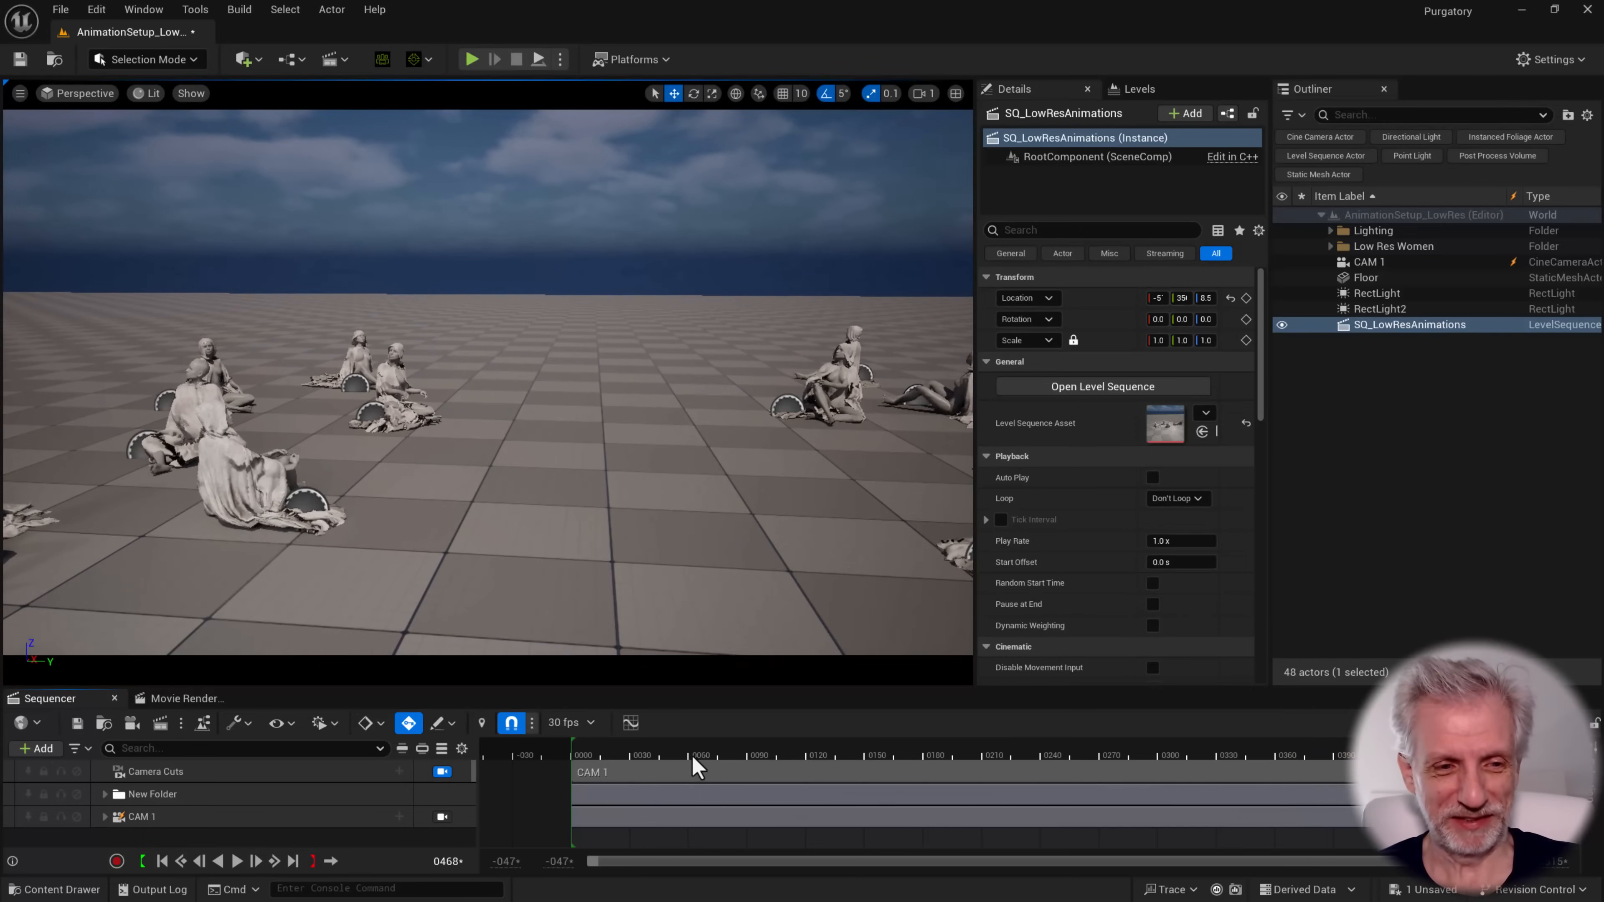
Play the SQ_LowResAnimations level sequence to preview the camera move through the figures
left_click_drag(815, 755, 538, 750)
key("space")
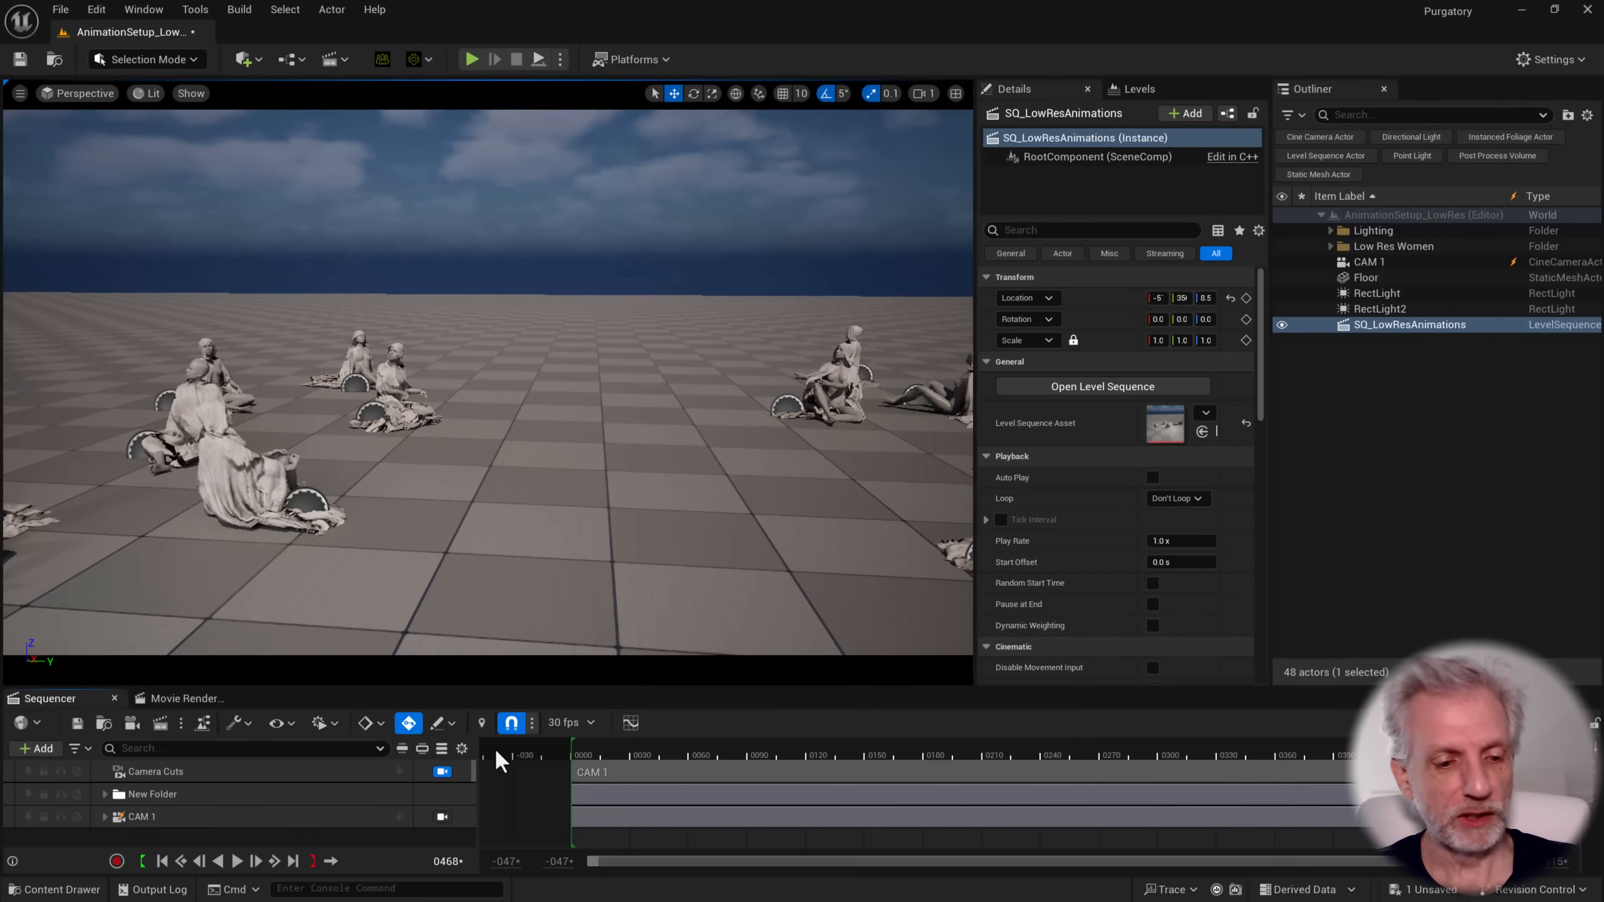
left_click(237, 861)
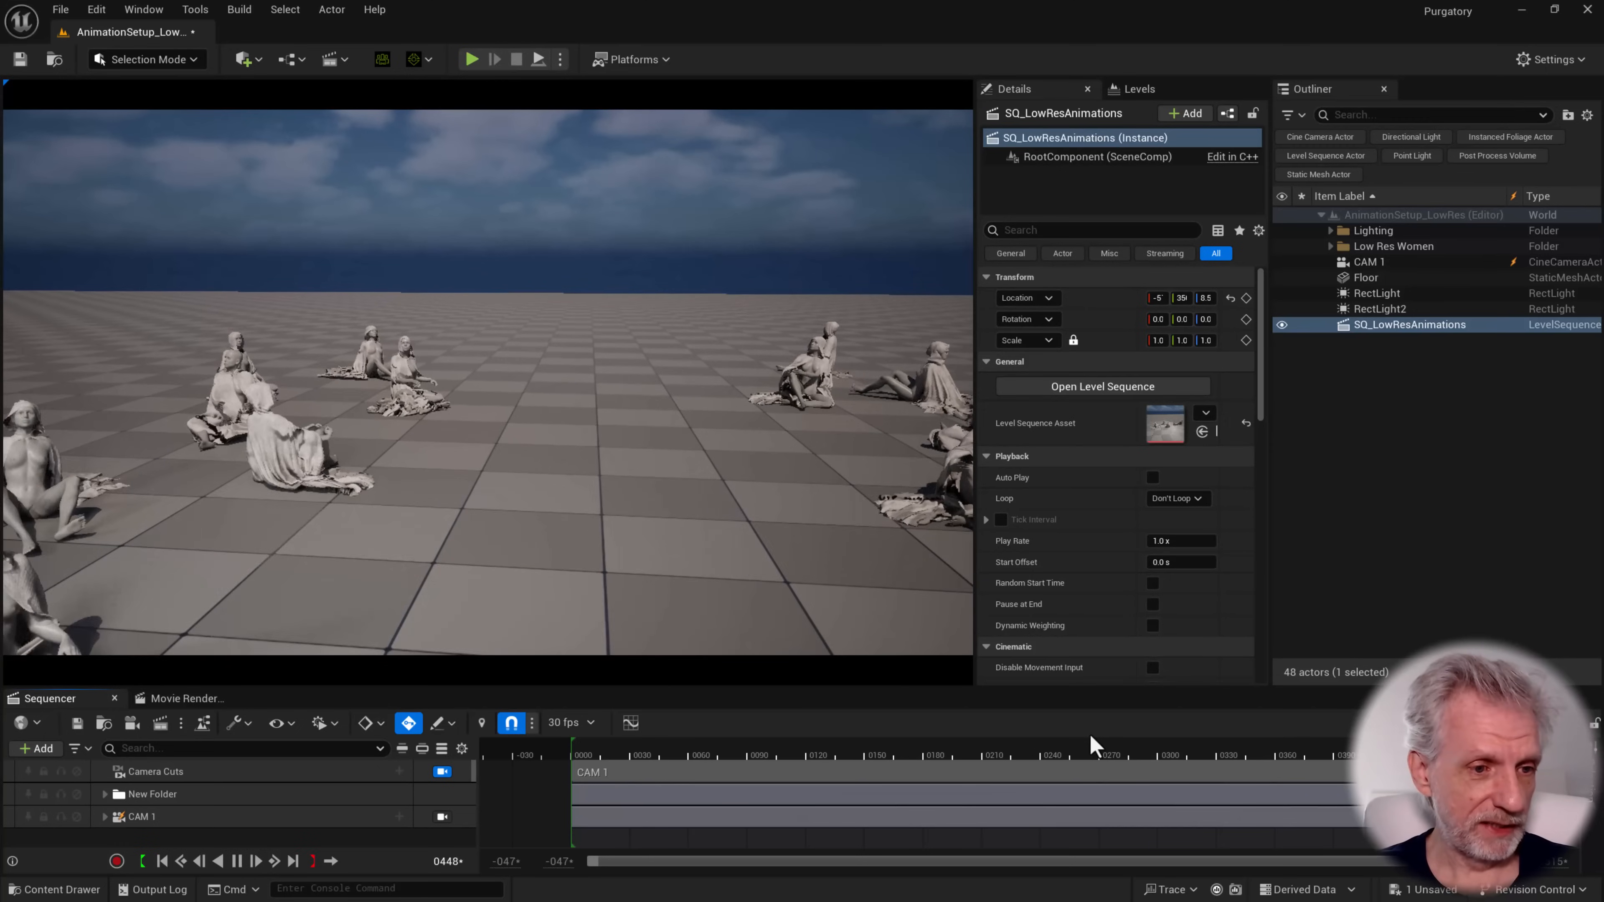
key("space")
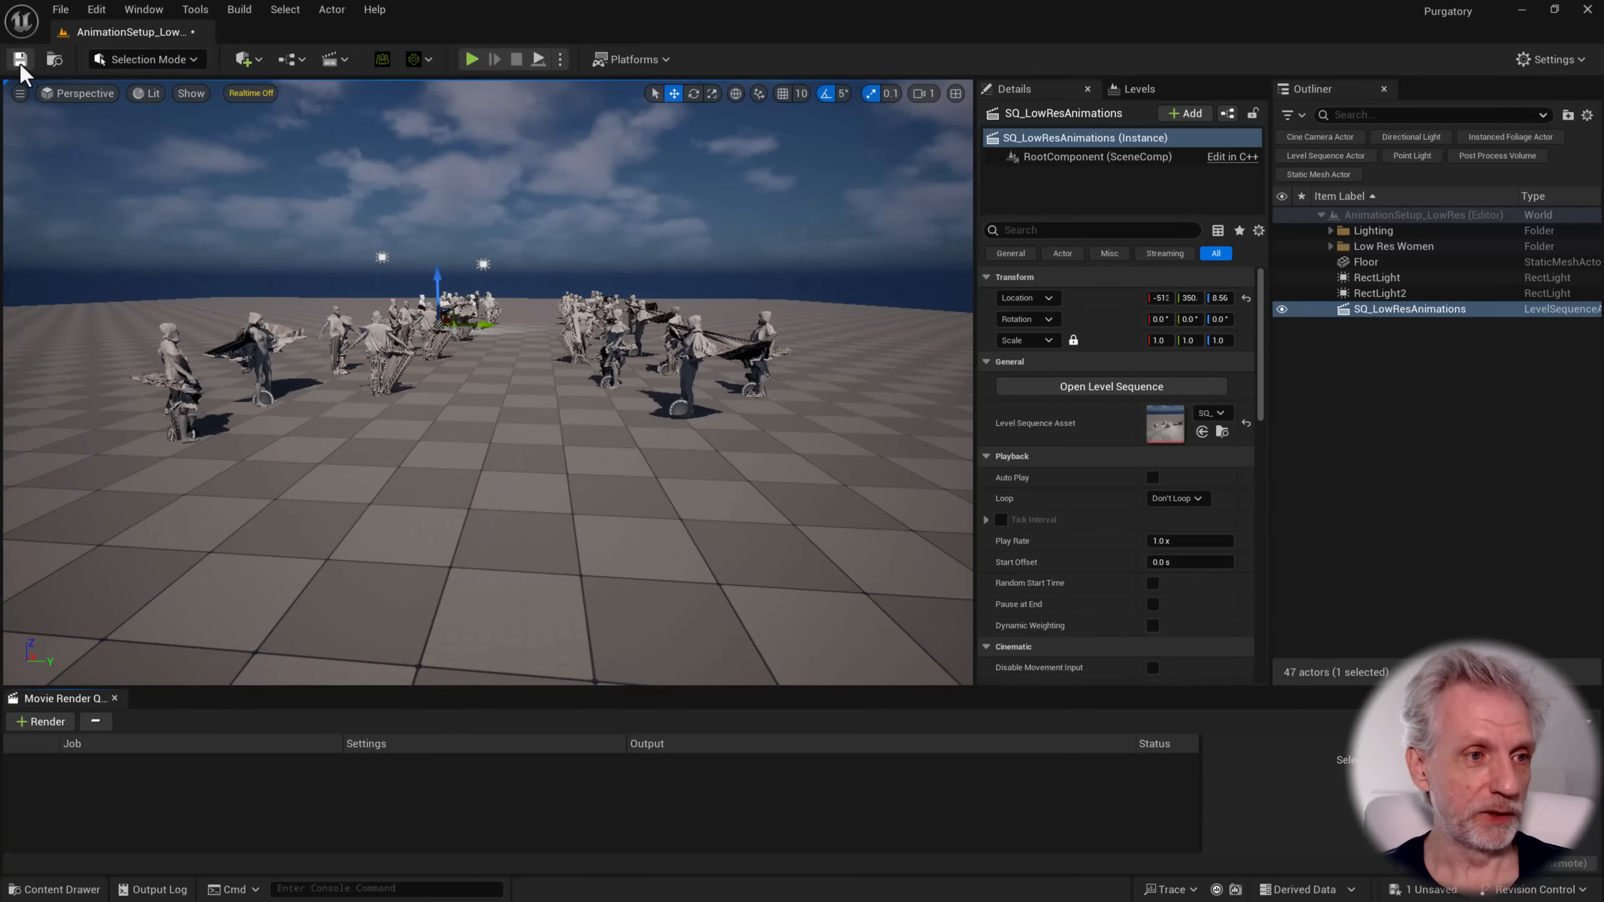
Save the current level and switch to Marvelous Designer
left_click(19, 60)
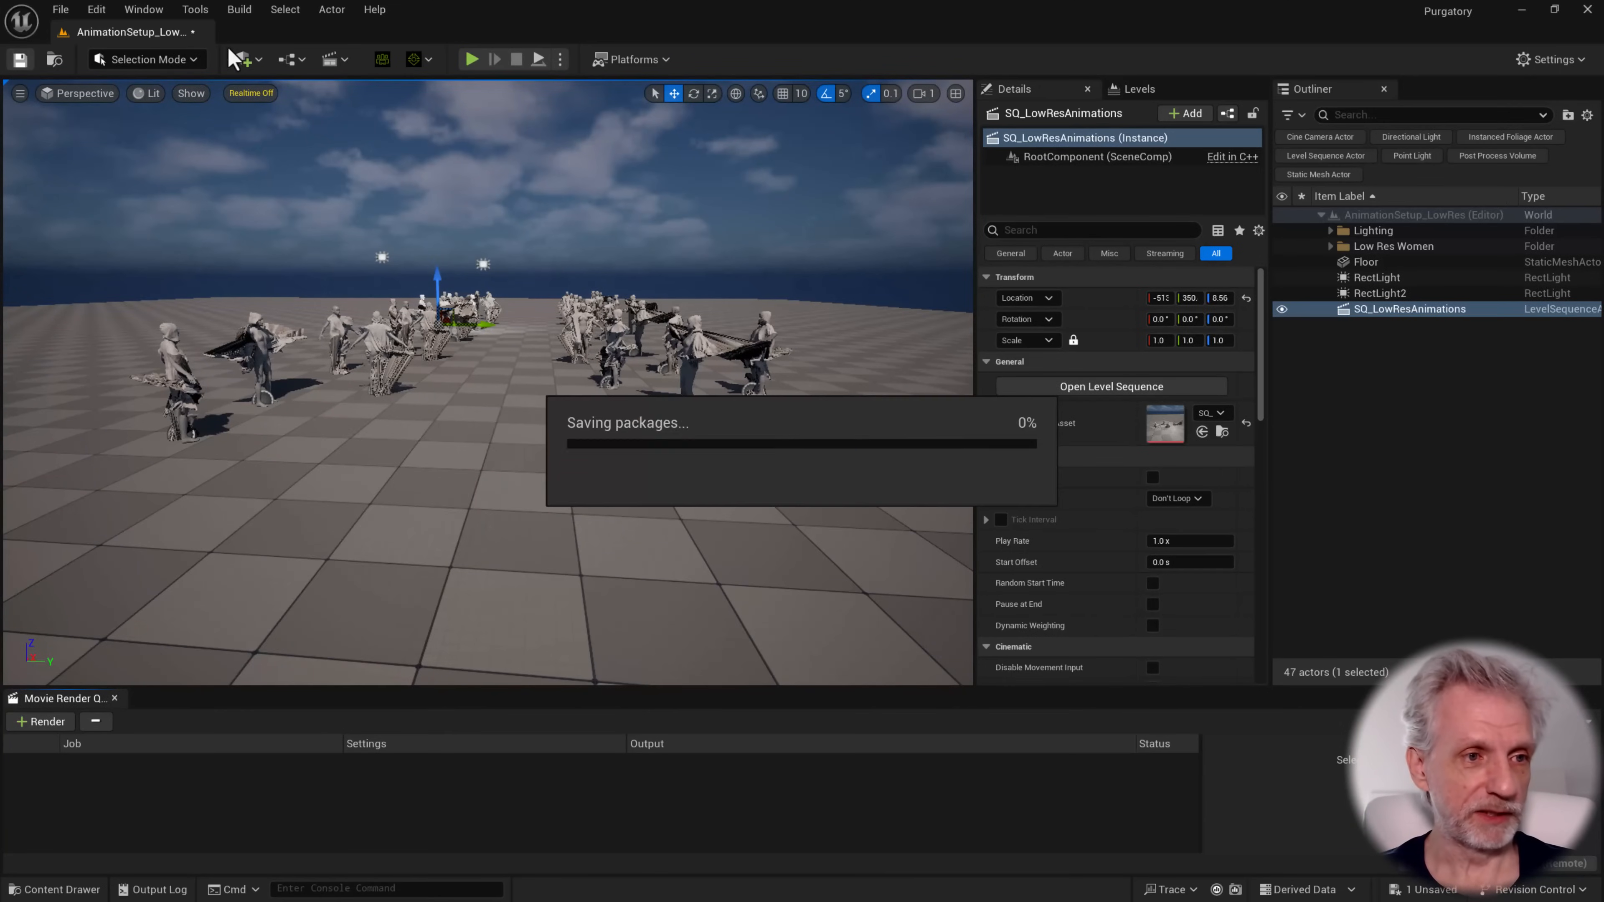
left_click(1518, 10)
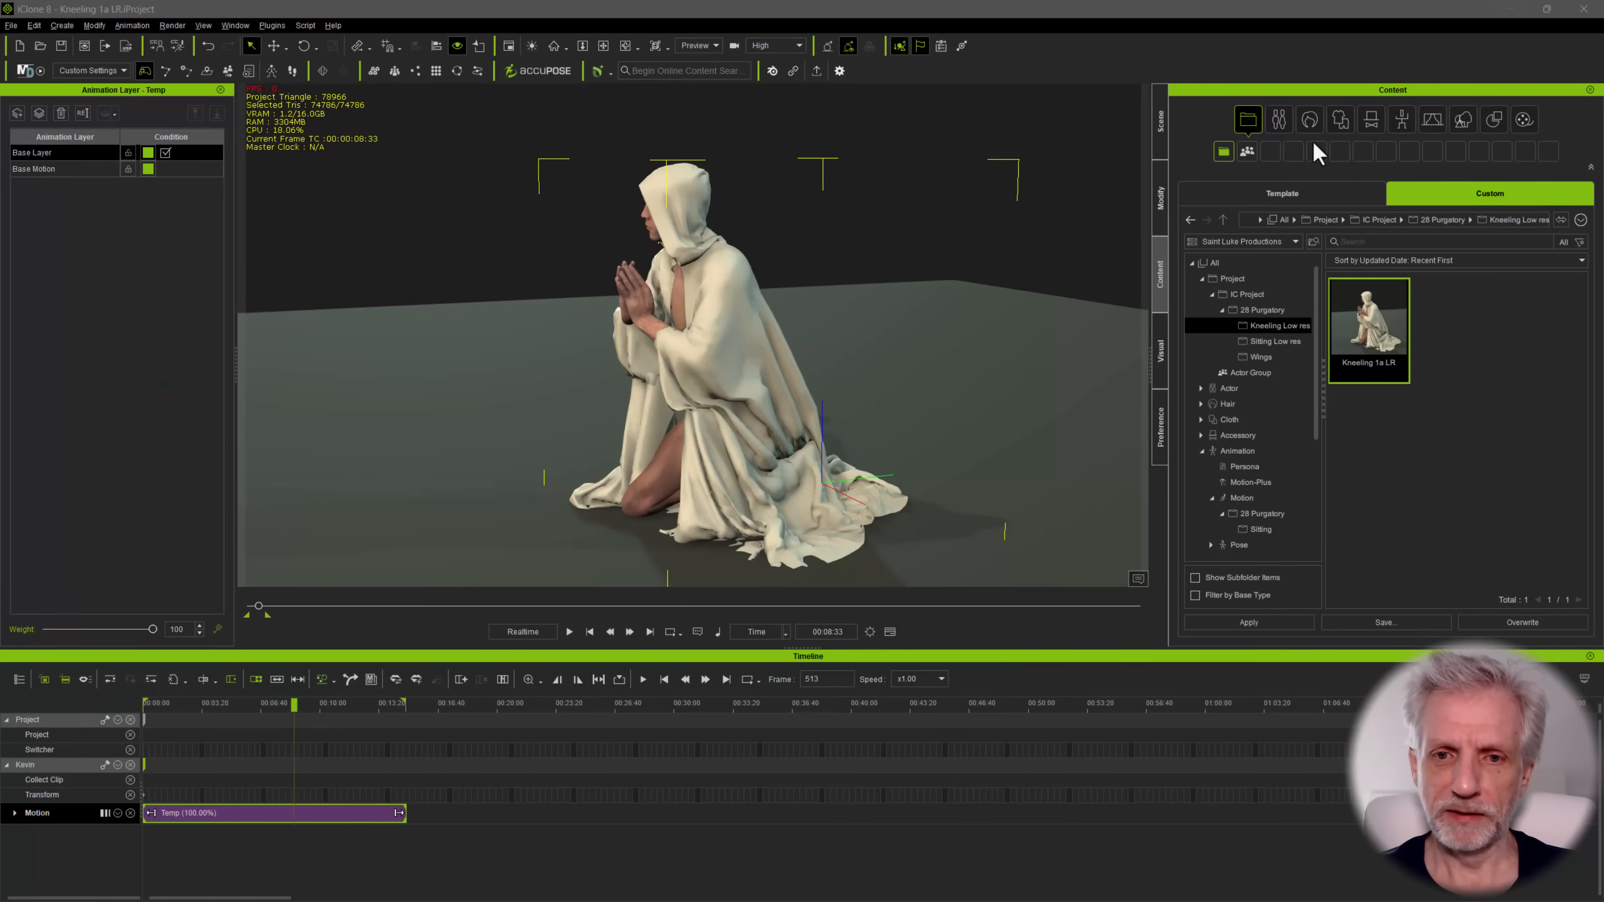
key("alt+Tab")
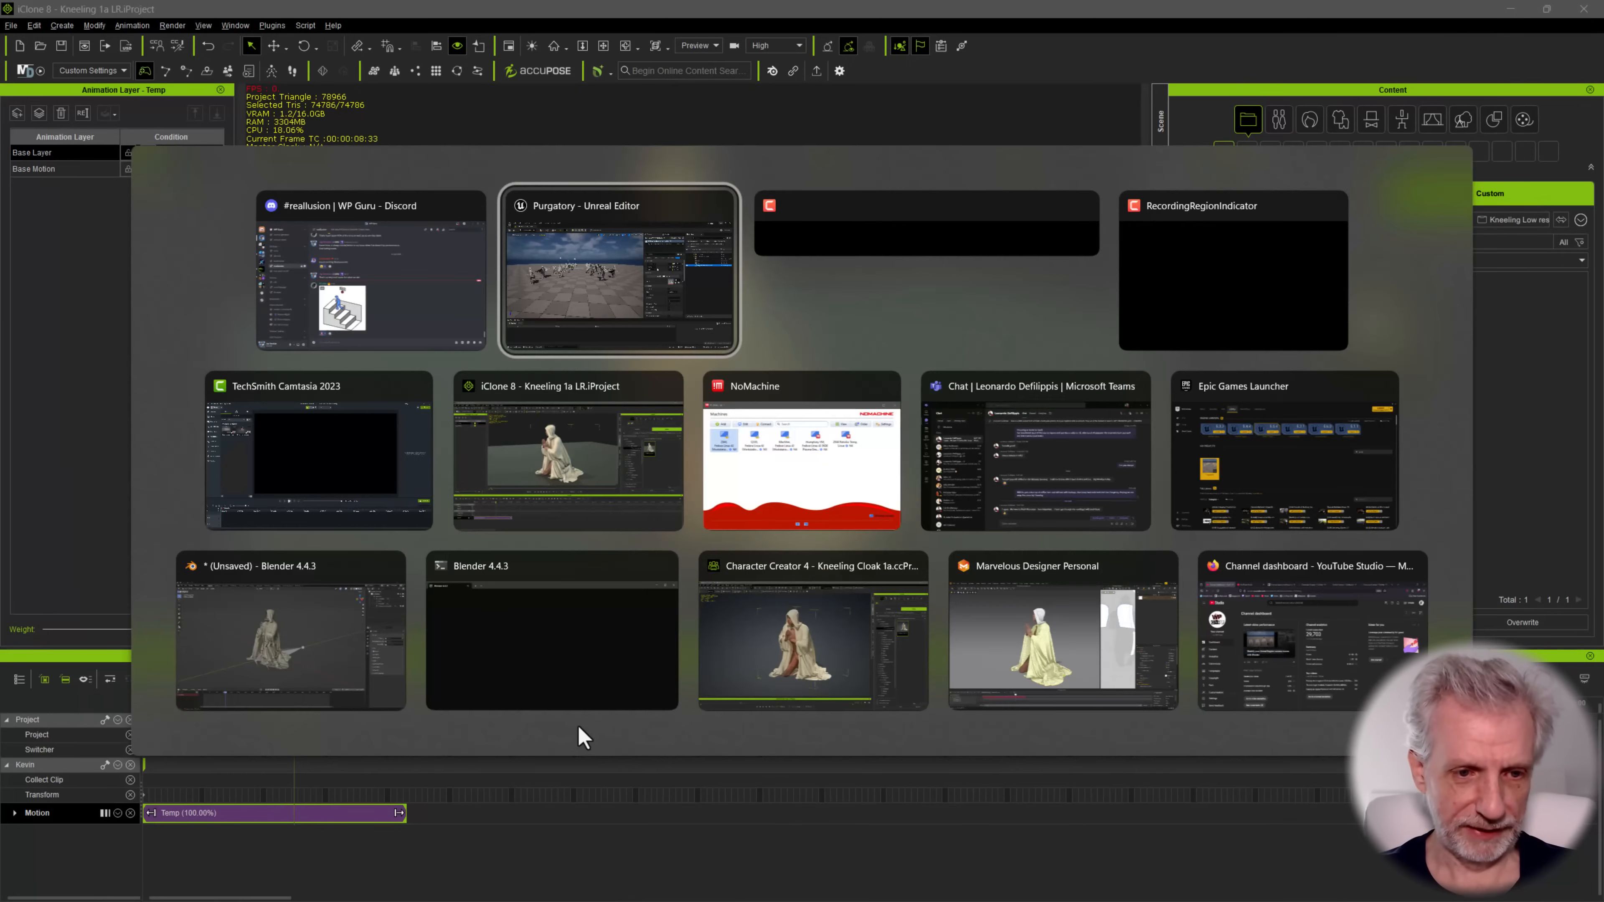
left_click(1086, 639)
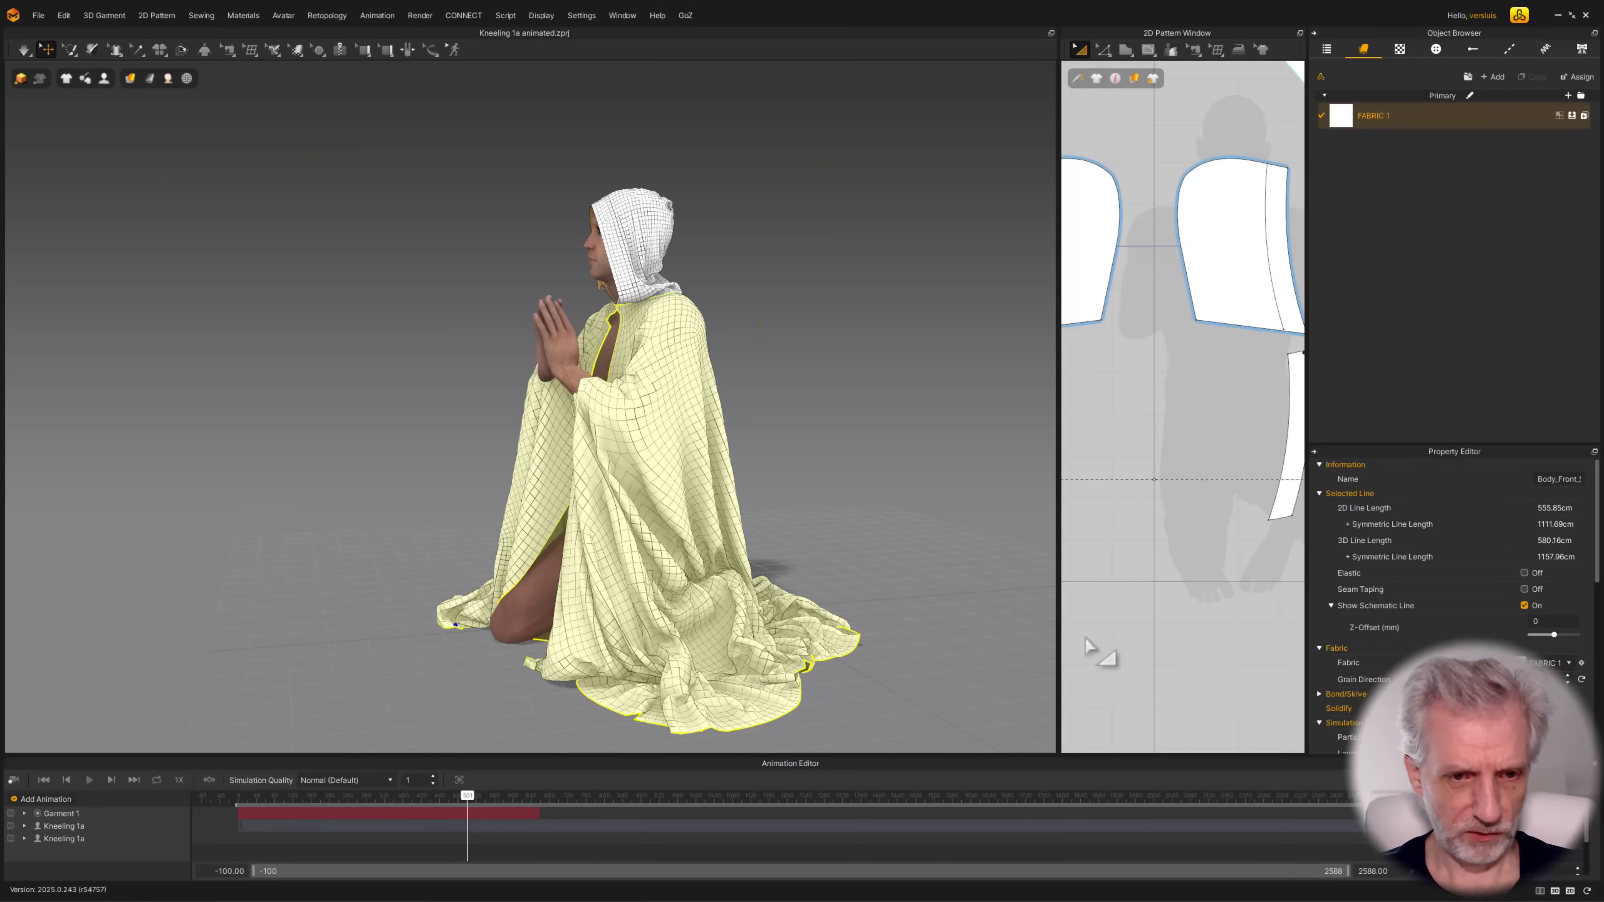
Open the project Kneeling 1b animated.zprj with its garment, avatar and display settings
left_click(38, 16)
mouse_move(89, 69)
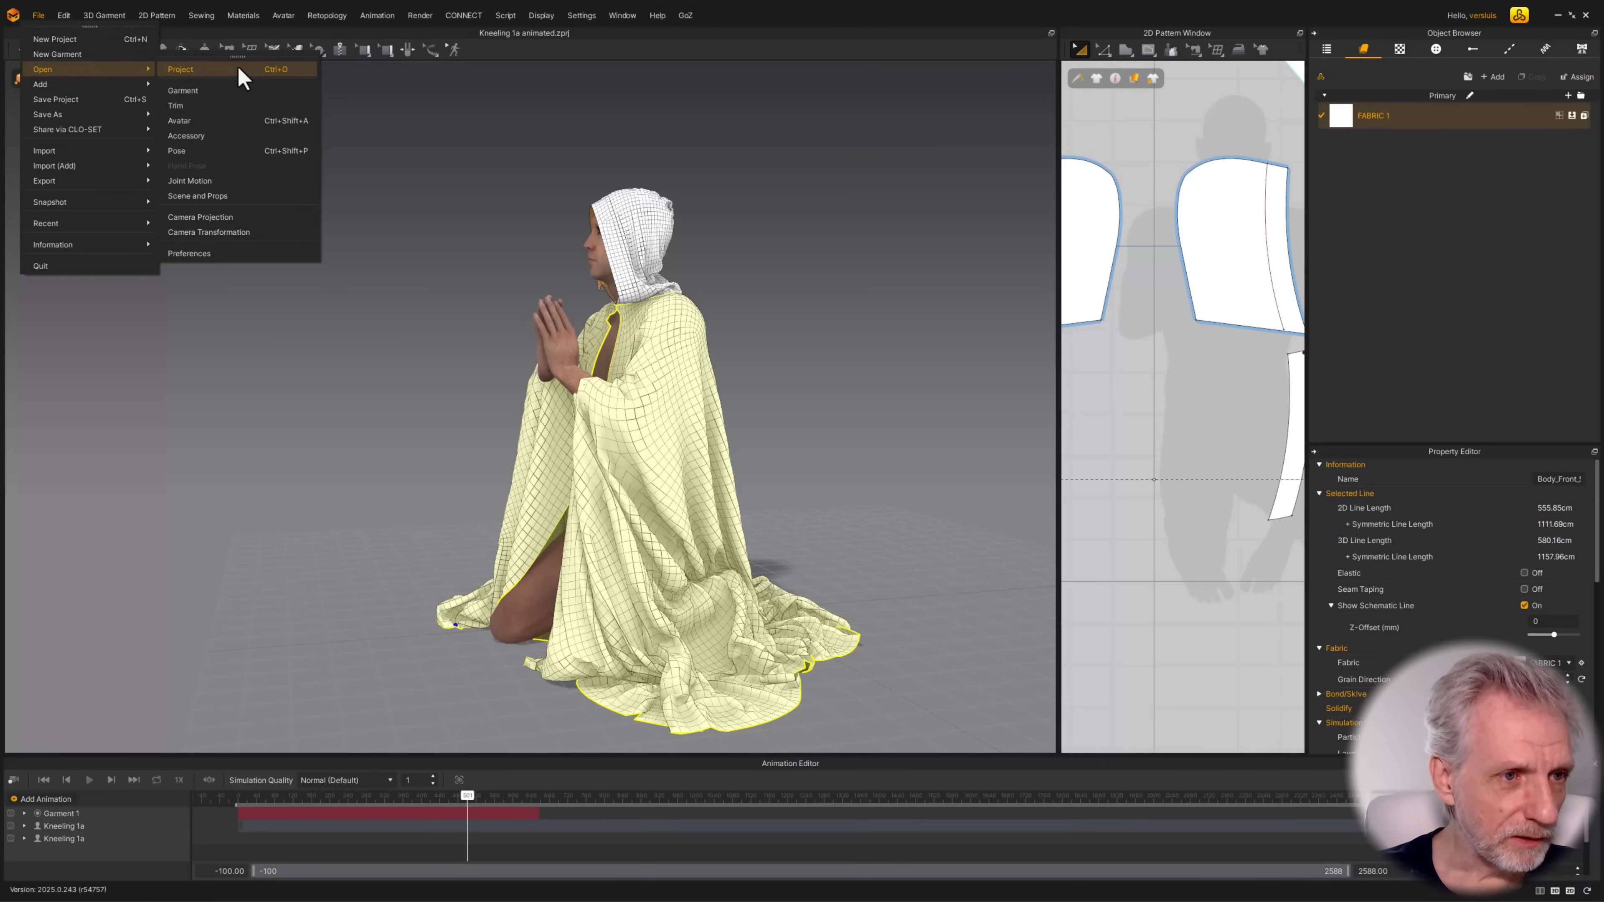
left_click(239, 68)
left_click(803, 490)
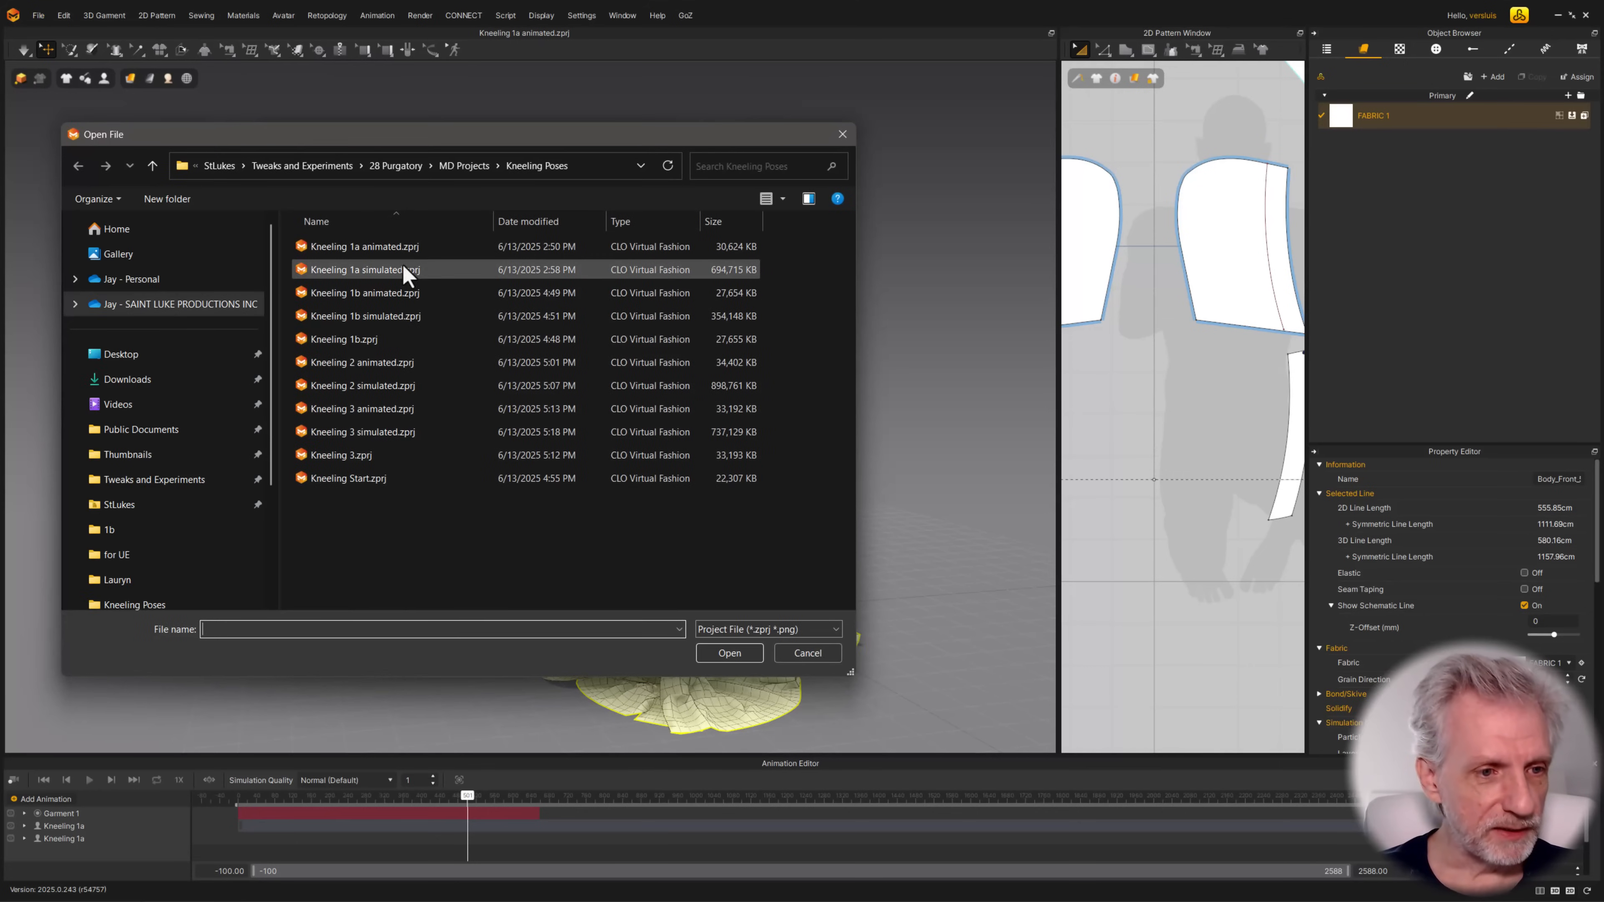
left_click(719, 655)
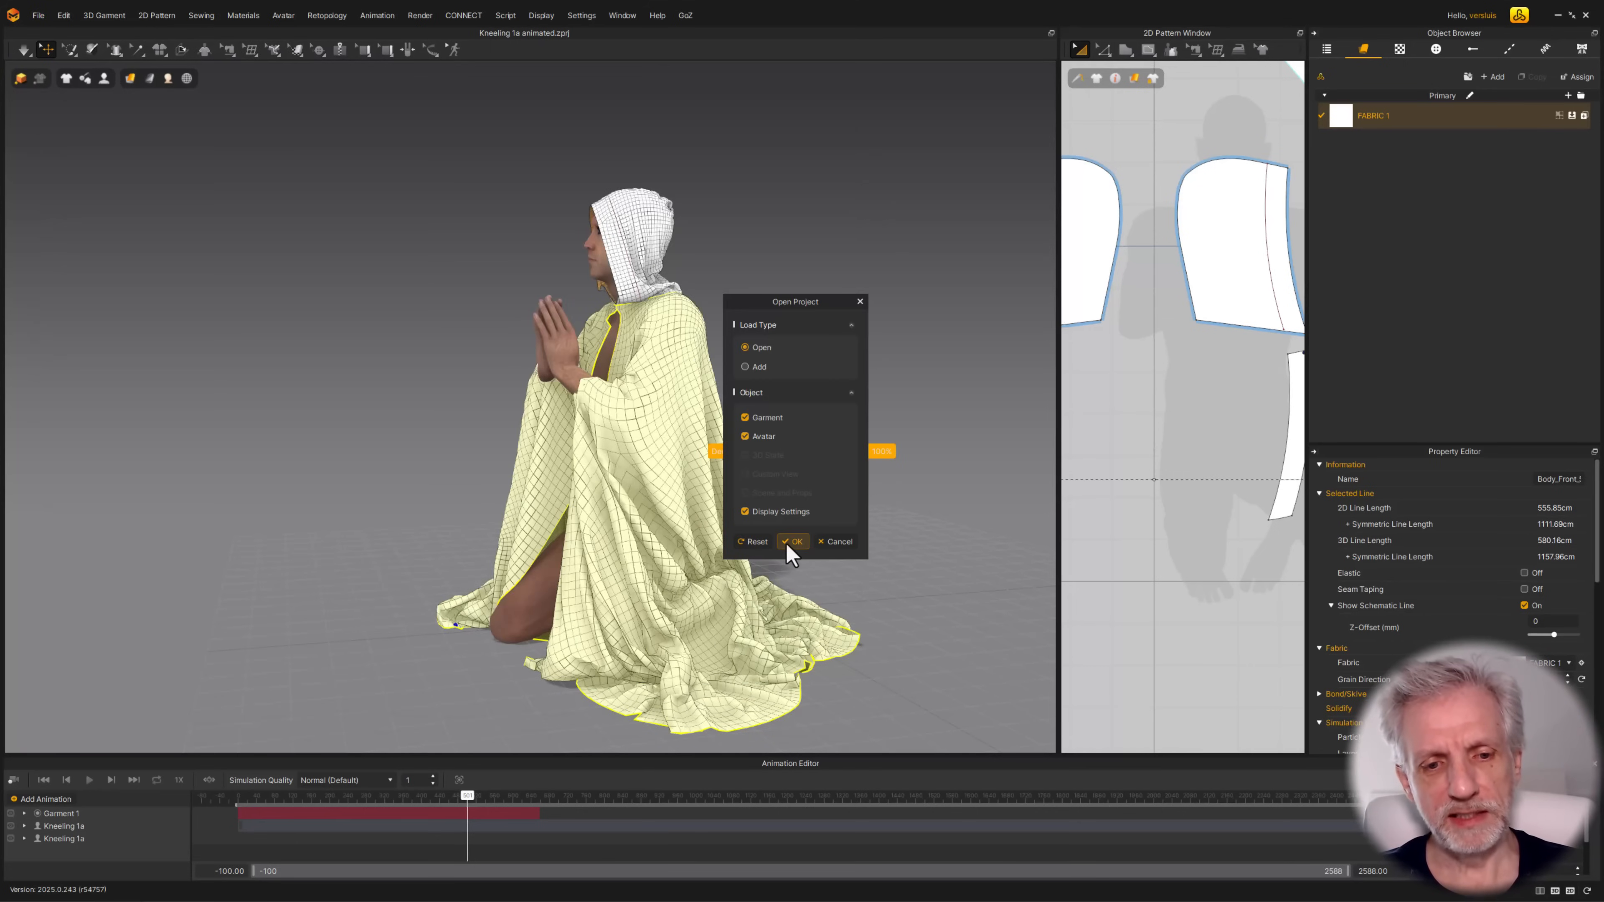
left_click(792, 542)
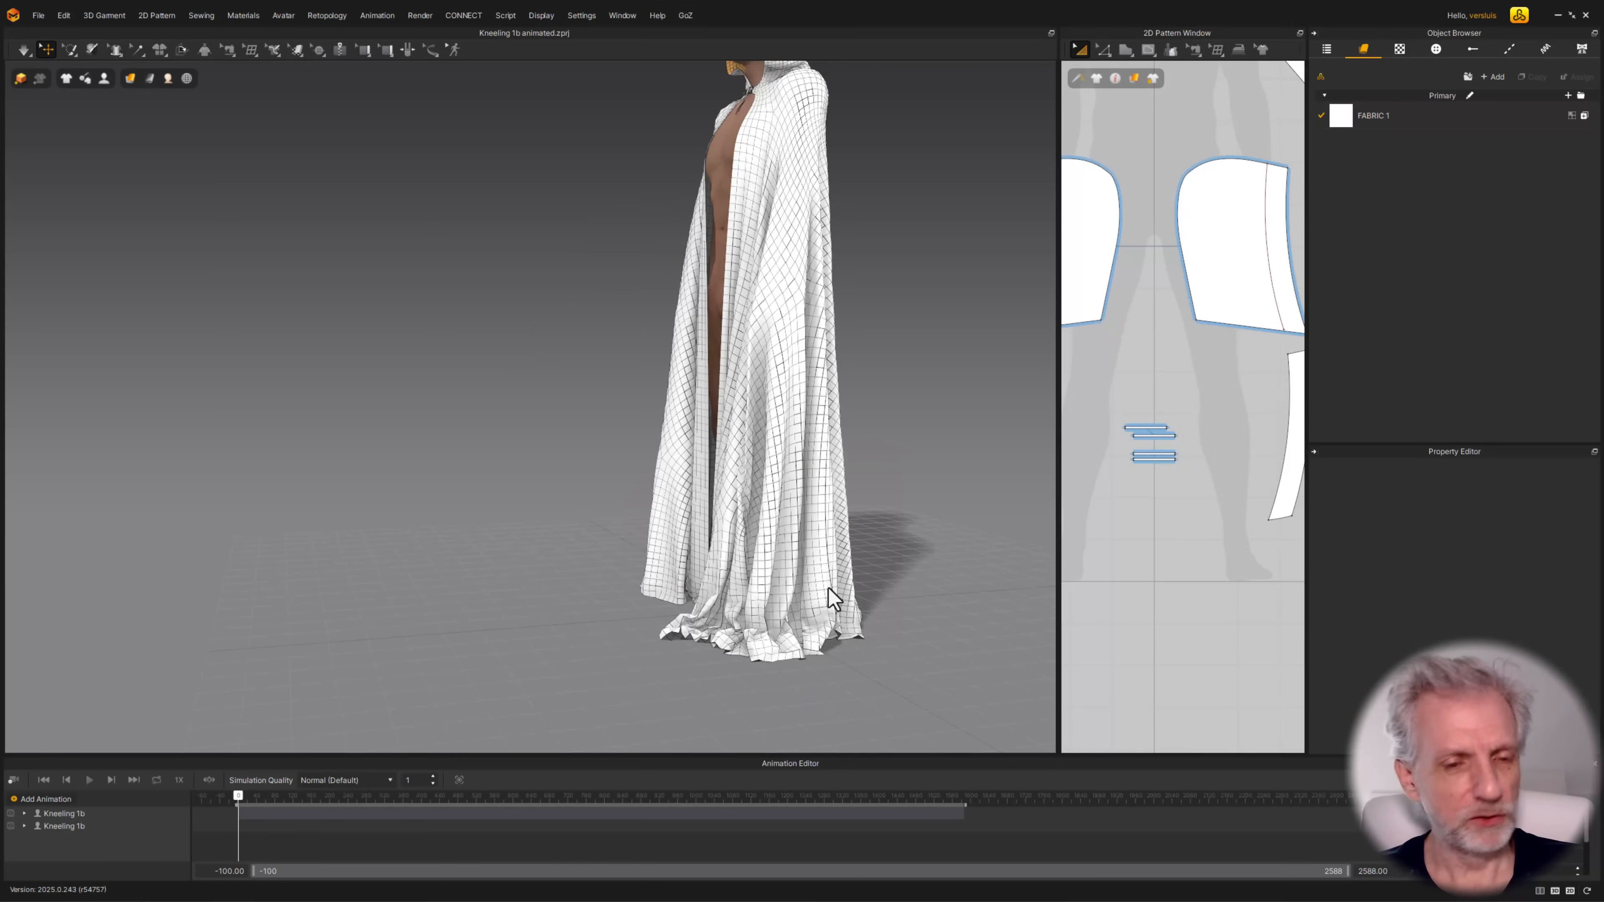
Delete the four small horizontal strip patterns between the cloak pieces in the 2D pattern
scroll(759, 538, "down", 3)
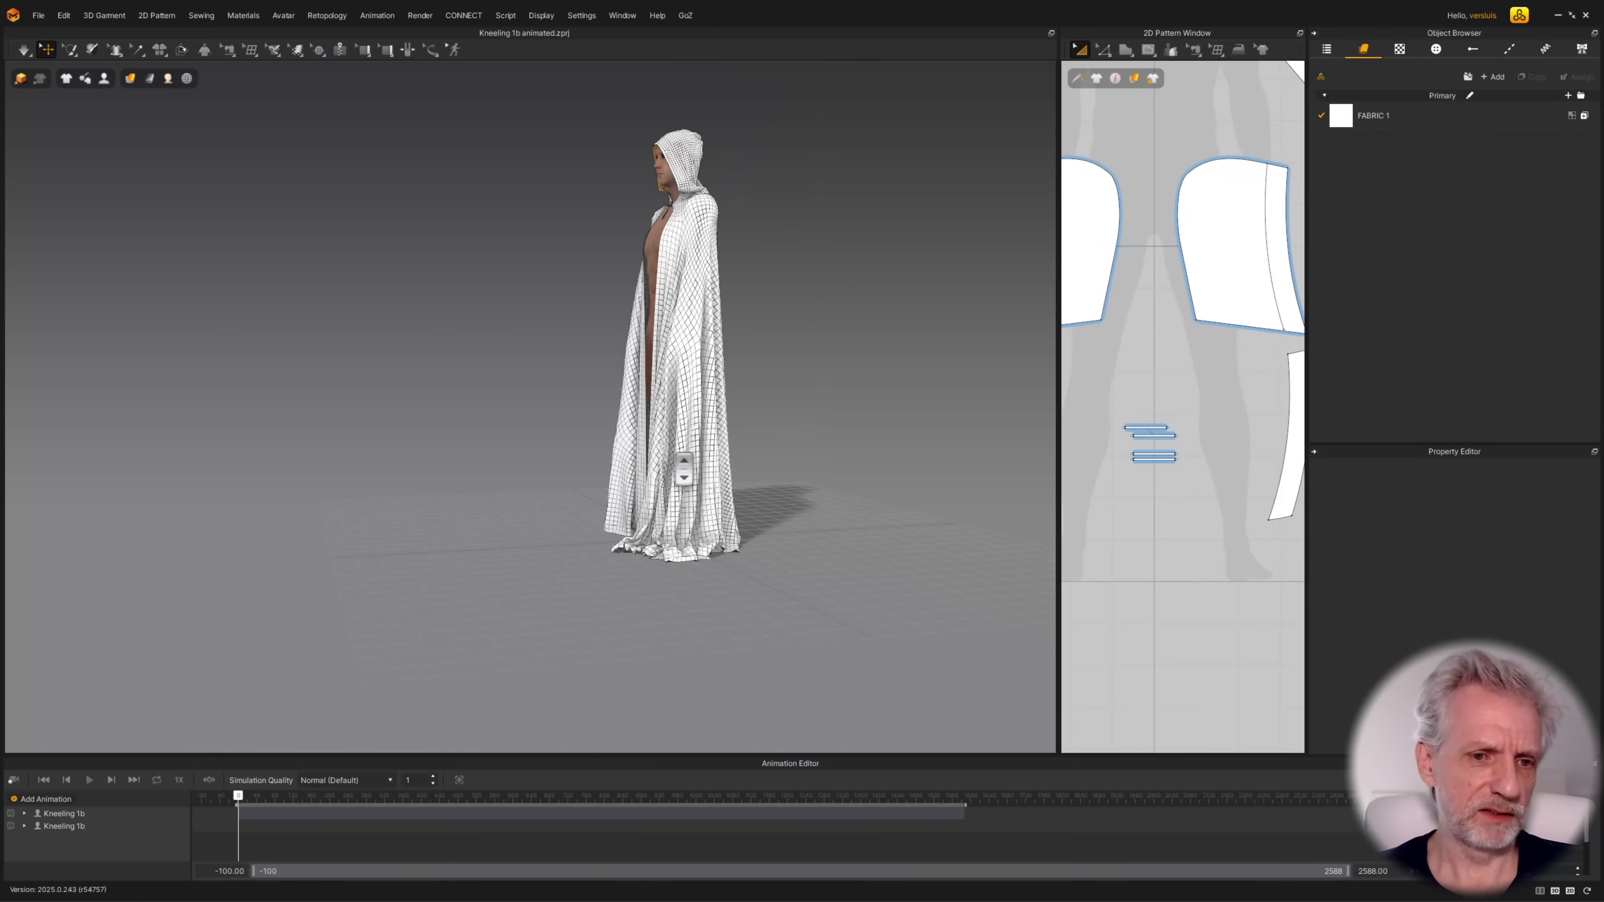
right_click_drag(684, 472, 642, 389)
scroll(723, 462, "up", 3)
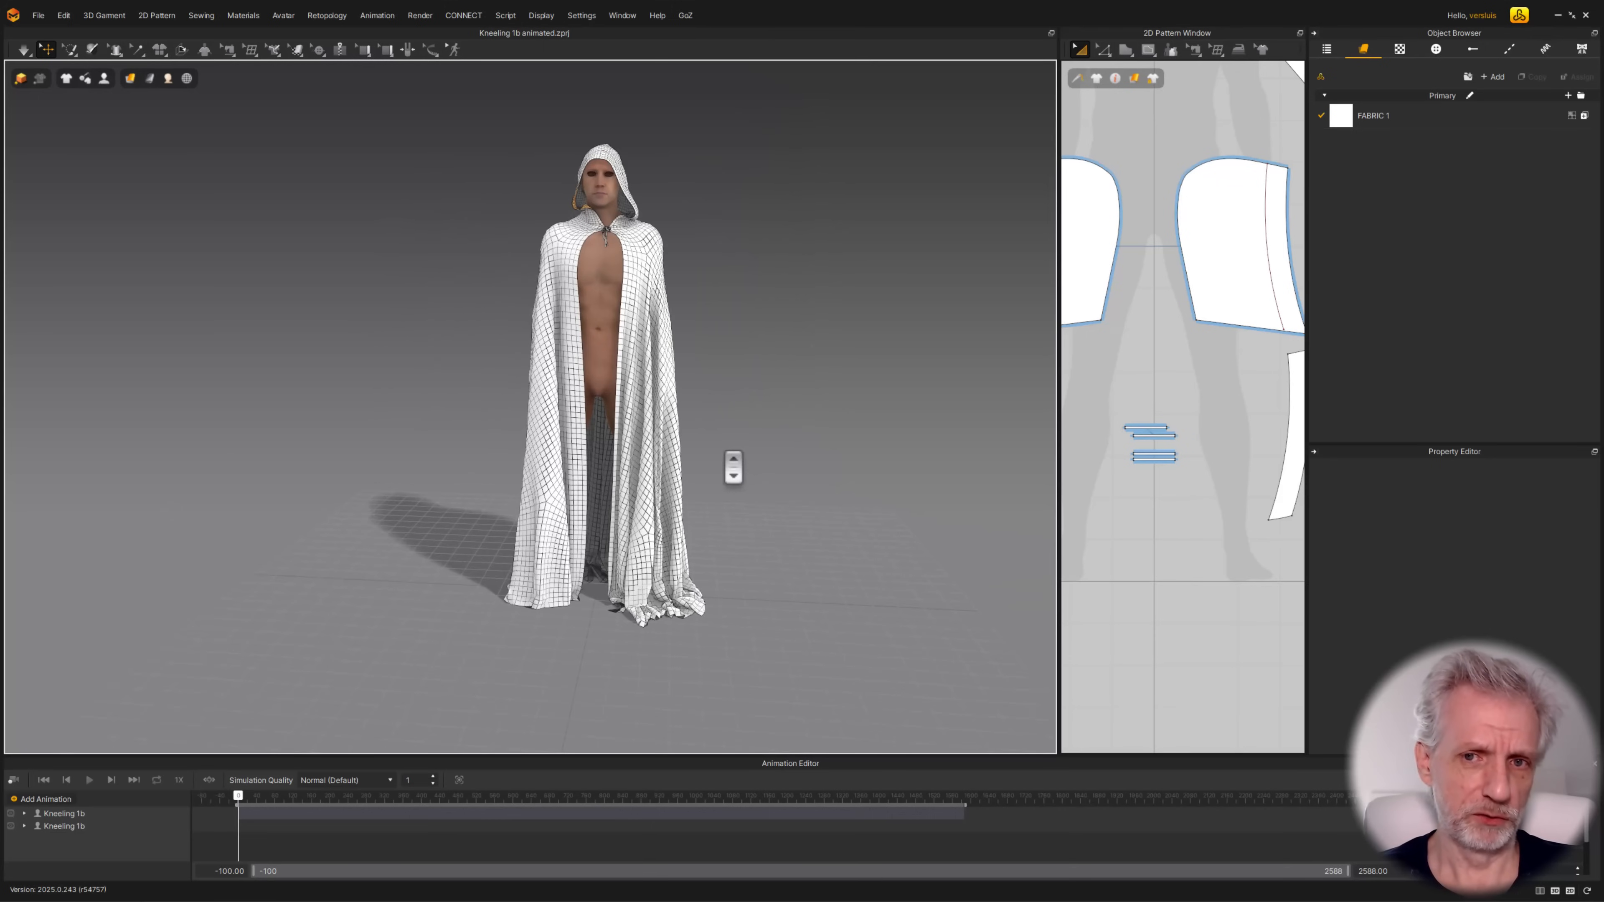
scroll(1121, 405, "up", 3)
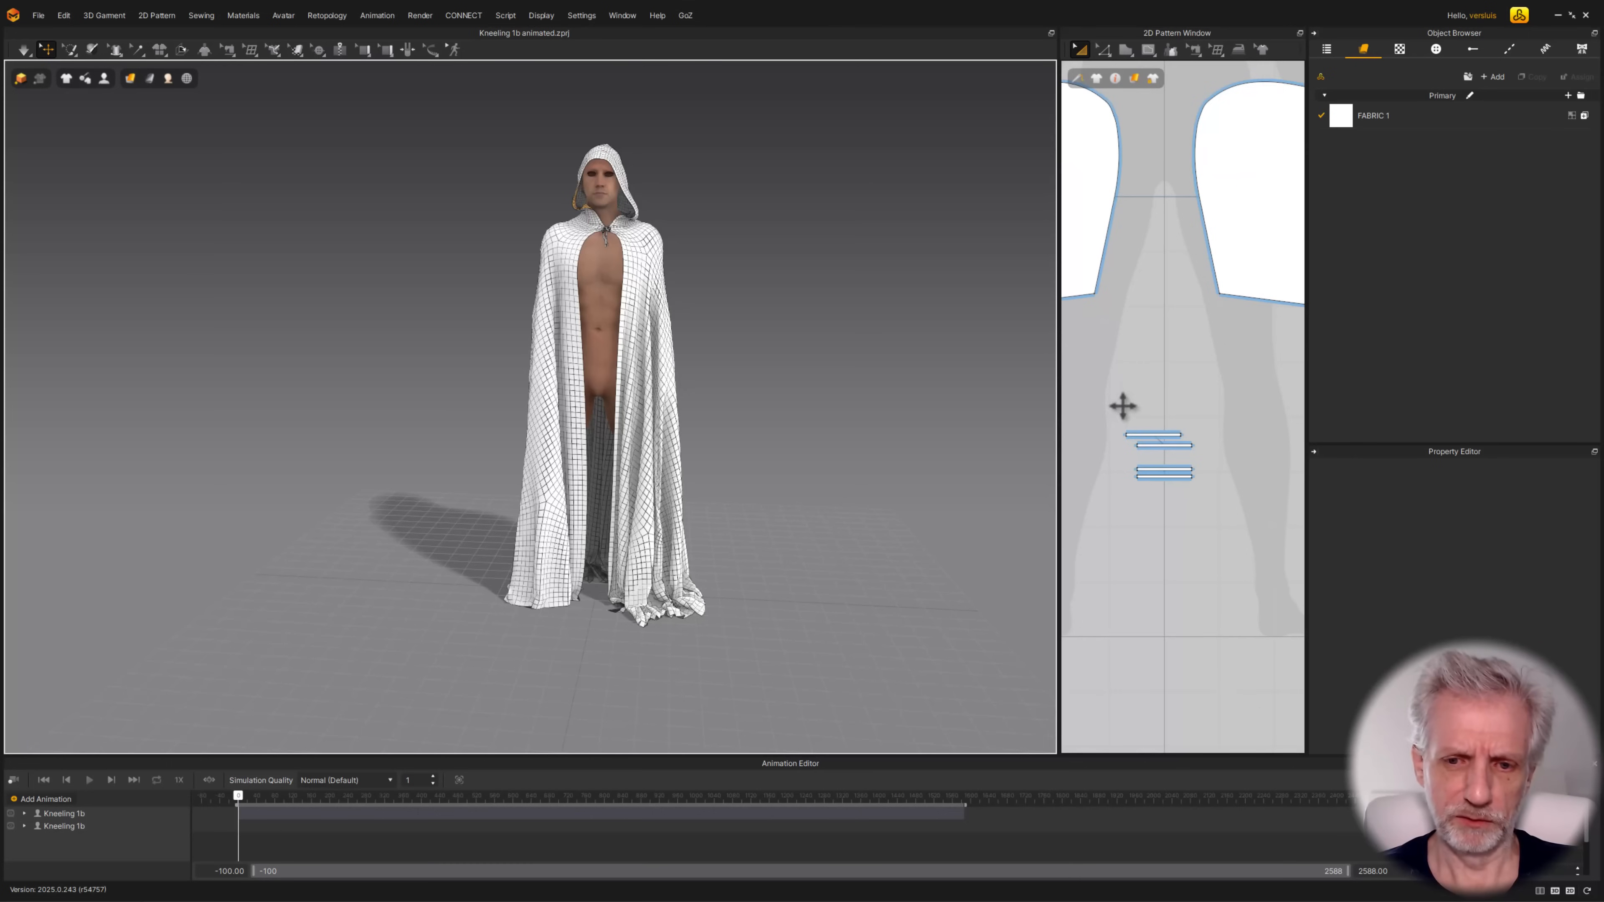
left_click_drag(1231, 549, 1234, 551)
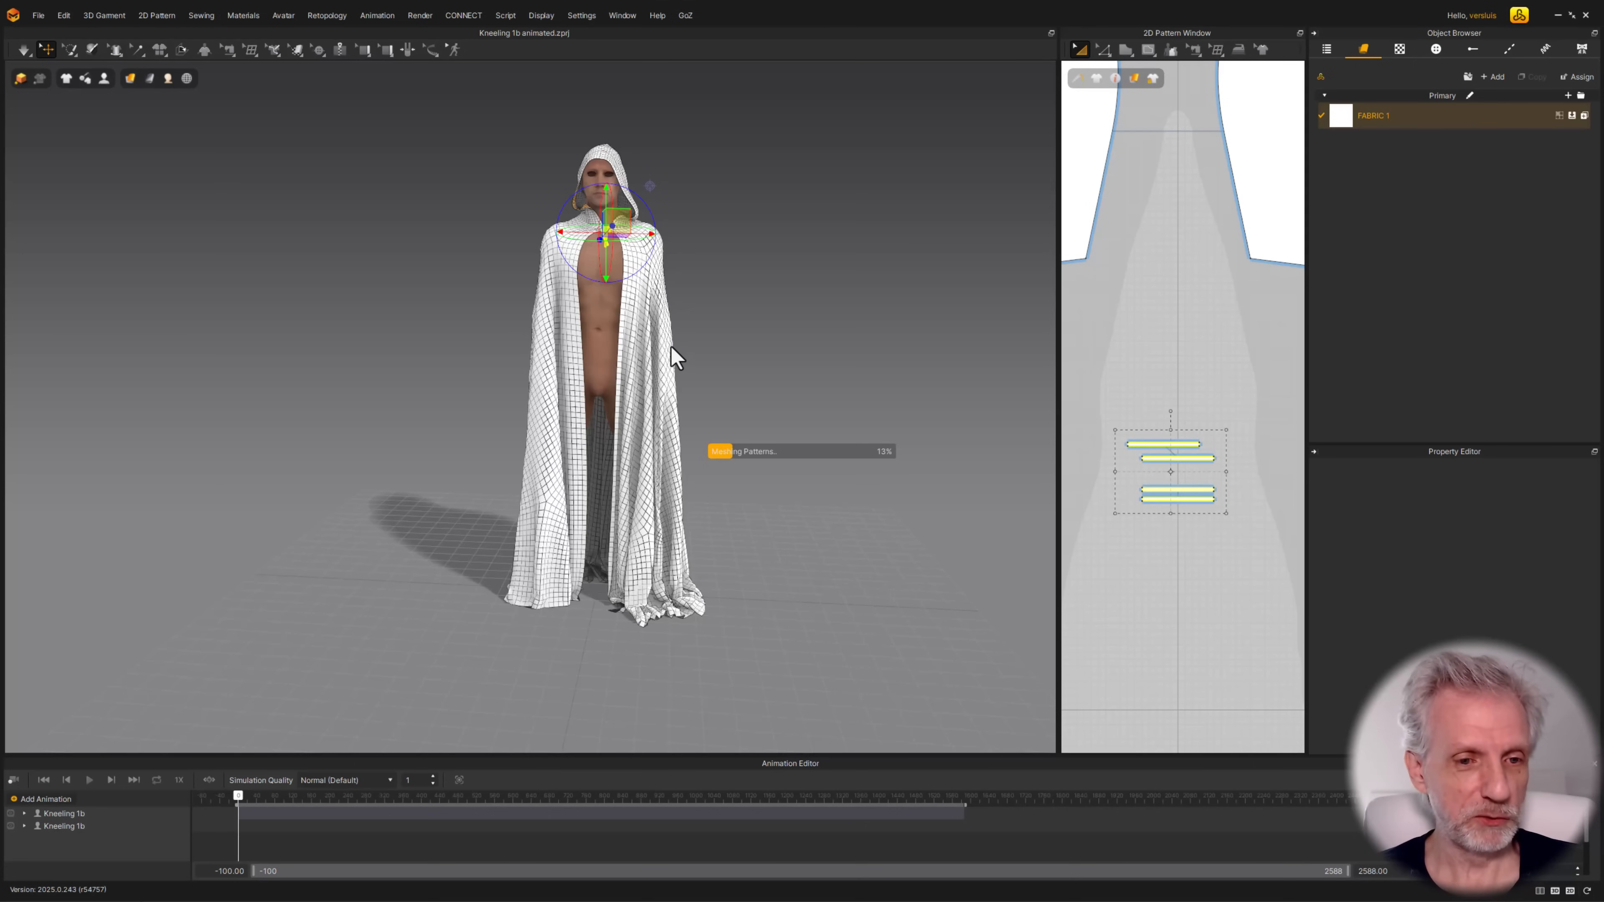
Set the garment simulation to run on the GPU
mouse_move(612, 337)
right_mouse_down()
mouse_move(566, 327)
mouse_move(587, 326)
right_mouse_up()
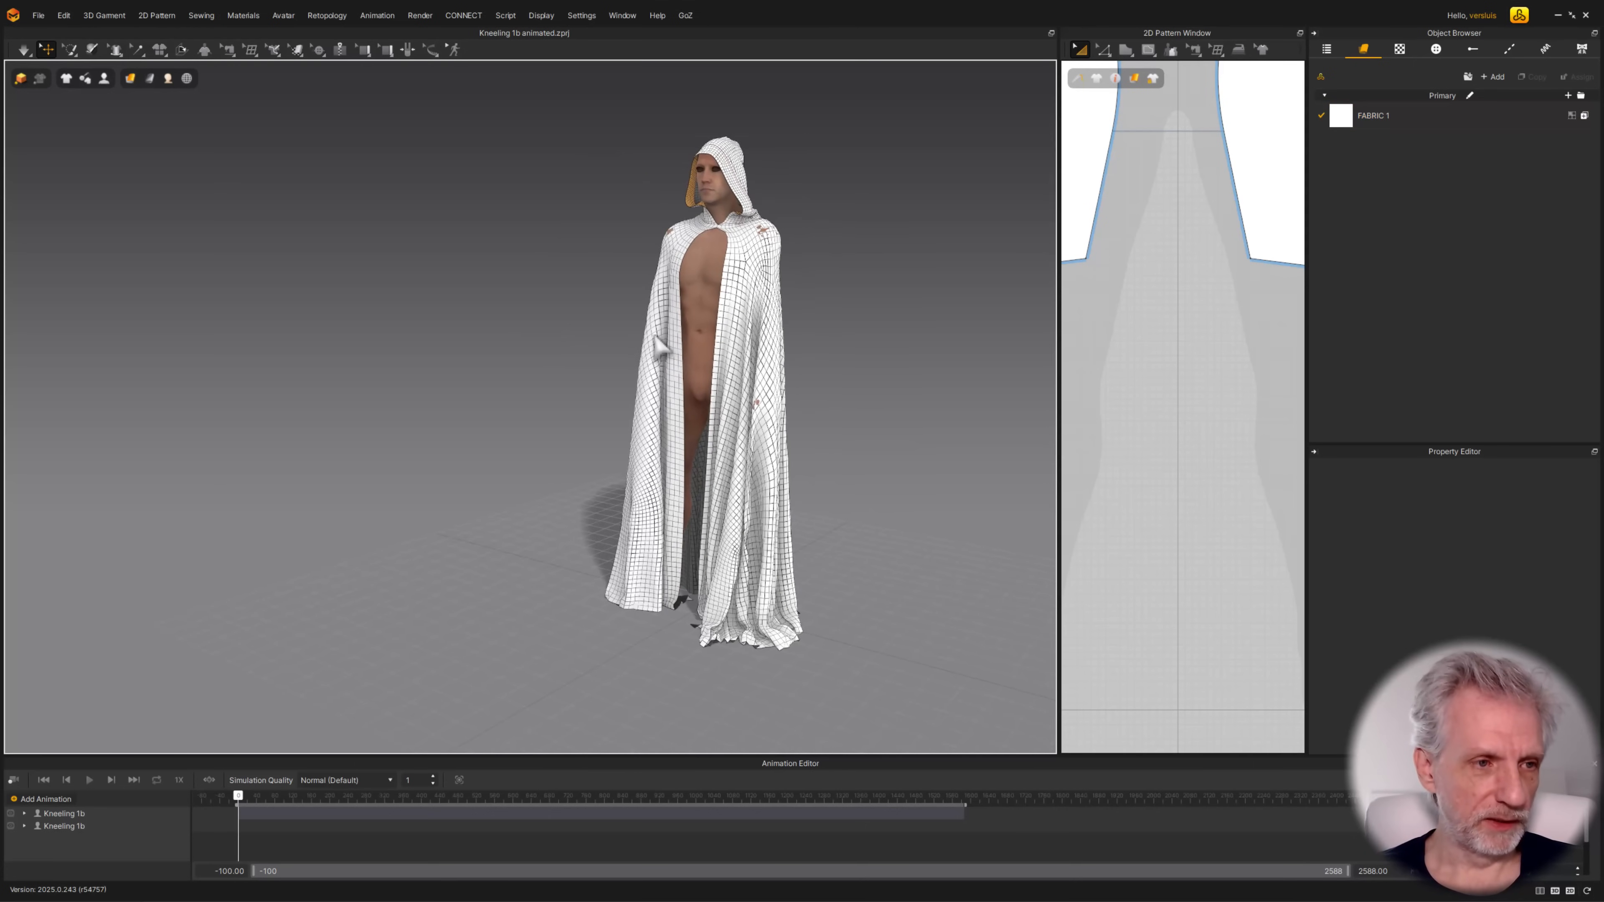
left_click(28, 56)
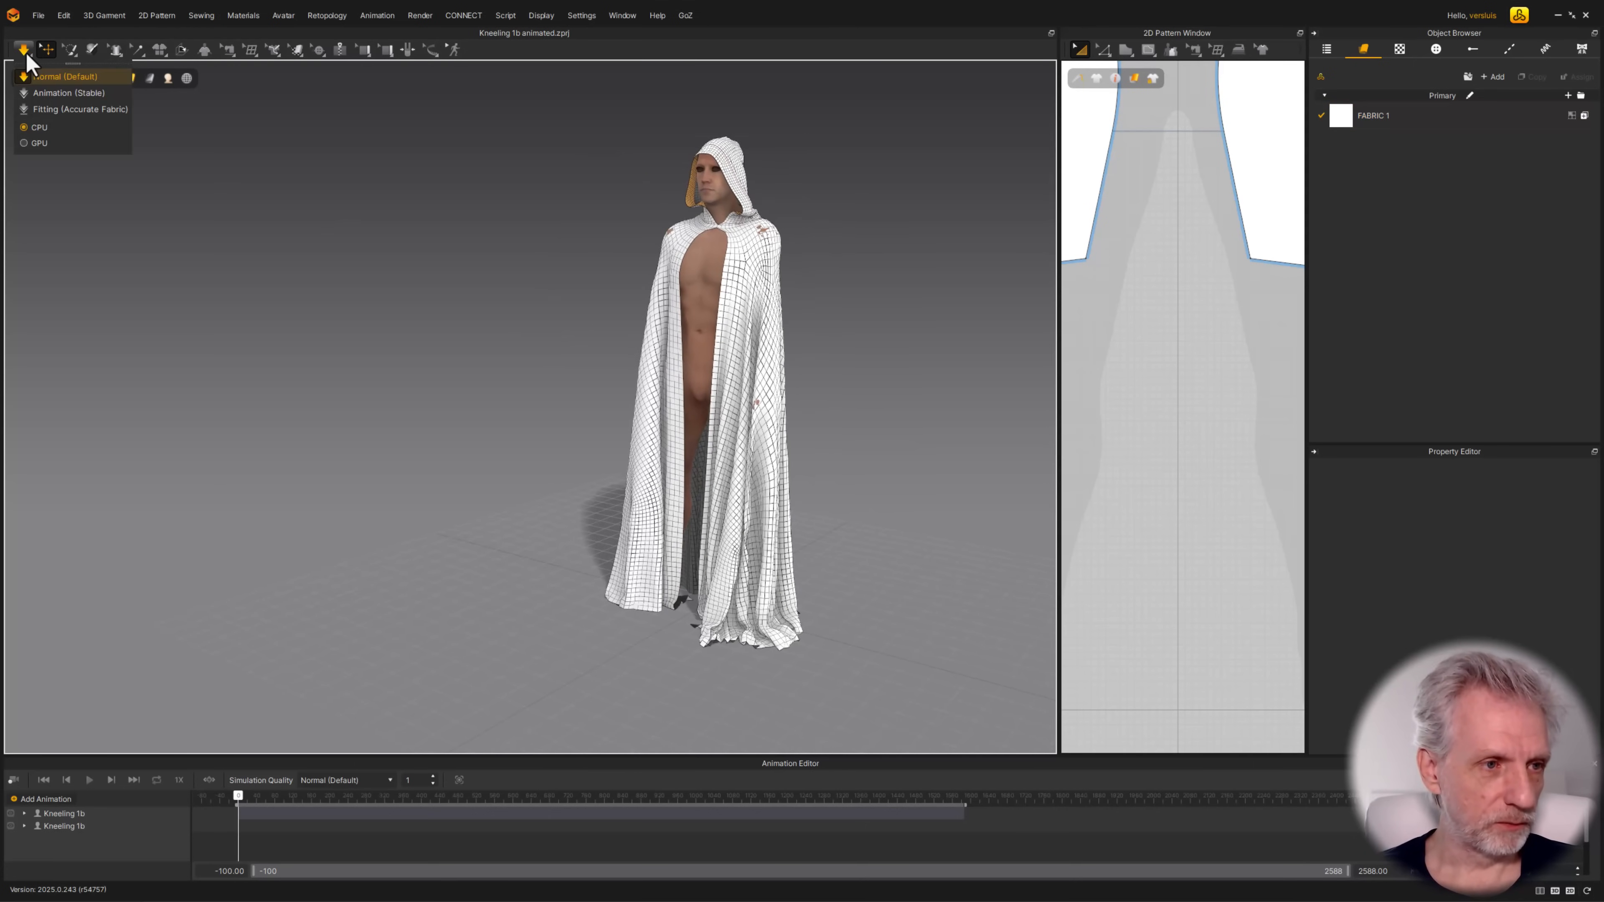
left_click(29, 144)
left_click(353, 246)
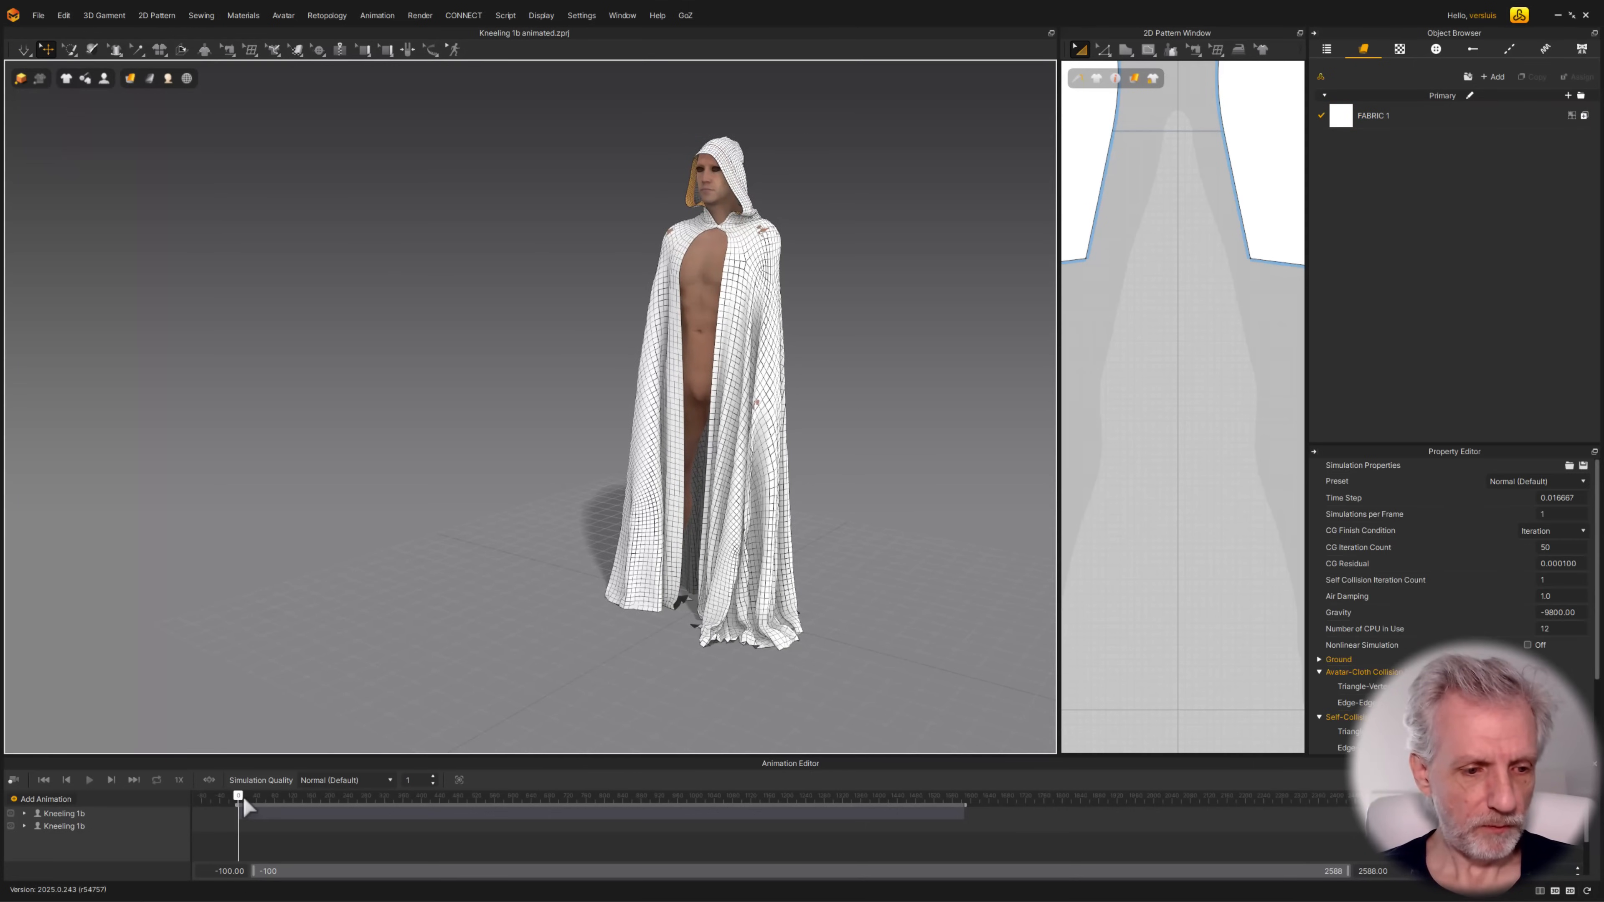
Preview the avatar's motion, return to its start and record the cloak simulation until the figure is kneeling in prayer
left_click_drag(238, 797, 901, 812)
left_click(231, 796)
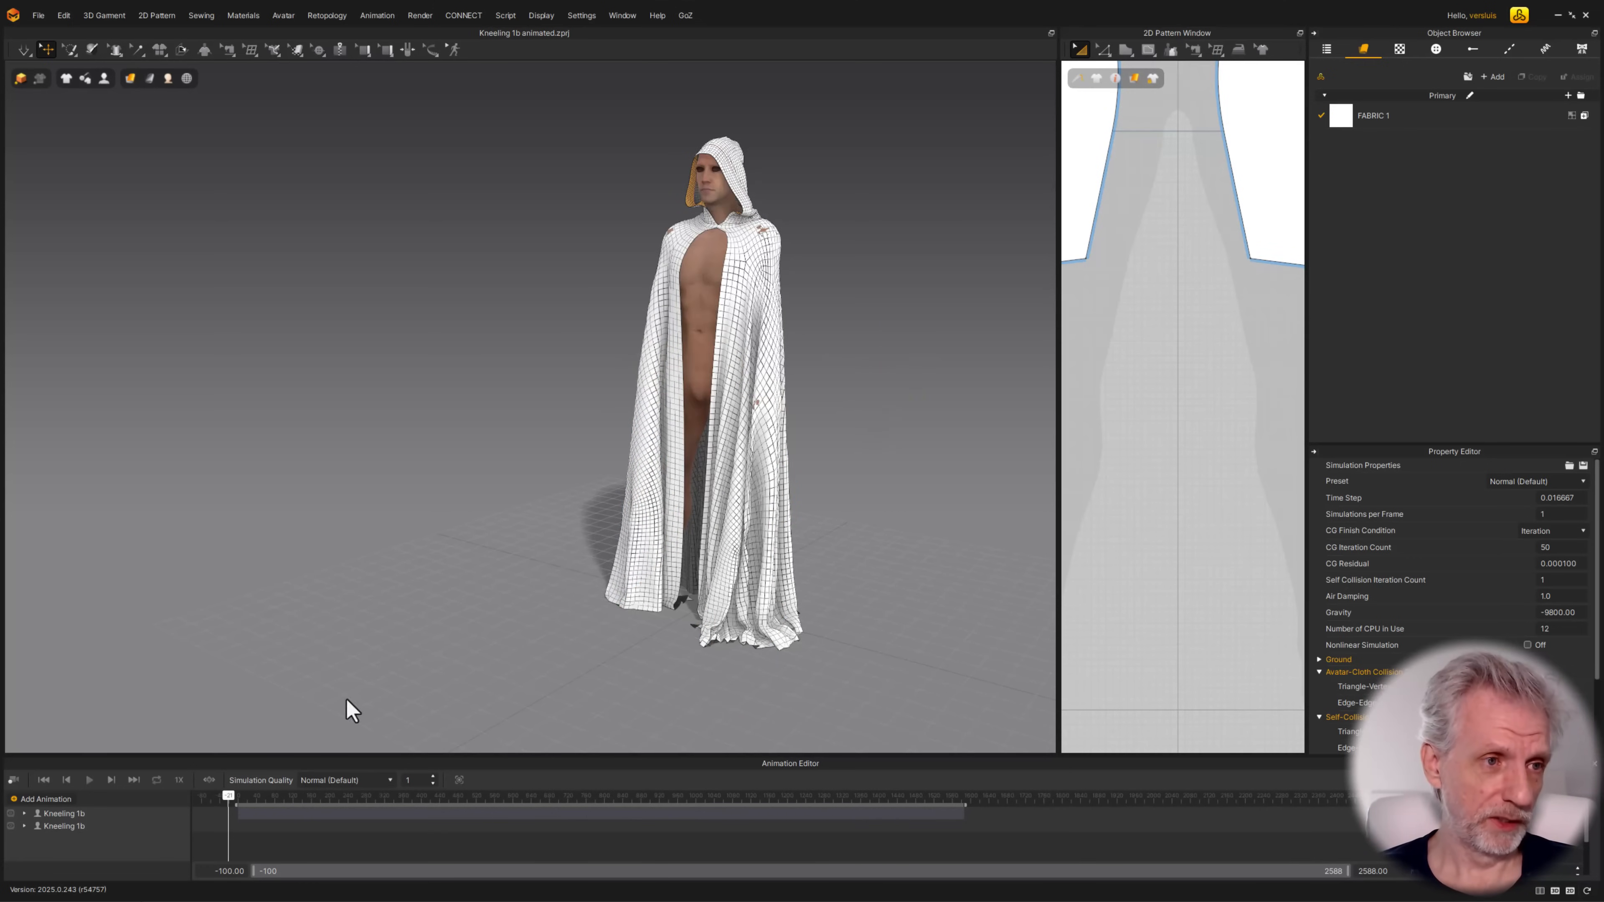
left_click(13, 780)
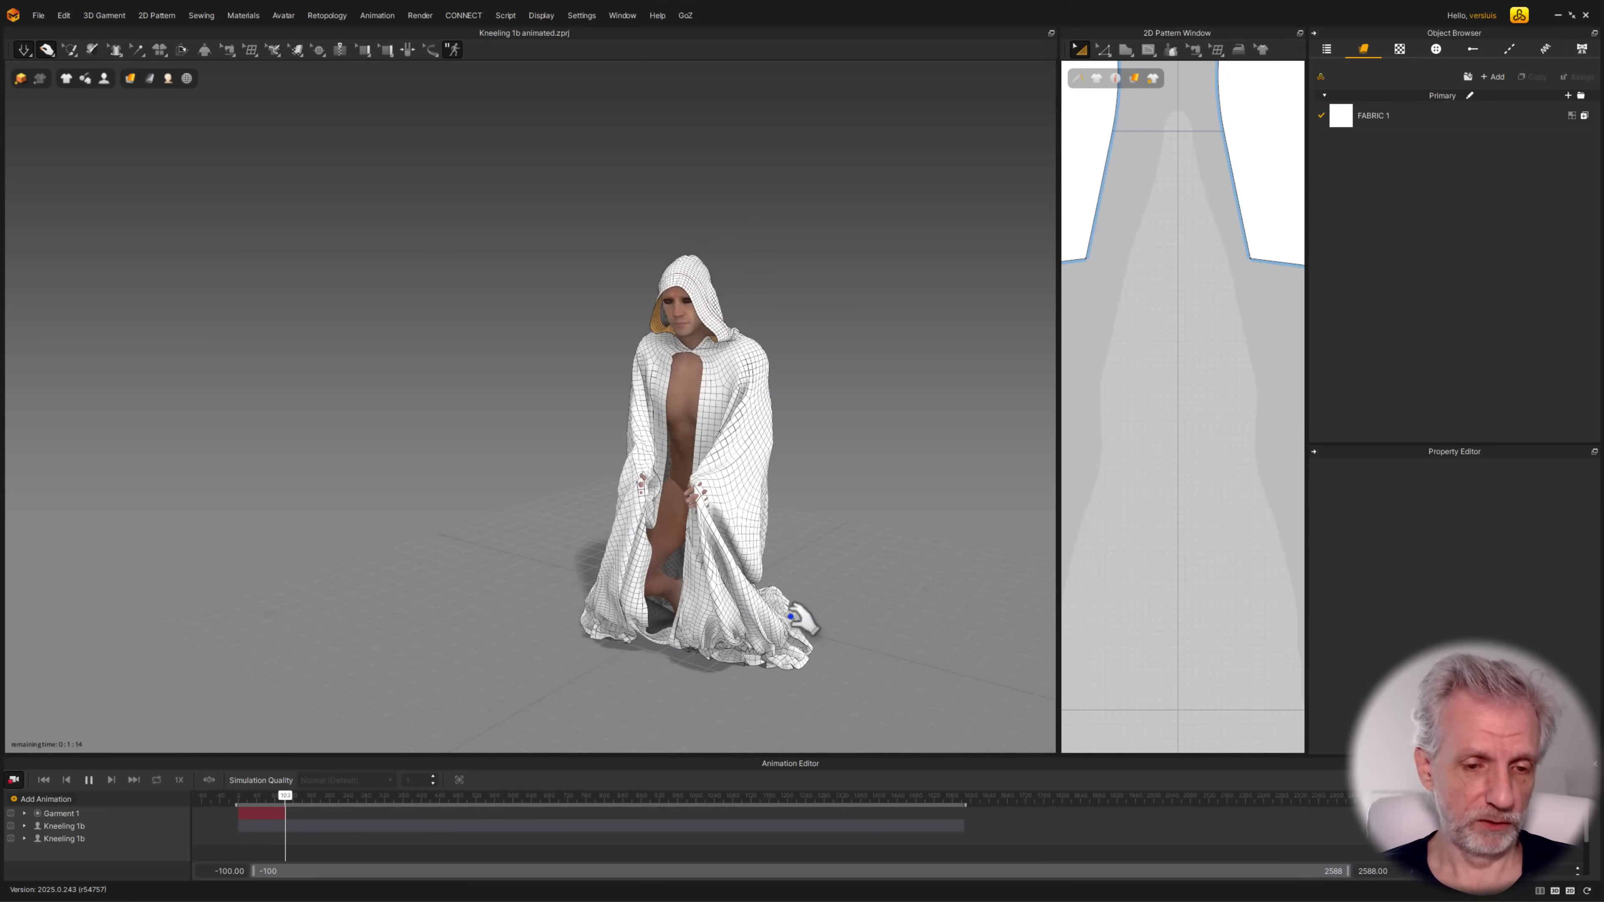
right_click_drag(813, 583, 850, 580)
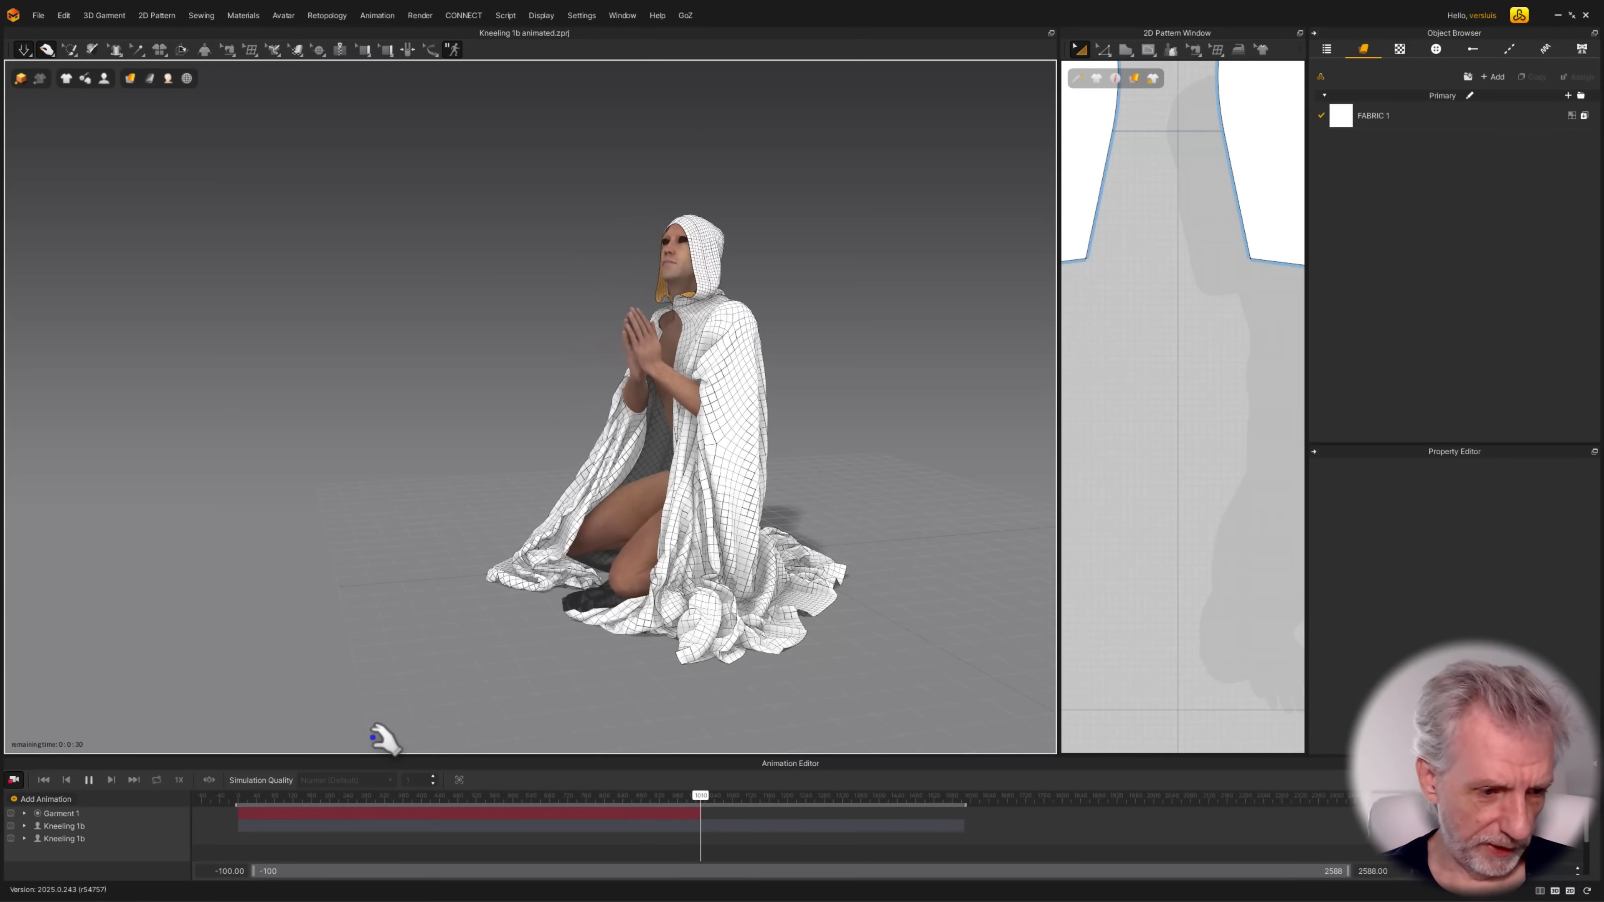
left_click(14, 784)
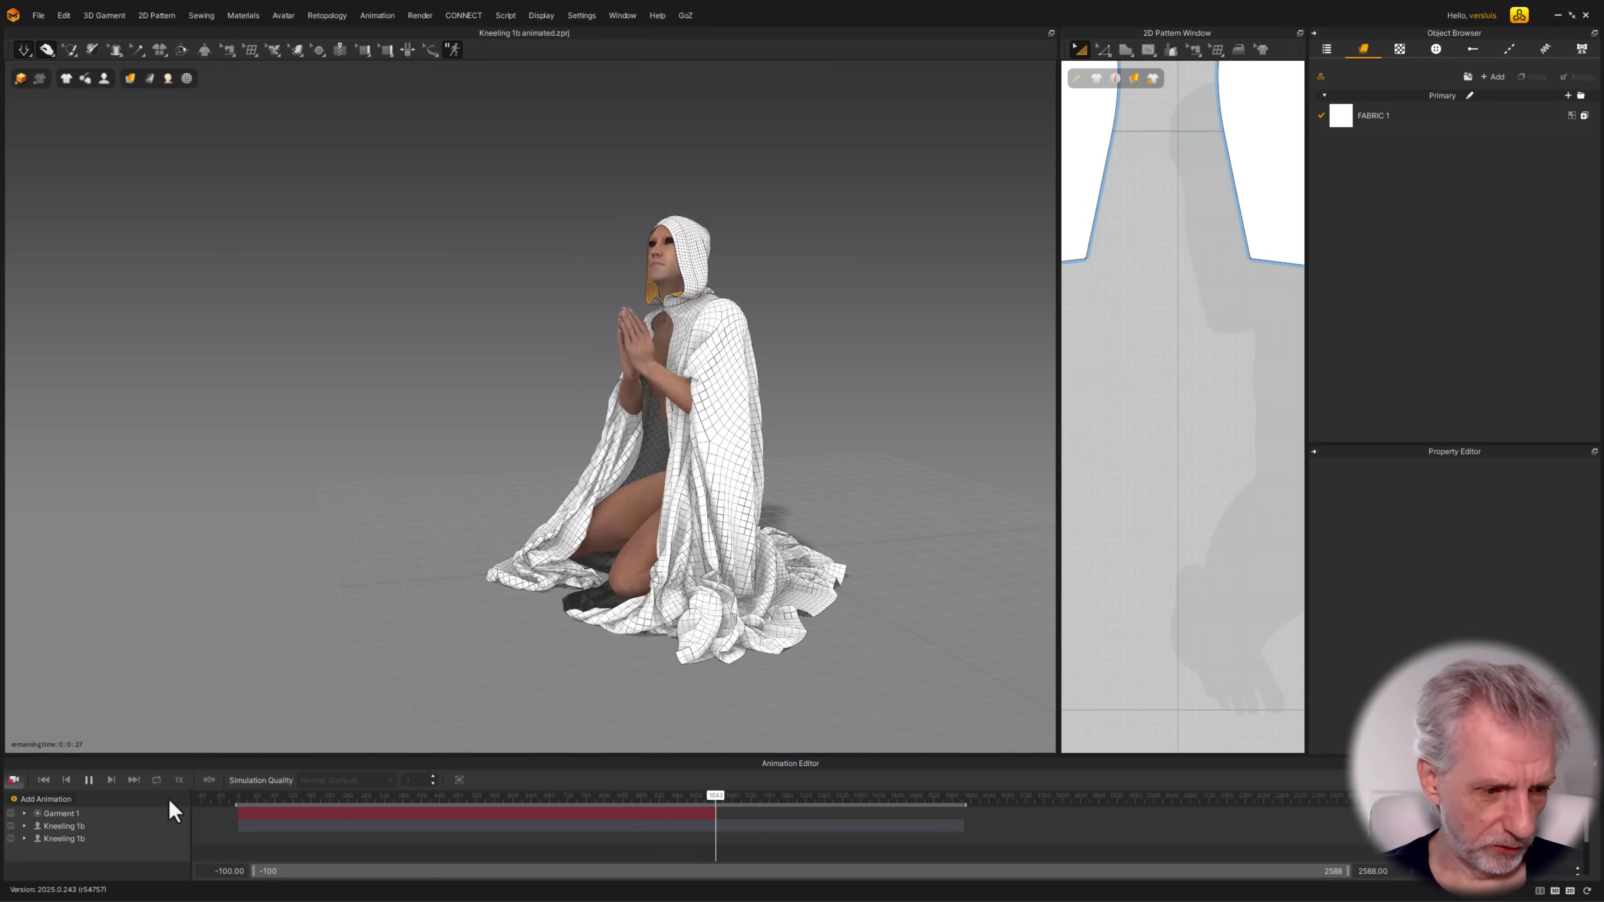
Go back to a kneeling frame of the recording, simulate the cloak and spread its hem out behind the figure
mouse_move(655, 798)
left_mouse_down()
mouse_move(643, 809)
mouse_move(654, 804)
left_mouse_up()
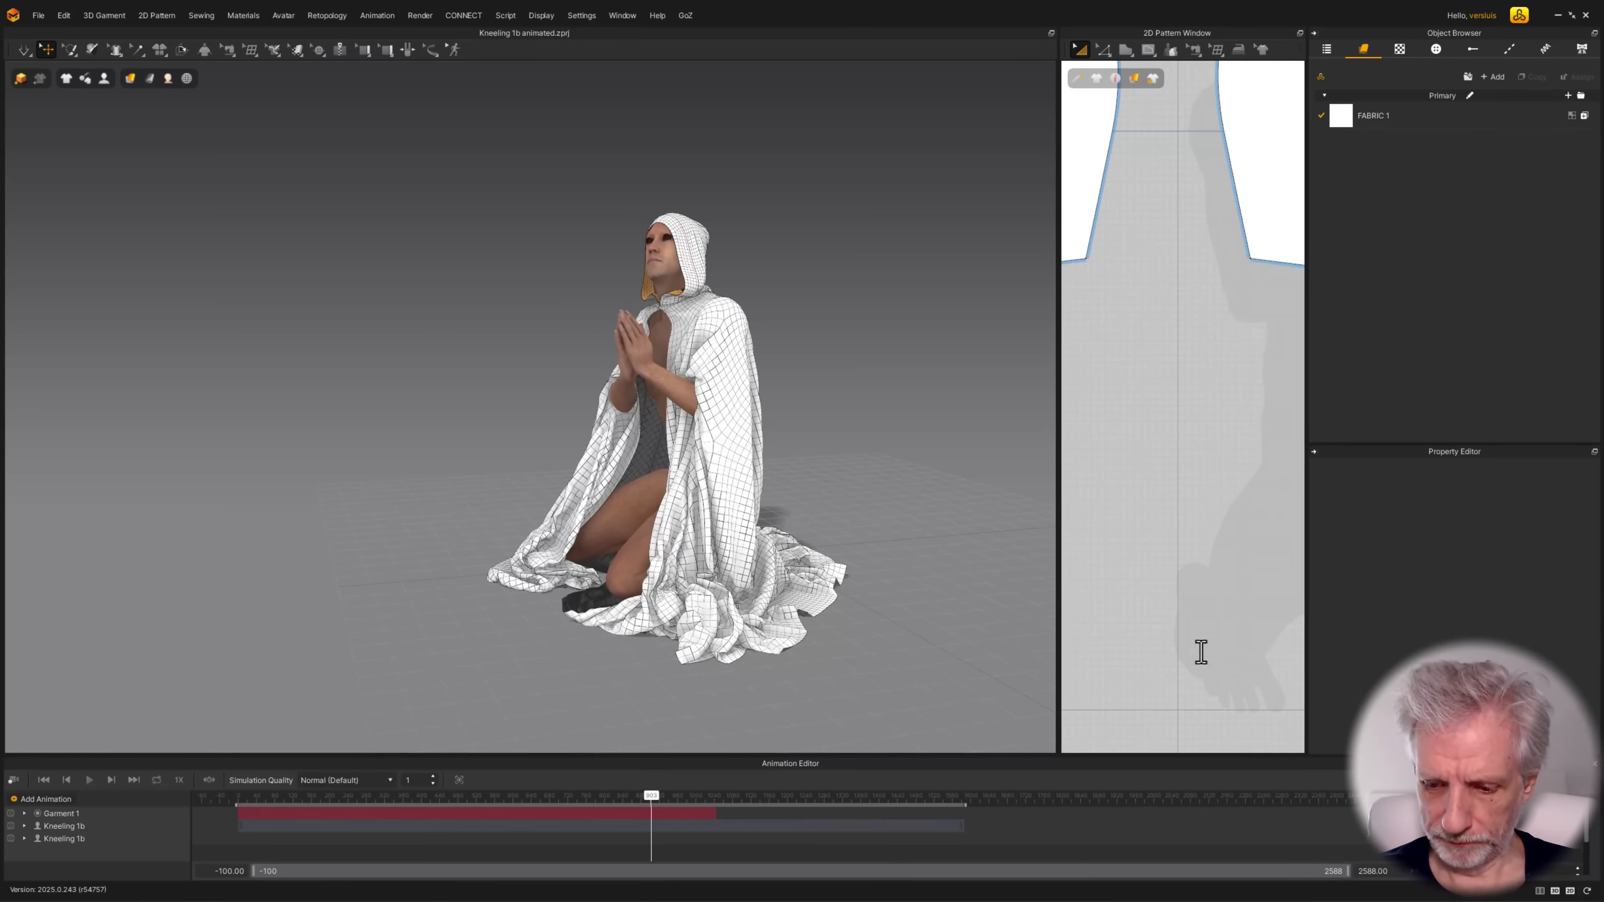
right_click_drag(758, 505, 706, 496)
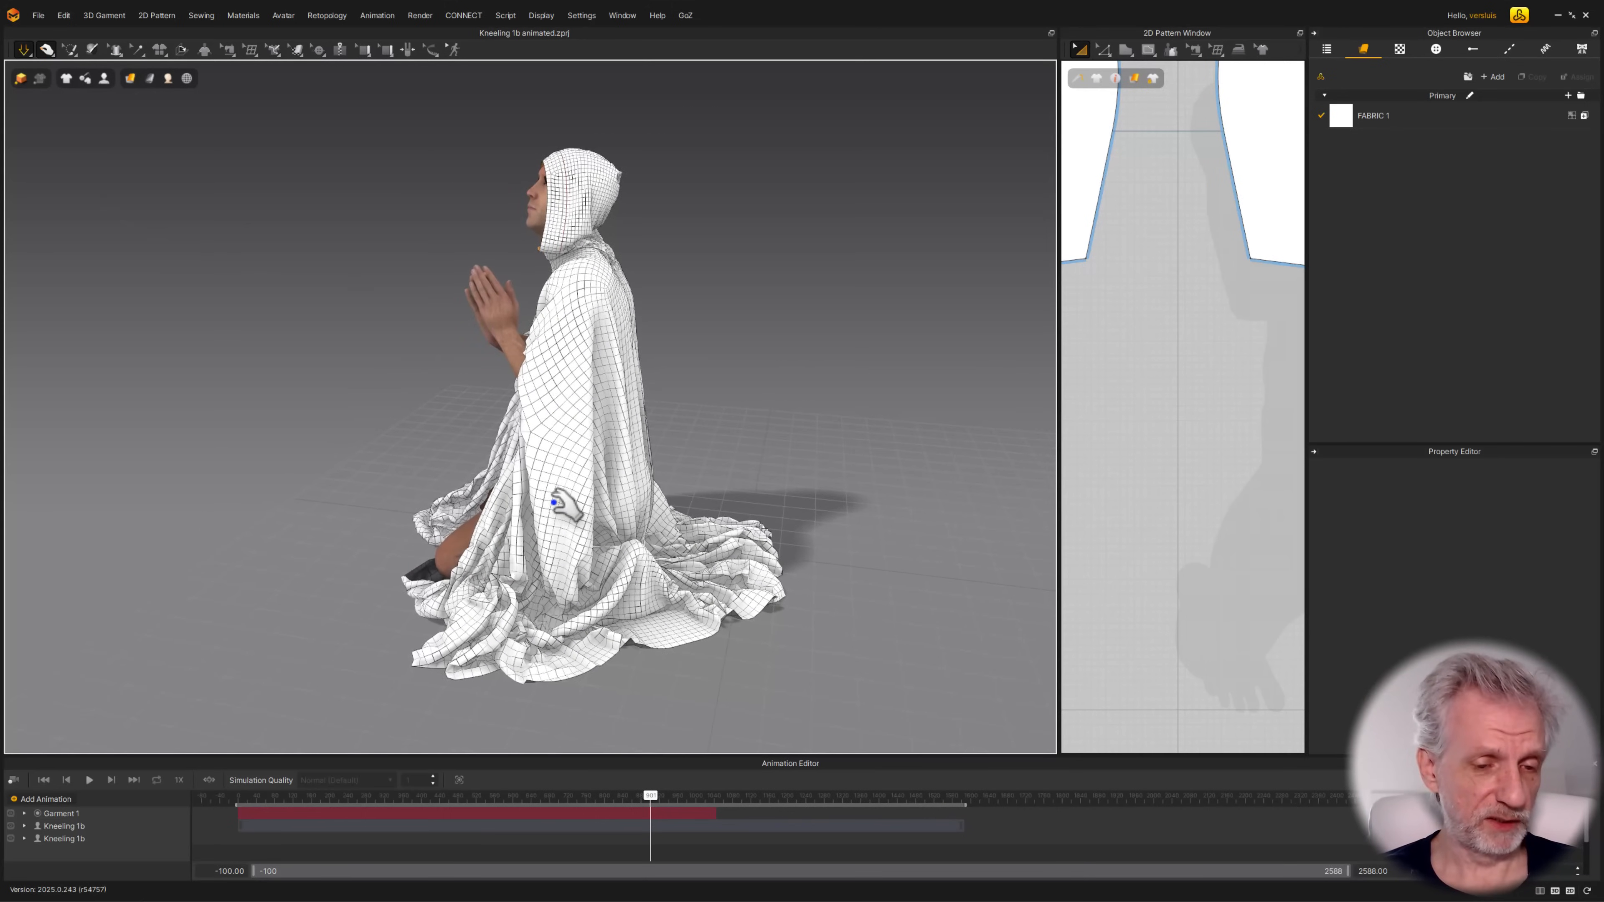
right_click_drag(554, 502, 442, 562)
left_click(442, 567)
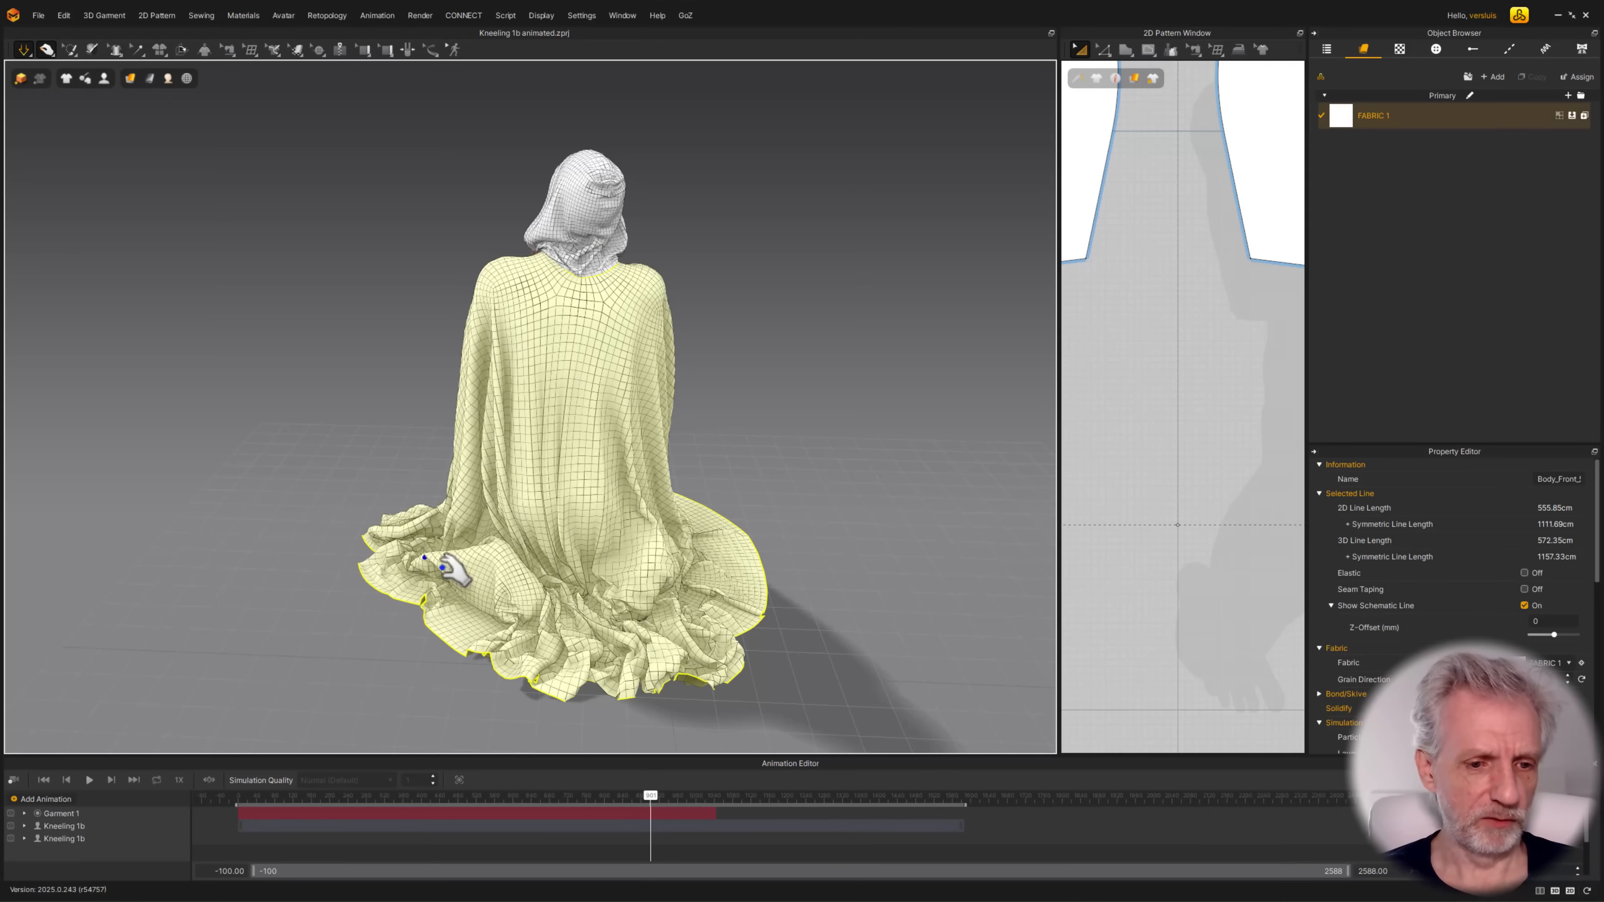
left_click_drag(441, 567, 464, 562)
left_click_drag(588, 595, 572, 540)
left_click_drag(643, 596, 759, 584)
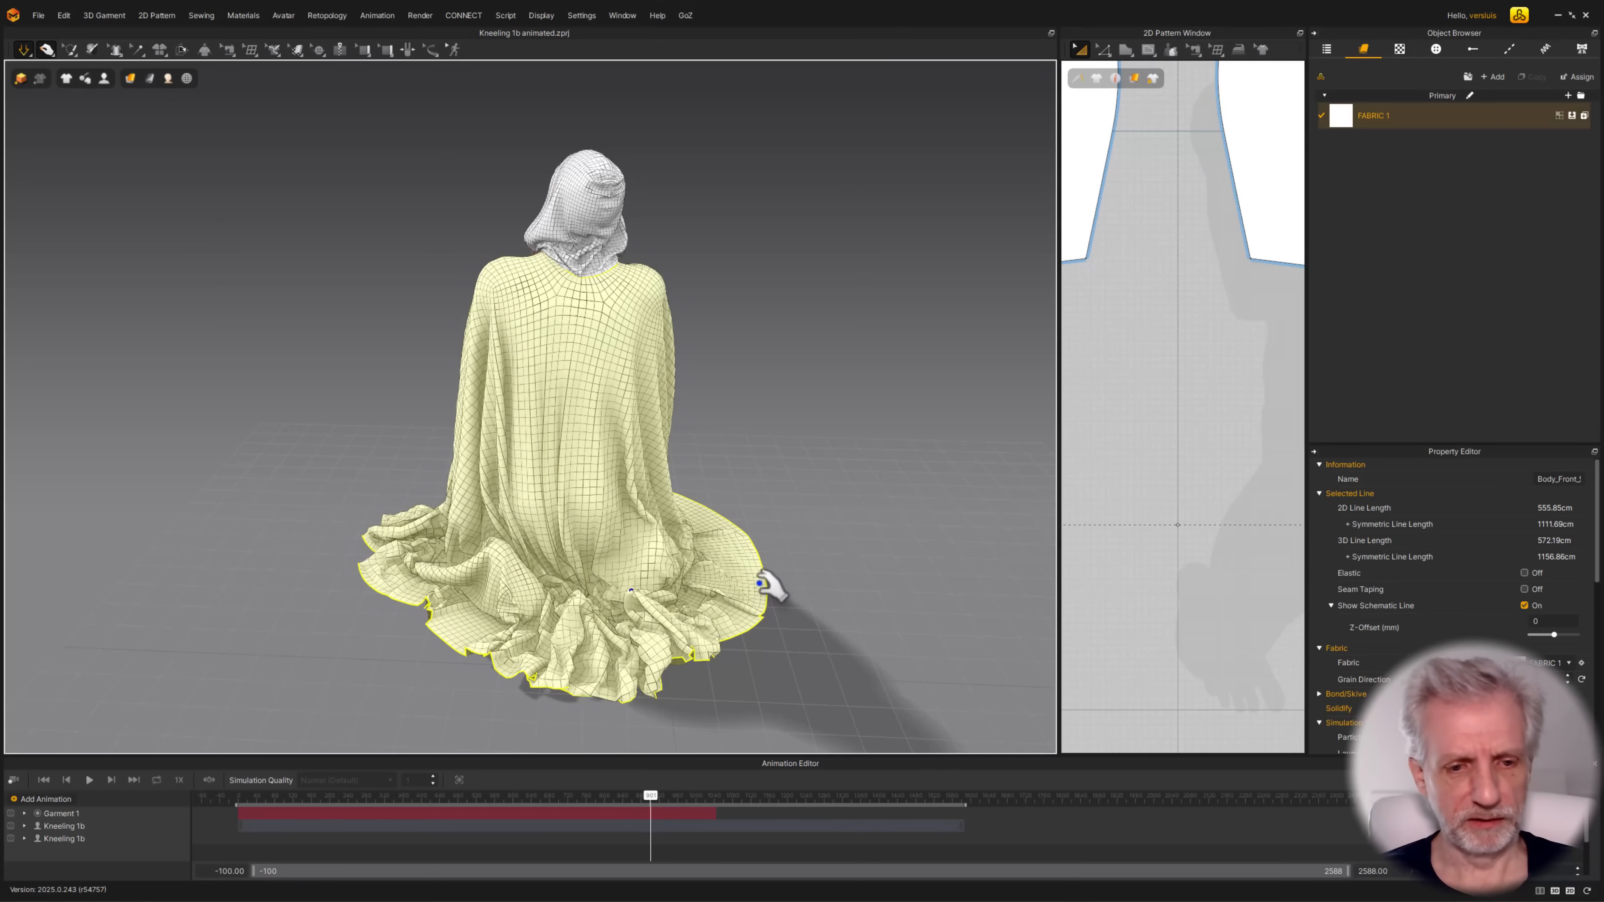
Pull the cloak's hem into shape beside the knees from the front, and stop the simulation
right_click_drag(573, 472, 757, 480)
middle_click_drag(773, 426, 635, 437)
right_click_drag(635, 436, 676, 487)
left_click_drag(507, 526, 517, 561)
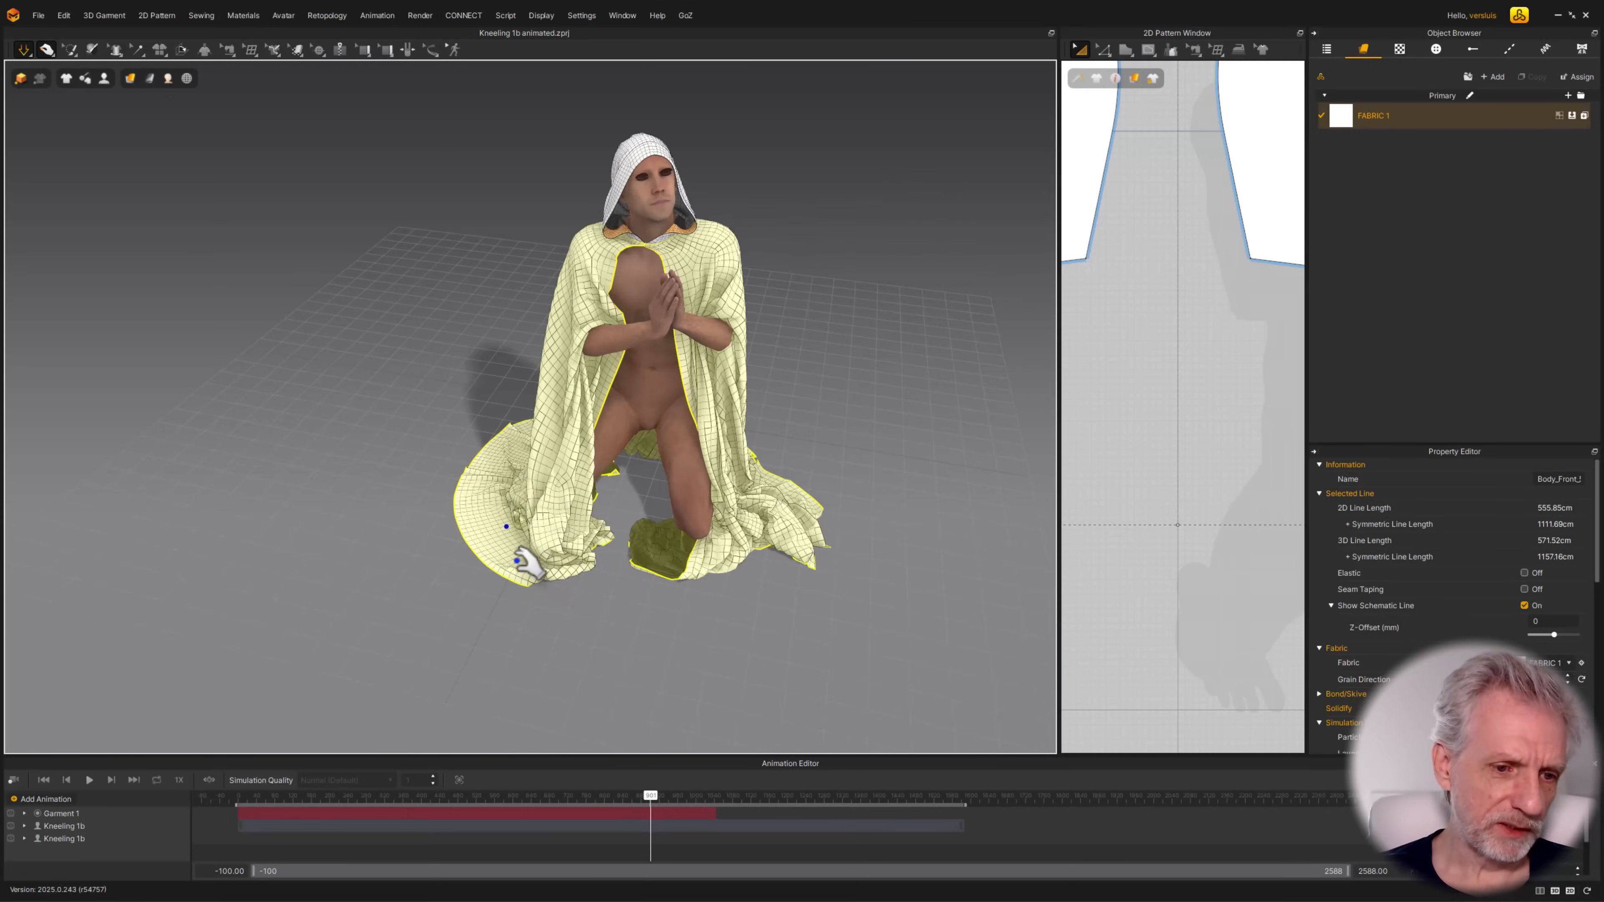
right_click_drag(525, 562, 566, 458)
key("space")
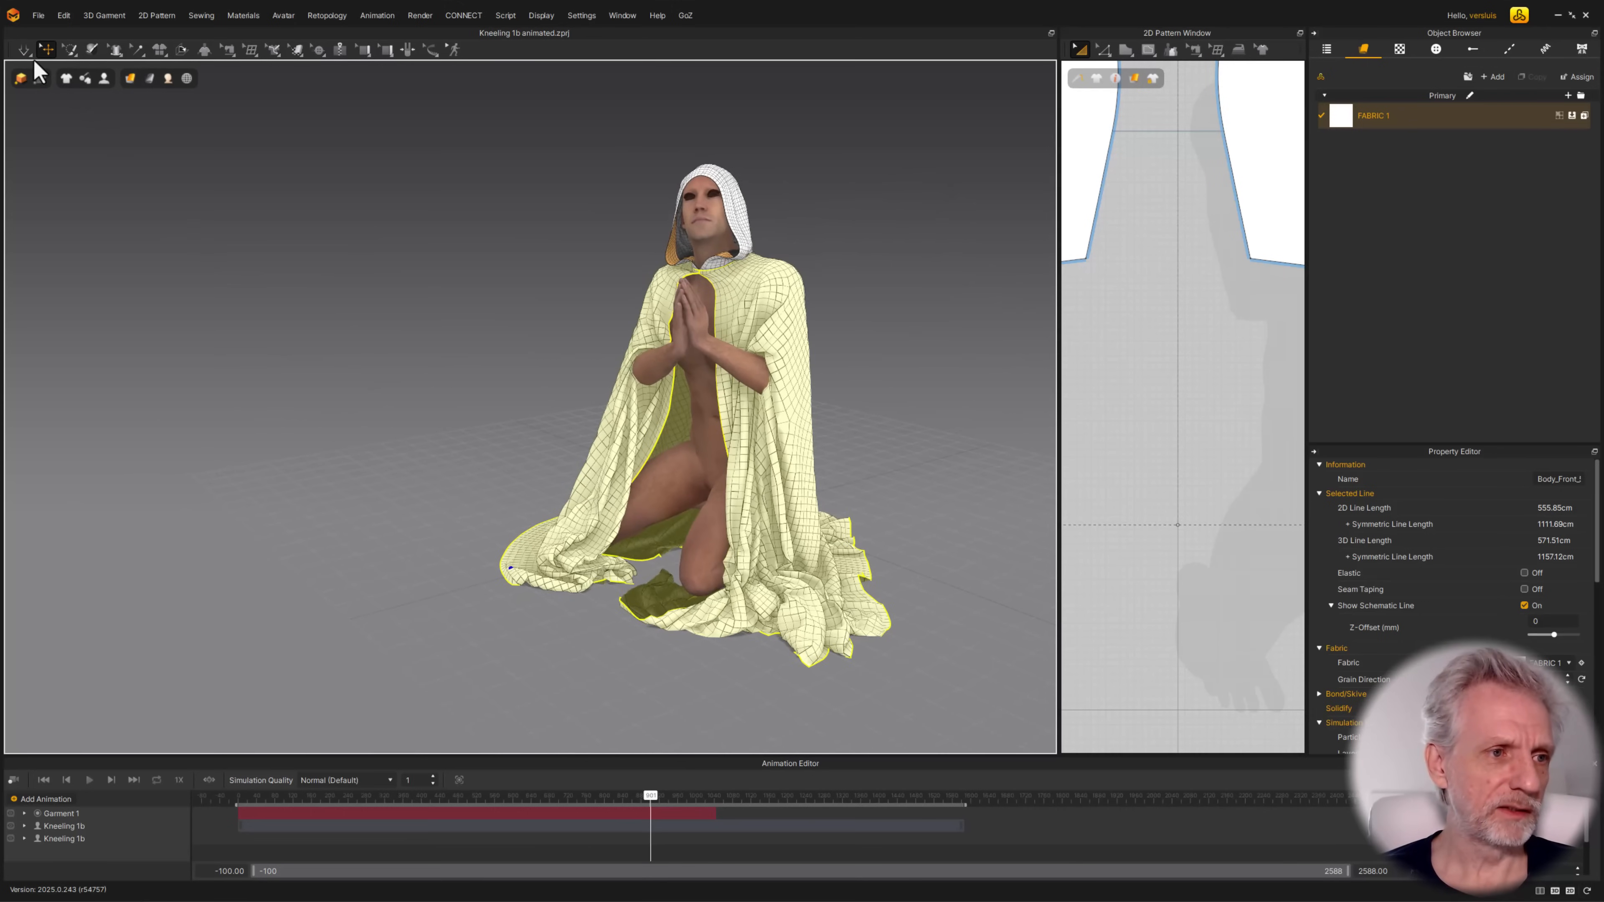
Switch the simulation to CPU and run it briefly to settle the cloak's folds
left_click(22, 53)
left_click(24, 127)
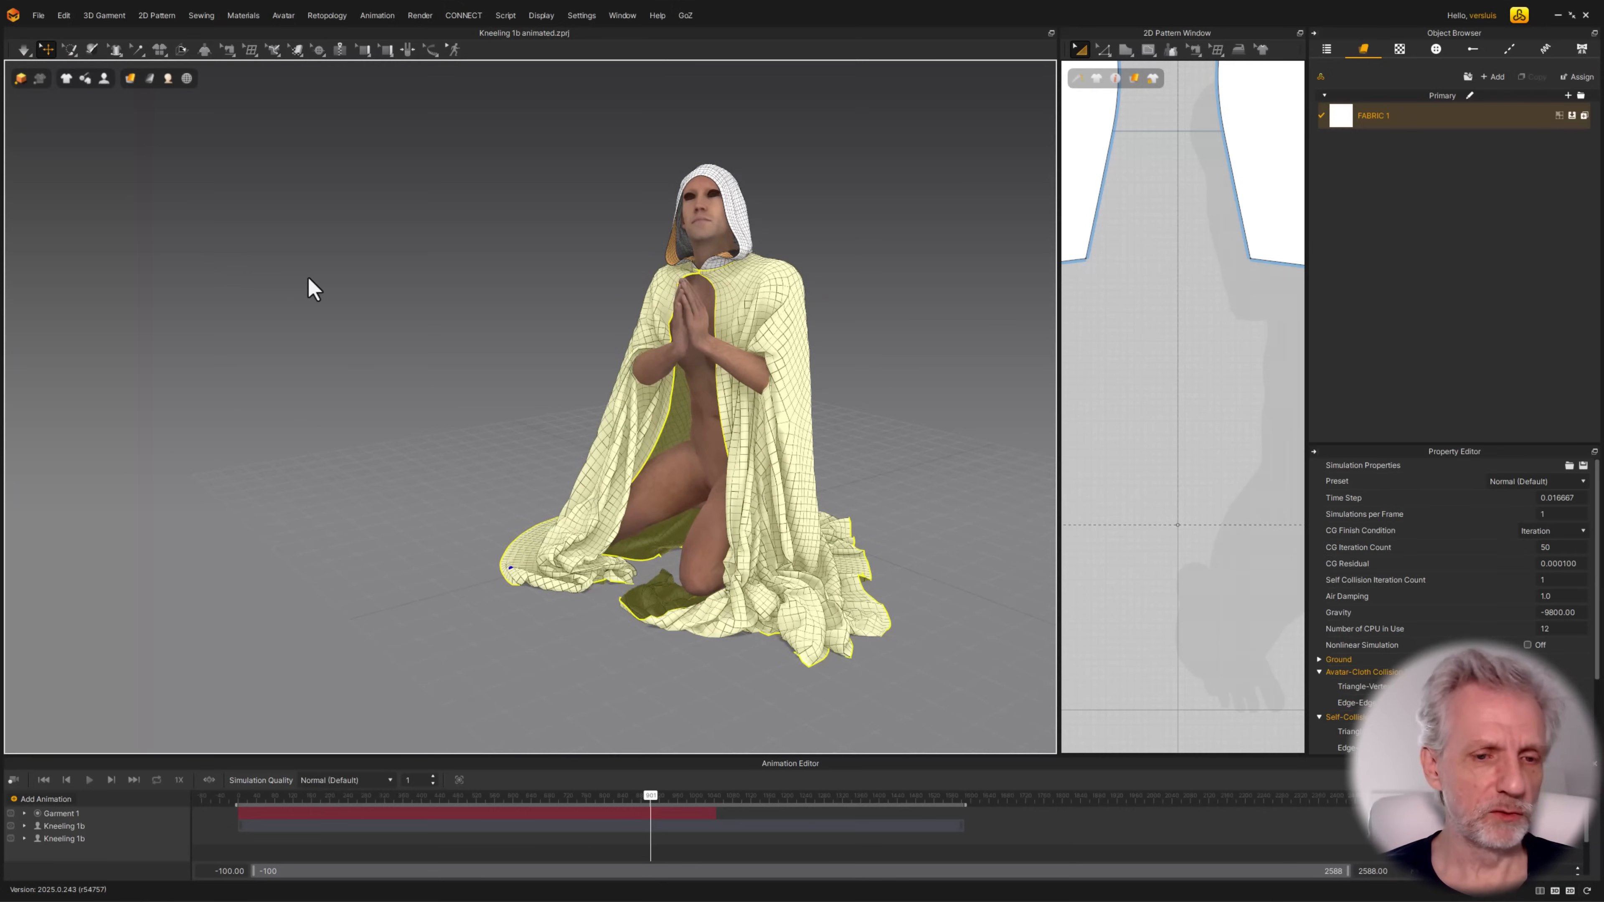
key("space")
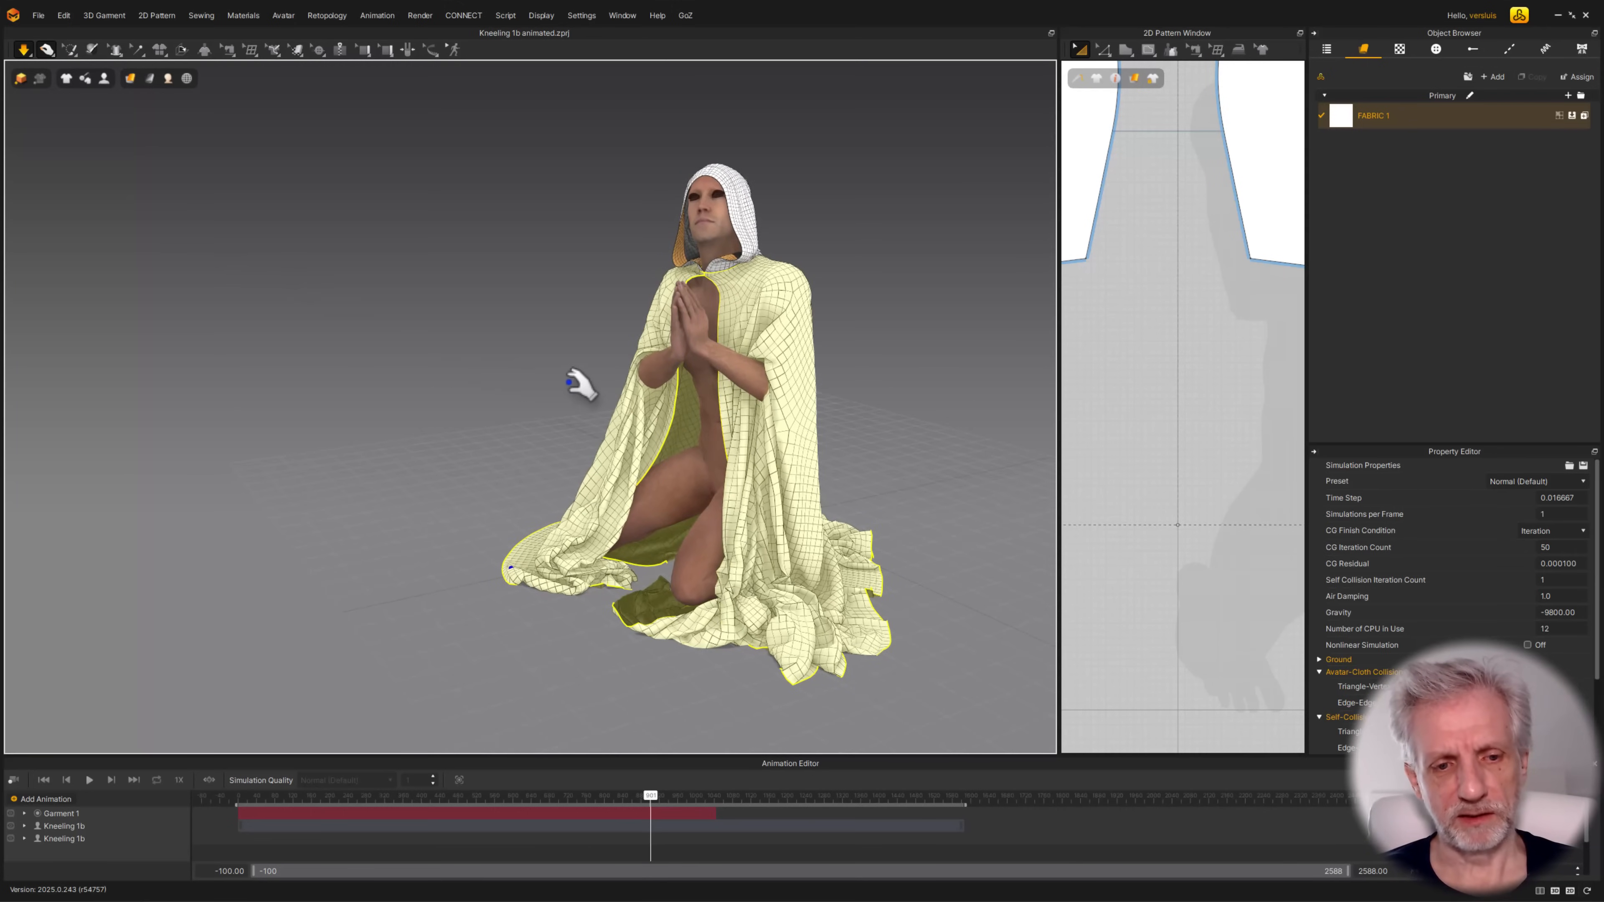
middle_click_drag(576, 382, 491, 387)
scroll(489, 382, "up", 1)
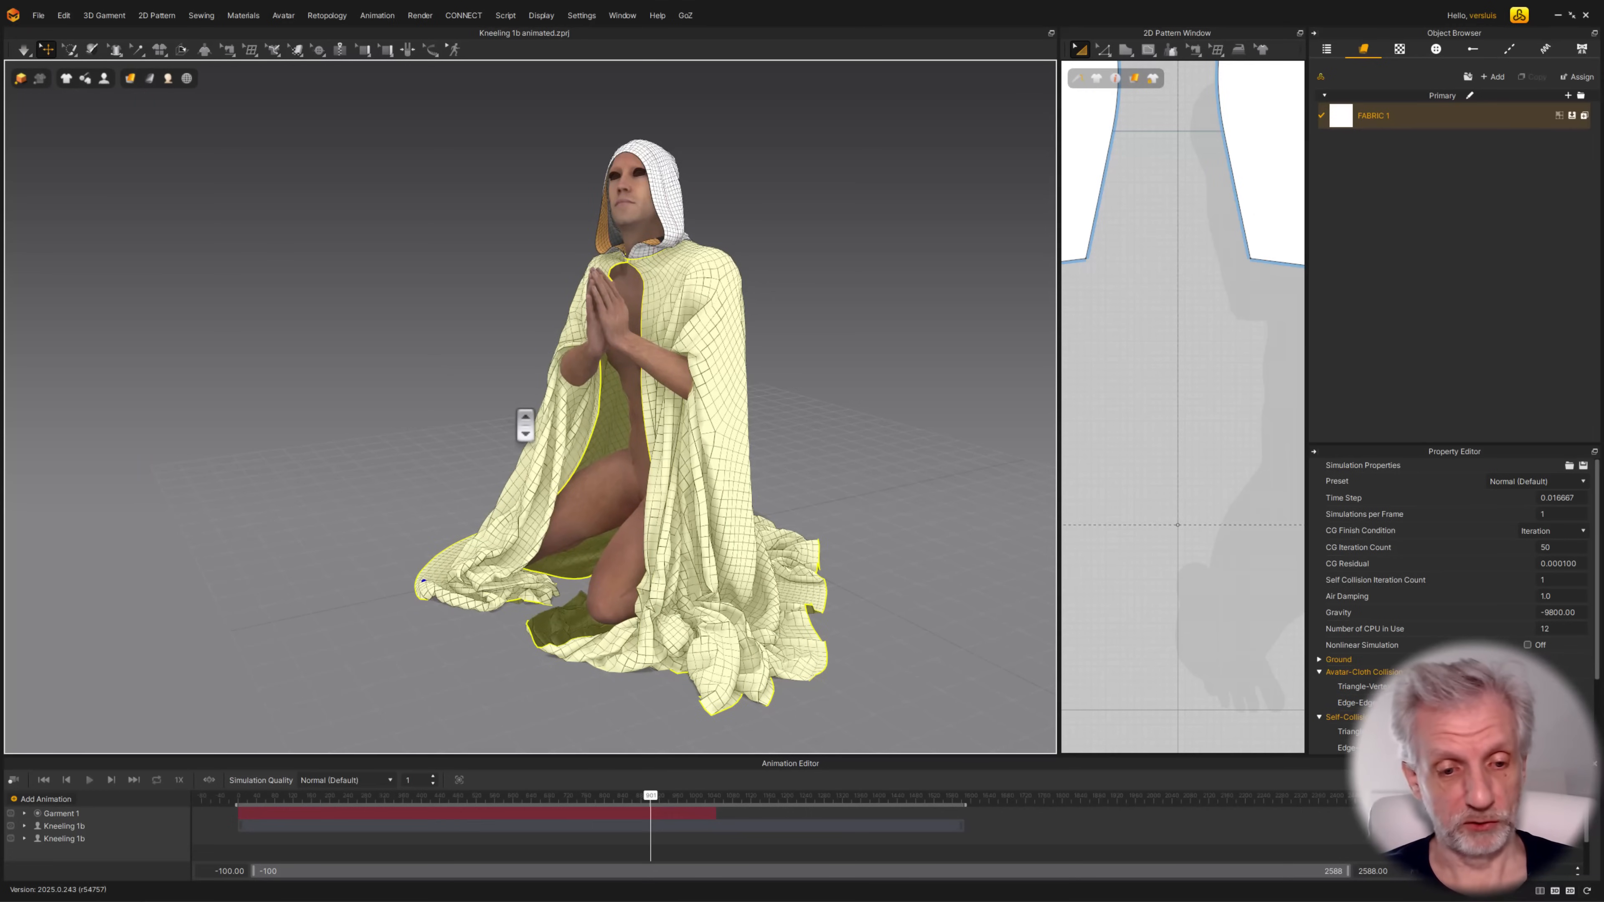
Export the cloak with all patterns included as the OBJ file "Kneeling 1b from MD" in the Kneeling Poses folder
left_click(39, 17)
mouse_move(105, 180)
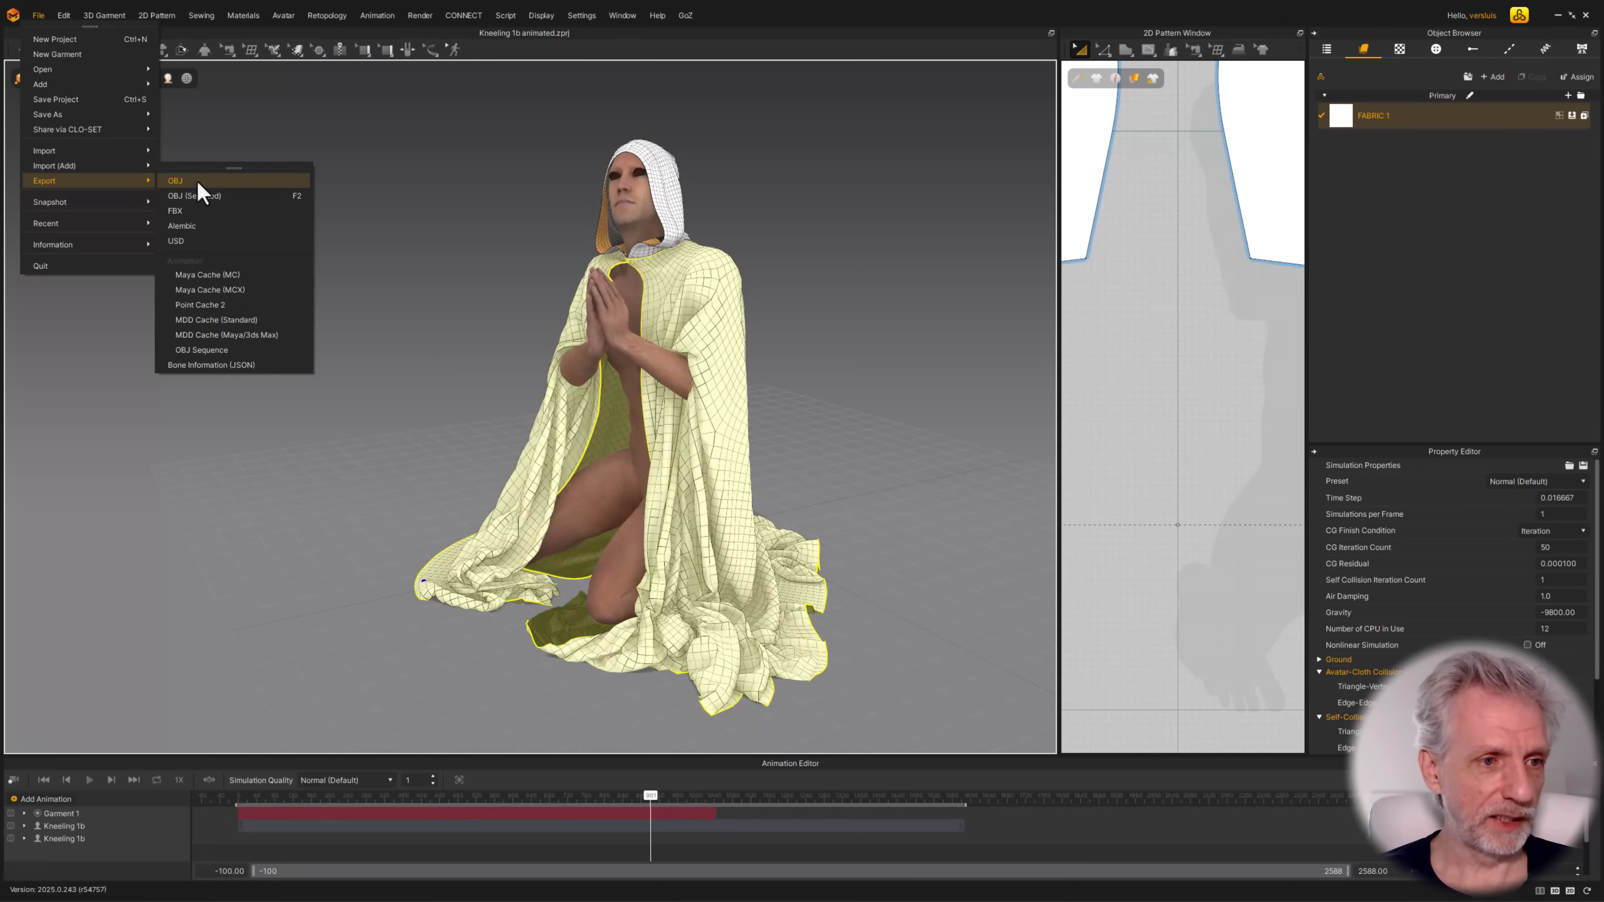
left_click(218, 195)
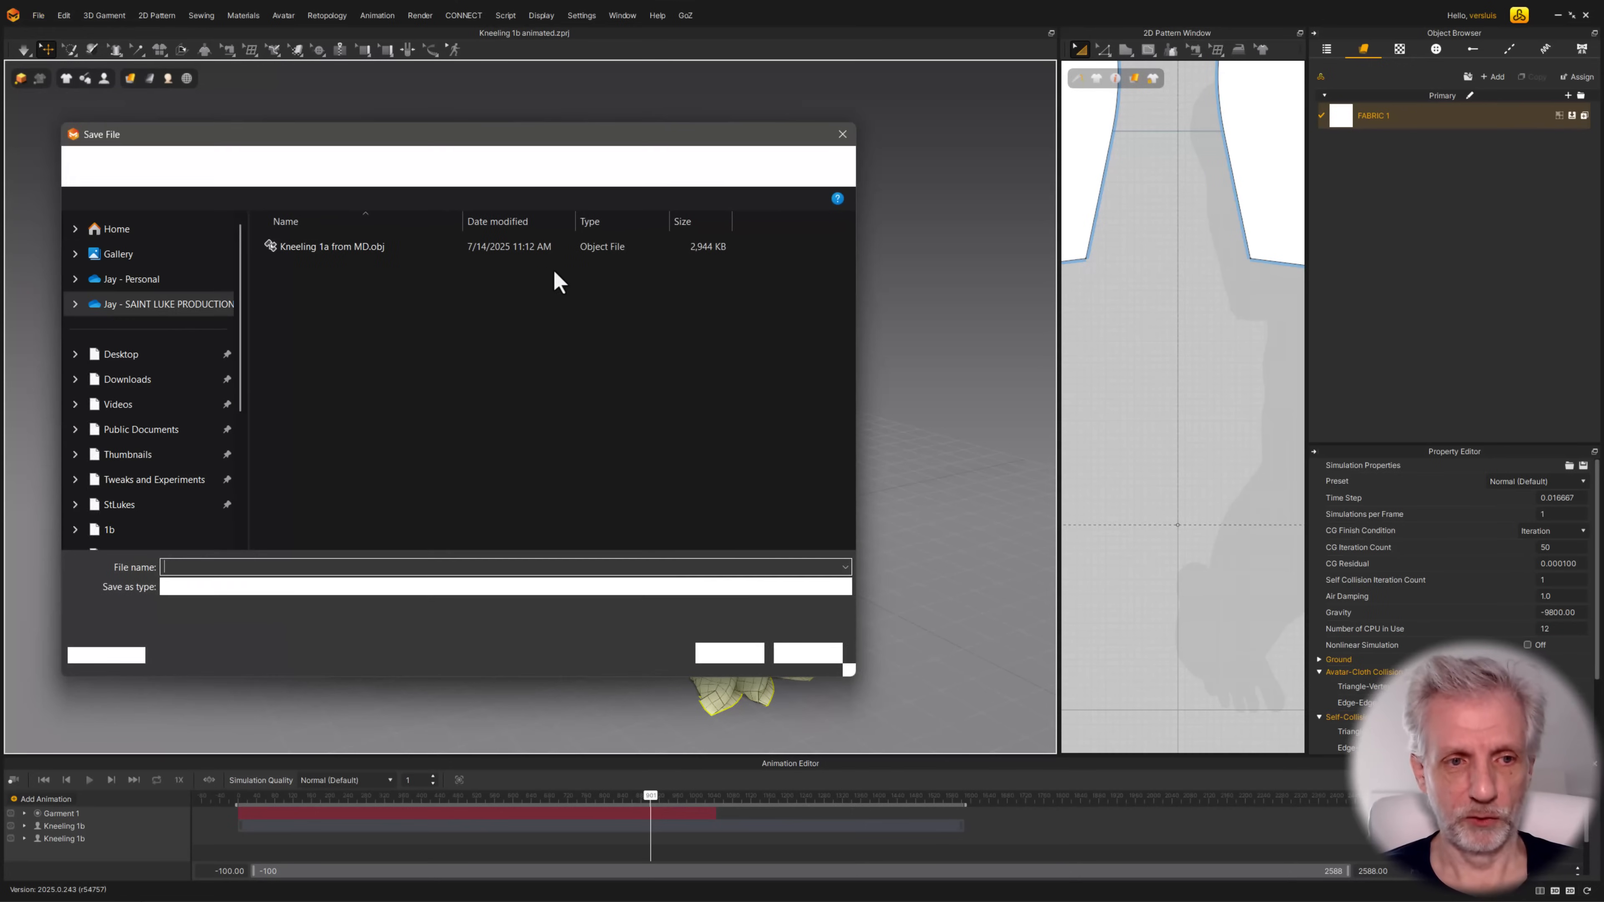
type("K")
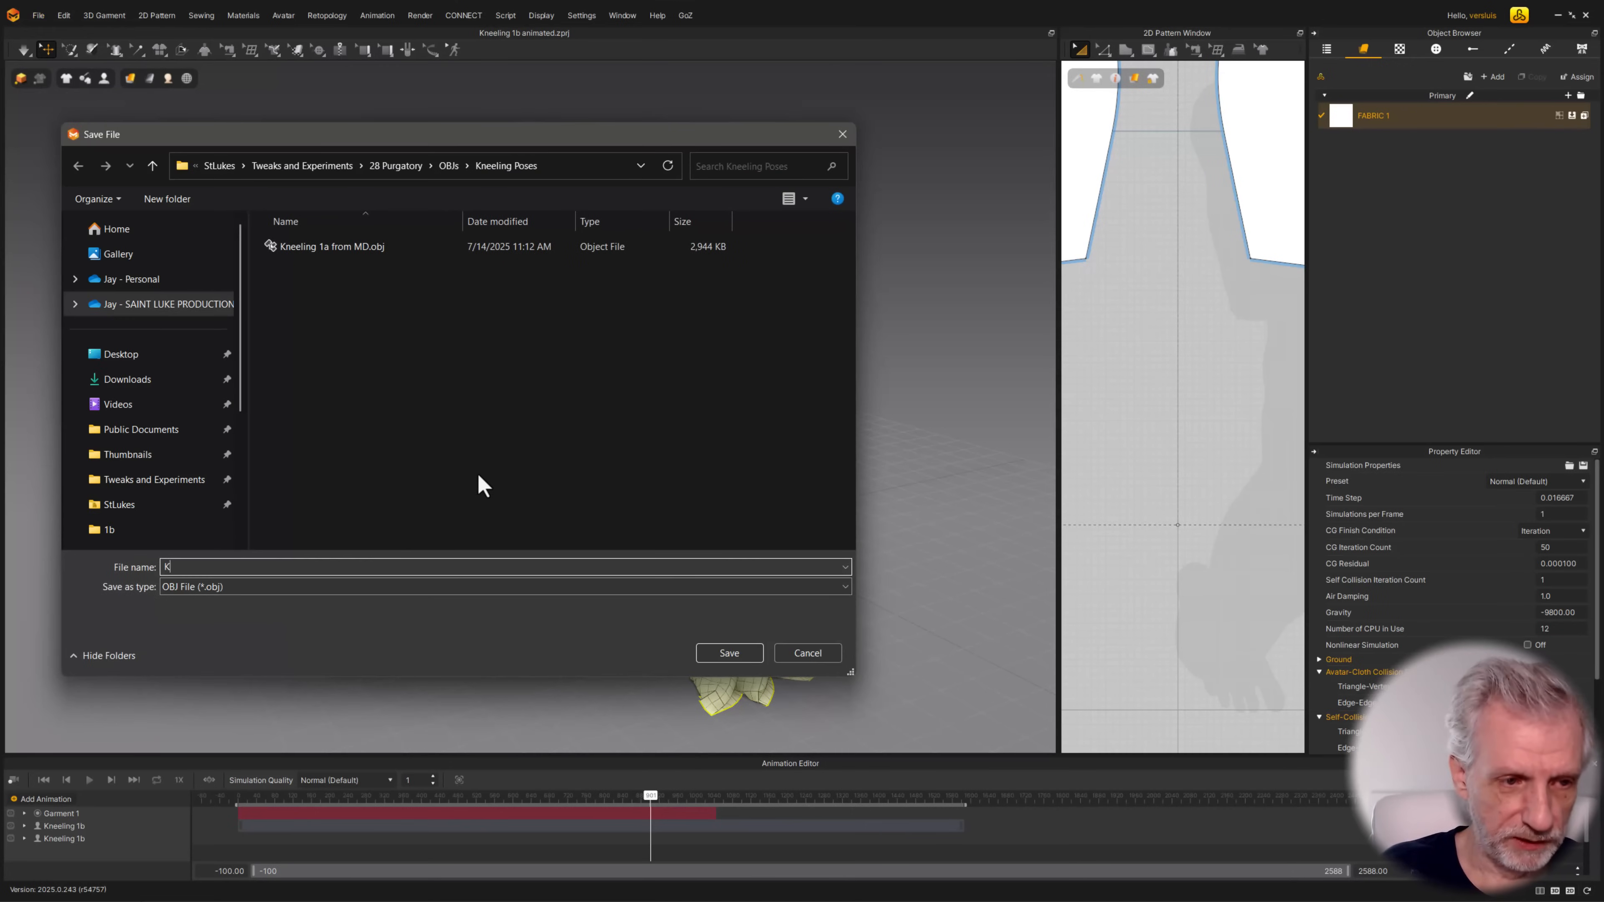
type("Neeling 1")
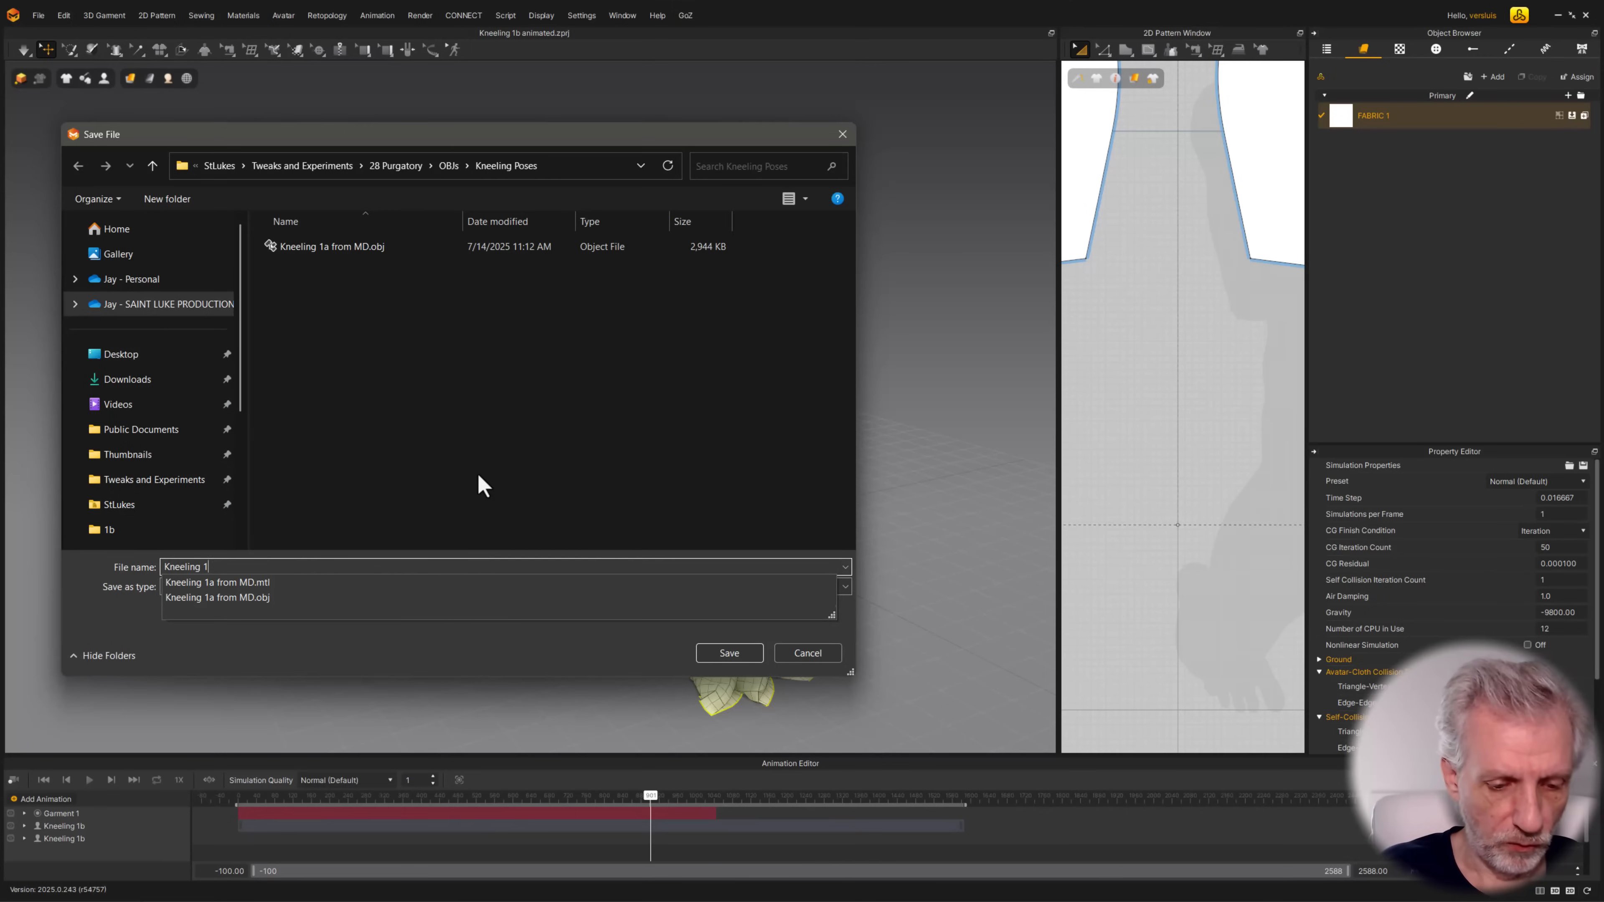
type("b from MD")
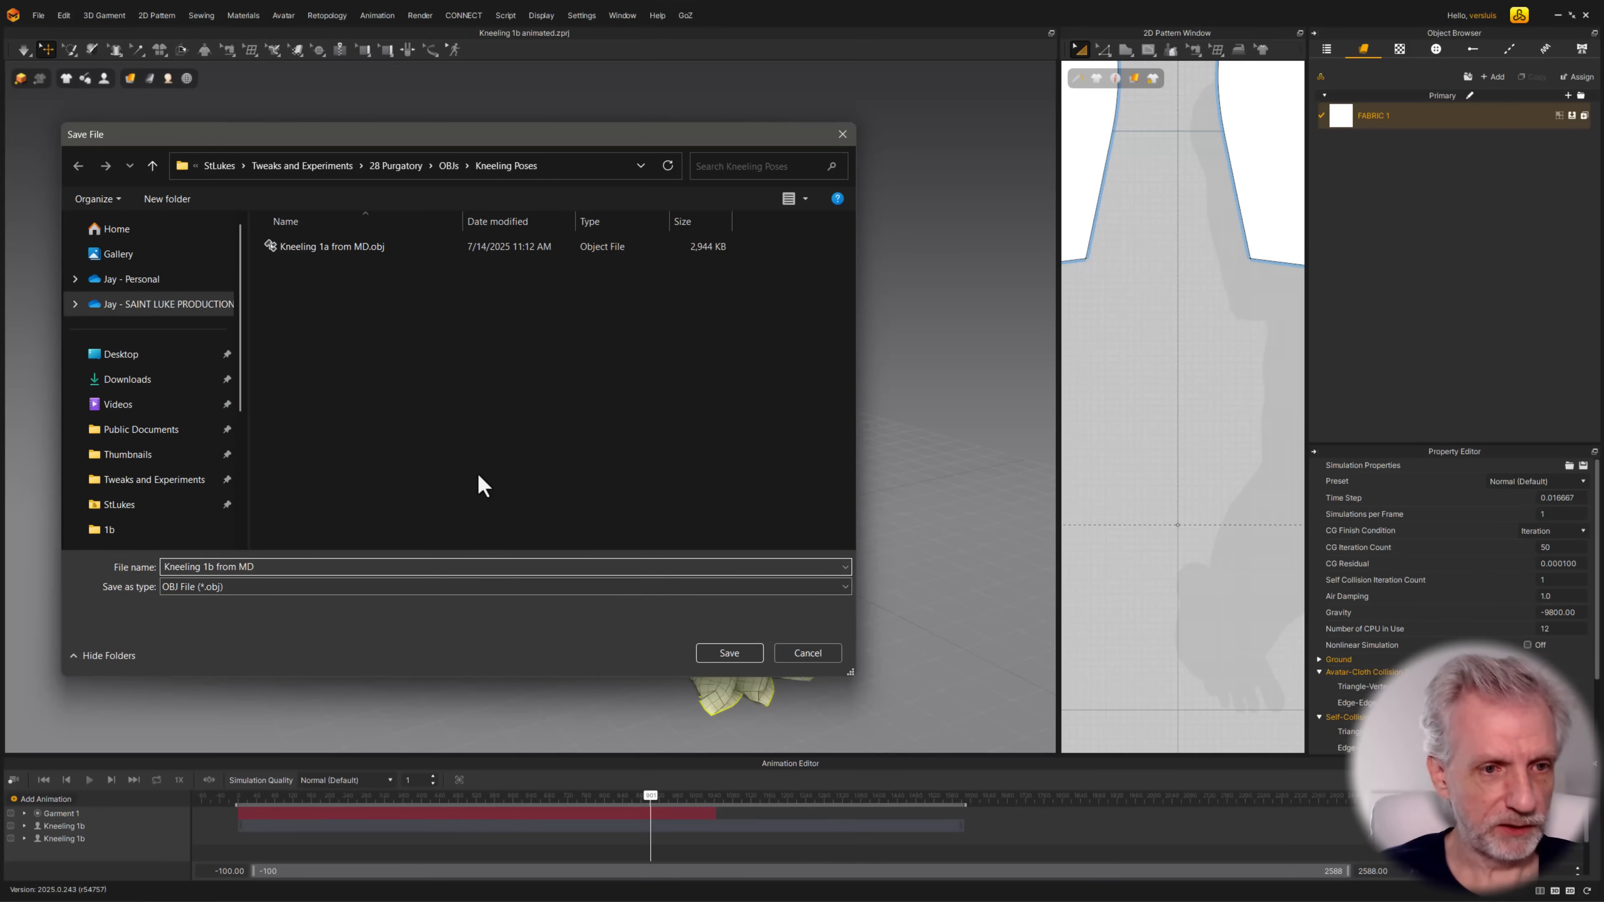
key("Return")
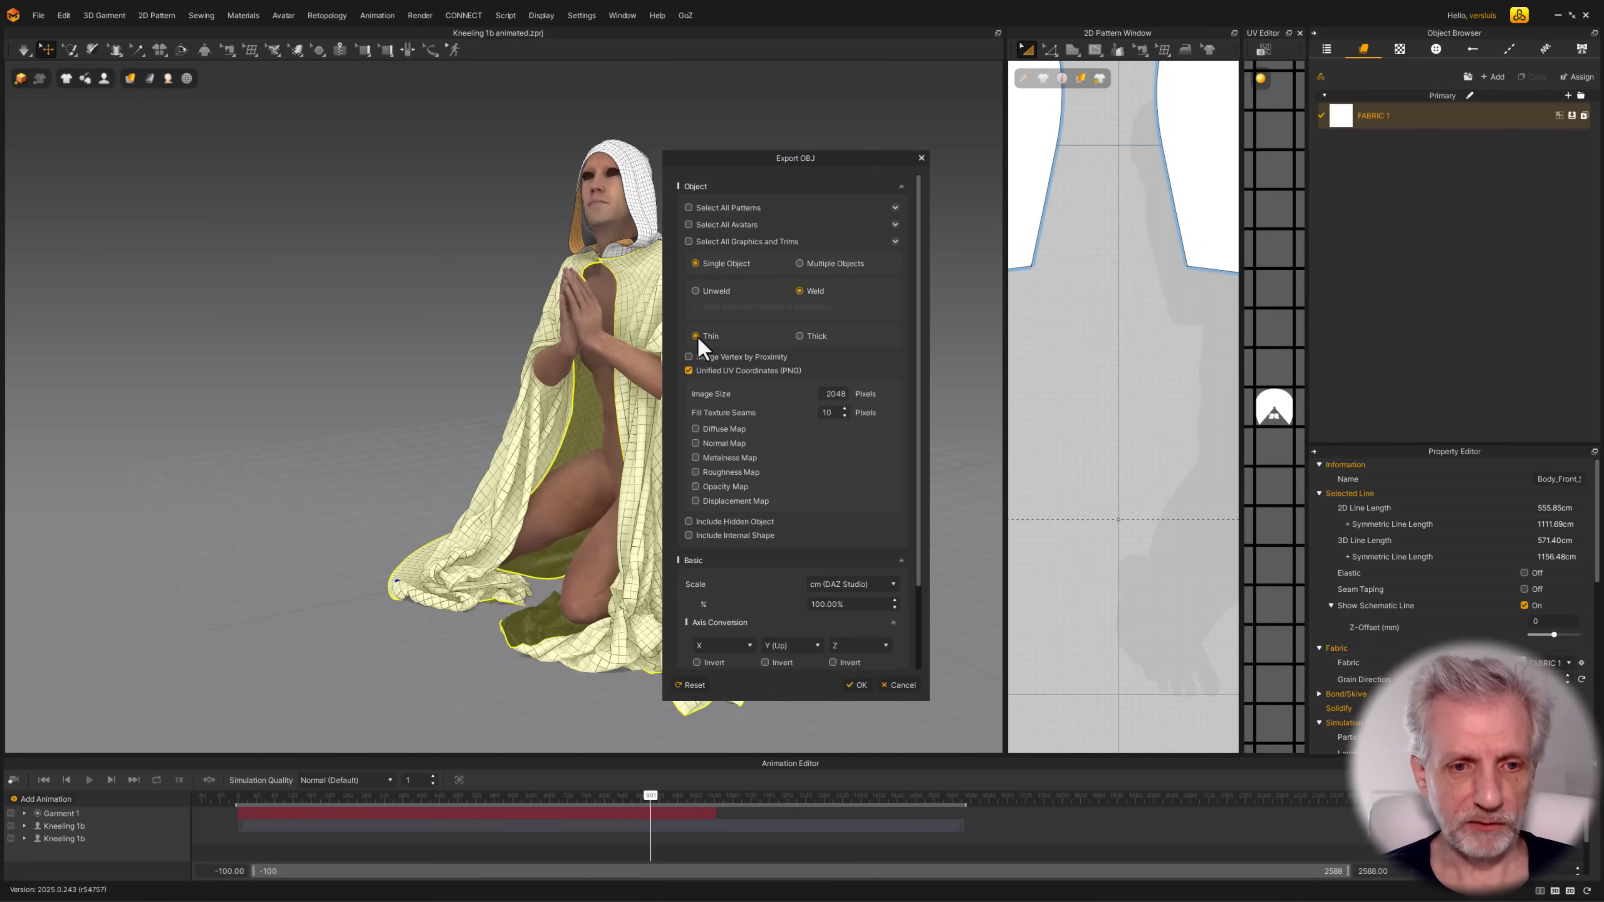
left_click(703, 207)
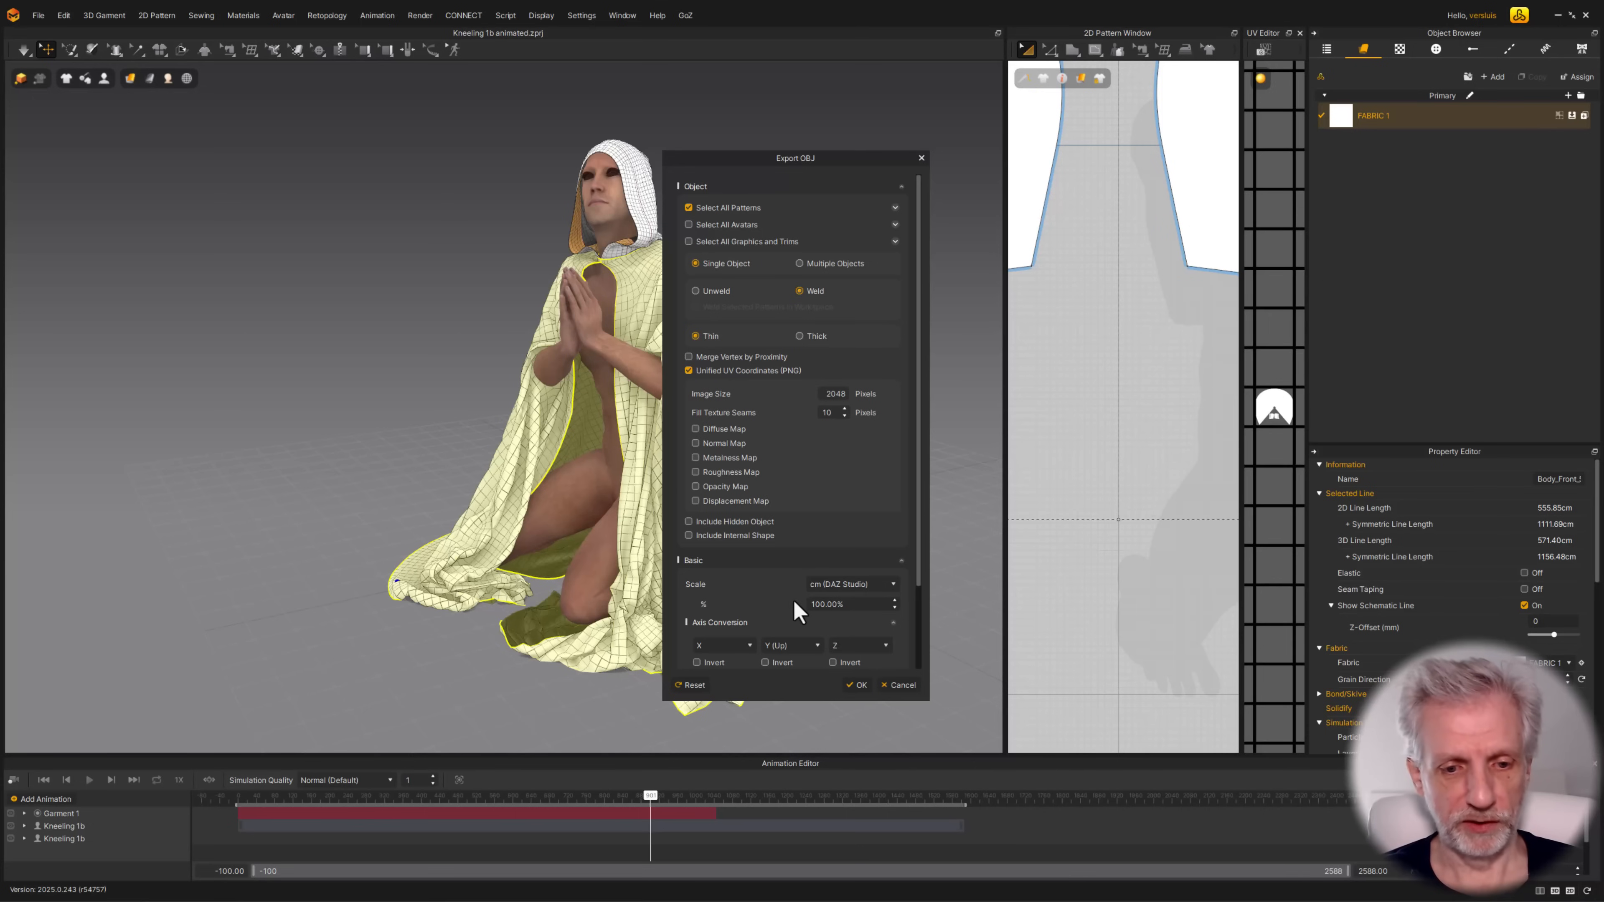
left_click(856, 685)
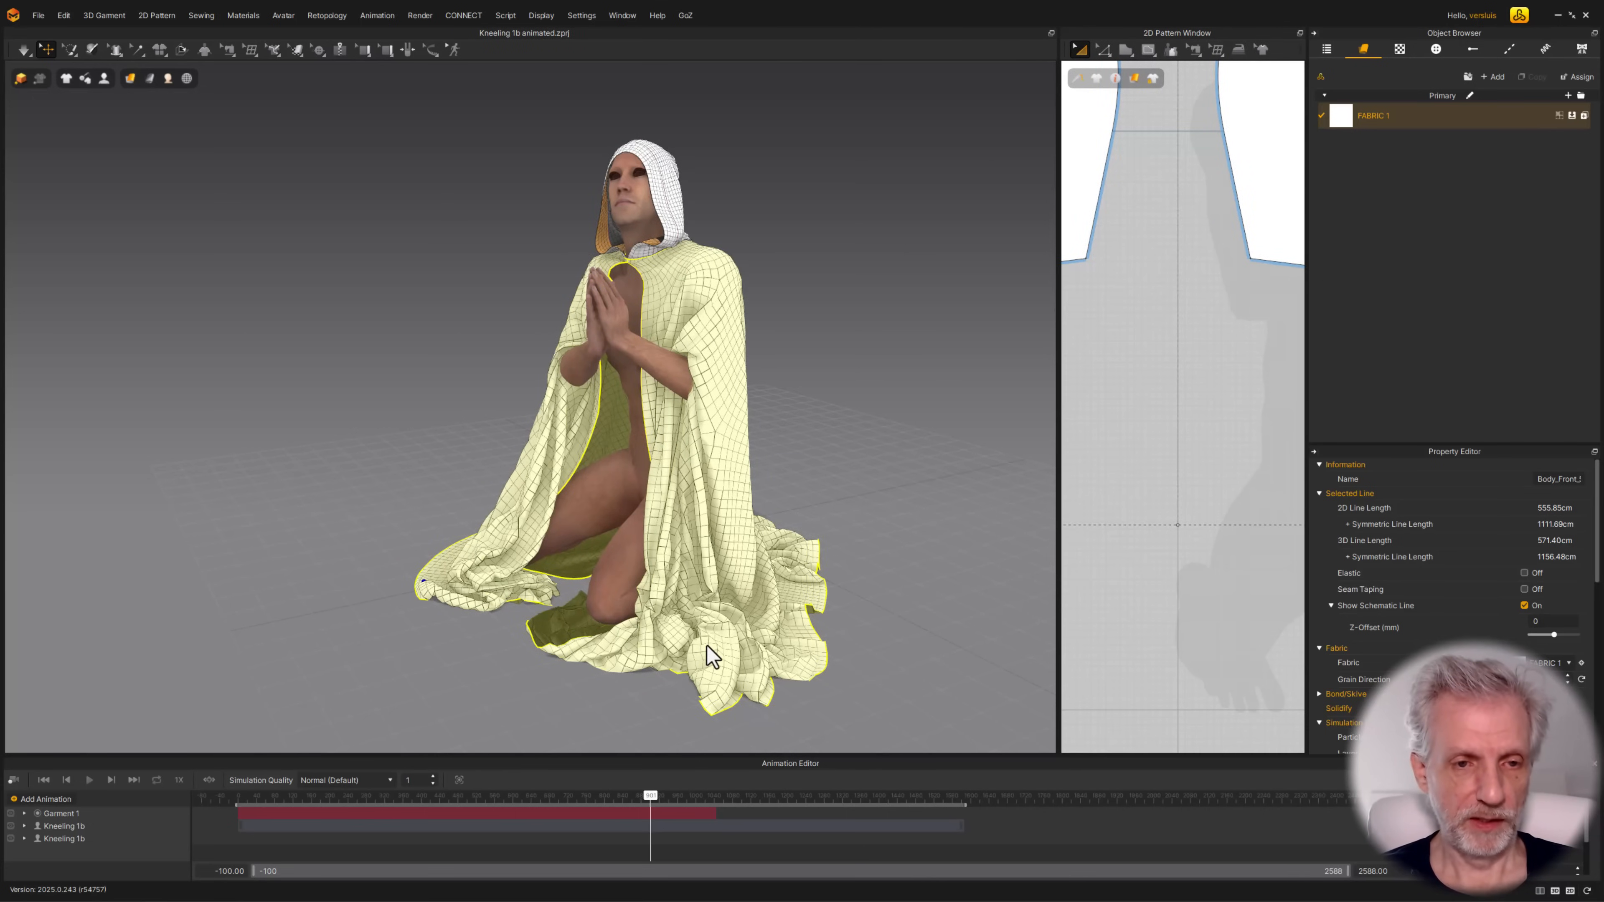
Switch to Character Creator and delete the old cloak from the kneeling character
key("alt+Tab")
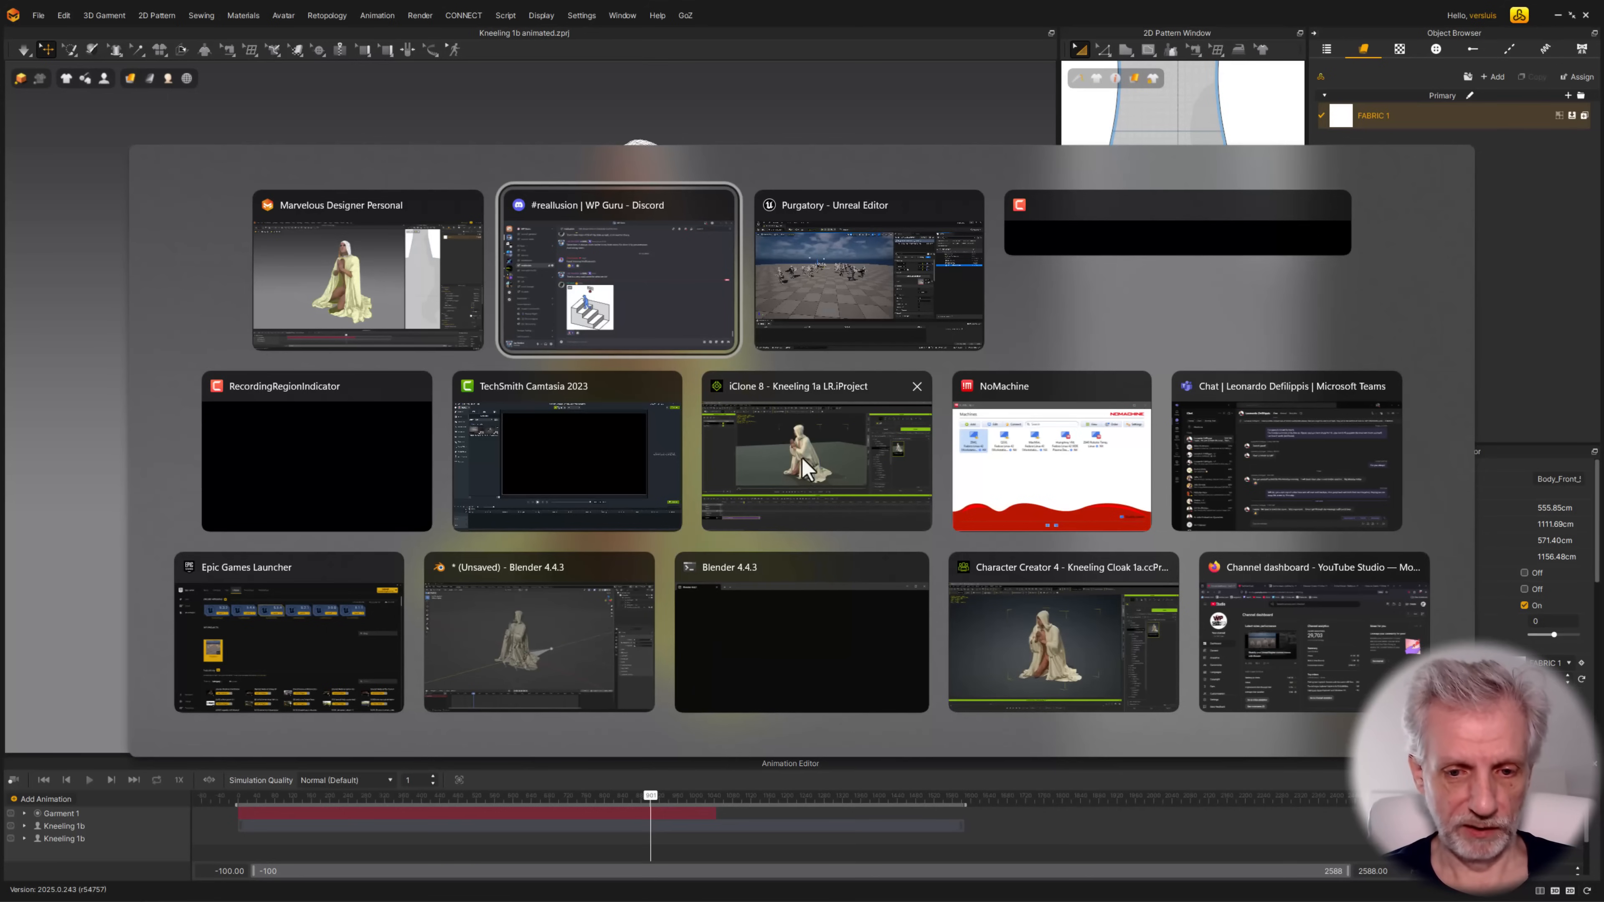
left_click(1014, 638)
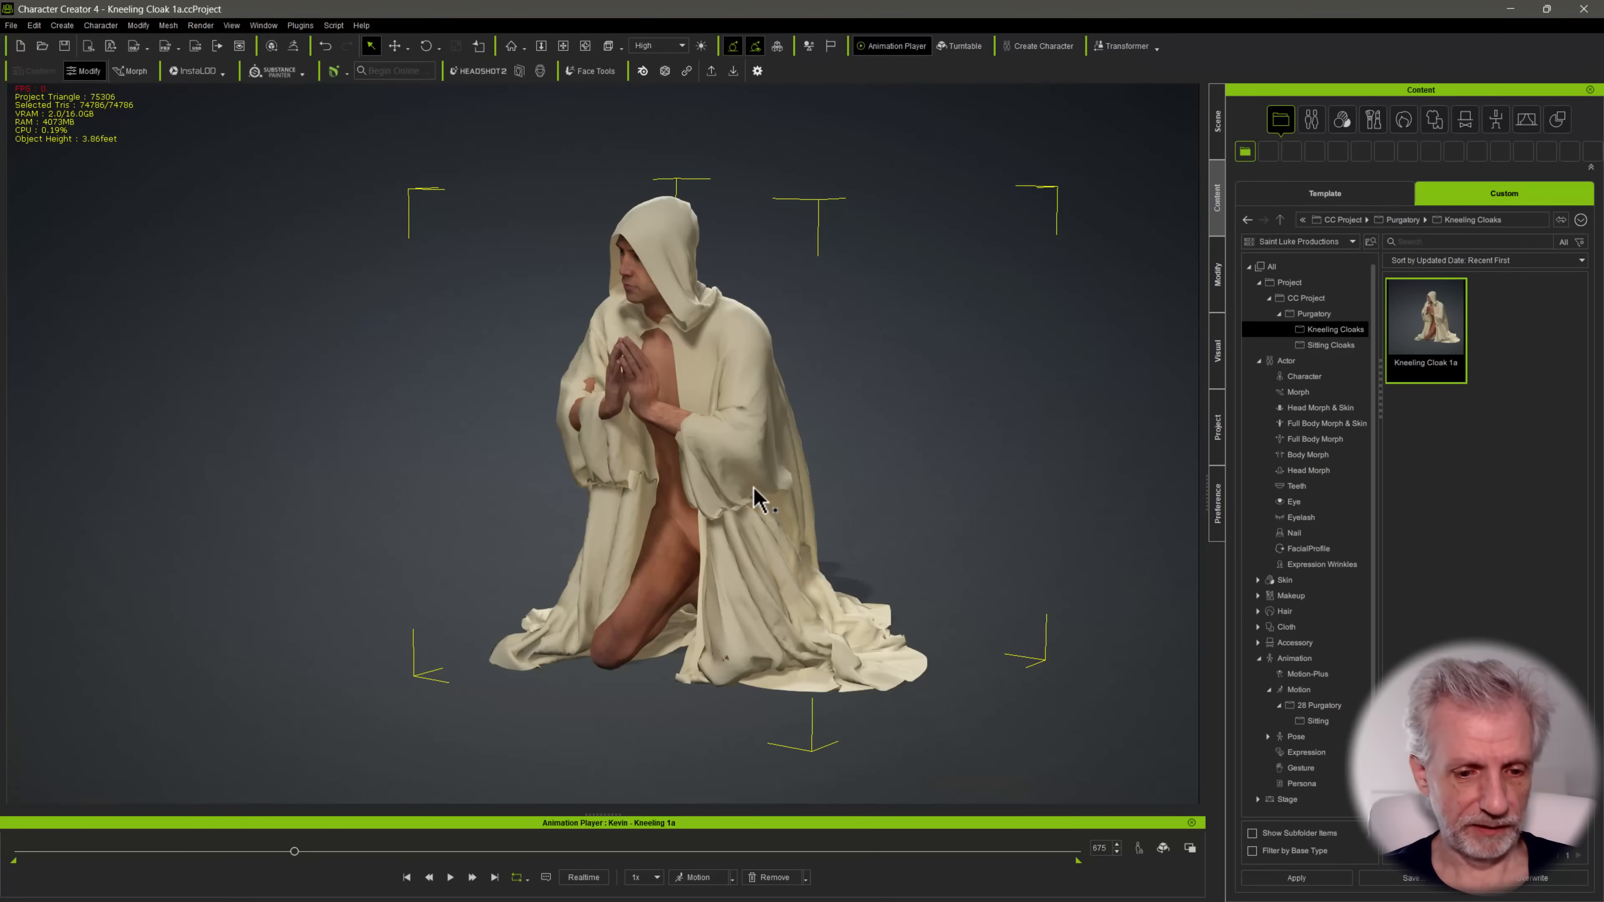
scroll(752, 480, "down", 2)
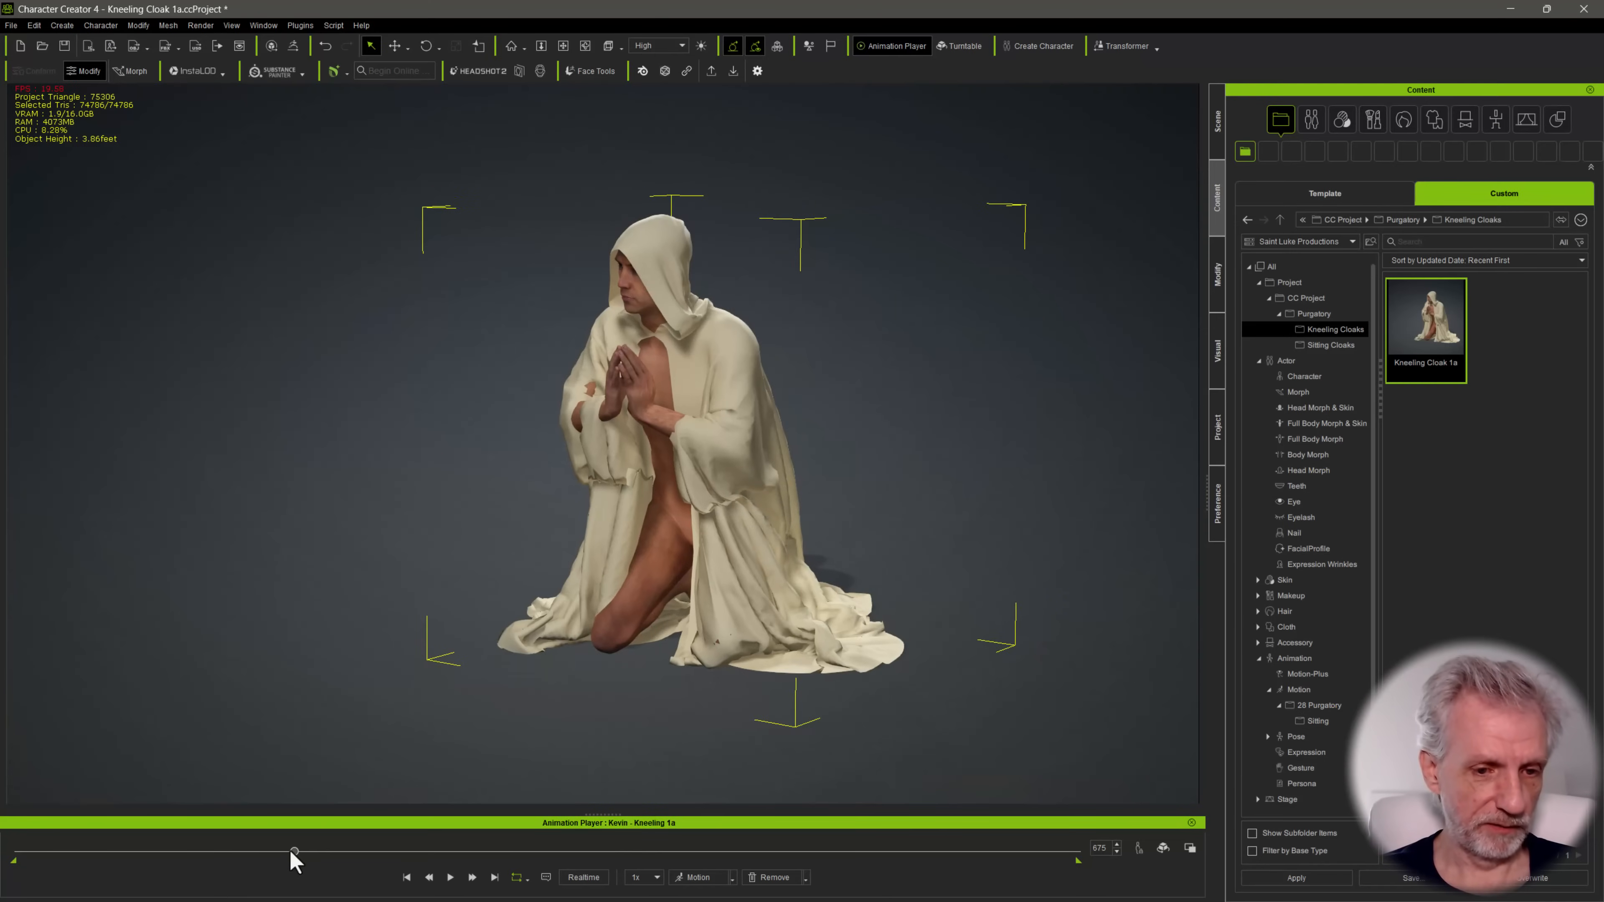
mouse_move(297, 850)
left_mouse_down()
mouse_move(751, 851)
mouse_move(311, 851)
left_mouse_up()
left_click(755, 571)
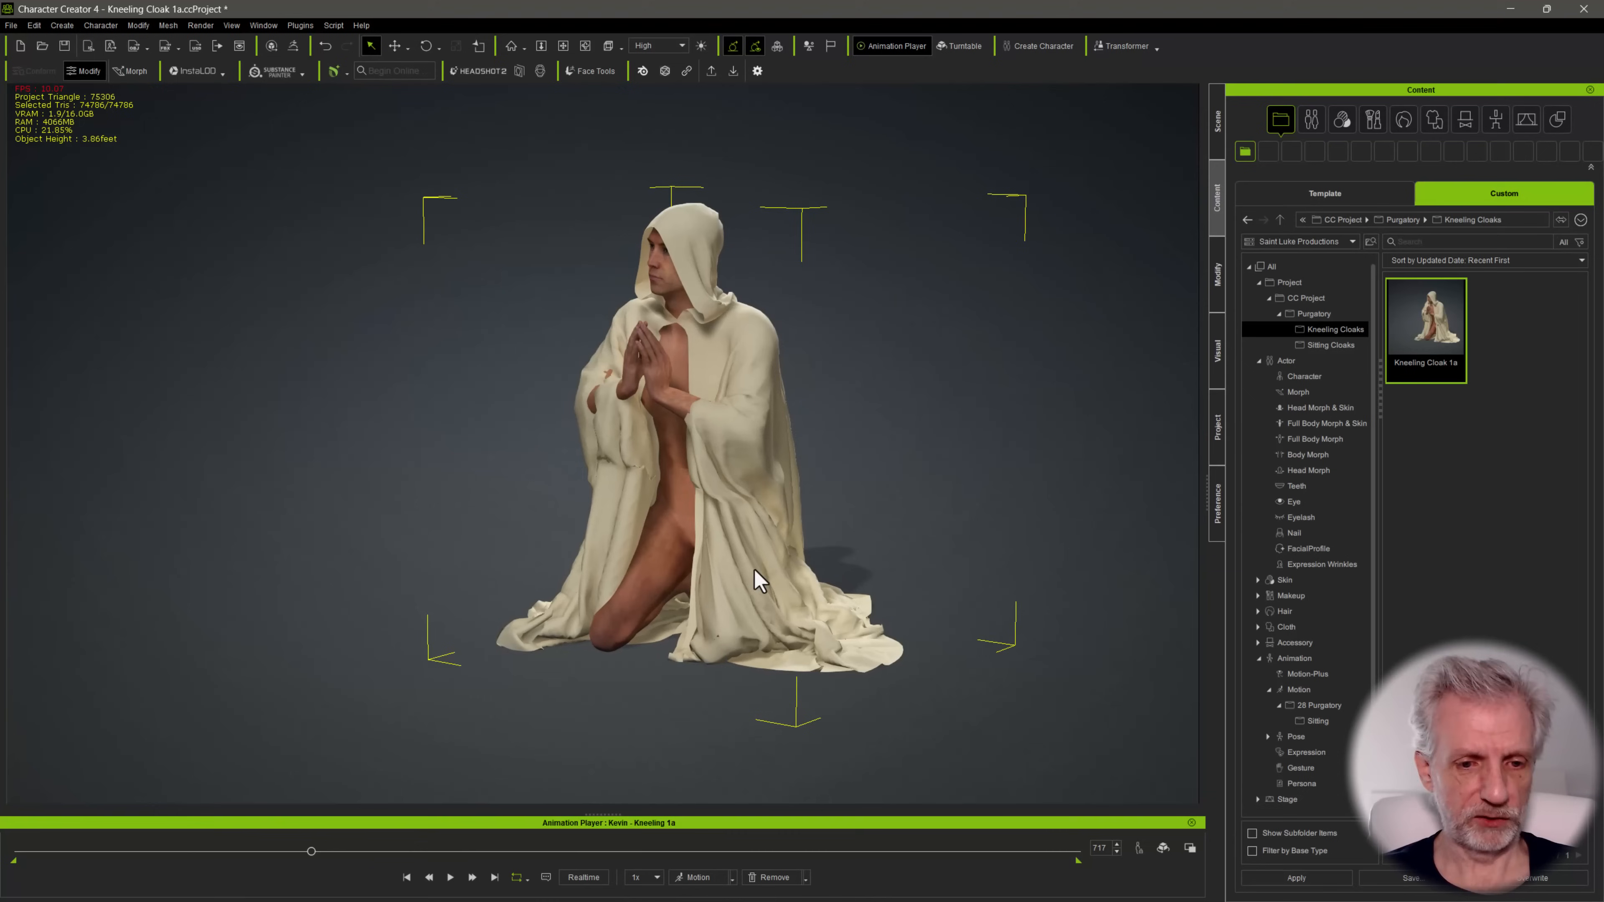
left_click(714, 503)
key("Delete")
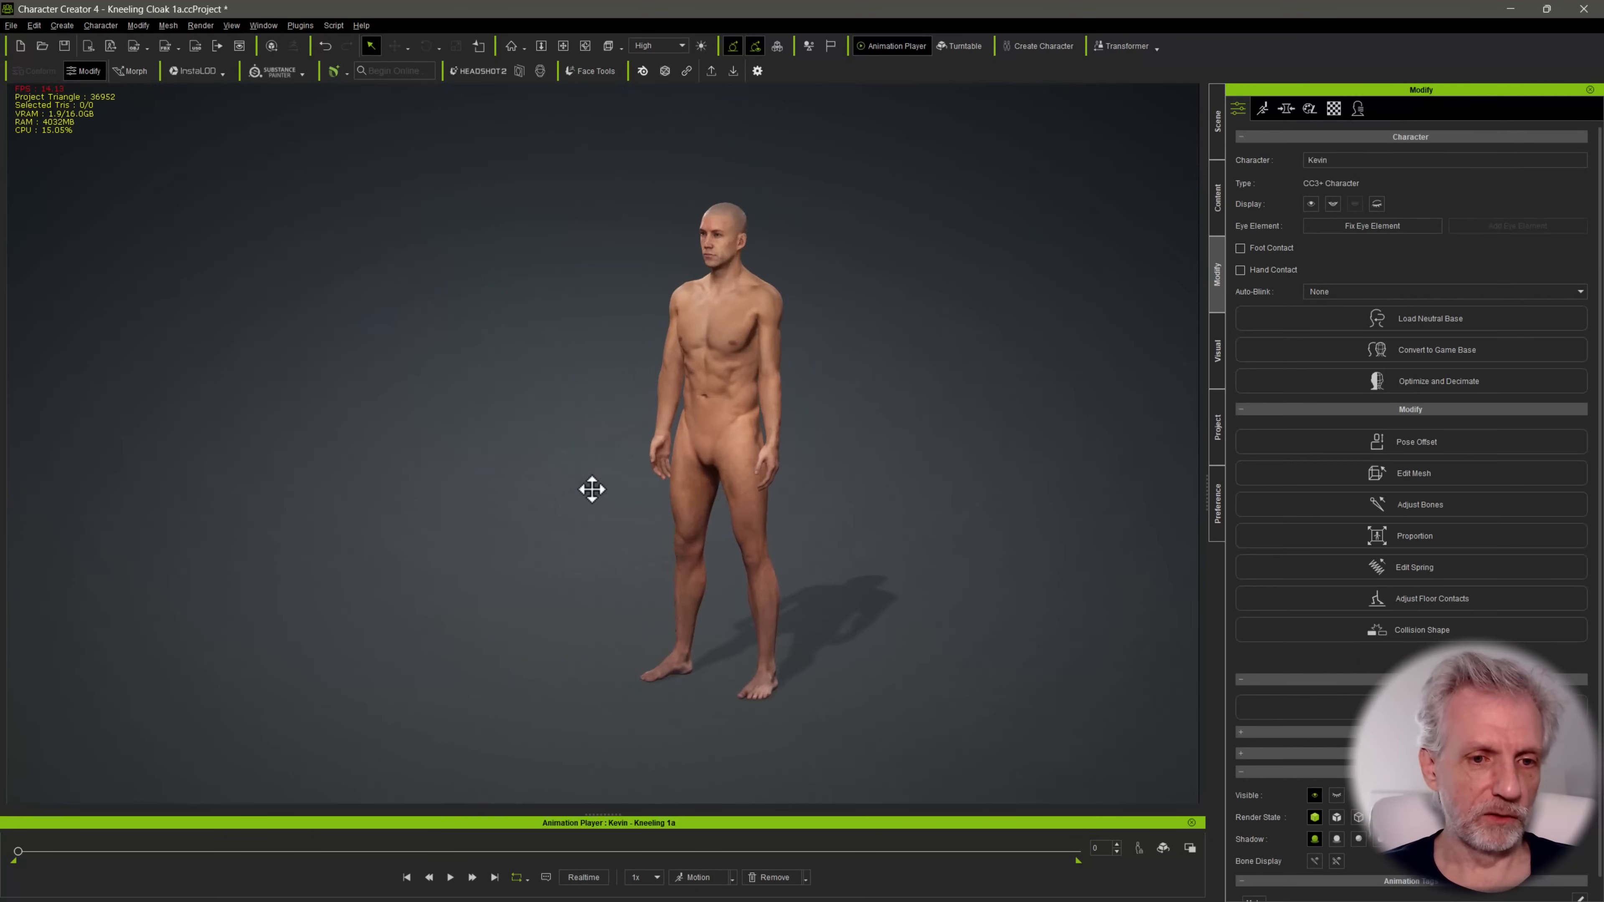
Apply the Kneeling 1b motion from the 28 Purgatory folder to the character and go to frame 901
middle_click_drag(640, 458, 590, 414)
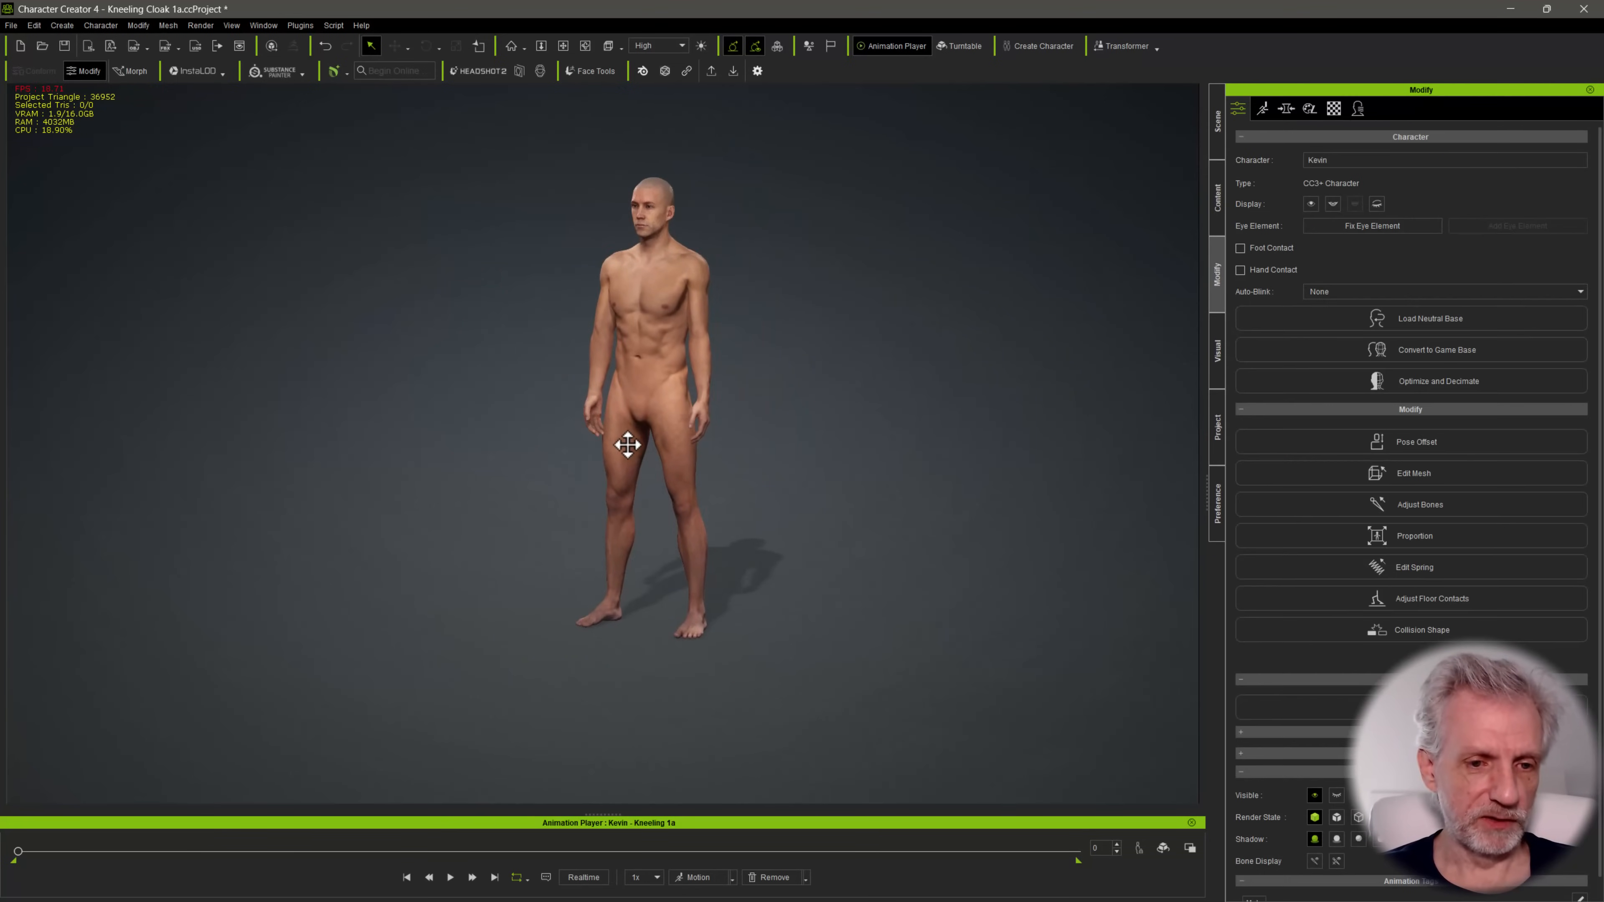
scroll(627, 444, "up", 1)
right_click_drag(616, 410, 516, 335)
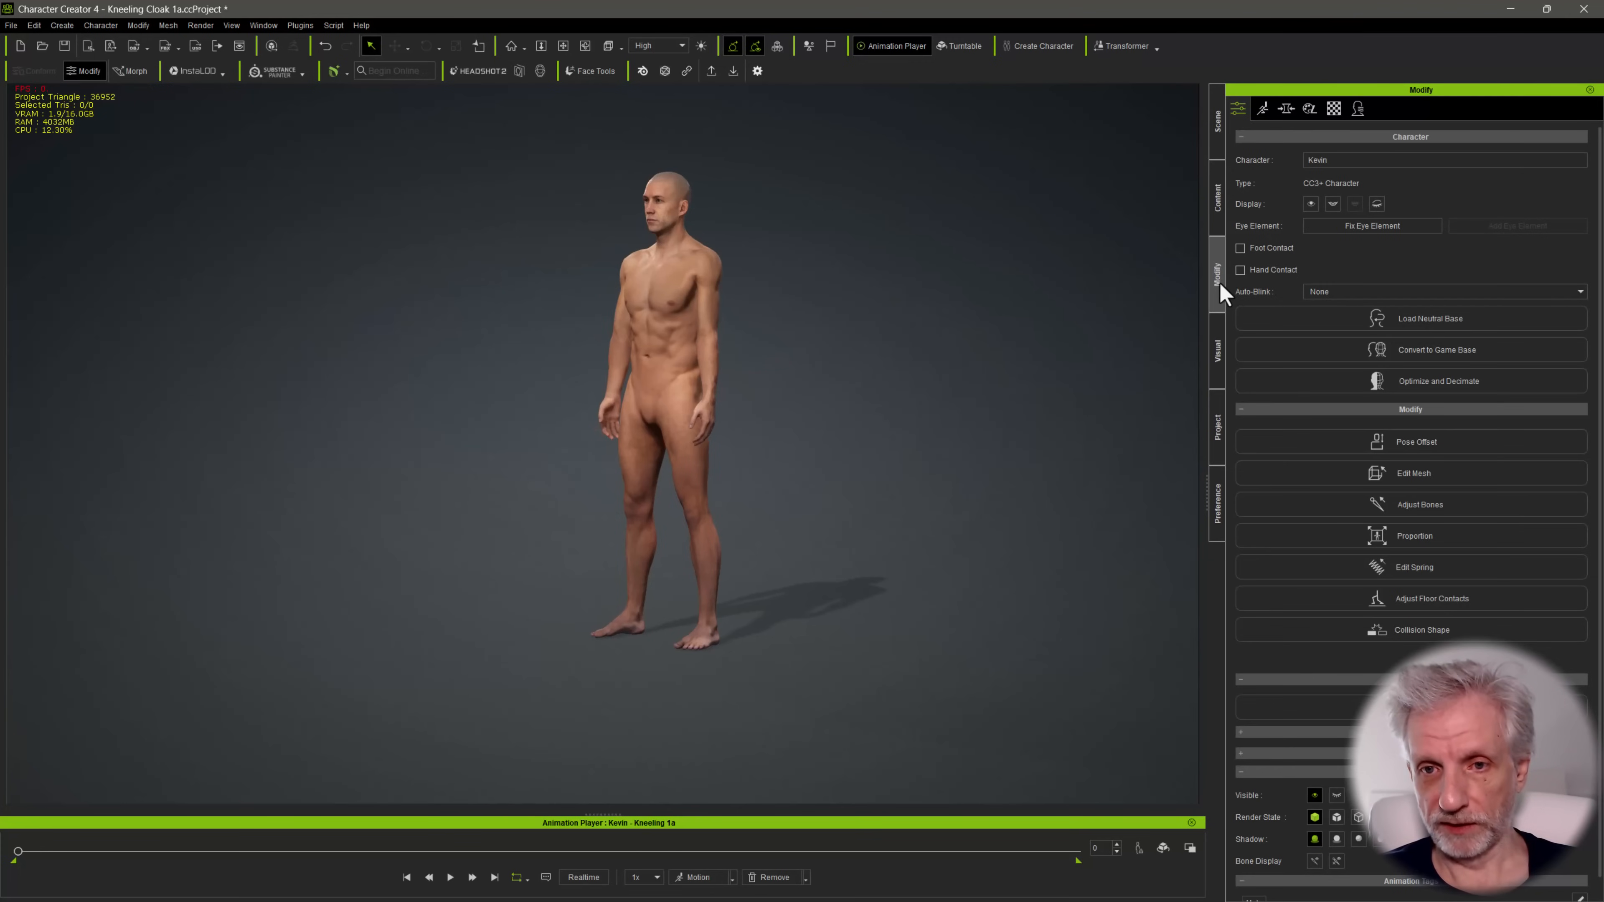
left_click(1217, 200)
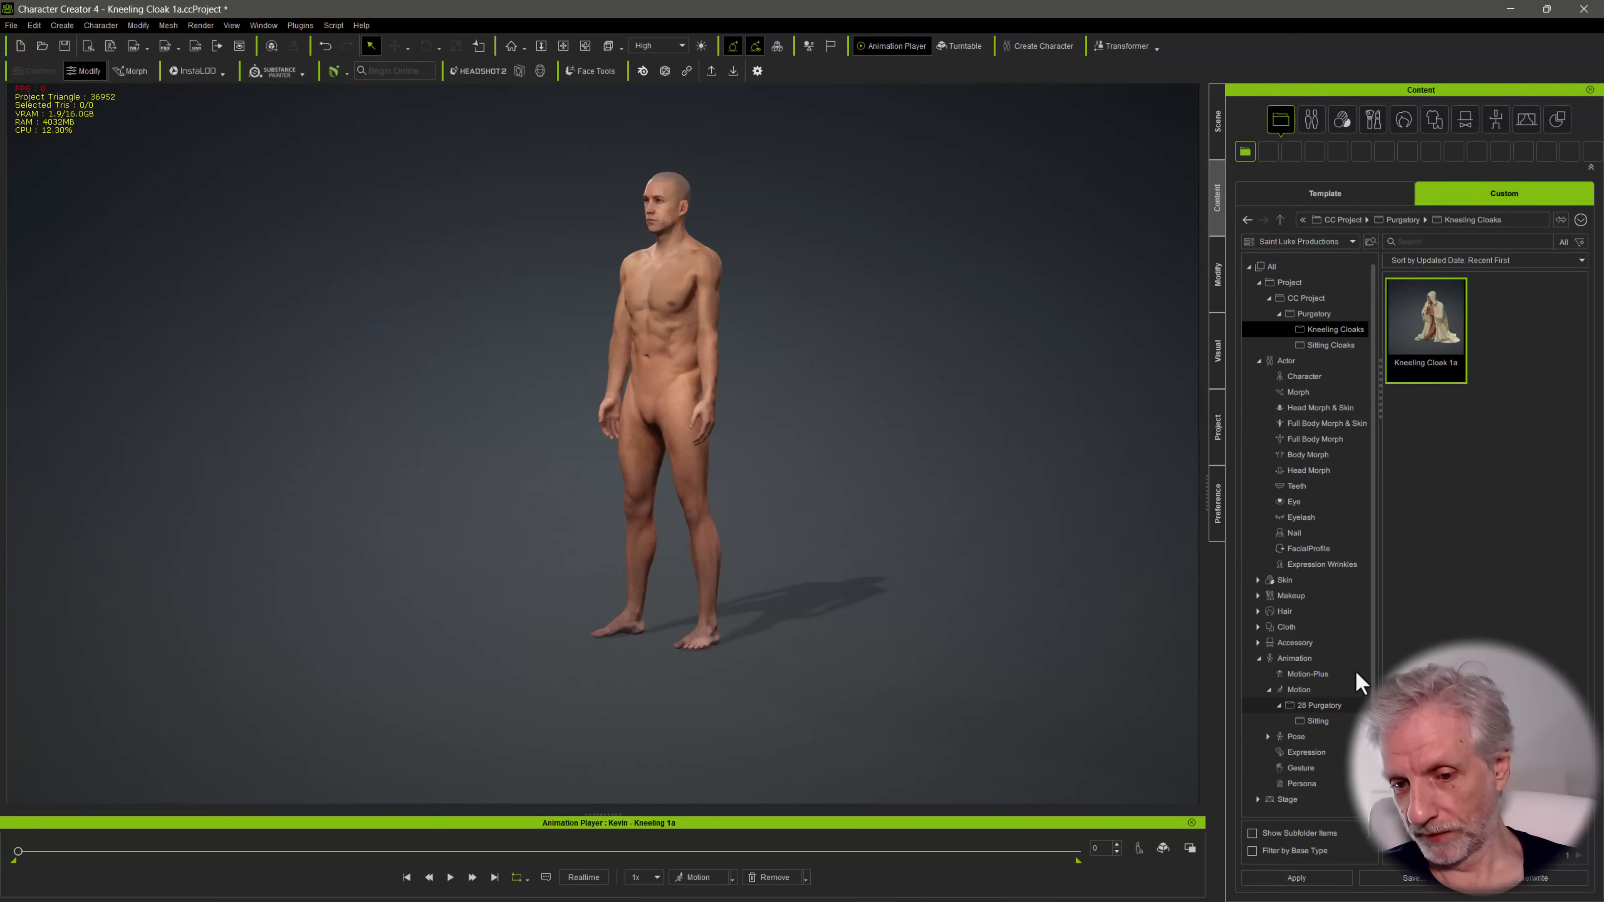
left_click(1319, 705)
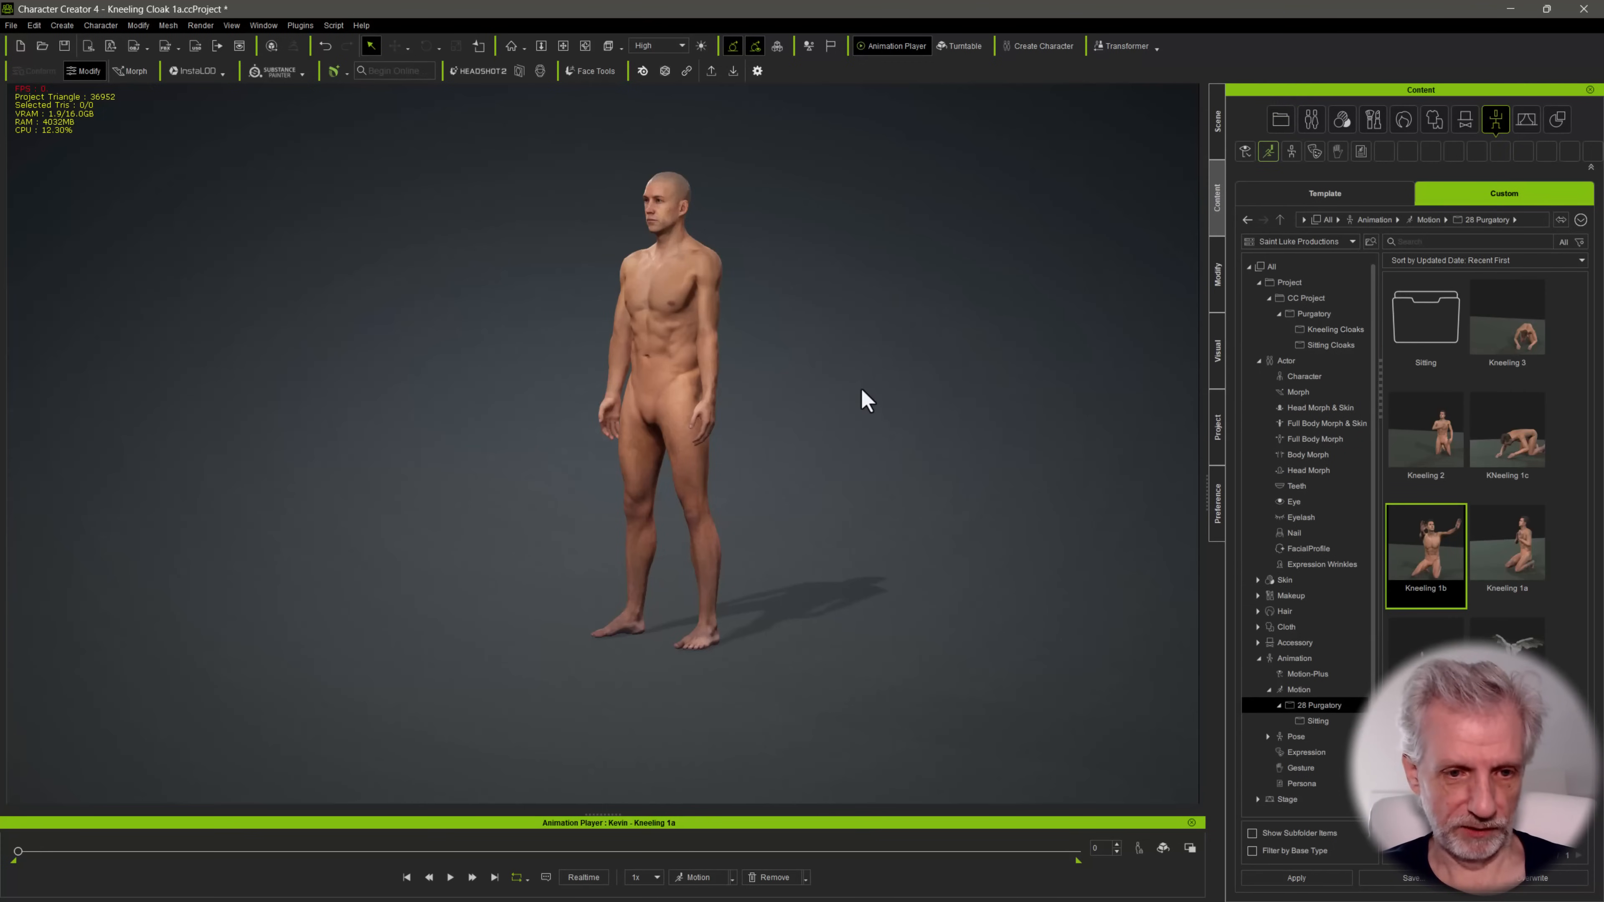
left_click_drag(865, 399, 633, 843)
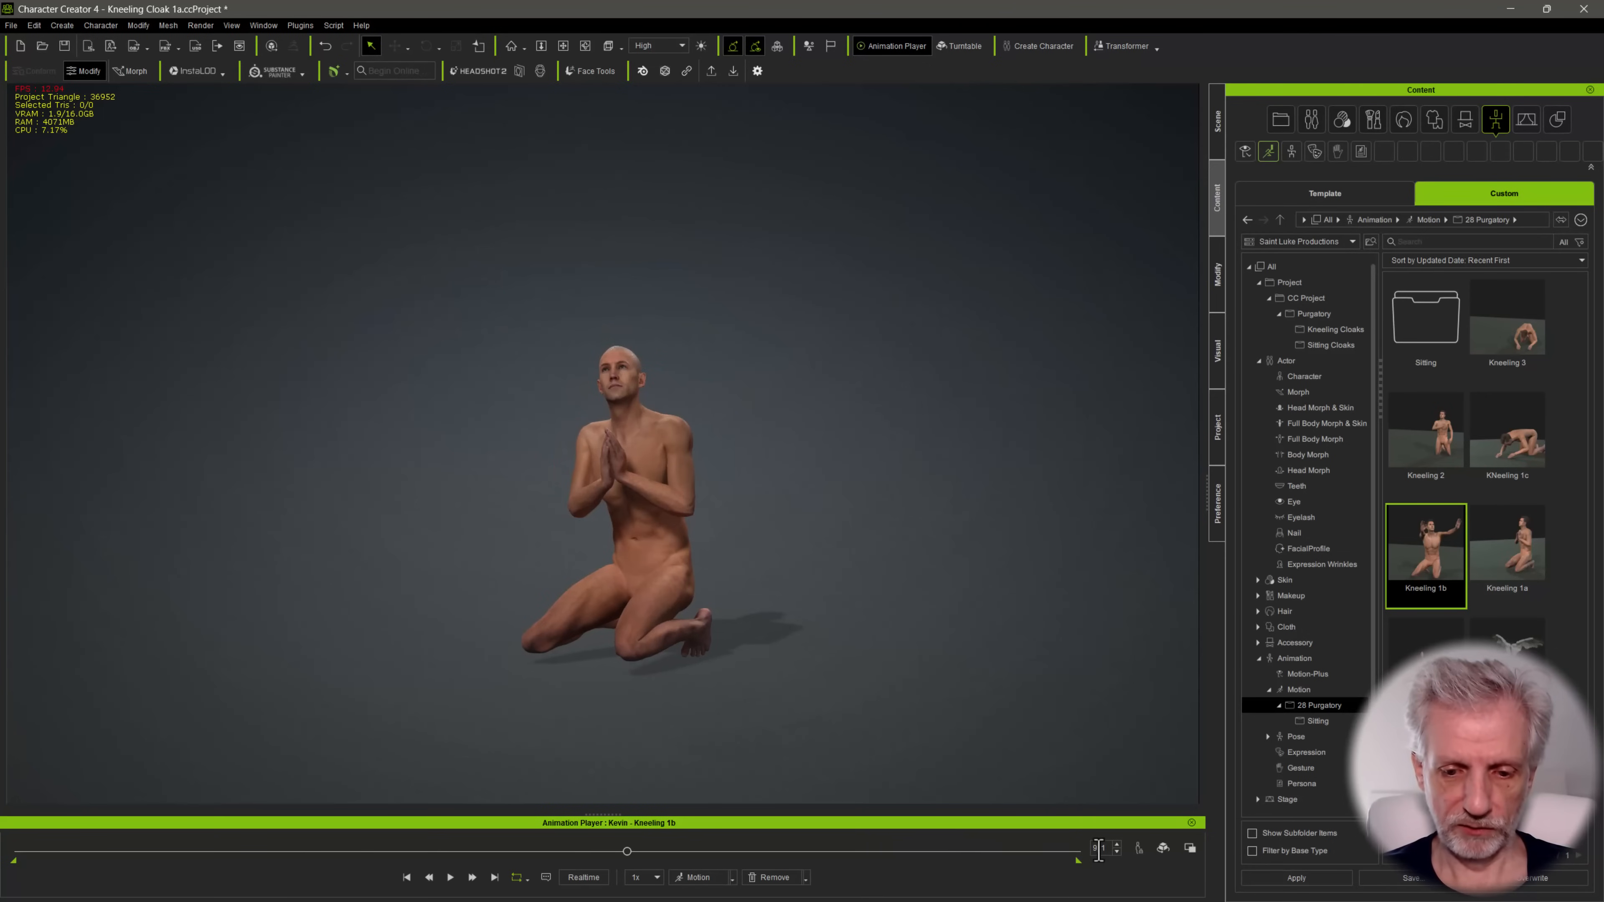
type("901")
key("Return")
Import "Kneeling 1b from MD.obj" as a prop onto the kneeling character
middle_click_drag(629, 495, 620, 430)
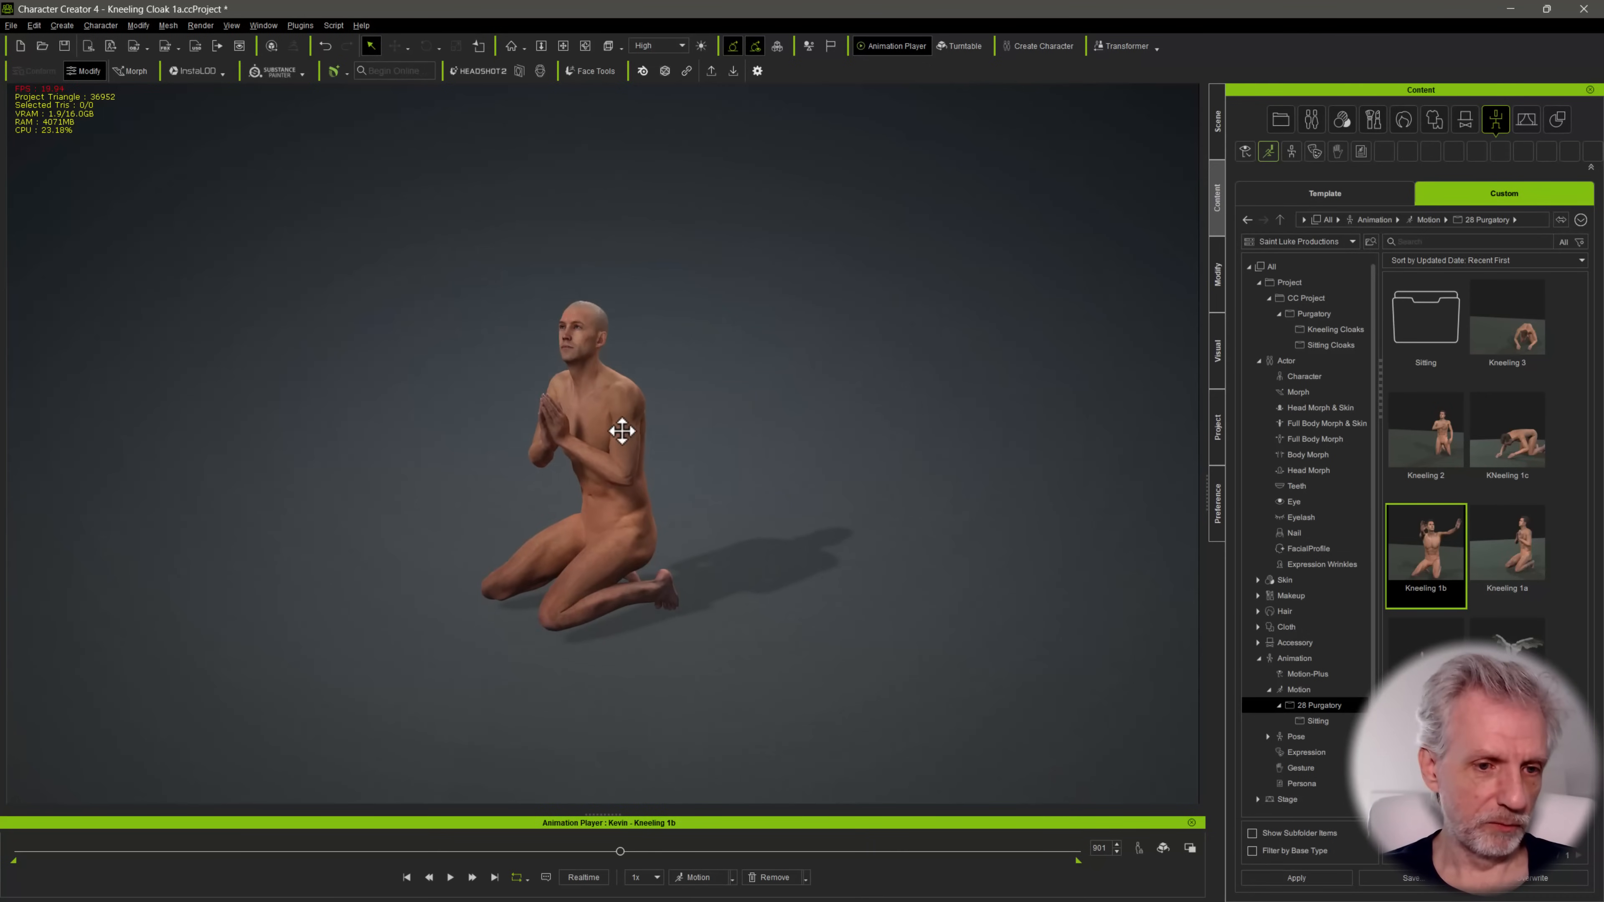
scroll(624, 431, "up", 1)
left_click(11, 25)
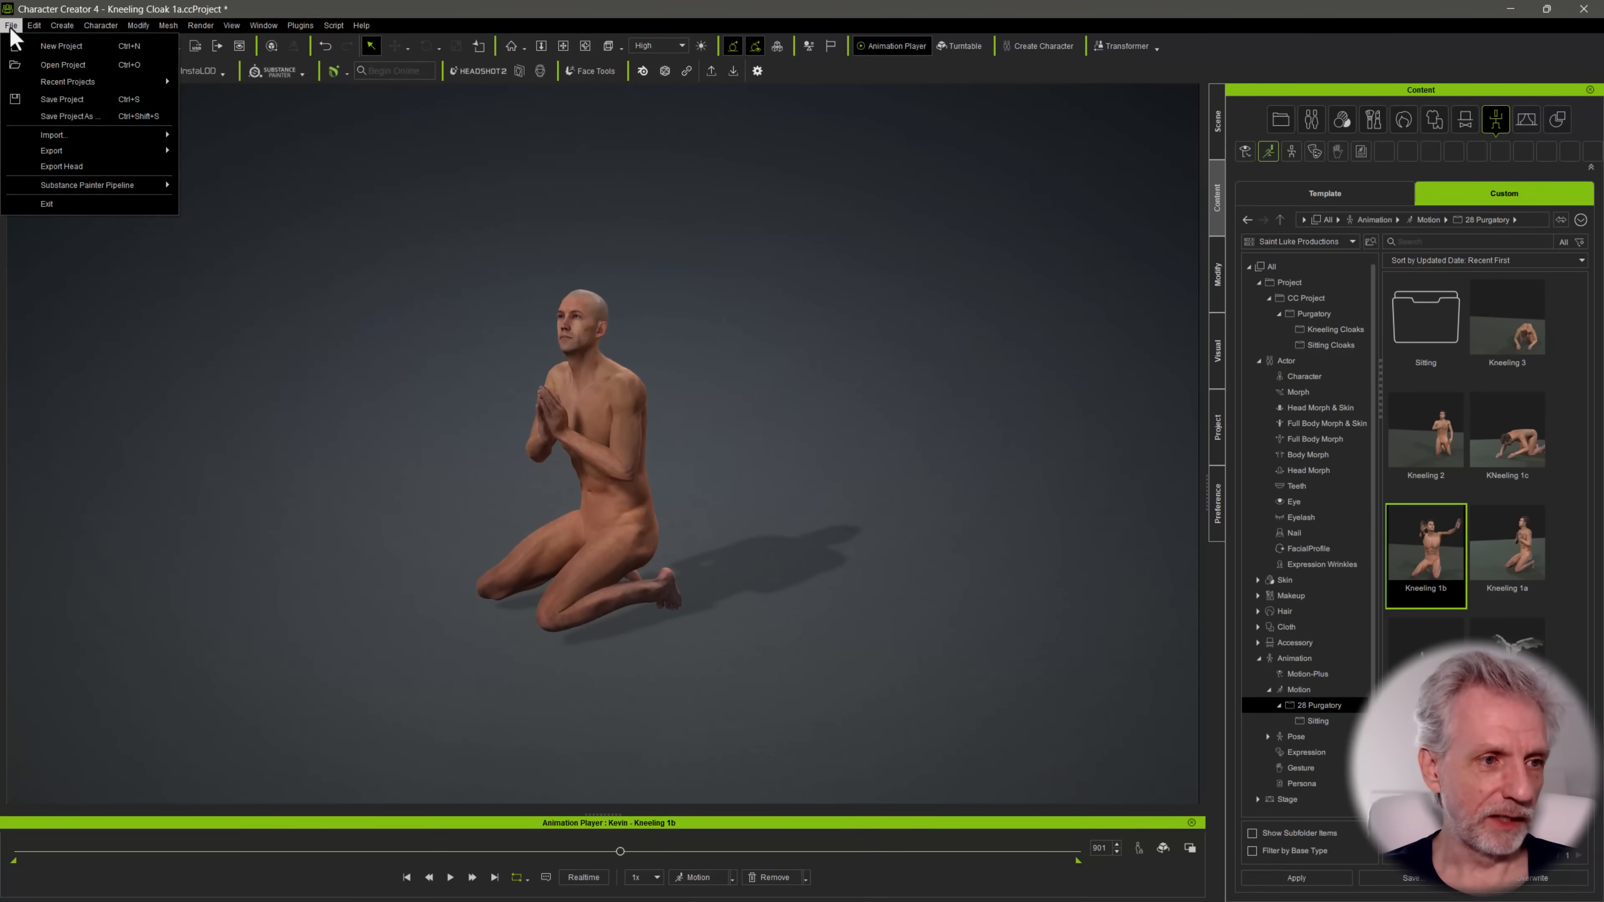
left_click(219, 140)
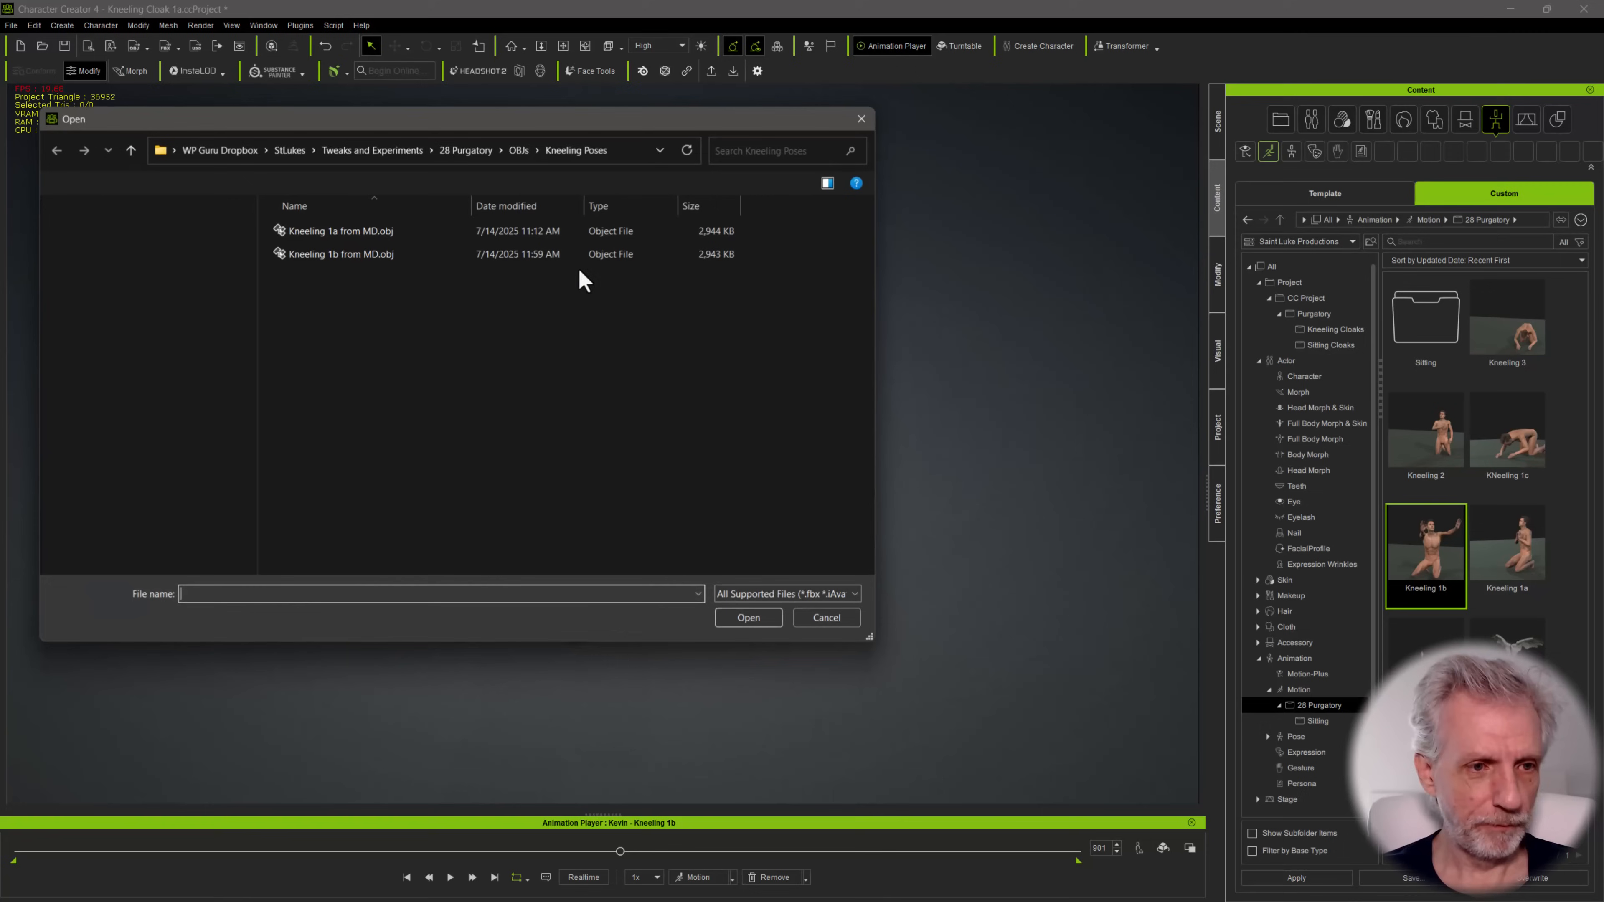
left_click(368, 255)
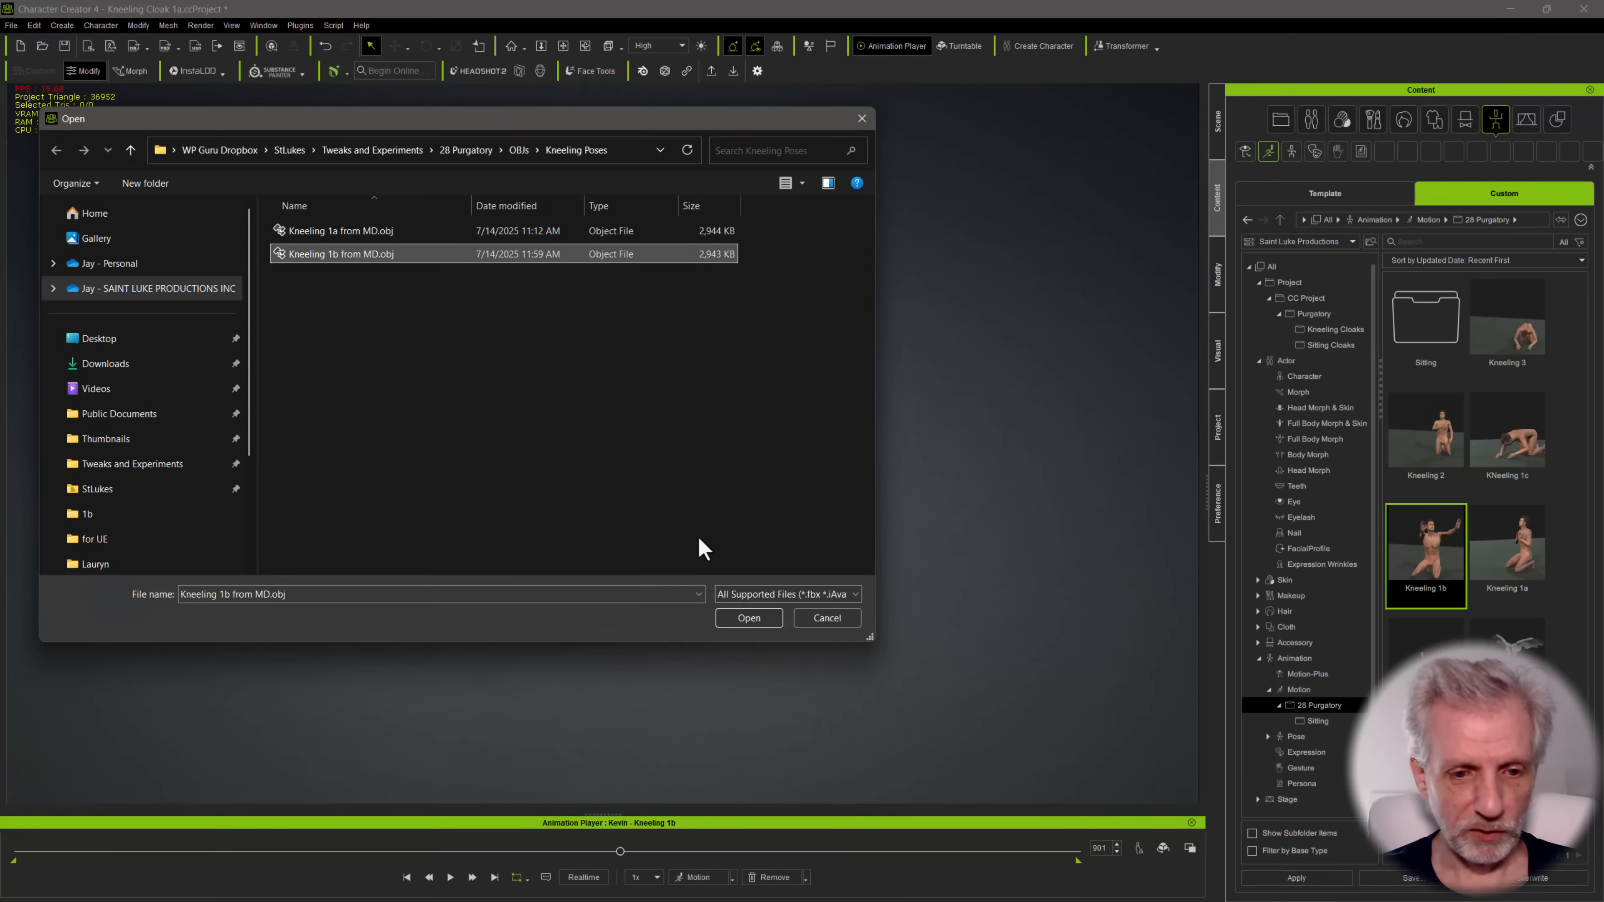
left_click(761, 620)
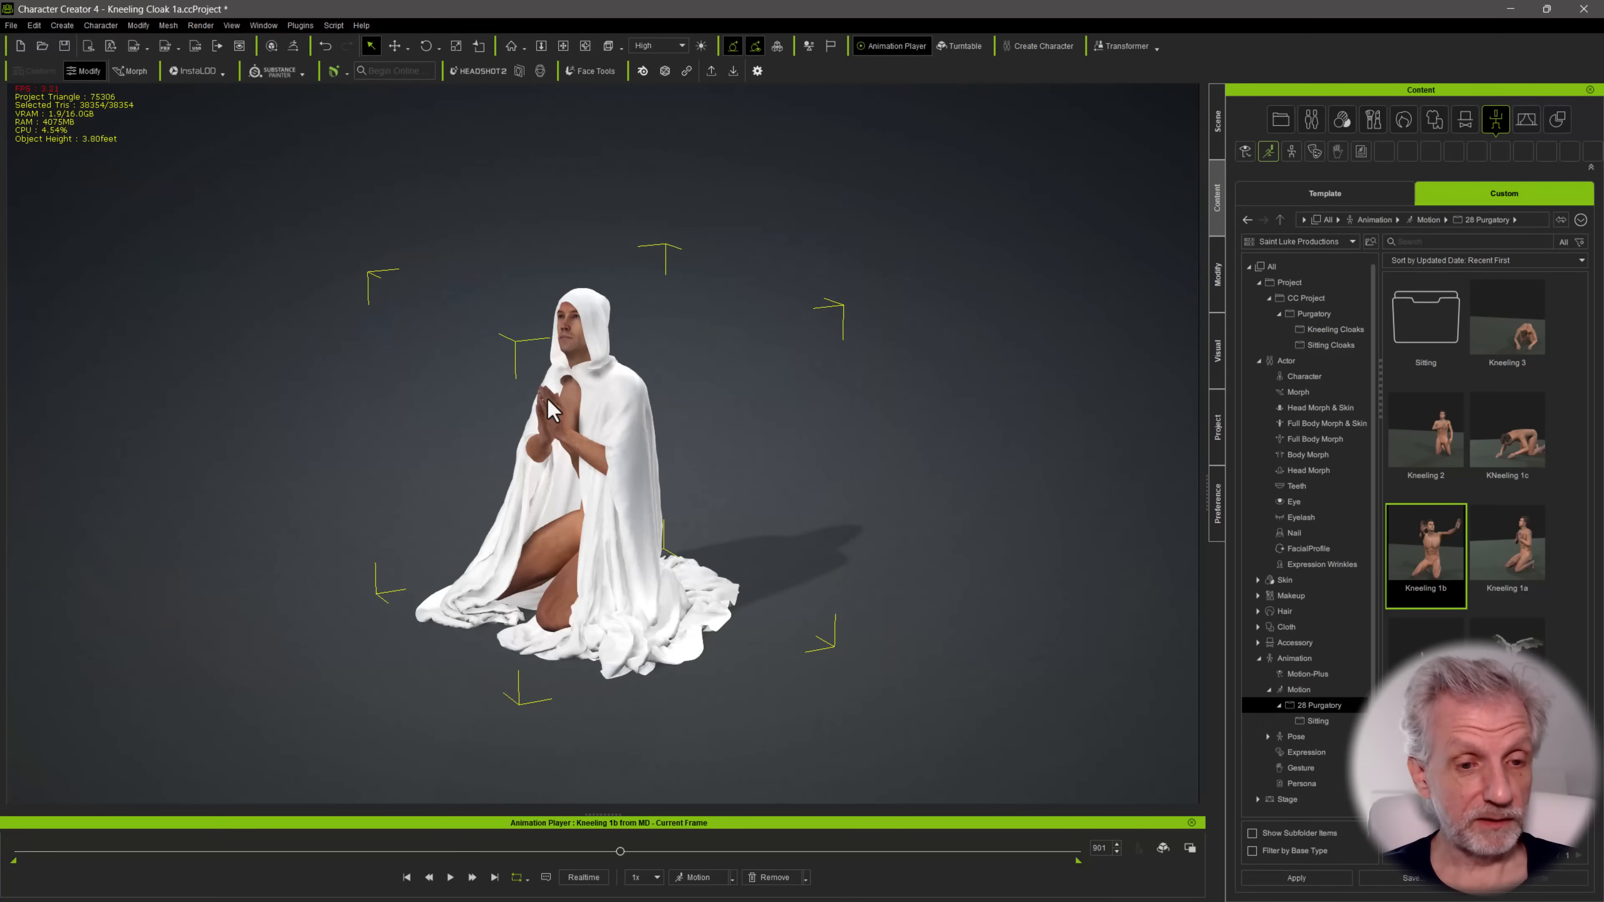
Set the diffuse color of the imported cloak's material to a muted green, #6c9178
right_click_drag(820, 468, 706, 382)
right_click_drag(592, 388, 544, 373)
middle_click_drag(544, 372, 562, 365)
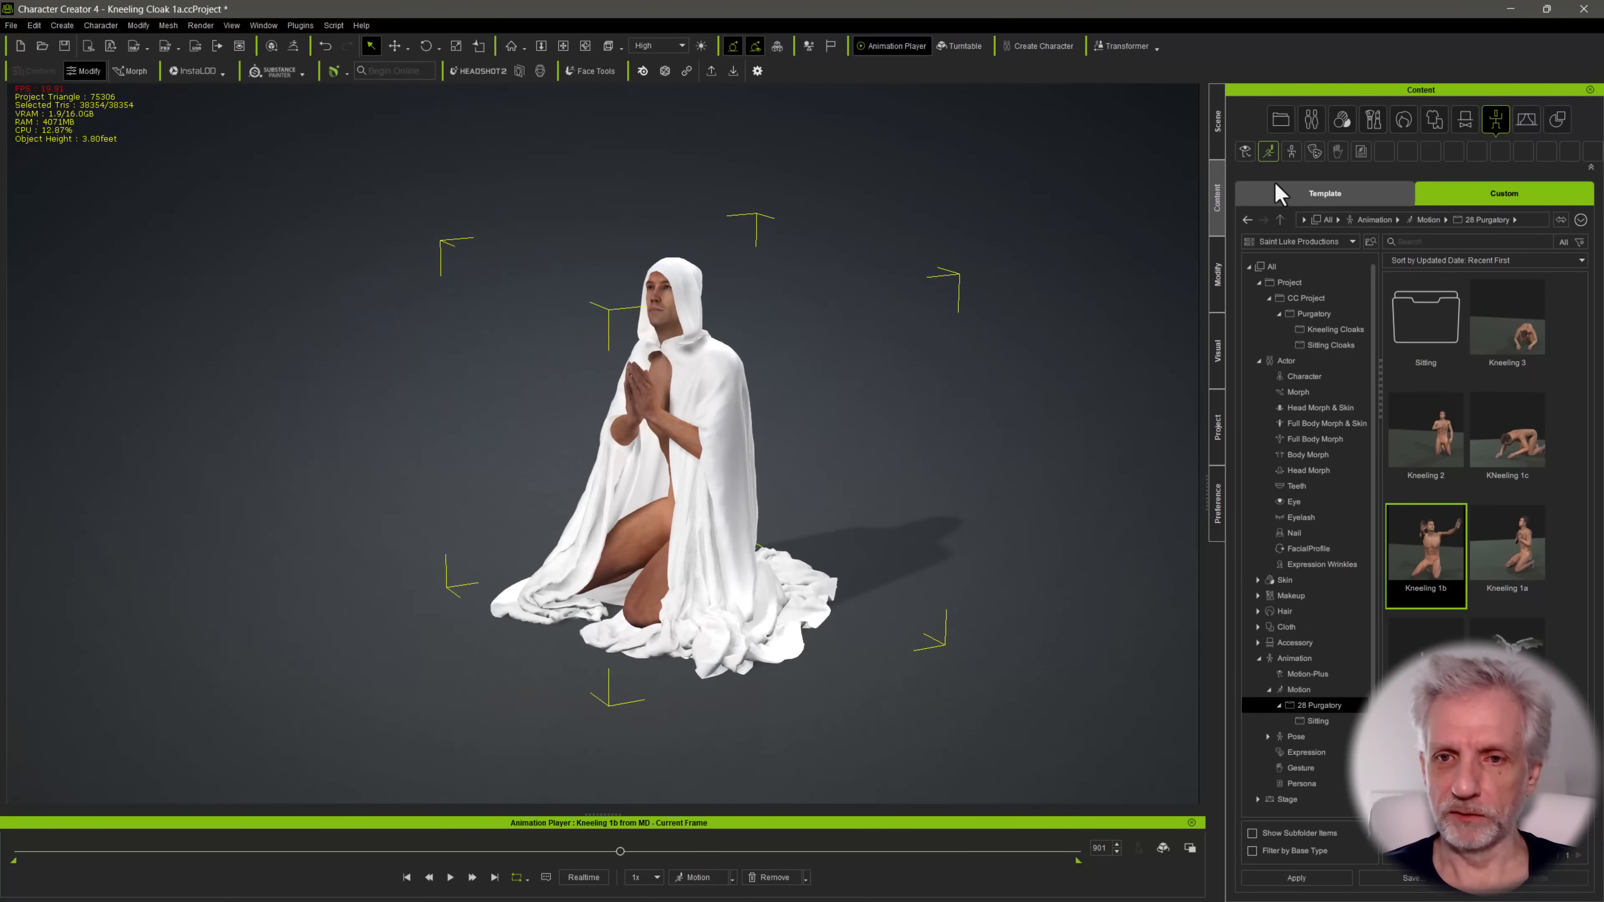
left_click(1216, 276)
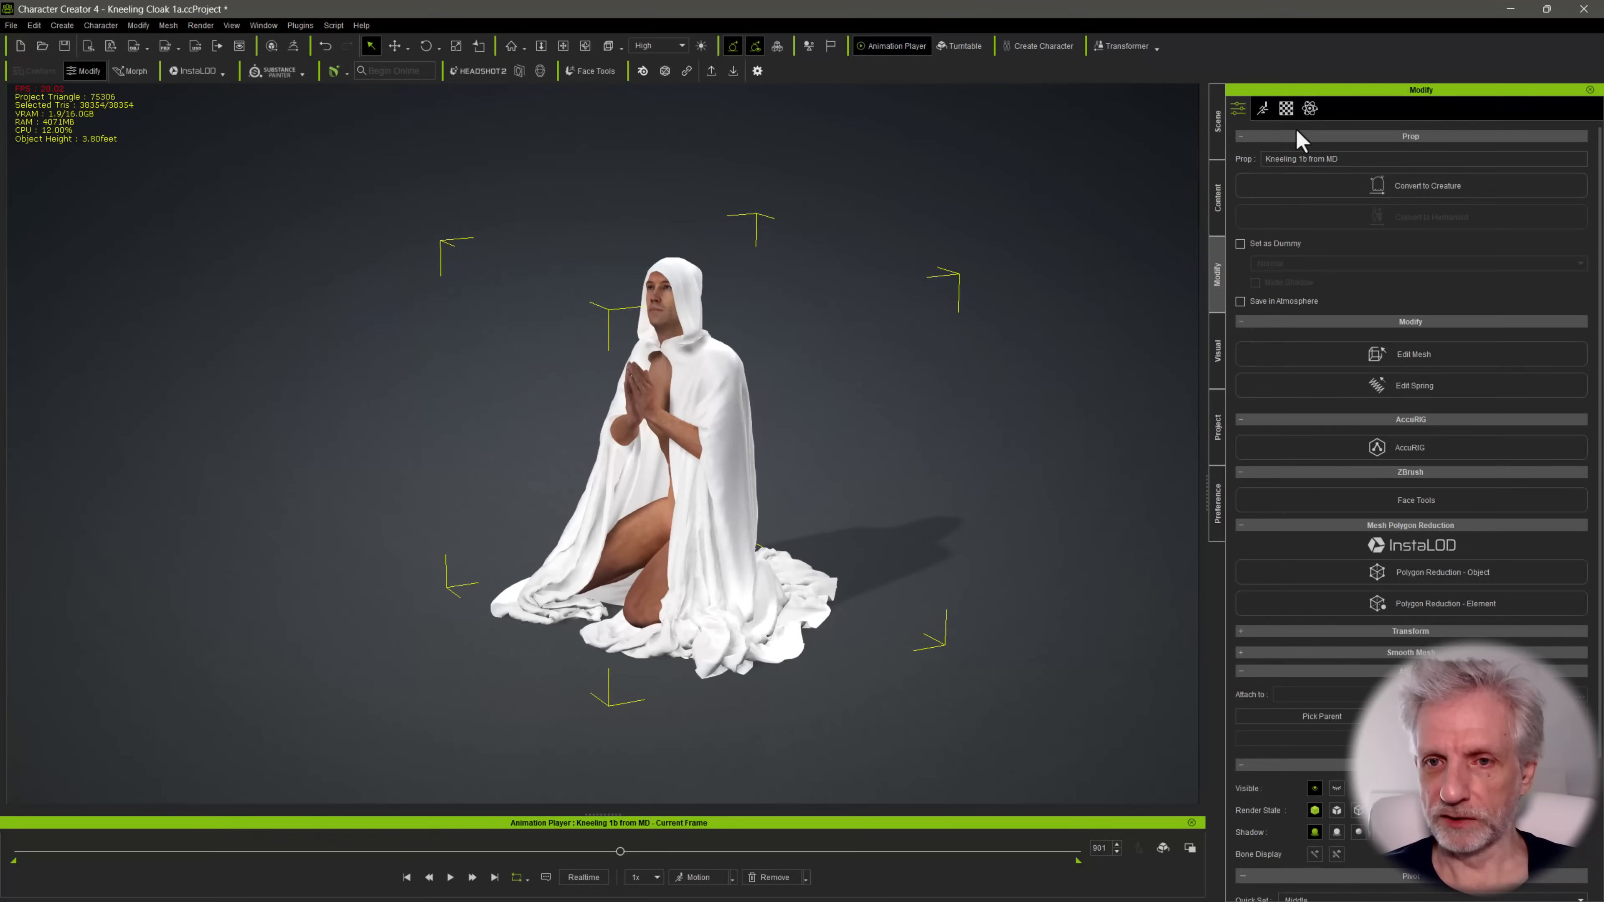
left_click(1287, 109)
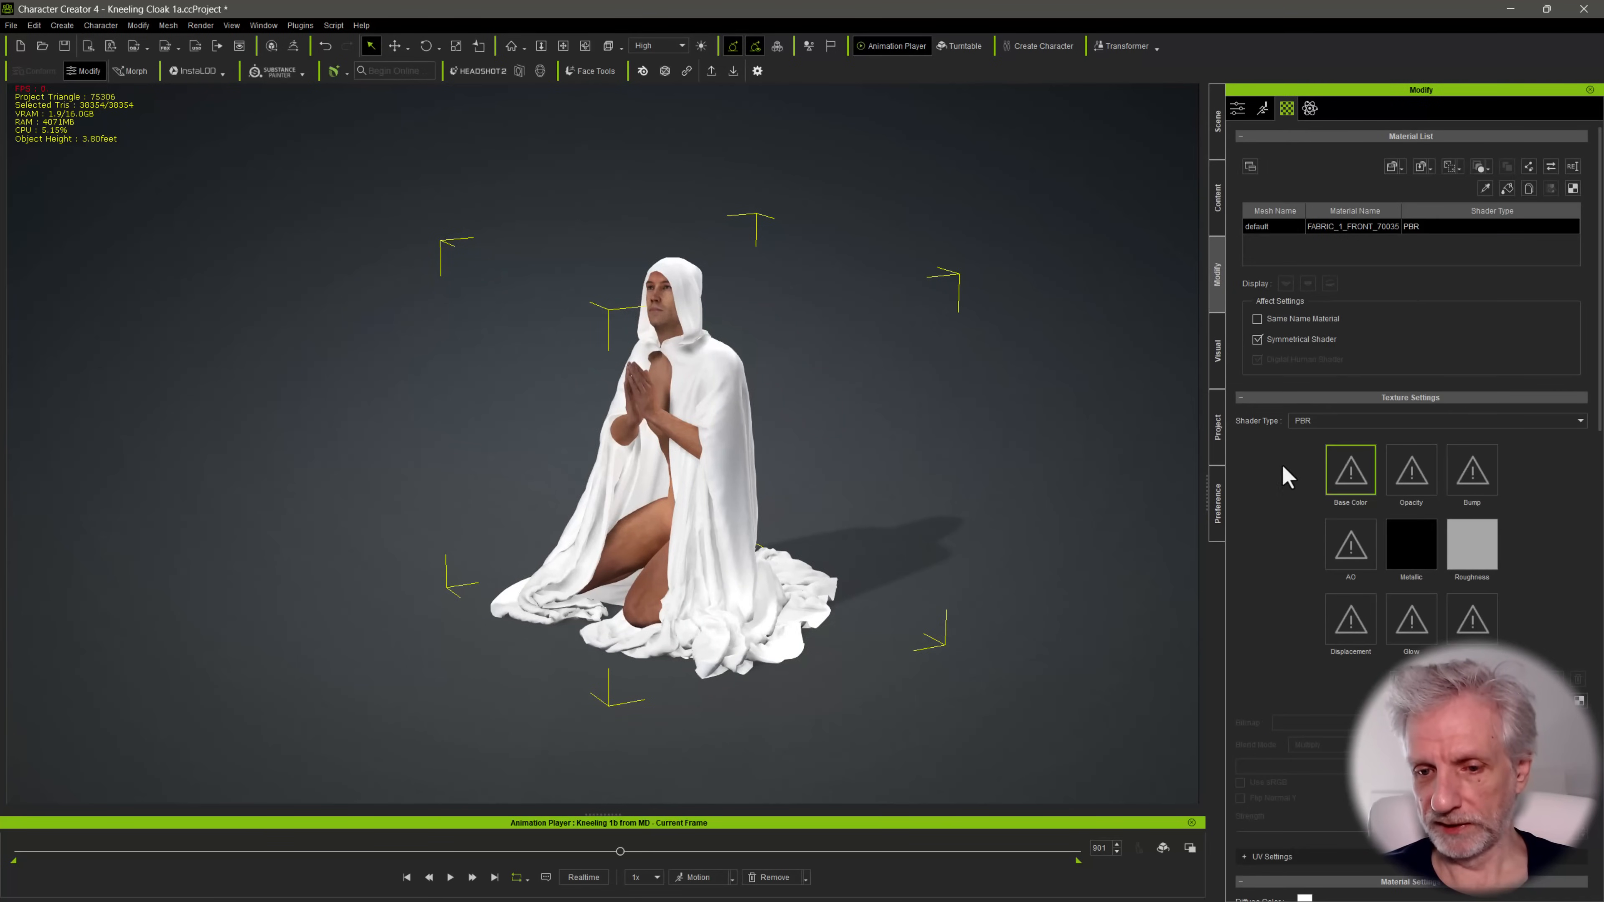
scroll(1281, 463, "down", 5)
left_click(1304, 525)
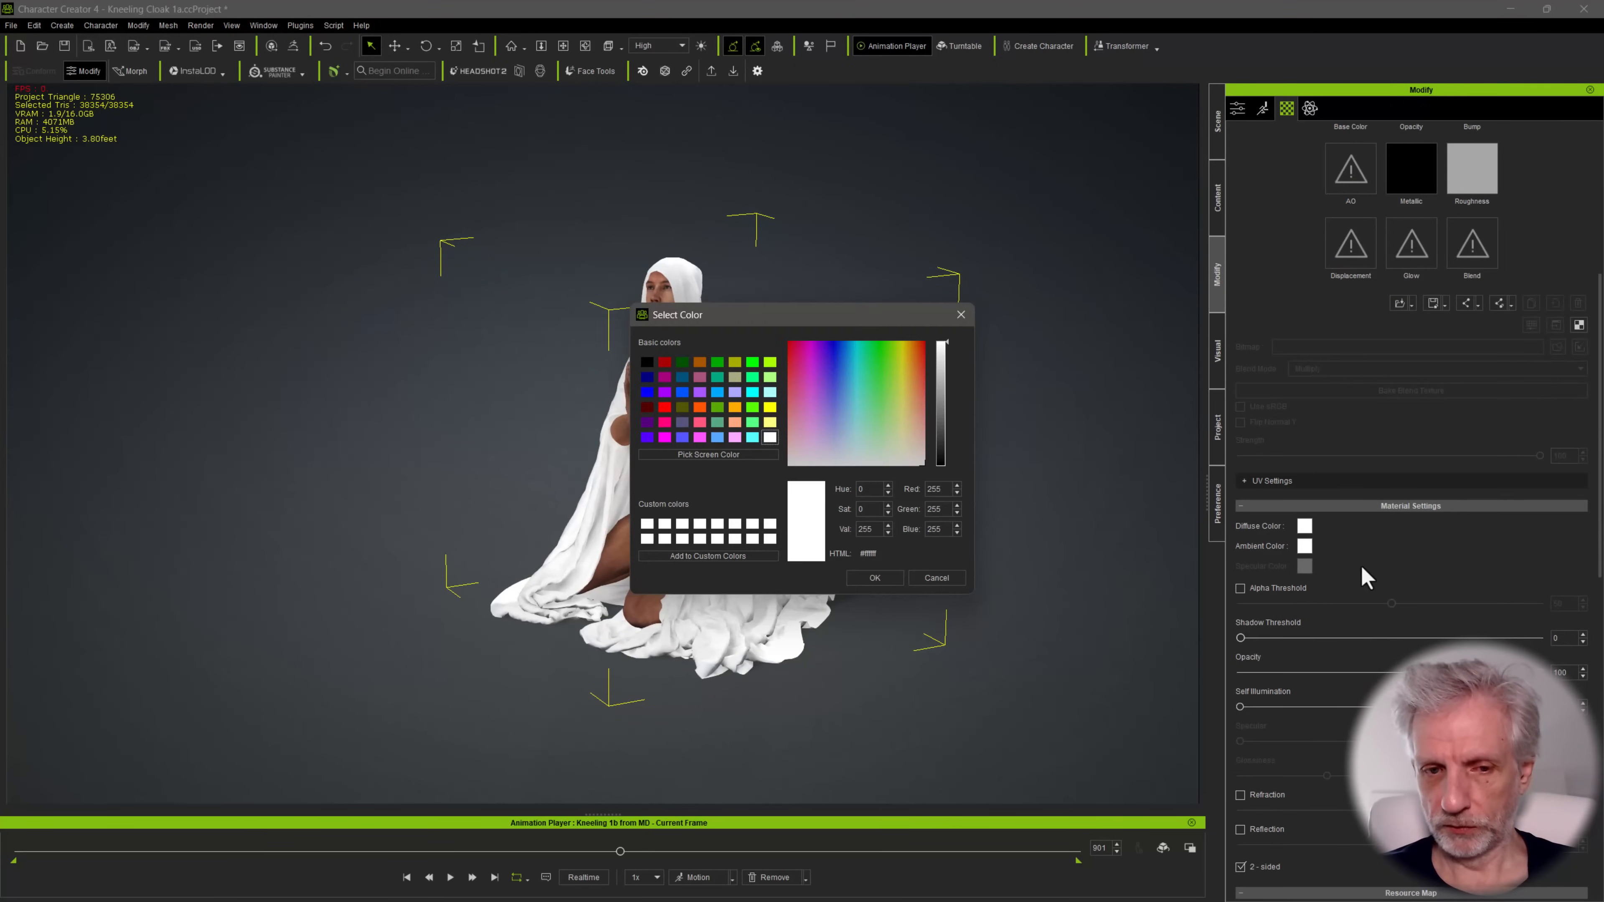
left_click(871, 435)
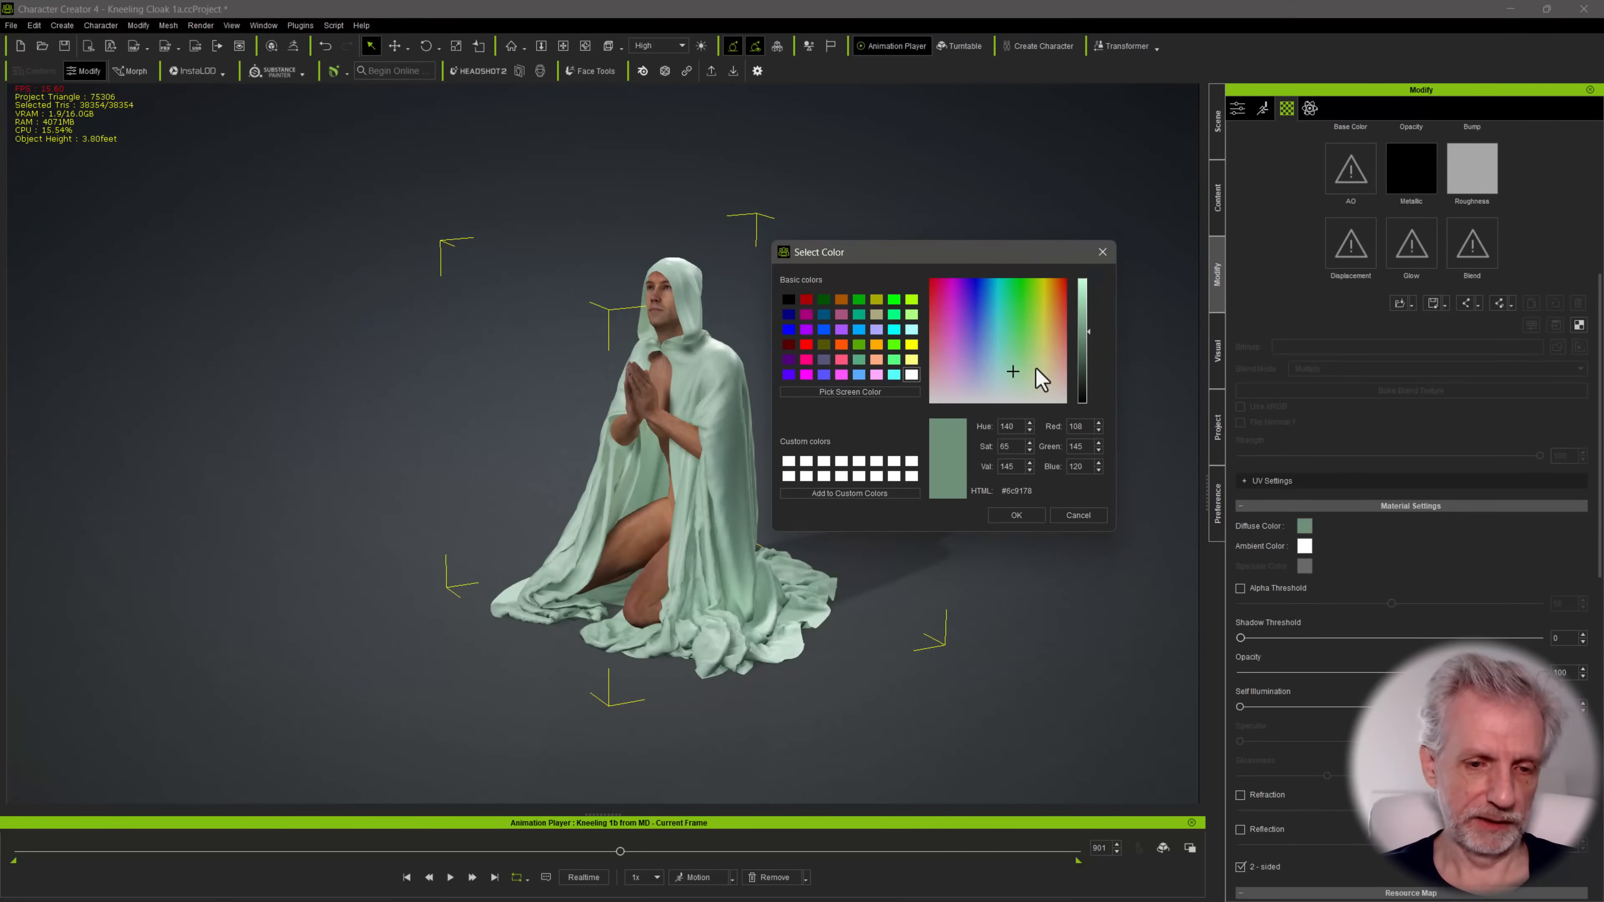
left_click(1007, 521)
Check the cloak's fit against the praying pose at neighbouring frames and return to frame 901
left_click_drag(711, 472, 660, 414, "alt")
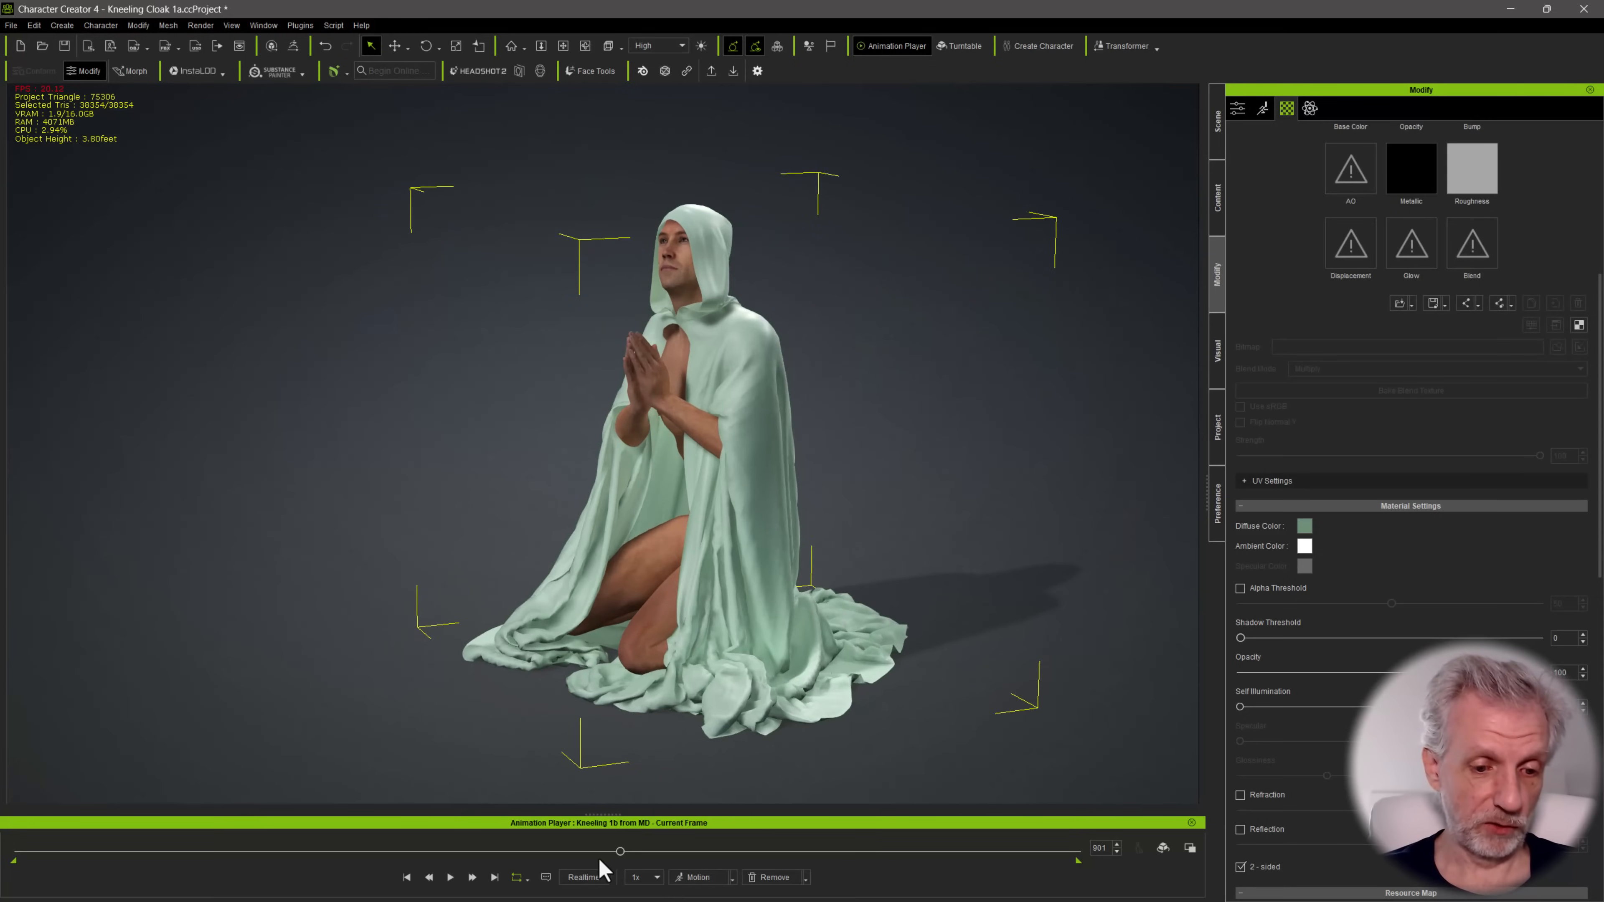
mouse_move(609, 857)
left_mouse_down()
mouse_move(588, 849)
mouse_move(666, 860)
mouse_move(625, 856)
left_mouse_up()
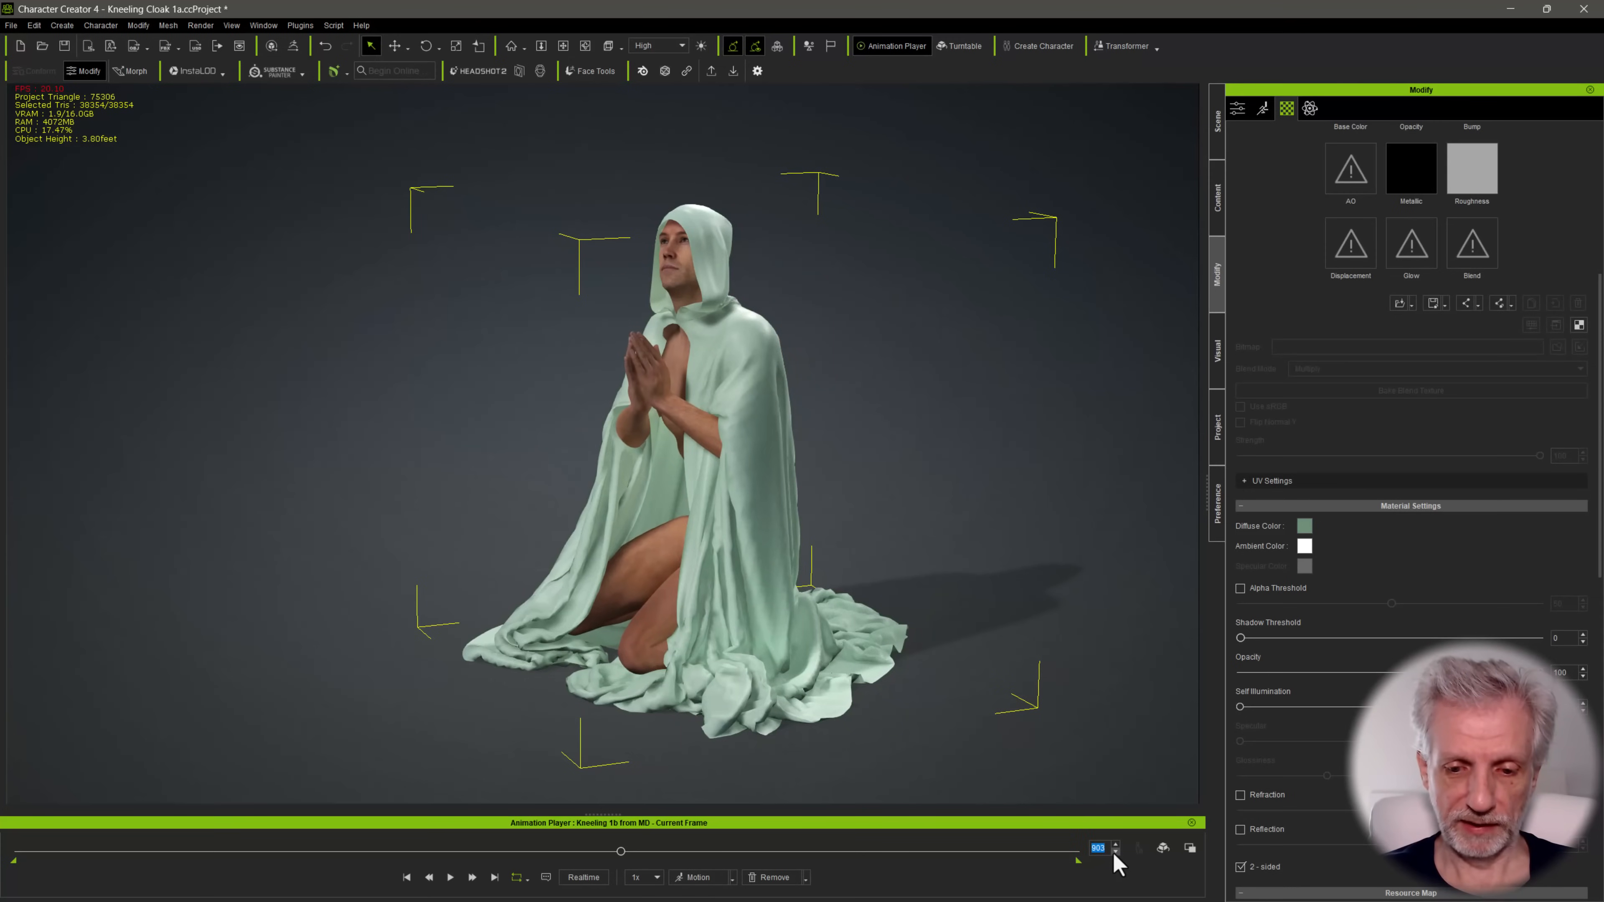
left_click_drag(822, 531, 864, 517, "alt")
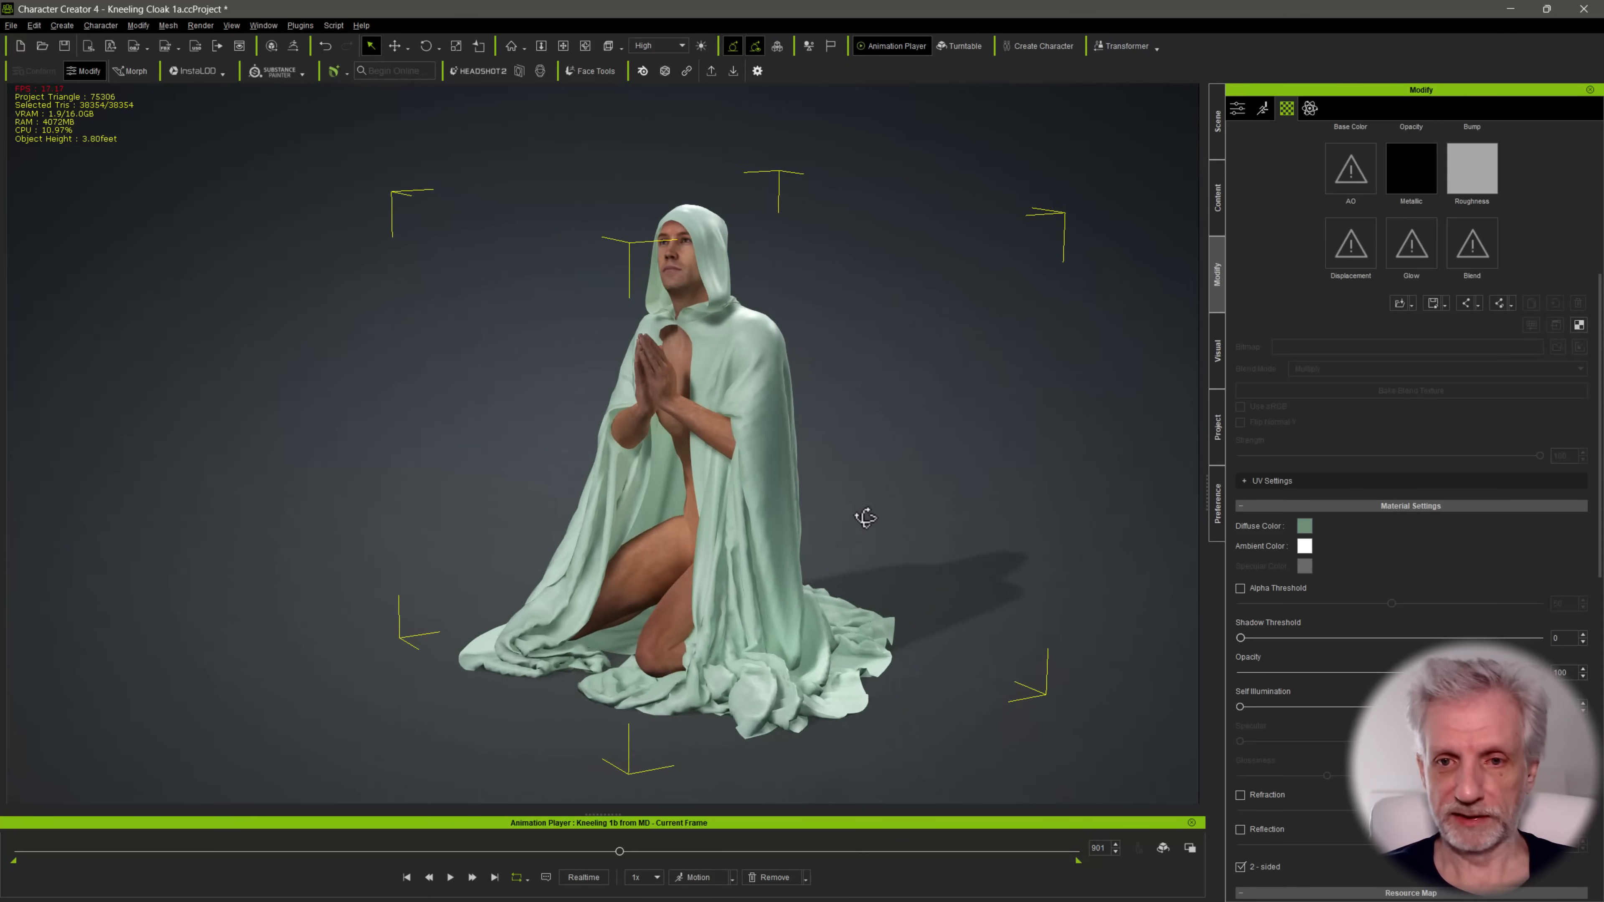
Review the cloak prop's attributes, inspect the figure from the front and locate the prop in the scene's object list
scroll(1311, 371, "up", 5)
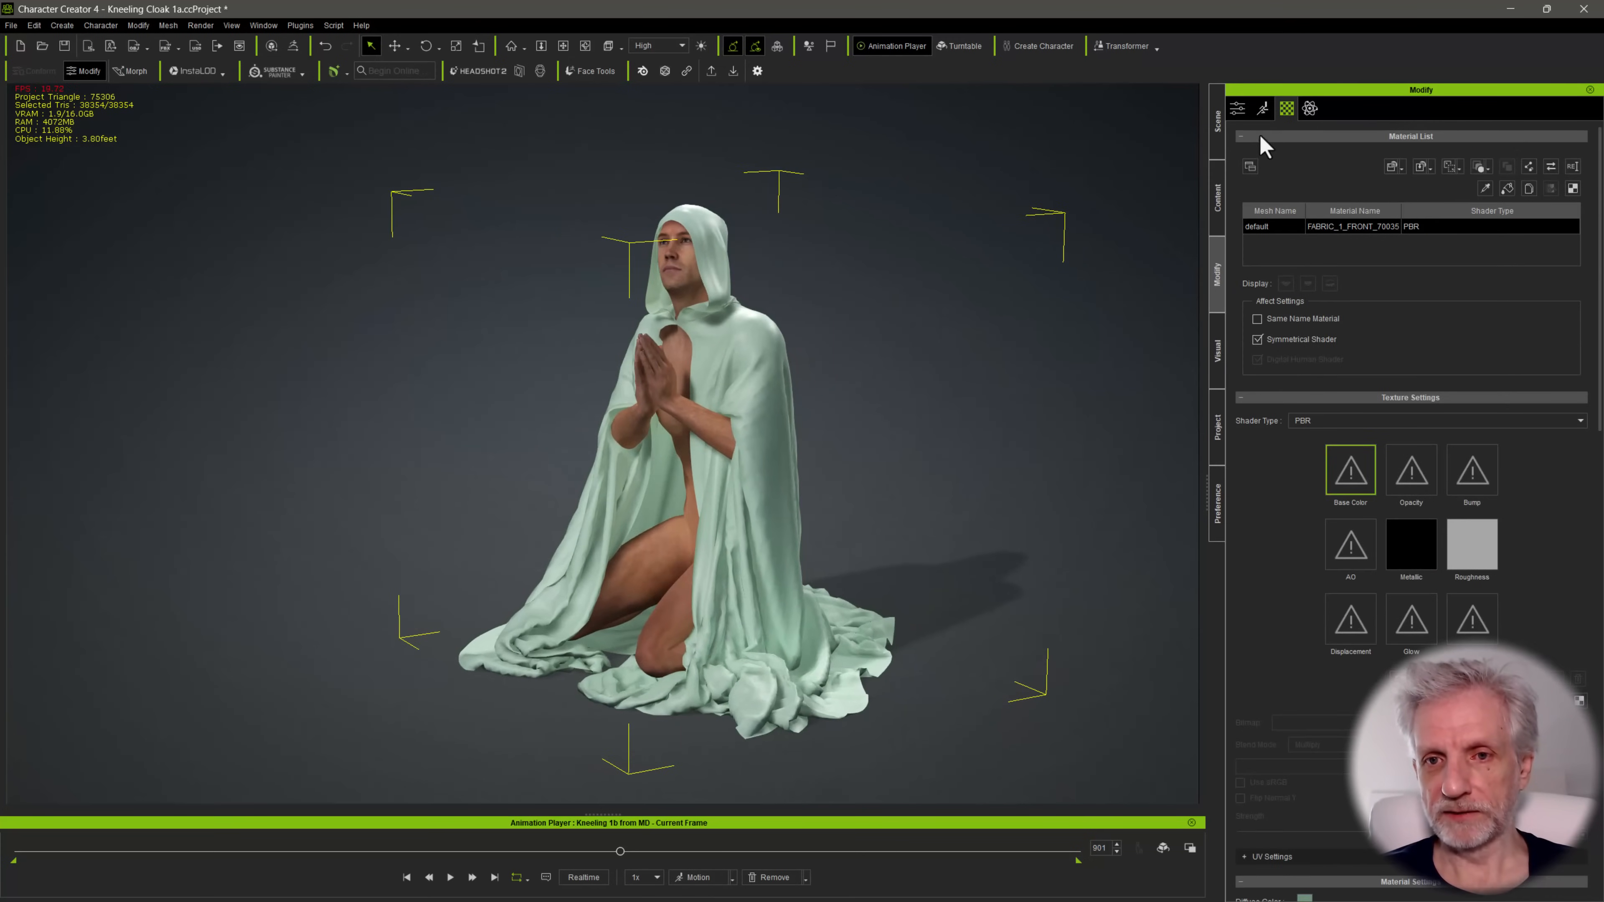
left_click(1242, 110)
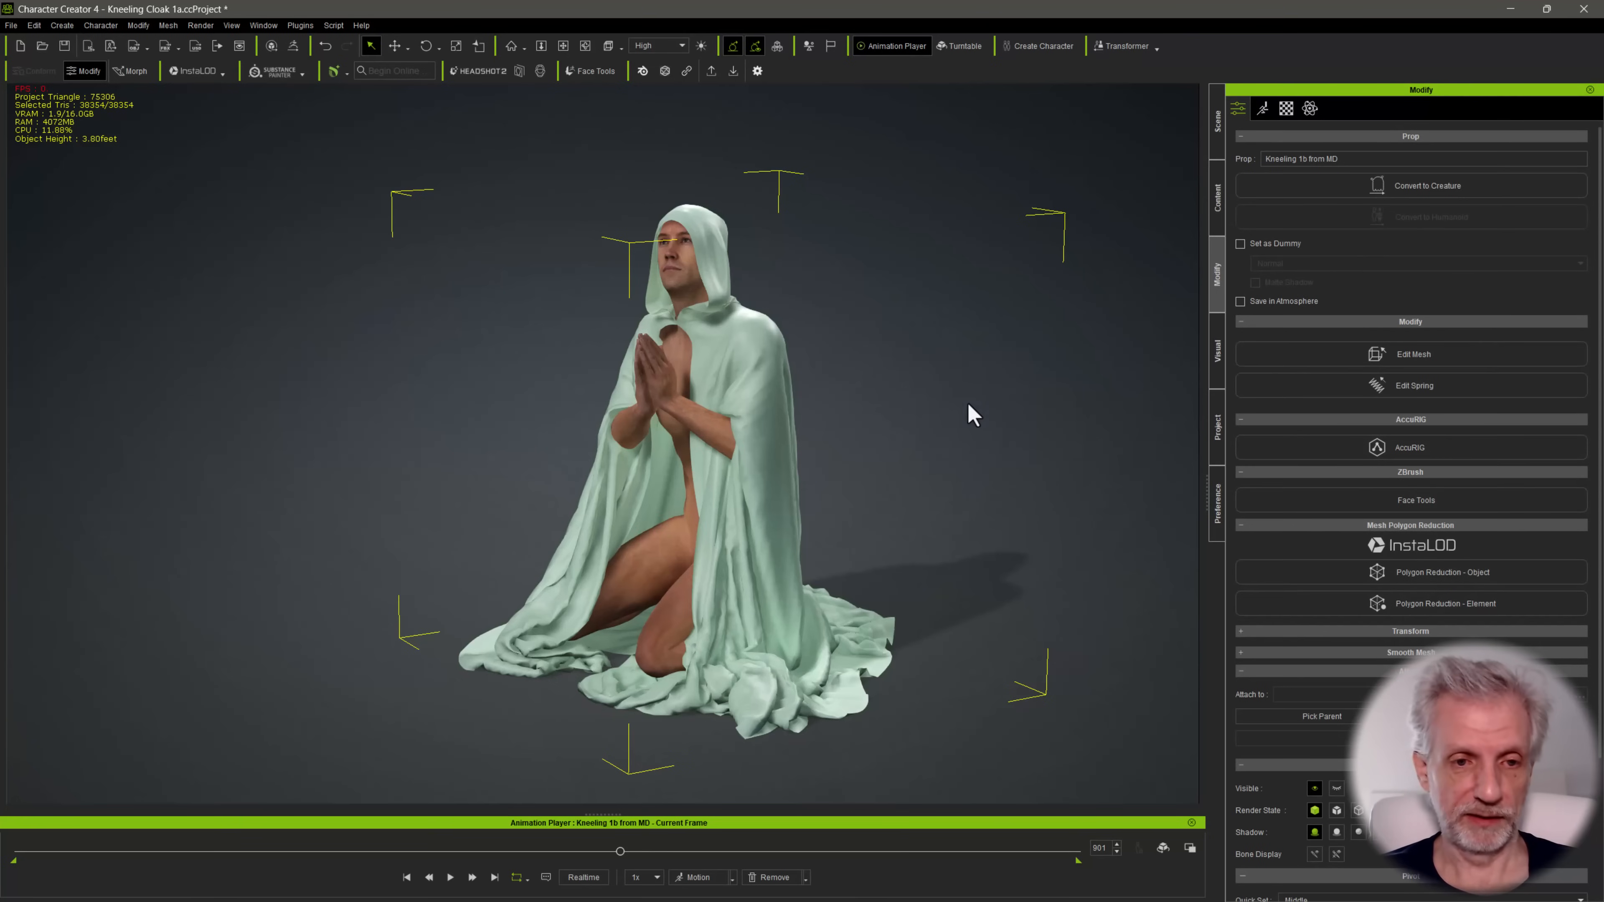
right_click_drag(970, 413, 941, 352)
scroll(941, 351, "up", 1)
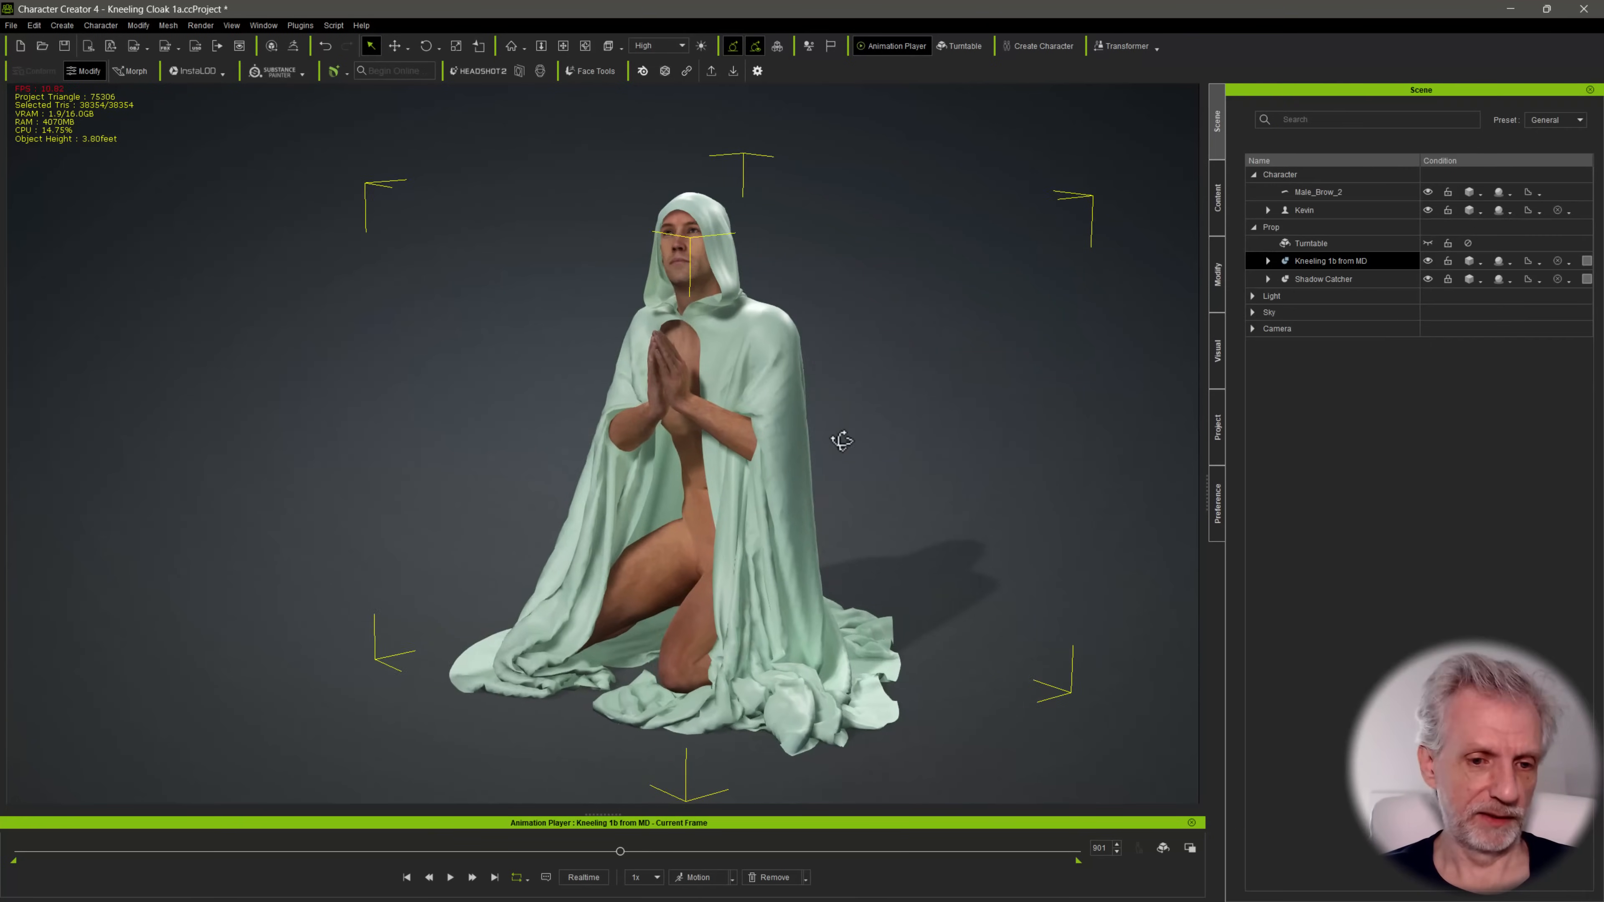
scroll(817, 438, "up", 2)
right_click_drag(862, 444, 851, 444)
left_click_drag(851, 445, 822, 442, "alt")
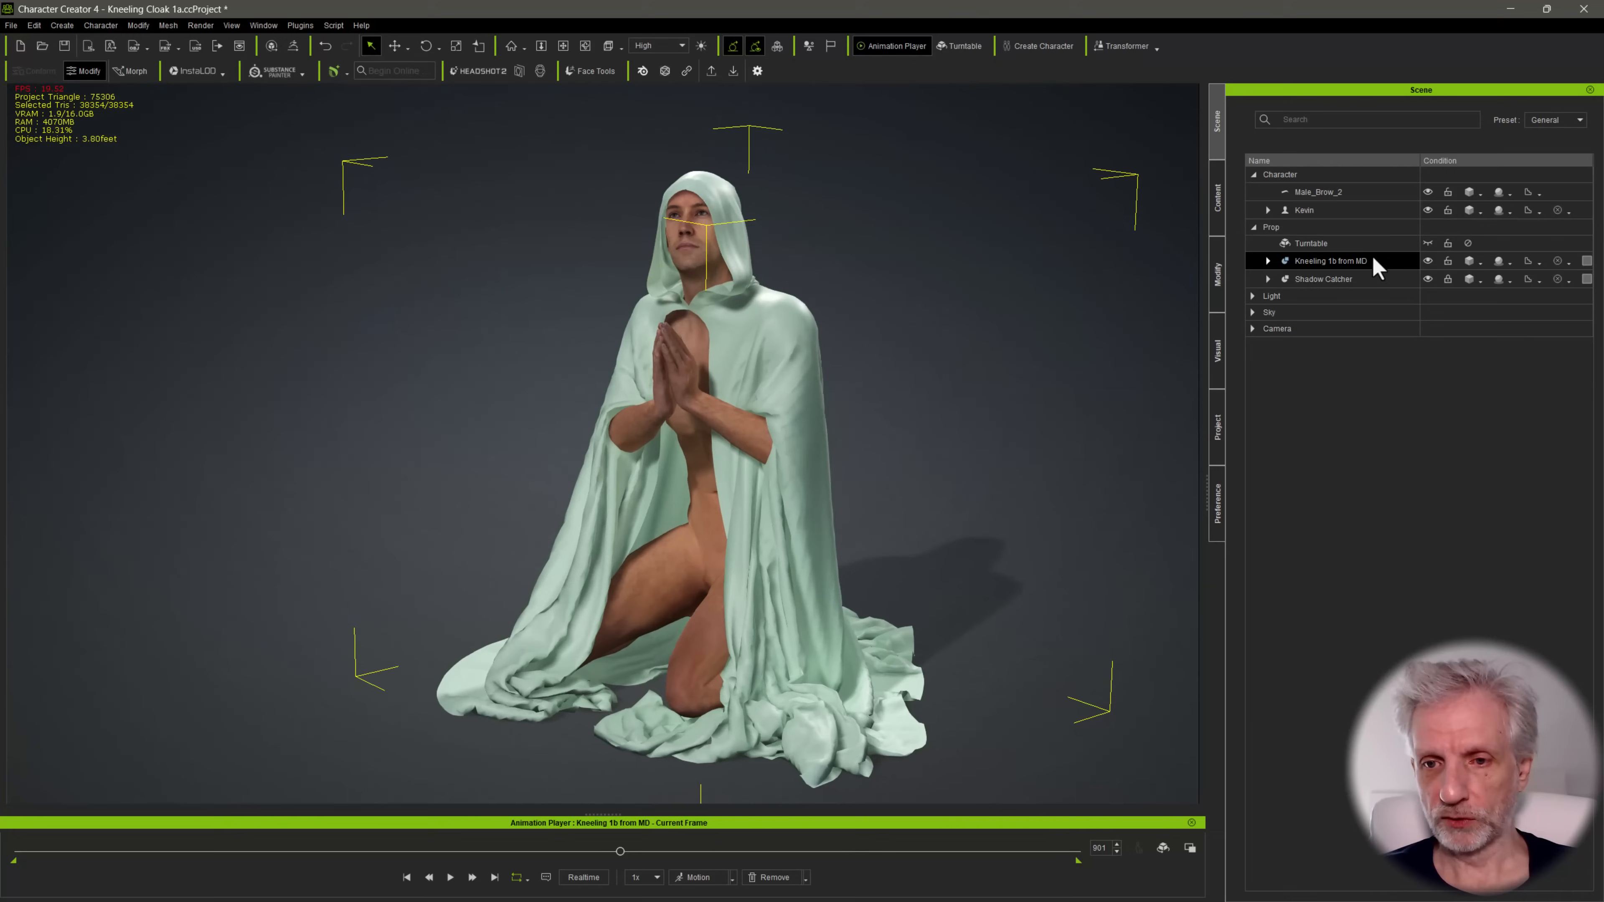
Attach the cloak prop to the kneeling character and choose RL_BoneRoot as its parent sub-node
left_click(1214, 210)
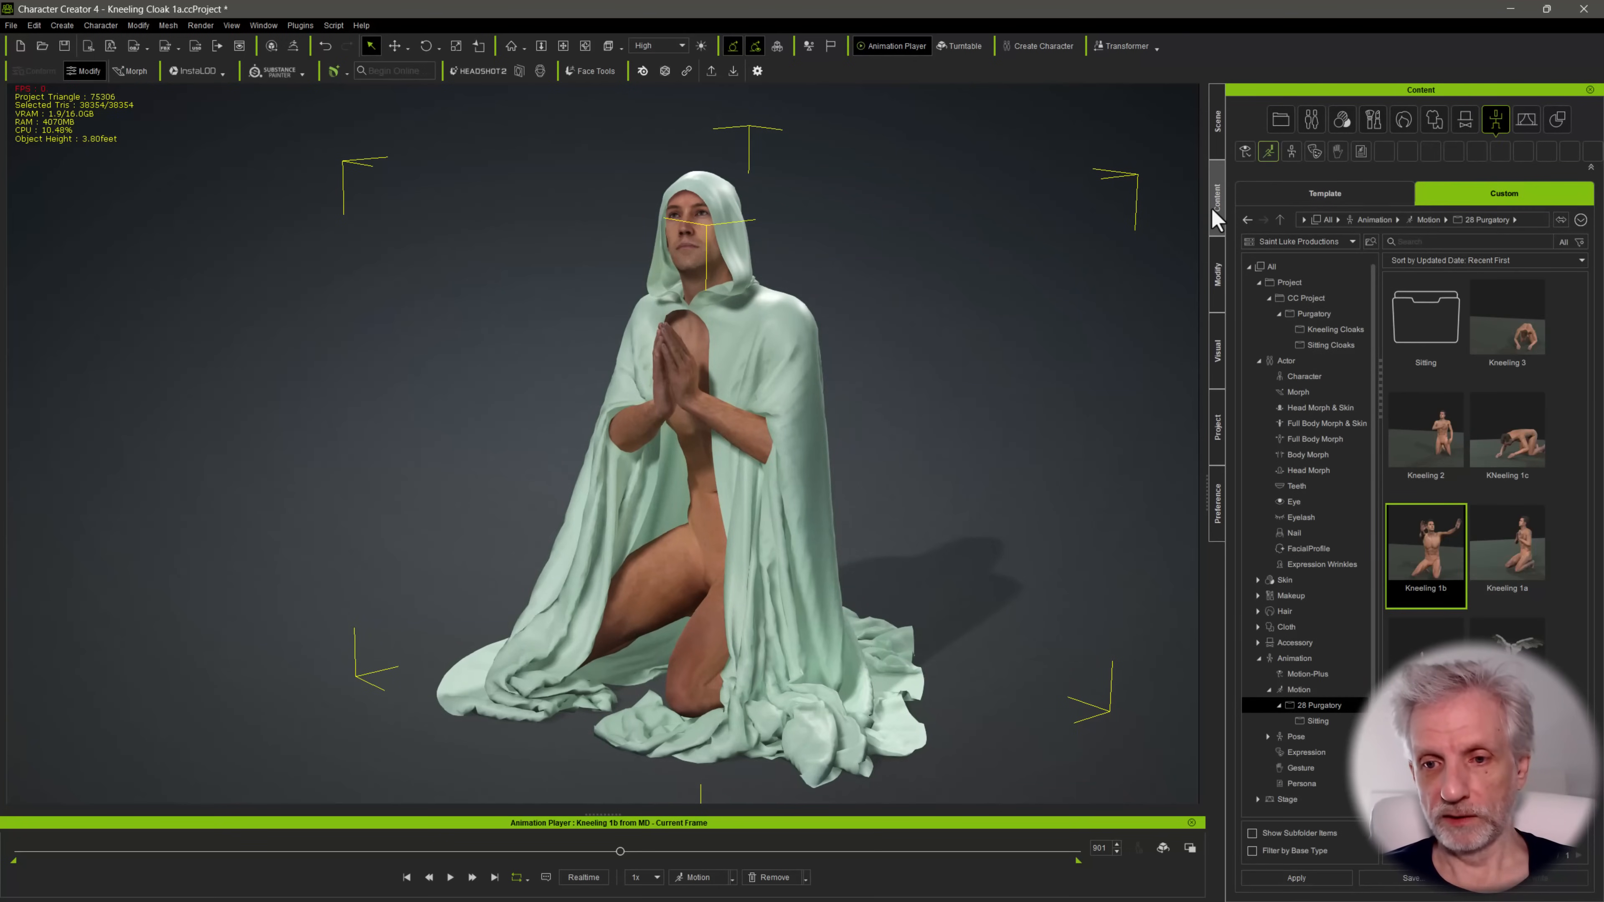
left_click(1220, 281)
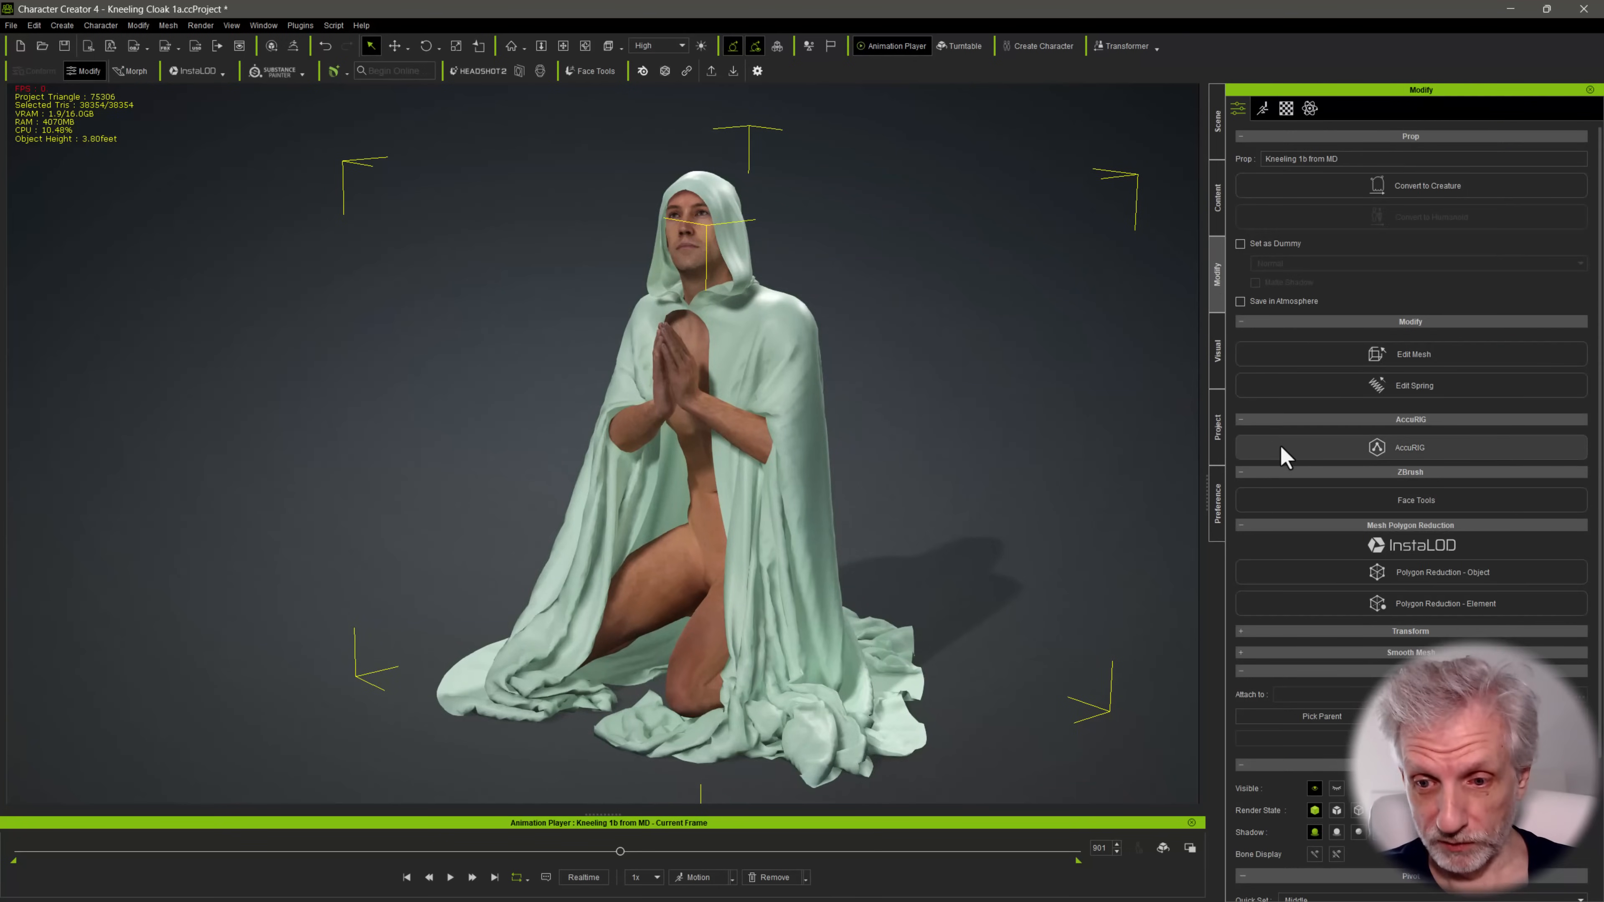
scroll(1288, 461, "down", 3)
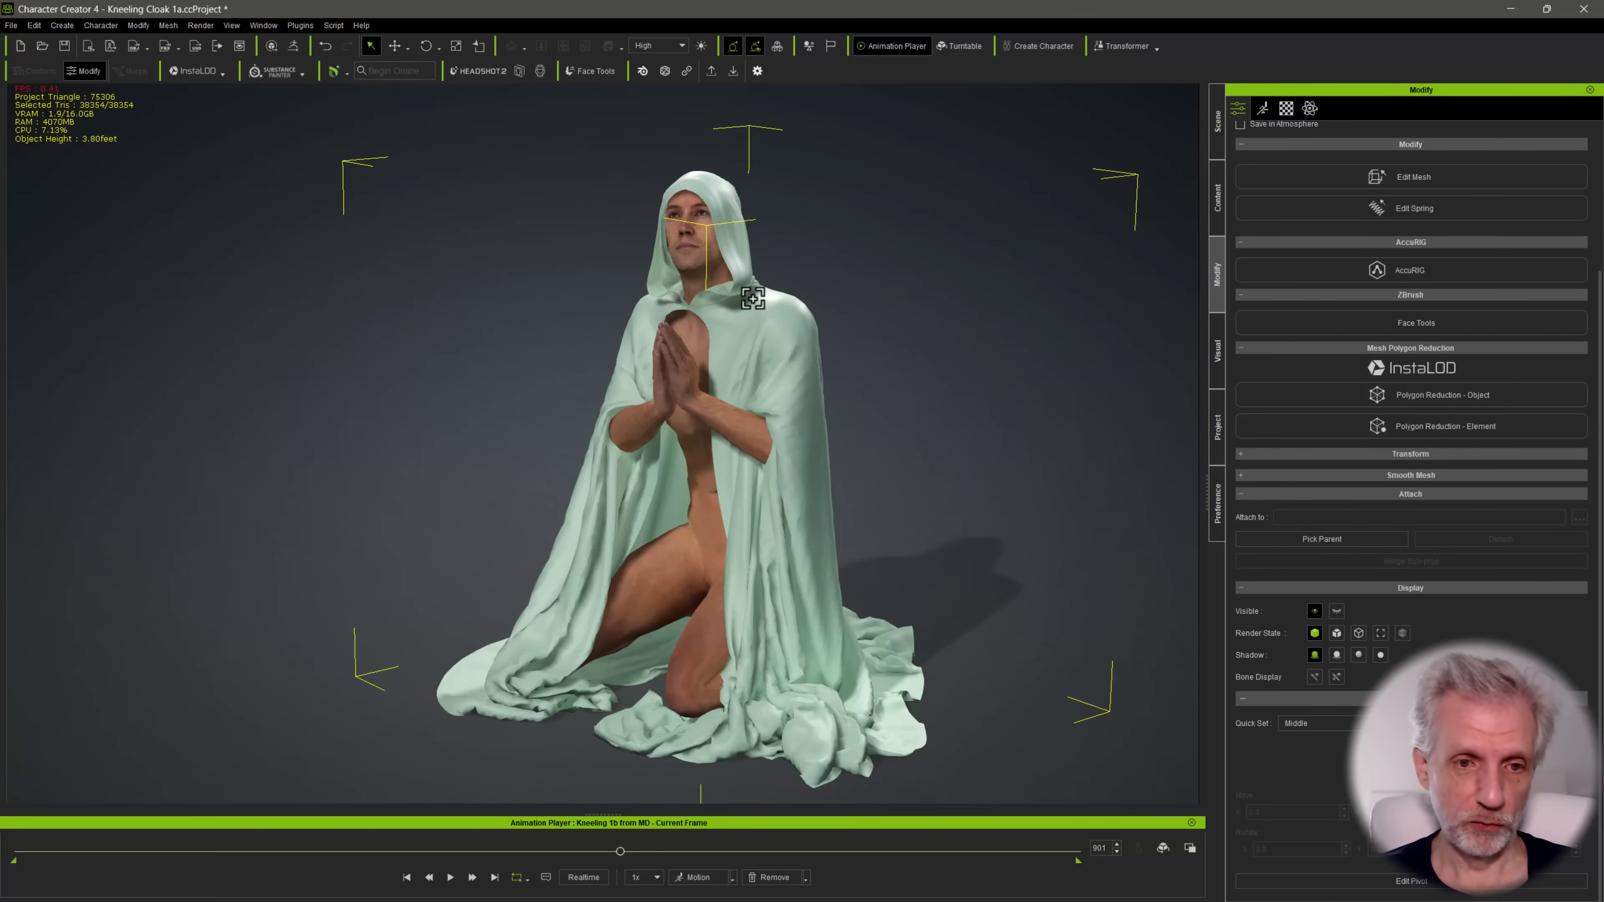
left_click(693, 254)
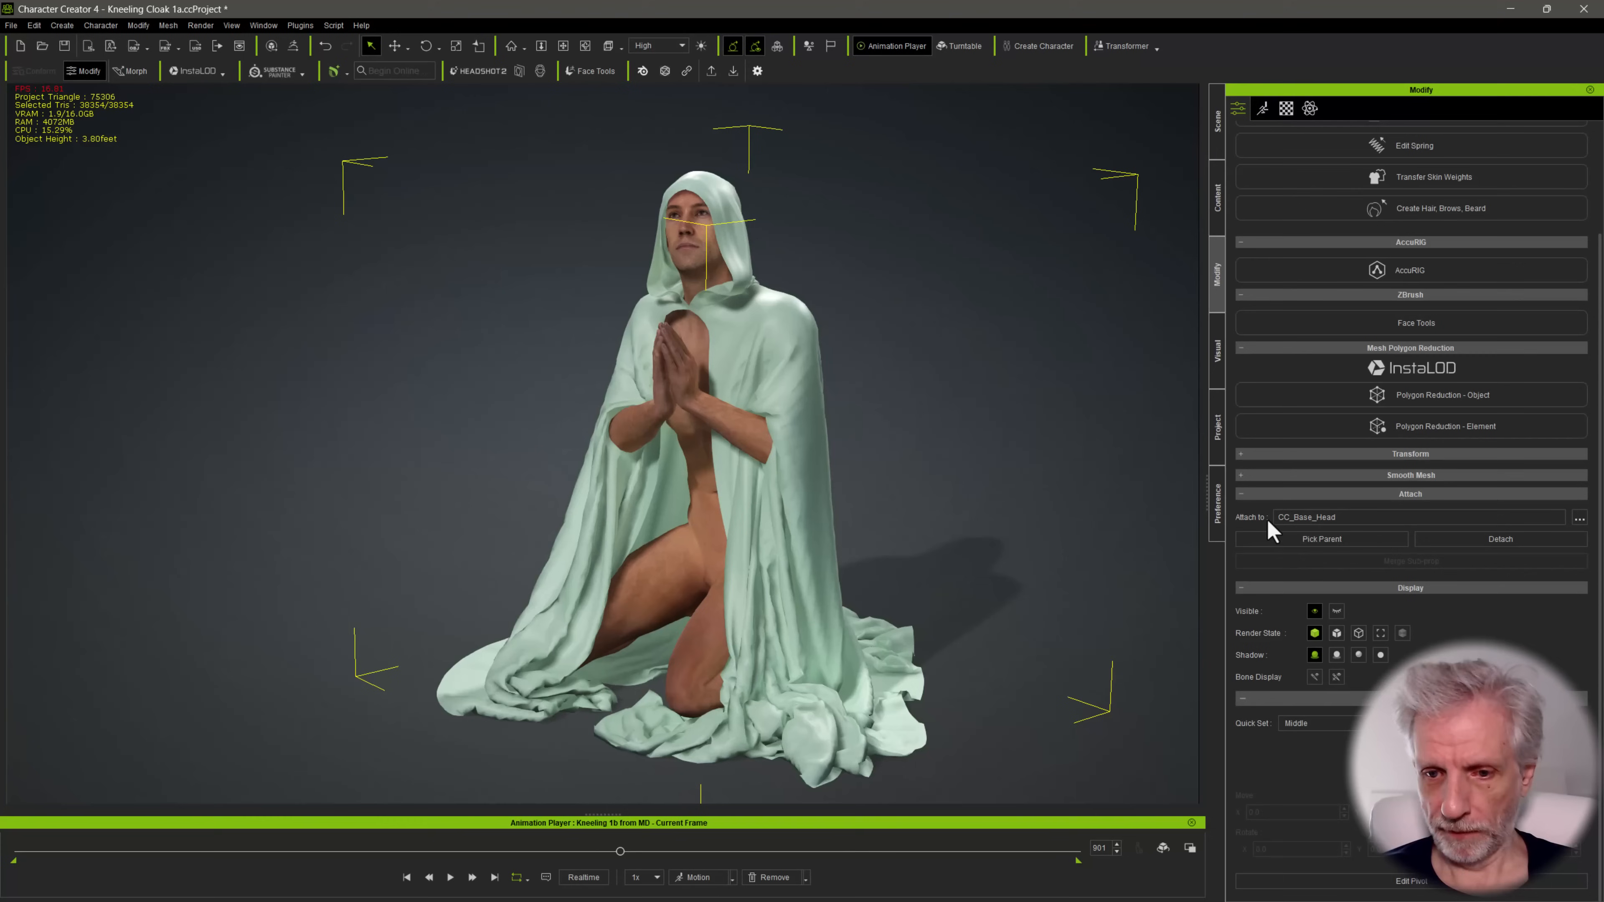
left_click(1579, 519)
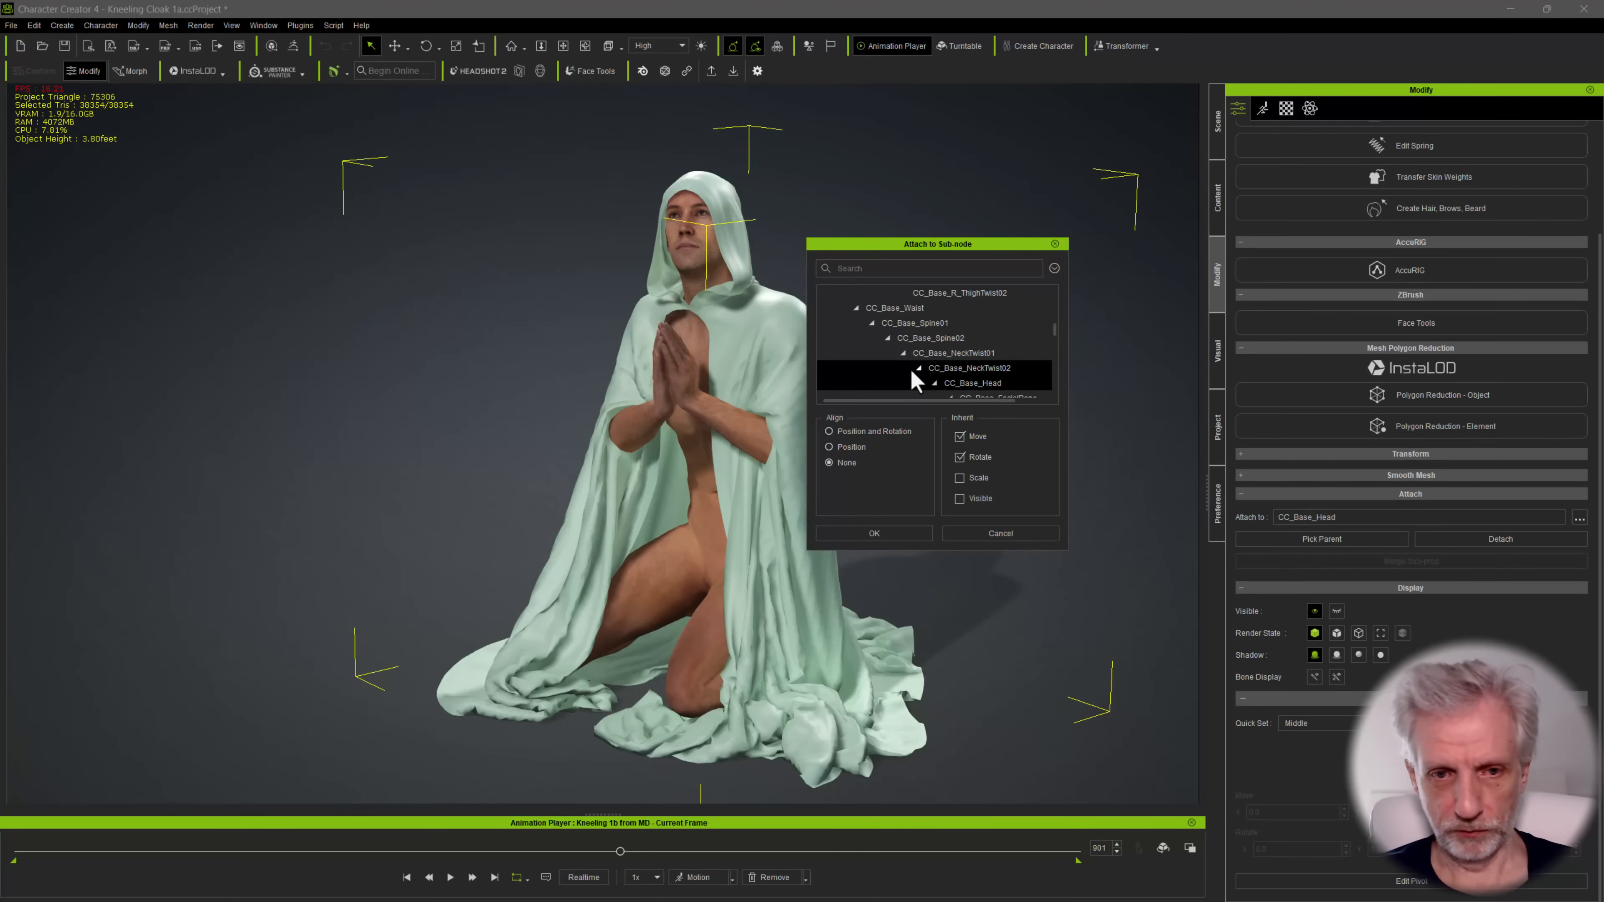
scroll(903, 354, "up", 5)
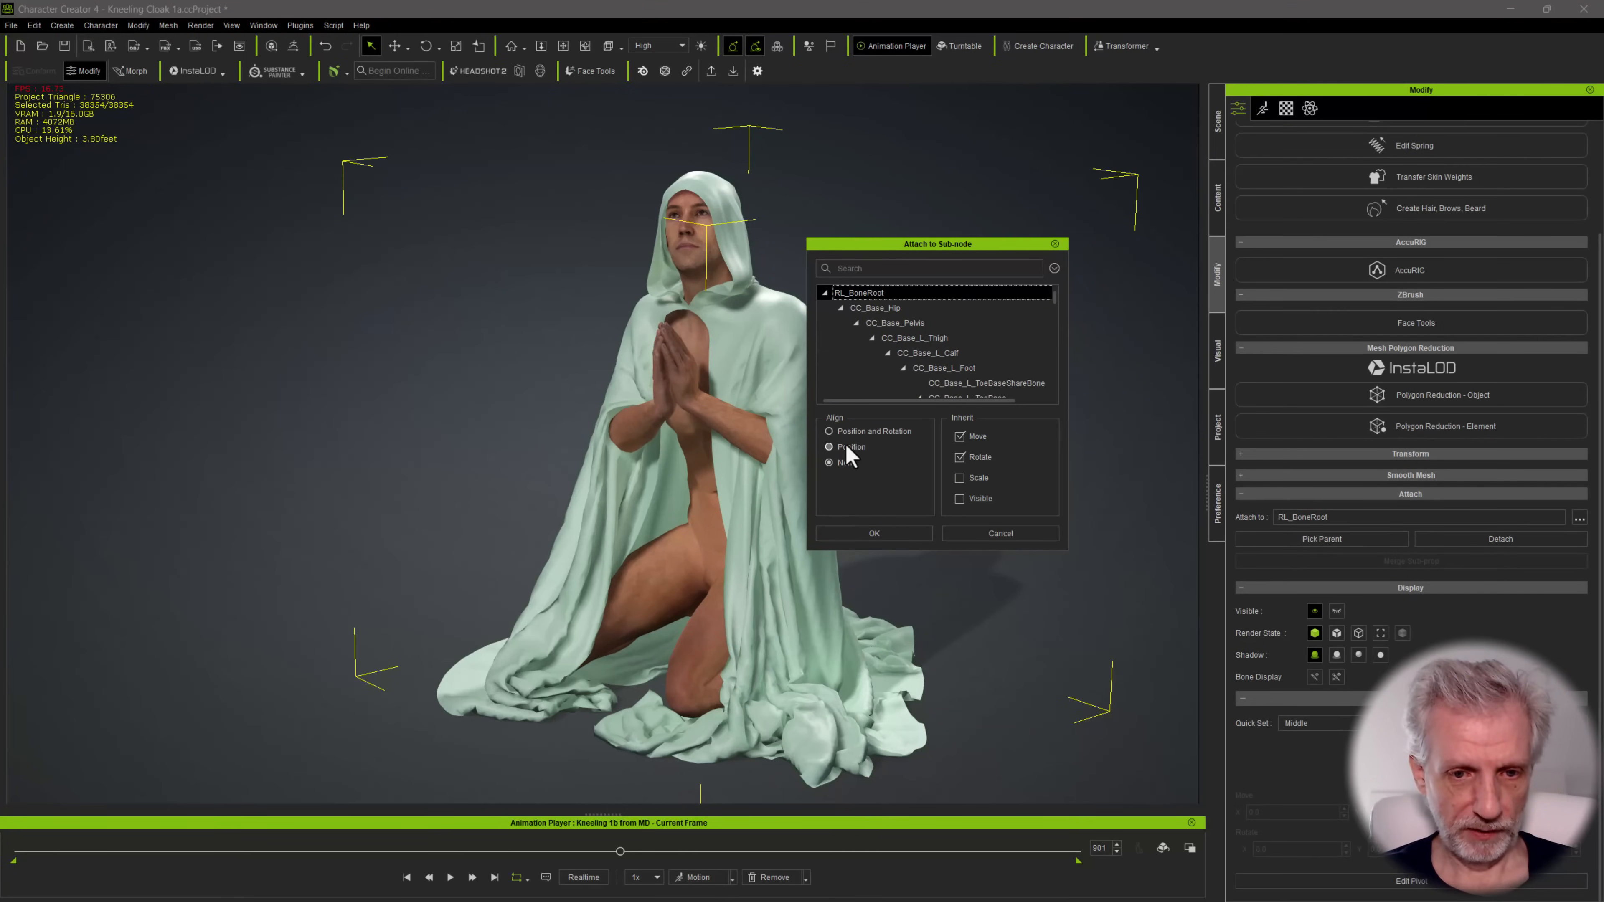
left_click(890, 531)
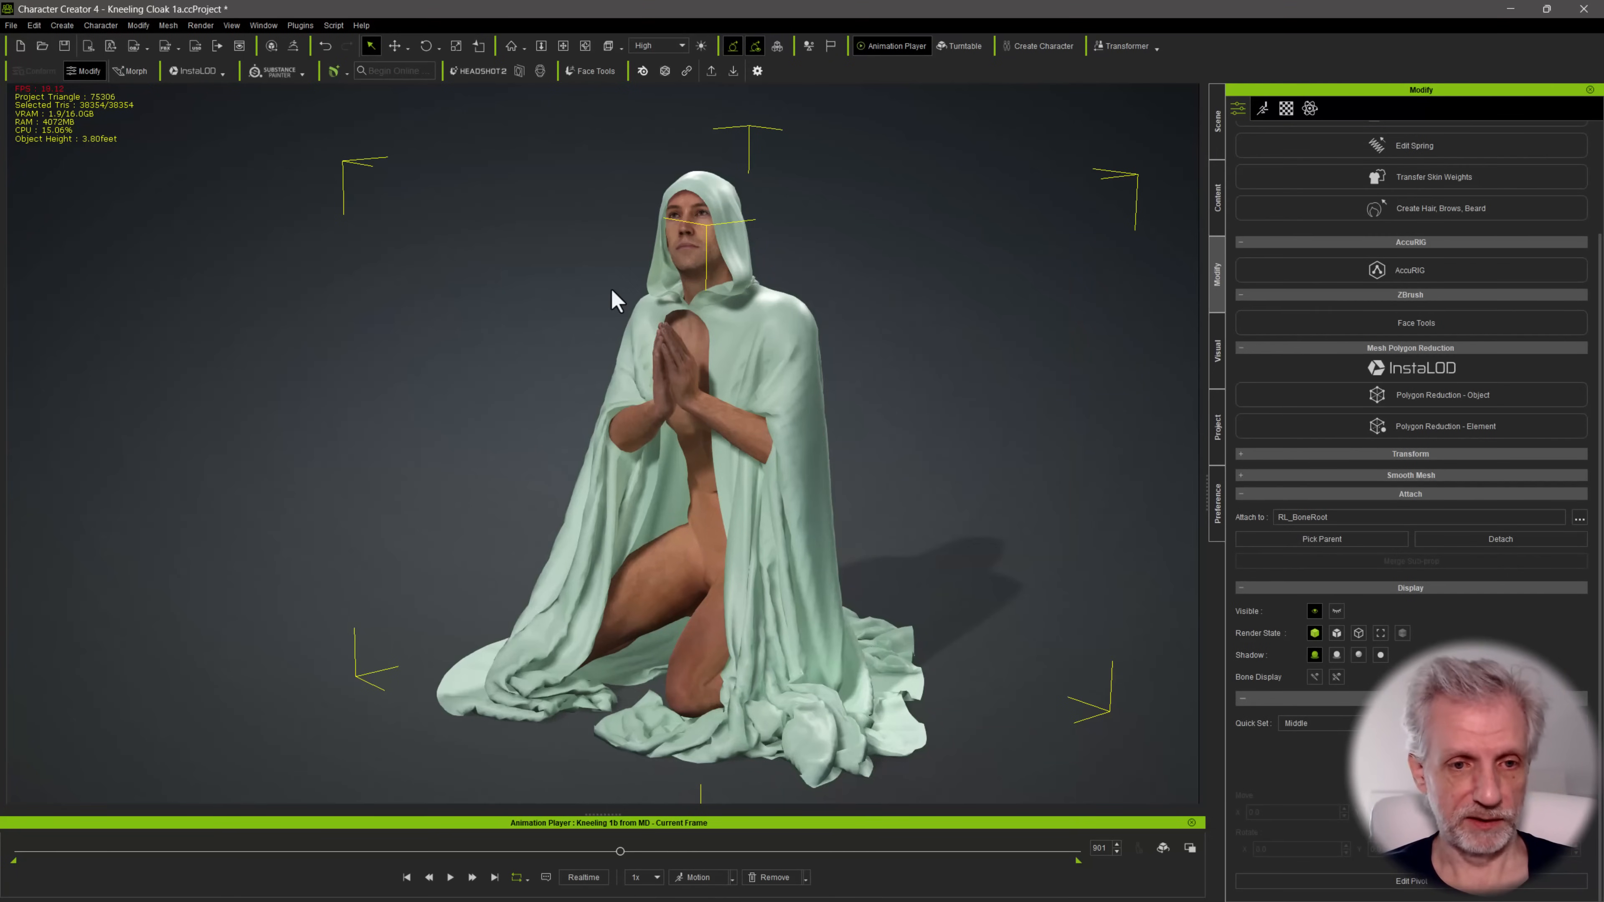
Start Transfer Skin Weights on the attached cloak accessory and choose the Dress template
right_click_drag(786, 409, 1034, 203)
left_click(1218, 140)
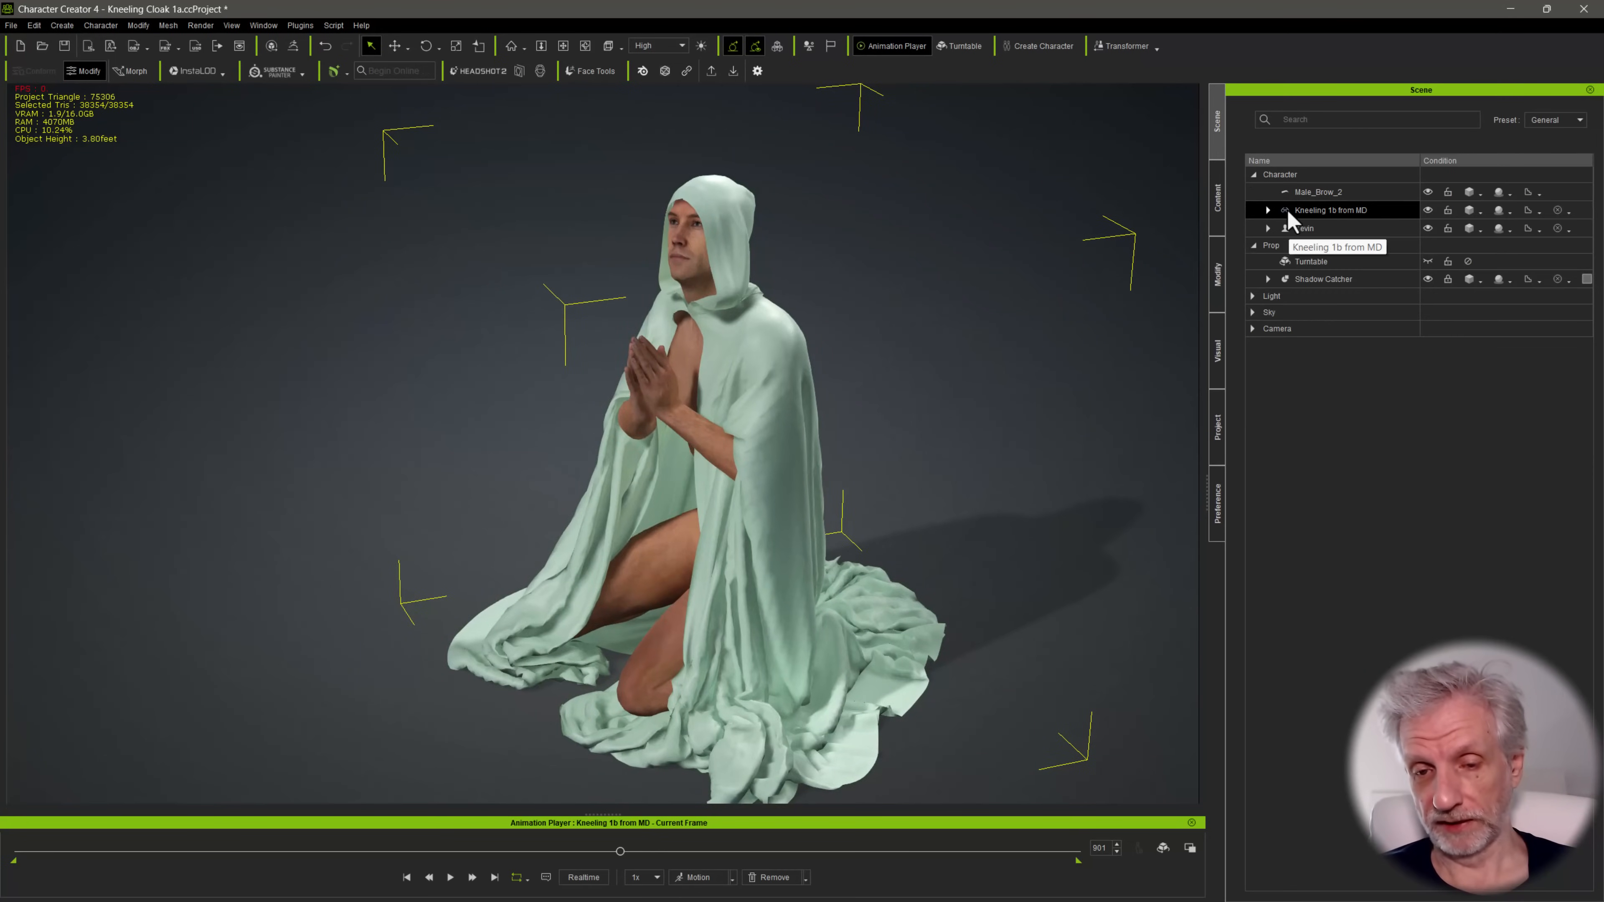
left_click(1209, 288)
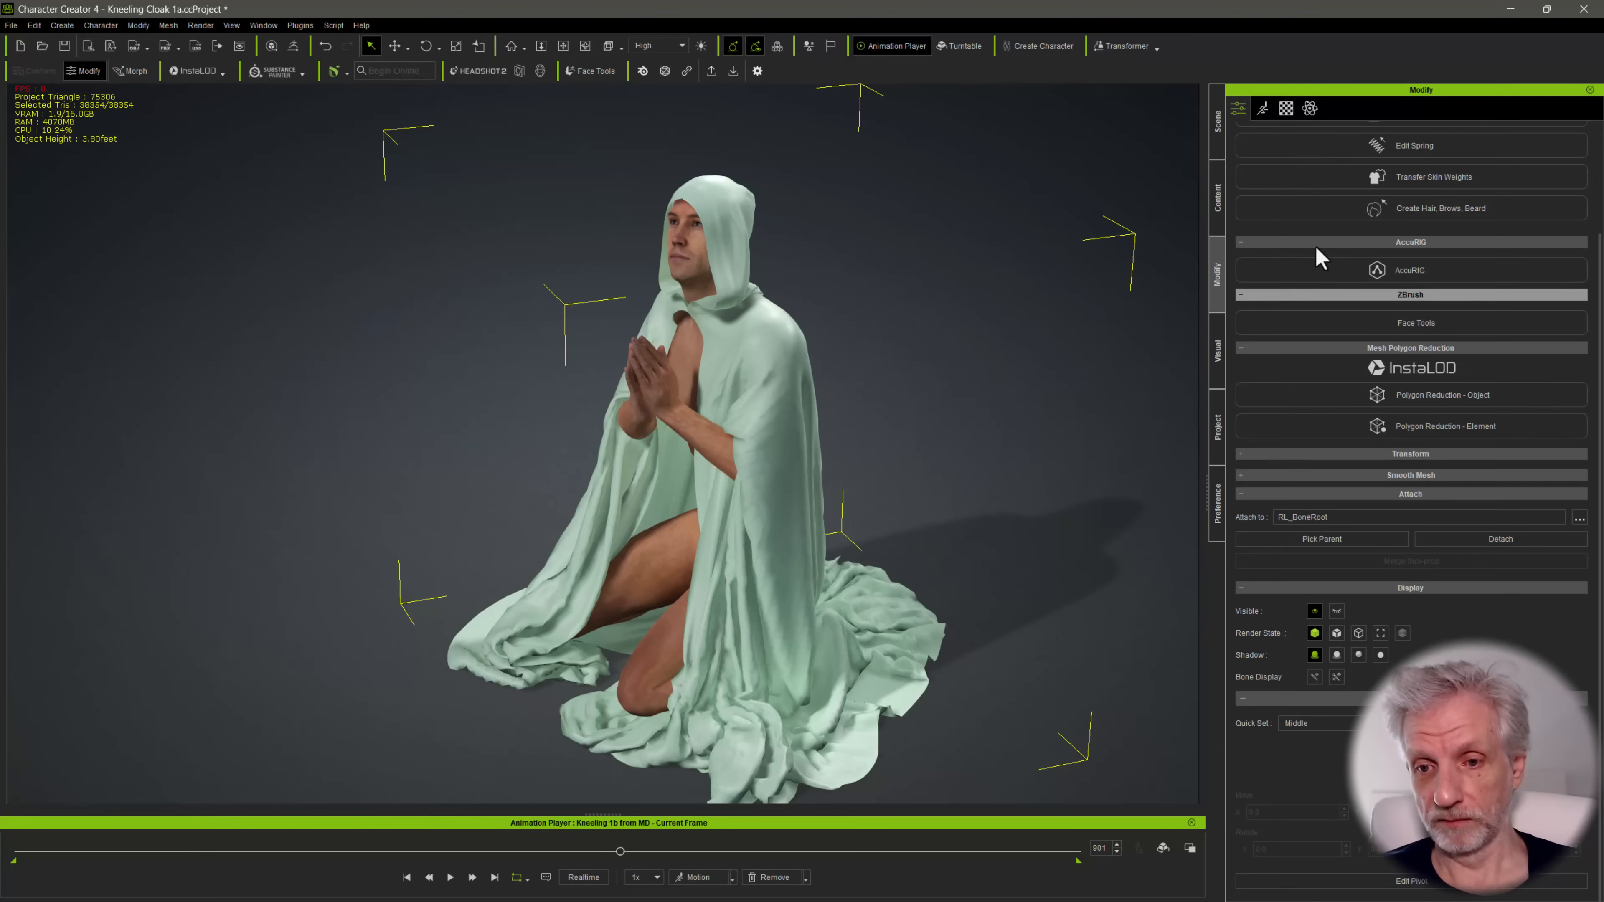
scroll(1392, 434, "up", 3)
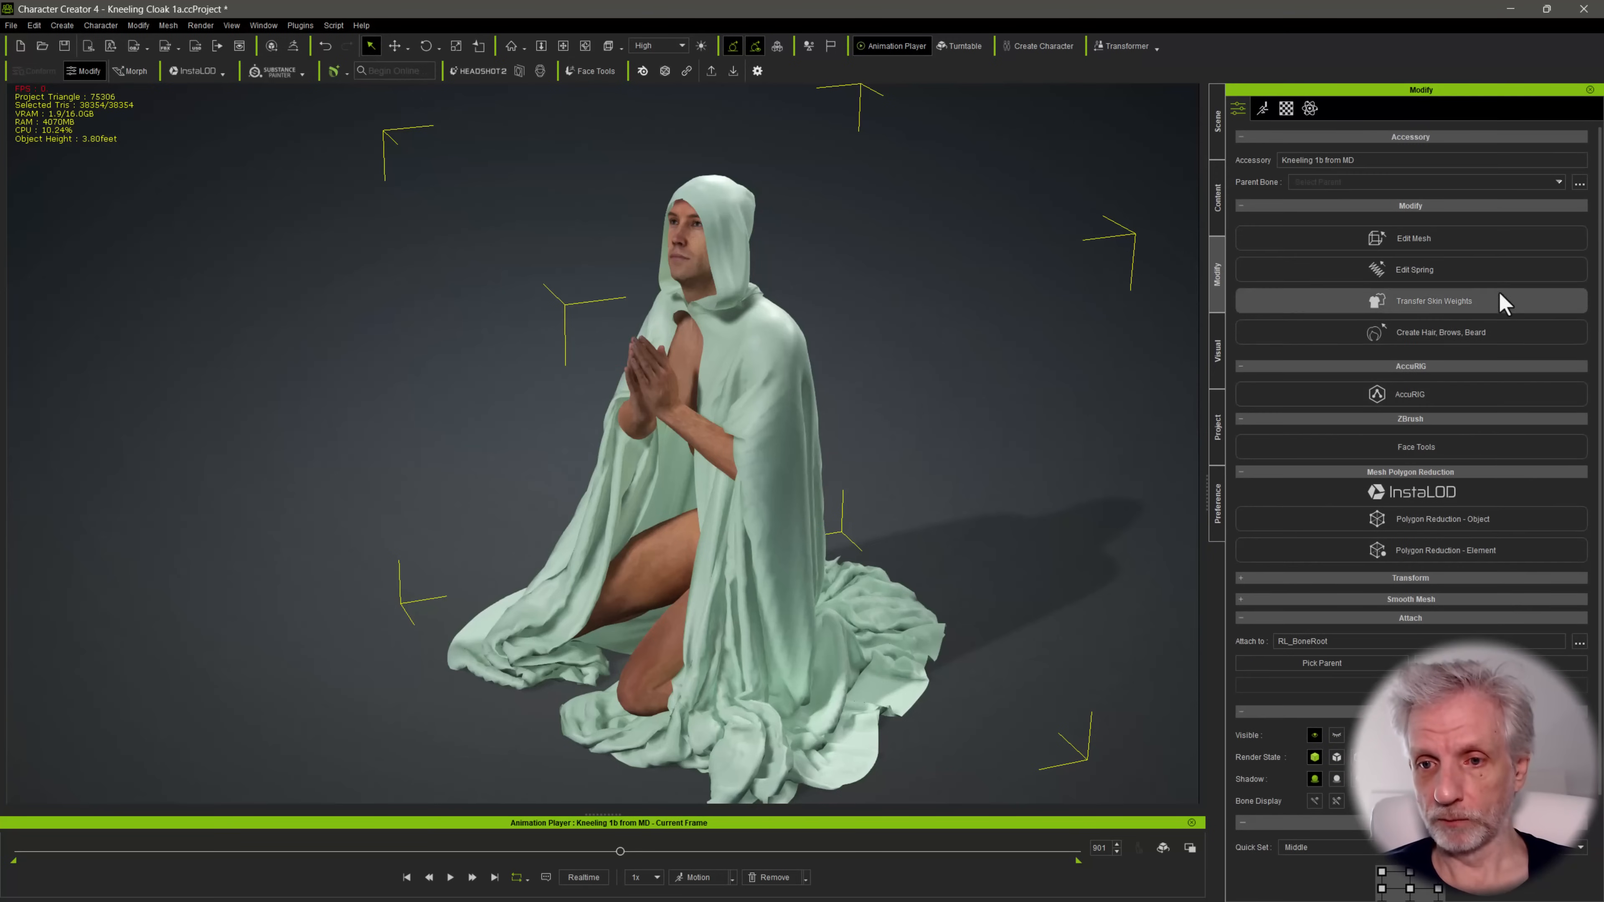
left_click(1469, 298)
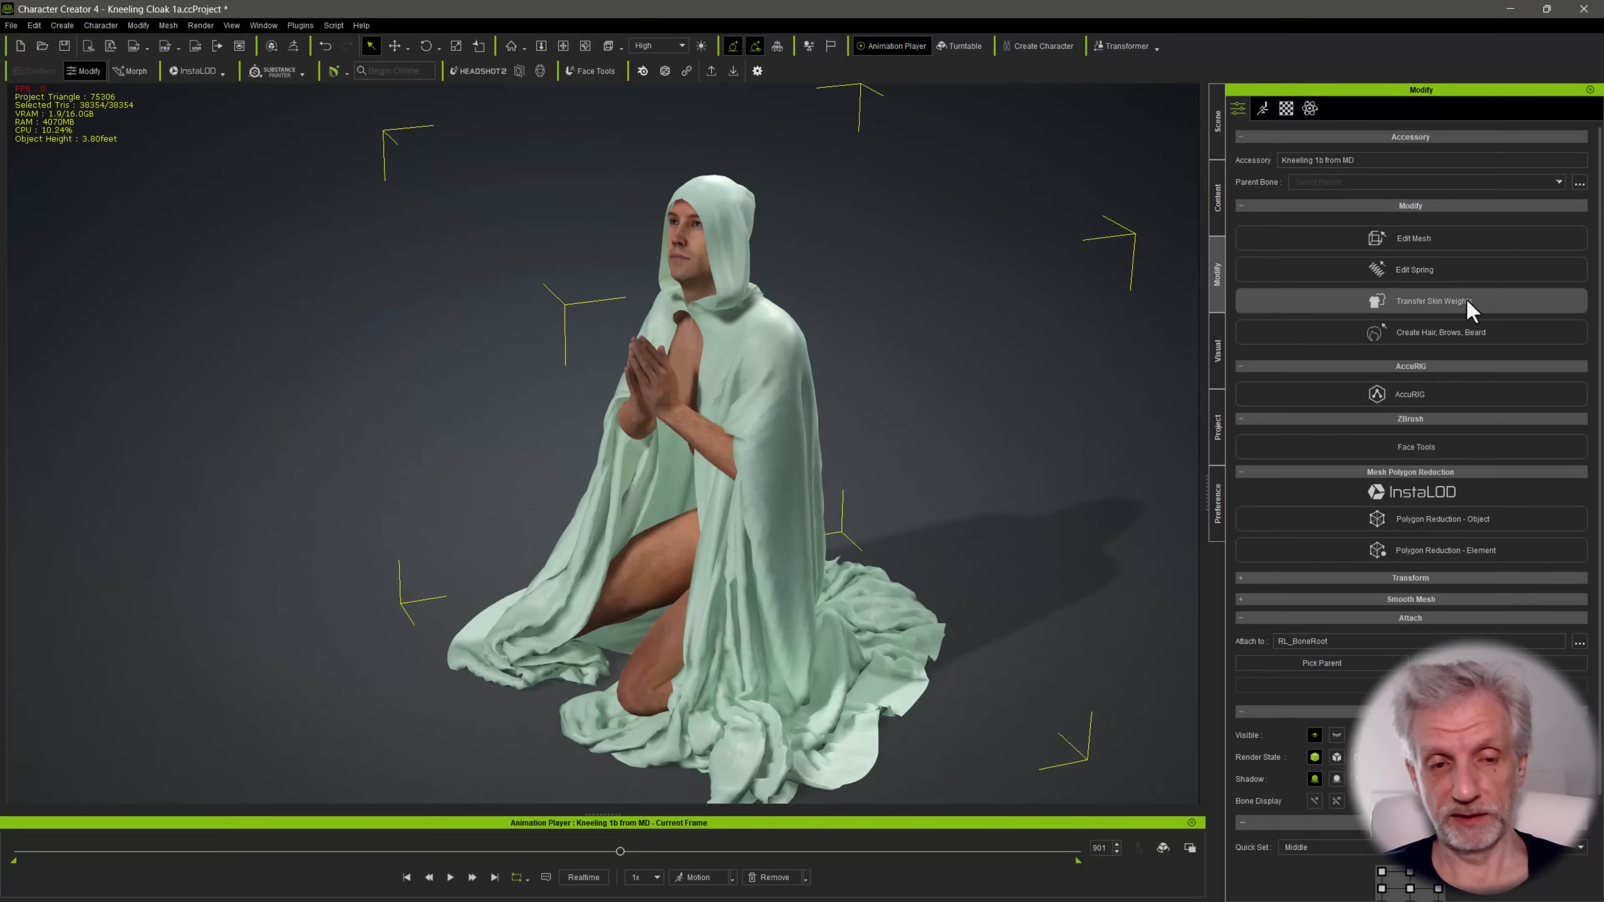
left_click(1467, 303)
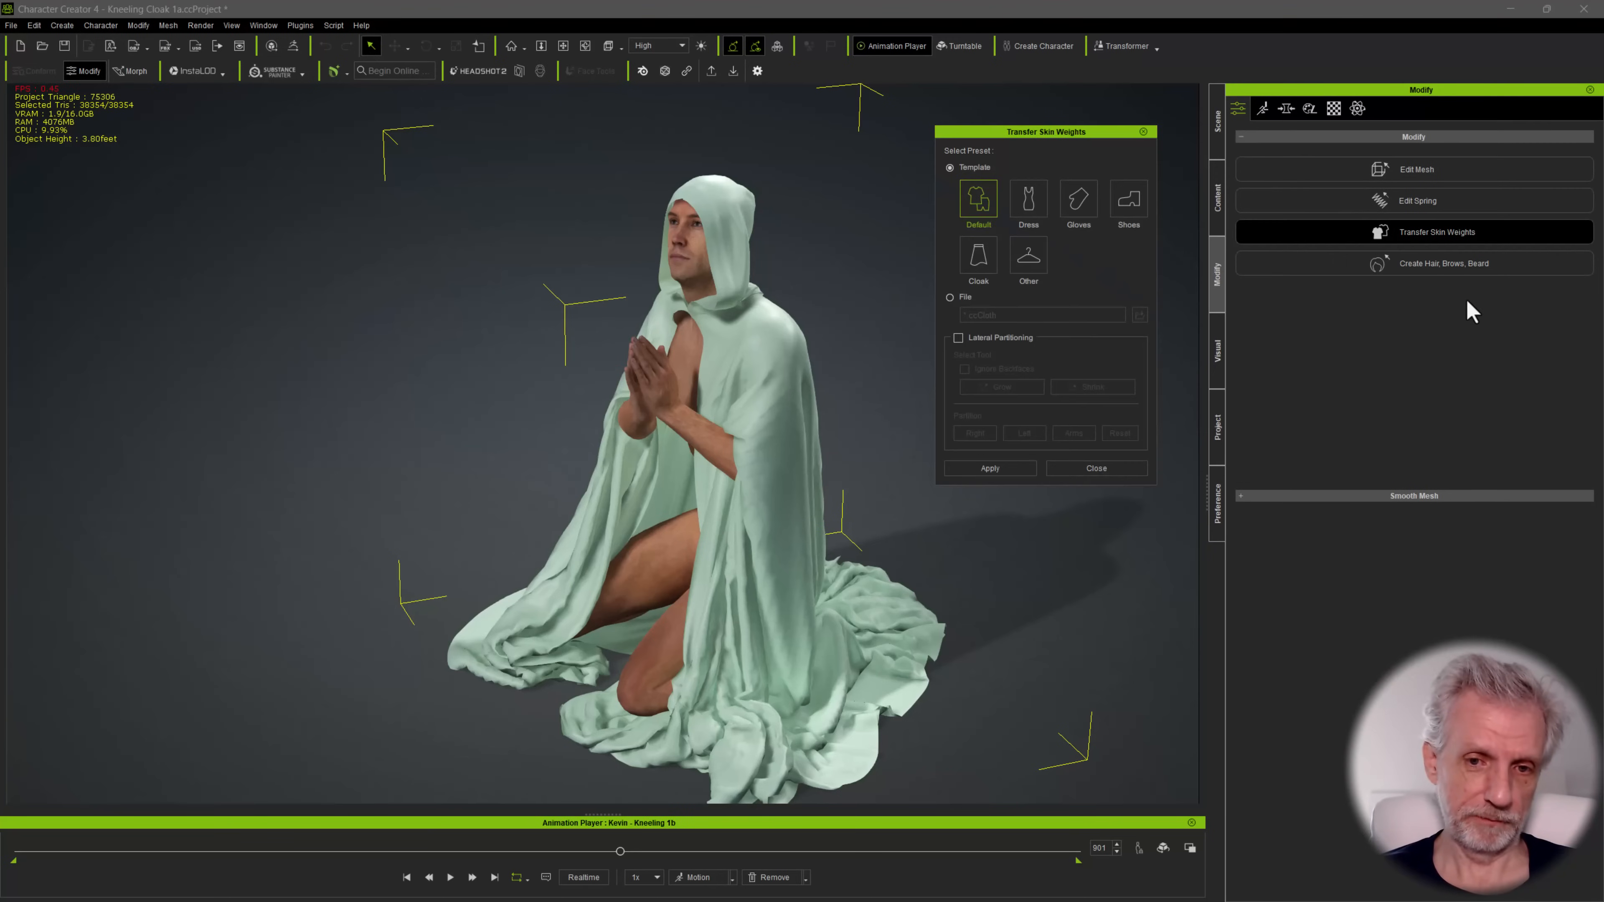
left_click_drag(599, 386, 715, 455, "alt")
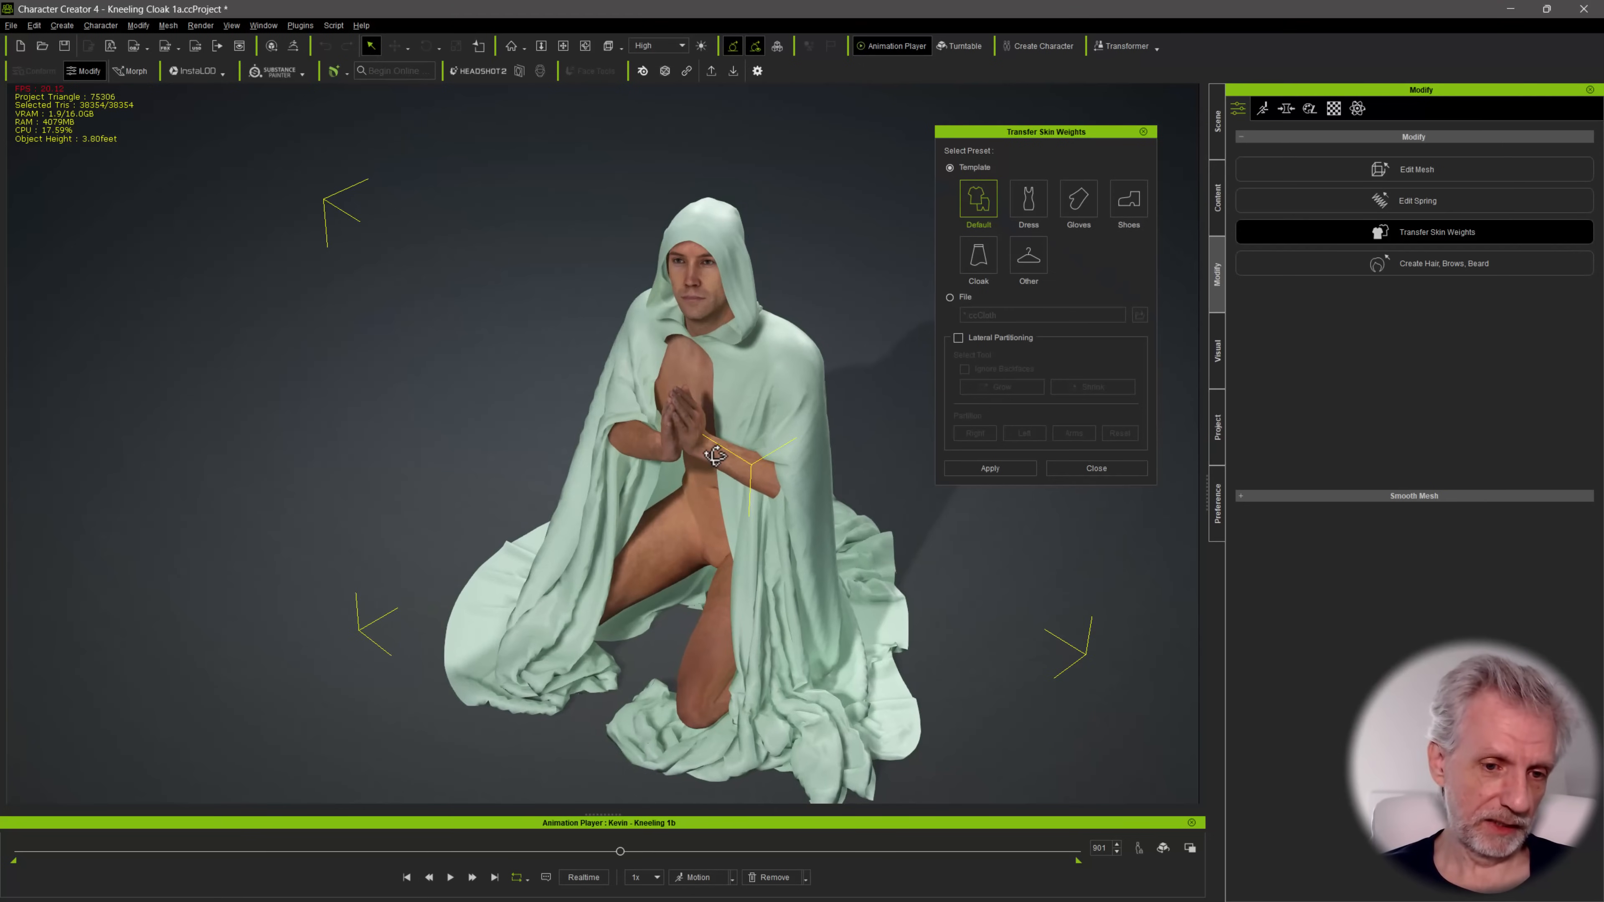
middle_click_drag(720, 410, 948, 264)
left_click(1026, 197)
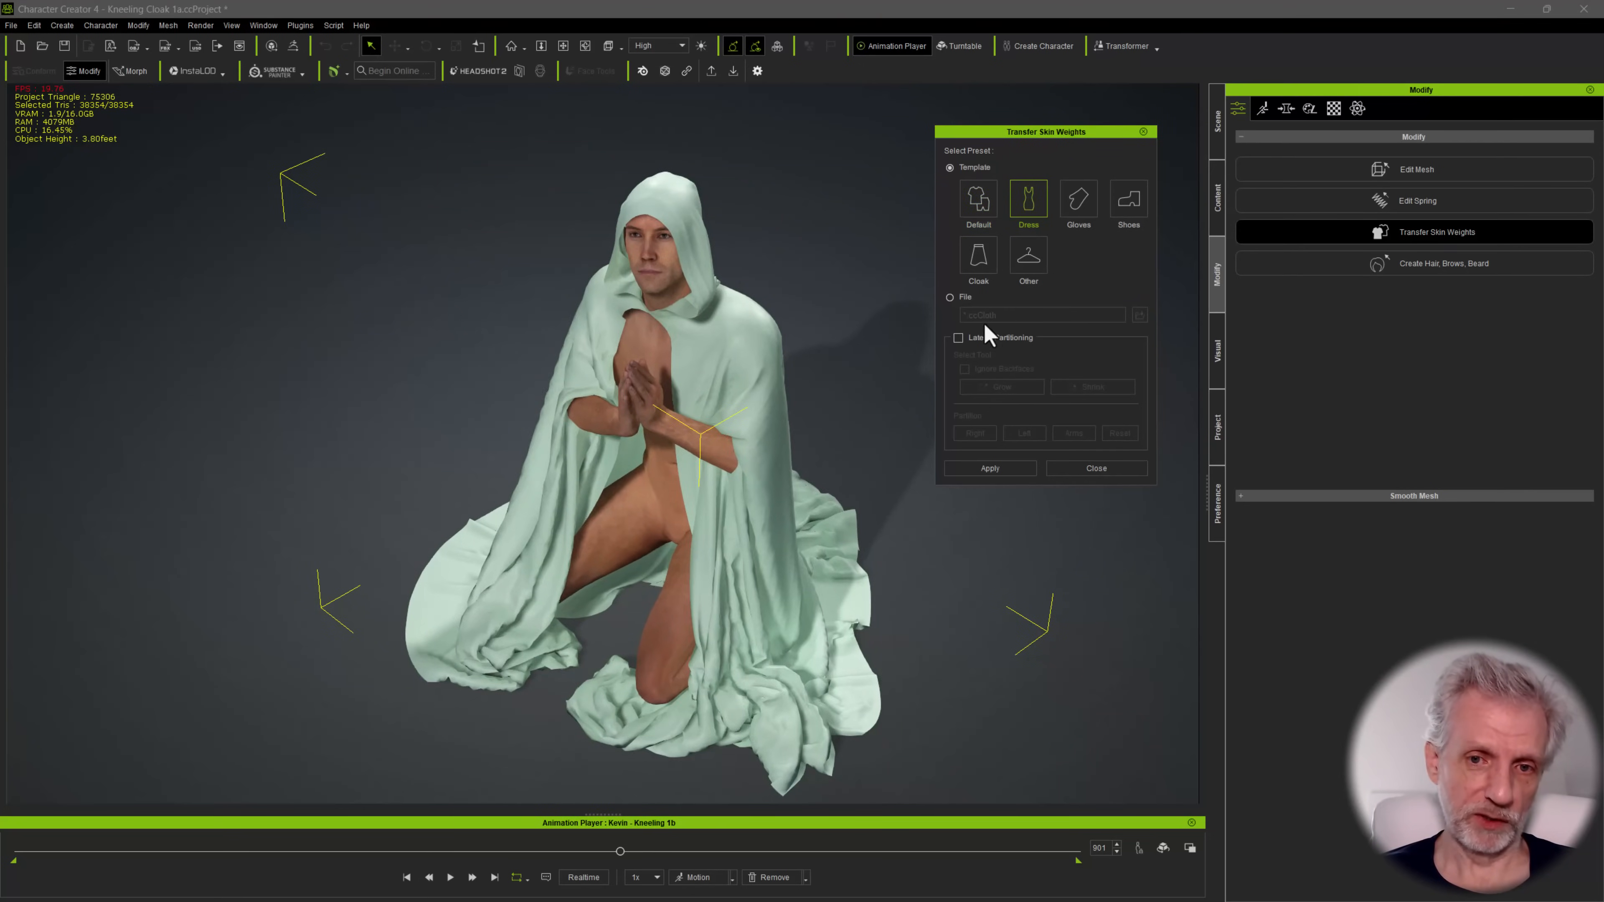
right_click_drag(671, 399, 719, 392)
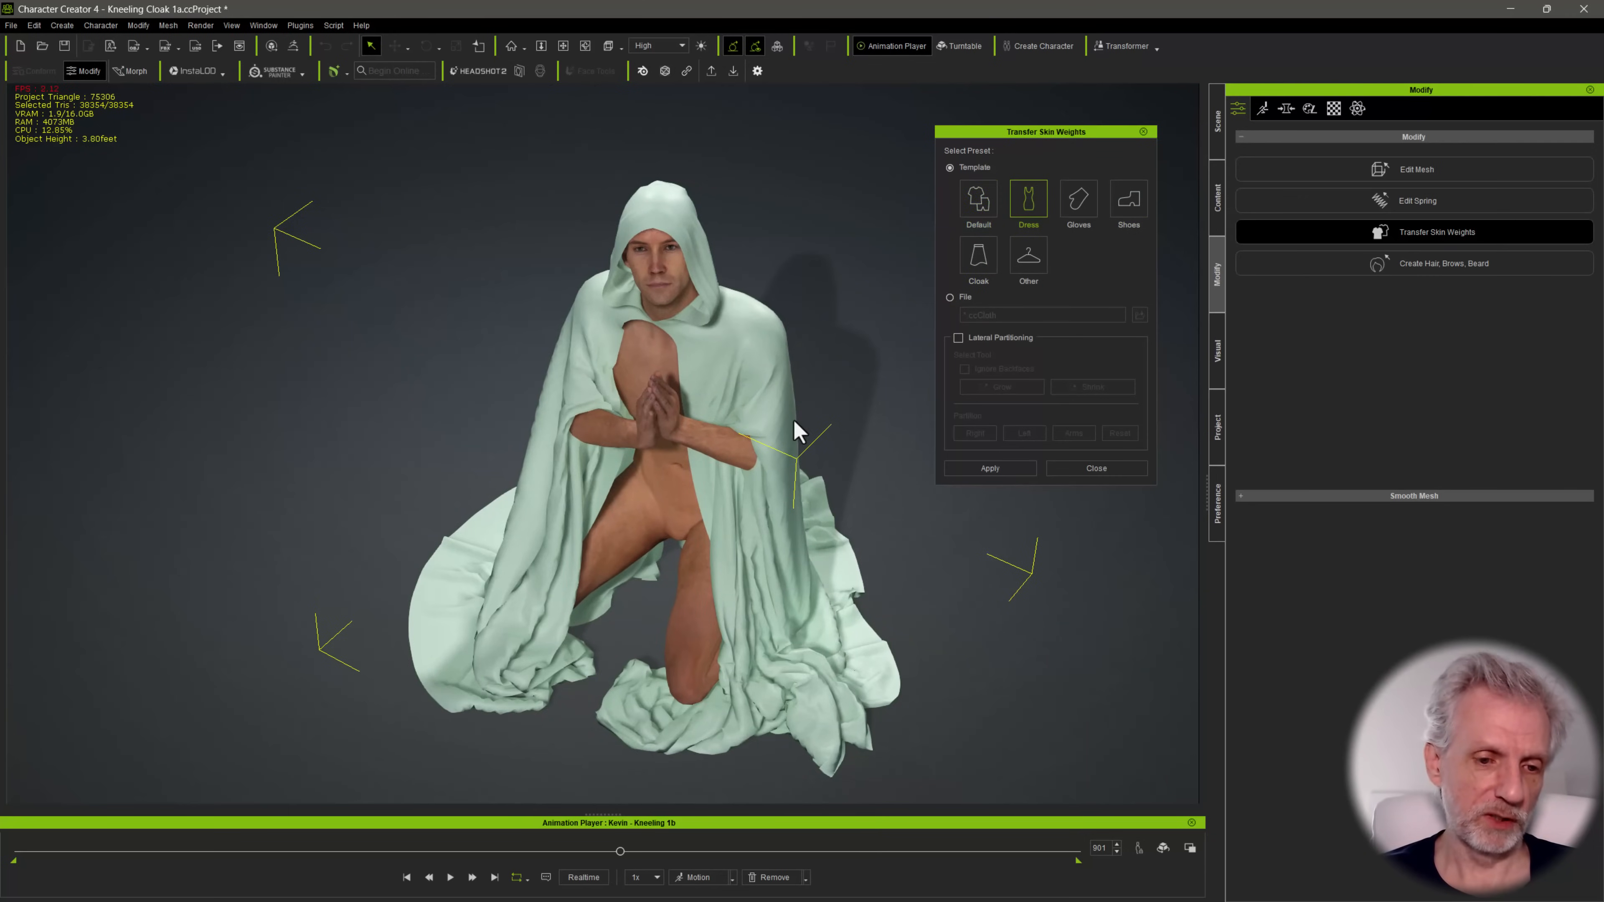
right_click_drag(794, 430, 733, 487)
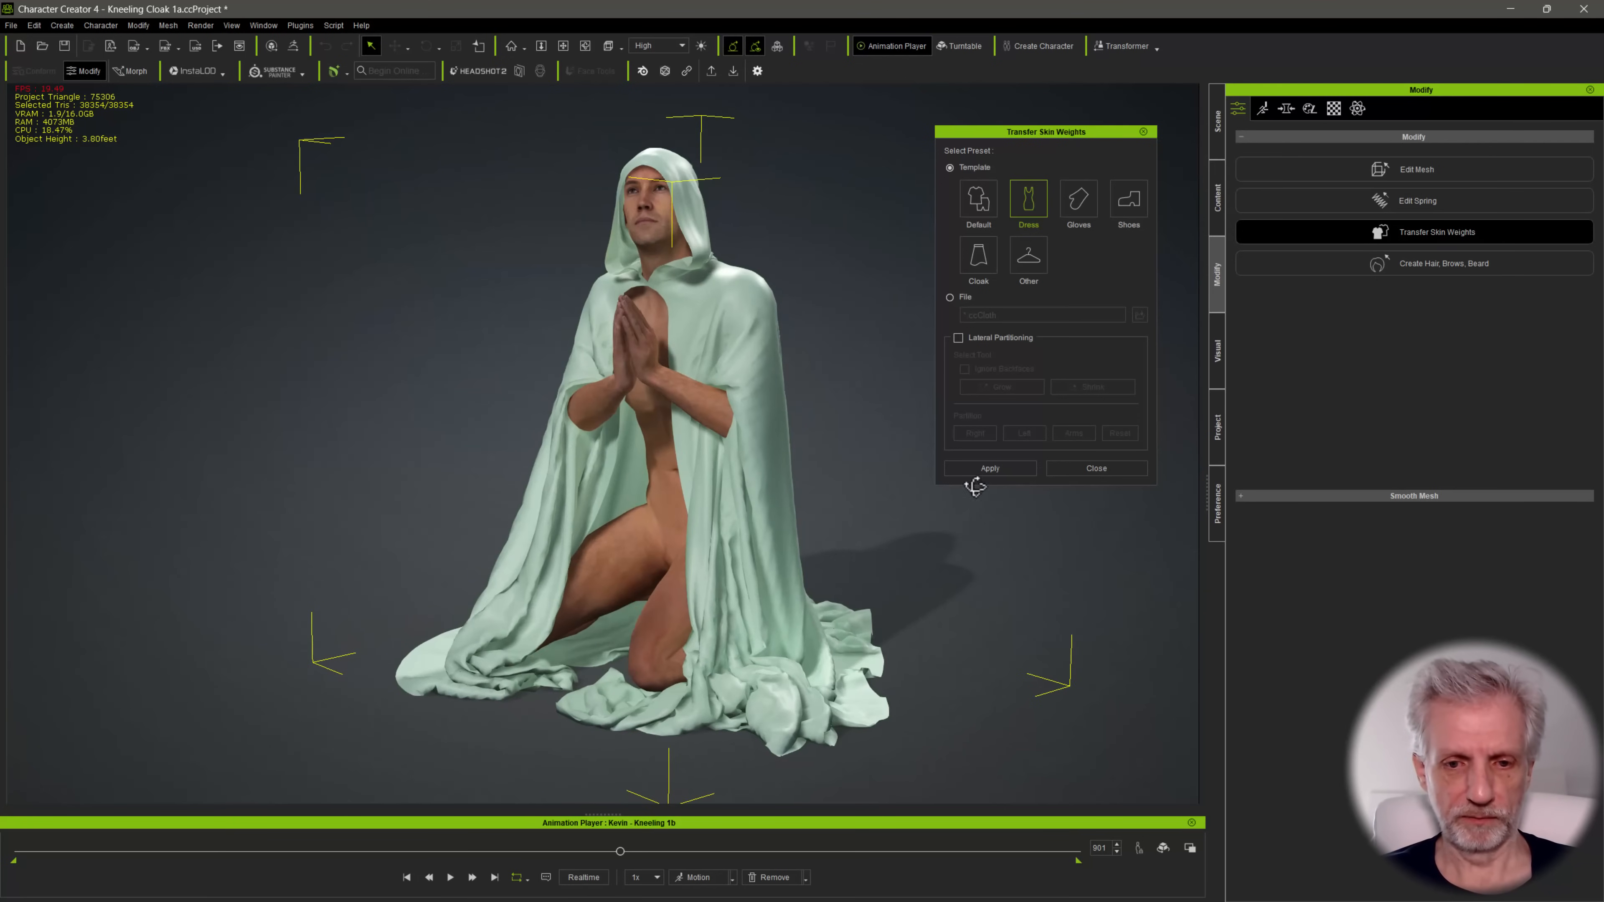
Preview the Lateral Partitioning zones on the cloak from the front, then turn the option off again
left_click(957, 339)
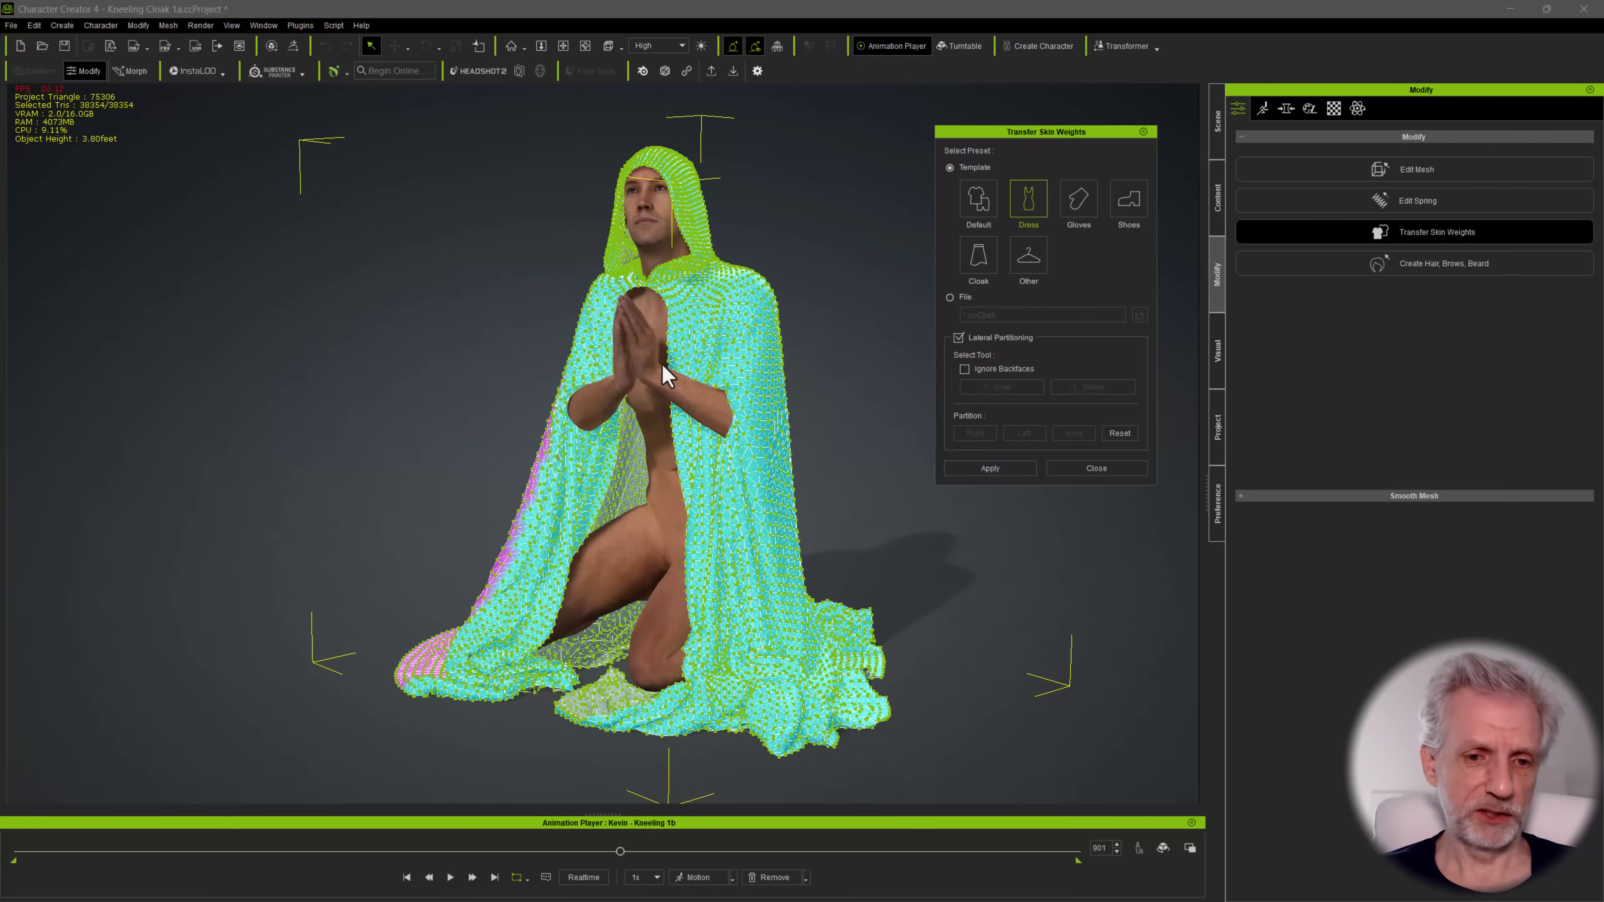
left_click_drag(662, 366, 714, 496, "alt")
left_click_drag(623, 436, 931, 309, "alt")
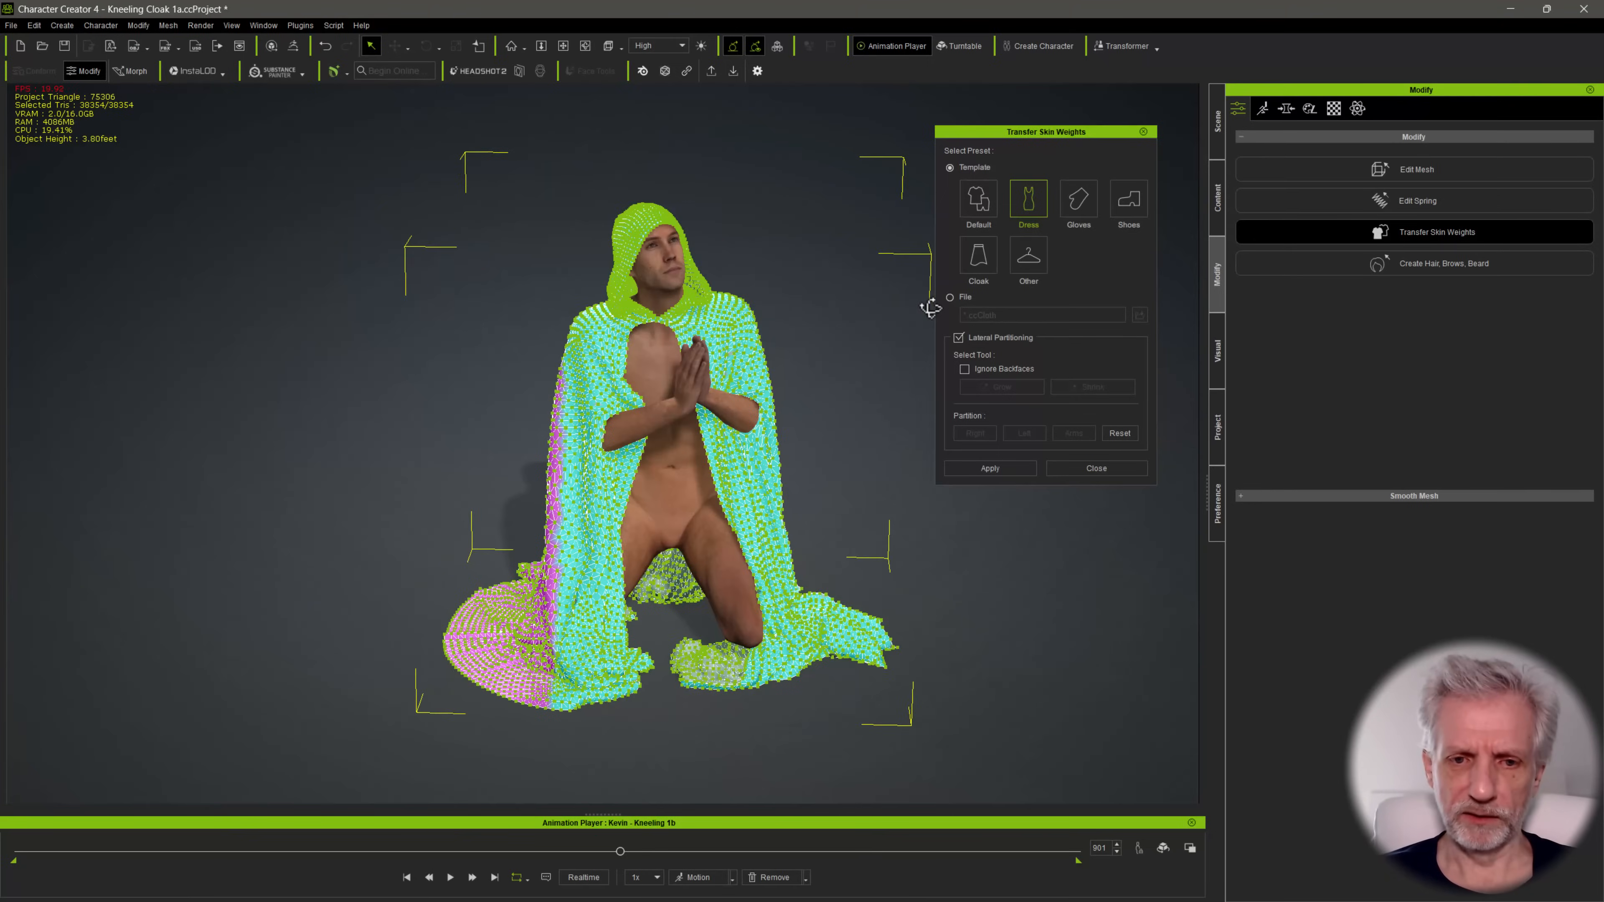
left_click(958, 338)
Apply the Dress skin weights to the cloak and close the transfer settings
left_click(990, 469)
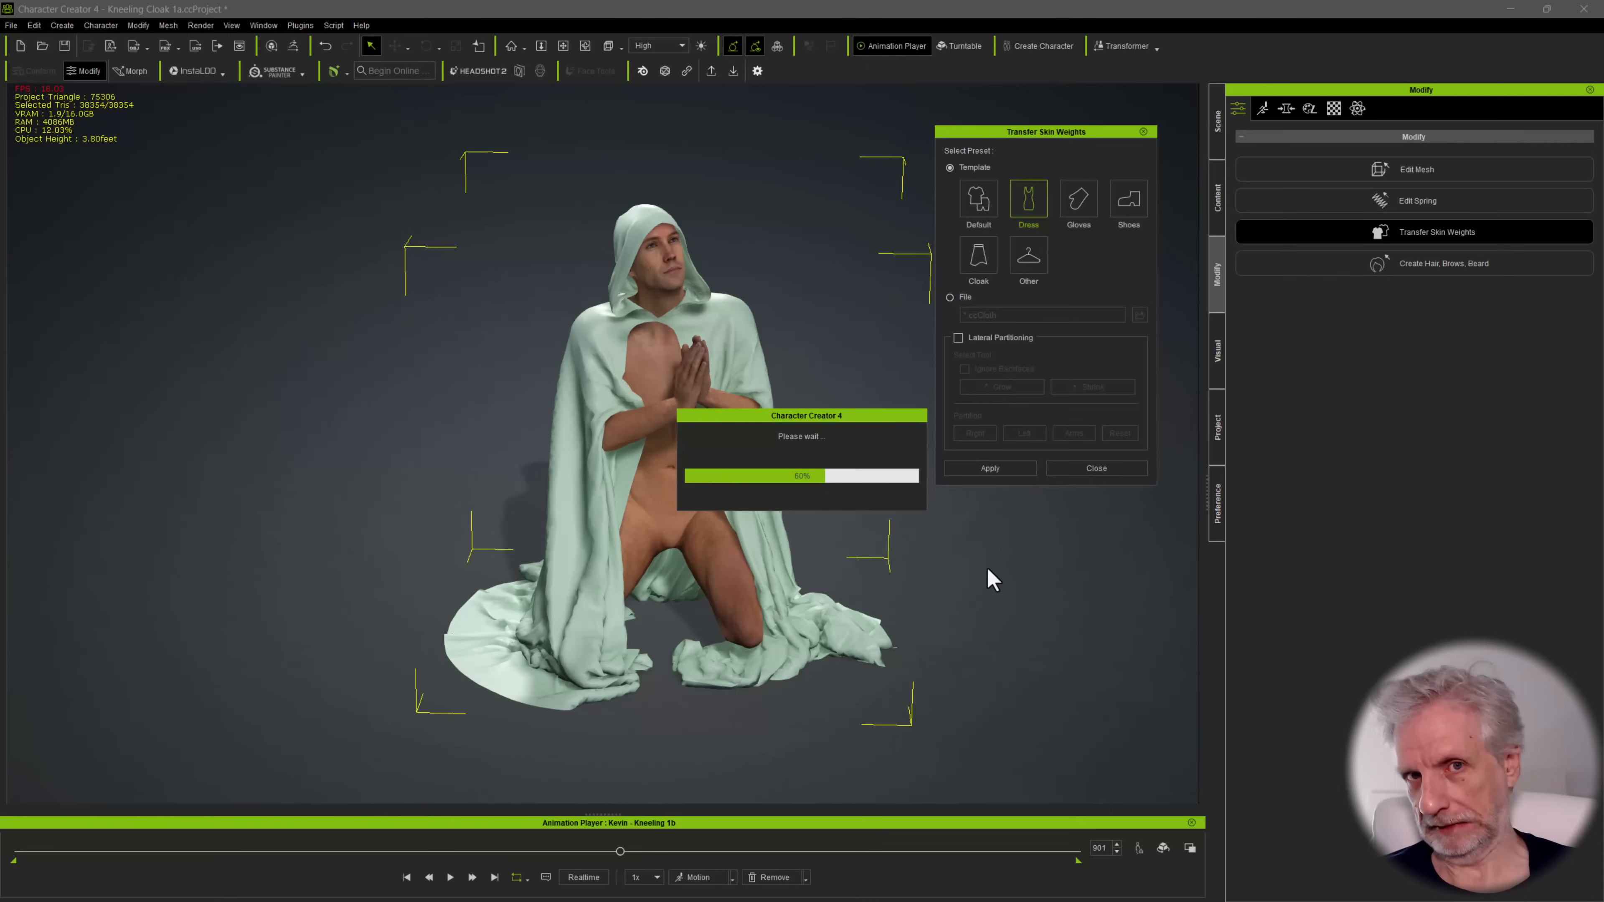
left_click(1112, 469)
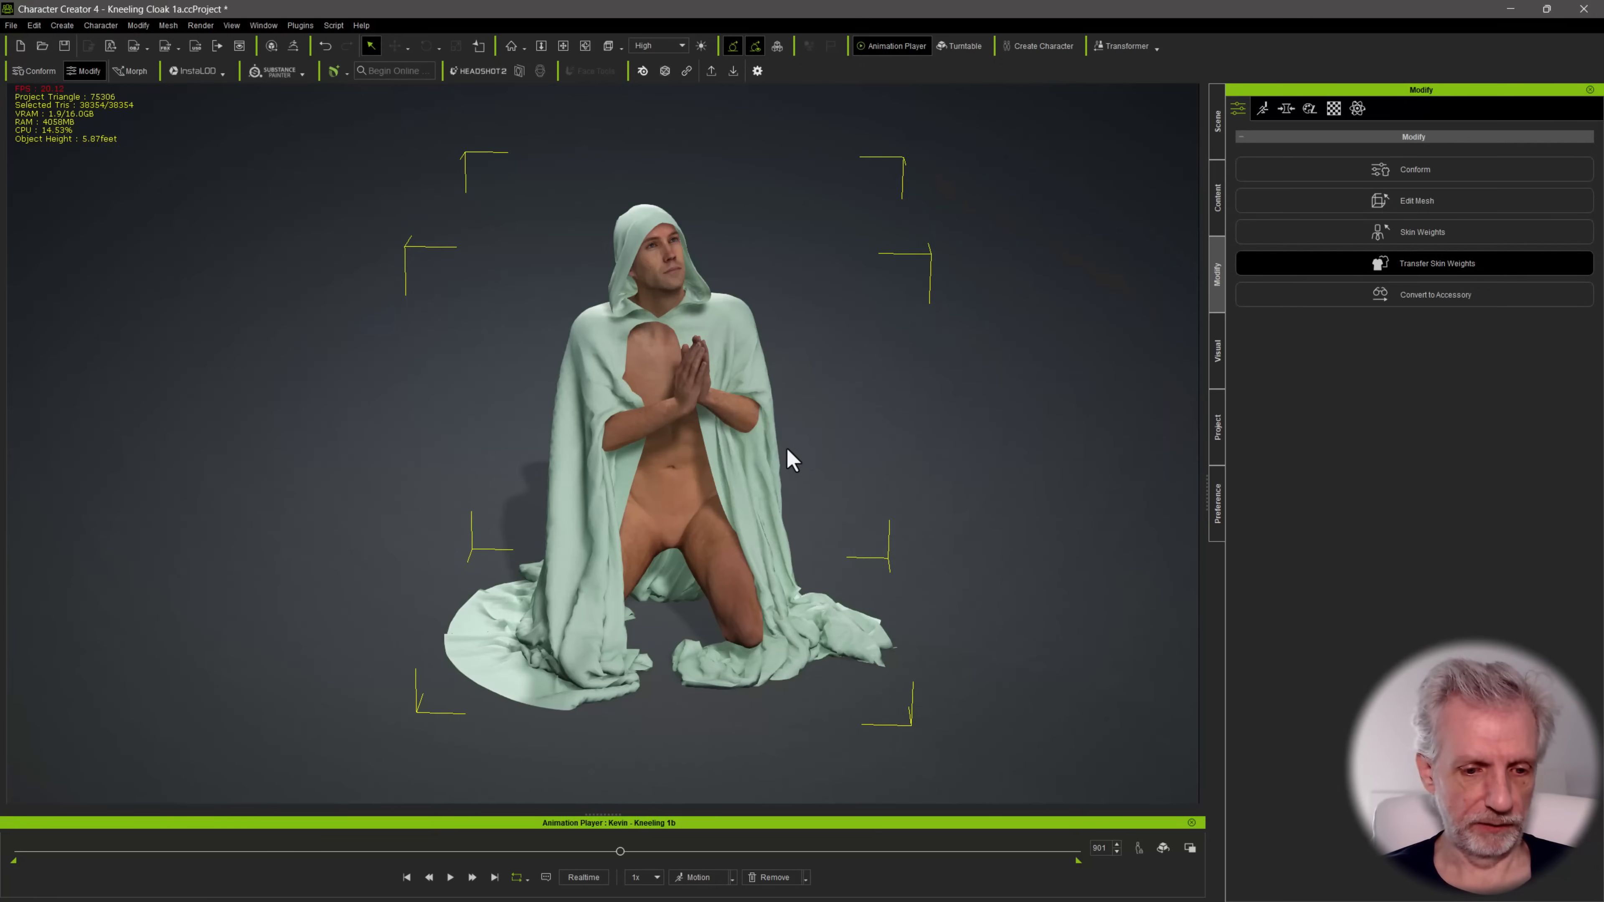
right_click_drag(792, 460, 607, 755)
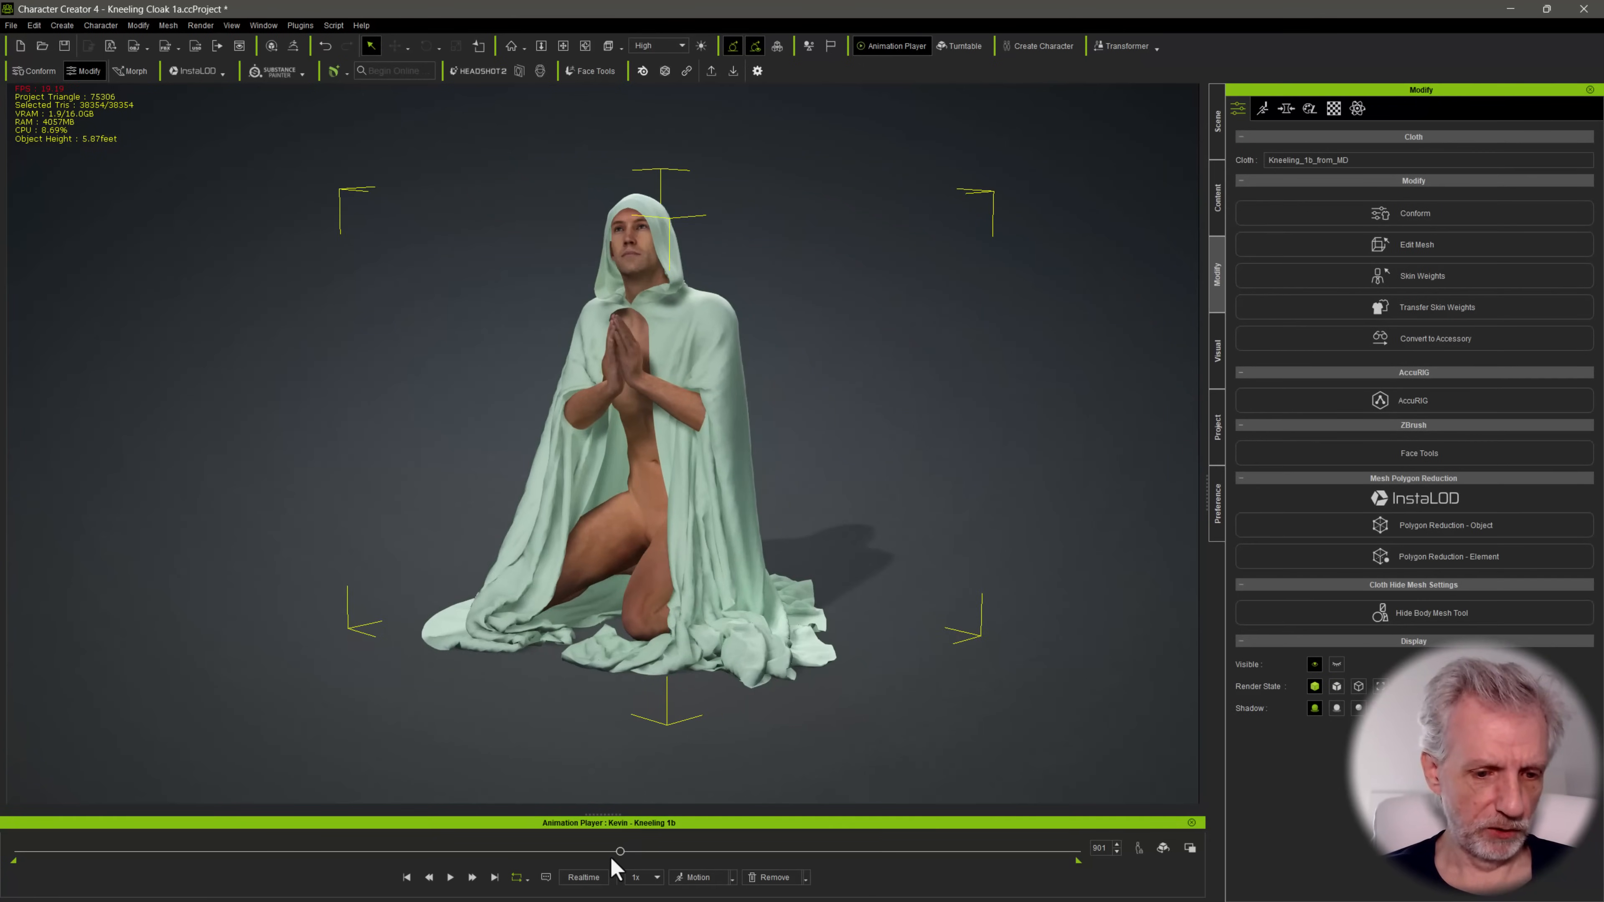
Check how the skinned cloak deforms in the raised-arms pose, from the front and from behind
left_click_drag(598, 863, 480, 850)
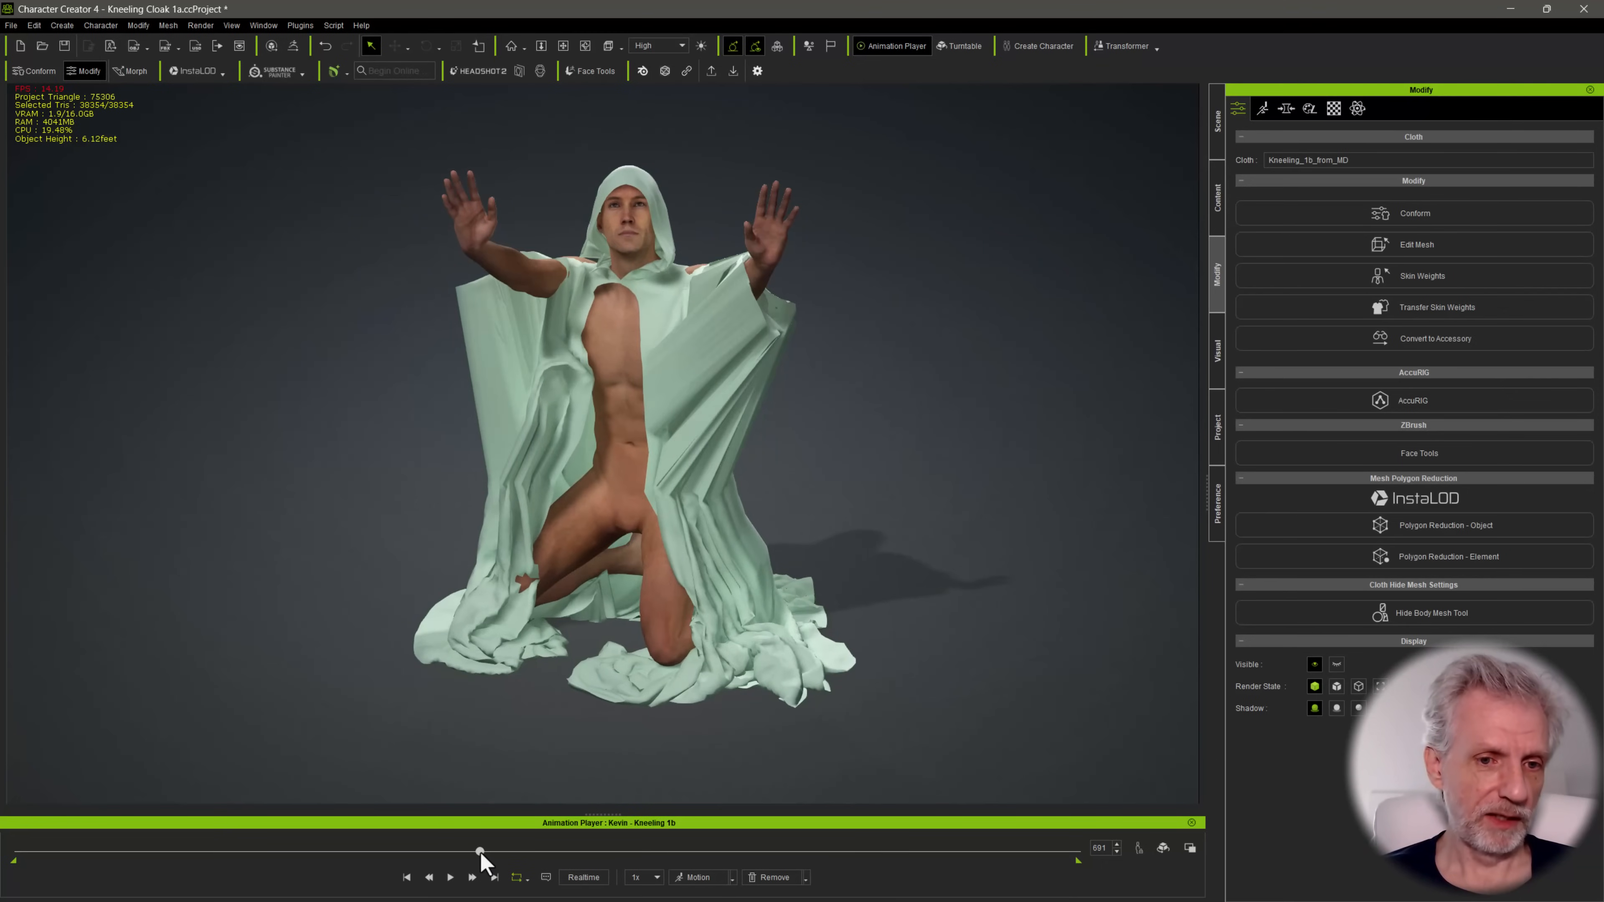
left_click_drag(597, 496, 536, 493, "alt")
right_click_drag(536, 493, 486, 610)
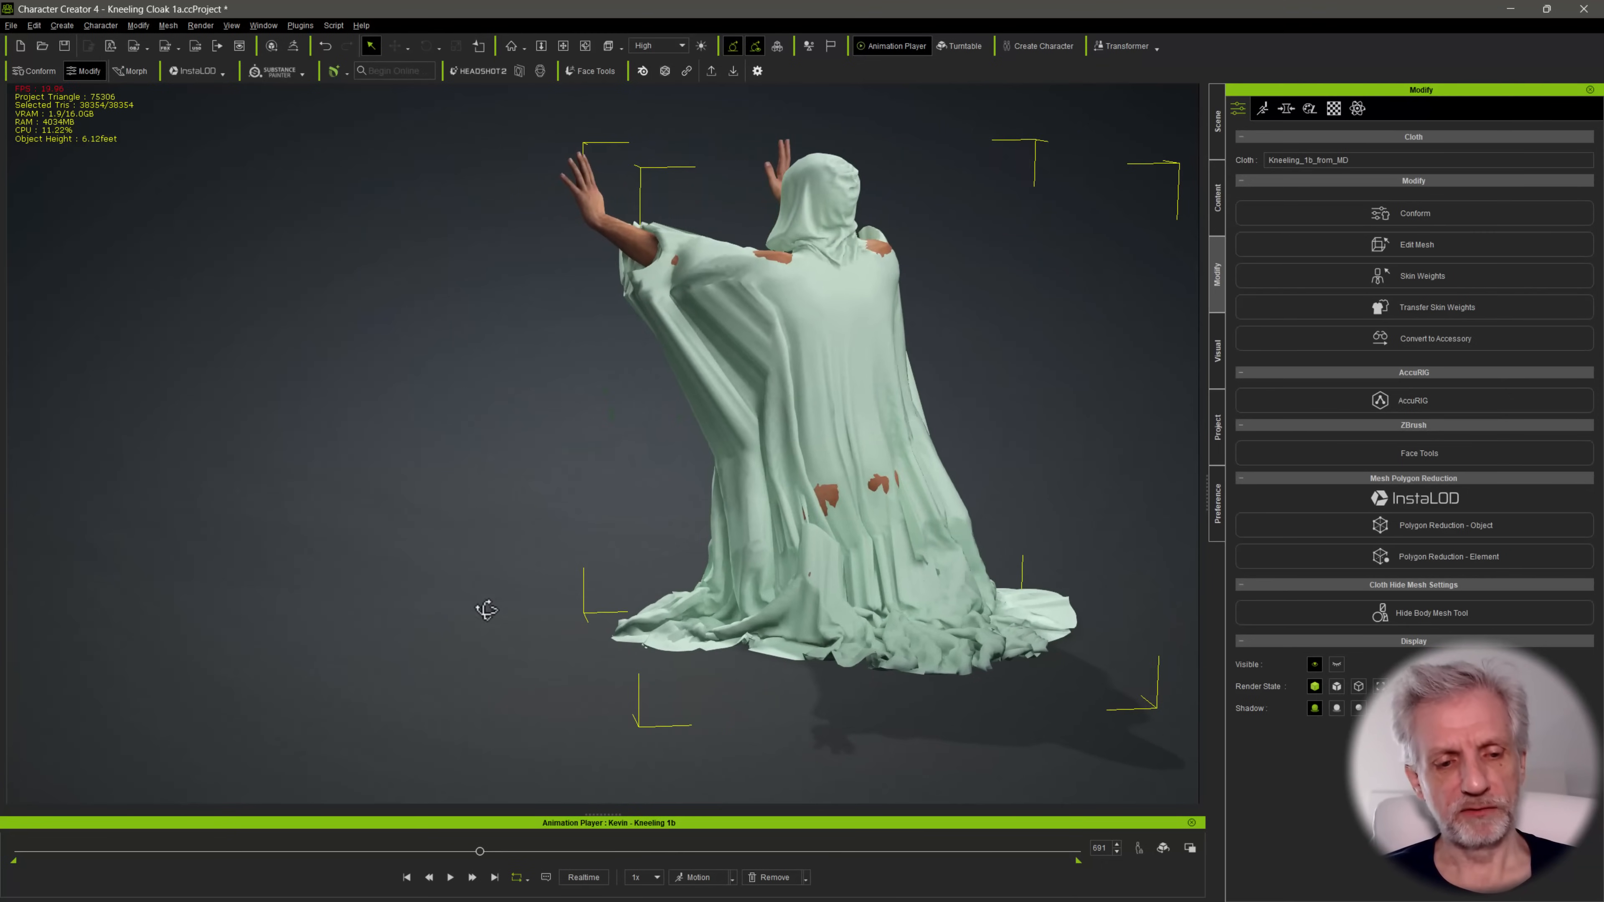
Move the animation to frame 1024 and examine the back of the cloak for body parts poking through
left_click_drag(478, 851, 523, 863)
left_click_drag(555, 867, 704, 849)
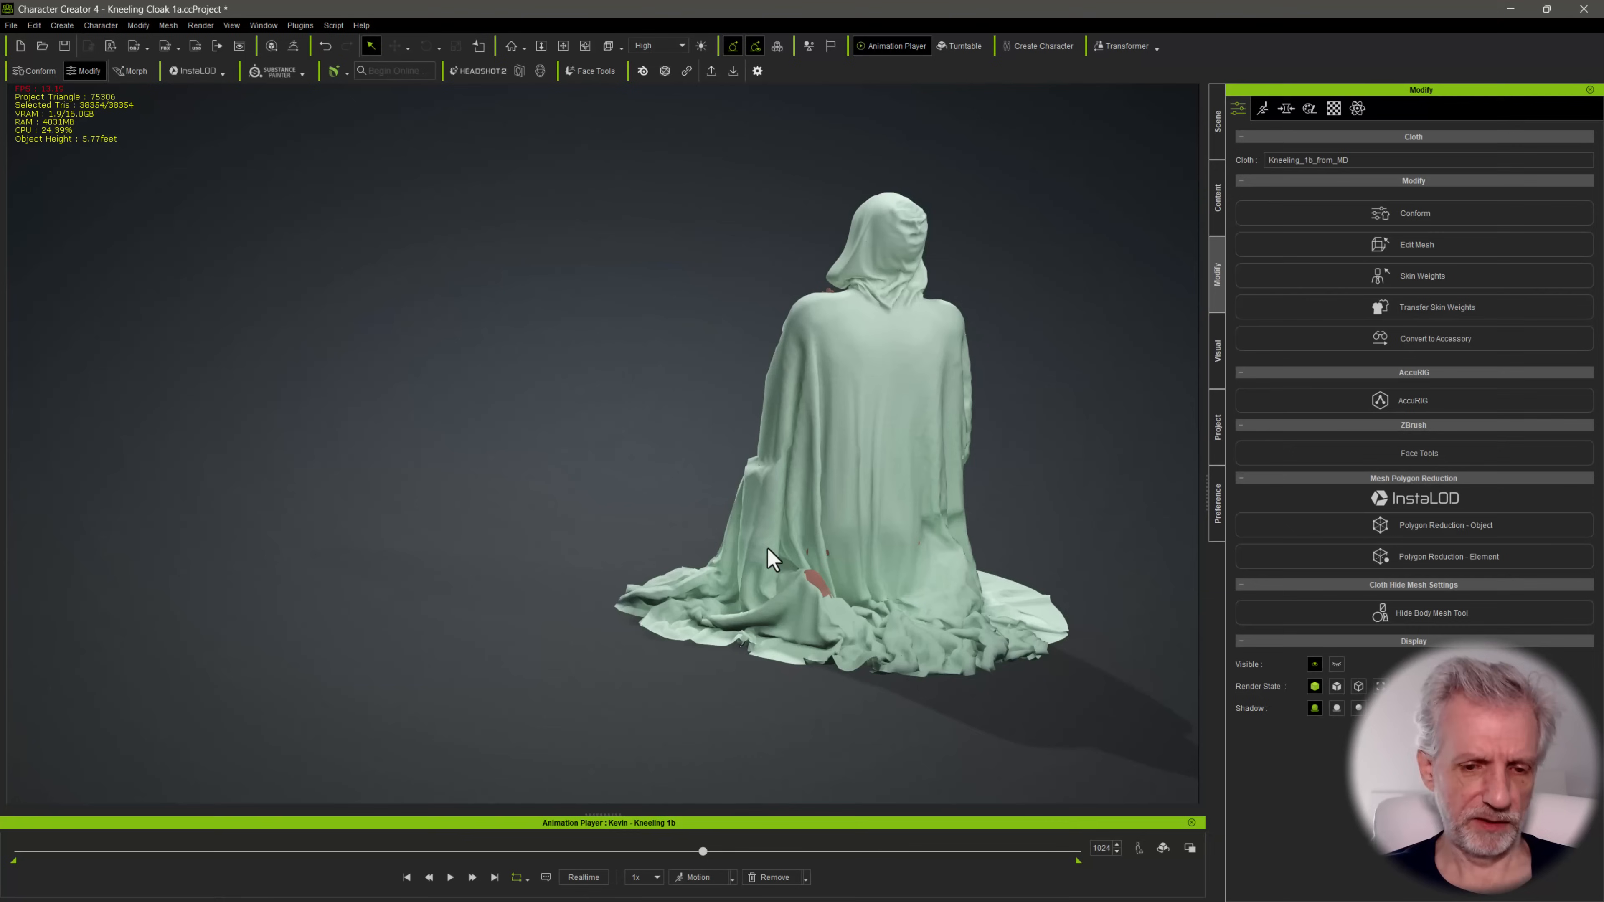
left_click_drag(767, 549, 731, 652, "alt")
middle_click_drag(769, 590, 666, 512, "alt")
right_click_drag(666, 513, 678, 445, "alt")
middle_click_drag(677, 445, 592, 453, "alt")
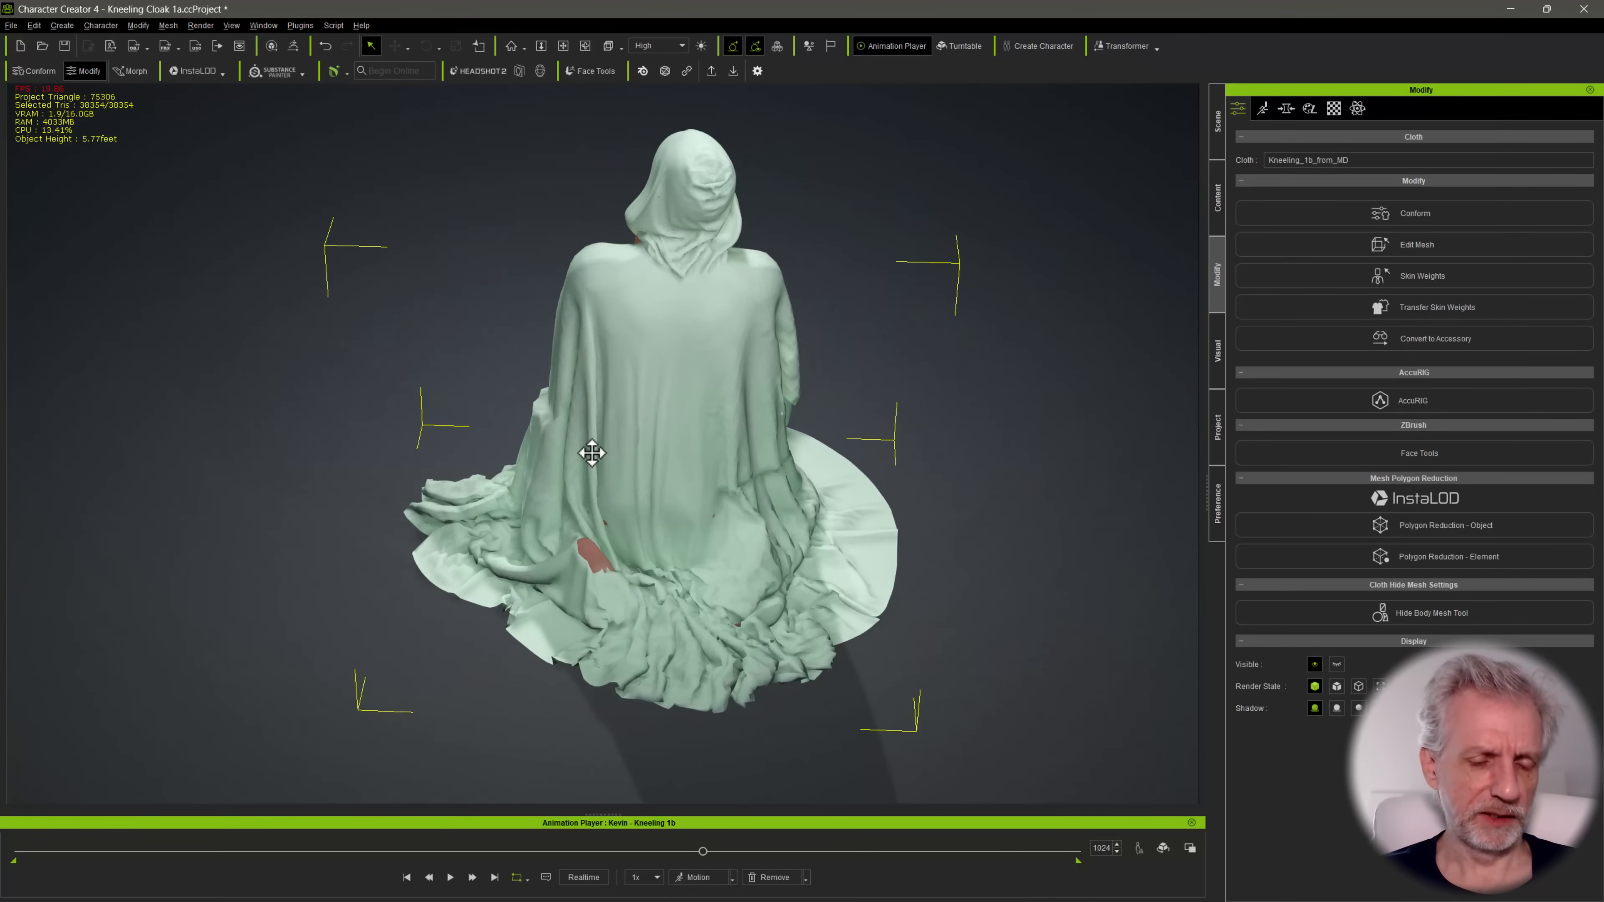
right_click_drag(591, 453, 605, 443, "alt")
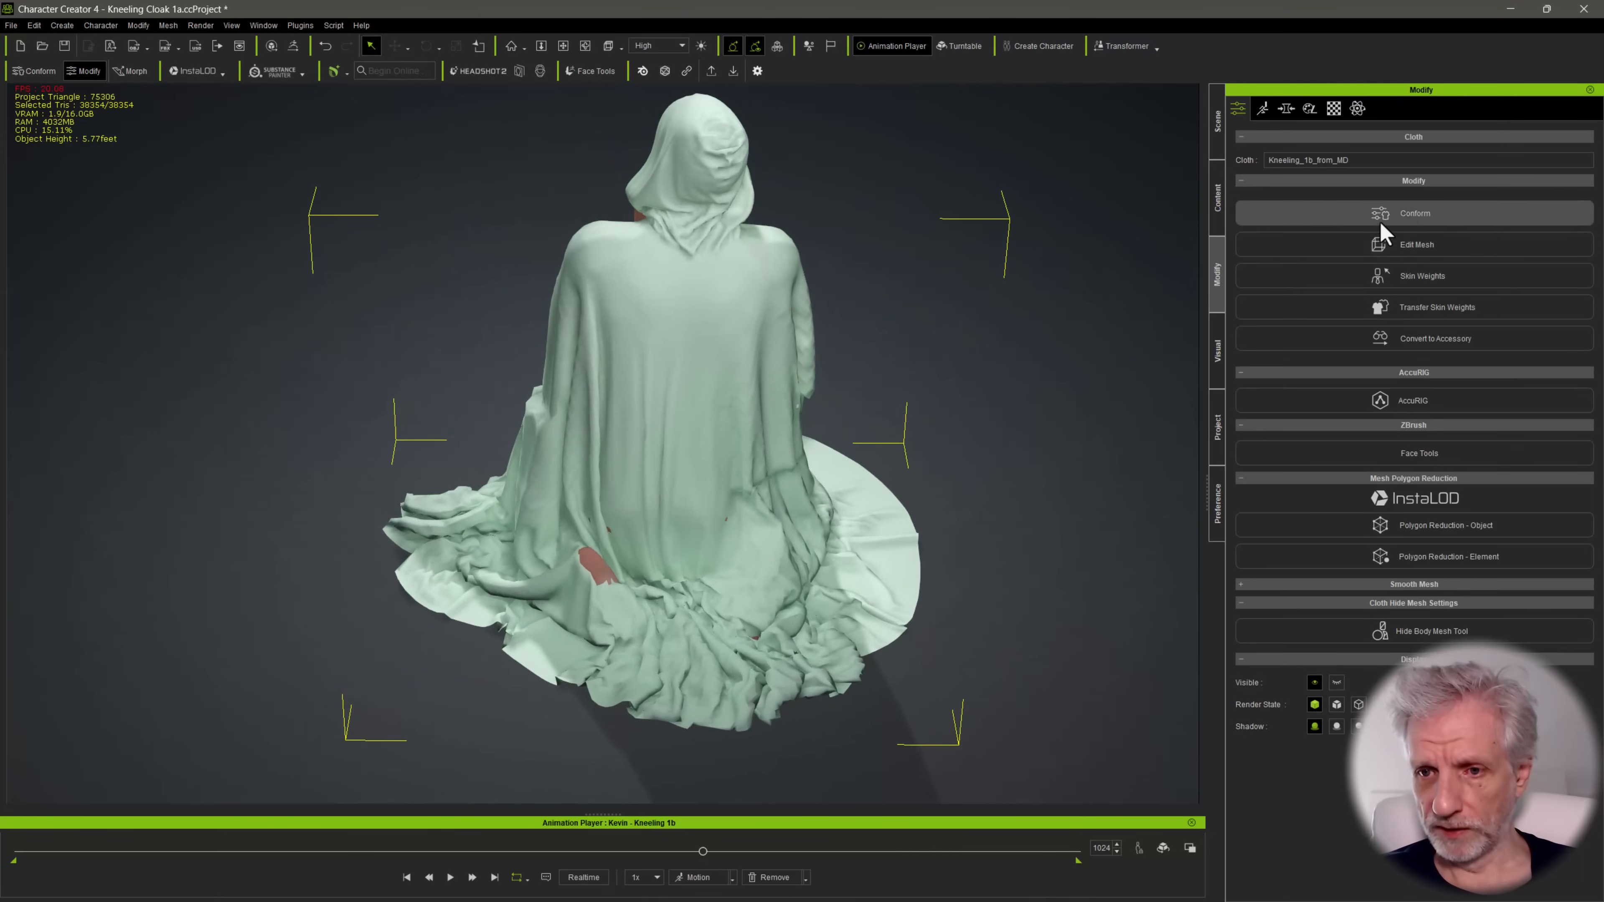
Put the cloak into Edit Mesh and switch to Sculpt mode for the area around the exposed foot
left_click(1380, 246)
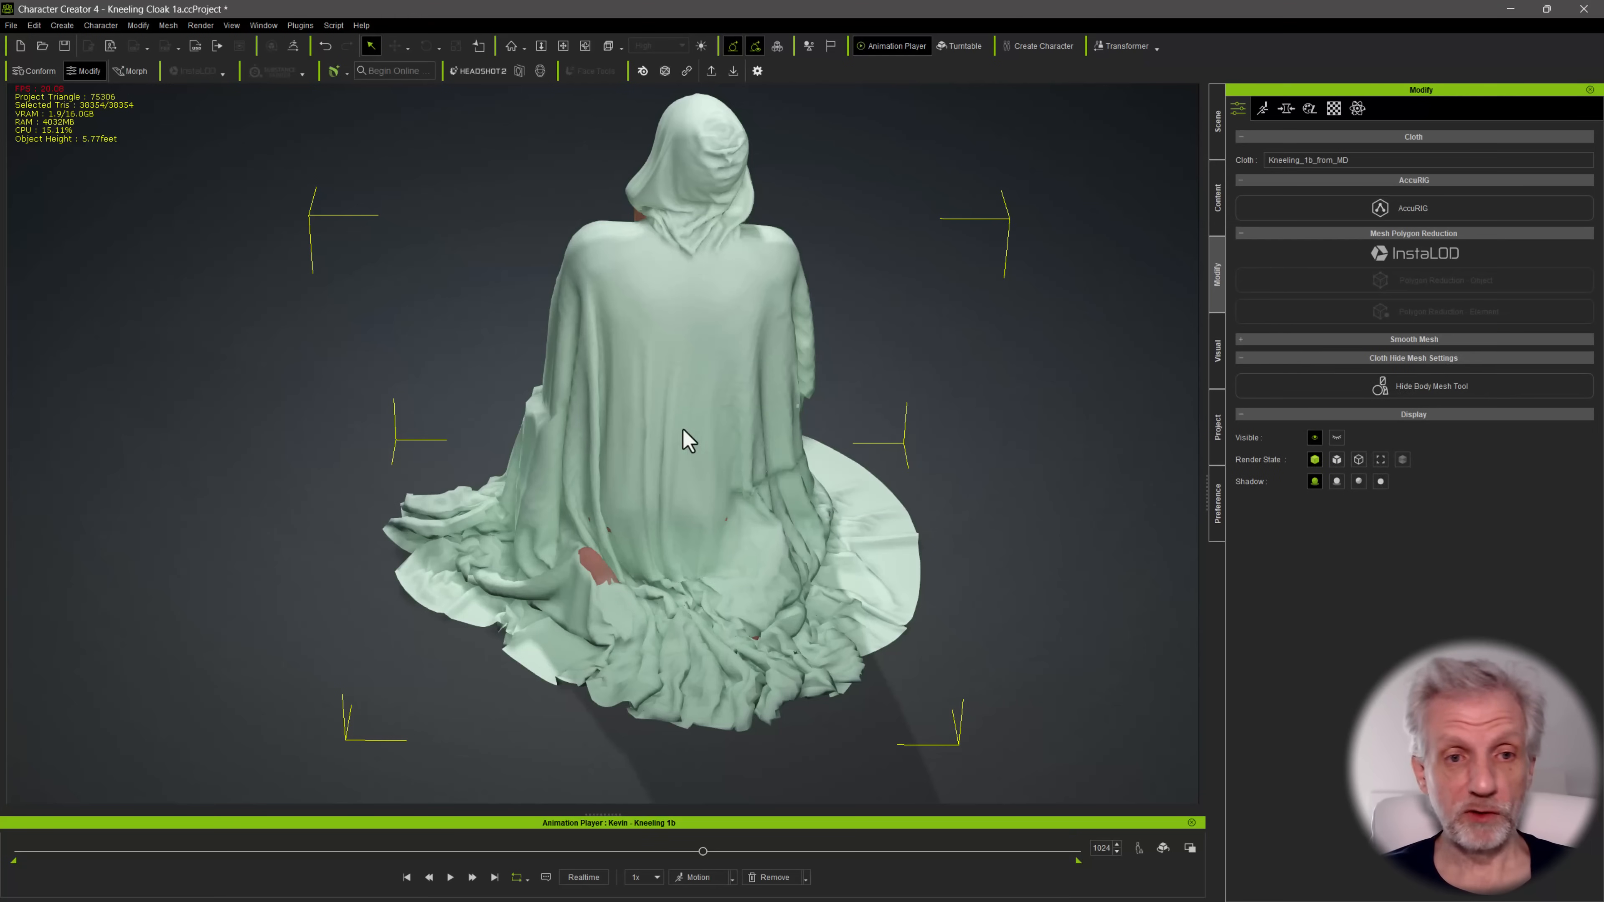
scroll(606, 409, "up", 4)
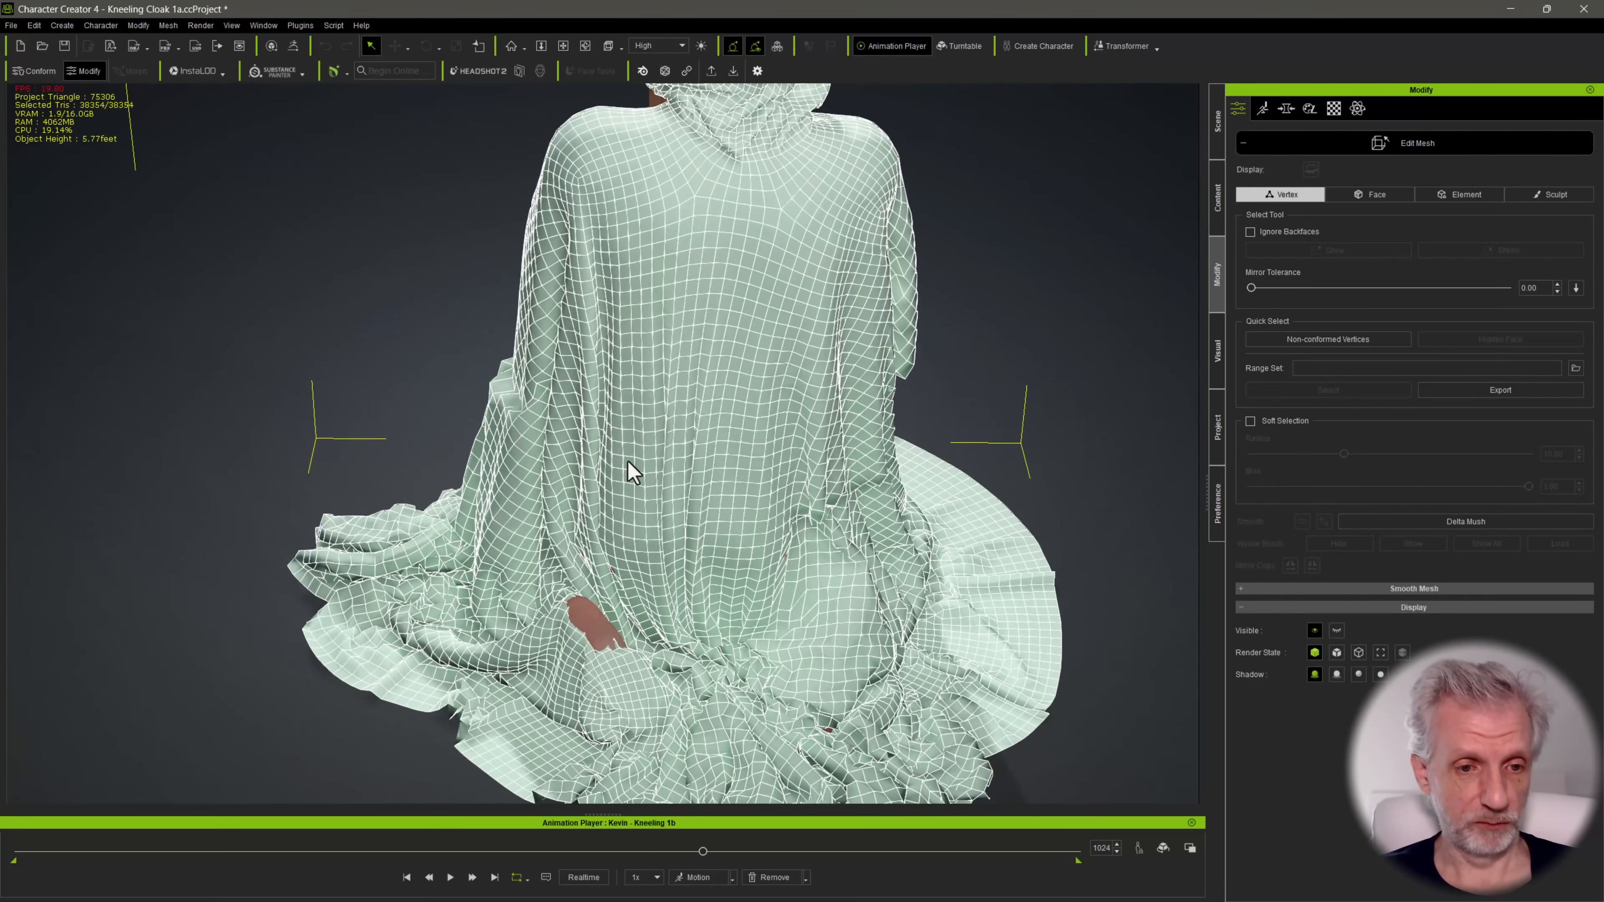
middle_click_drag(628, 461, 572, 372)
scroll(573, 373, "up", 1)
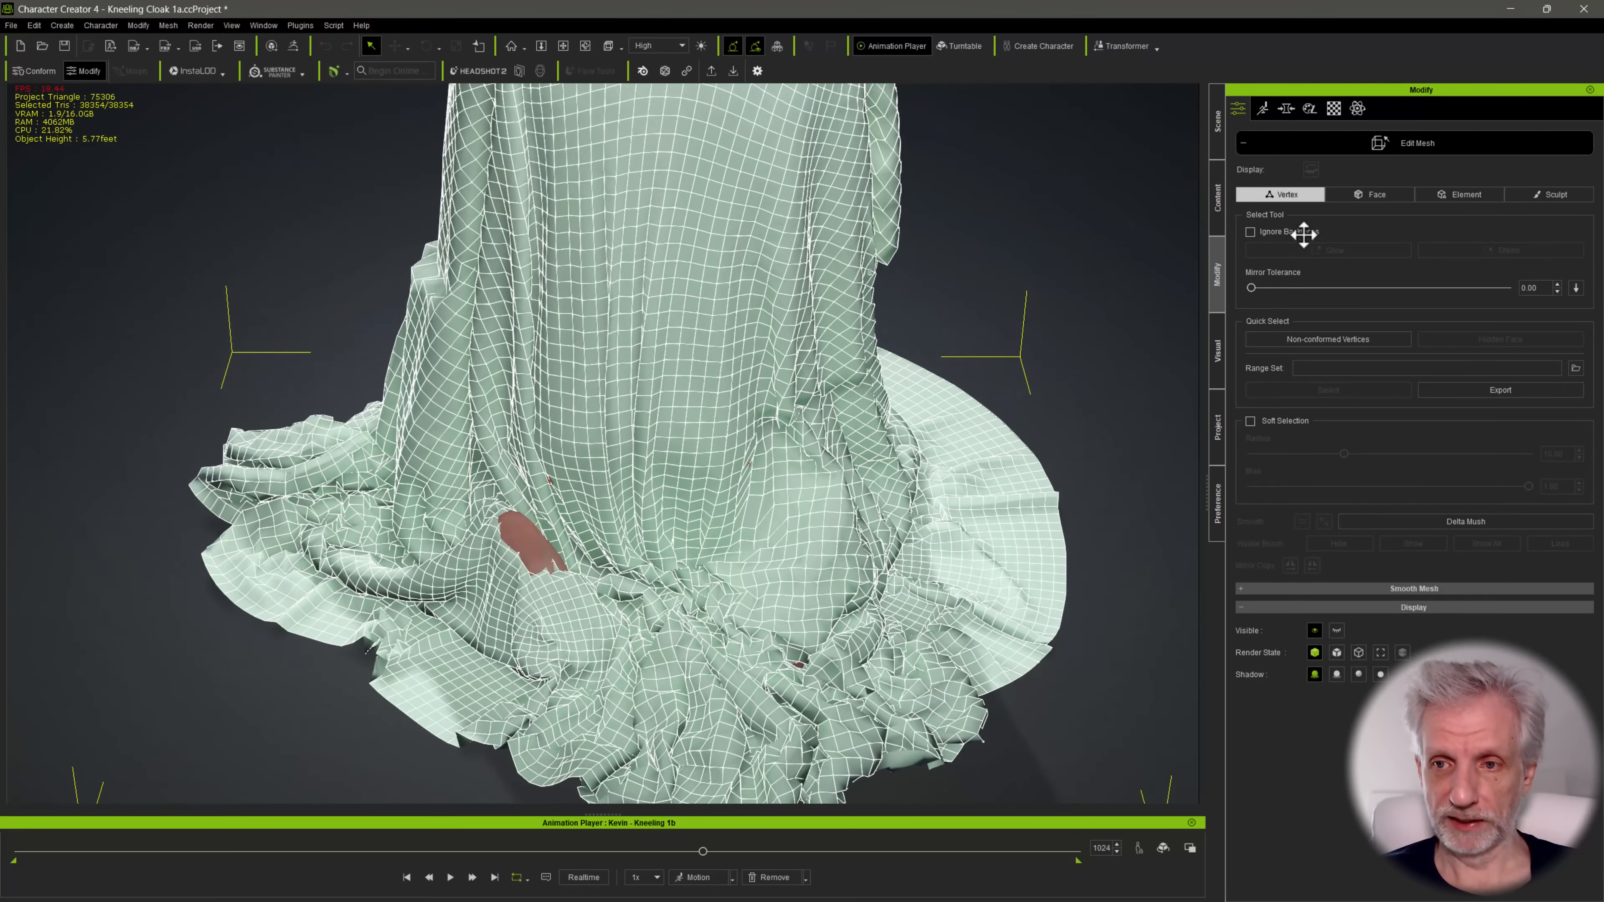
left_click(1542, 195)
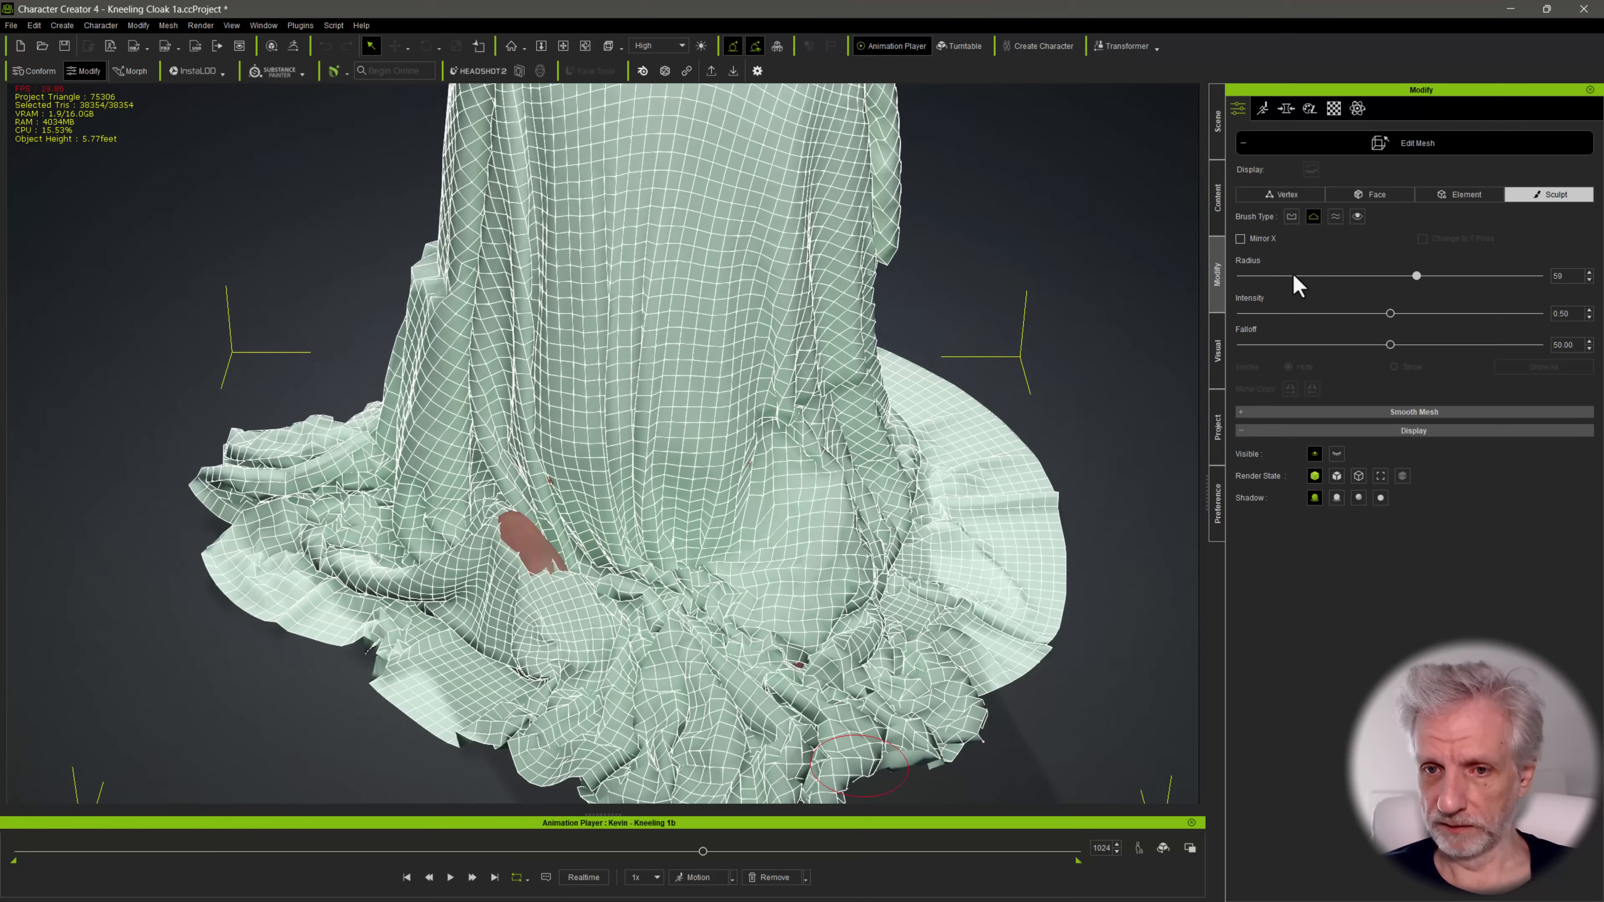
scroll(563, 572, "up", 1)
Inspect the cloak's mesh from the side, front and back for areas that need sculpting
mouse_move(529, 585)
left_mouse_down()
mouse_move(494, 541)
mouse_move(526, 588)
mouse_move(539, 493)
mouse_move(817, 428)
left_mouse_up()
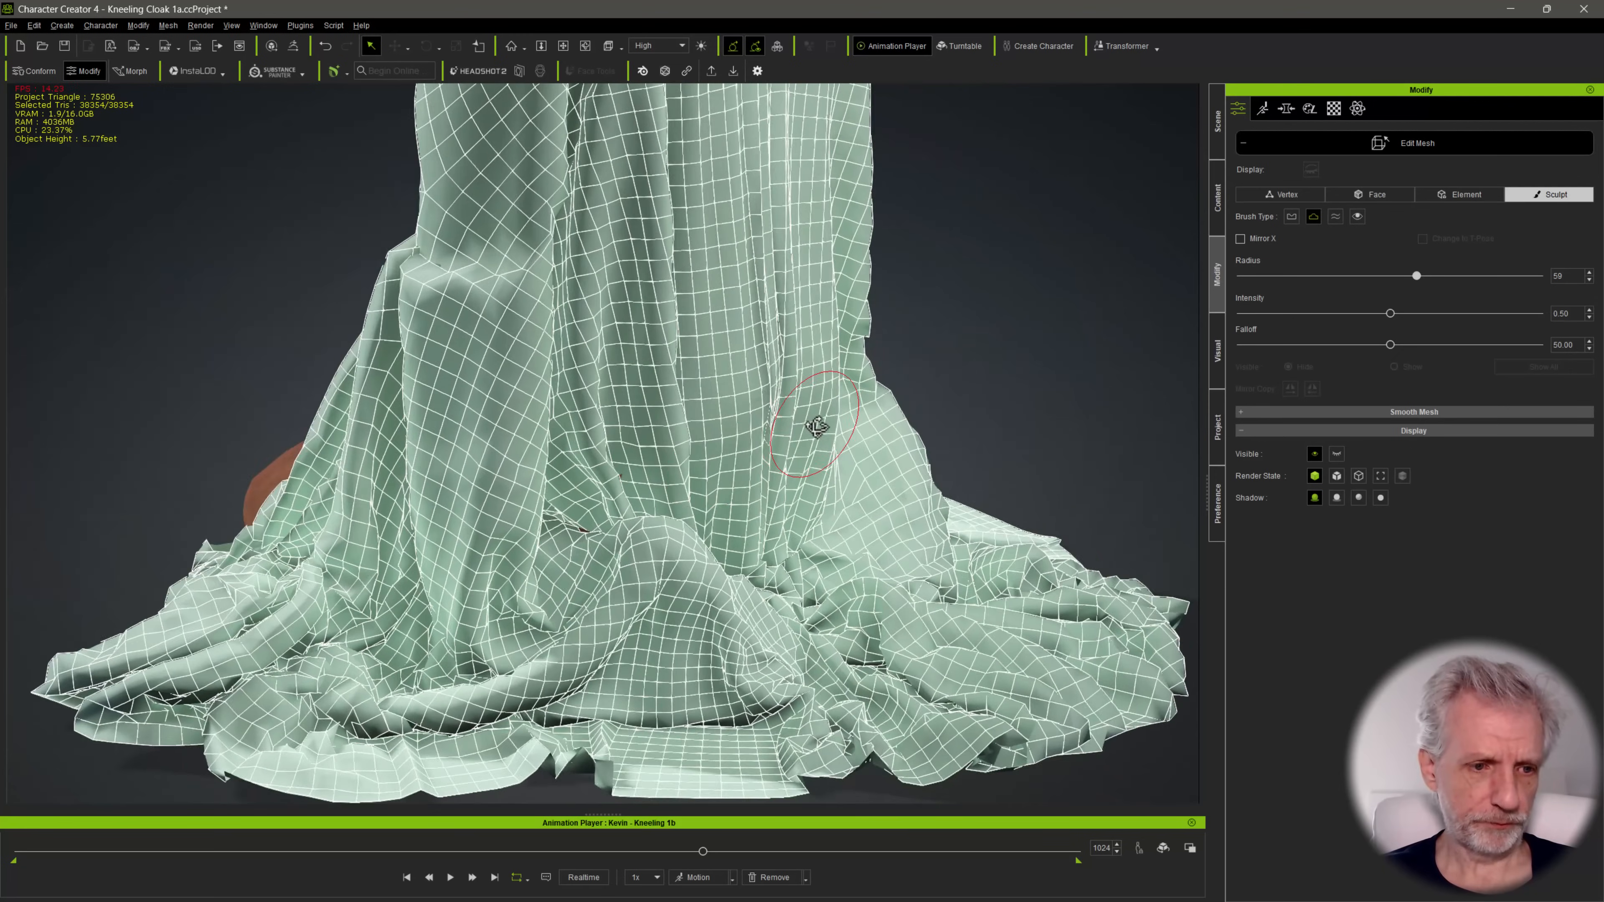
scroll(817, 428, "down", 1)
left_click_drag(716, 326, 977, 344, "alt")
mouse_move(675, 347)
left_mouse_down("shift")
mouse_move(634, 345)
mouse_move(637, 302)
mouse_move(744, 330)
mouse_move(785, 300)
left_mouse_up("shift")
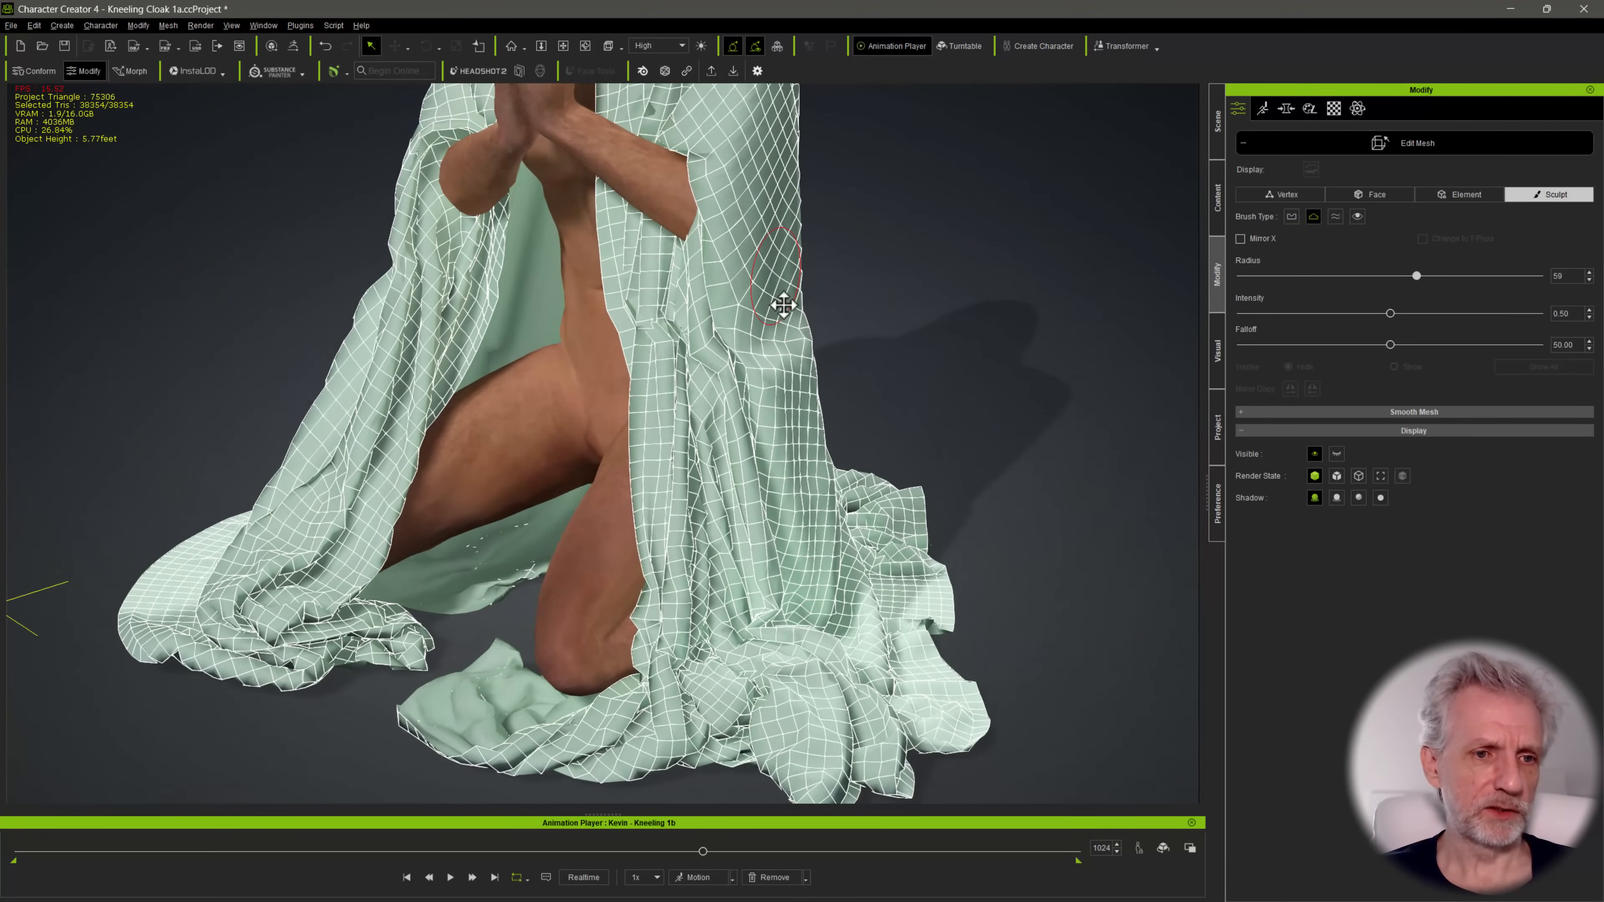
scroll(785, 302, "down", 2)
middle_click_drag(784, 302, 813, 415, "alt")
mouse_move(813, 415)
left_mouse_down("alt")
mouse_move(859, 364)
mouse_move(968, 355)
left_mouse_up("alt")
left_click_drag(693, 342, 909, 320, "alt")
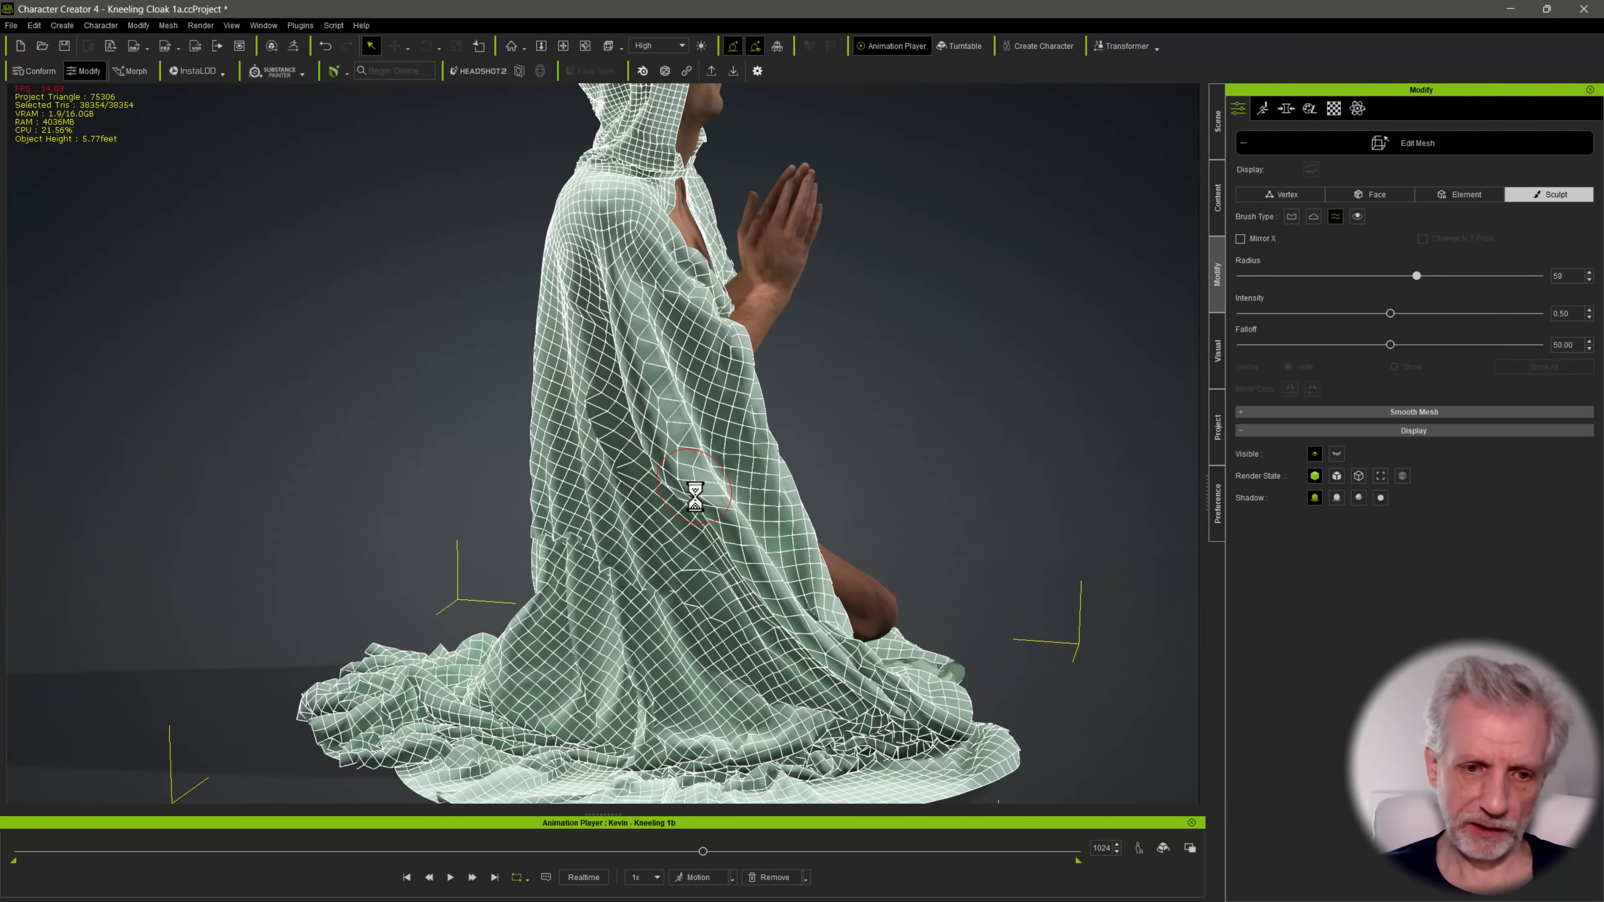
mouse_move(559, 445)
left_mouse_down("alt")
mouse_move(818, 568)
mouse_move(476, 531)
left_mouse_up("alt")
scroll(488, 509, "down", 4)
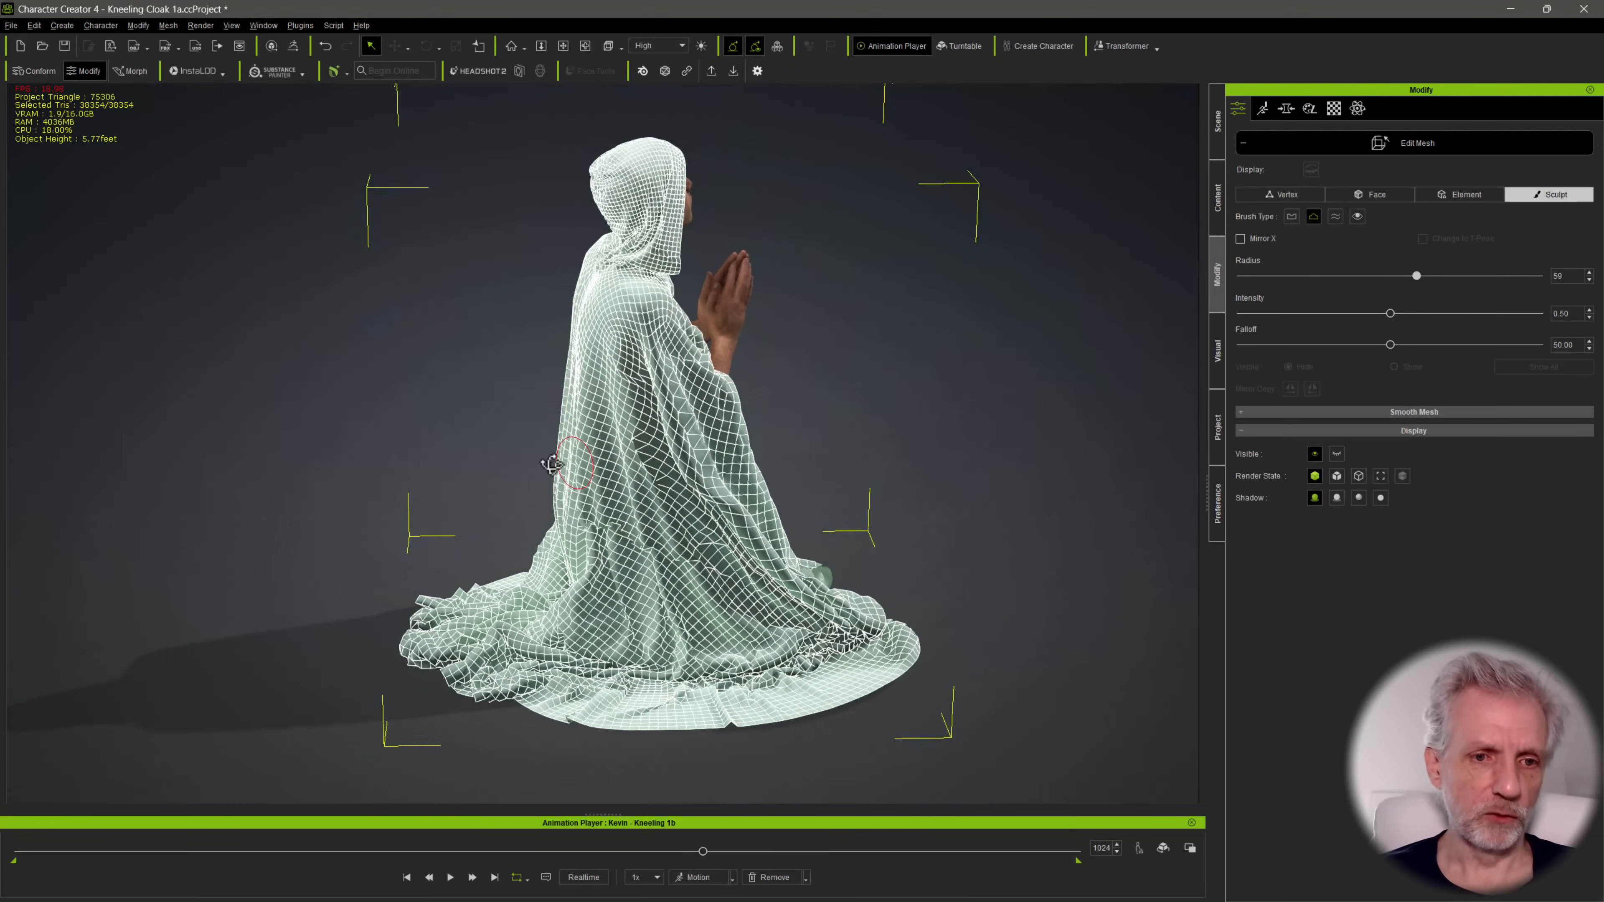
left_click_drag(707, 407, 322, 417, "alt")
left_click_drag(644, 459, 527, 538, "alt")
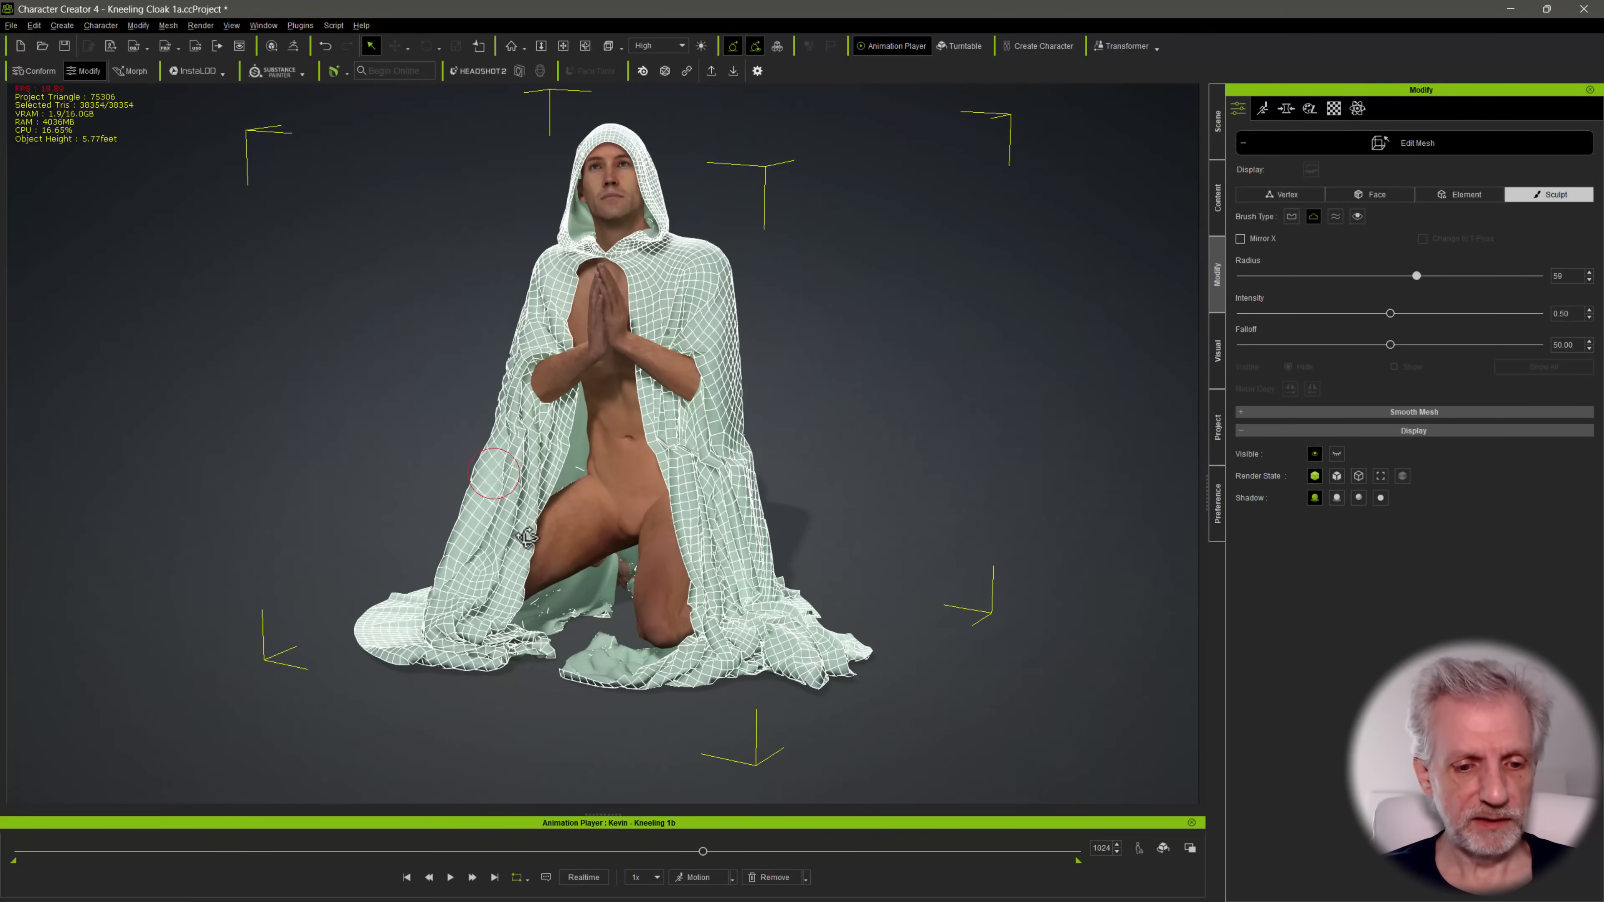
Move the animation to frame 844 and smooth the stretched folds on the lower back of the cloak
left_click_drag(703, 851, 582, 861)
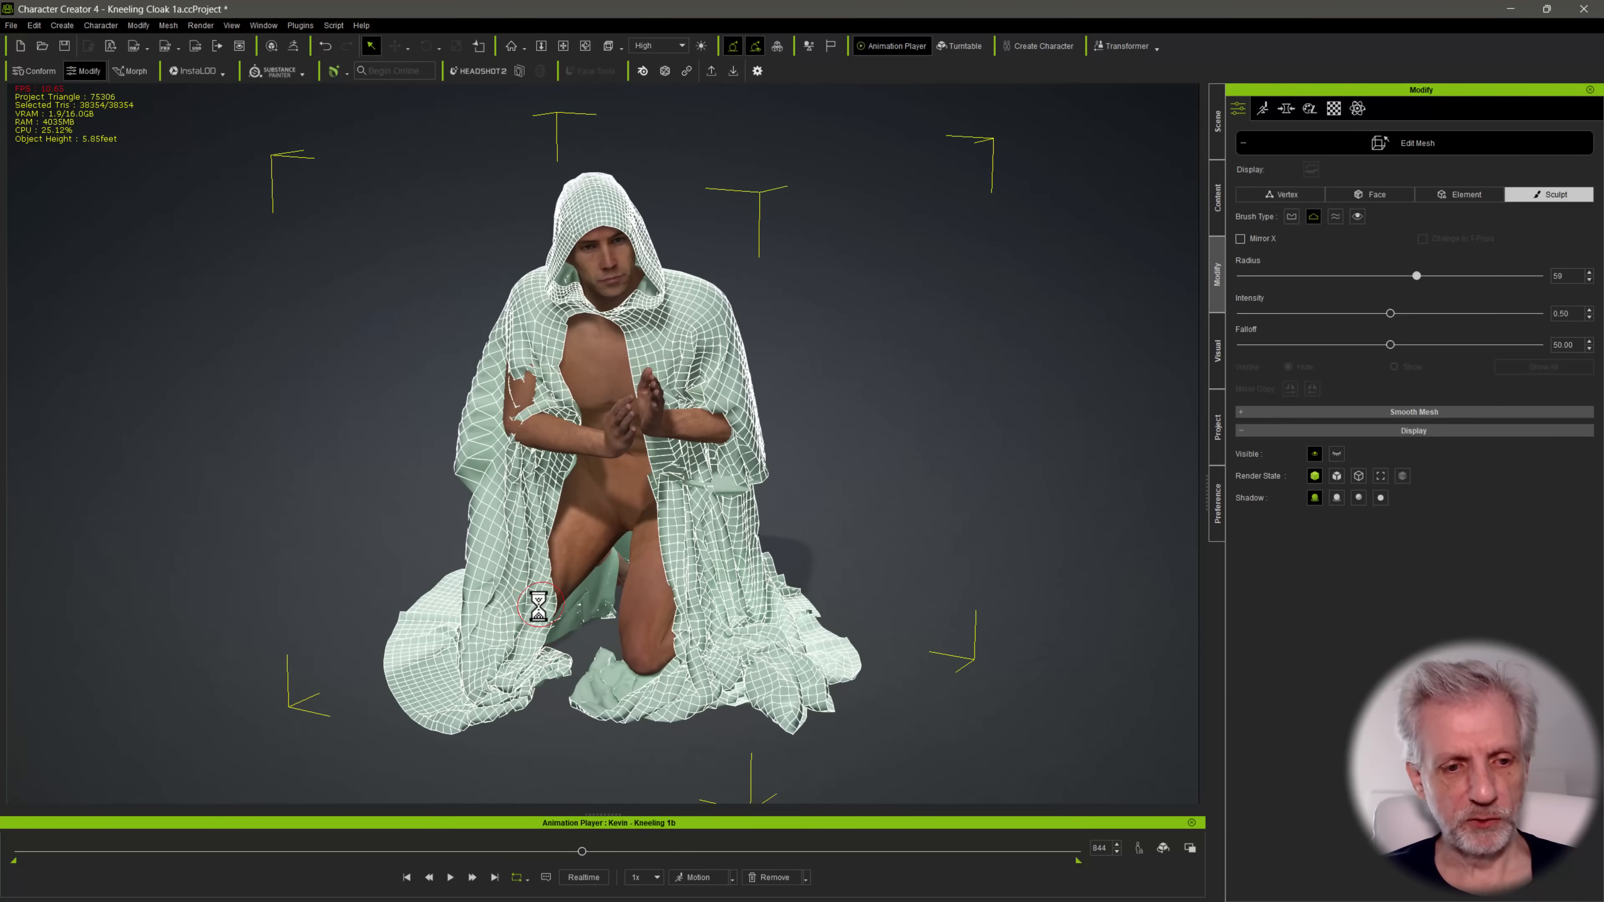
left_click_drag(594, 611, 68, 620, "alt")
left_click_drag(475, 585, 467, 578, "alt")
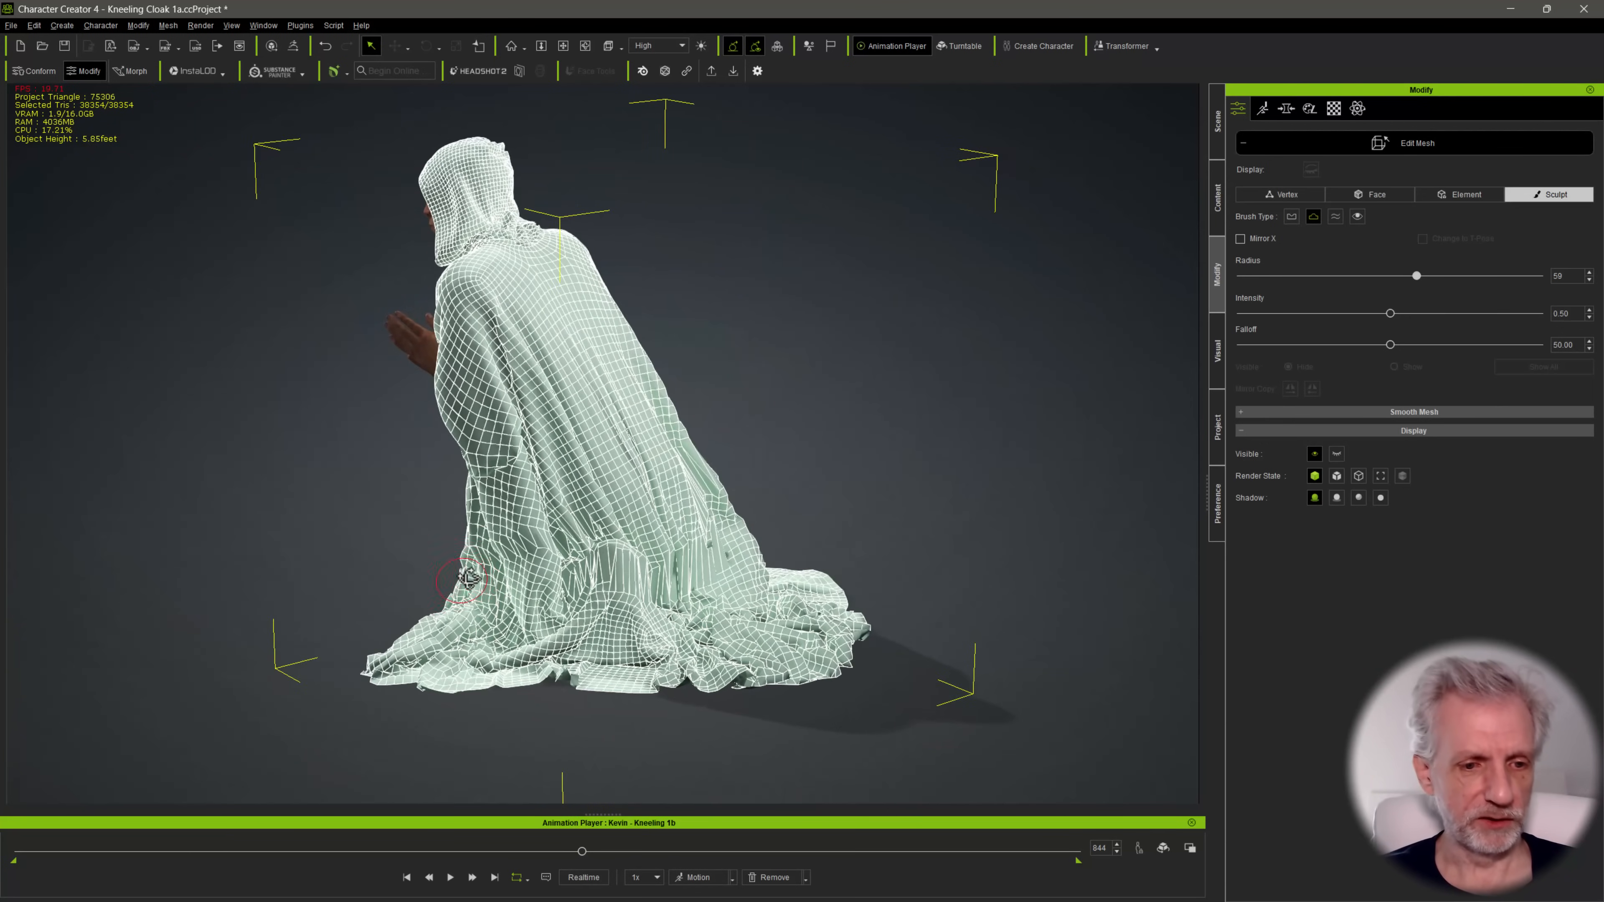
left_click_drag(713, 554, 580, 567, "alt")
key("shift")
mouse_move(680, 603)
left_mouse_down("shift")
mouse_move(681, 562)
mouse_move(606, 607)
mouse_move(548, 559)
mouse_move(581, 588)
left_mouse_up("shift")
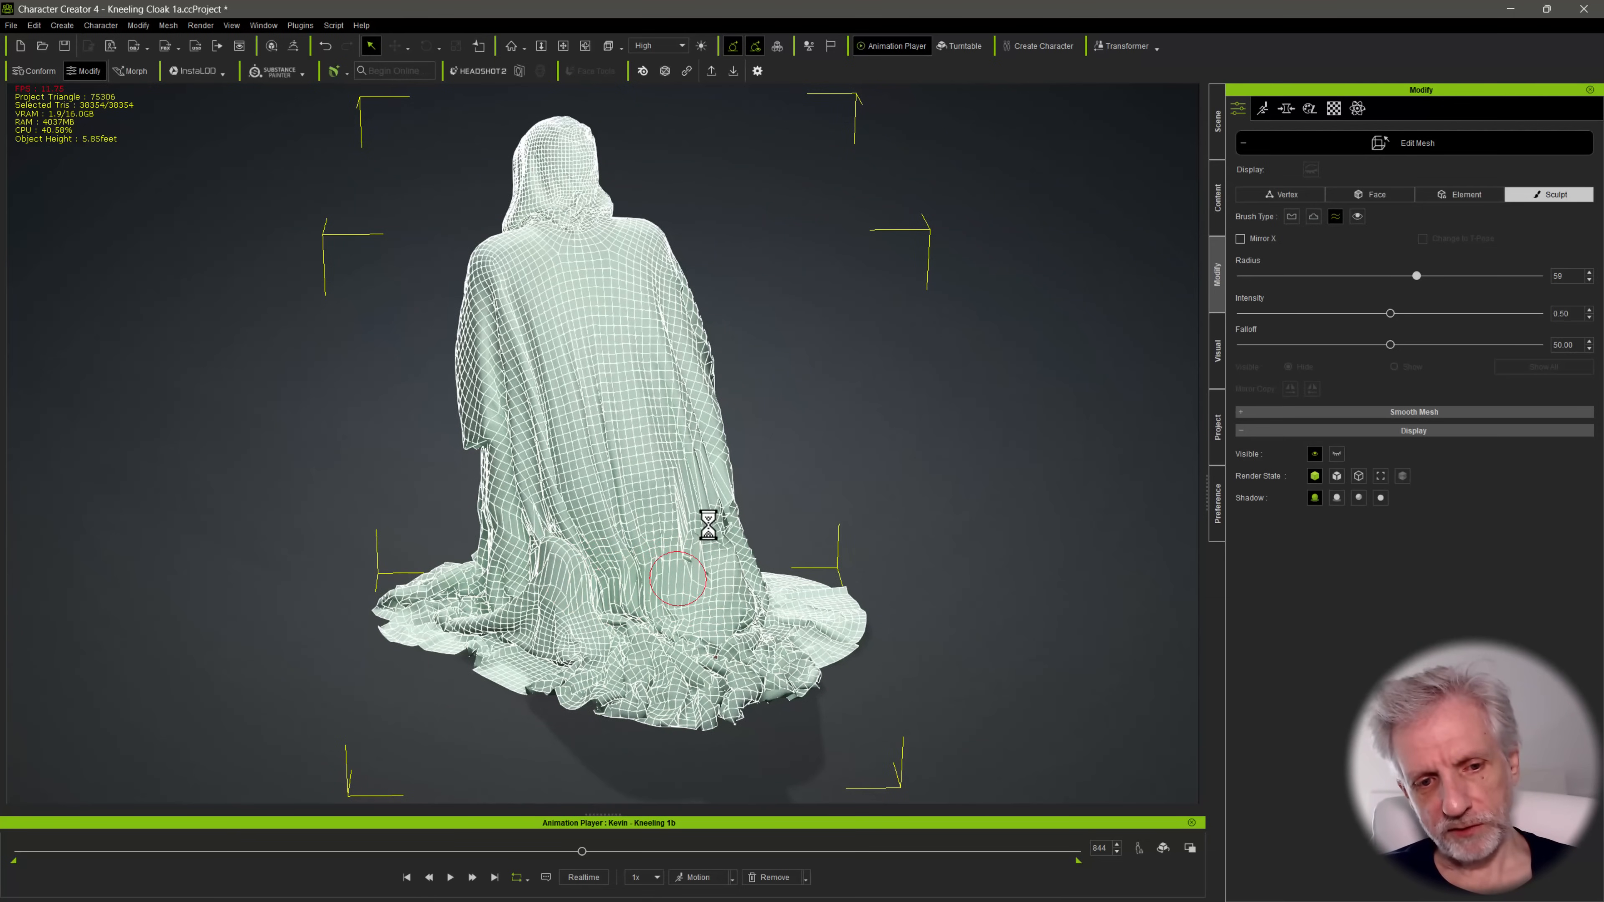
Sculpt the side of the cloak at frame 844 so it covers the elbow and upper arm poking through
mouse_move(725, 539)
left_mouse_down("alt")
mouse_move(709, 573)
mouse_move(655, 595)
mouse_move(622, 524)
left_mouse_up("alt")
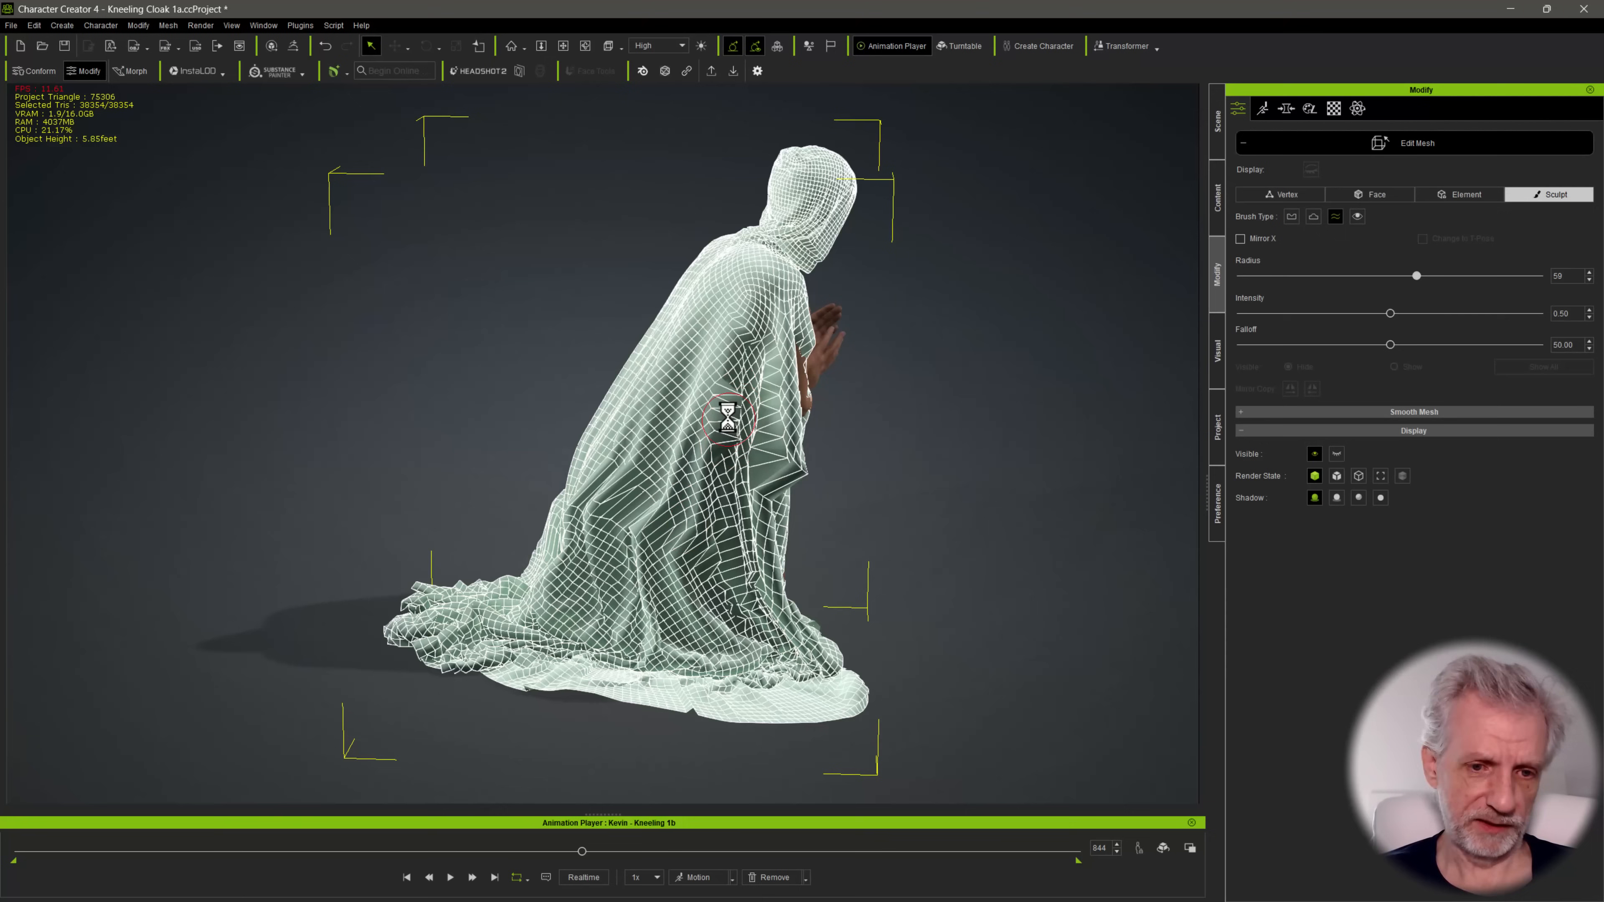
mouse_move(727, 437)
left_mouse_down("alt")
mouse_move(614, 477)
mouse_move(706, 486)
left_mouse_up("alt")
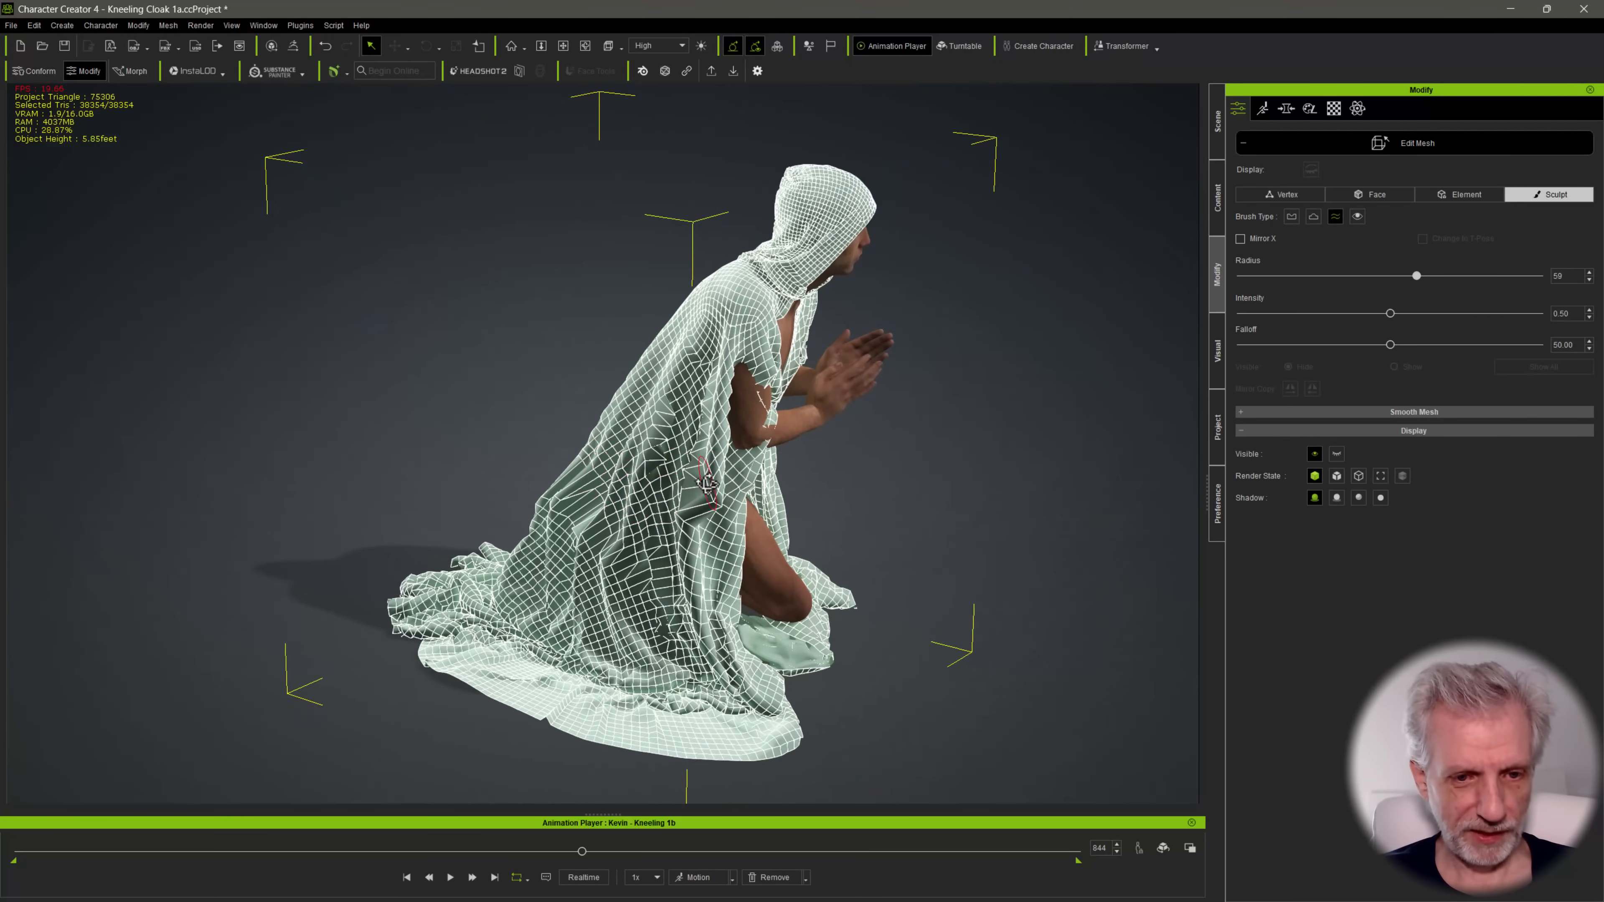
mouse_move(741, 373)
left_mouse_down()
mouse_move(750, 402)
mouse_move(632, 438)
mouse_move(681, 450)
mouse_move(667, 410)
mouse_move(680, 461)
mouse_move(597, 442)
left_mouse_up()
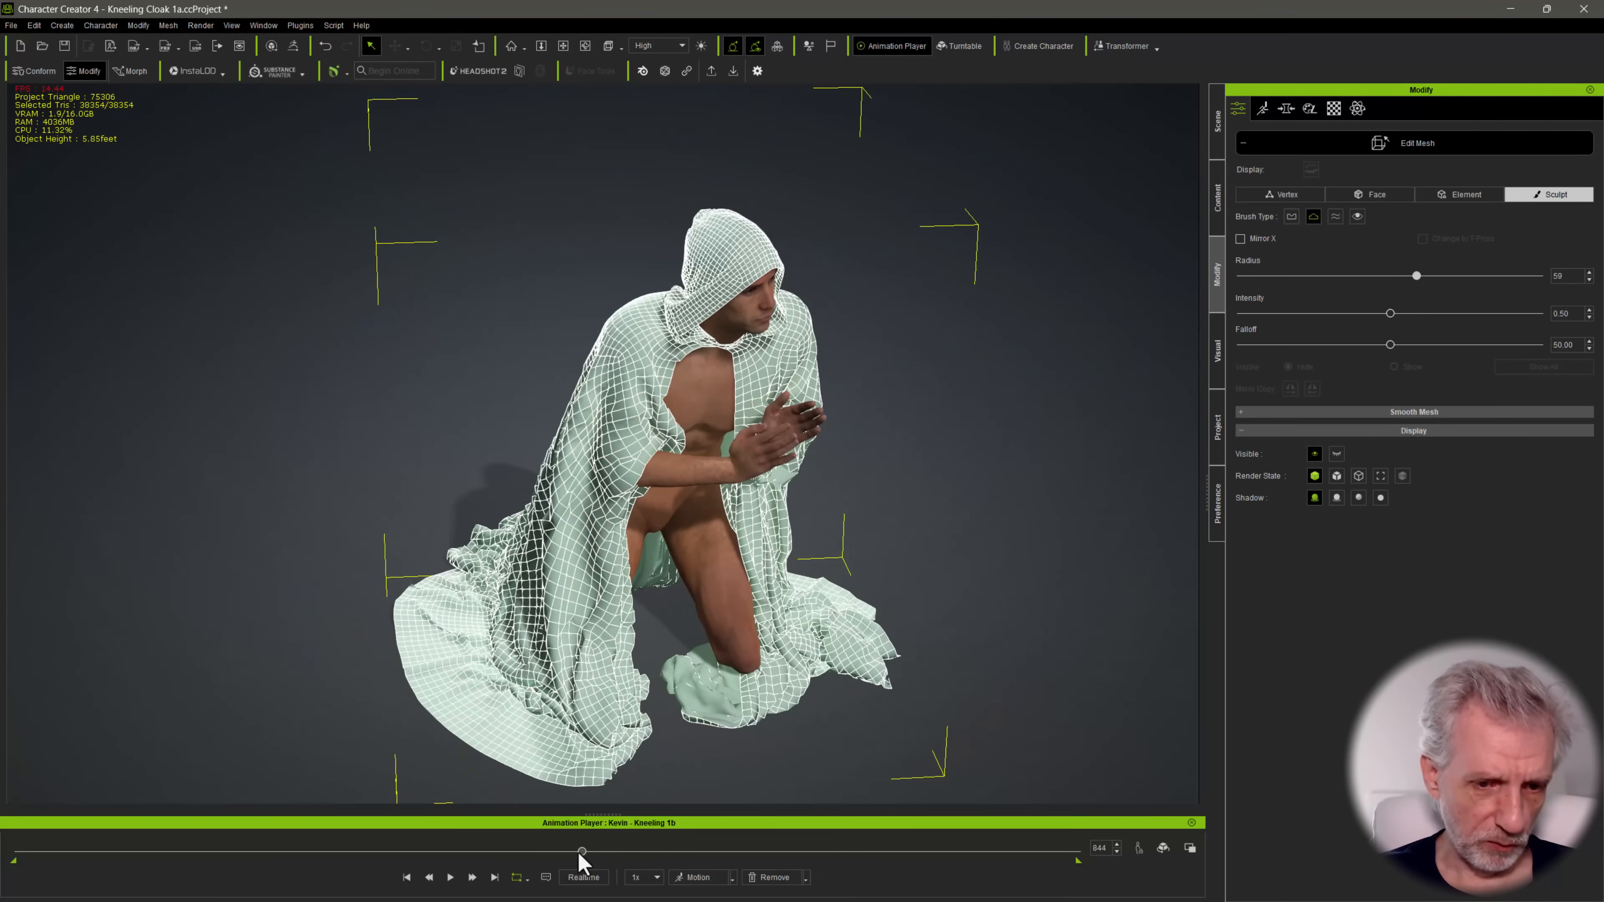
Check the sculpted cloak at frames 816, 1123 and 1125 from several sides and exit Edit Mesh
mouse_move(581, 851)
left_mouse_down()
mouse_move(417, 851)
mouse_move(656, 862)
mouse_move(568, 875)
left_mouse_up()
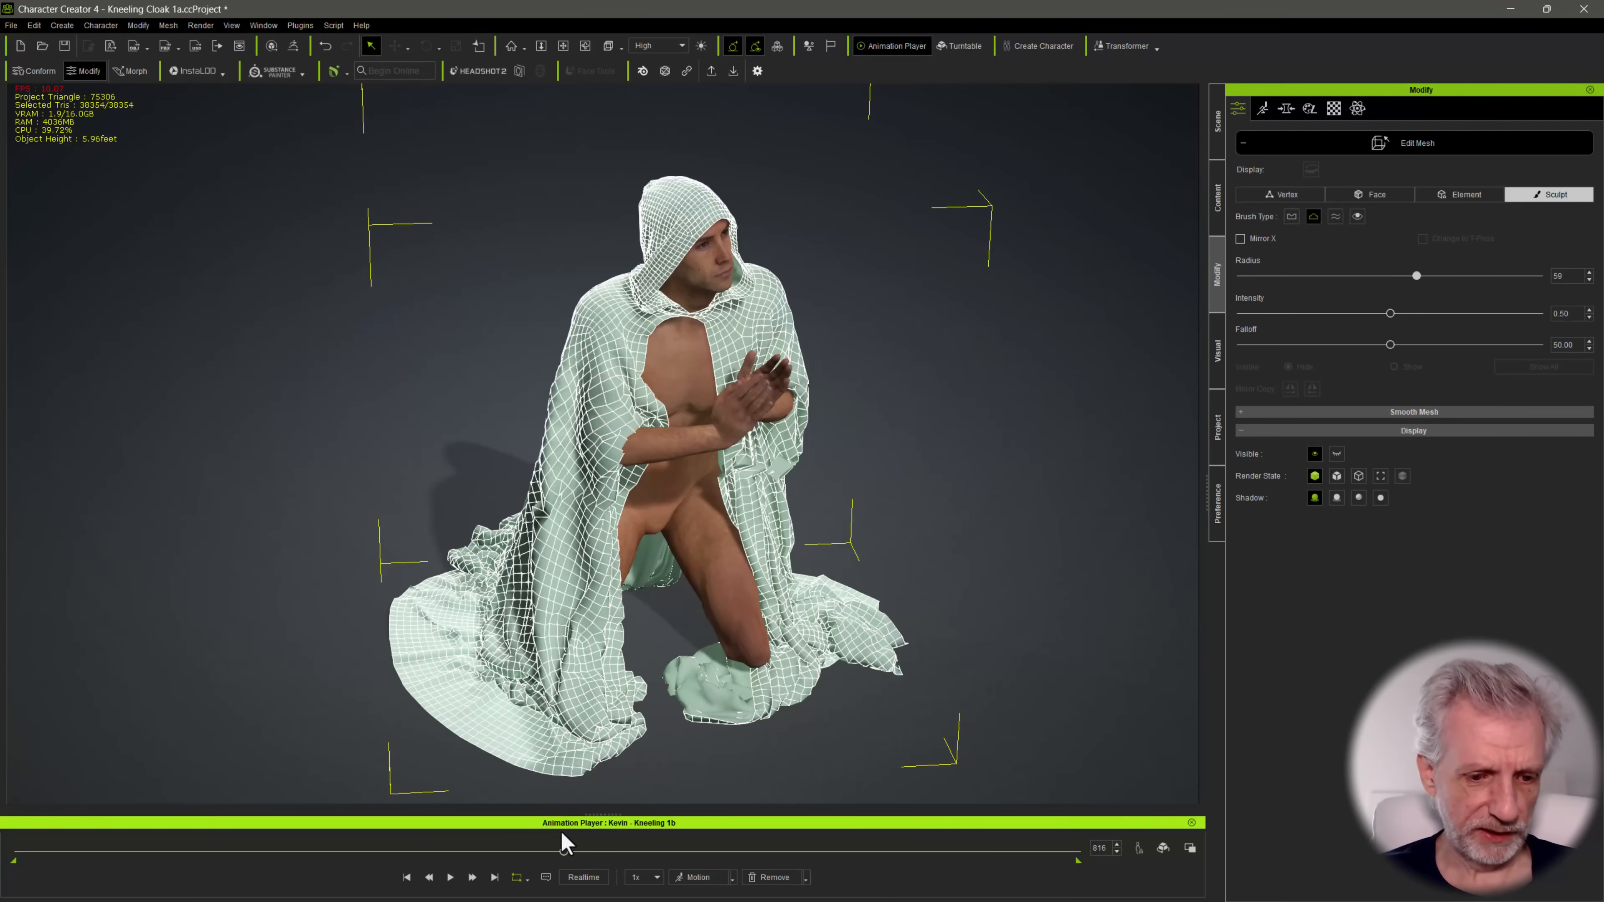
left_click_drag(564, 853, 766, 872)
right_click_drag(716, 547, 587, 527)
key("shift")
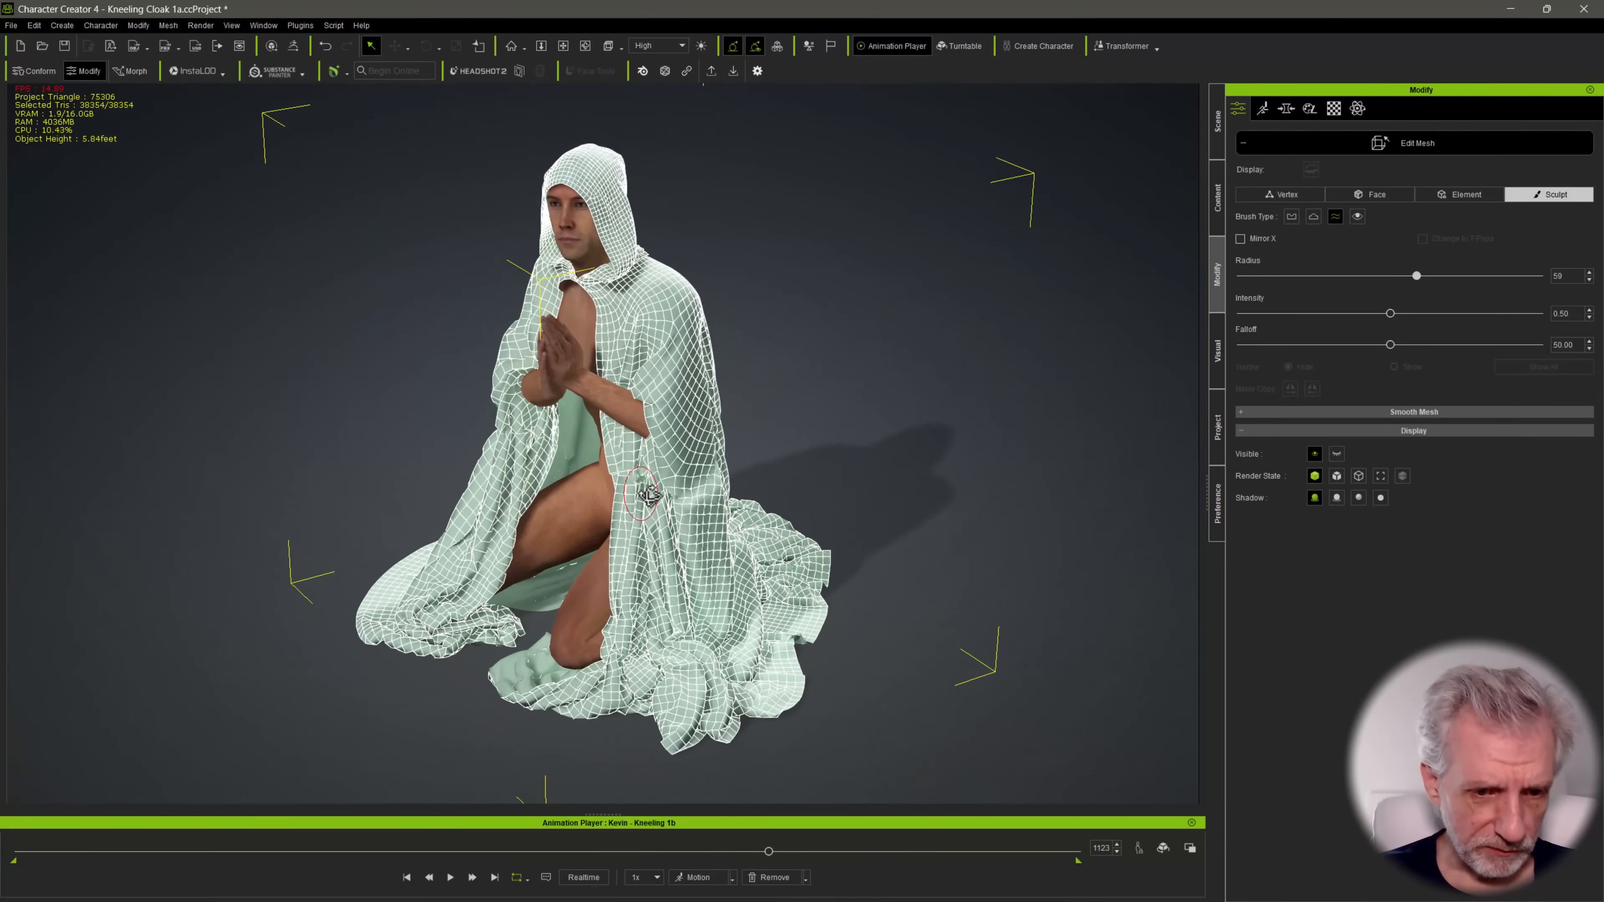
right_click_drag(612, 469, 841, 448)
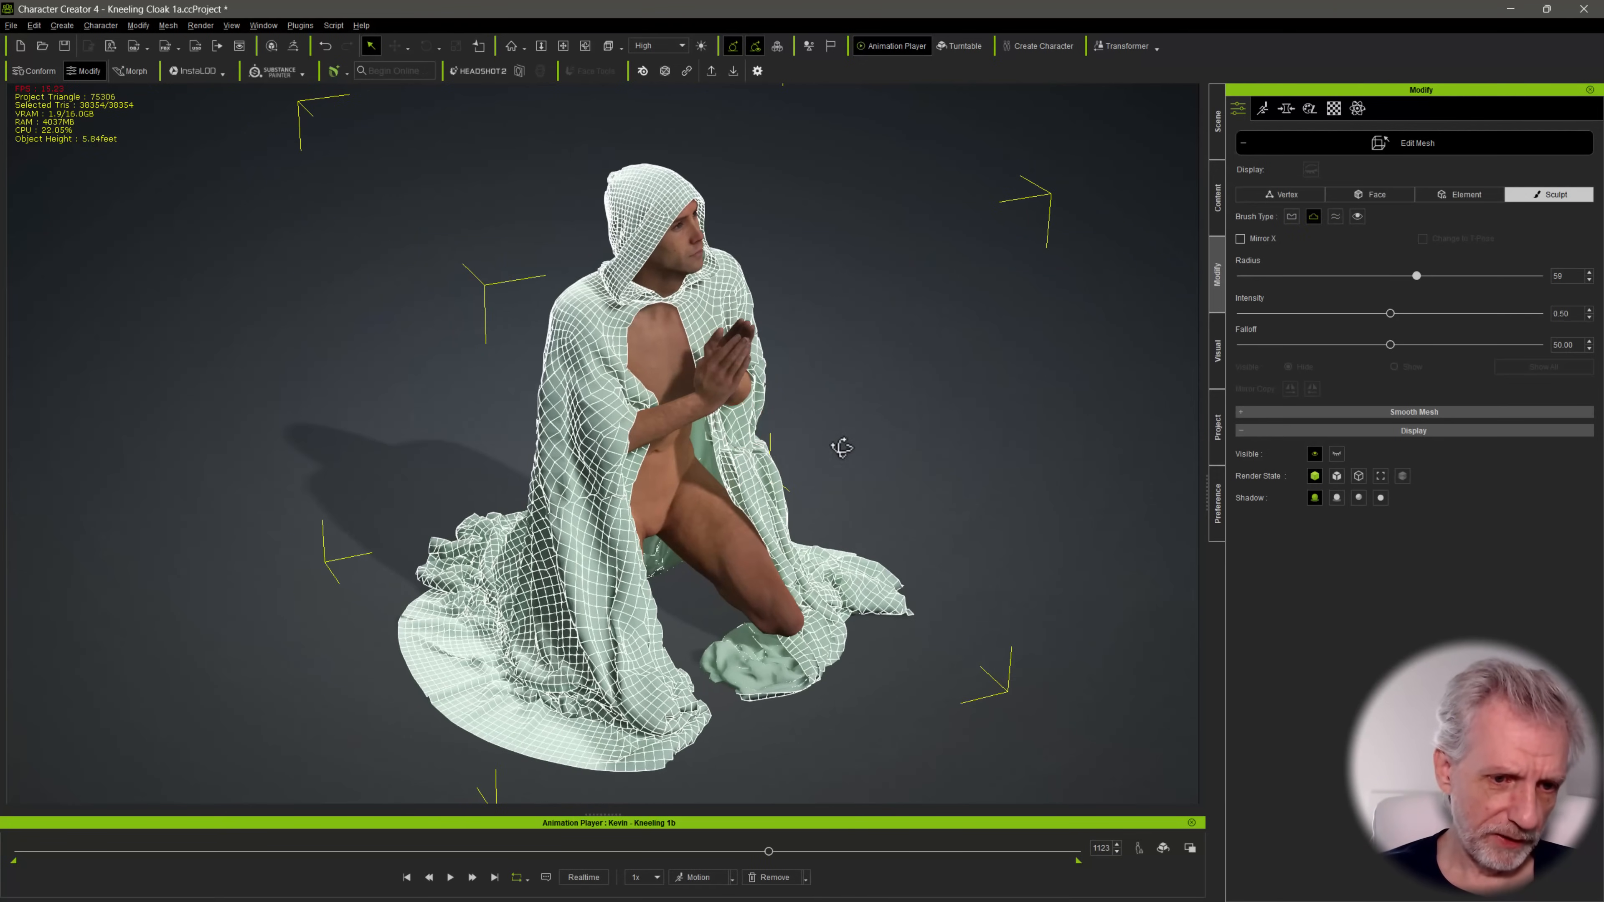
mouse_move(566, 499)
right_mouse_down()
mouse_move(630, 412)
mouse_move(719, 736)
right_mouse_up()
mouse_move(775, 858)
left_mouse_down()
mouse_move(924, 866)
mouse_move(820, 875)
mouse_move(768, 857)
left_mouse_up()
left_click_drag(688, 506, 860, 464, "alt")
left_click(1417, 143)
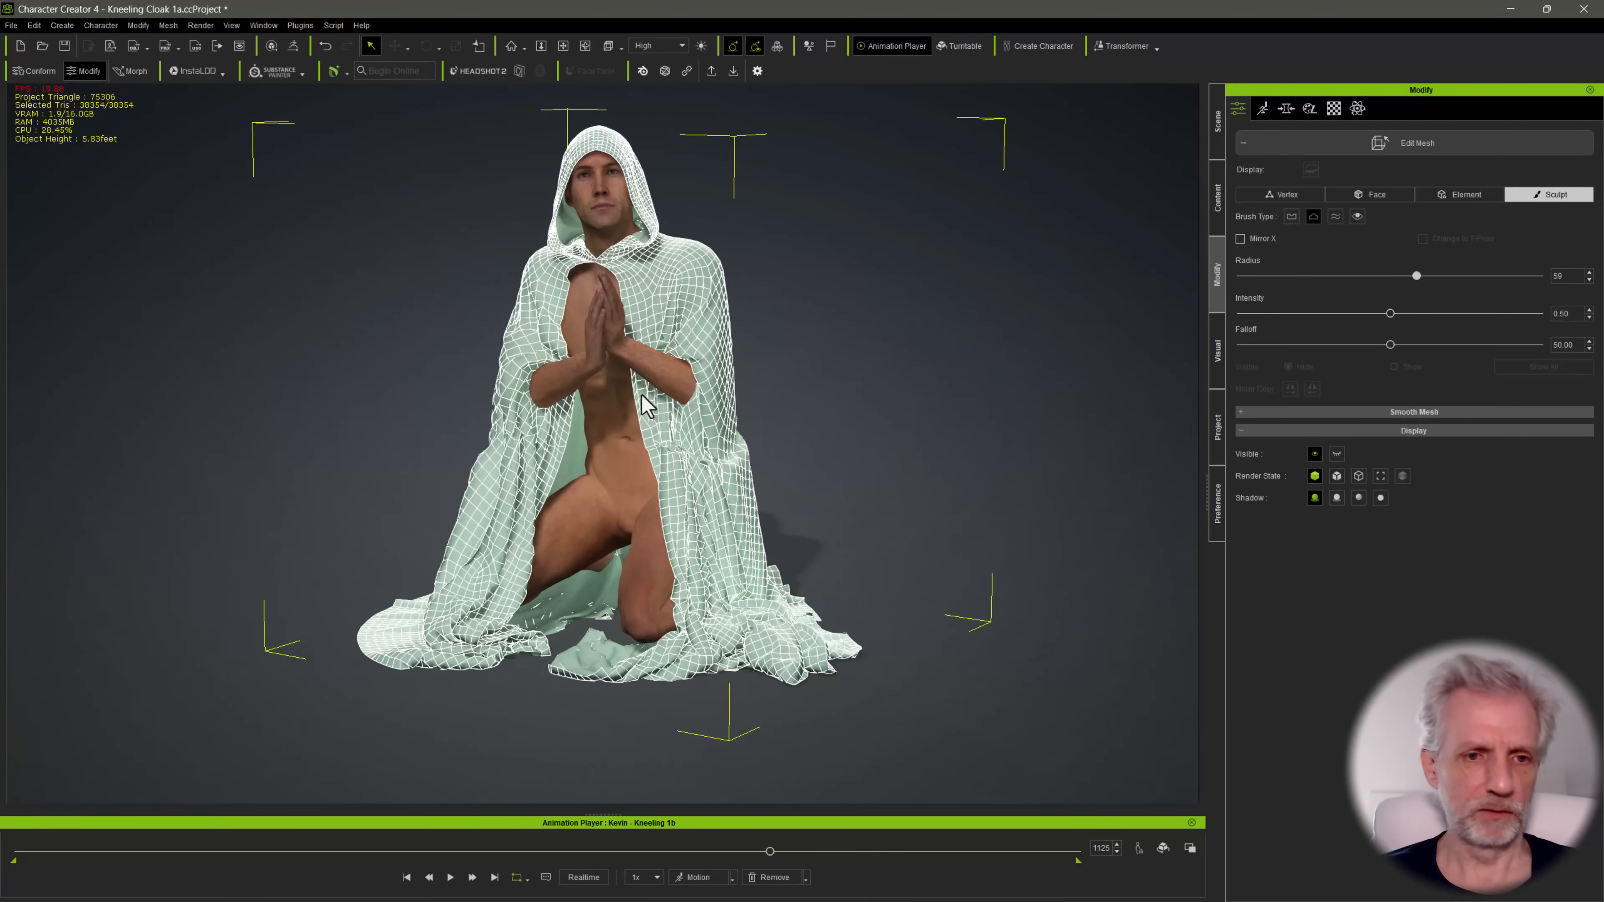
Save the project as Kneeling Cloak 1b in the custom library's Kneeling Cloaks folder under Purgatory
left_click(1218, 208)
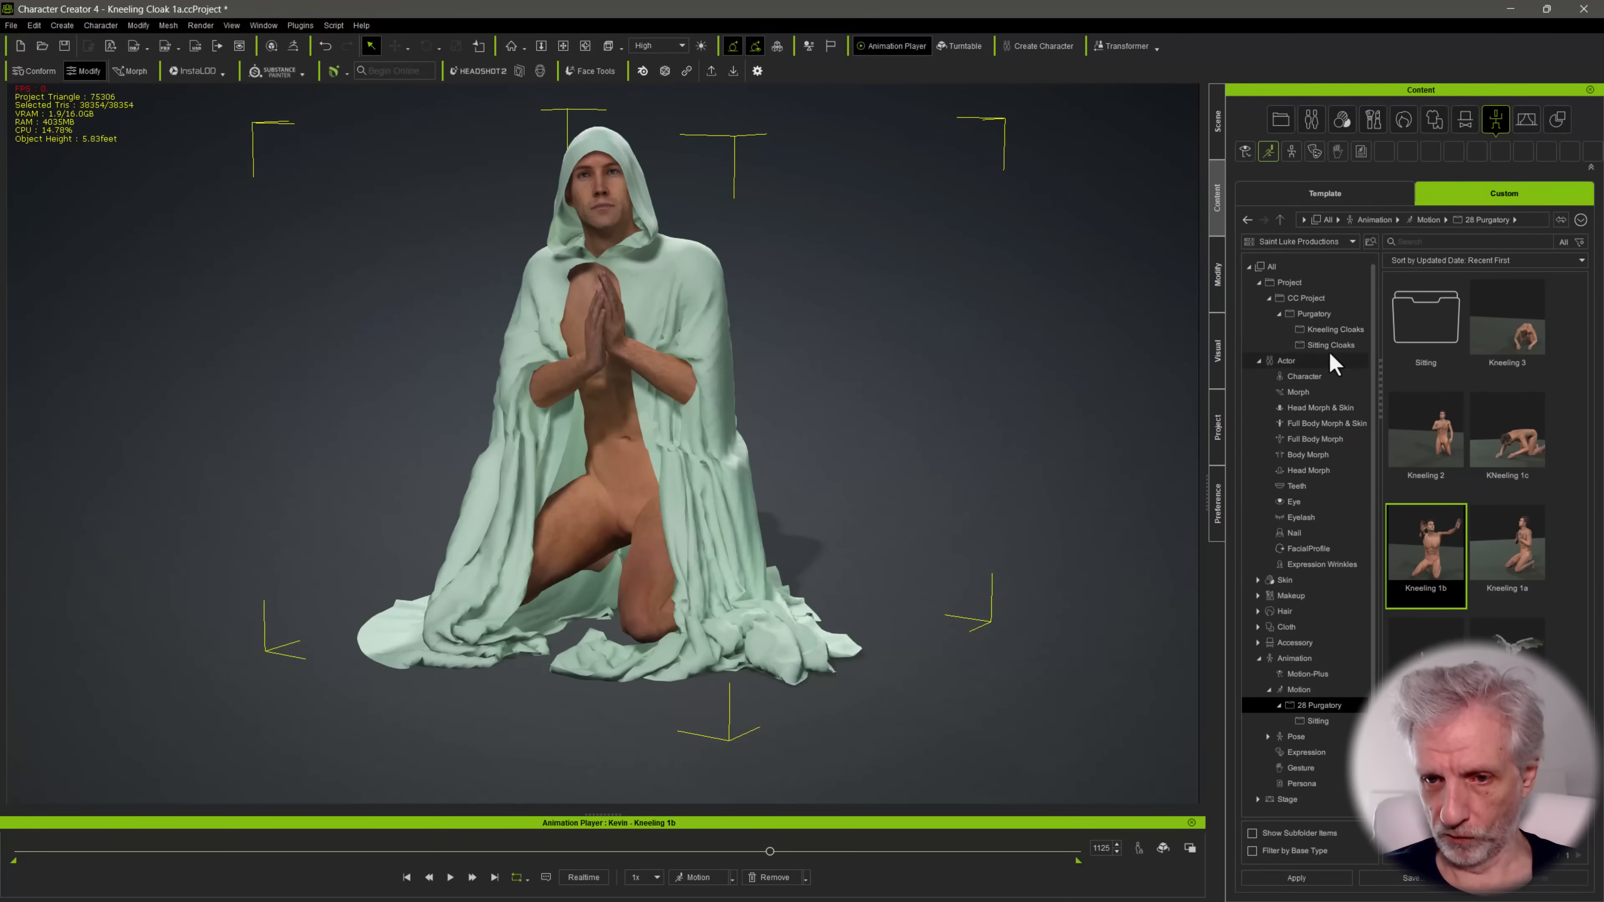
left_click(1335, 329)
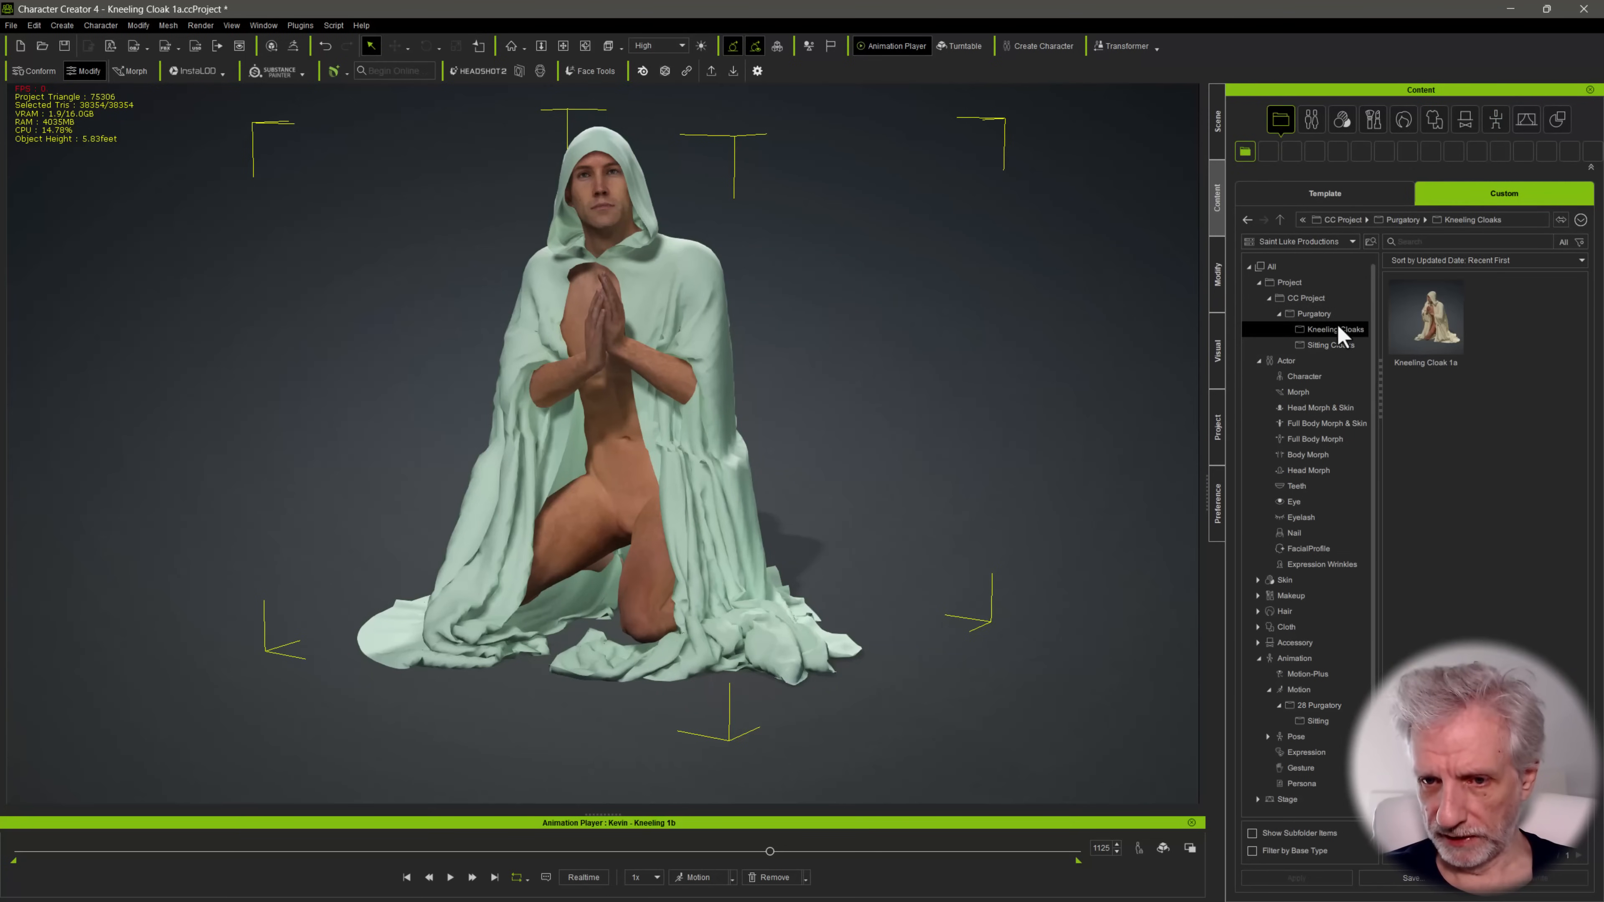
left_click(1412, 879)
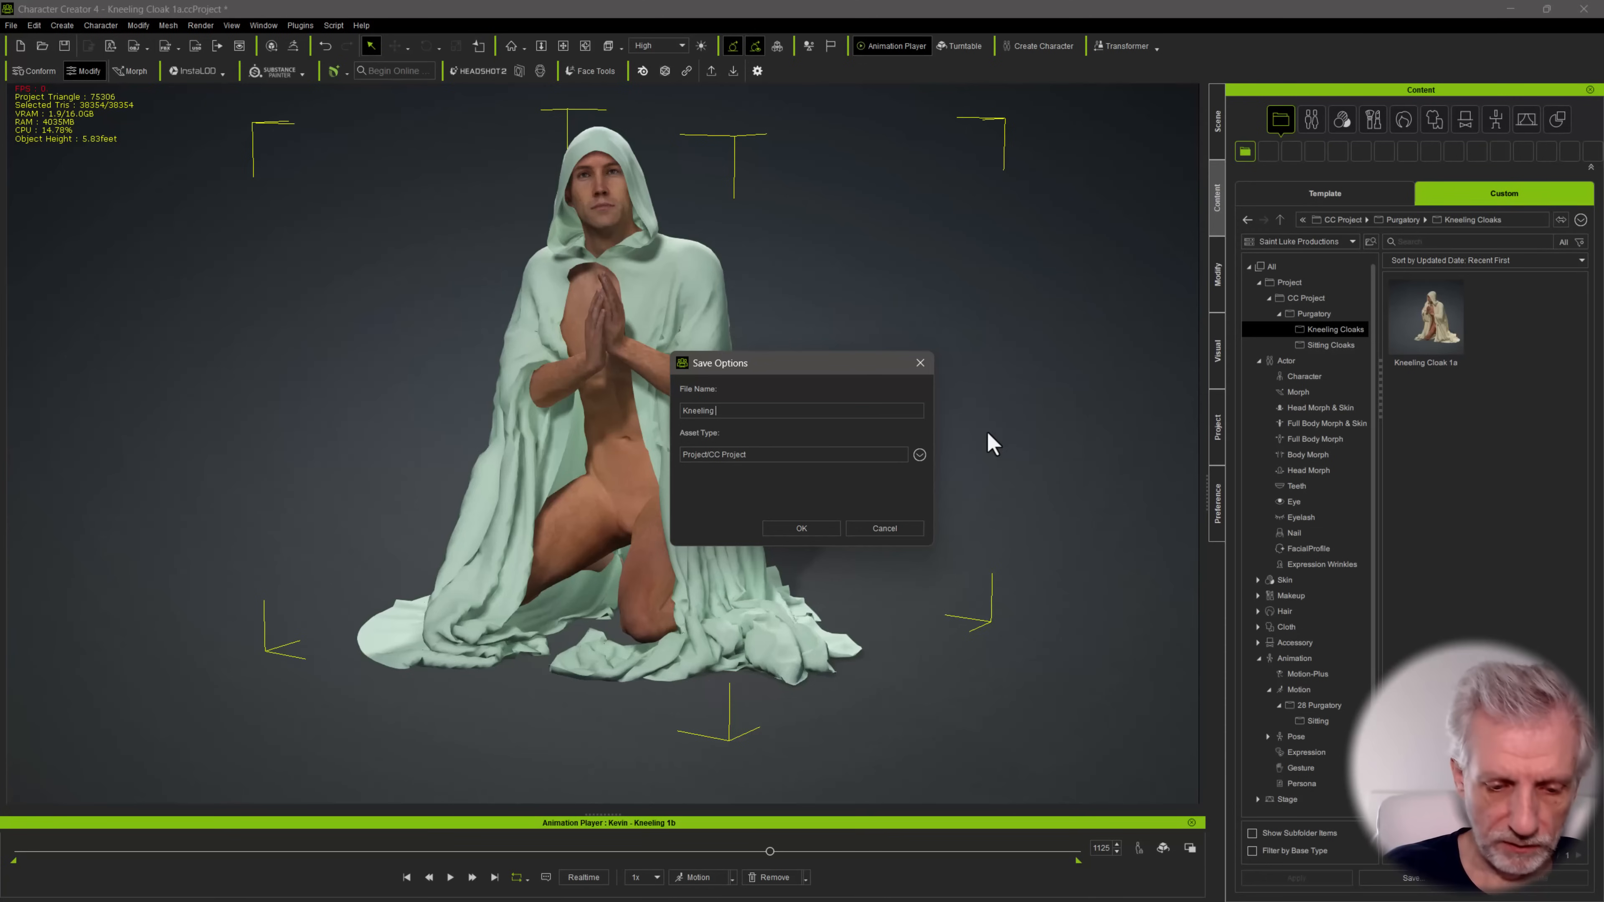
key("Return")
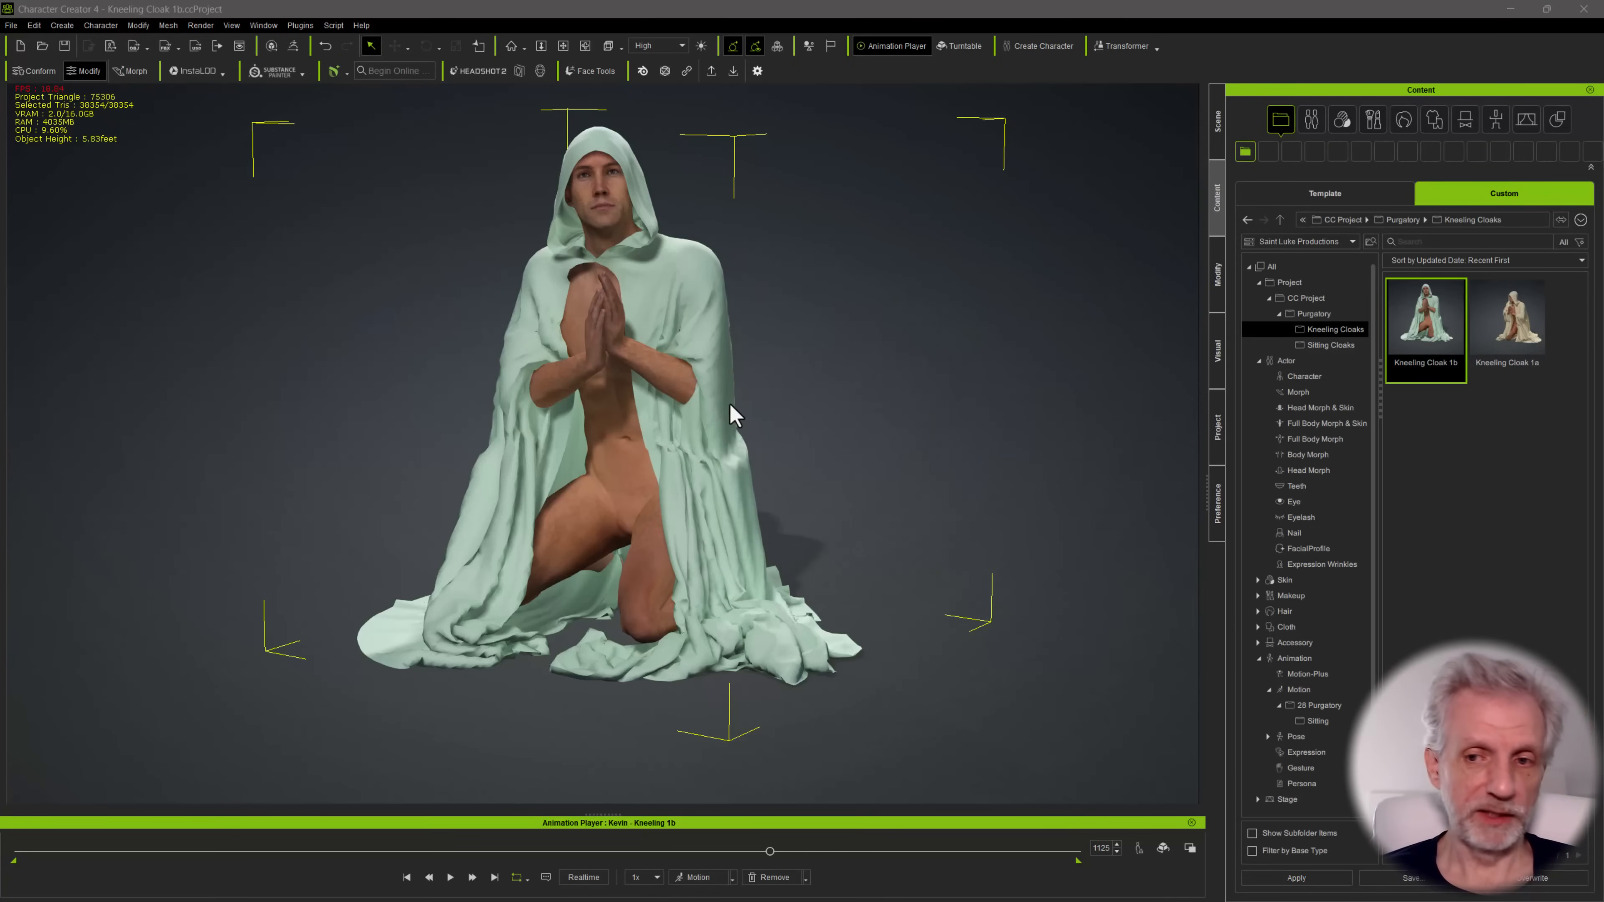
View the cloak from an angle, look at the Kneeling 1a LR project in iClone, and return to Character Creator
right_click_drag(730, 405, 625, 406)
middle_click_drag(625, 406, 672, 405)
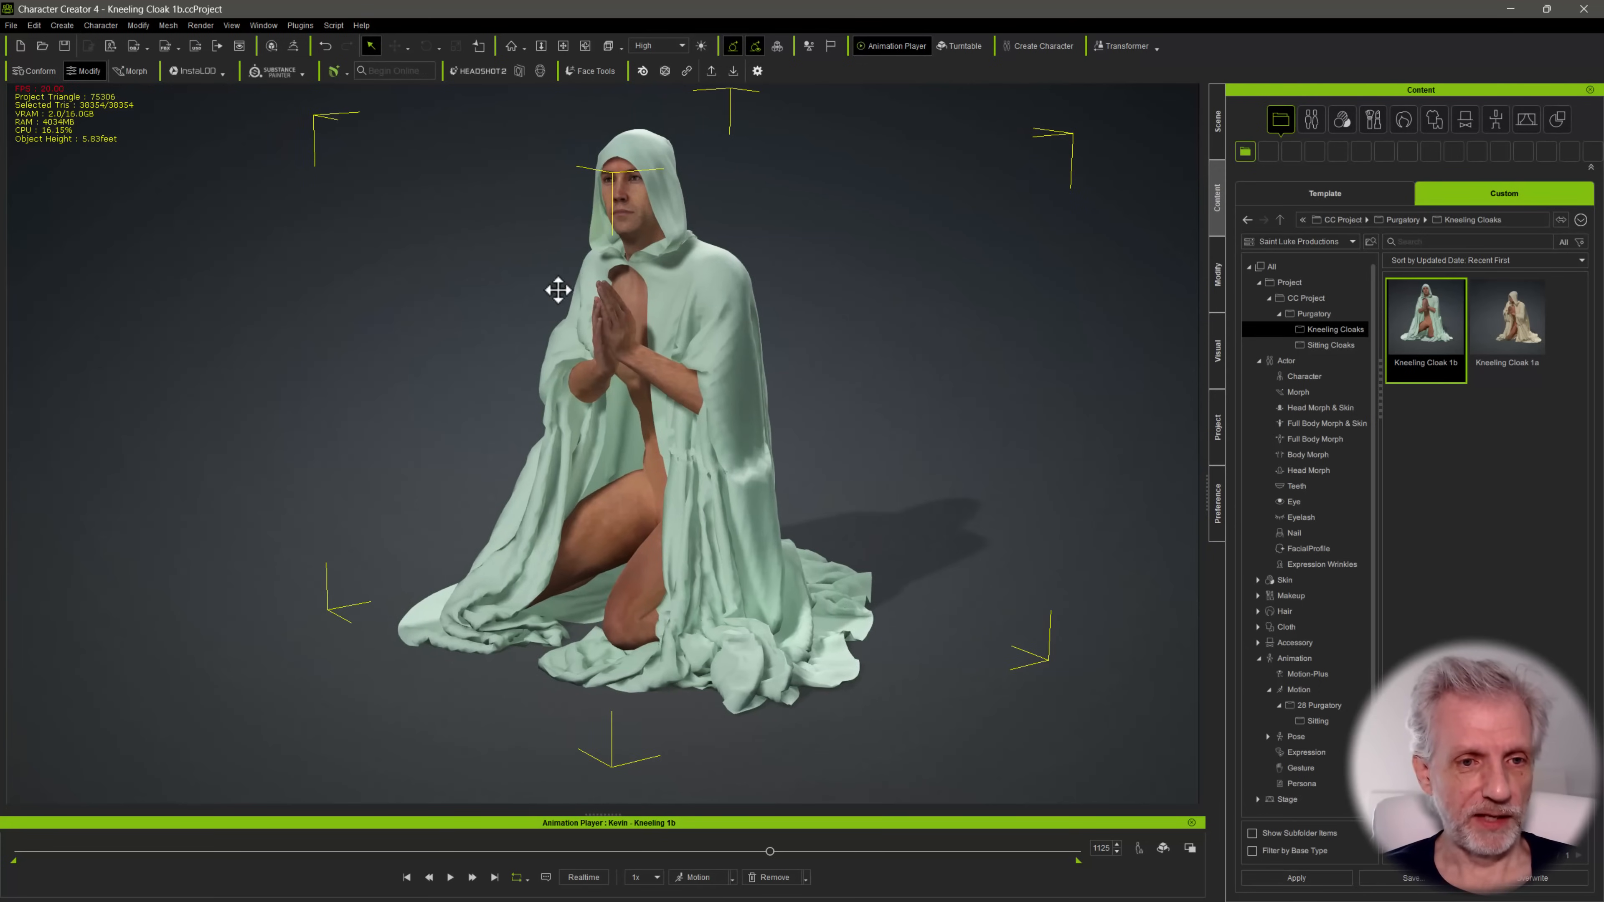
key("alt+Tab")
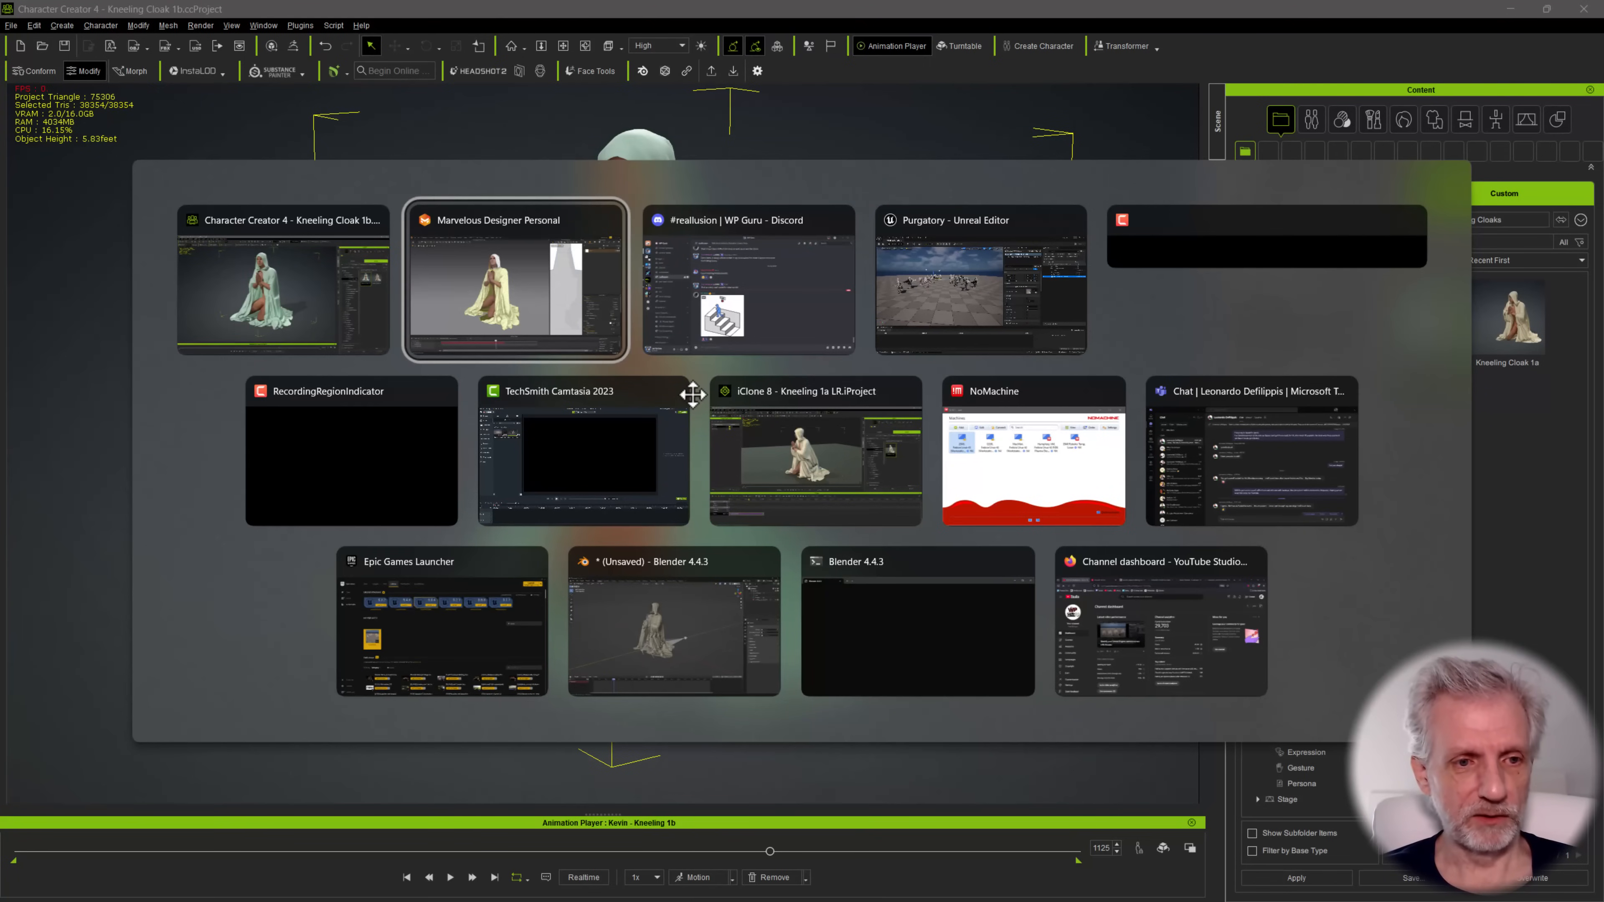
left_click(789, 455)
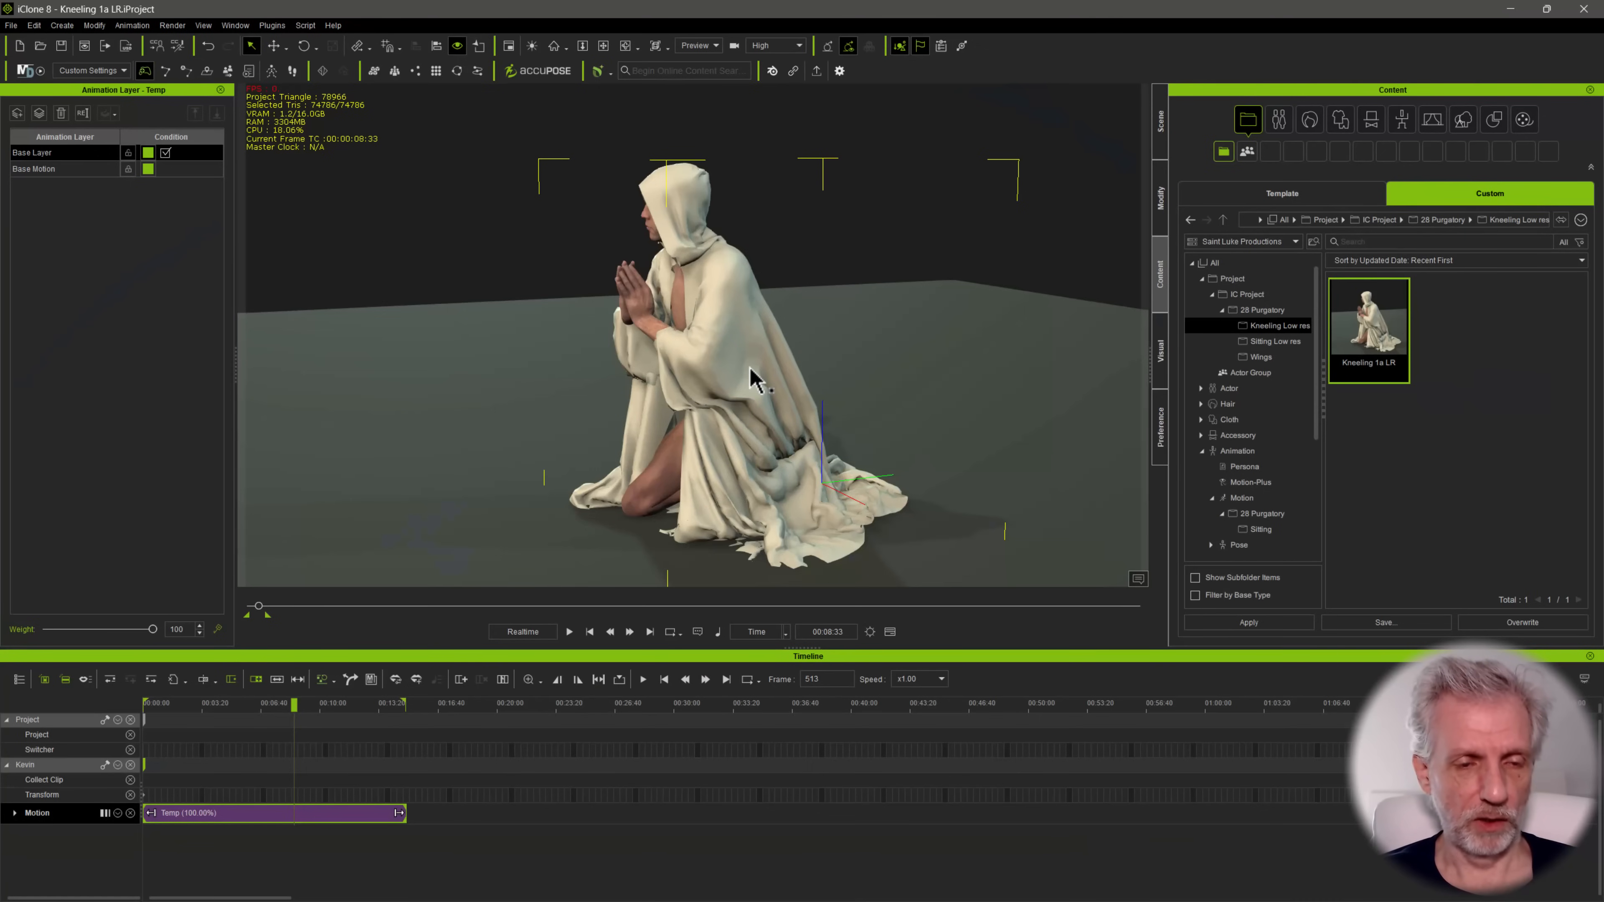
key("alt+Tab")
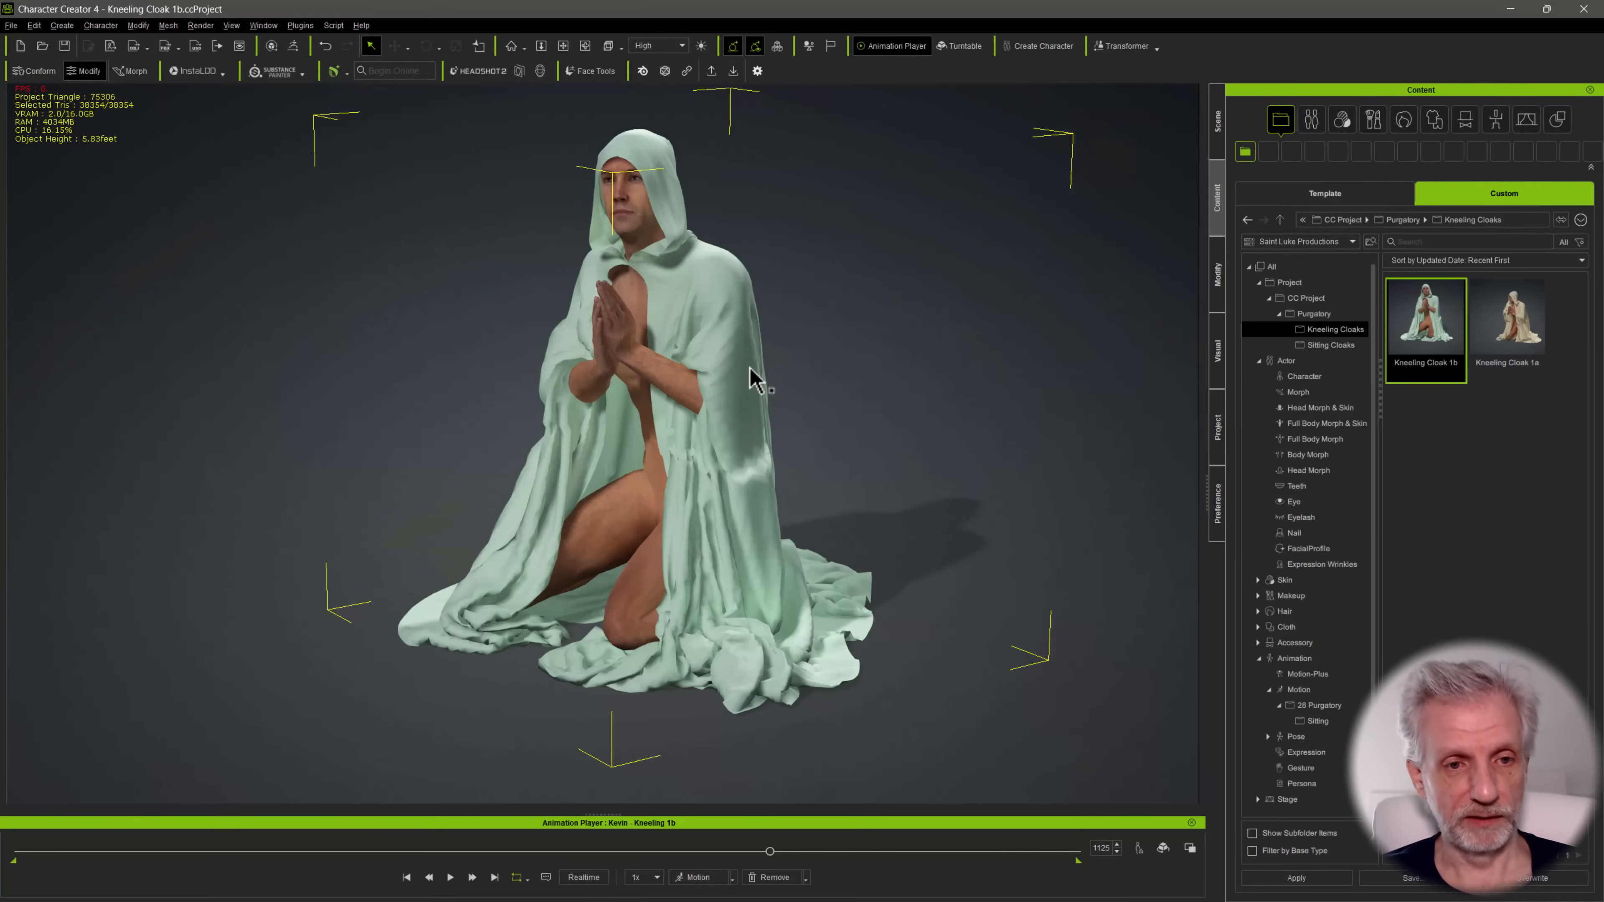
Select the whole cloaked character and send it to the open iClone project
scroll(750, 368, "down", 2)
right_click_drag(677, 342, 649, 338)
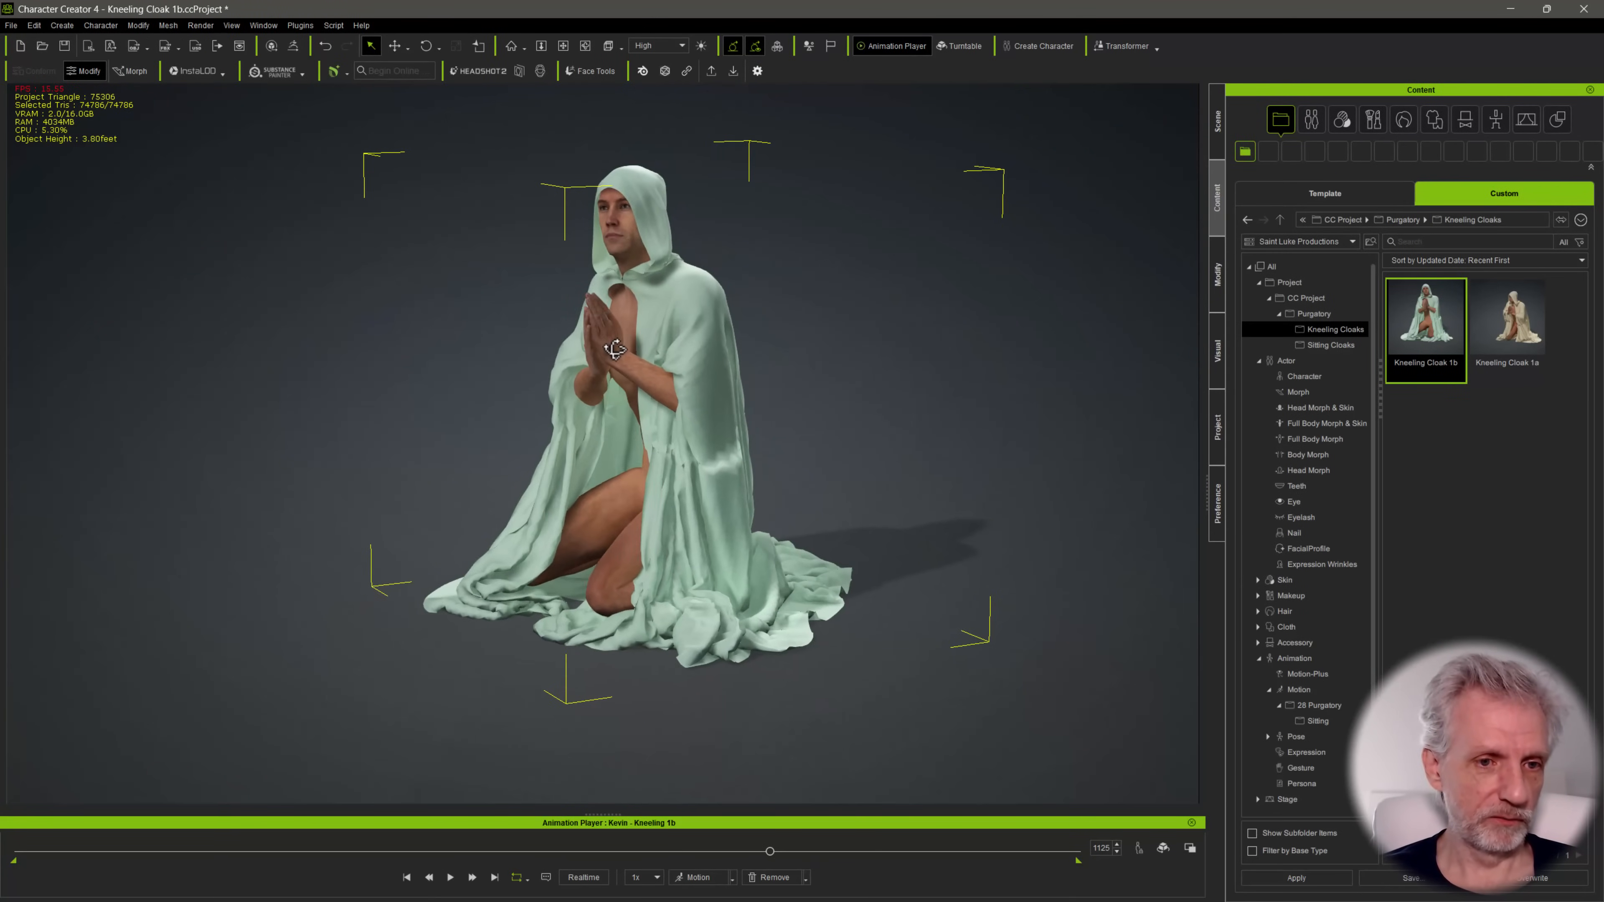
left_click(464, 253)
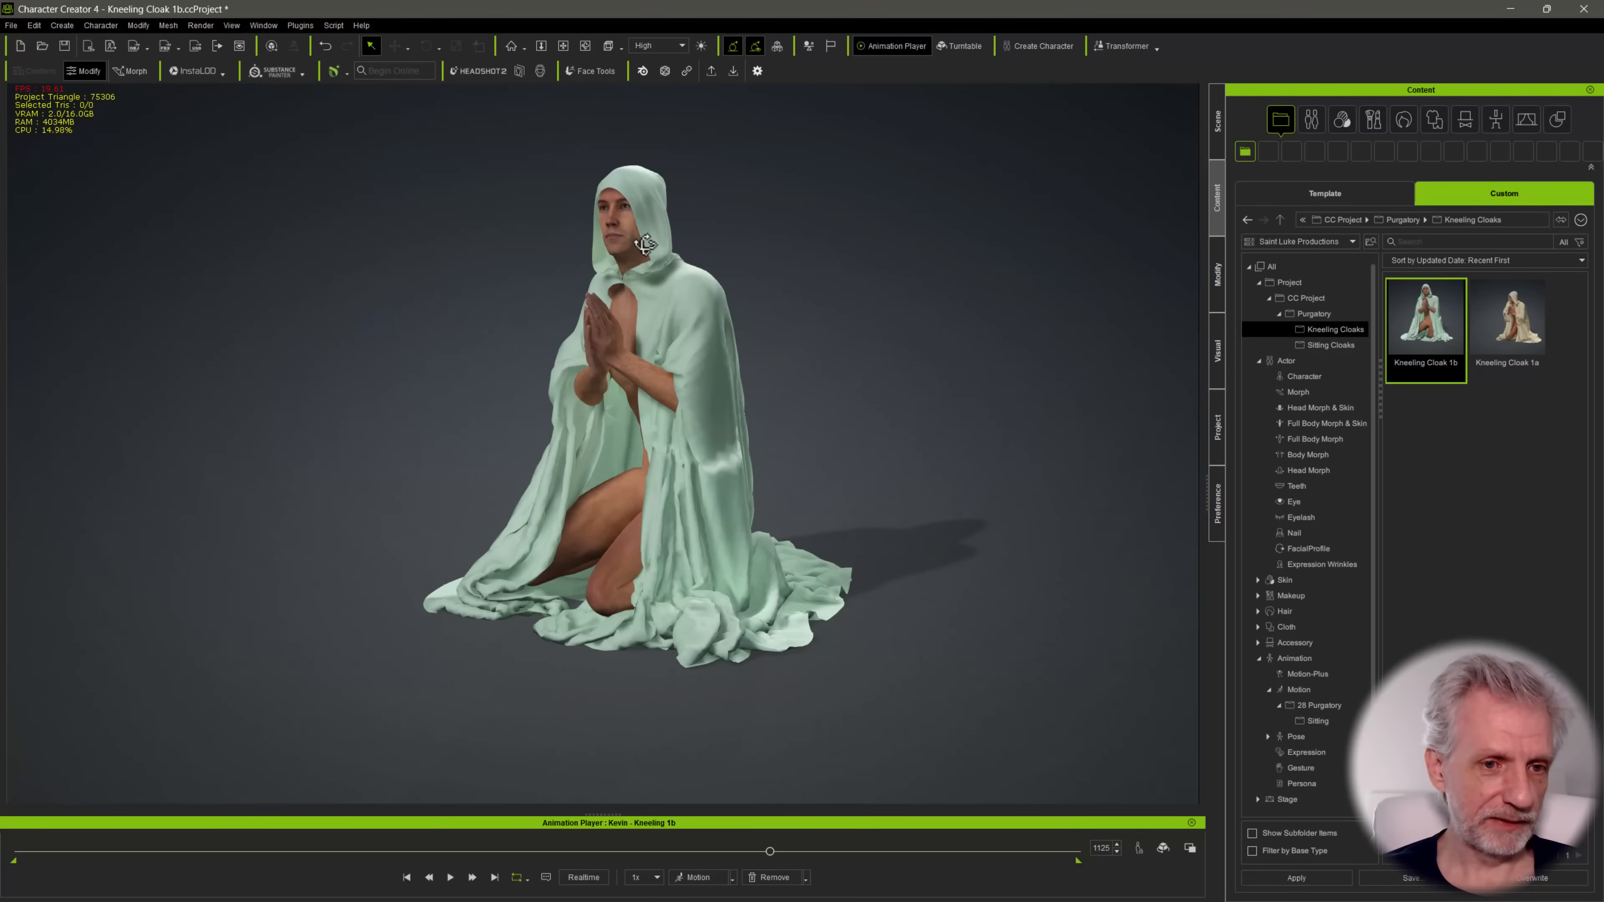
left_click(627, 247)
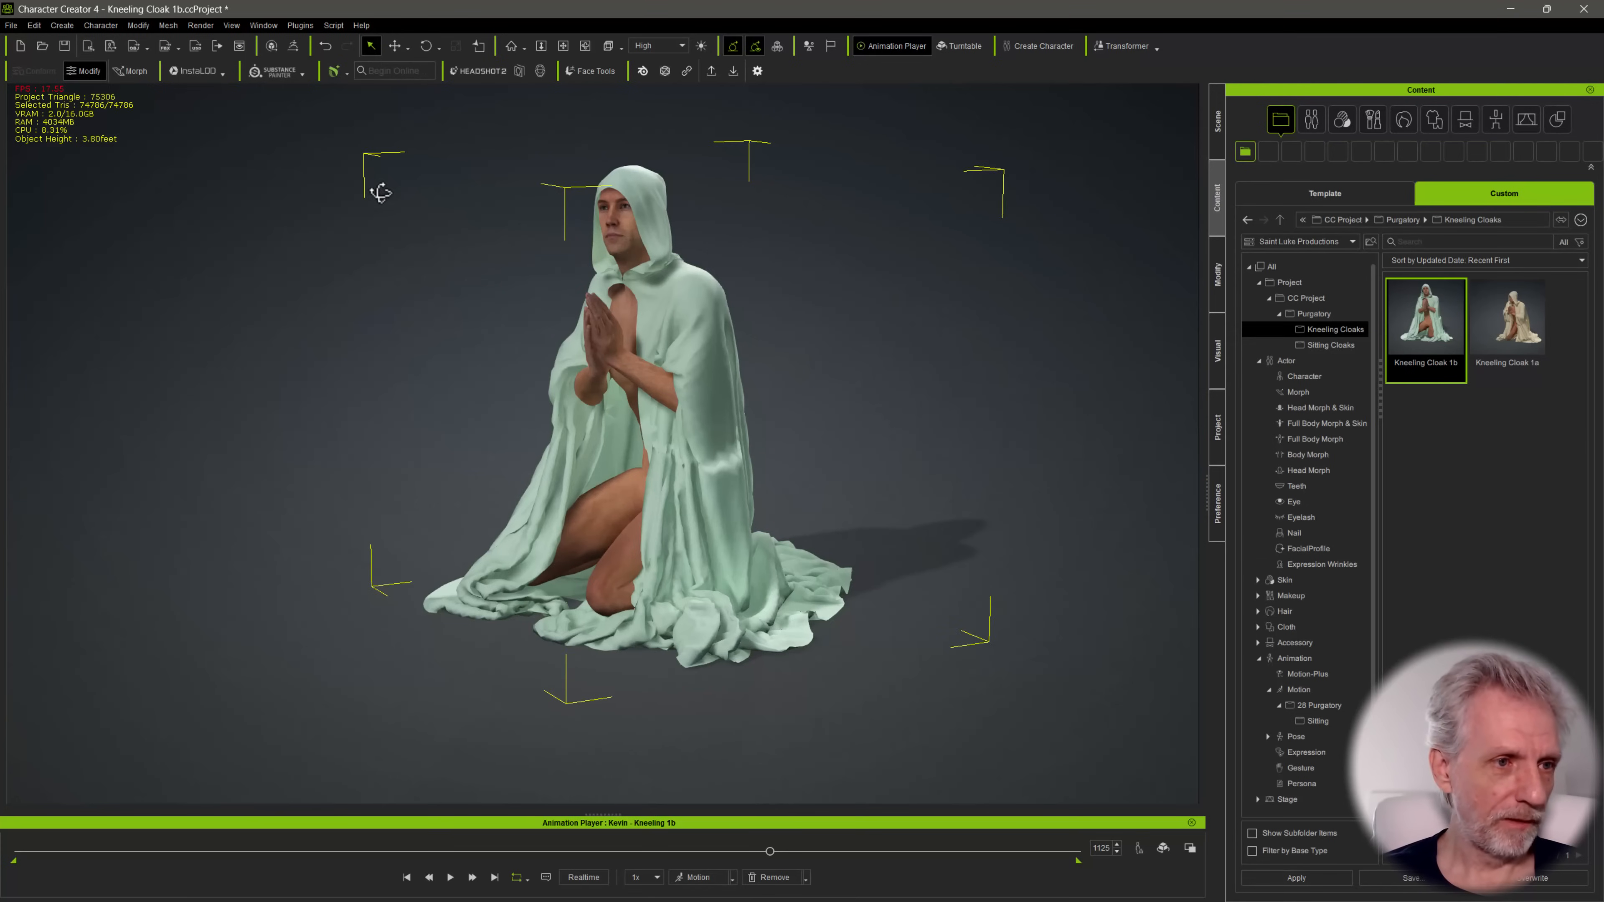
left_click(88, 52)
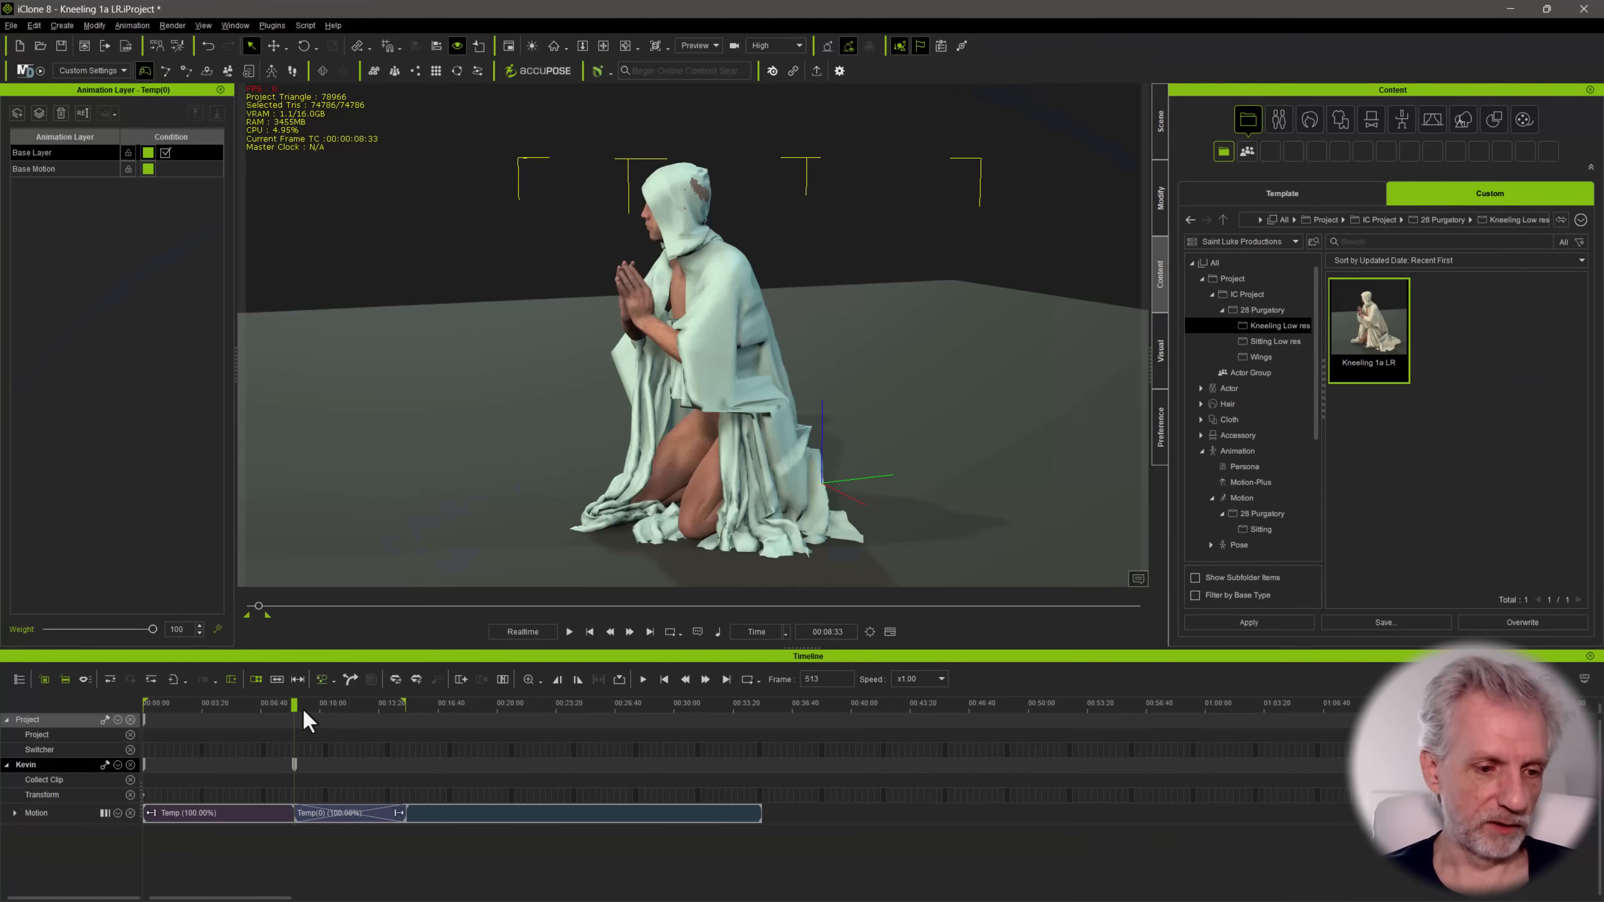
Delete the old Temp motion clip, move the imported motion clip to the start of the timeline, and scrub to frame 150
left_click_drag(294, 704, 210, 704)
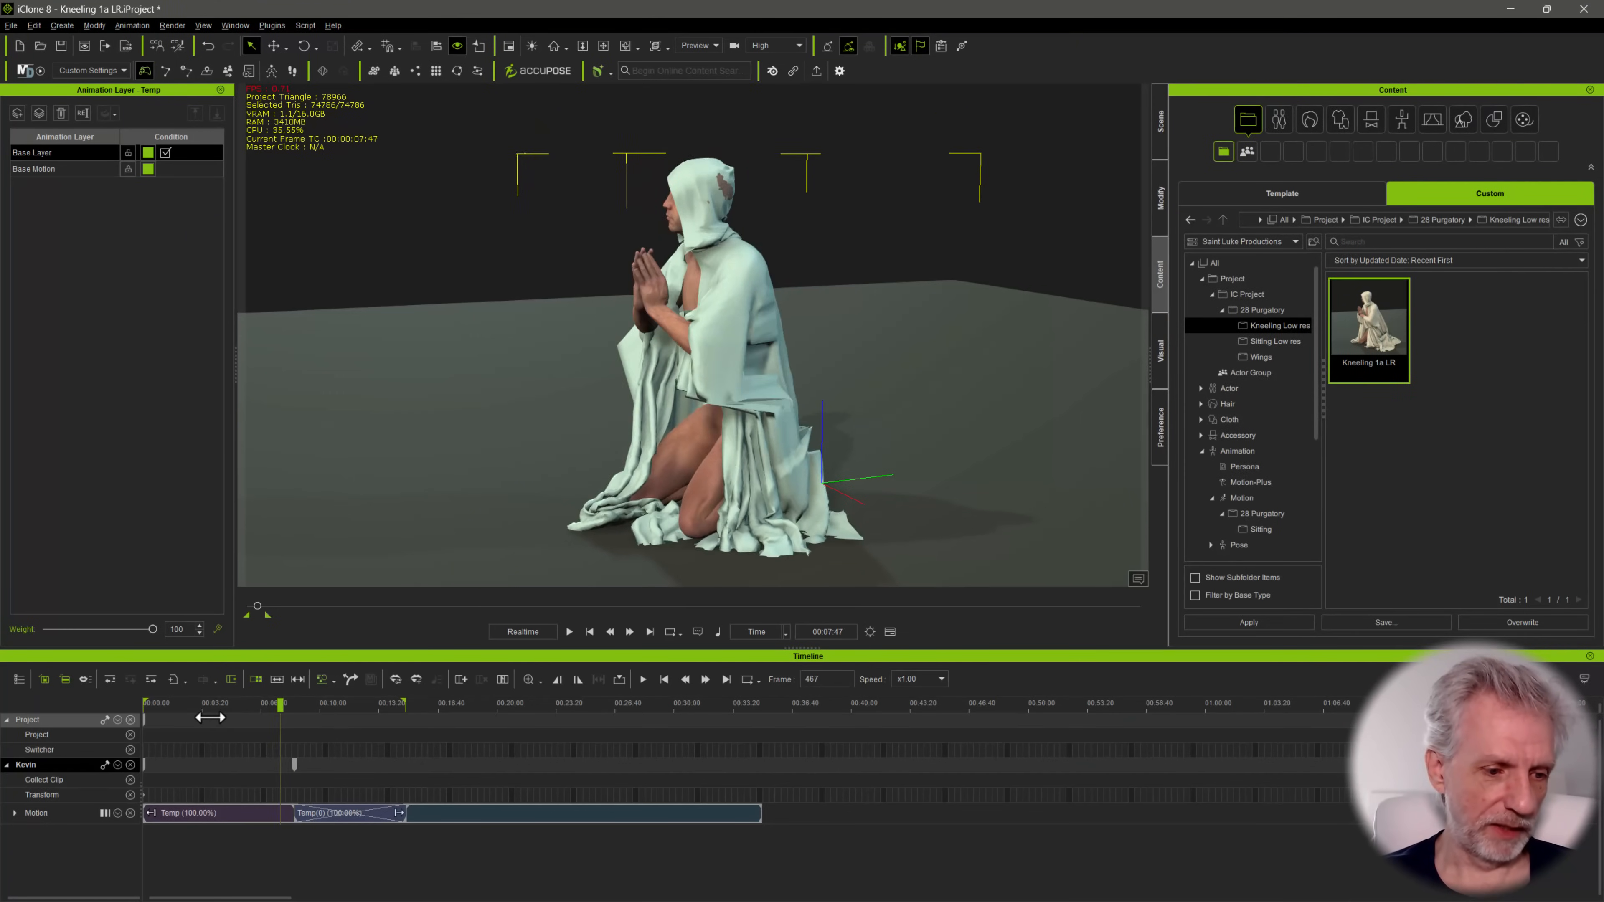
left_click(212, 812)
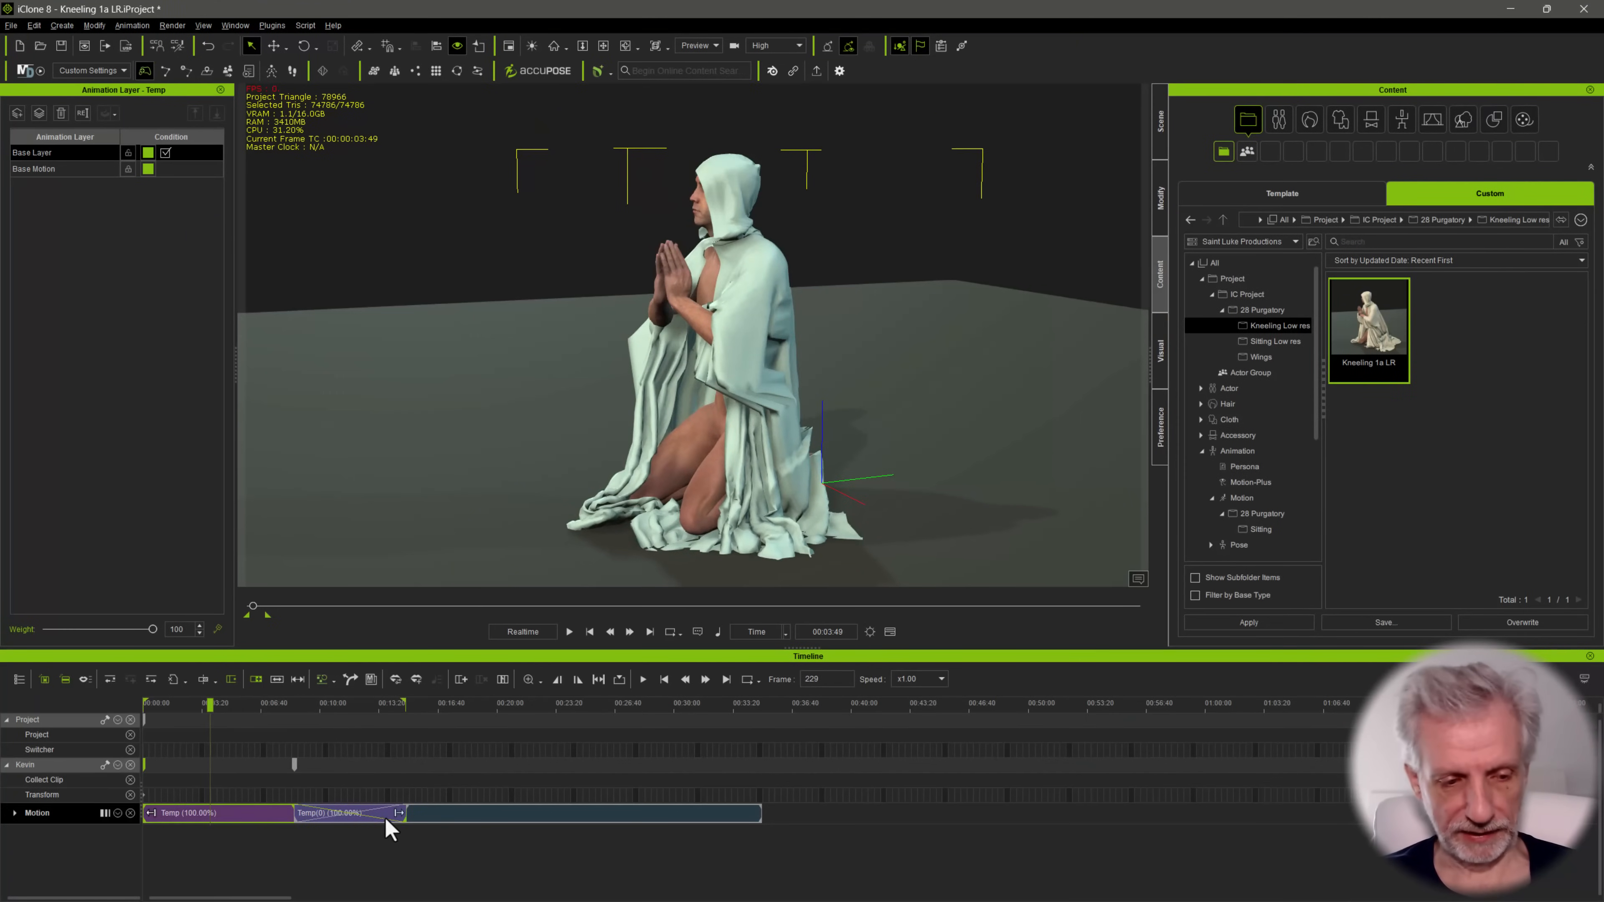
left_click(475, 819)
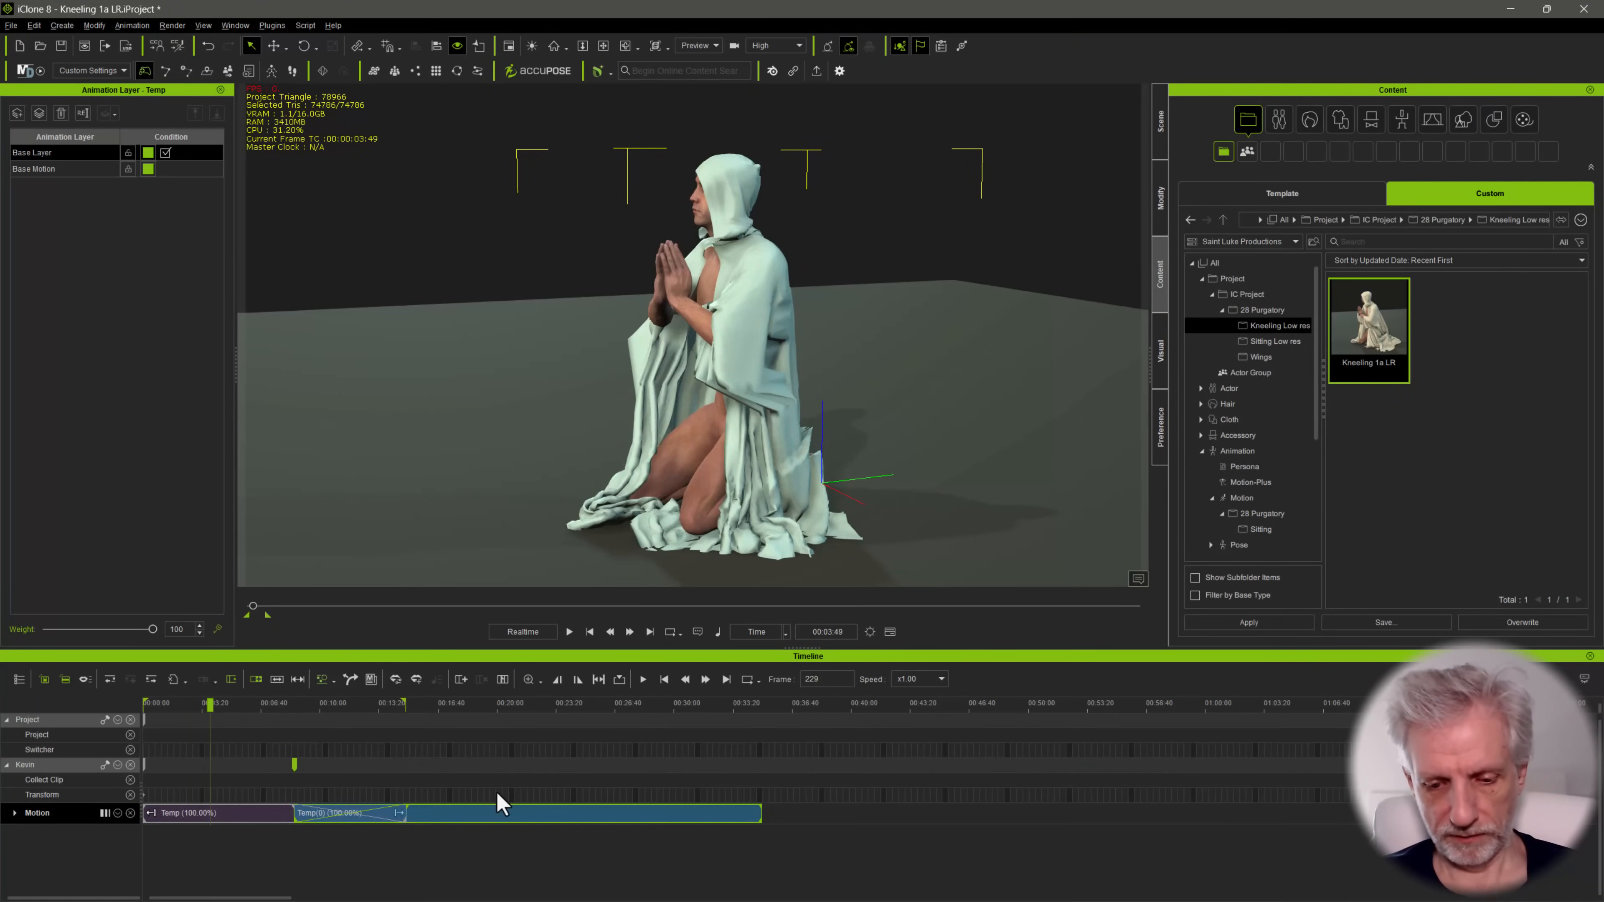
left_click(215, 818)
key("Delete")
left_click_drag(501, 822, 253, 823)
mouse_move(199, 717)
left_mouse_down()
mouse_move(379, 714)
mouse_move(158, 704)
mouse_move(186, 704)
left_mouse_up()
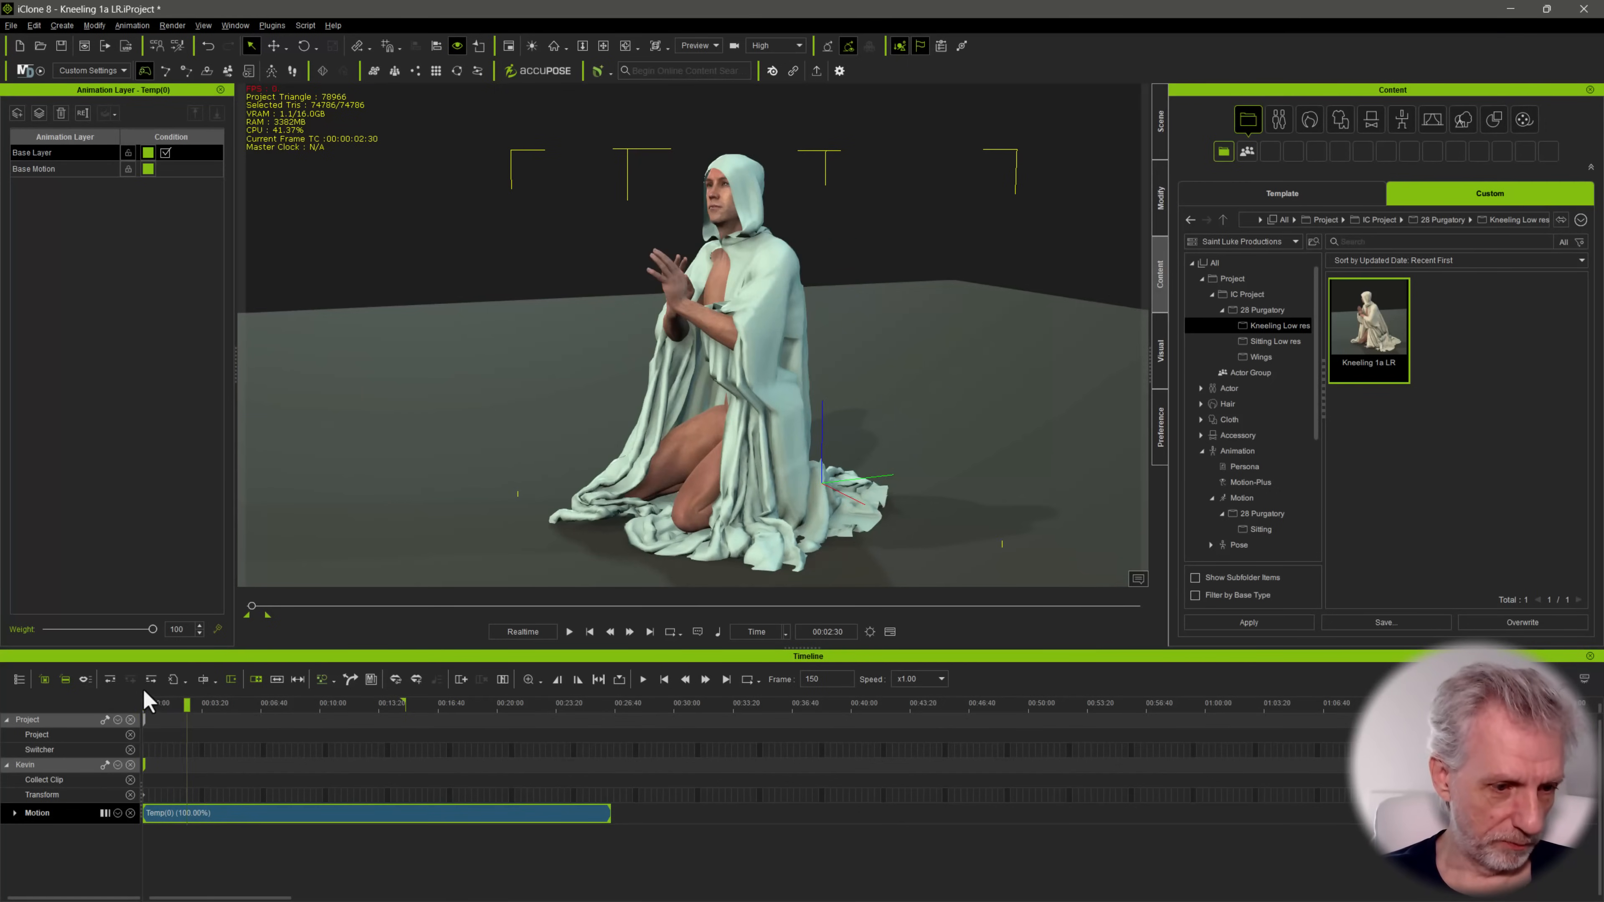
Split the imported motion clip at frame 150 and delete the part before it
left_click(204, 680)
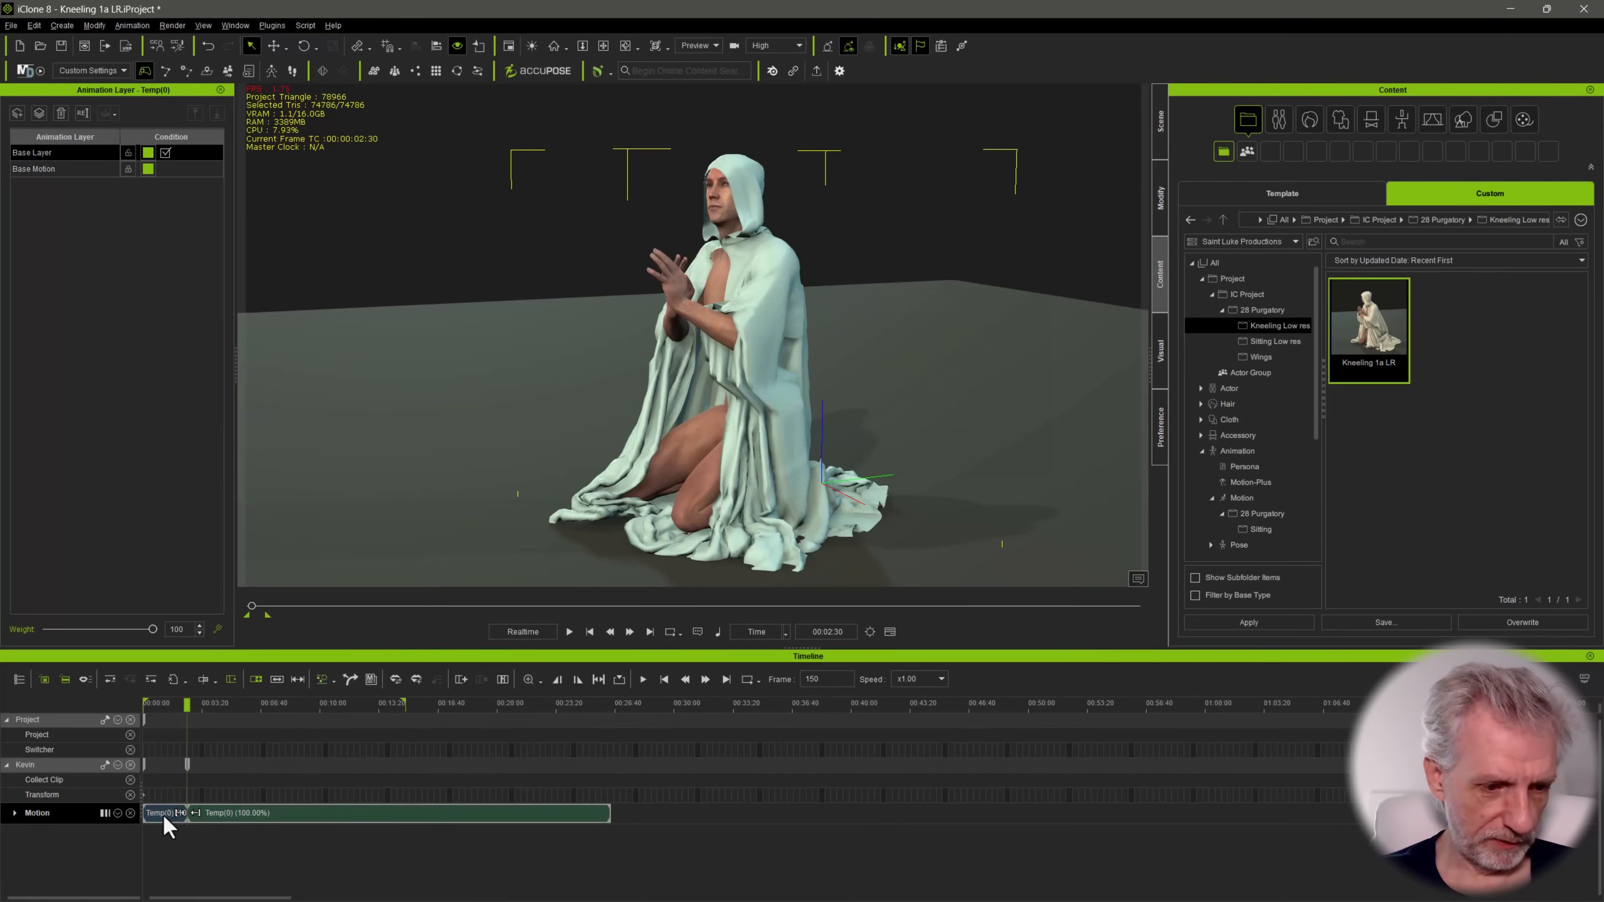
key("Delete")
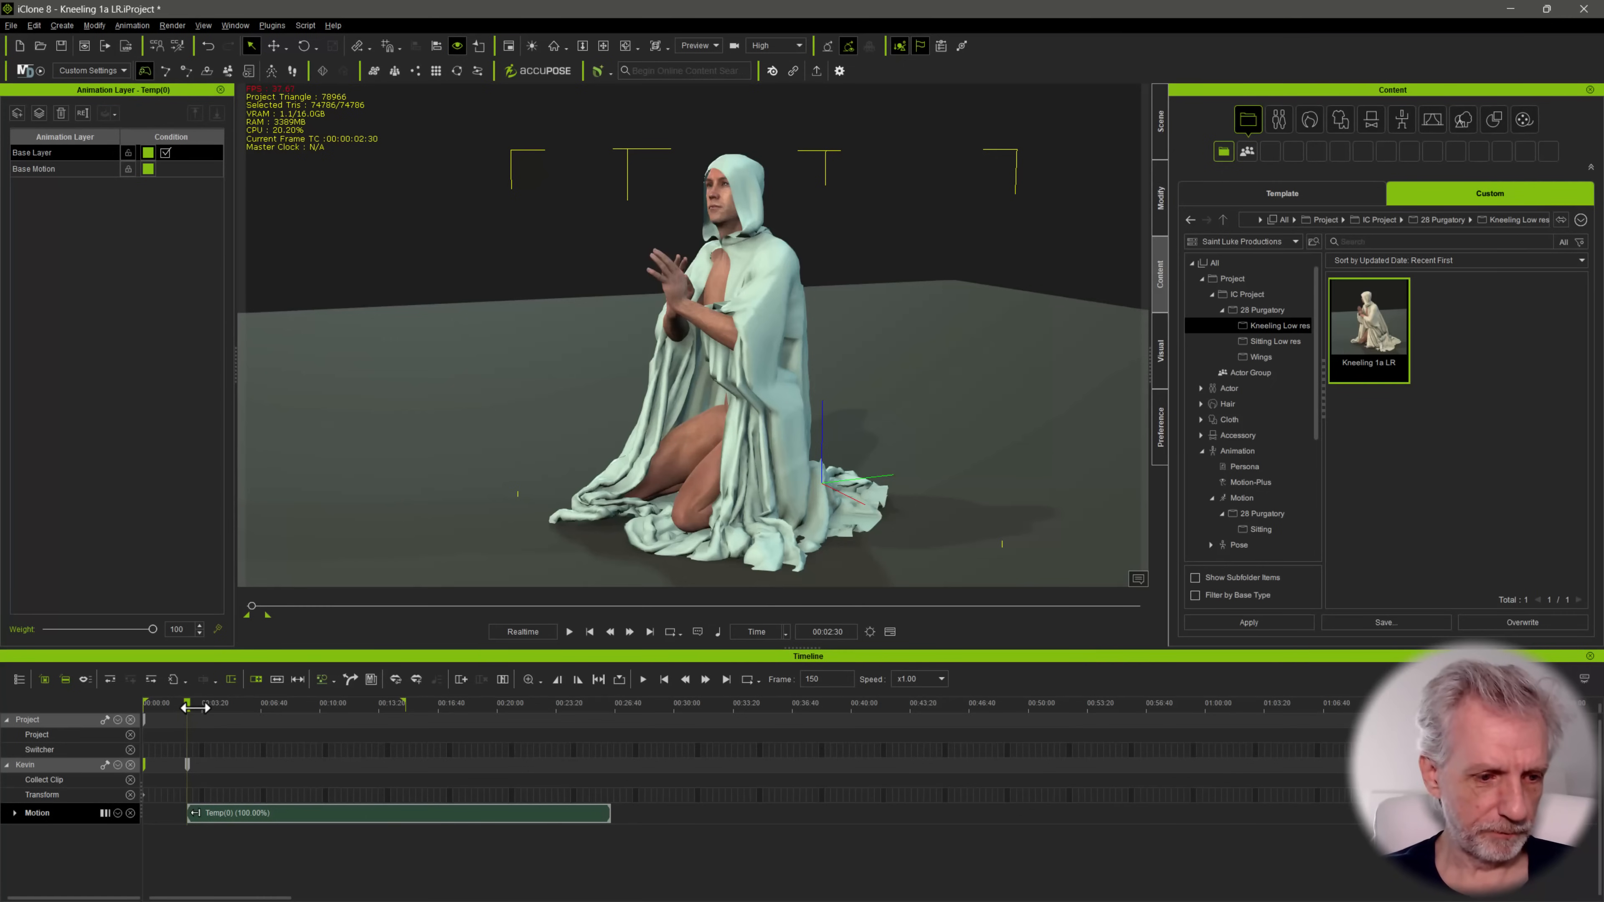
left_click_drag(195, 708, 279, 730)
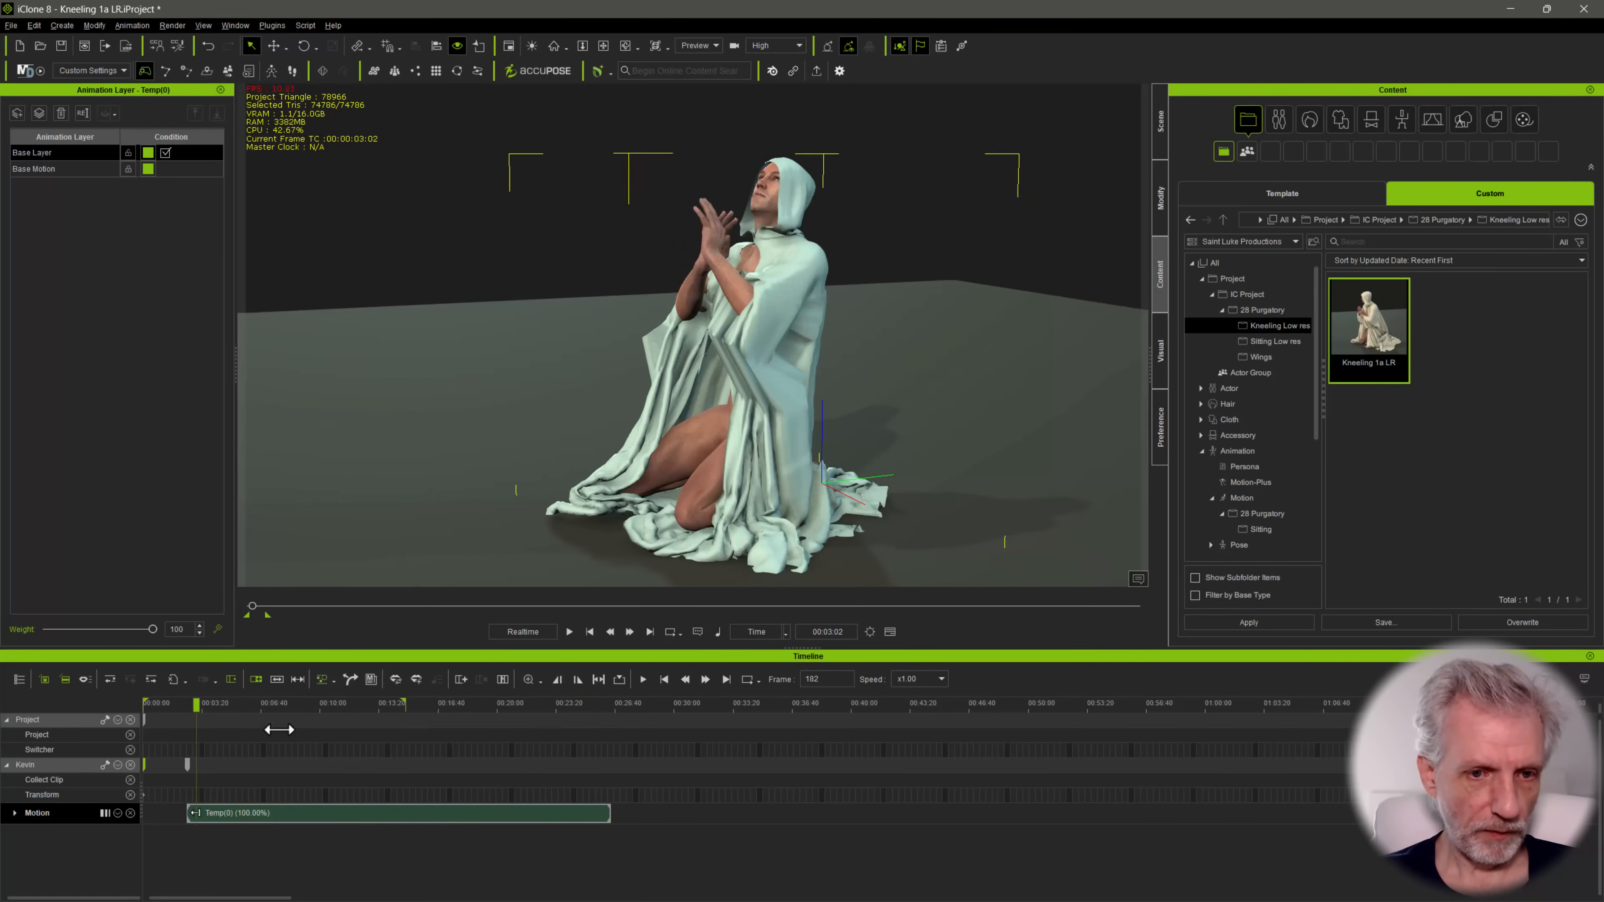
Delete the remaining motion clip and resend the character from Character Creator to iClone, agreeing to overwrite the existing motion
left_click(385, 814)
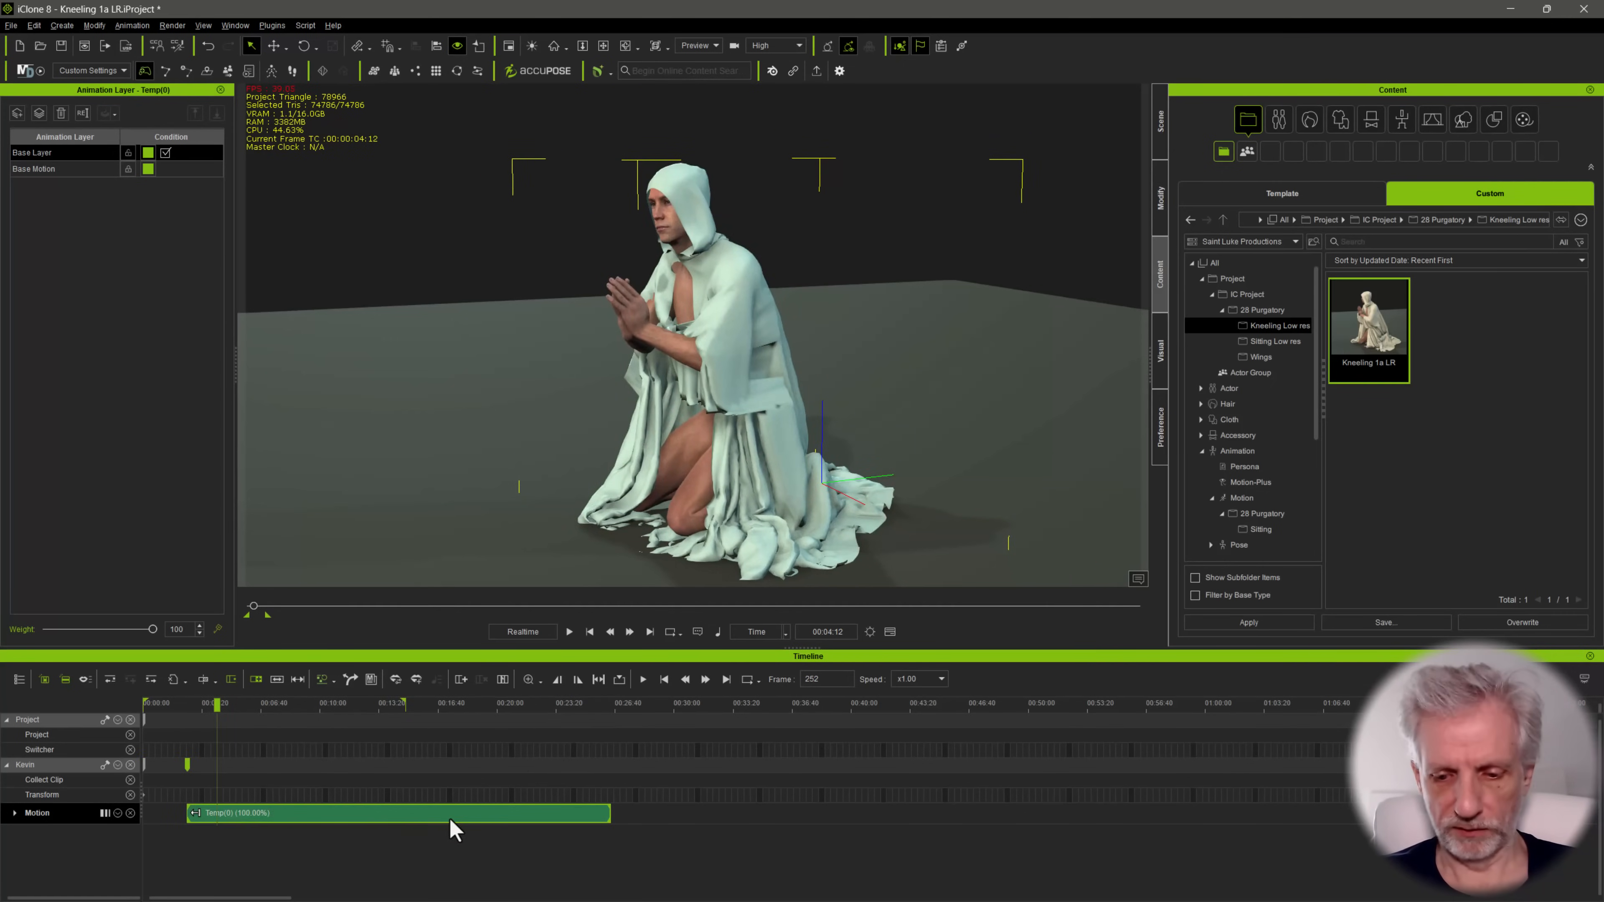
key("Delete")
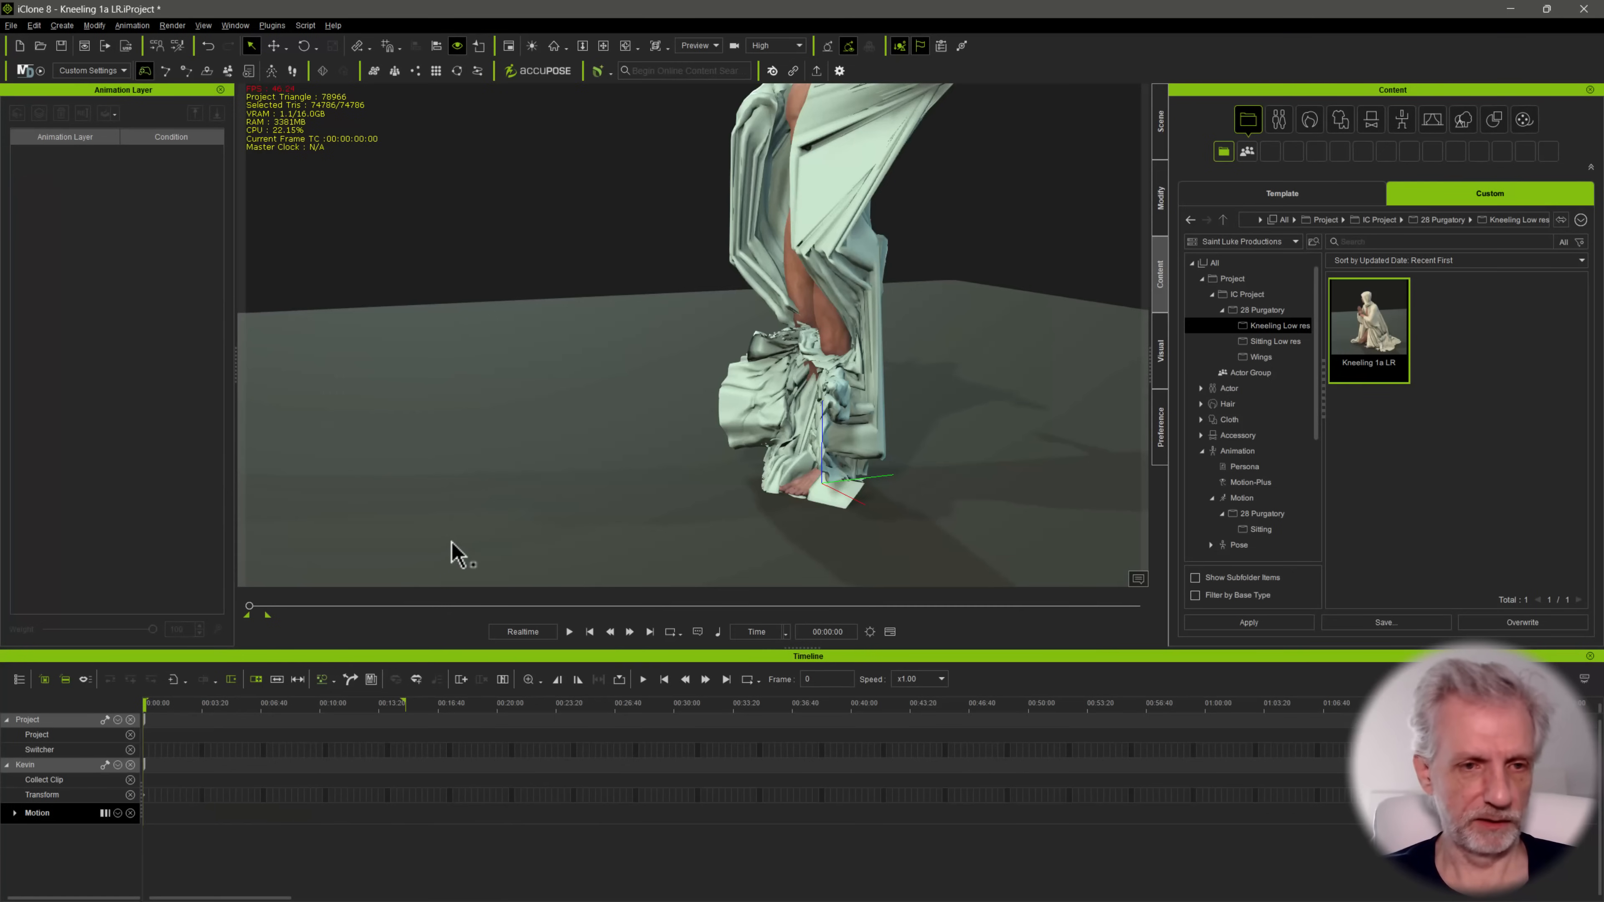
key("alt+Tab")
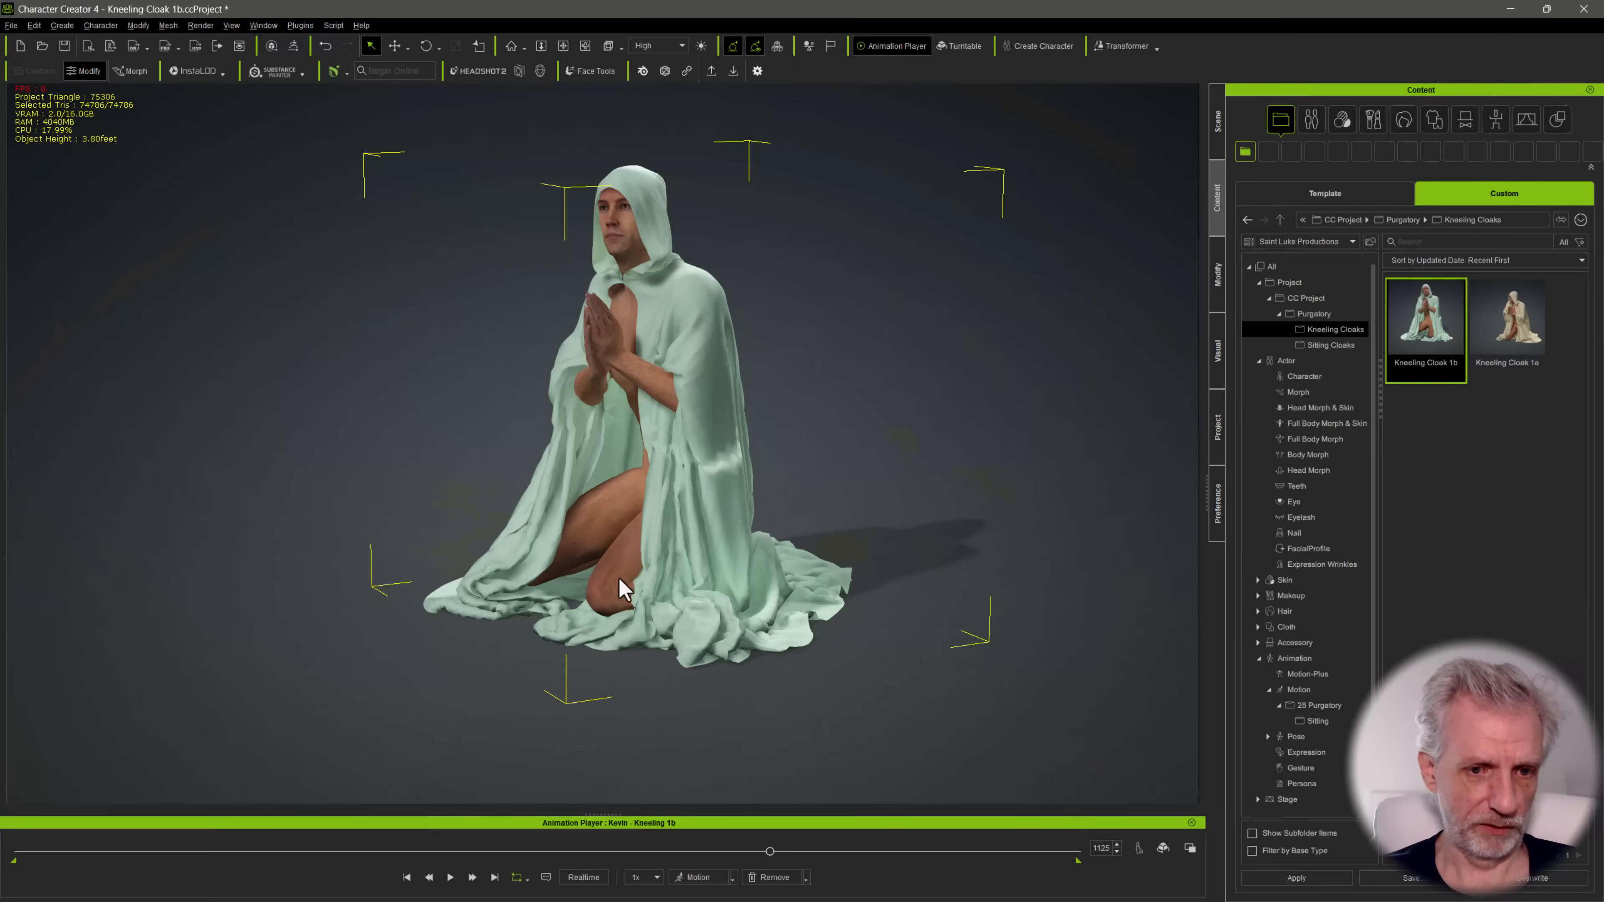
key("ctrl+s")
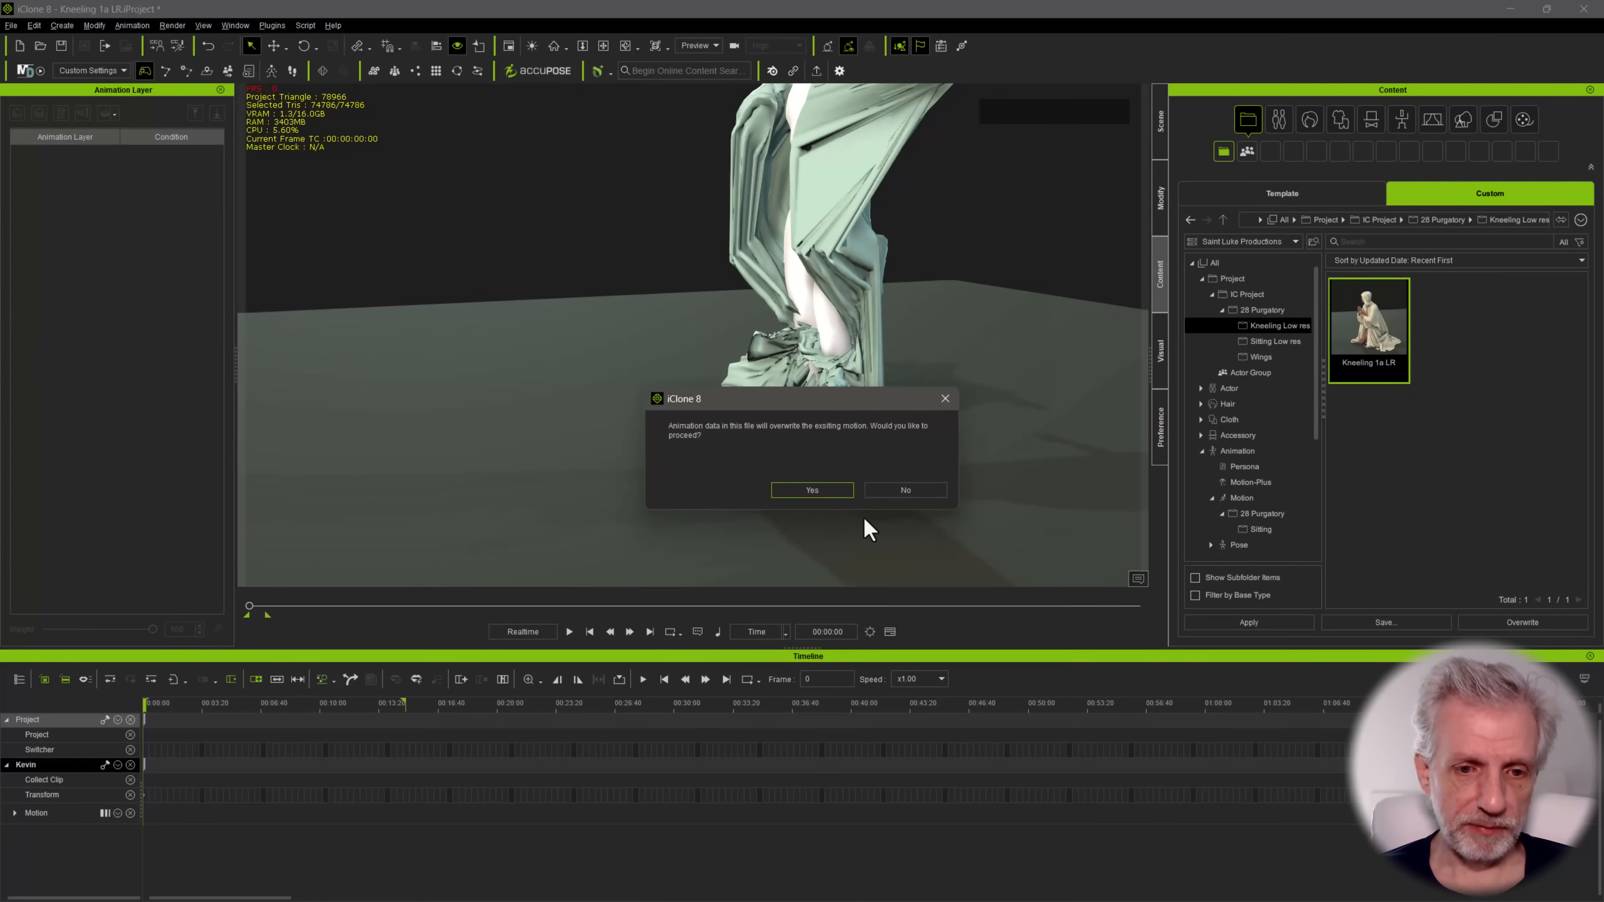
left_click(816, 488)
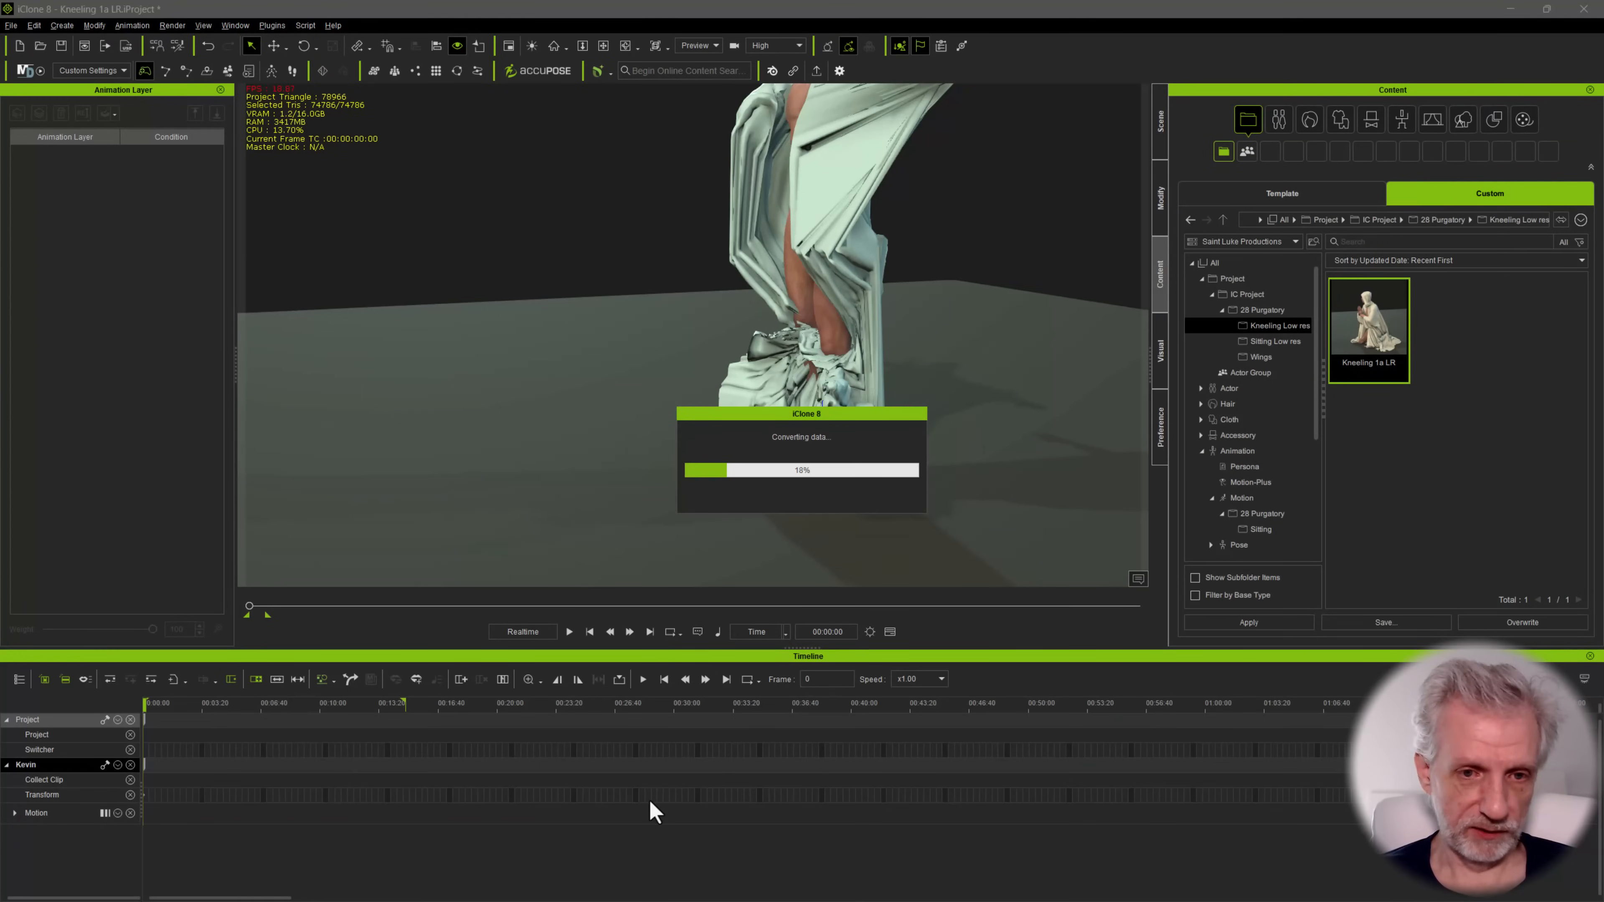
scroll(657, 398, "down", 5)
middle_click_drag(658, 396, 643, 449)
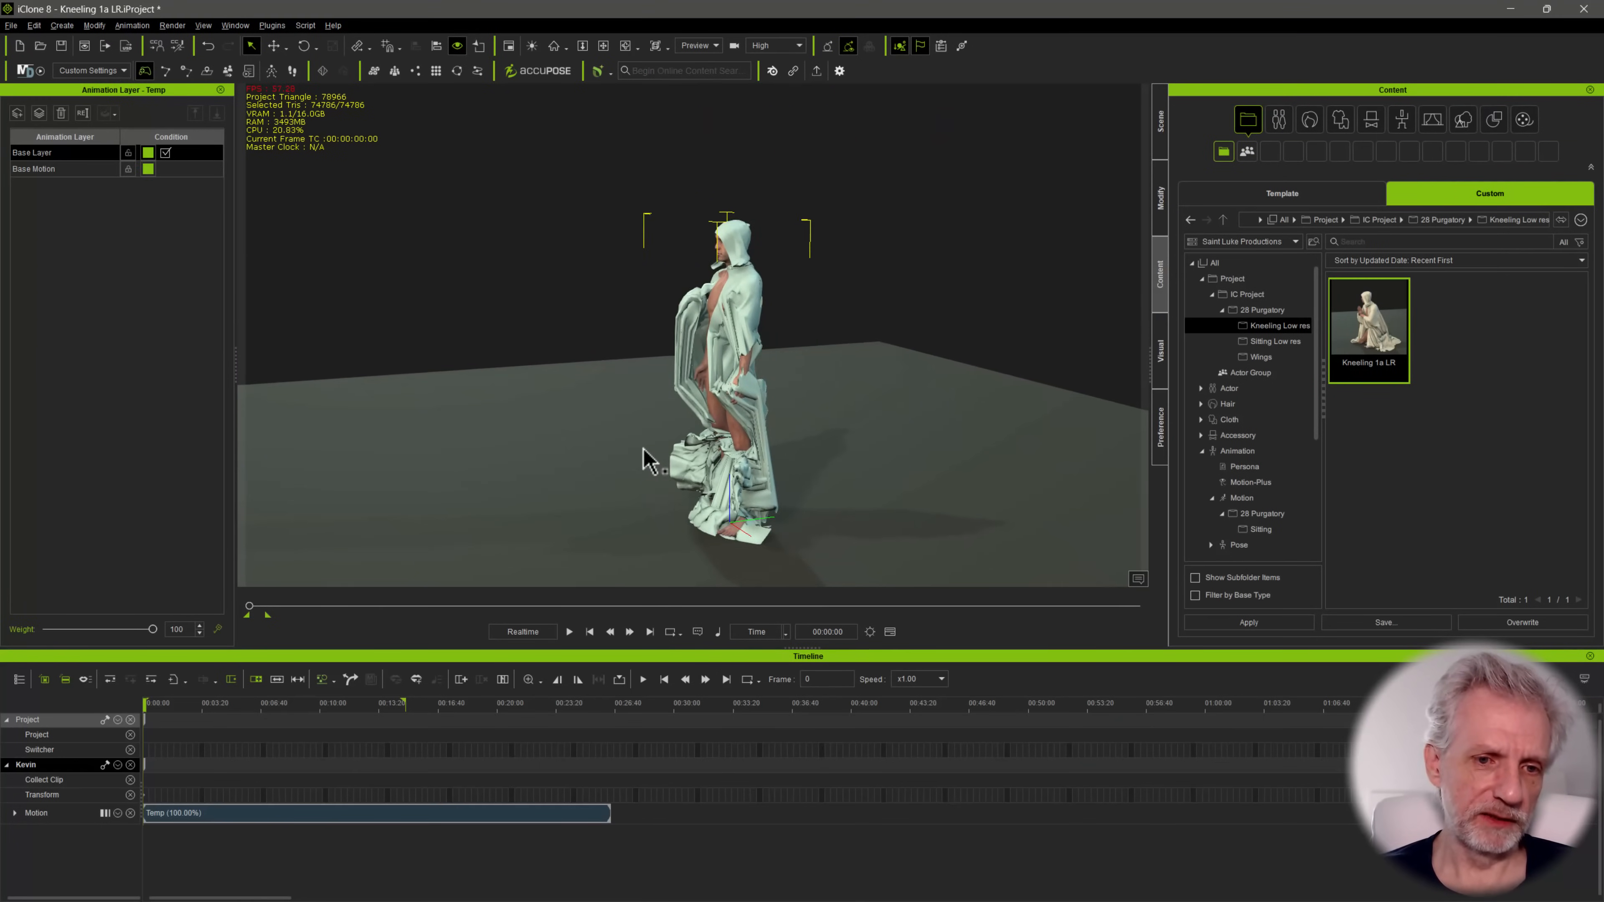
Split the character's Temp motion clip at frame 783, where he kneels in prayer, and delete the part before it
right_click_drag(643, 450, 820, 408)
scroll(820, 408, "up", 5)
middle_click_drag(819, 407, 759, 352)
right_click_drag(759, 351, 530, 461)
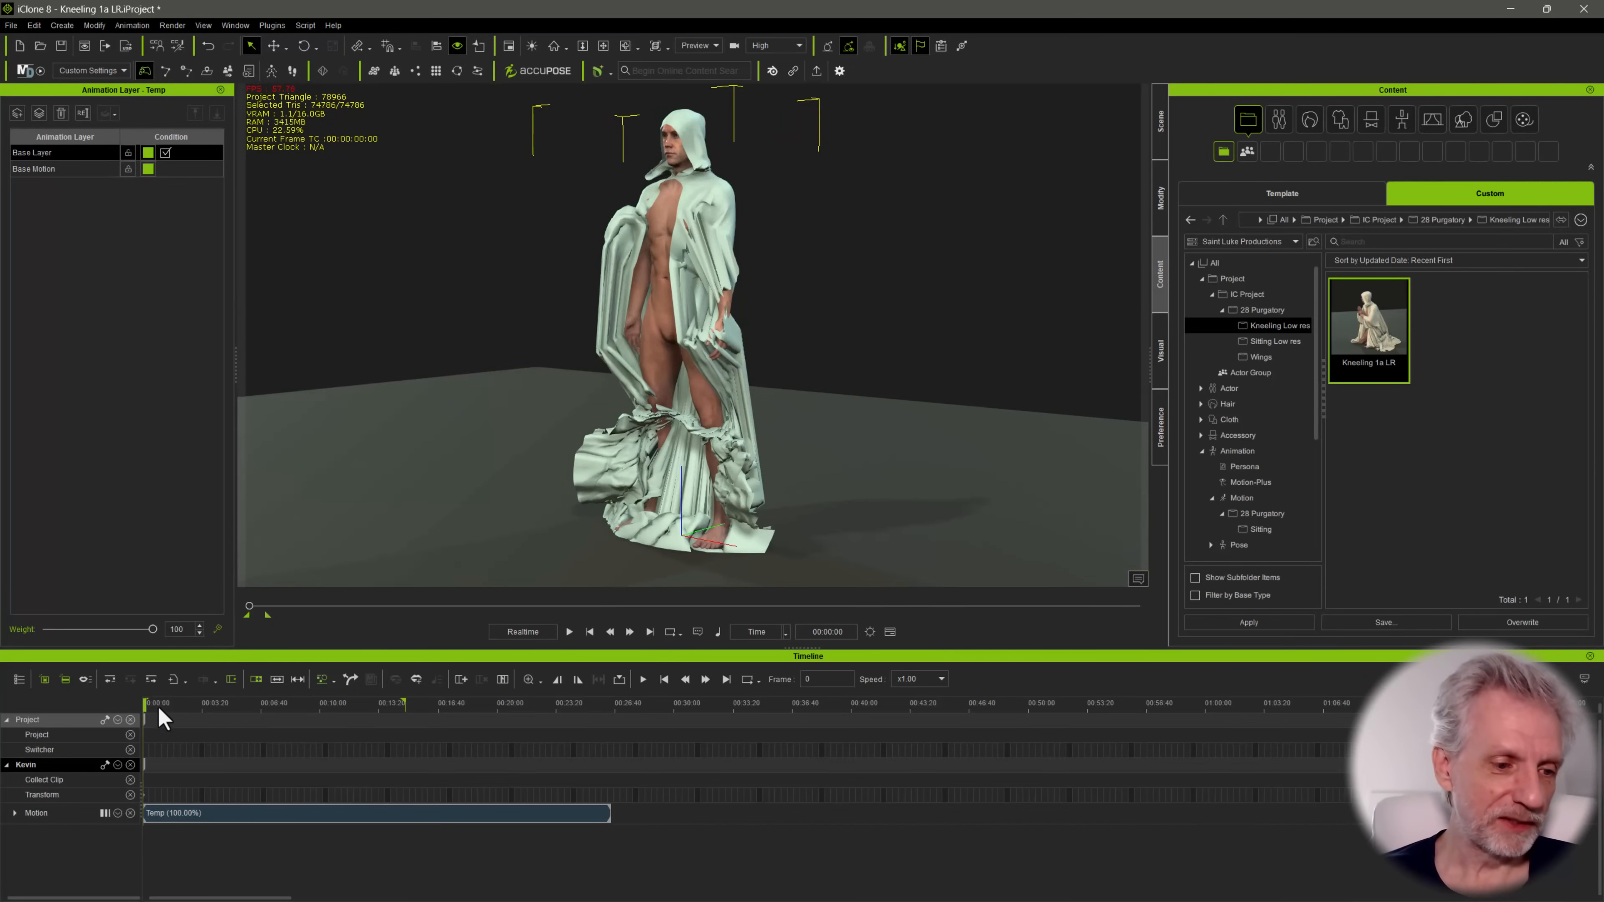
mouse_move(144, 702)
left_mouse_down()
mouse_move(546, 724)
mouse_move(341, 726)
mouse_move(369, 726)
left_mouse_up()
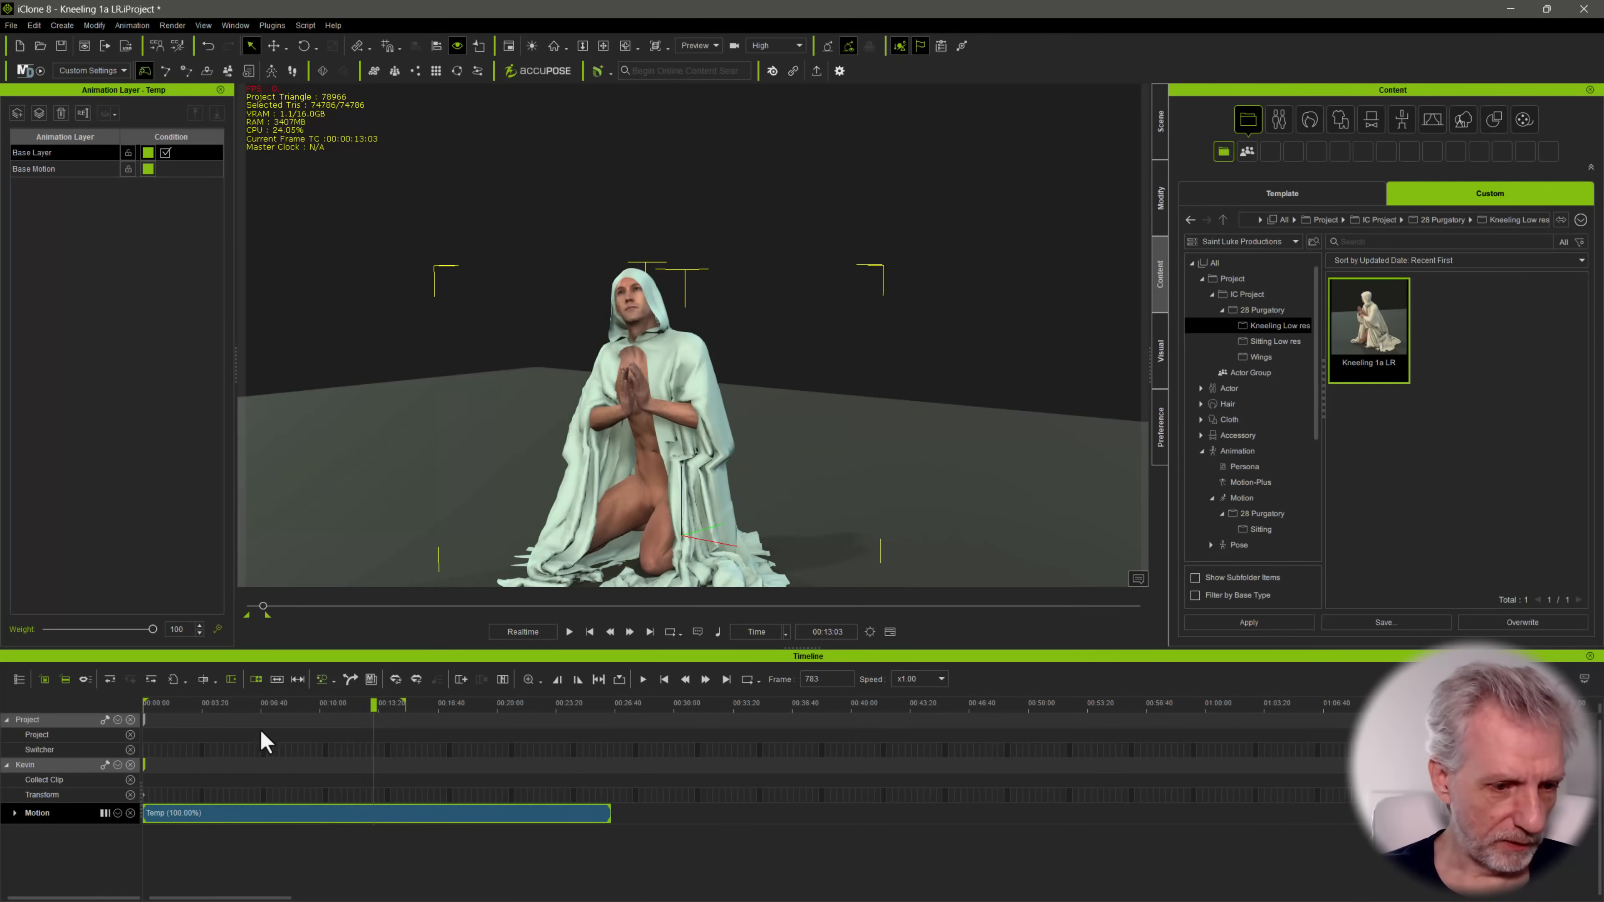
left_click(204, 681)
left_click(295, 817)
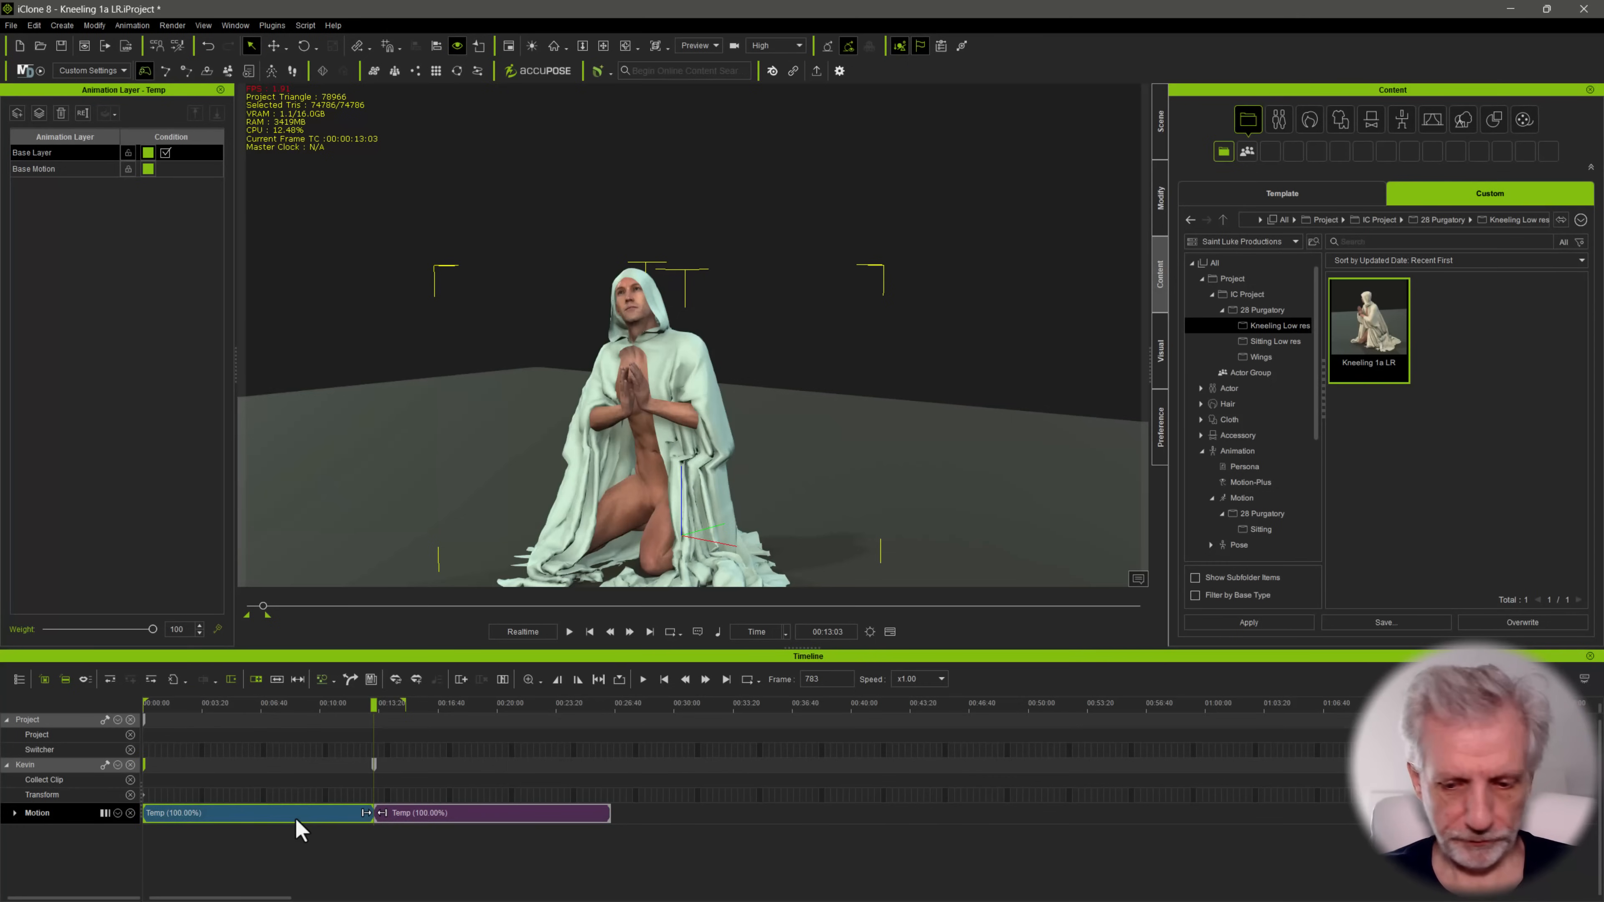
key("Delete")
Split the remaining motion clip at frame 1263 and delete the part after it
left_click_drag(382, 711, 515, 711)
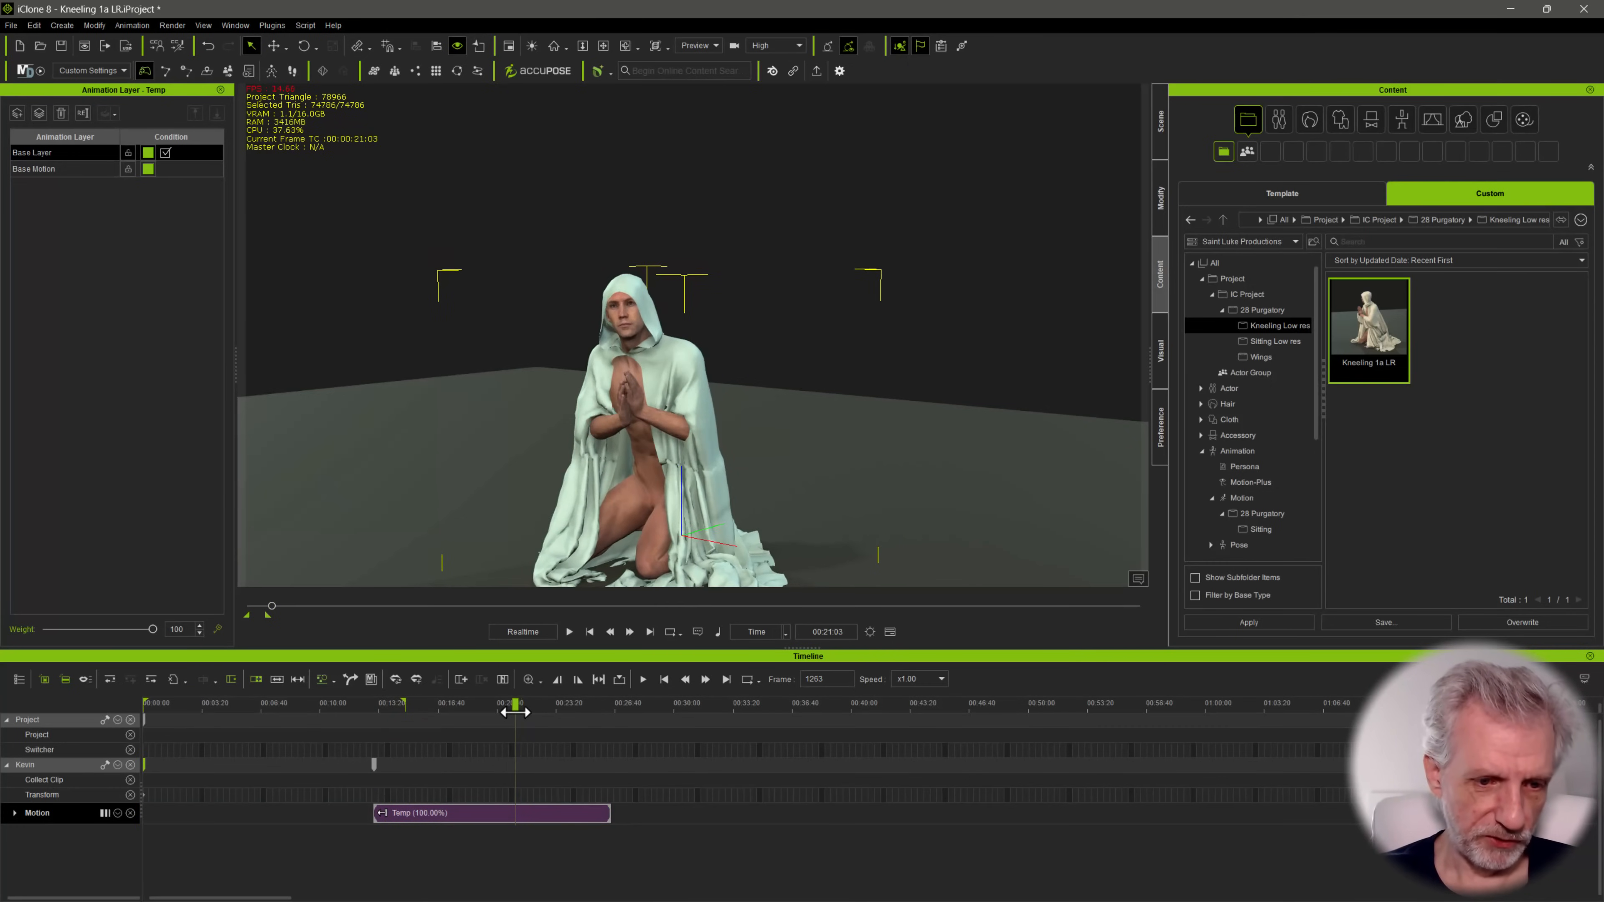
left_click(527, 816)
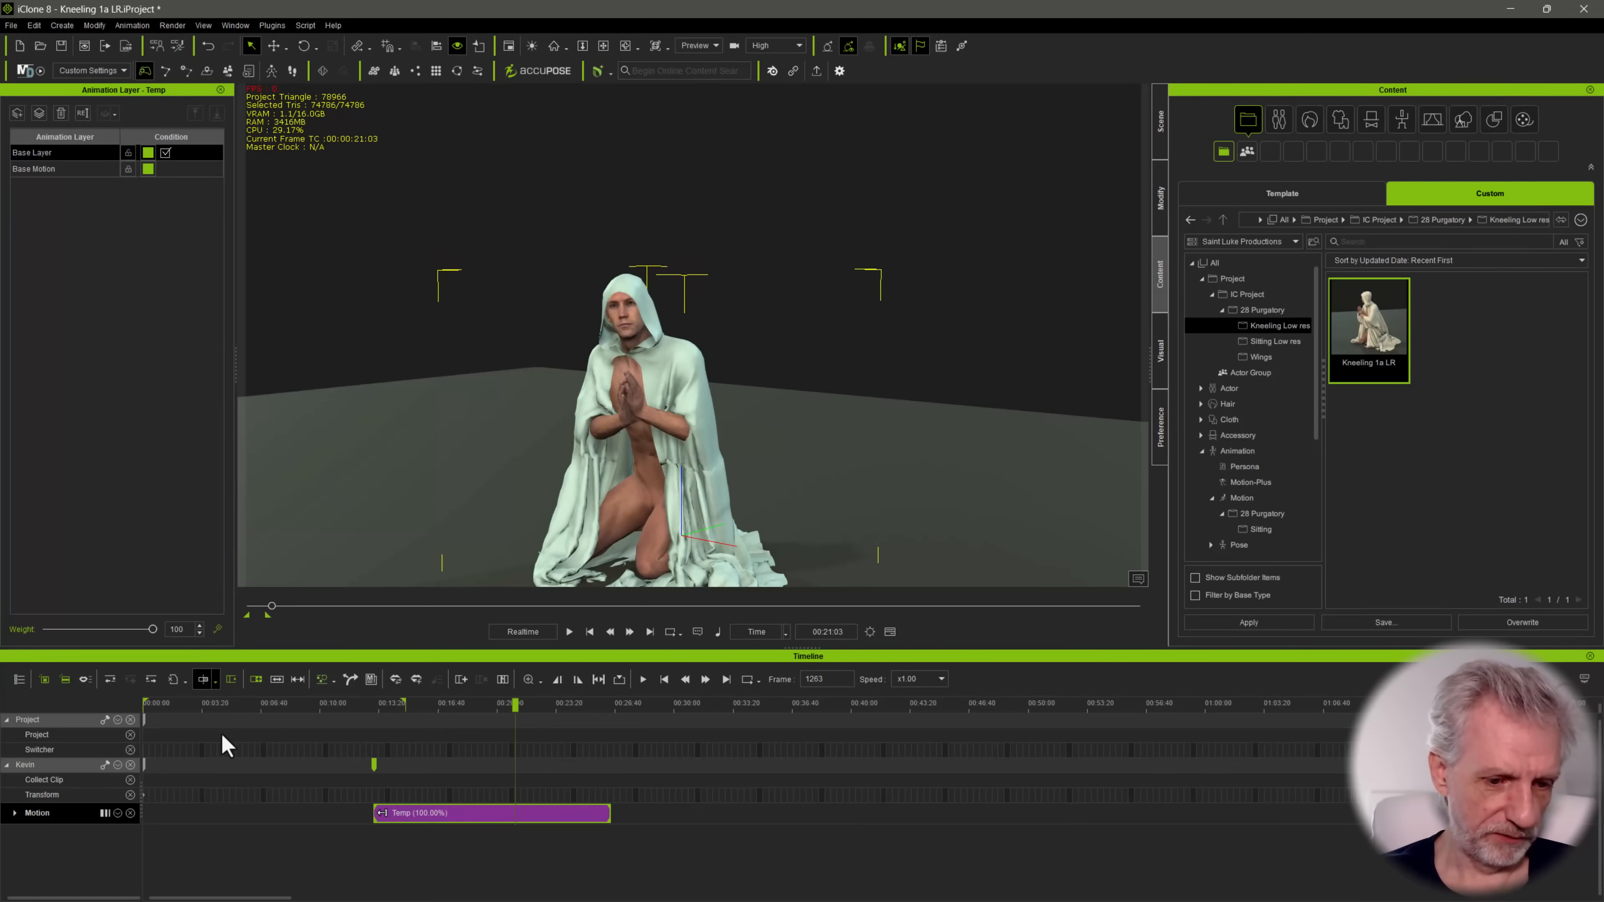
left_click(204, 680)
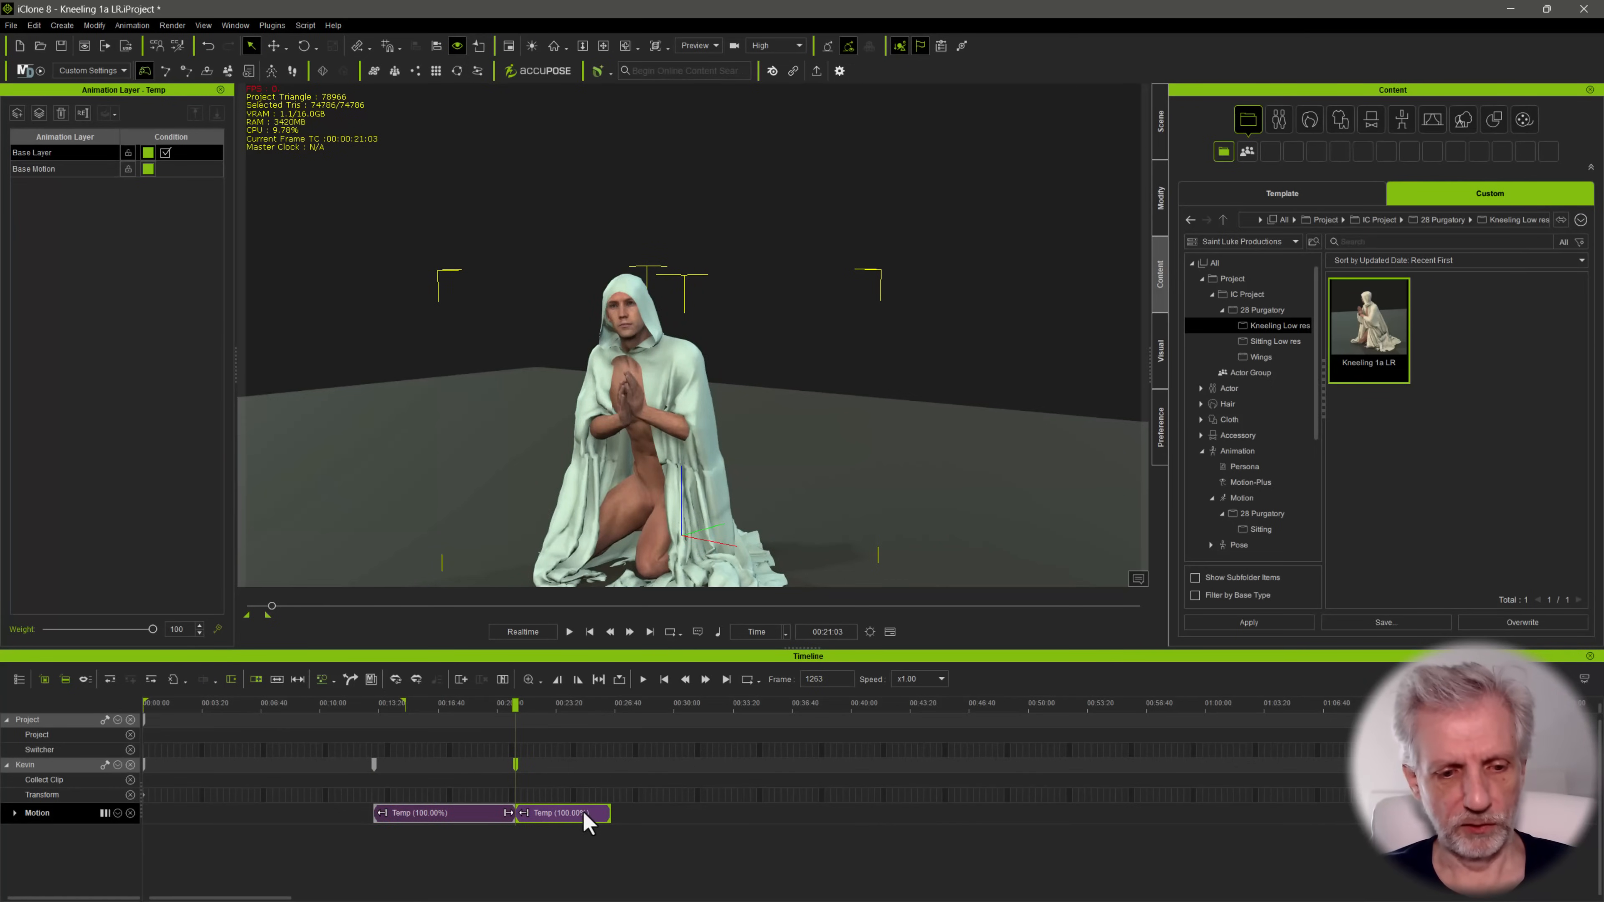
key("Delete")
Move the trimmed motion clip to the start of the timeline and scrub through it to check the kneeling pose
left_click_drag(468, 822, 157, 817)
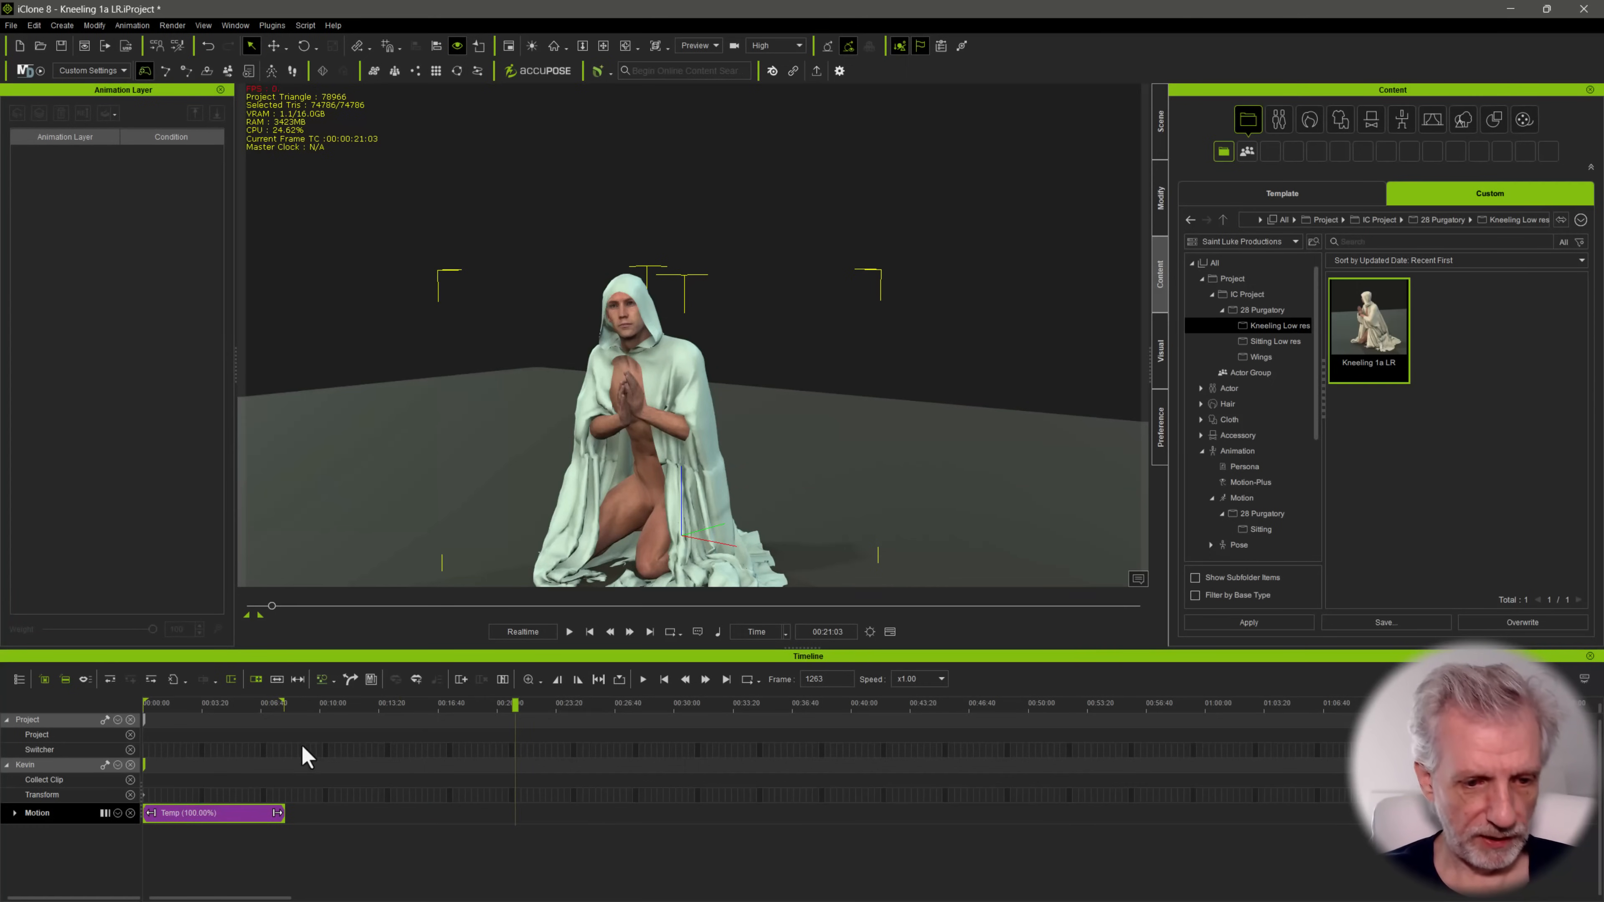
left_click(231, 705)
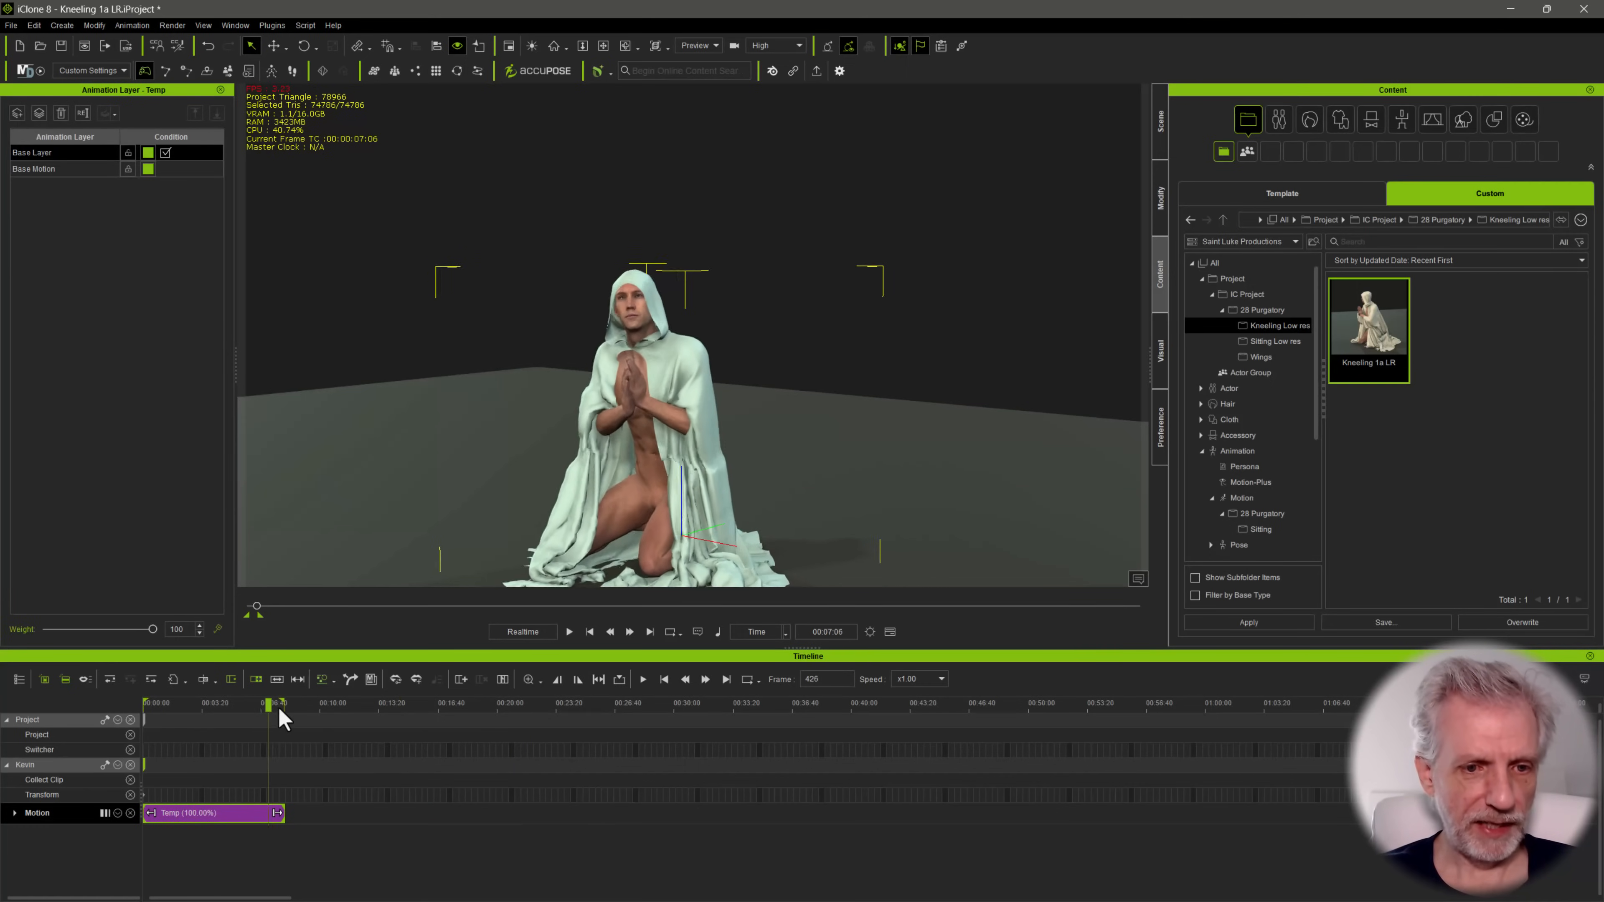
left_click_drag(227, 705, 191, 711)
Start an FBX export of the character with the Blender preset, project frame rate and a range of 0 to 480
left_click(10, 26)
mouse_move(85, 138)
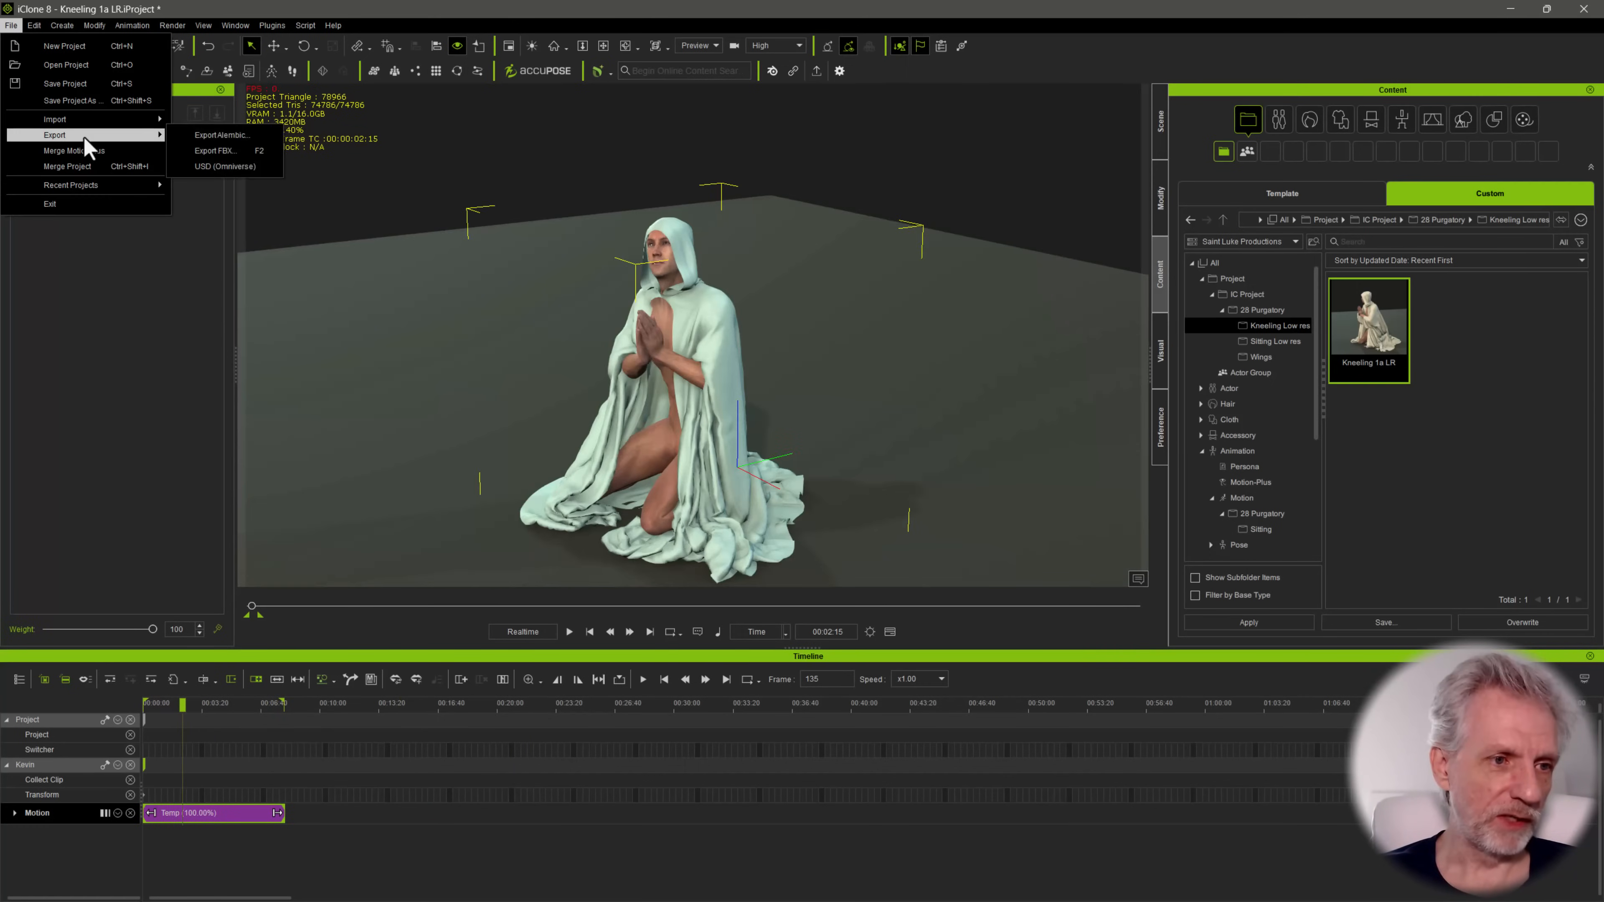
left_click(240, 150)
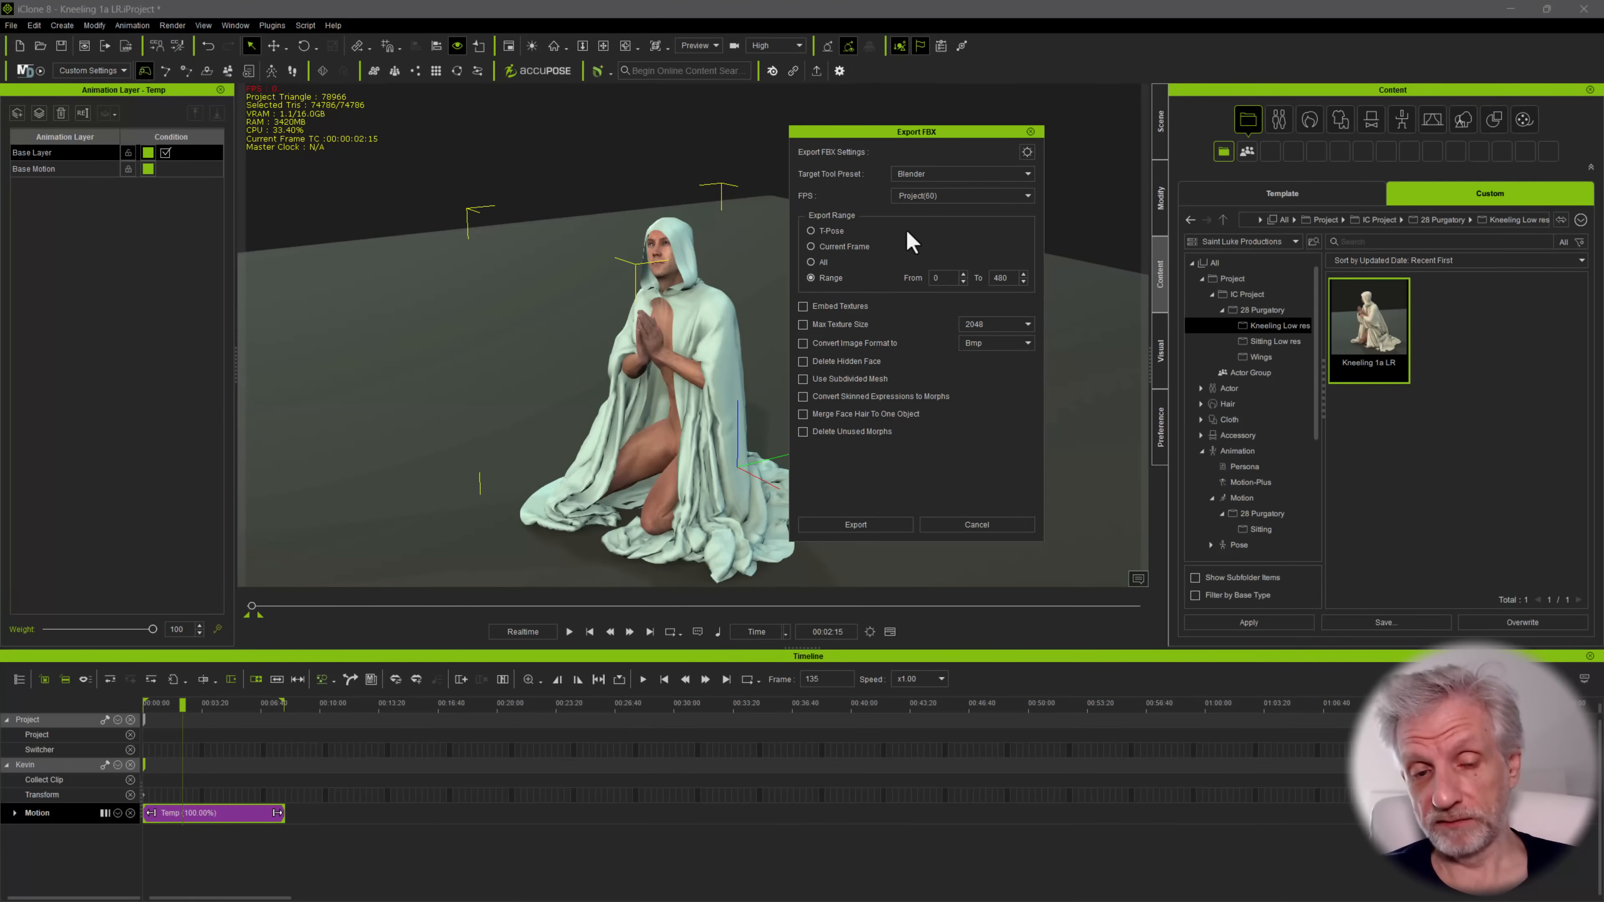
left_click(880, 524)
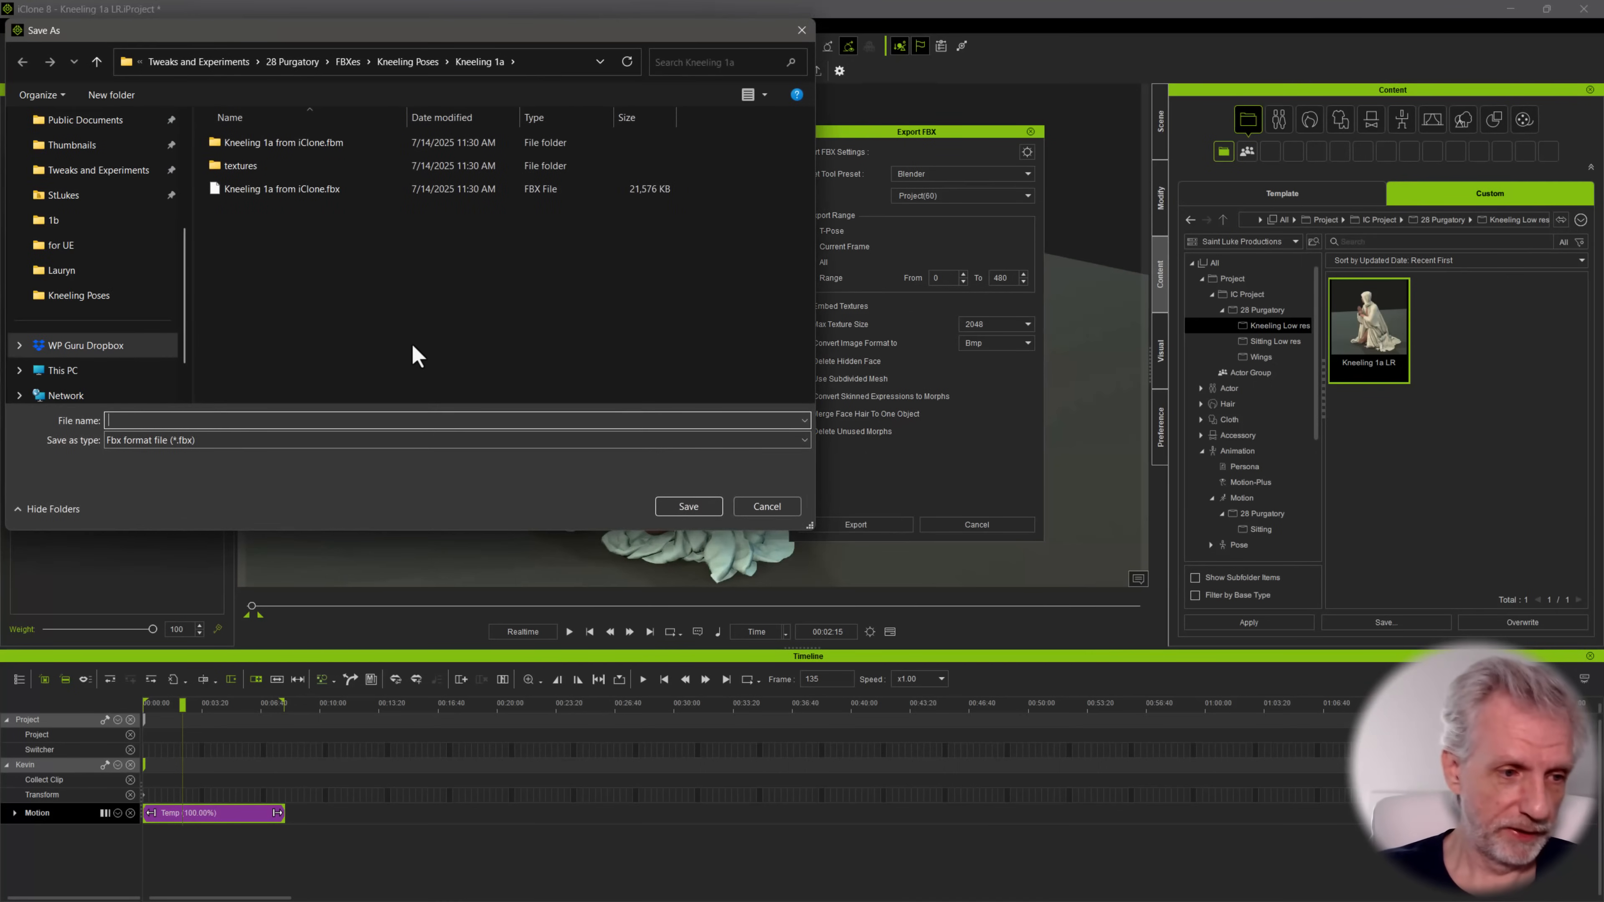
Create a Kneeling 1b folder inside Kneeling Poses and save the FBX there as Kneeling 1b from iClone
left_click(433, 56)
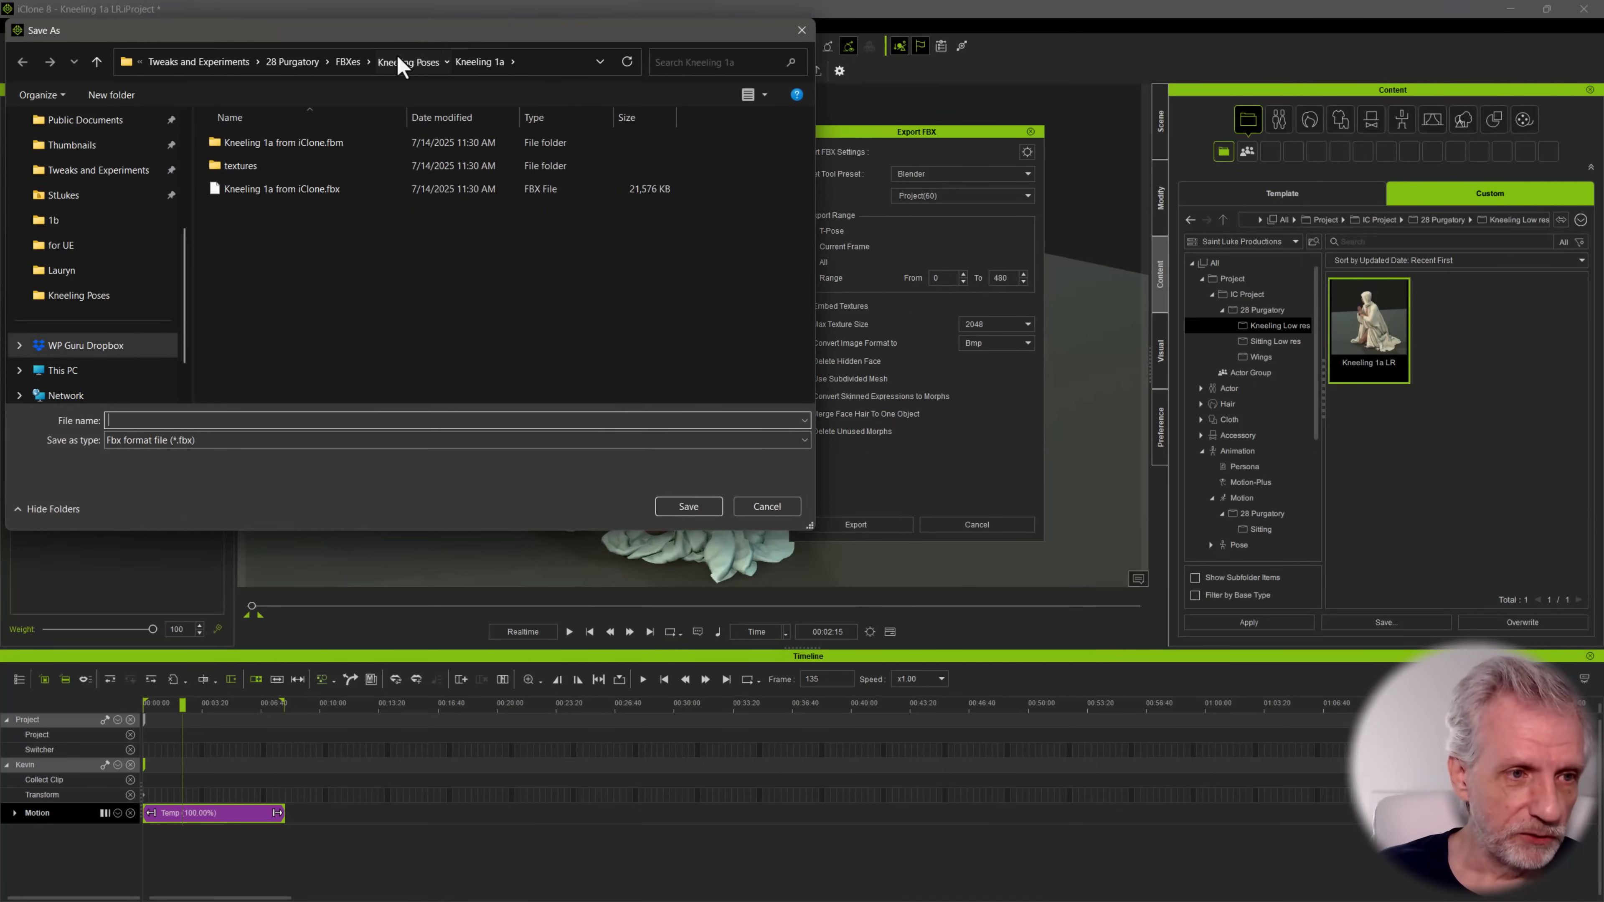
key("ctrl+shift+n")
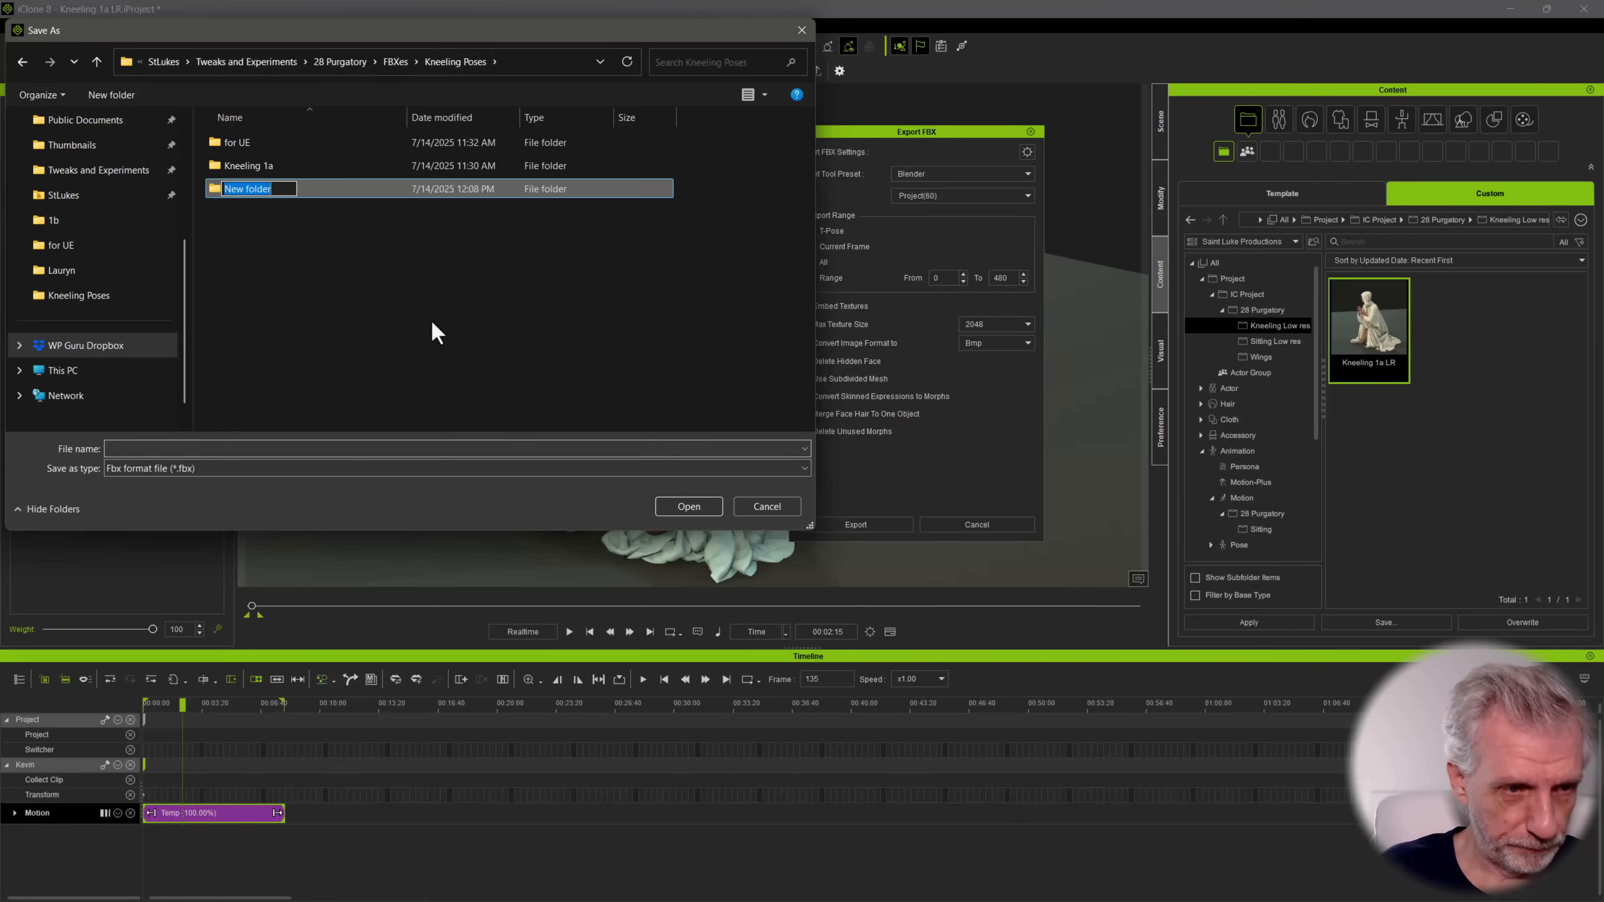
type("Kneeling 1b")
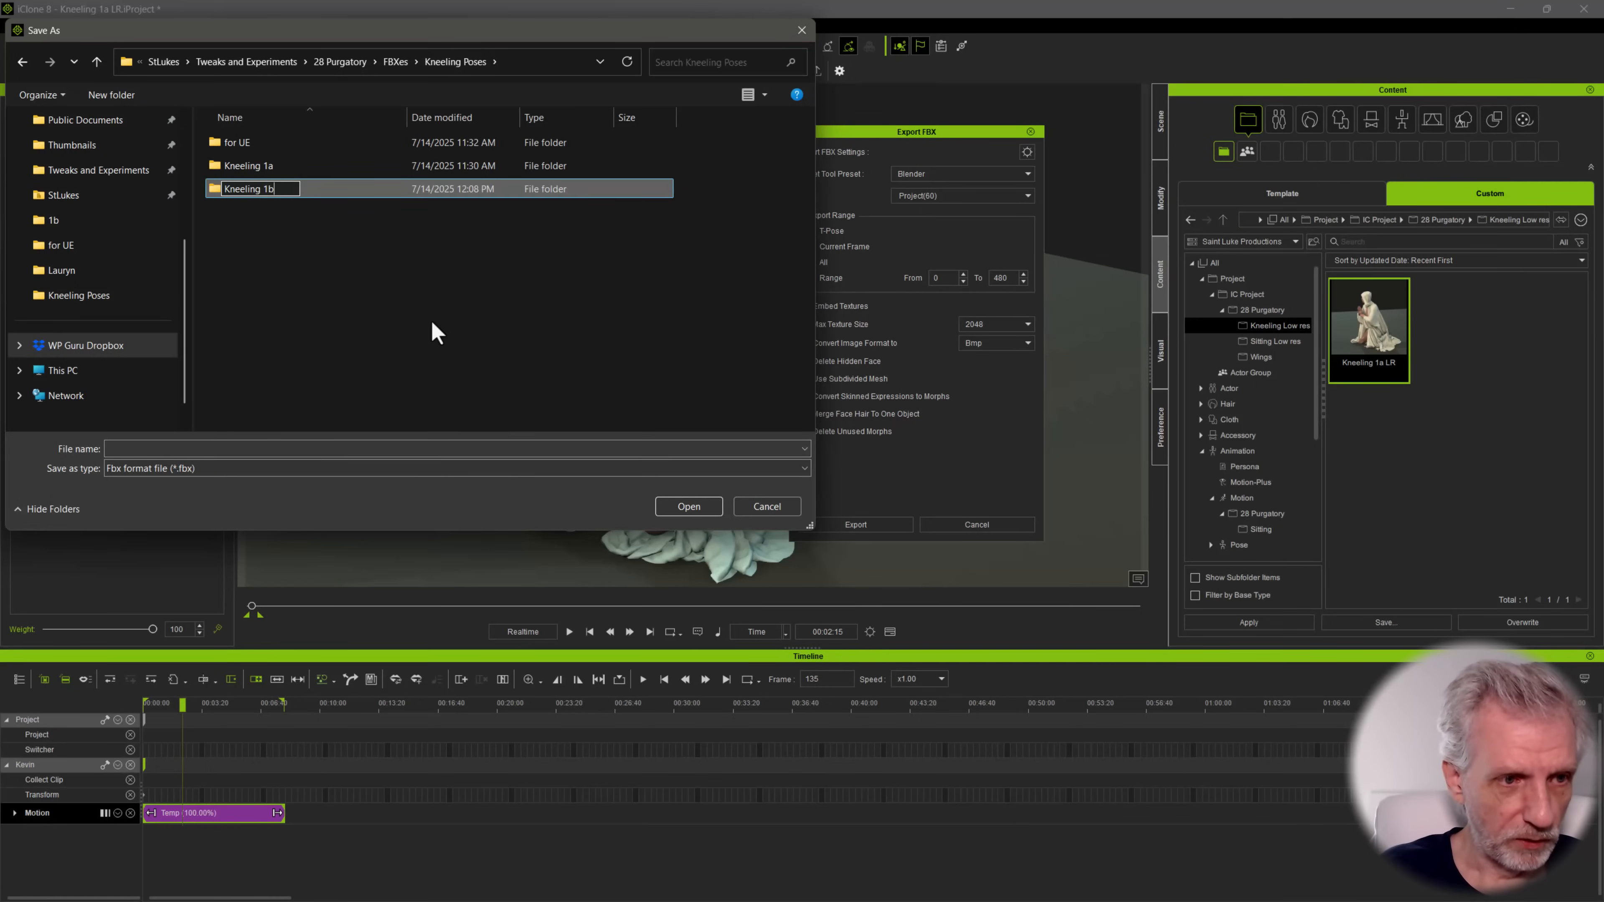
key("Return")
key("Return")
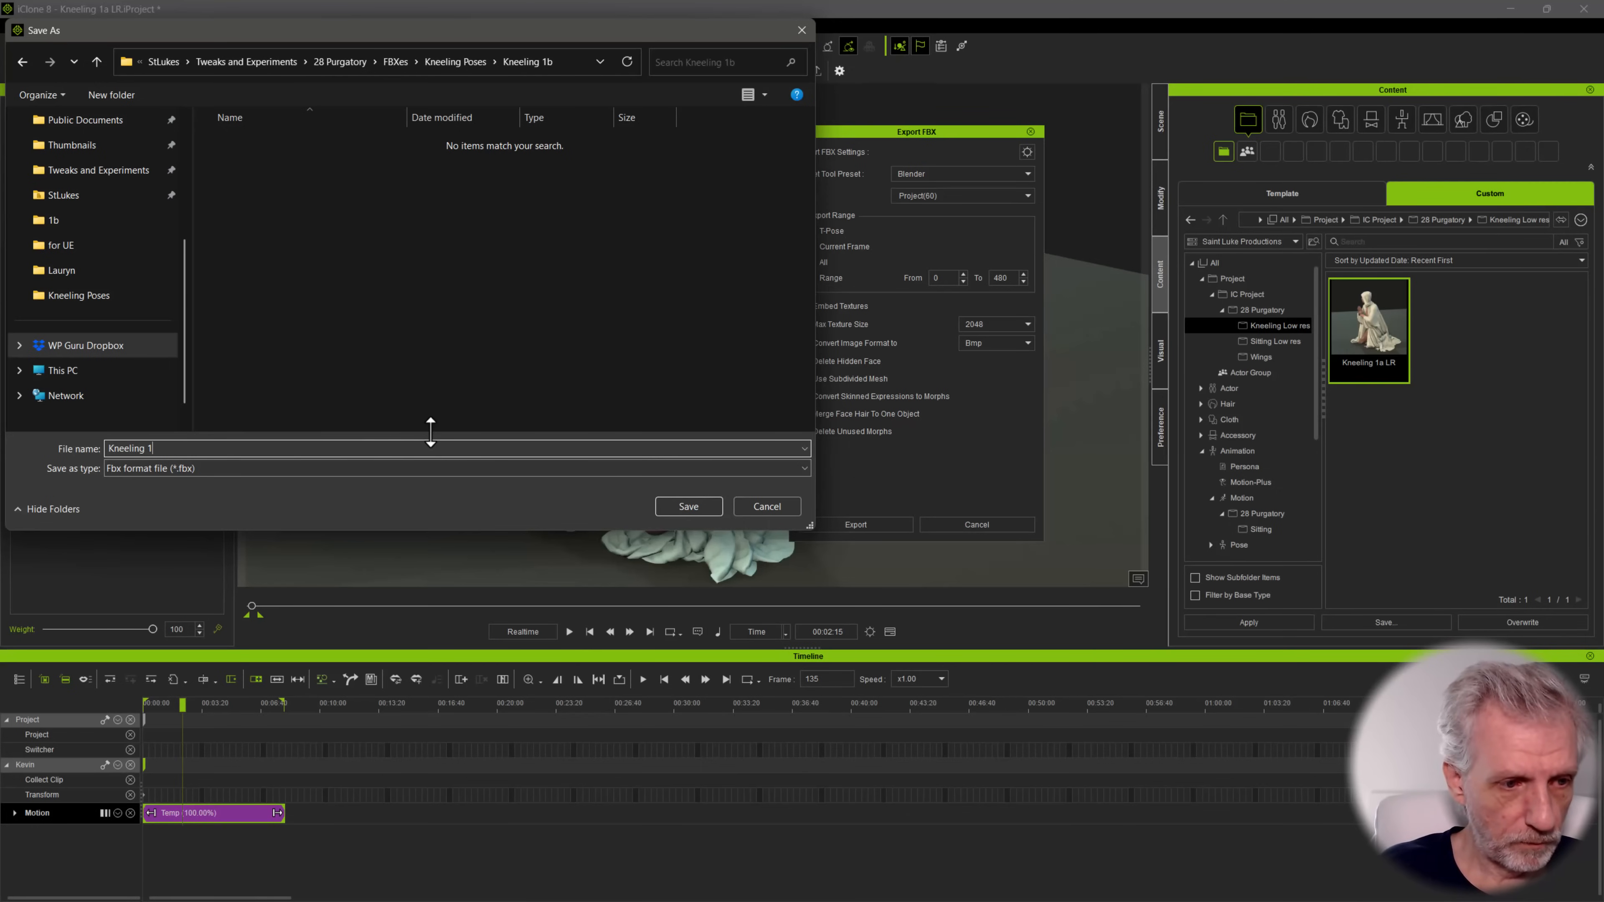
key("Return")
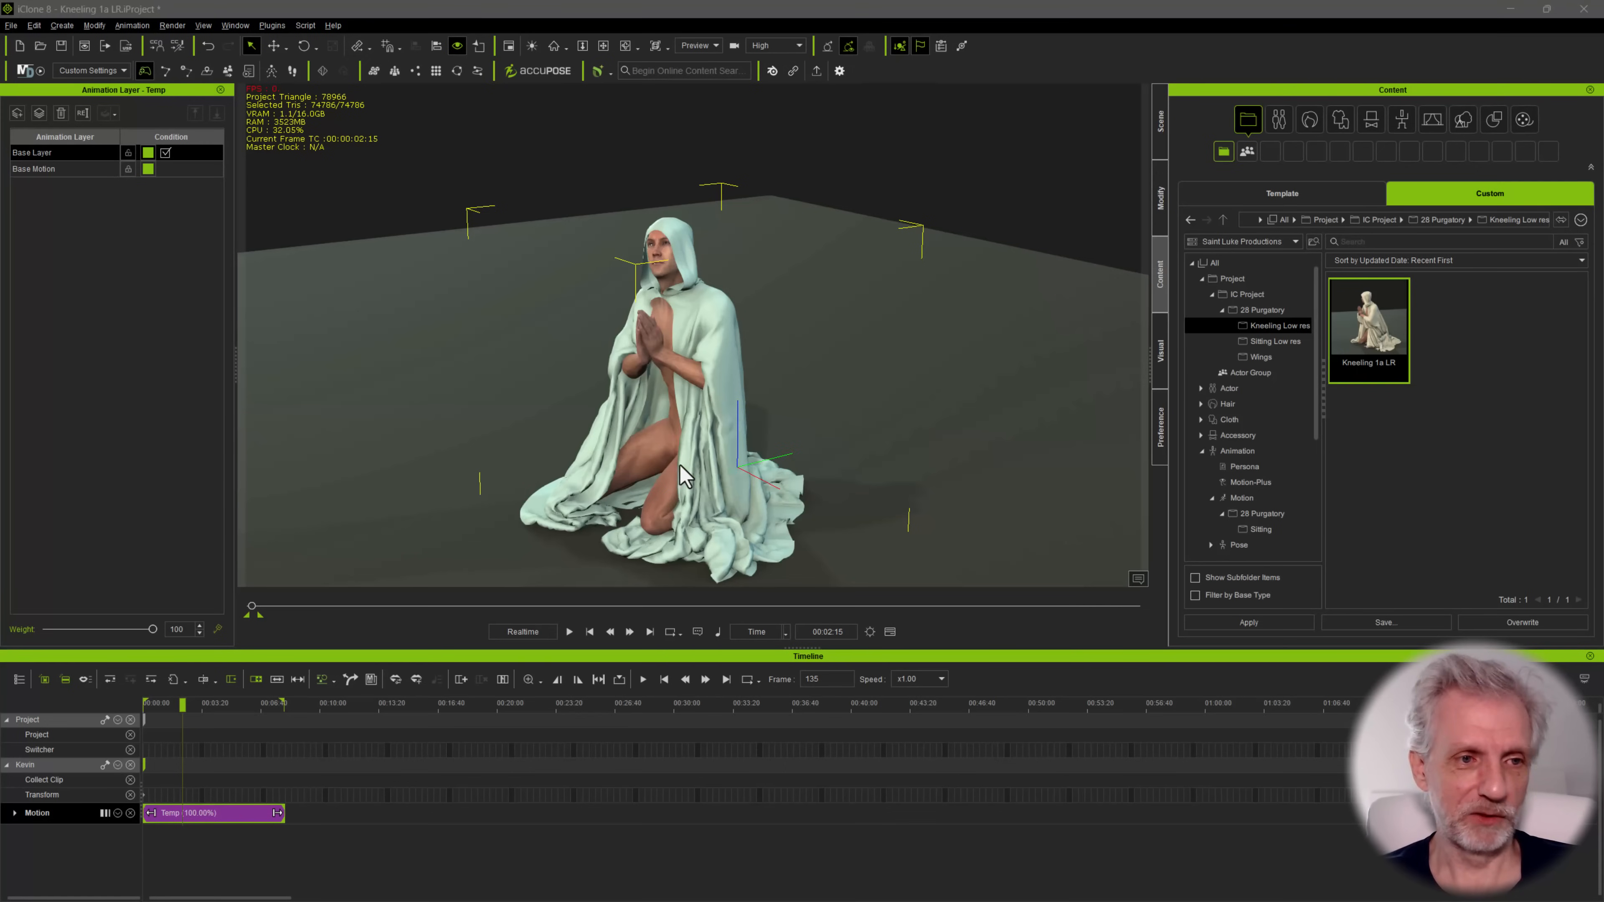
Switch to the open Blender session and rename the current scene to Kneeling 1a
key("alt+Tab")
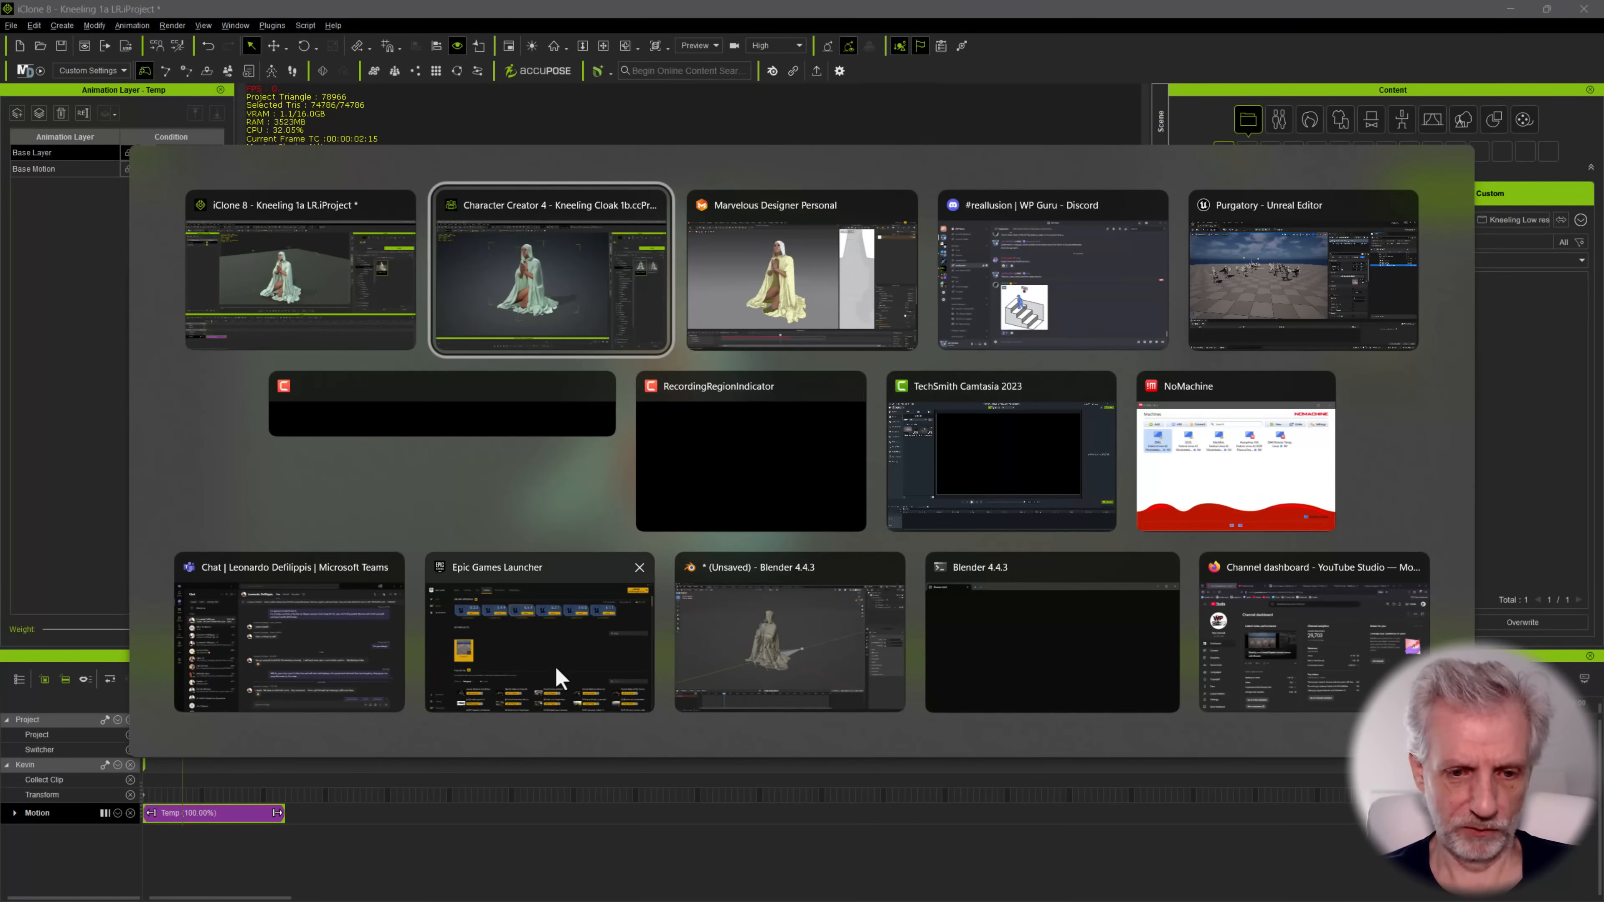
left_click(752, 666)
left_click(1382, 29)
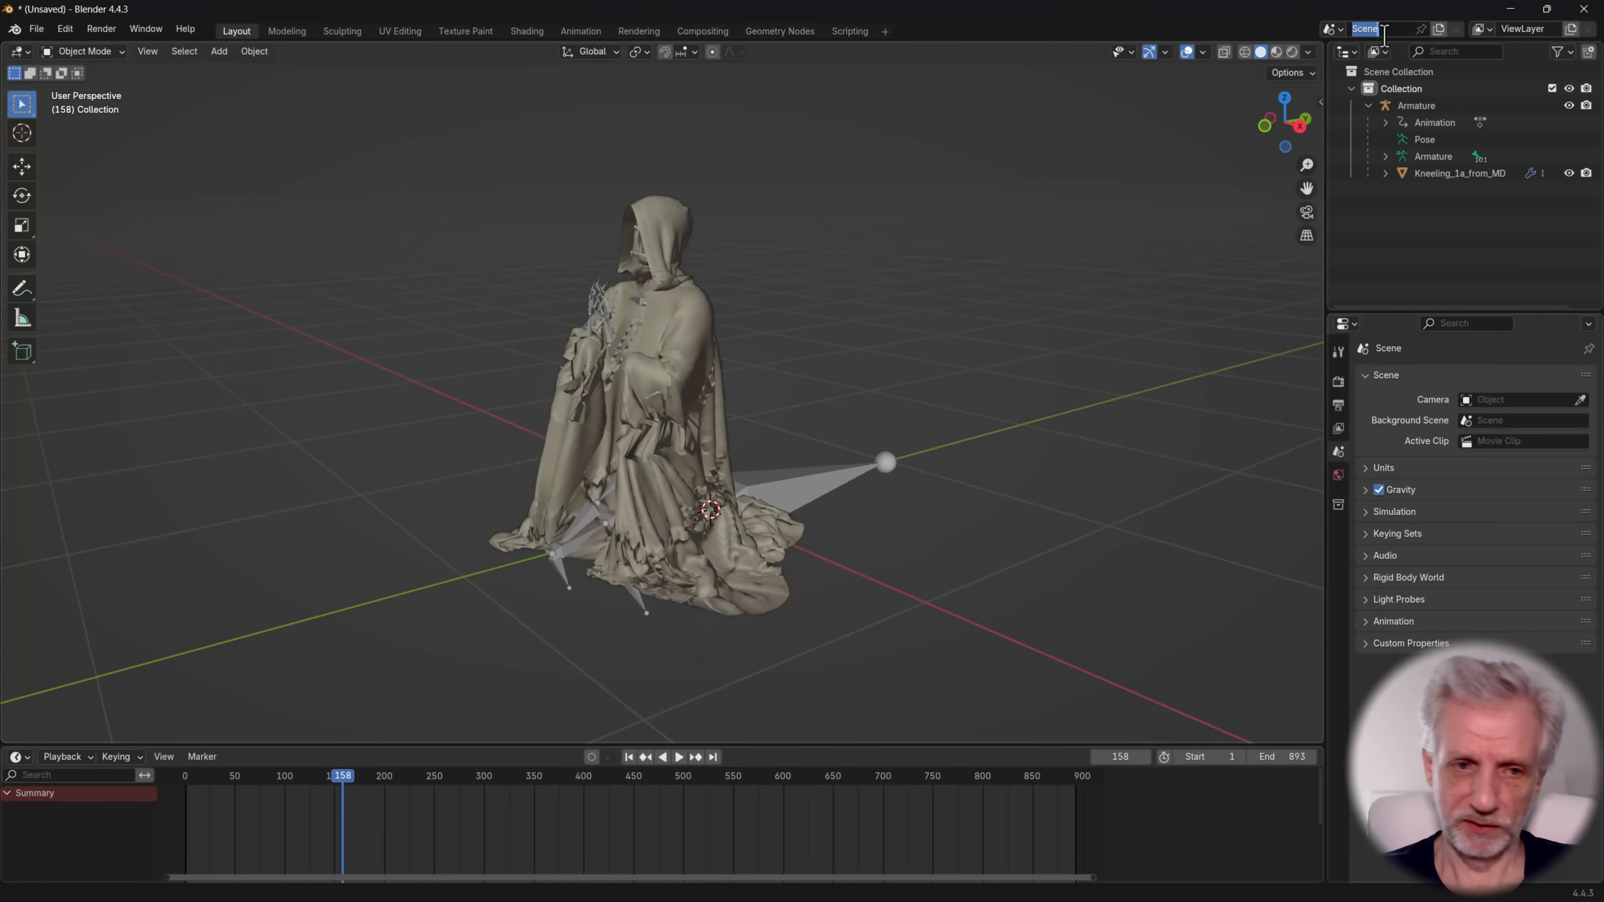
type("Kneel")
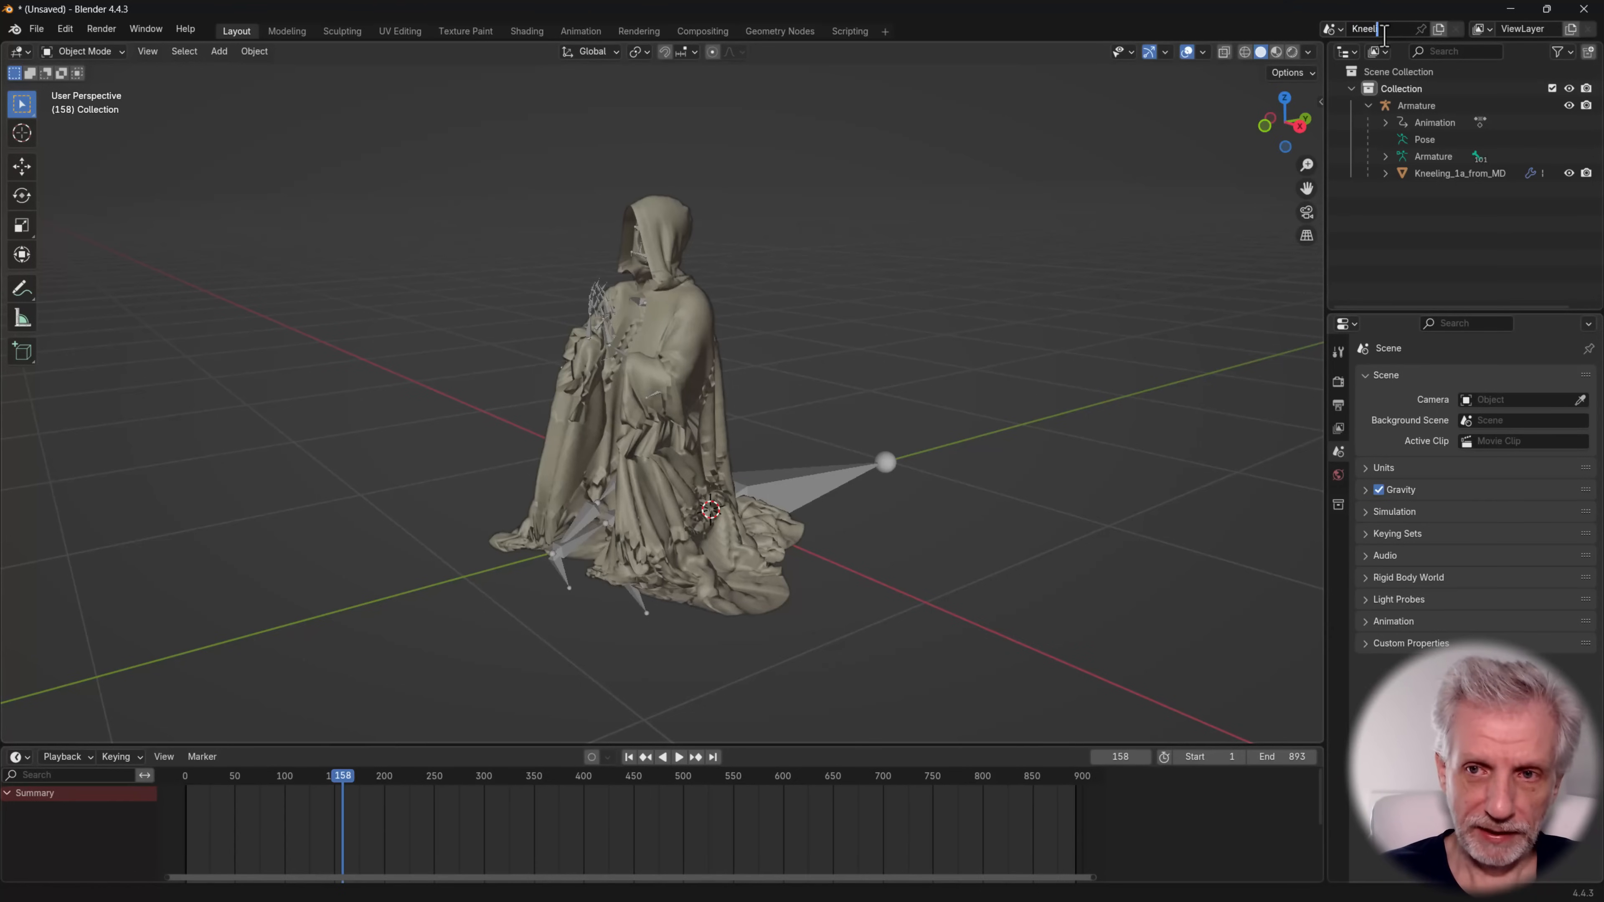
type("ing 1a")
key("Return")
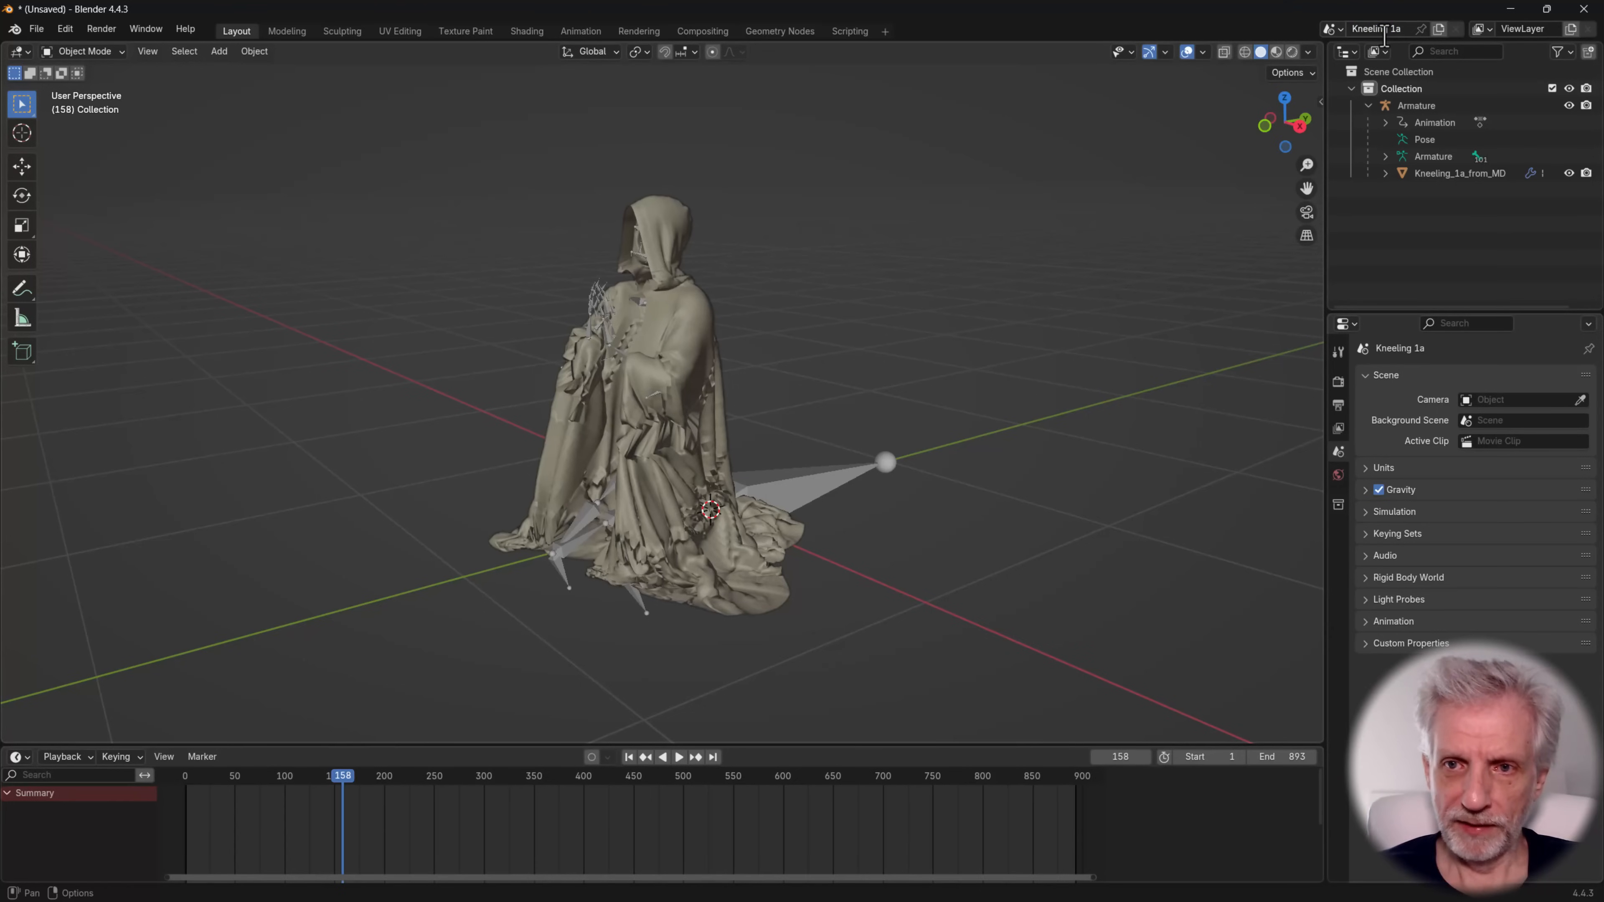
Add a new empty scene and name it Kneeling 1b
left_click(1439, 30)
left_click(1416, 63)
left_click(1393, 29)
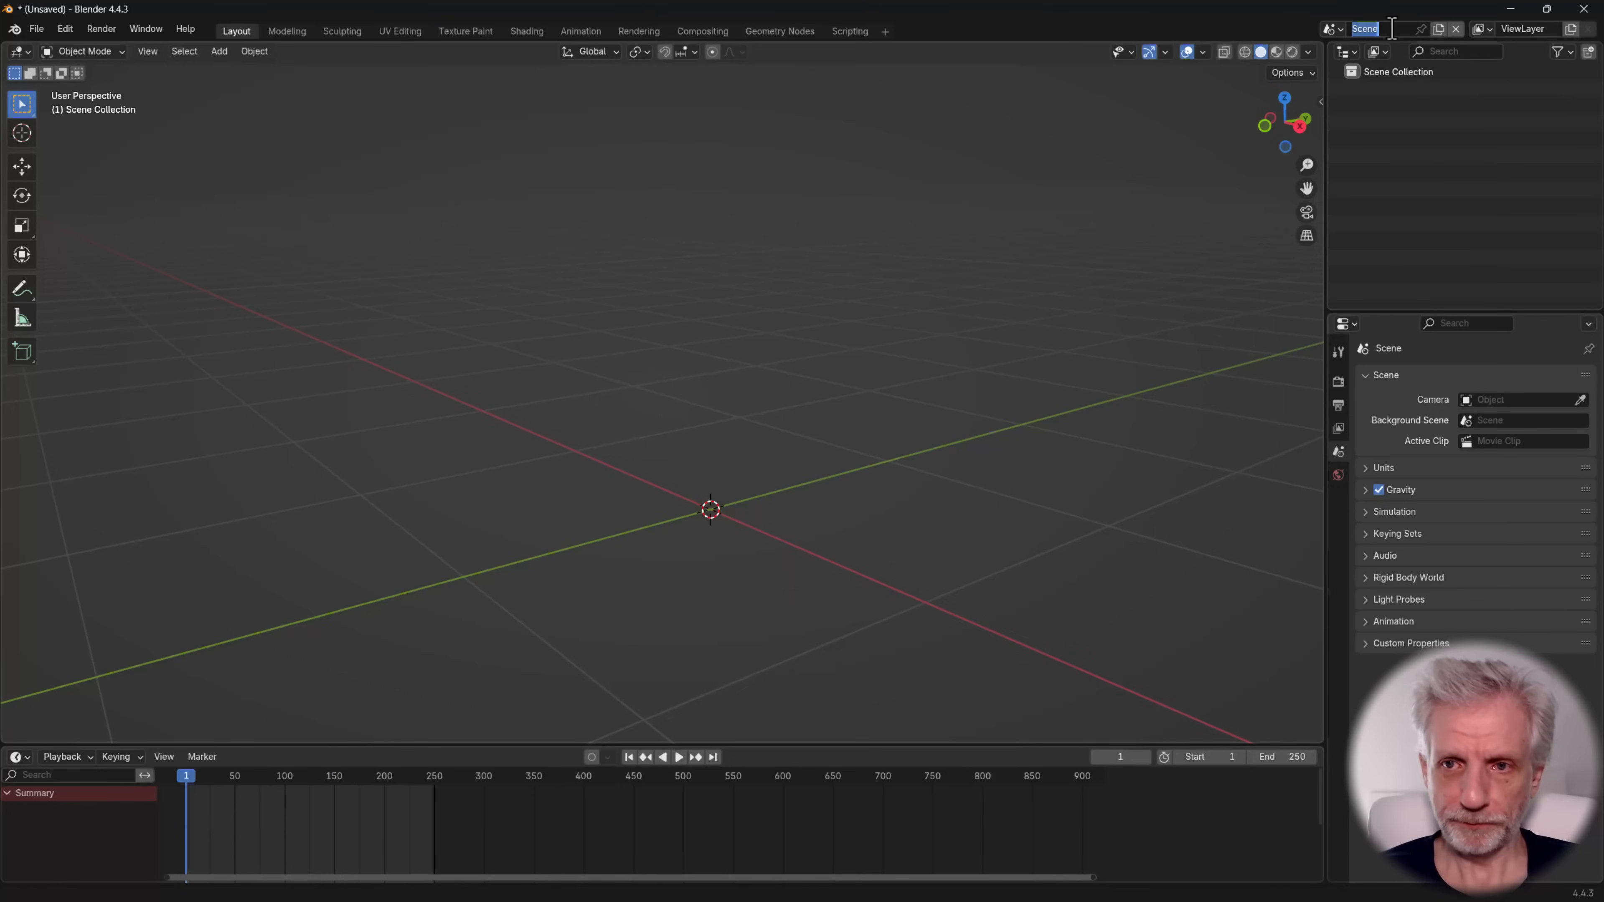
type("Kneeling ")
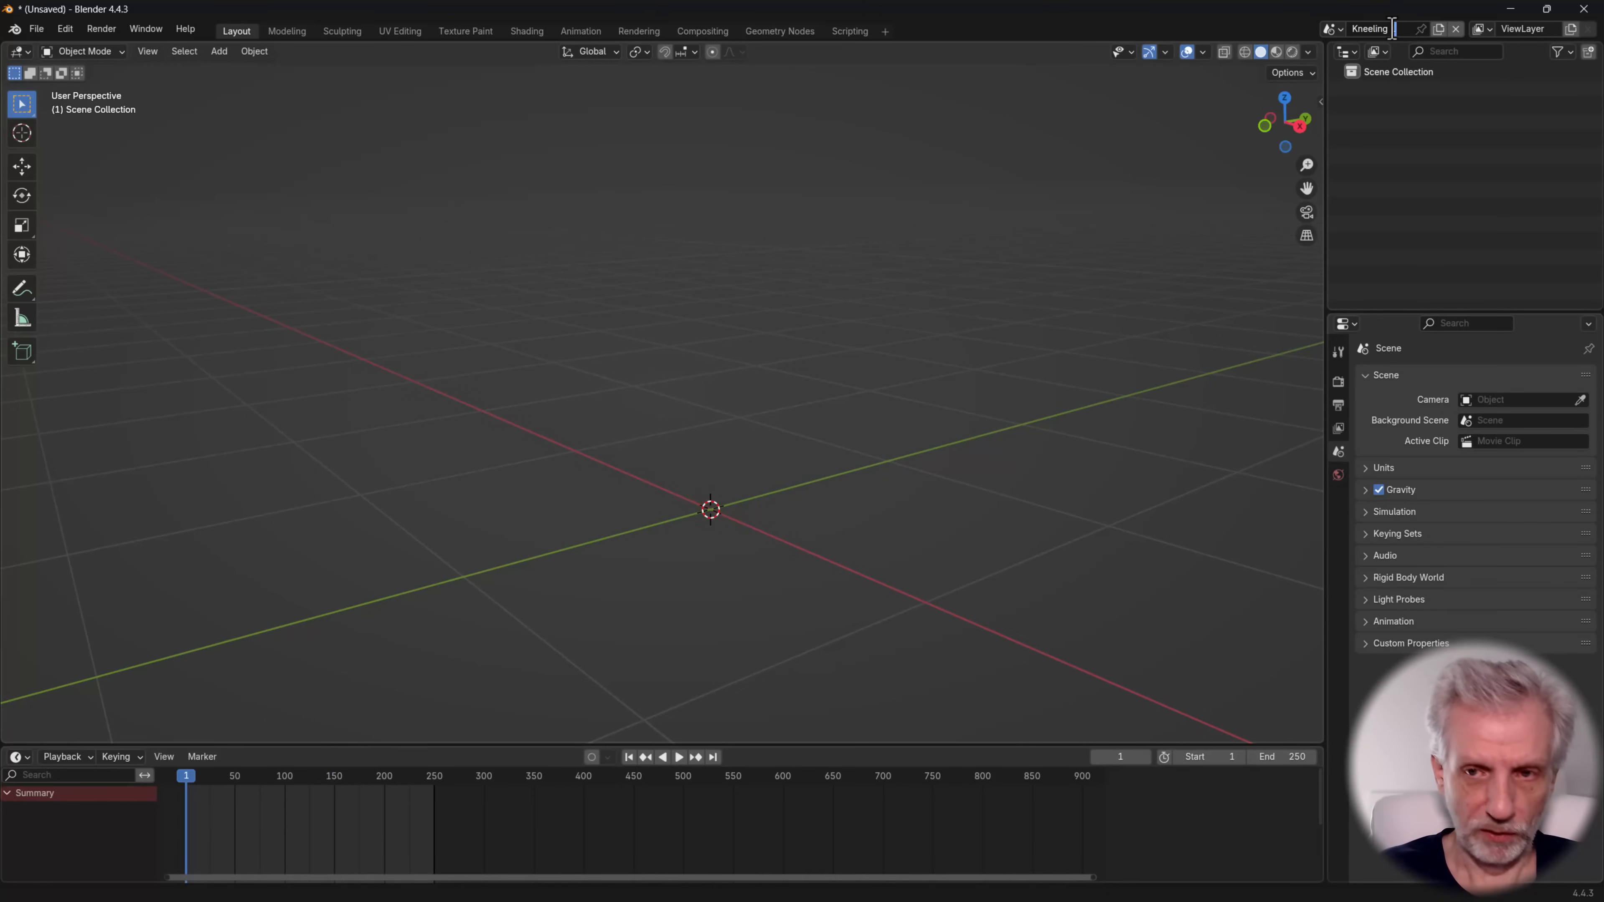
type("1b")
key("Return")
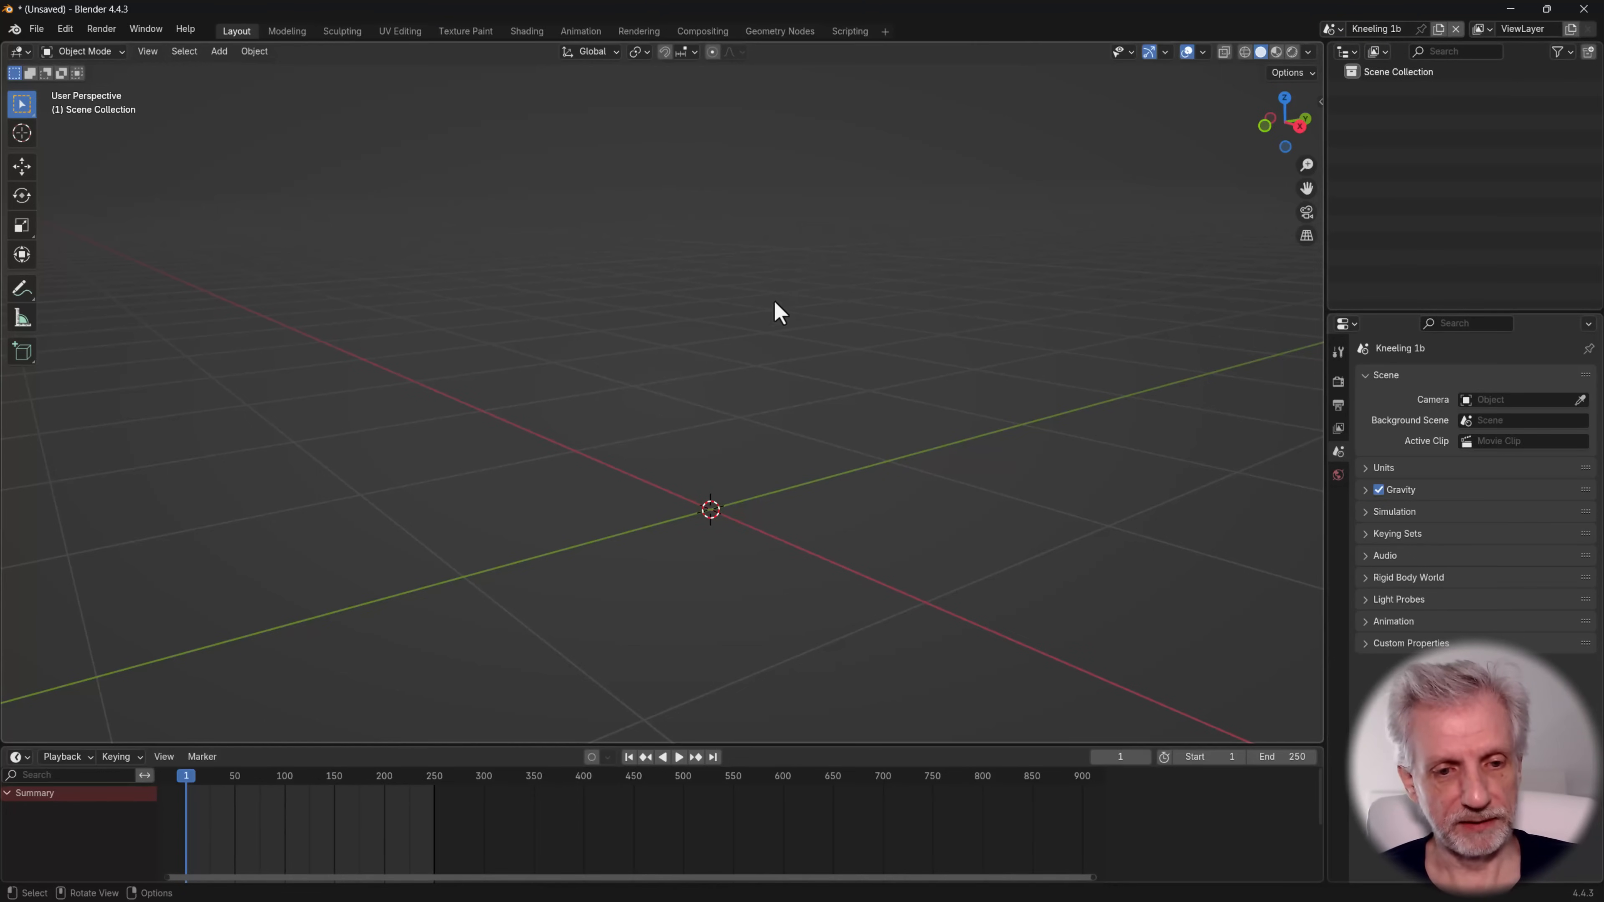
Import Kneeling 1b from iClone.fbx from the Kneeling 1b folder with the default FBX import options
key("q")
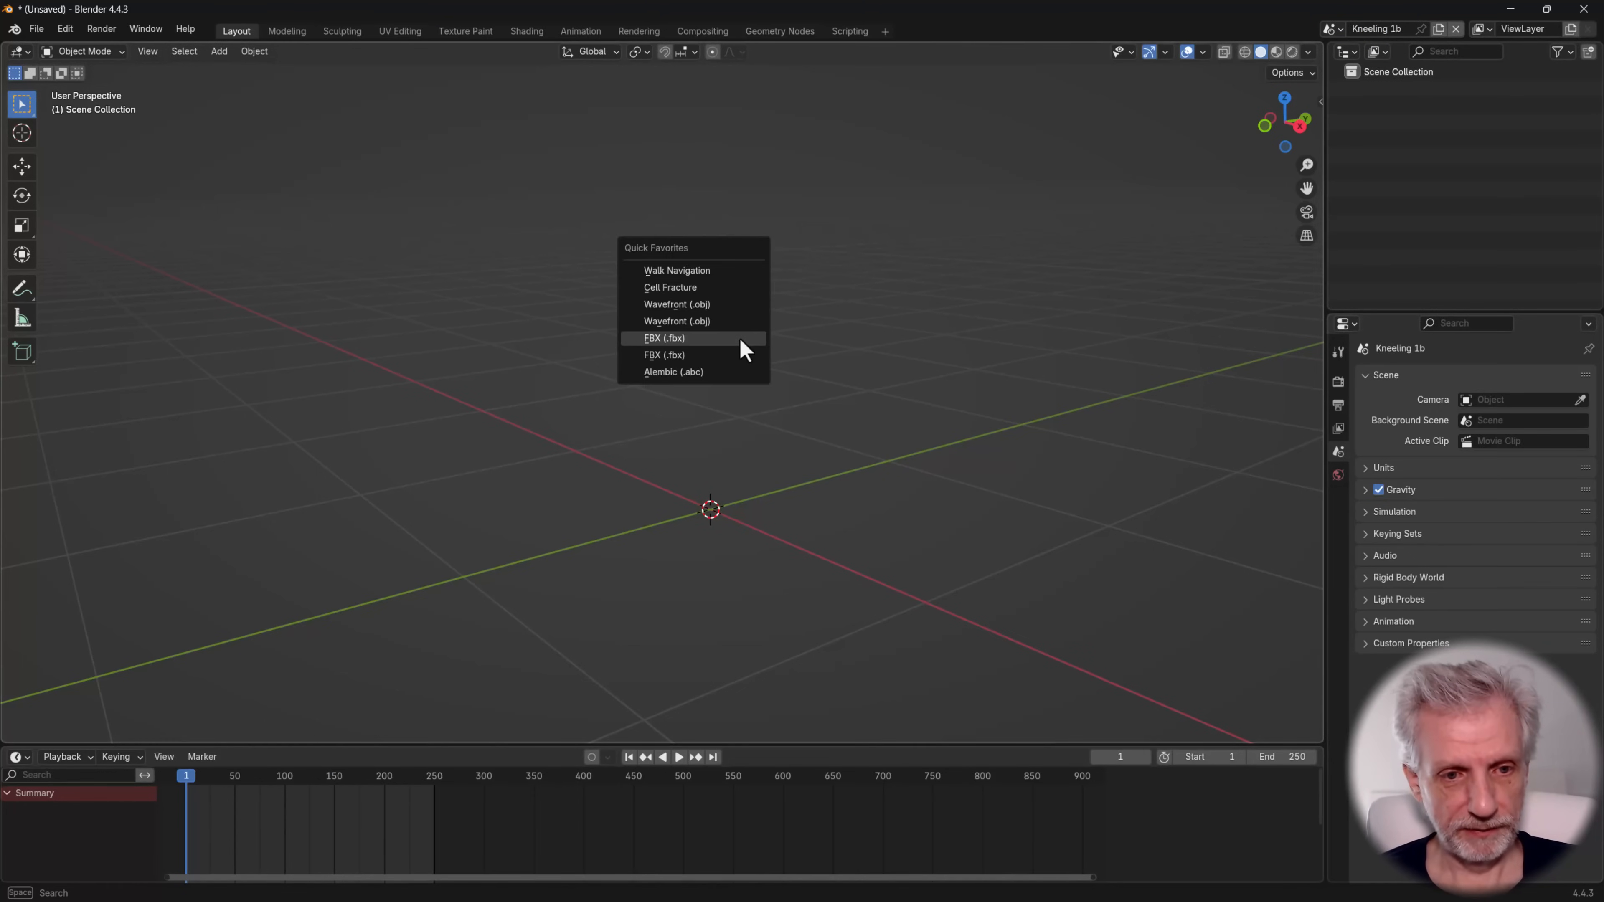
left_click(740, 339)
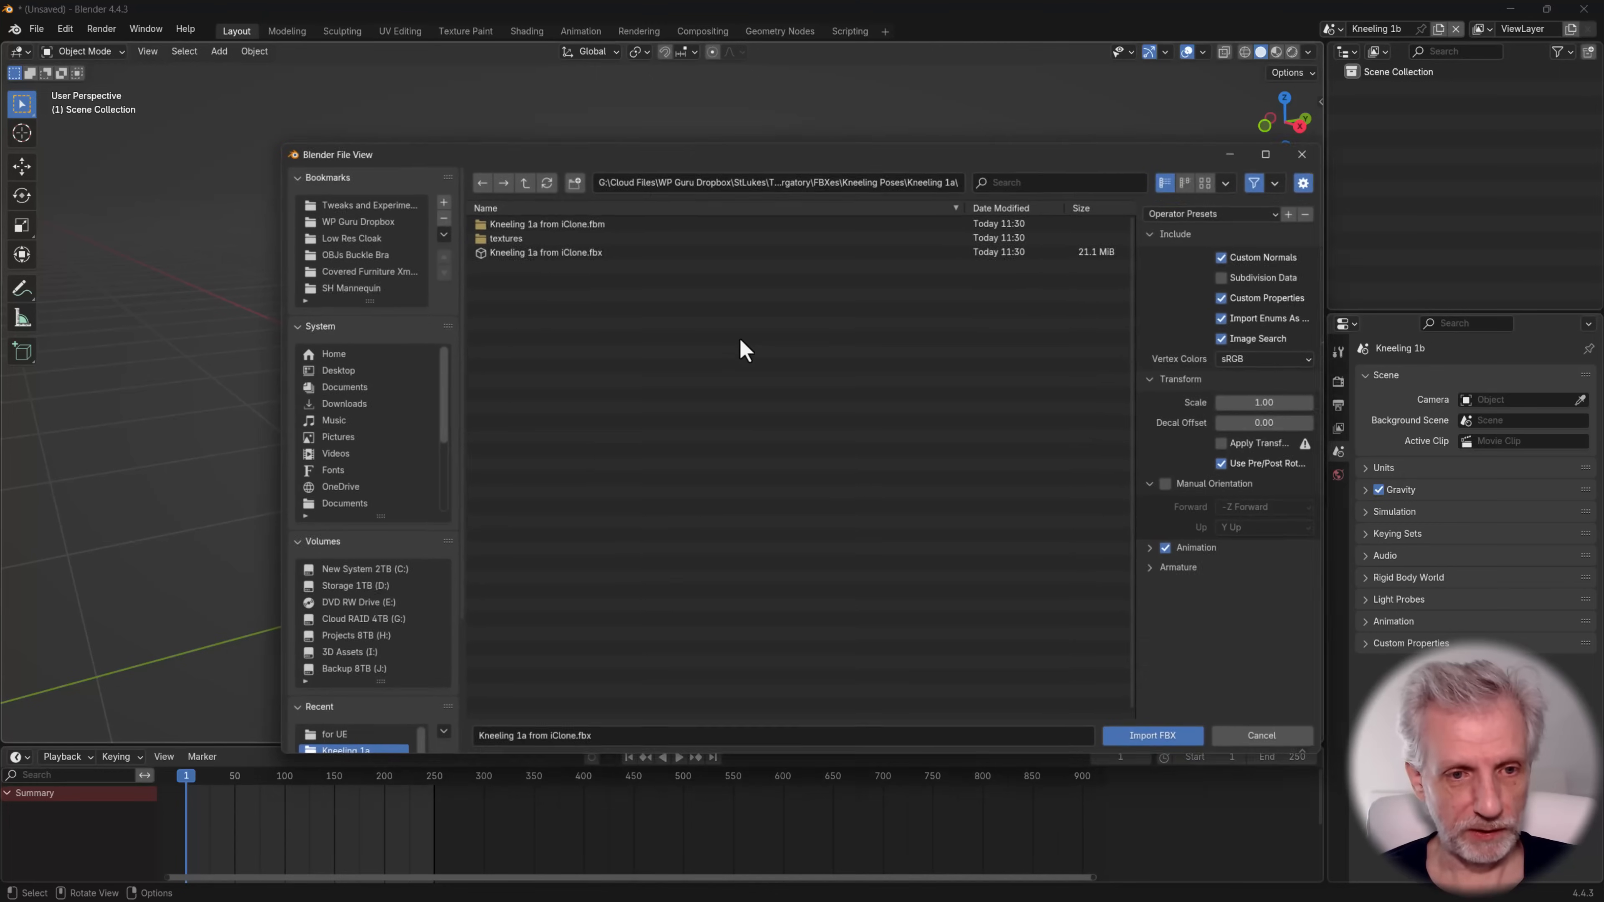
left_click(519, 178)
double_click(537, 249)
left_click(546, 249)
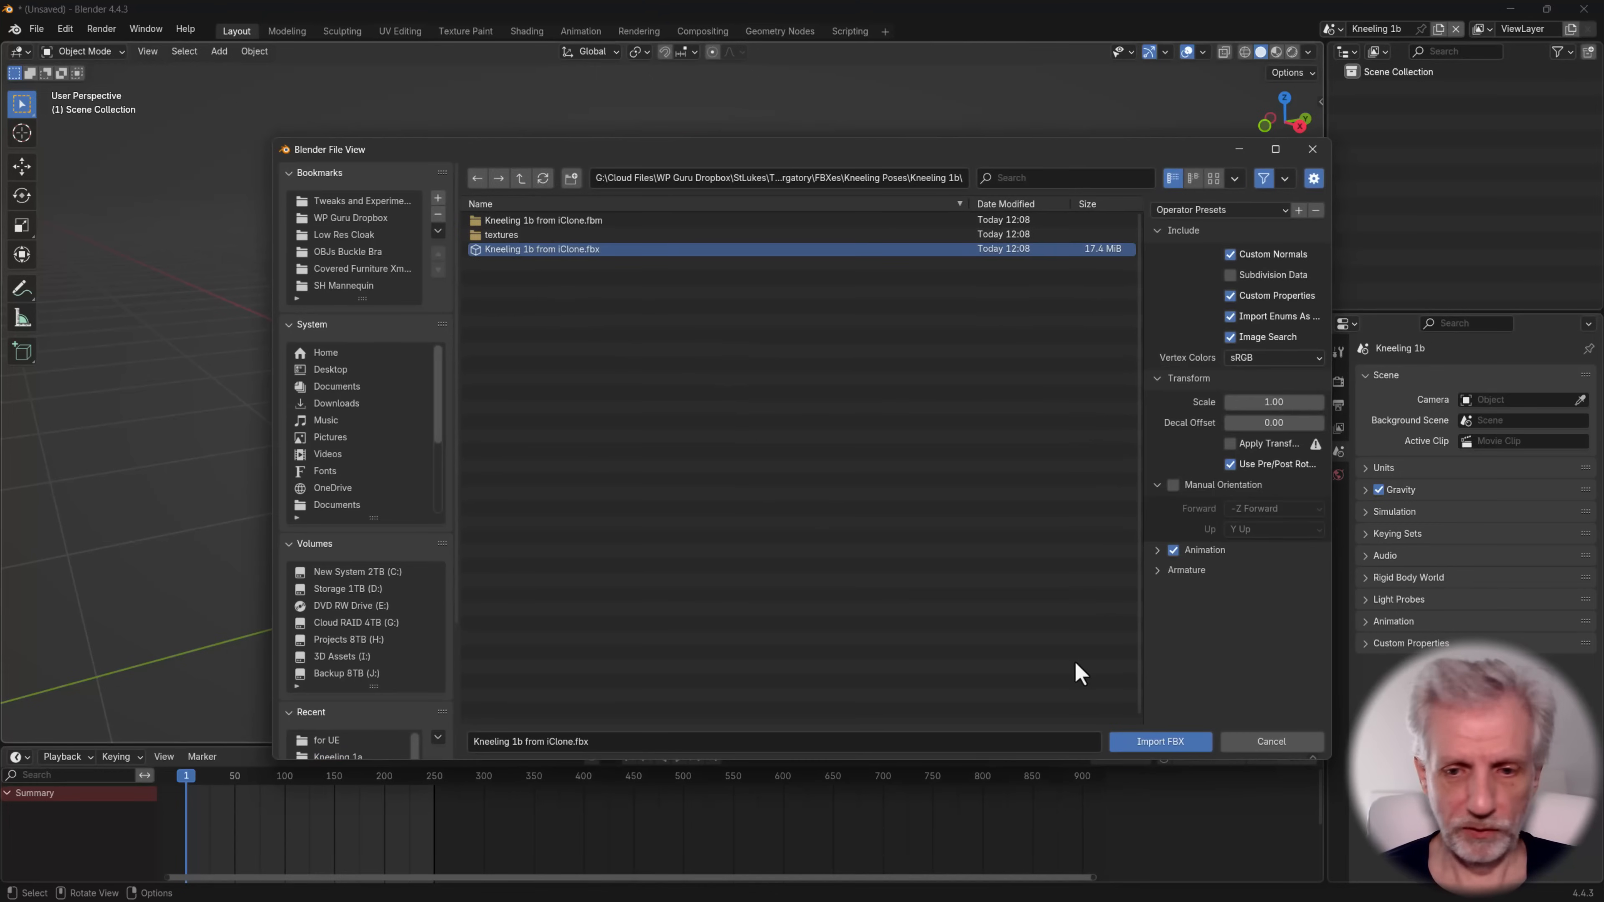
left_click(1170, 741)
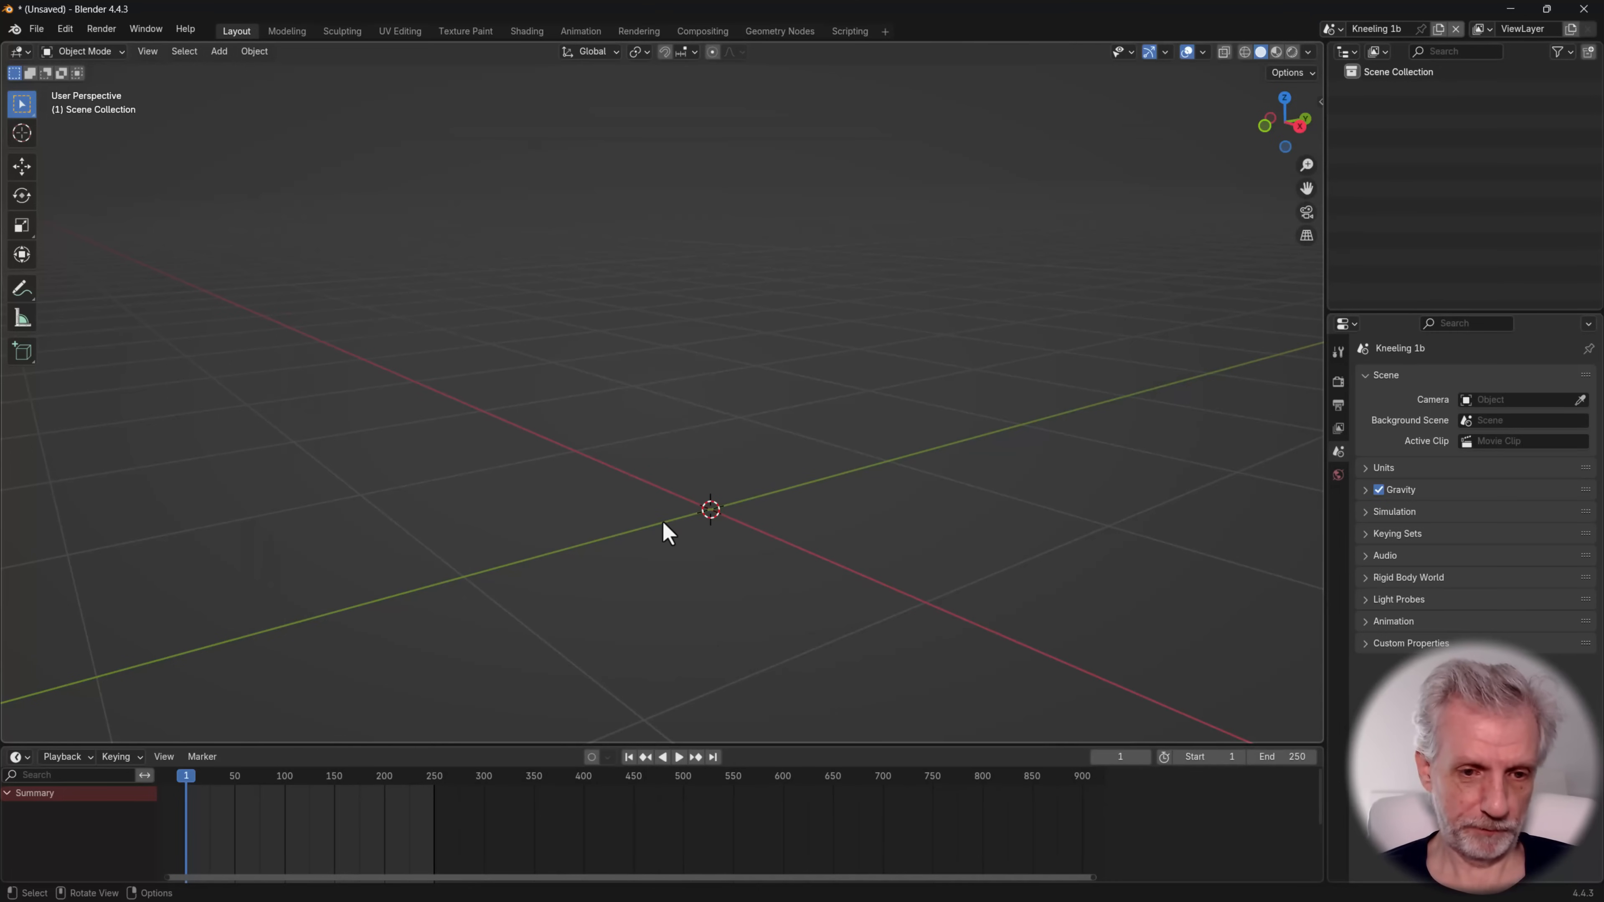
mouse_move(652, 482)
middle_mouse_down()
mouse_move(662, 470)
mouse_move(670, 493)
middle_mouse_up()
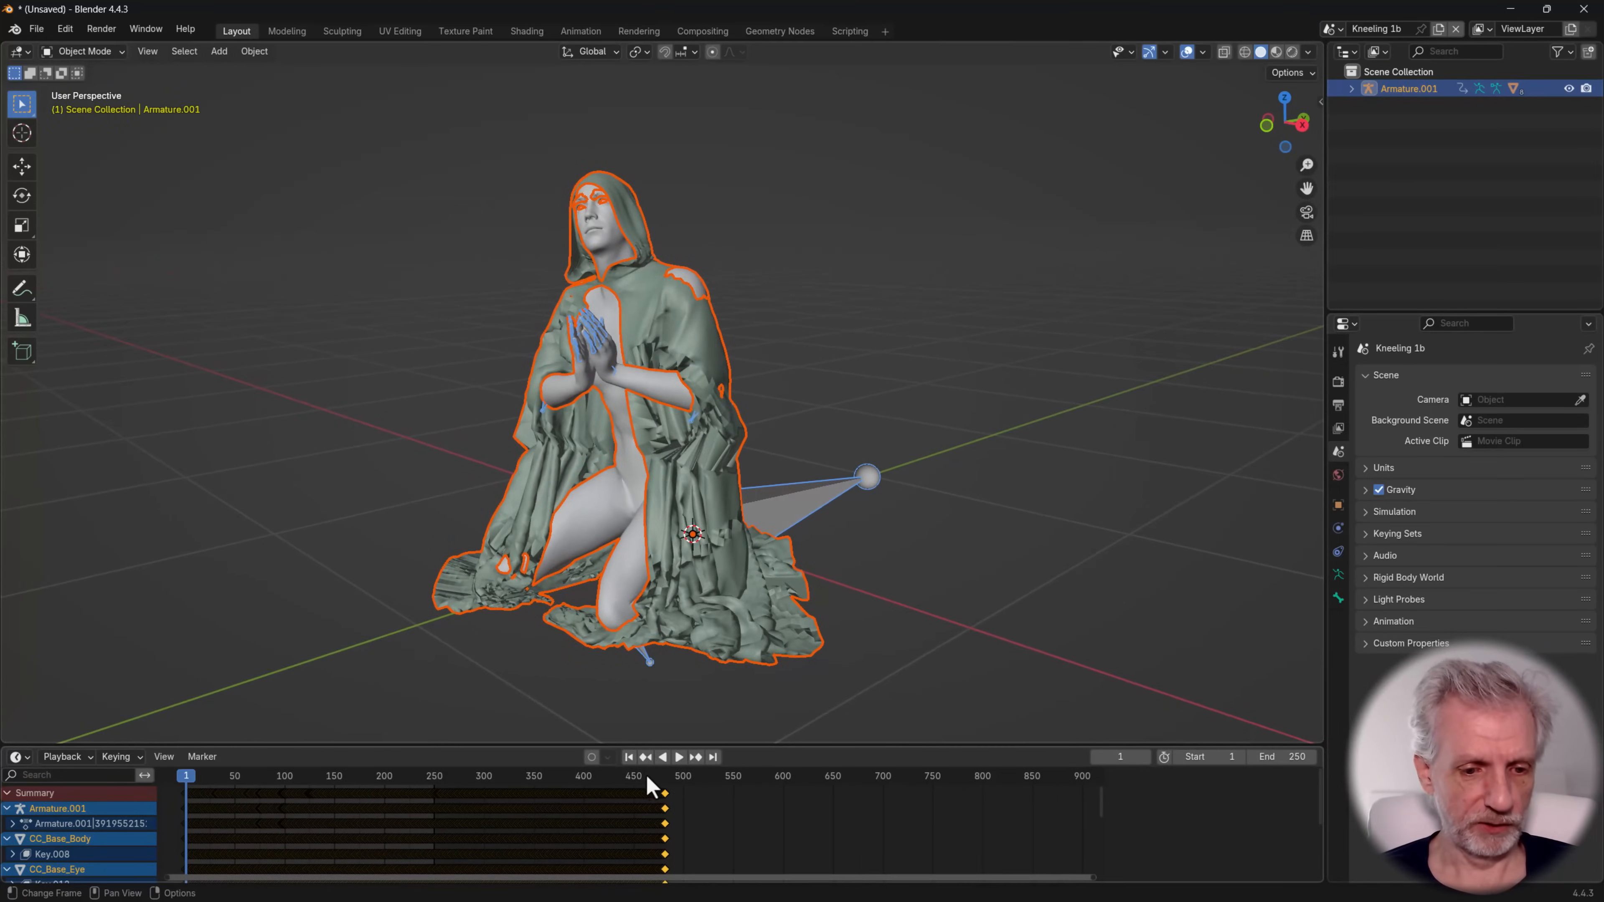
Move the playhead to the last keyframe of the imported armature's animation
left_click_drag(650, 787, 733, 781)
left_click(794, 511)
left_click(643, 758)
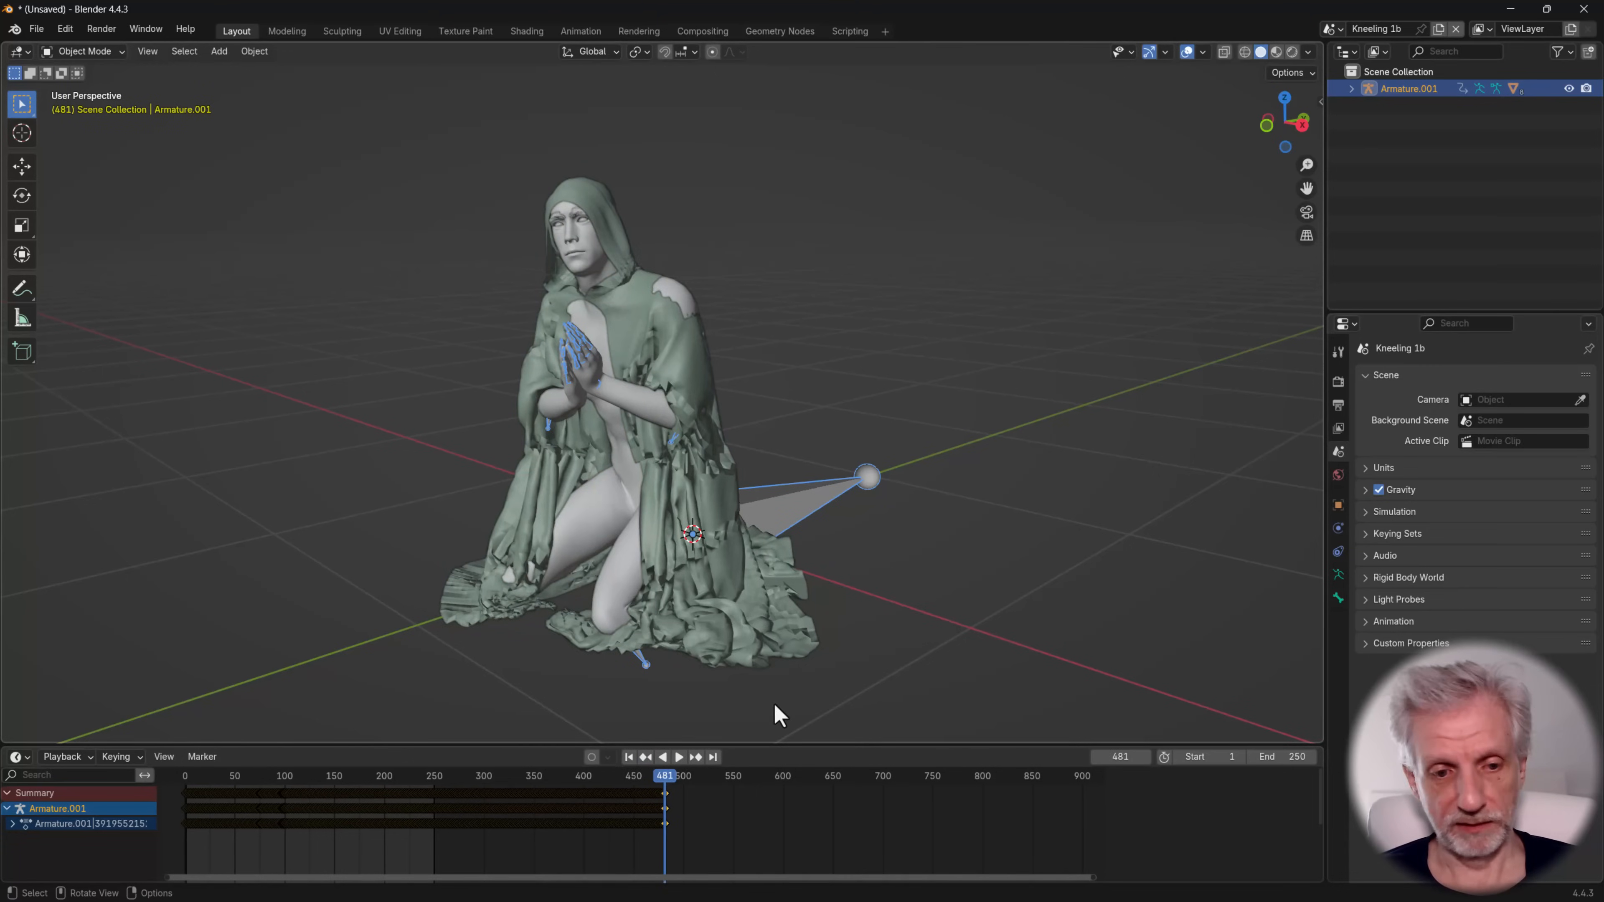
left_click(679, 757)
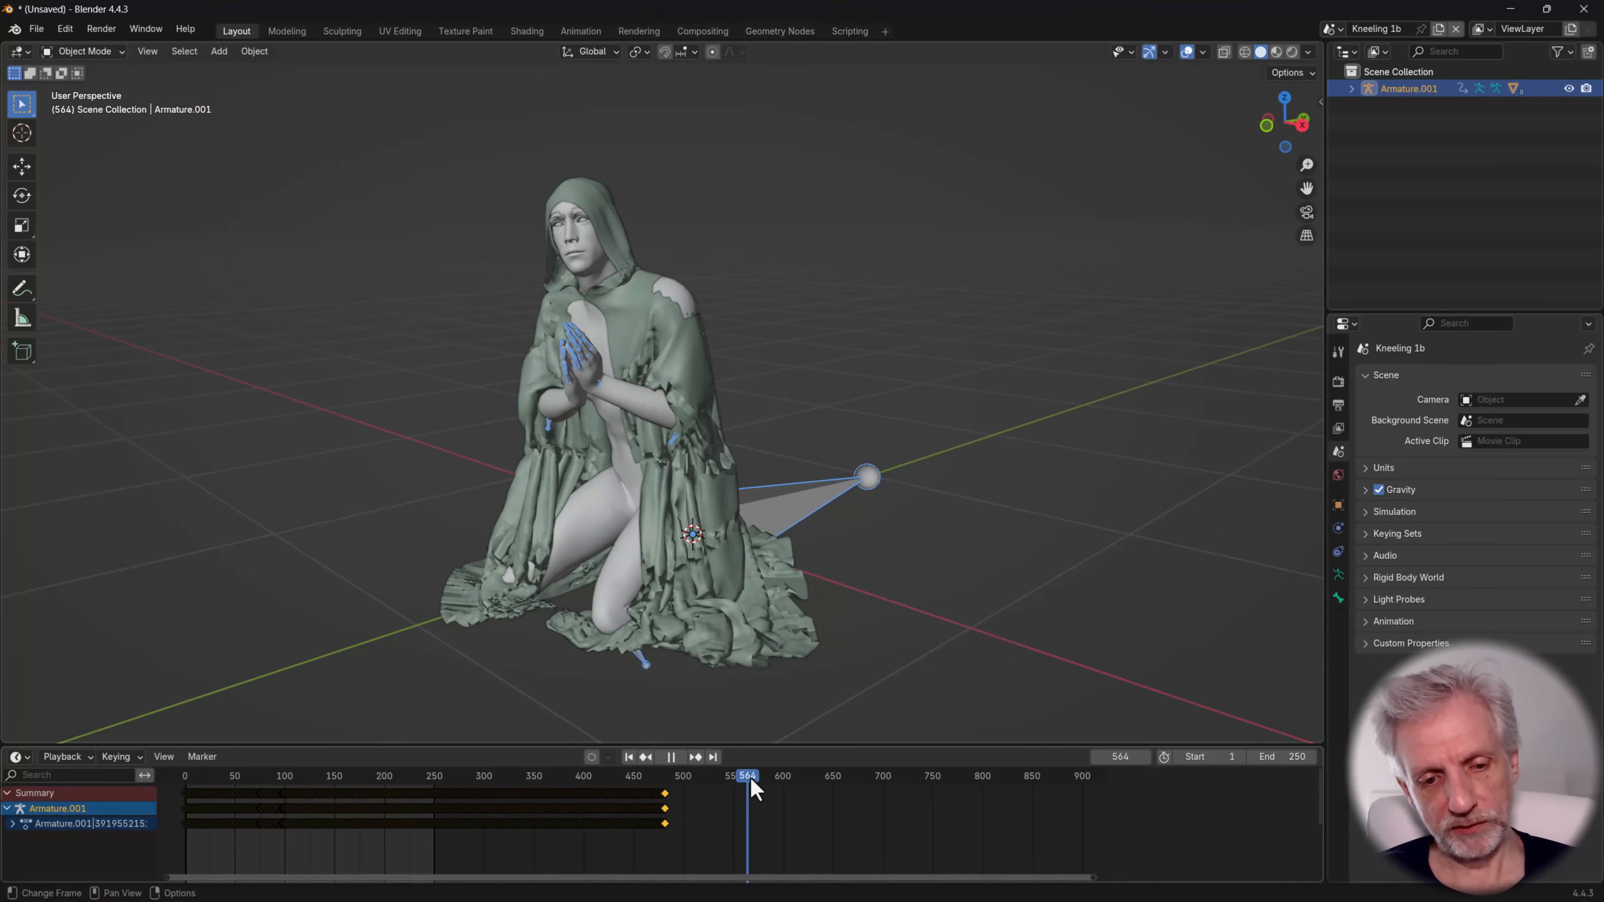
key("space")
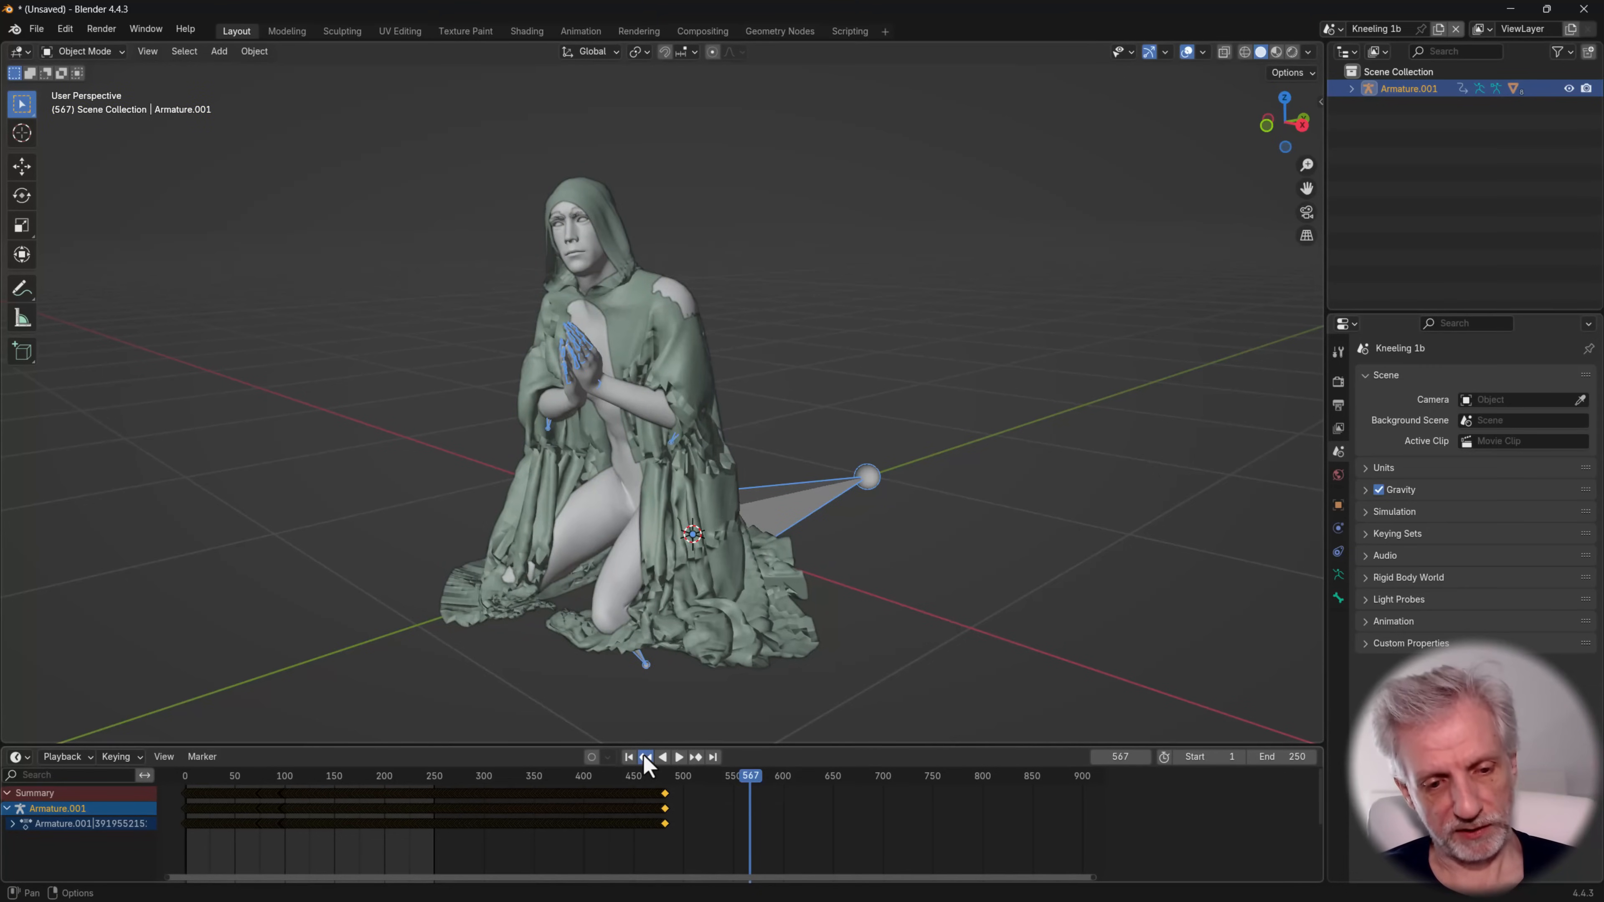
left_click(645, 756)
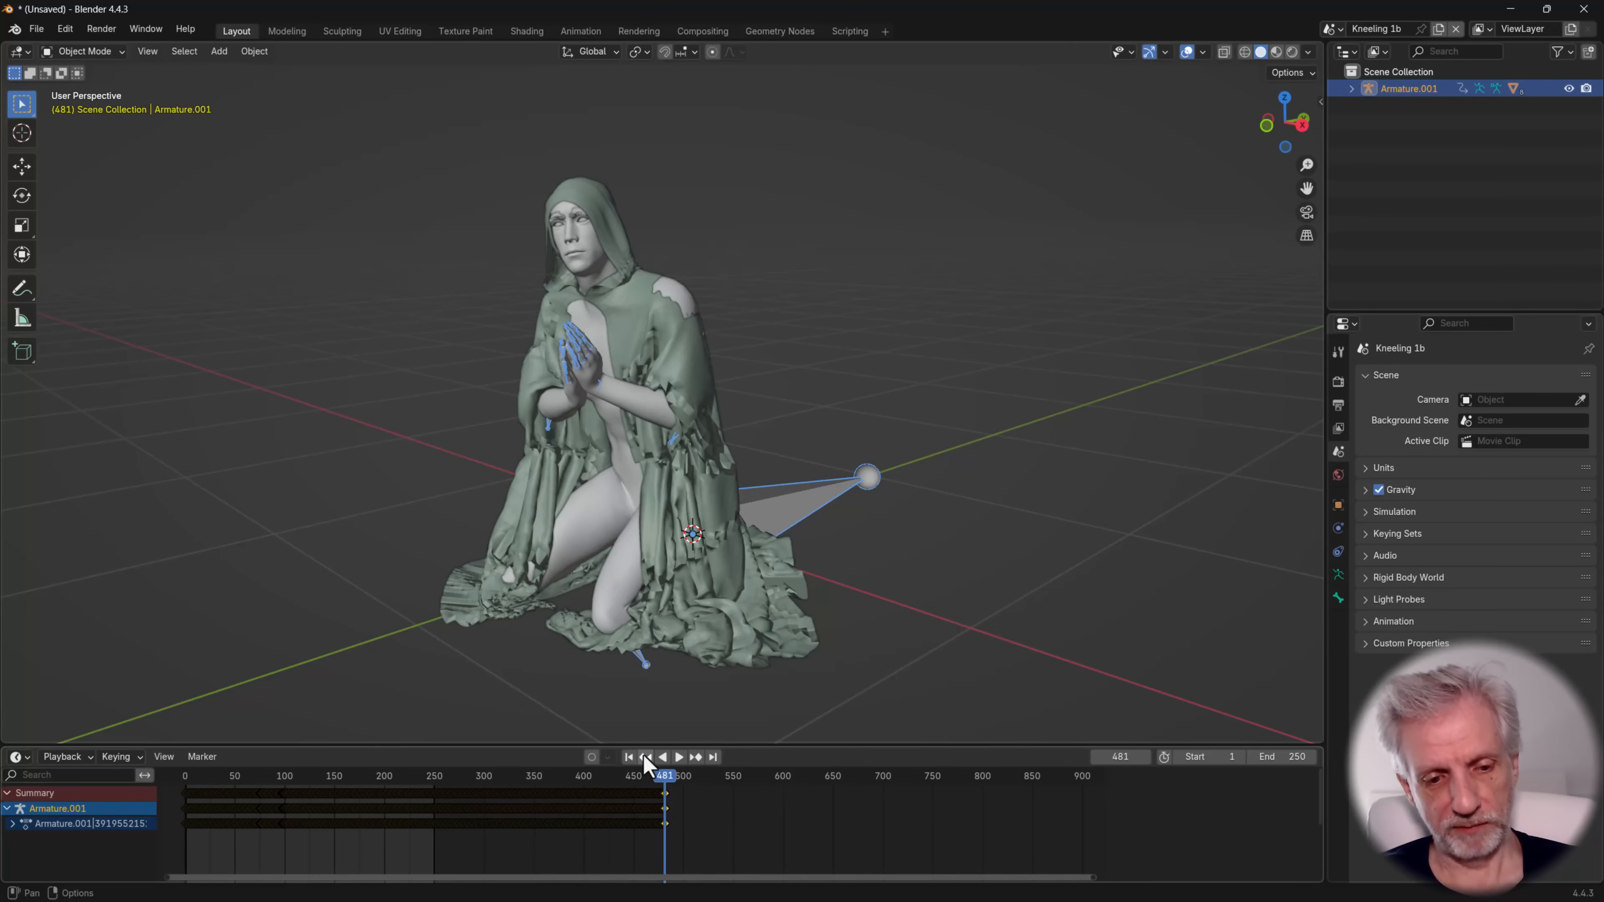
Set the scene's end frame to 481 and fit the whole animation range in the timeline
left_click(1282, 756)
type("481")
key("Return")
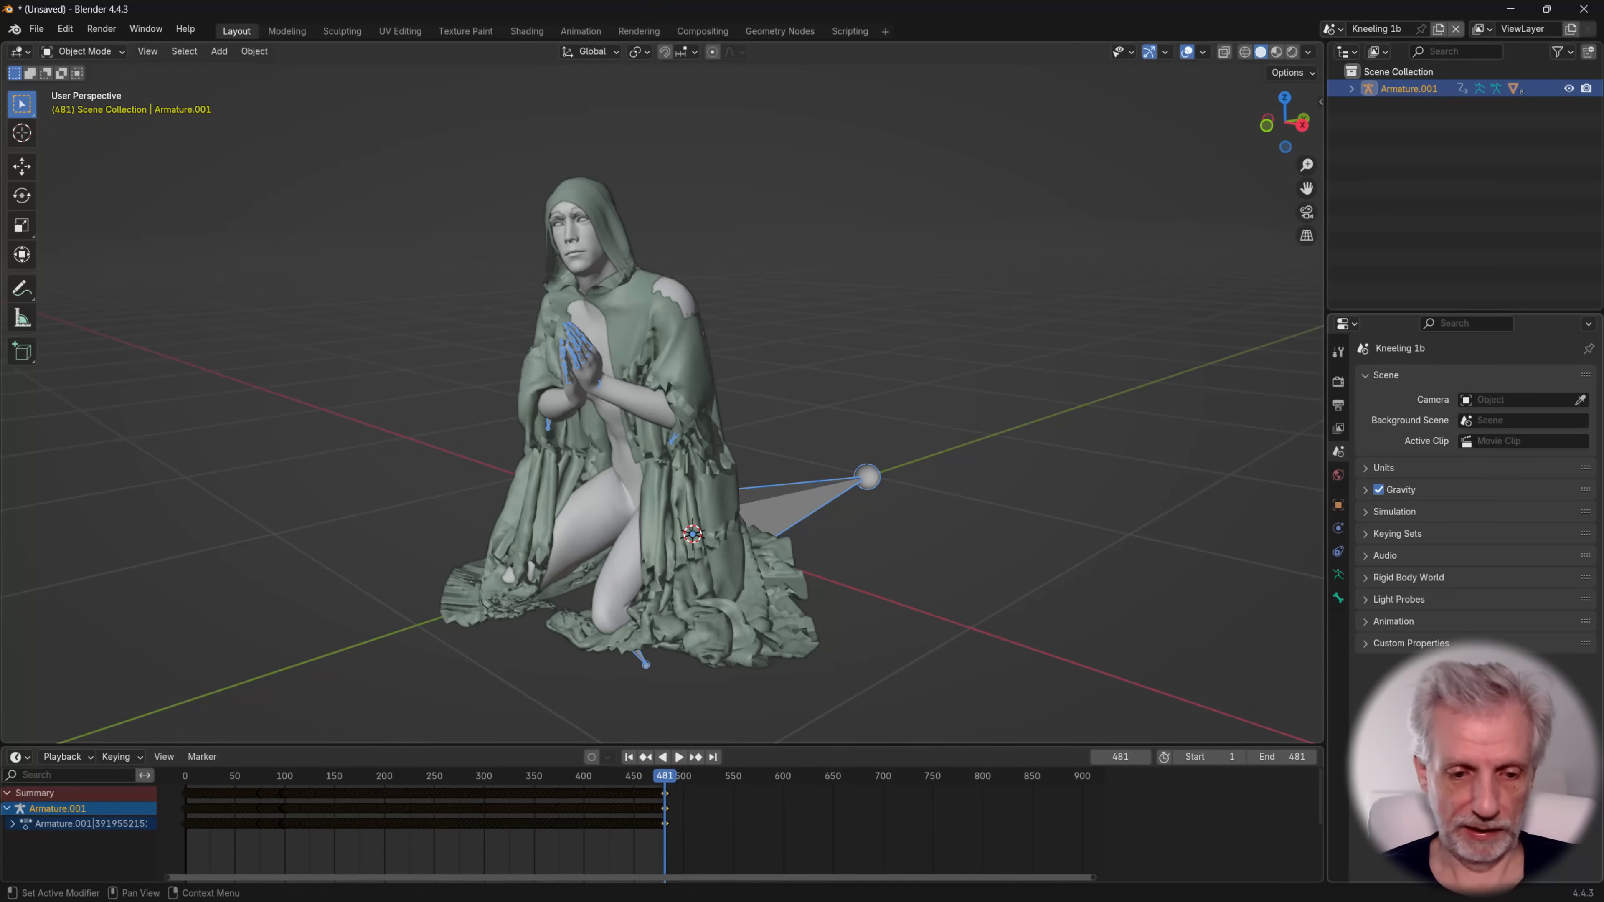
key("Home")
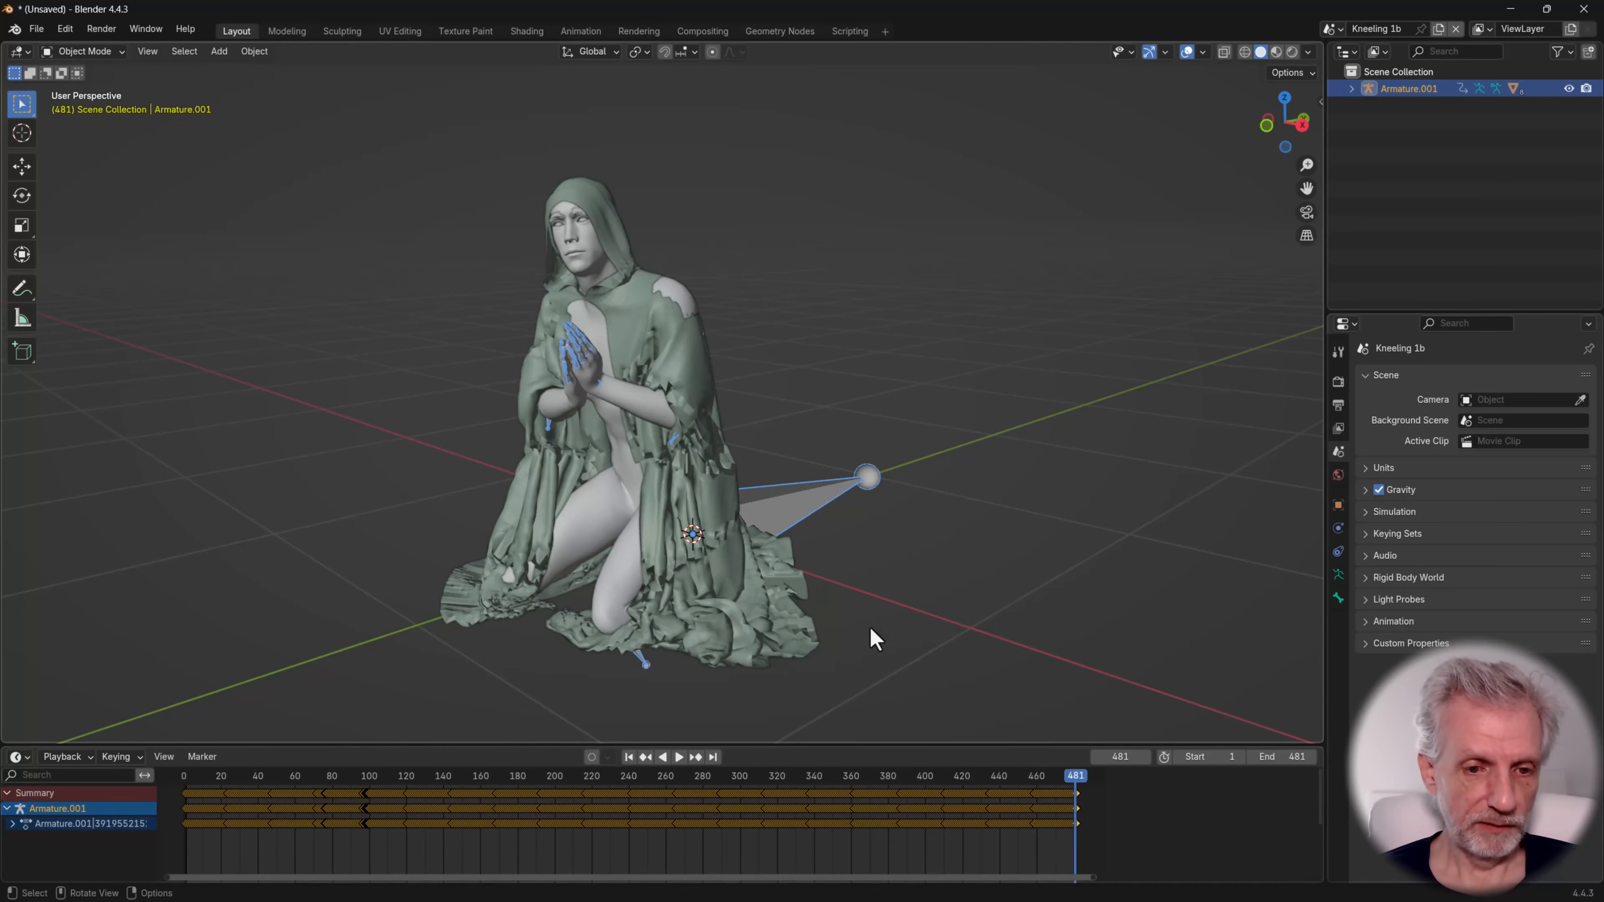
Delete the CC_Base body, eye, eye occlusion, tear line, teeth and tongue meshes along with Male_Brow_2
left_click(600, 522)
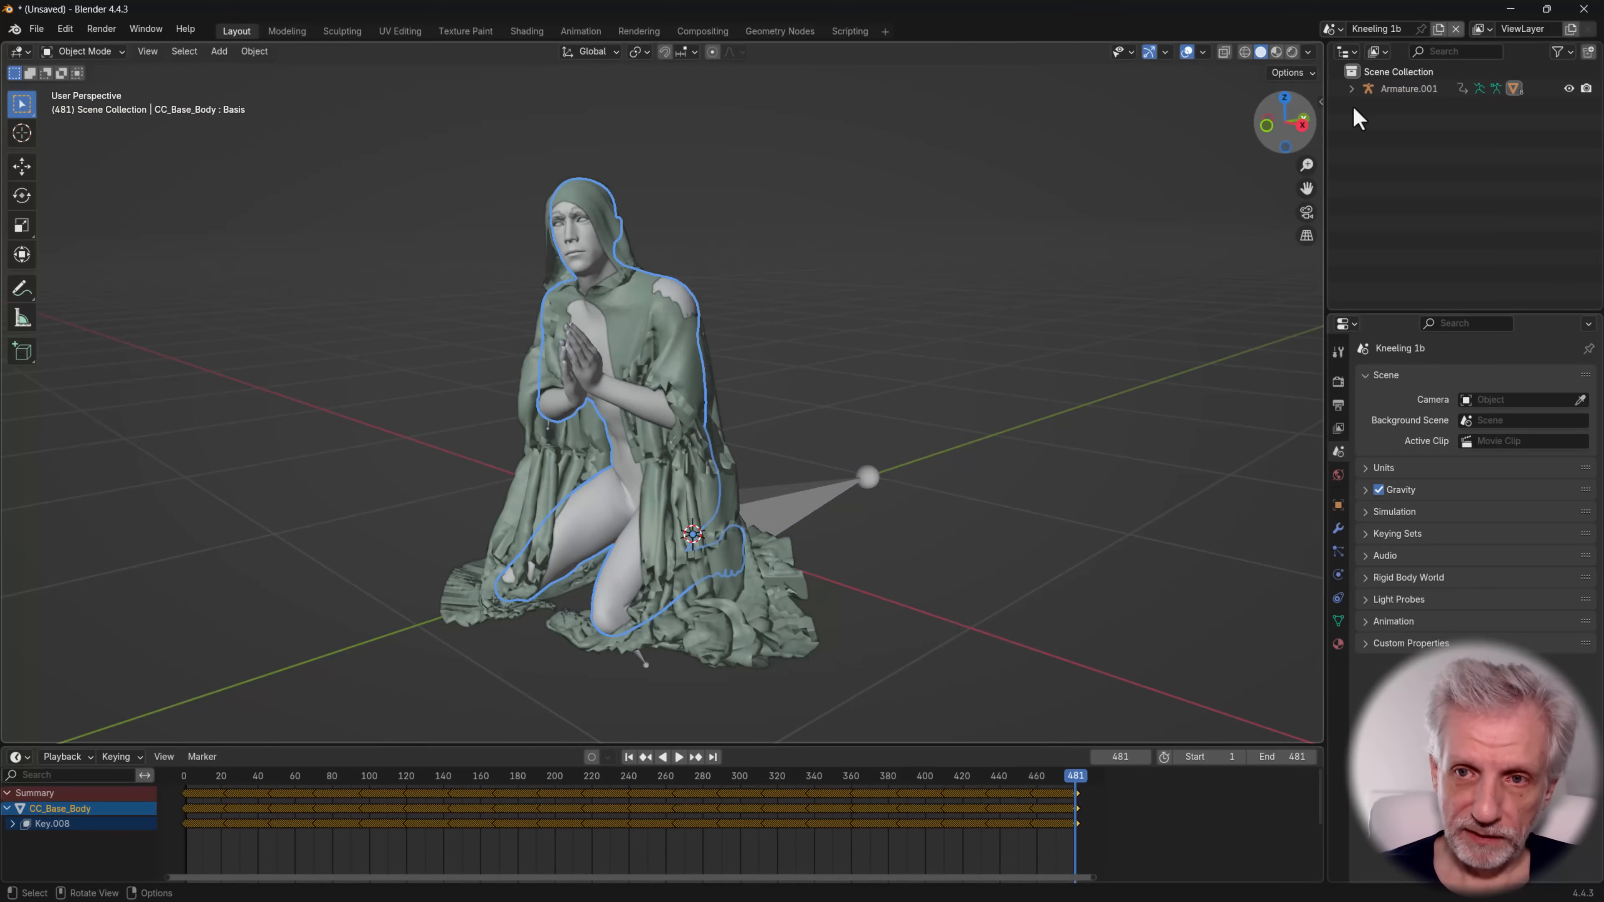
left_click(1352, 88)
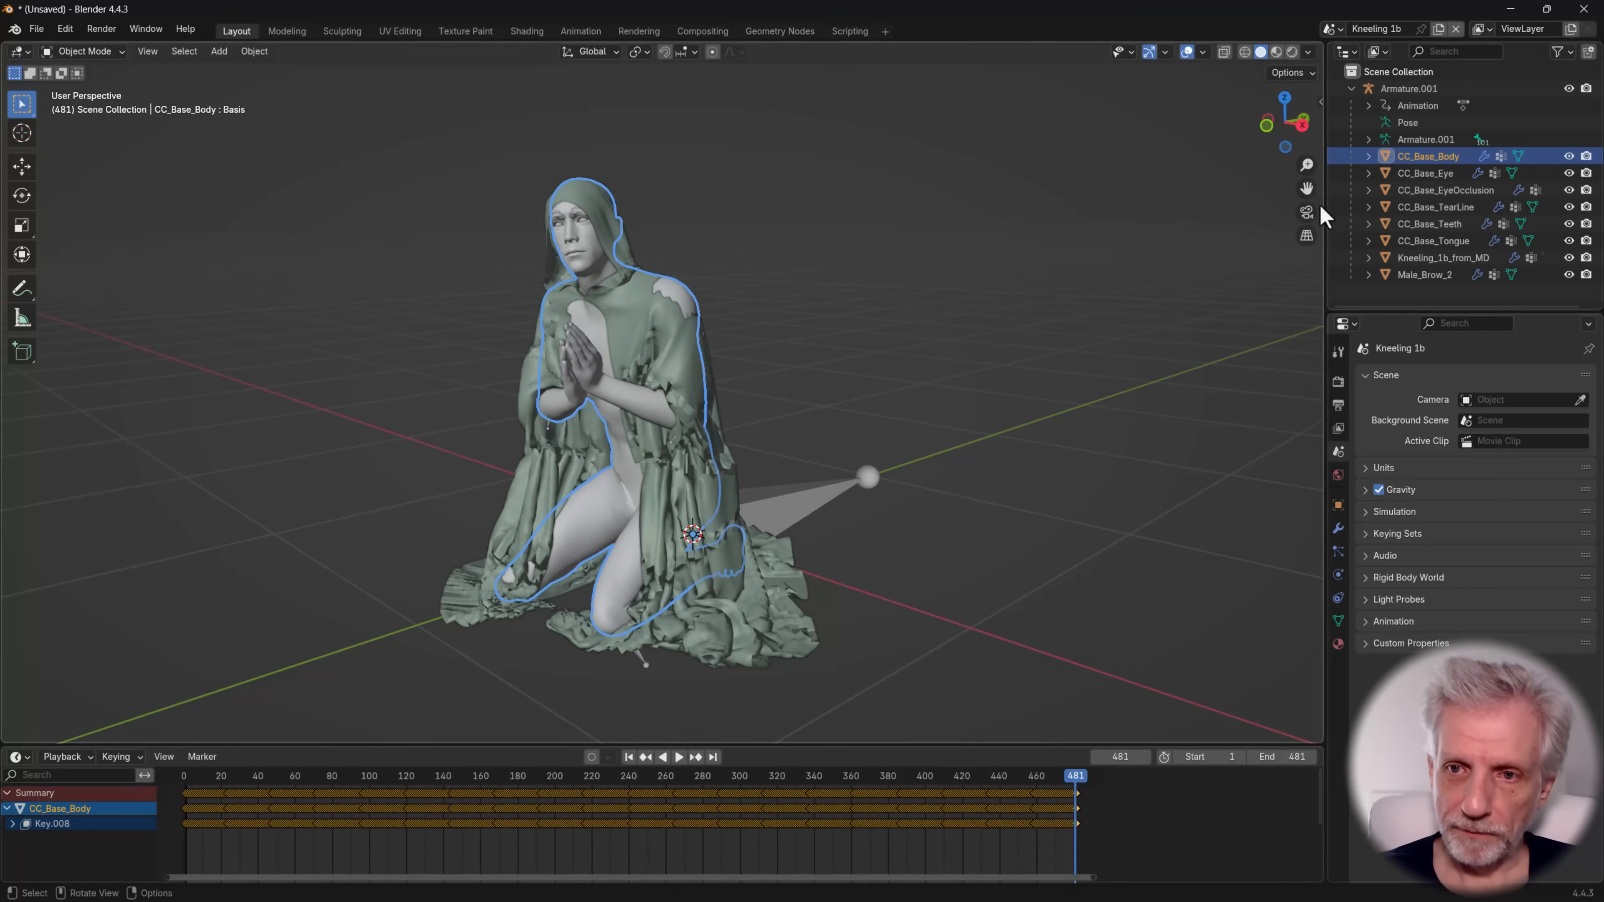
left_click(1444, 242, "shift")
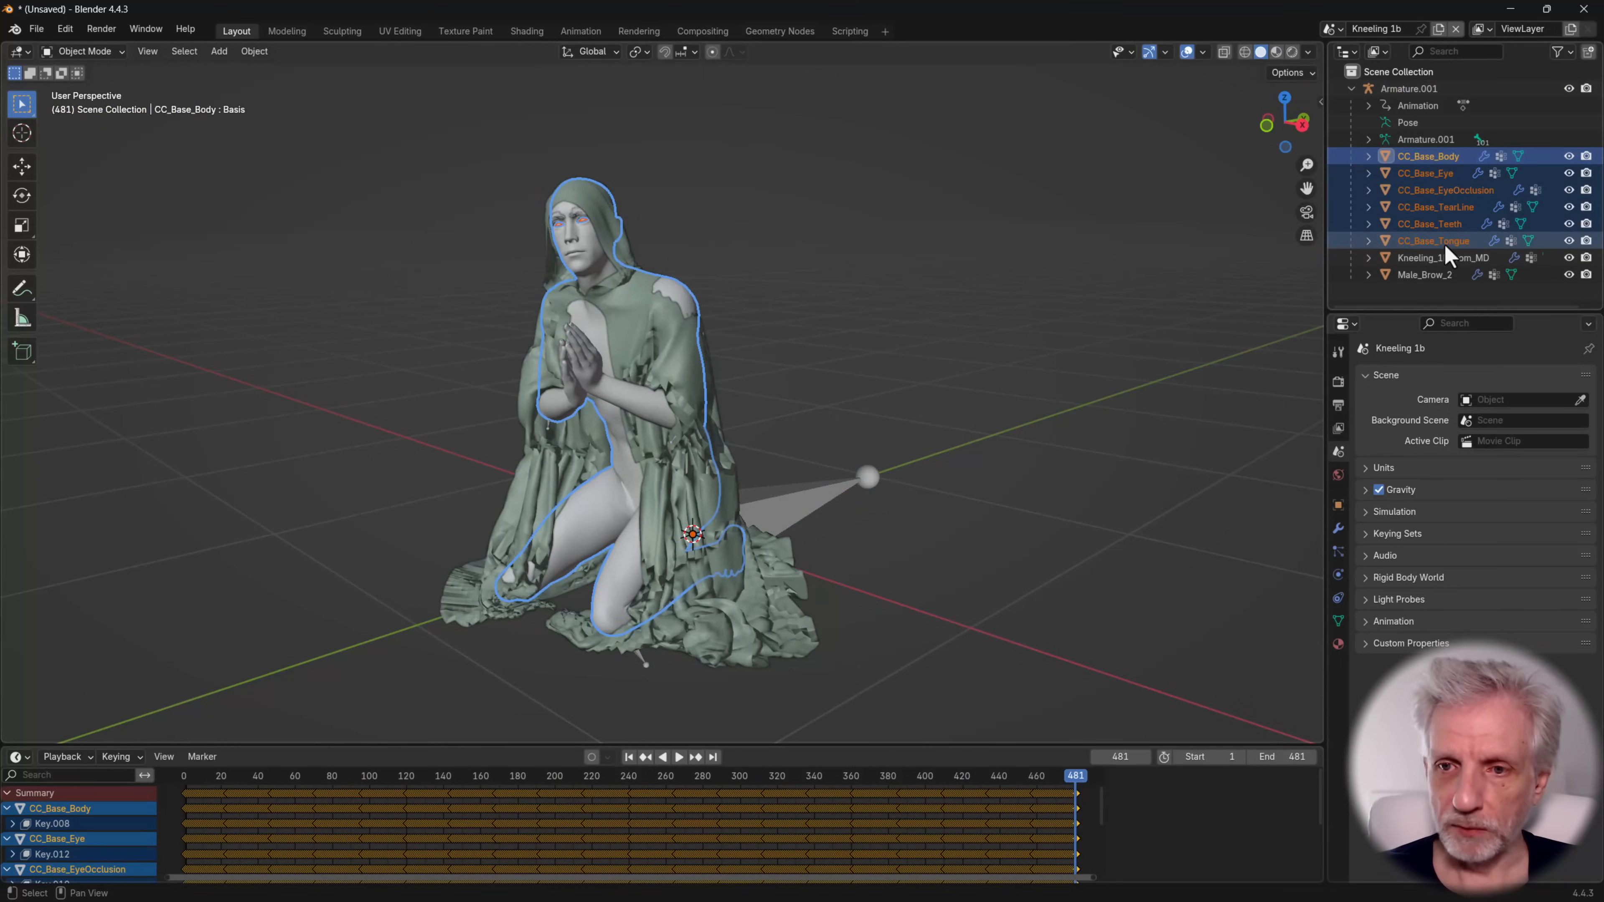
key("x")
left_click(673, 403)
left_click(1424, 175)
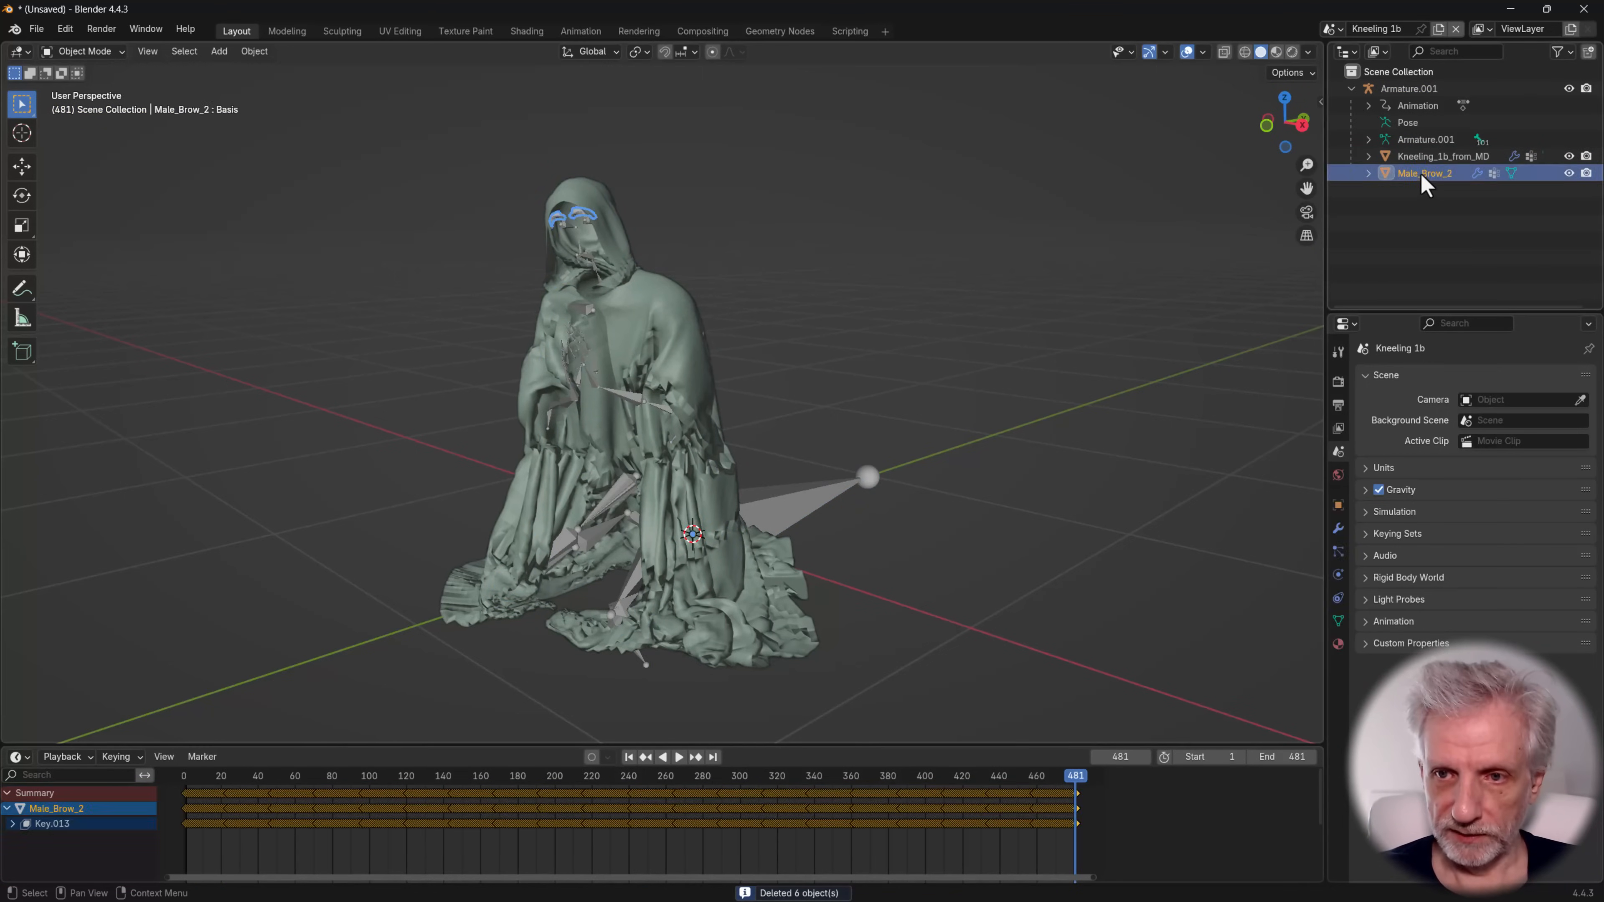
key("x")
left_click(718, 276)
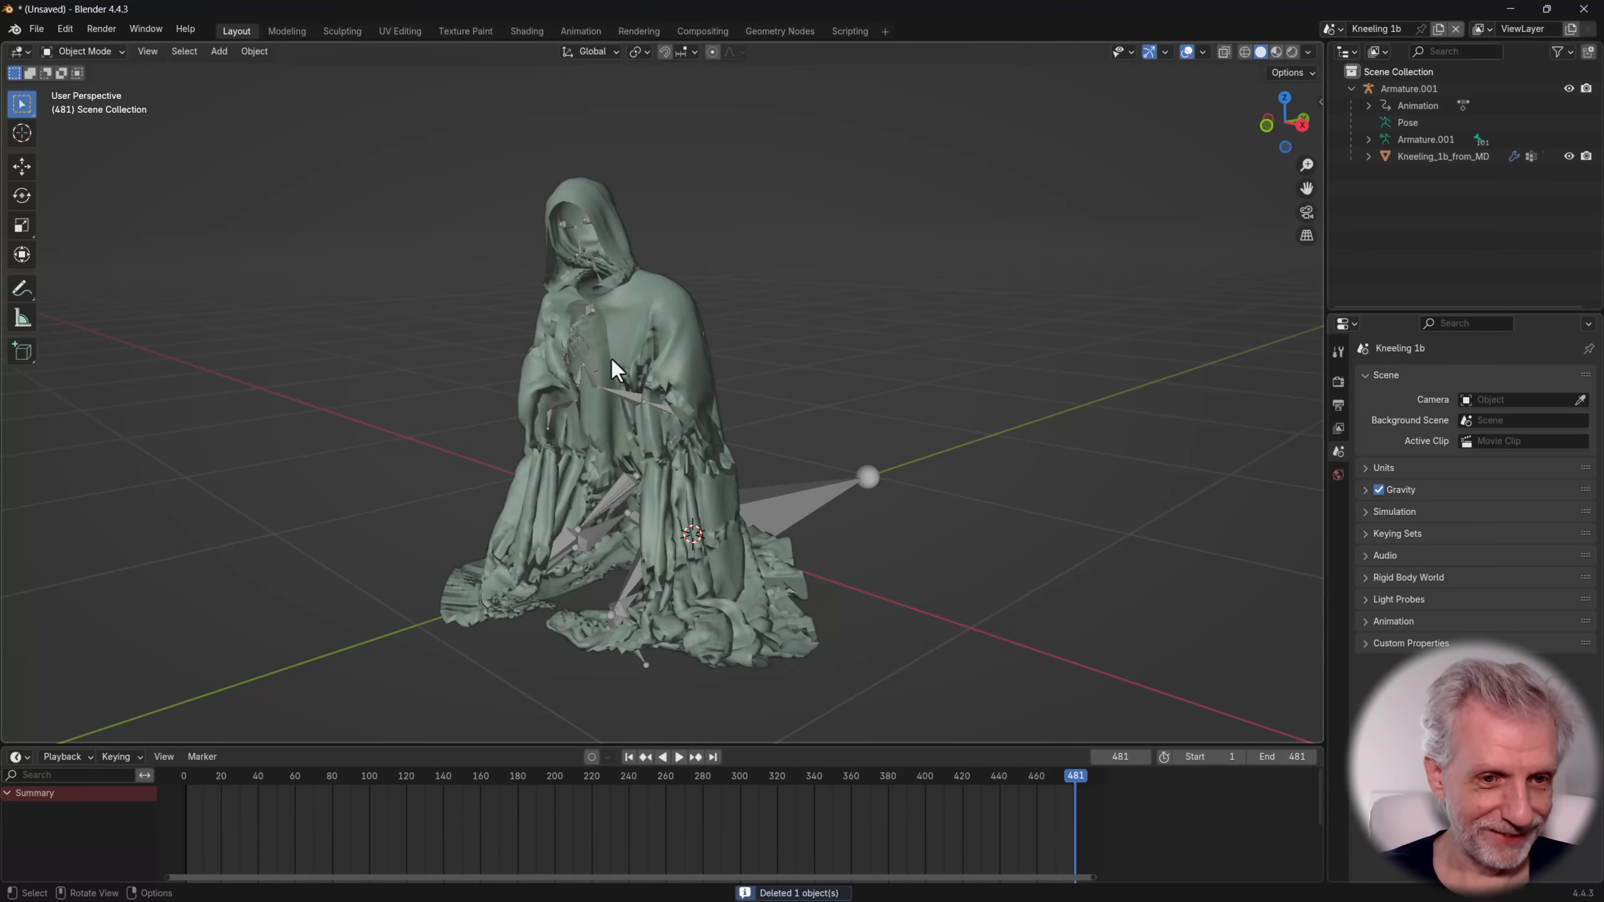
Scrub through the animation and check the cloak mesh from different angles
mouse_move(610, 358)
middle_mouse_down()
mouse_move(752, 355)
mouse_move(601, 385)
middle_mouse_up()
middle_click_drag(665, 440, 726, 474)
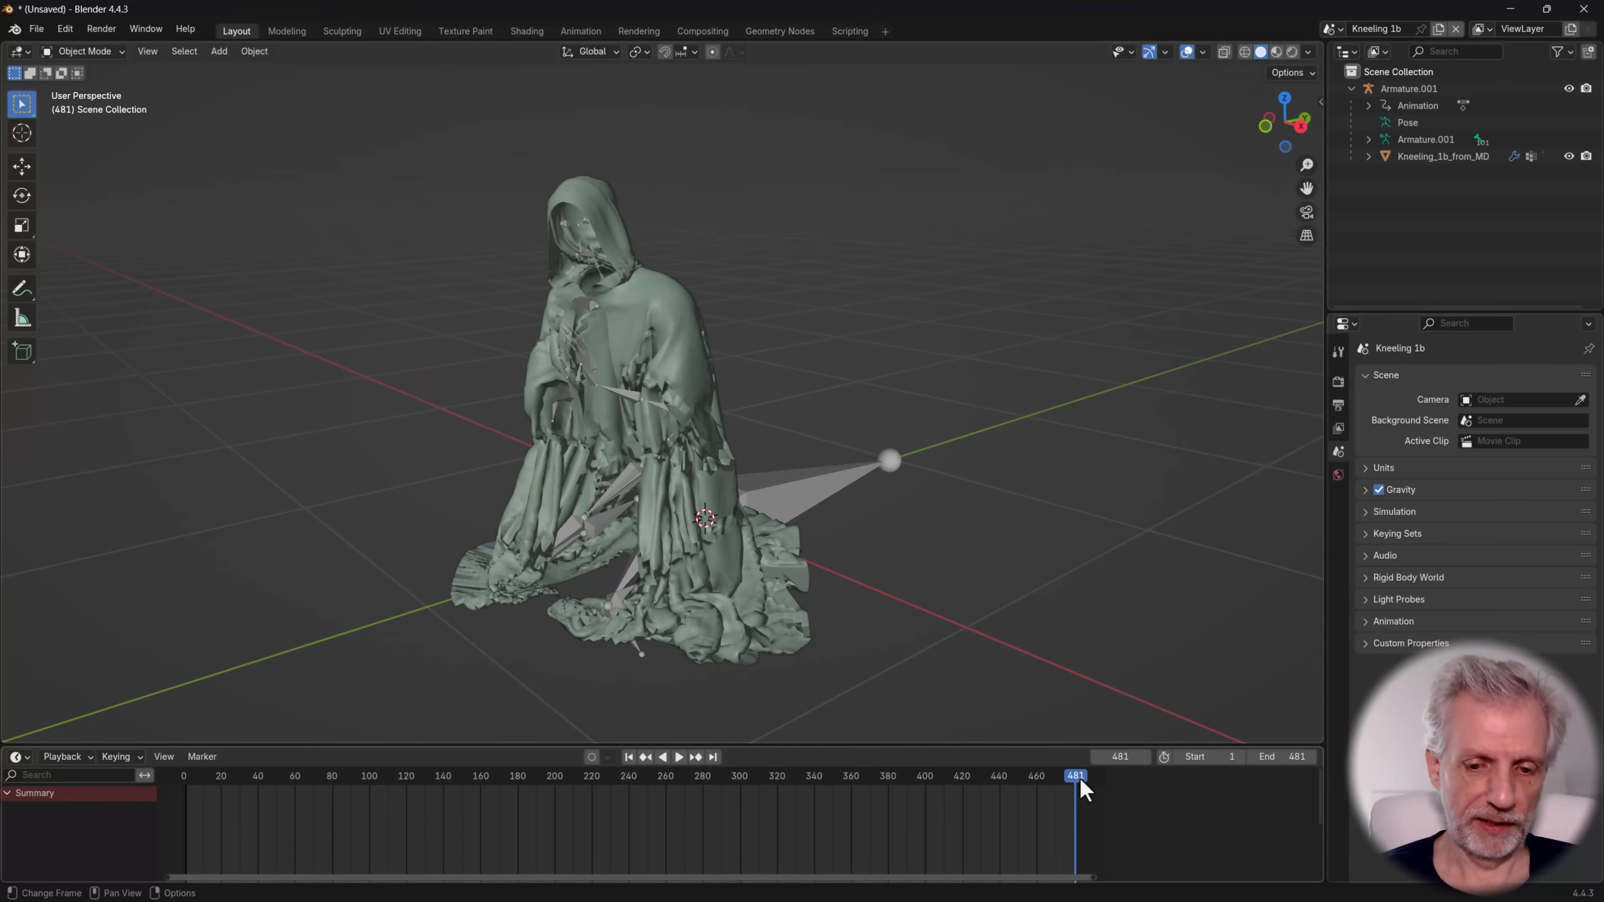
left_click_drag(1082, 790, 456, 813)
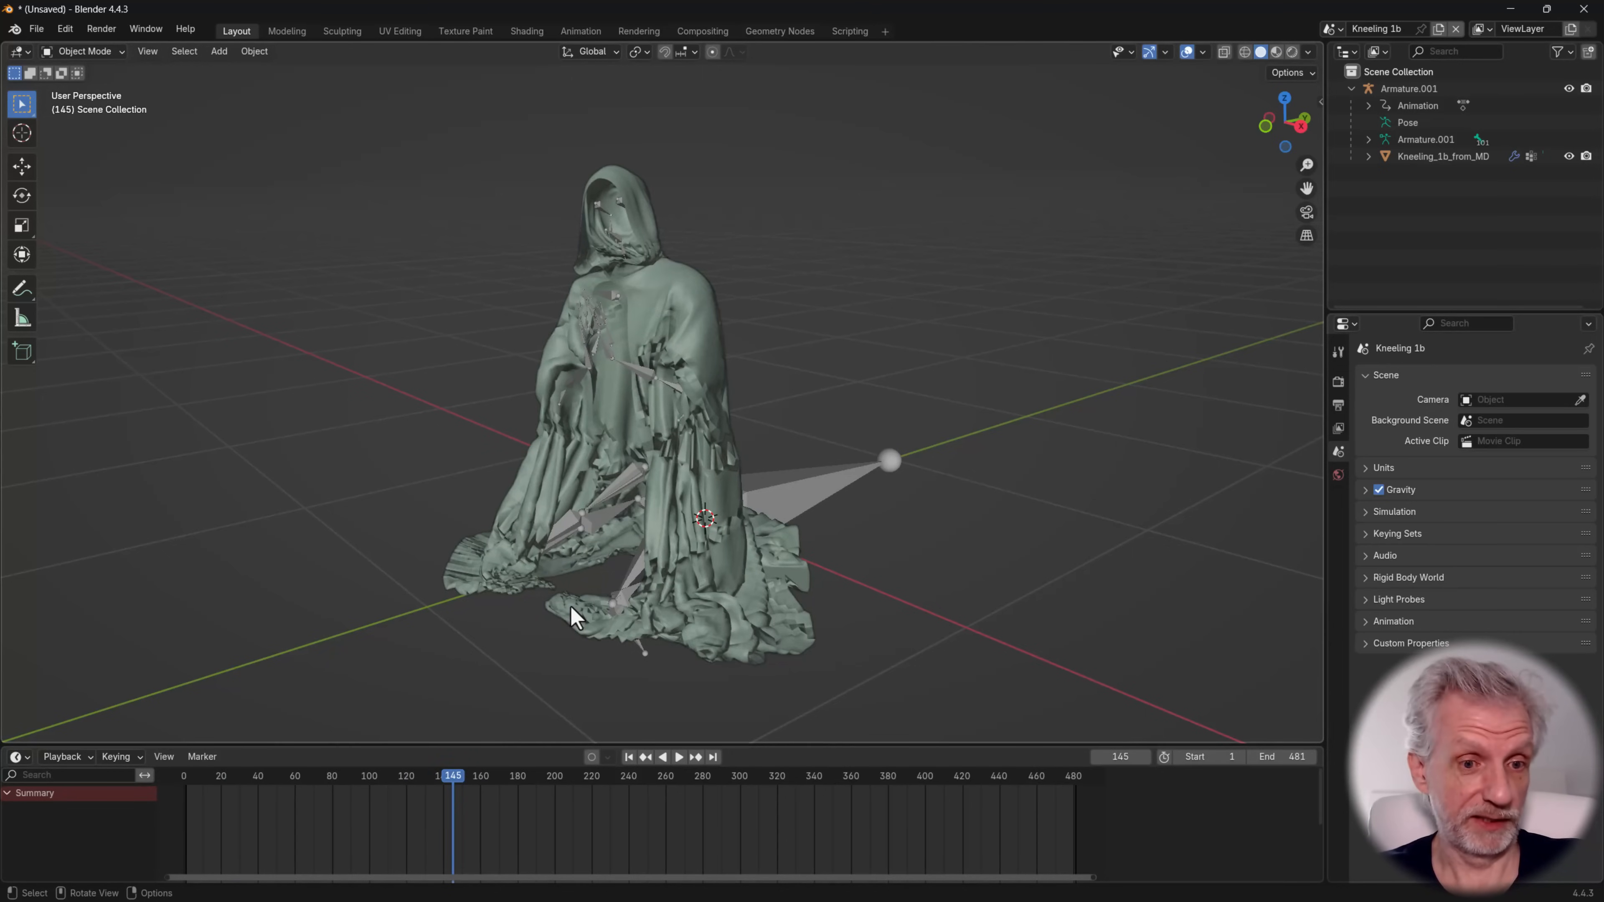
left_click_drag(457, 779, 424, 791)
middle_click_drag(592, 515, 642, 469)
scroll(570, 525, "down", 2)
mouse_move(427, 794)
left_mouse_down()
mouse_move(291, 797)
mouse_move(445, 795)
left_mouse_up()
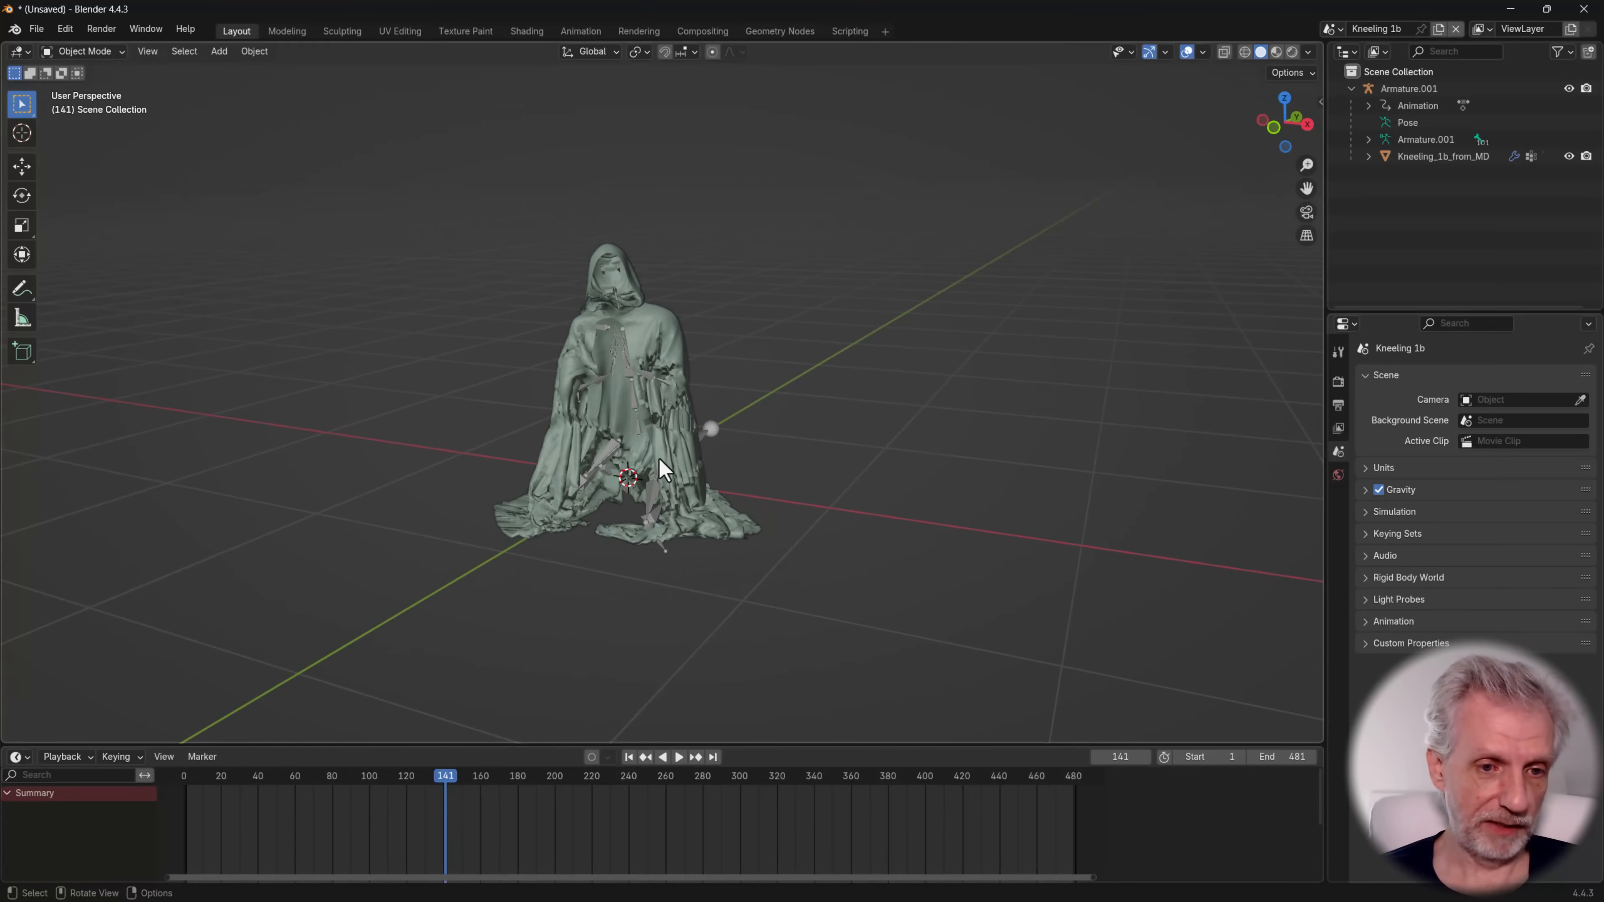
Export the cloak and armature with animation as Kneeling 1b.fbx into the for UE folder
left_click(660, 469)
key("q")
left_click(639, 491)
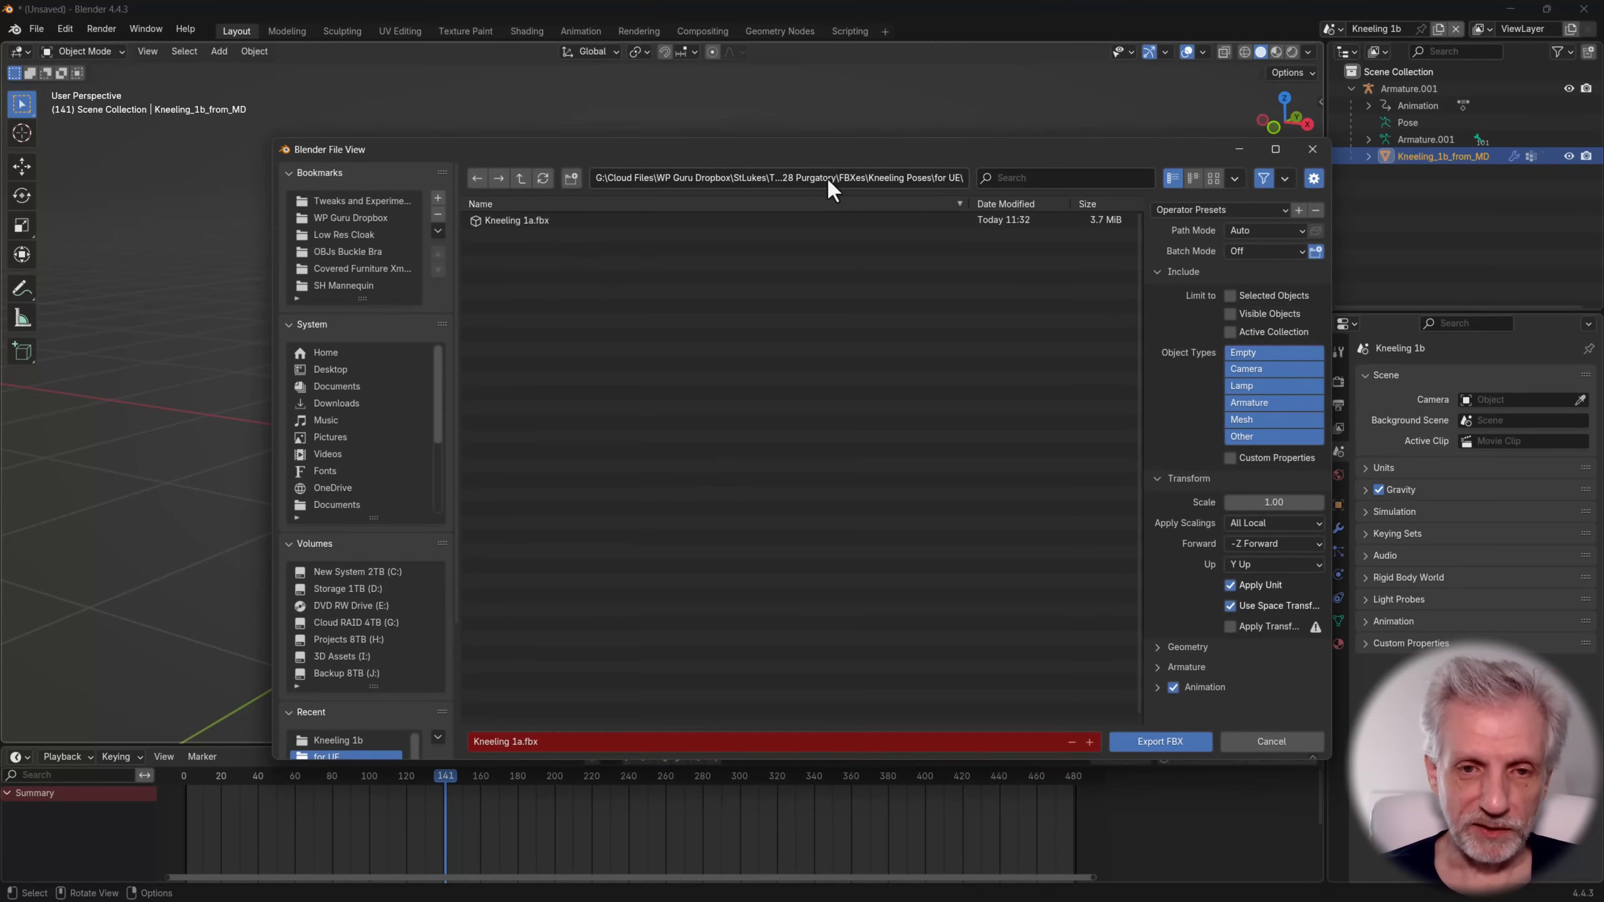
left_click(614, 742)
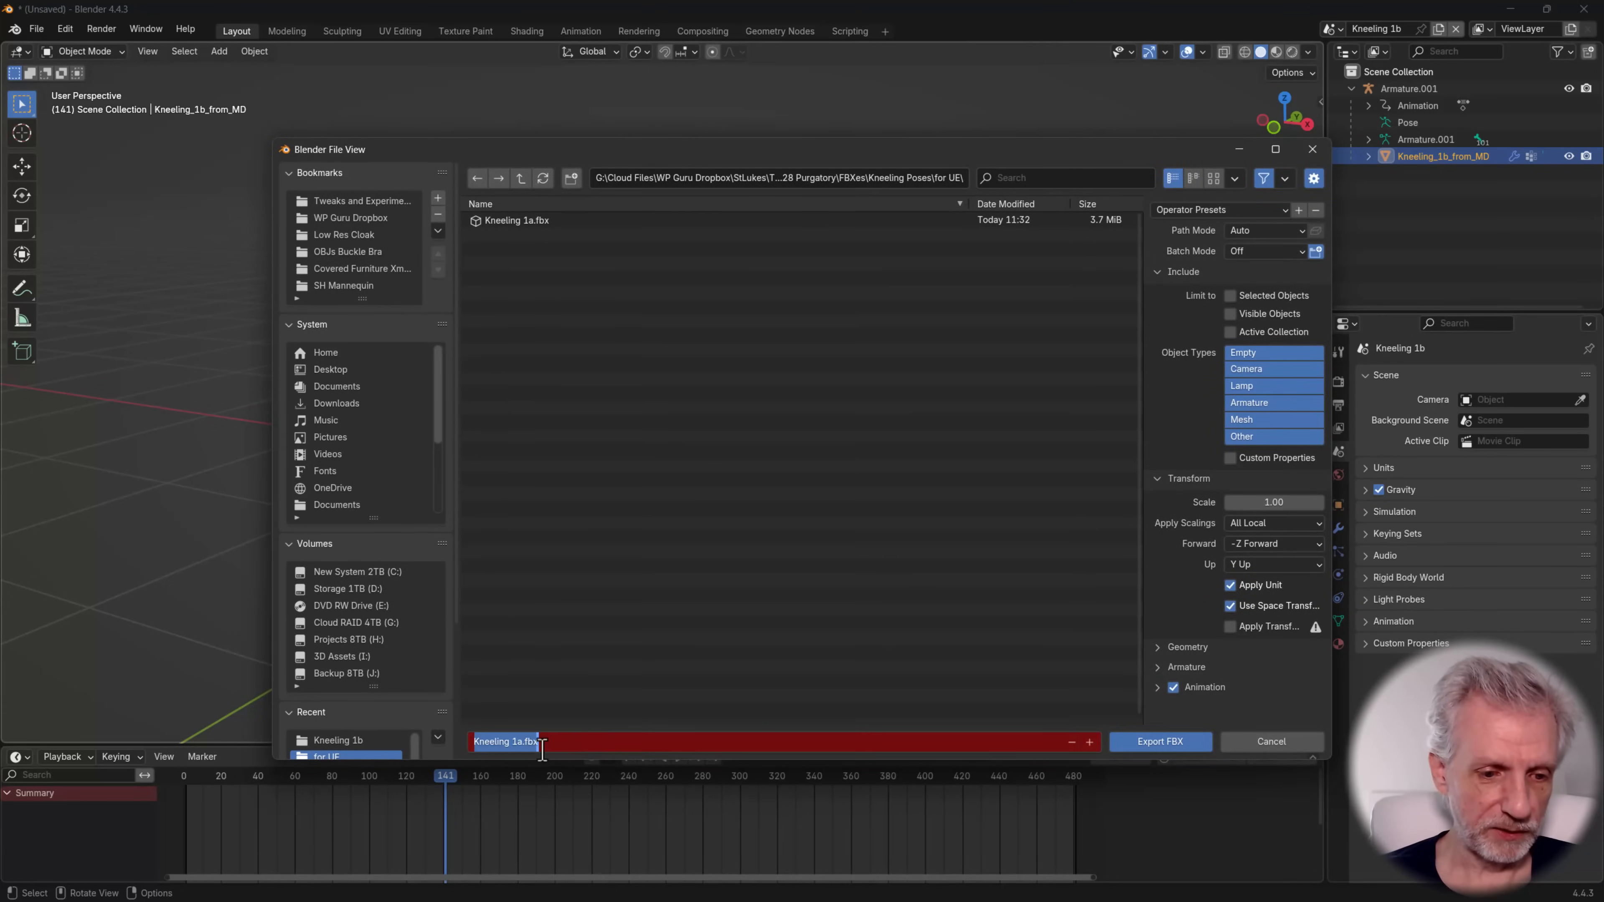
key("Right")
key("Return")
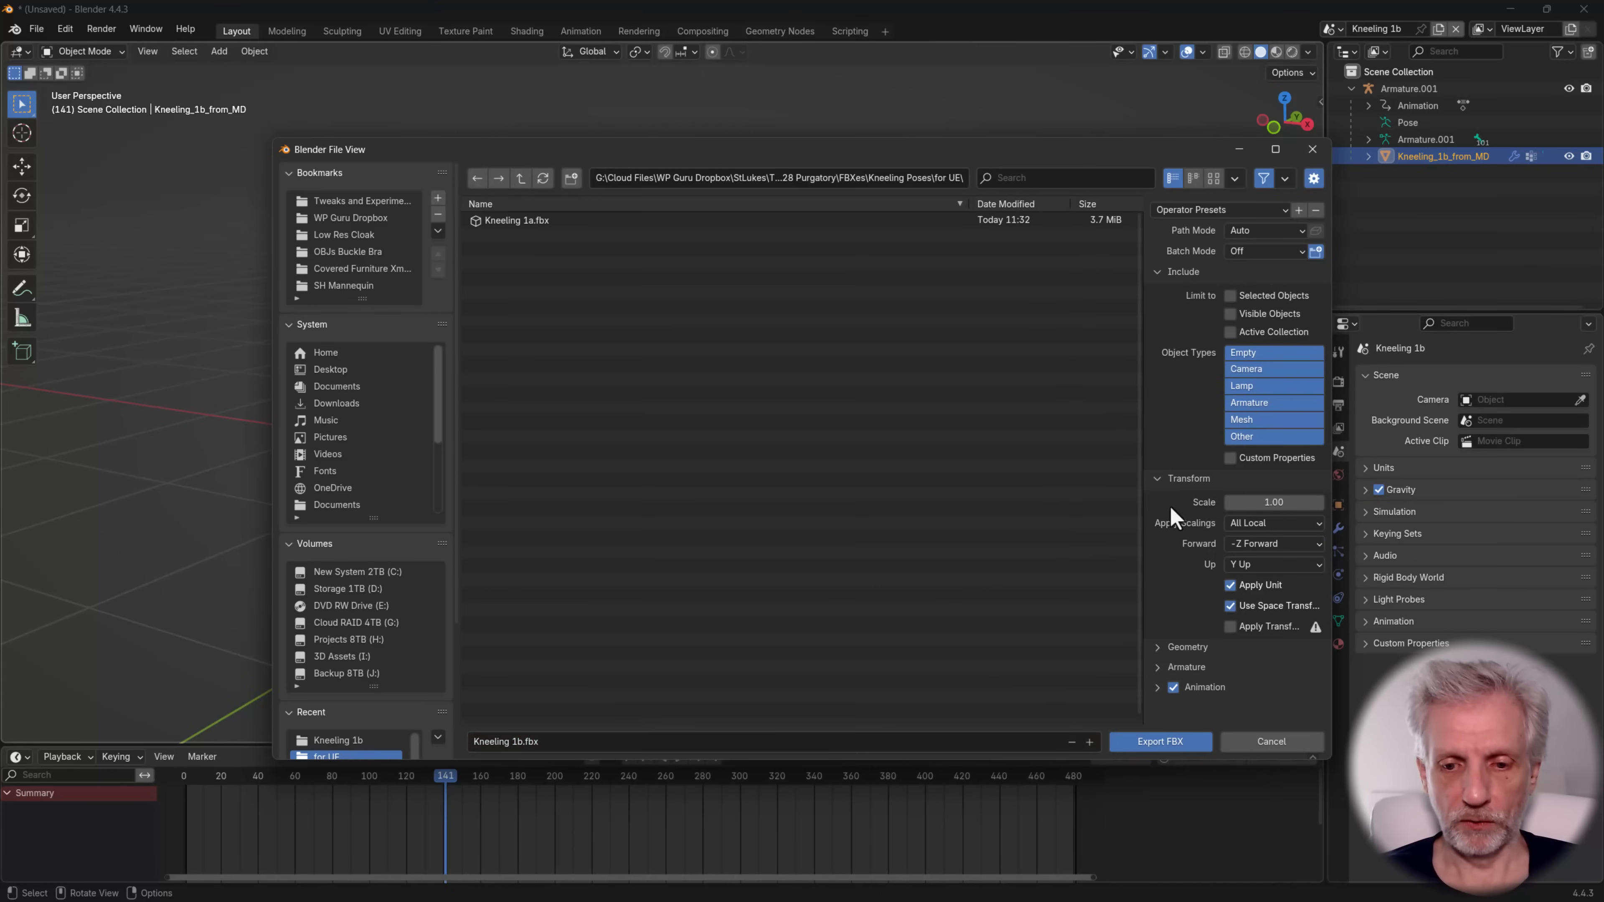
left_click(1166, 687)
scroll(1176, 468, "down", 4)
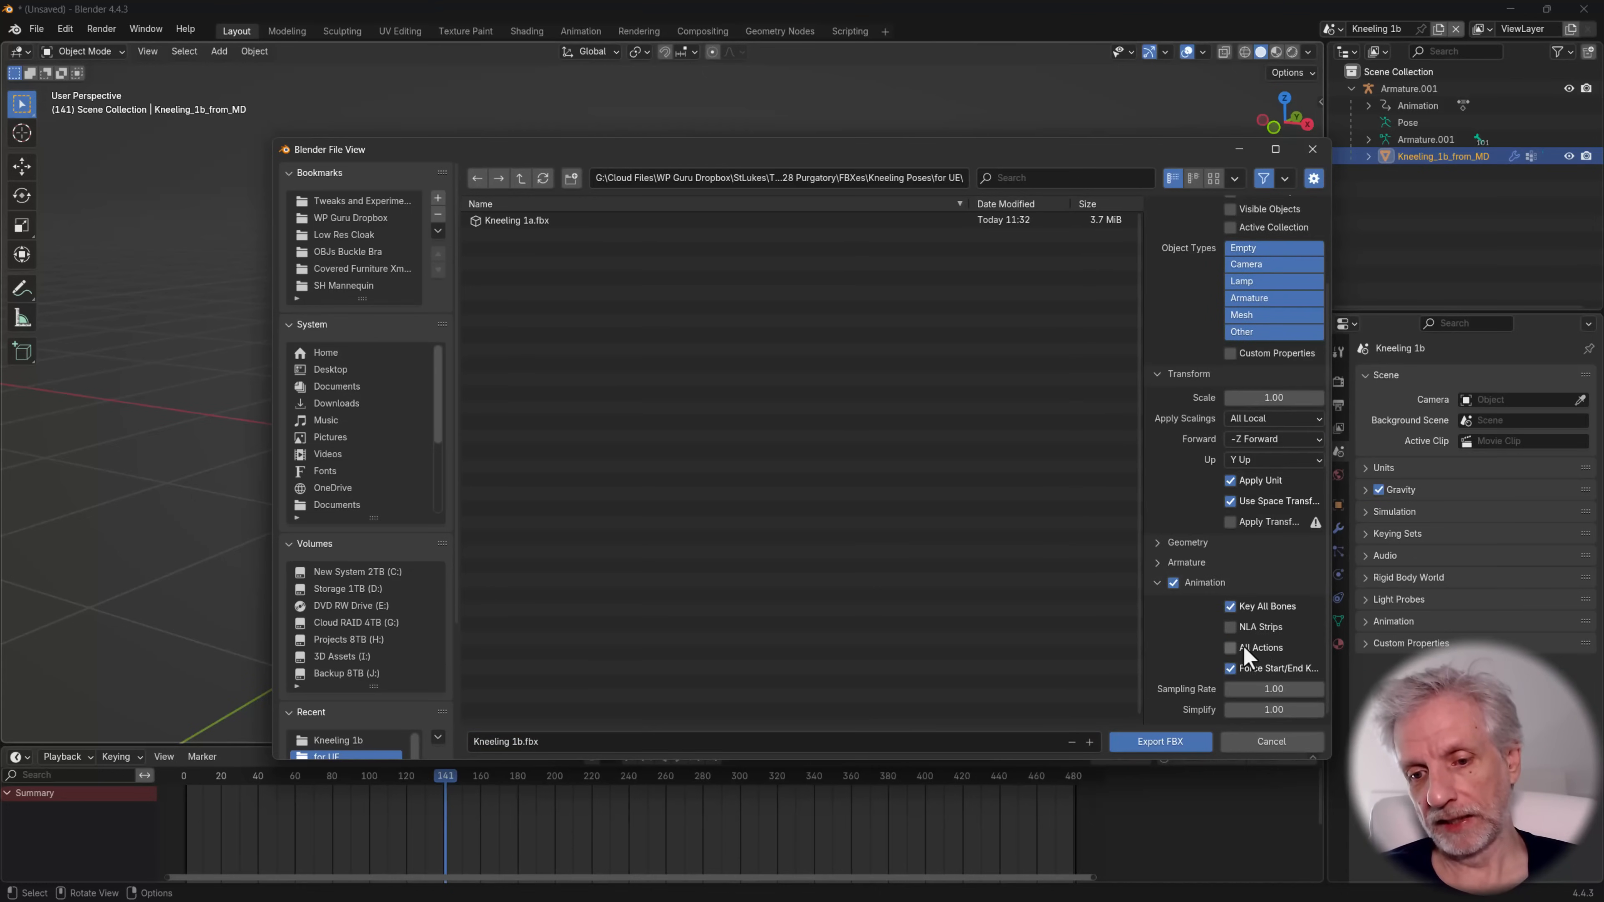
left_click(1172, 743)
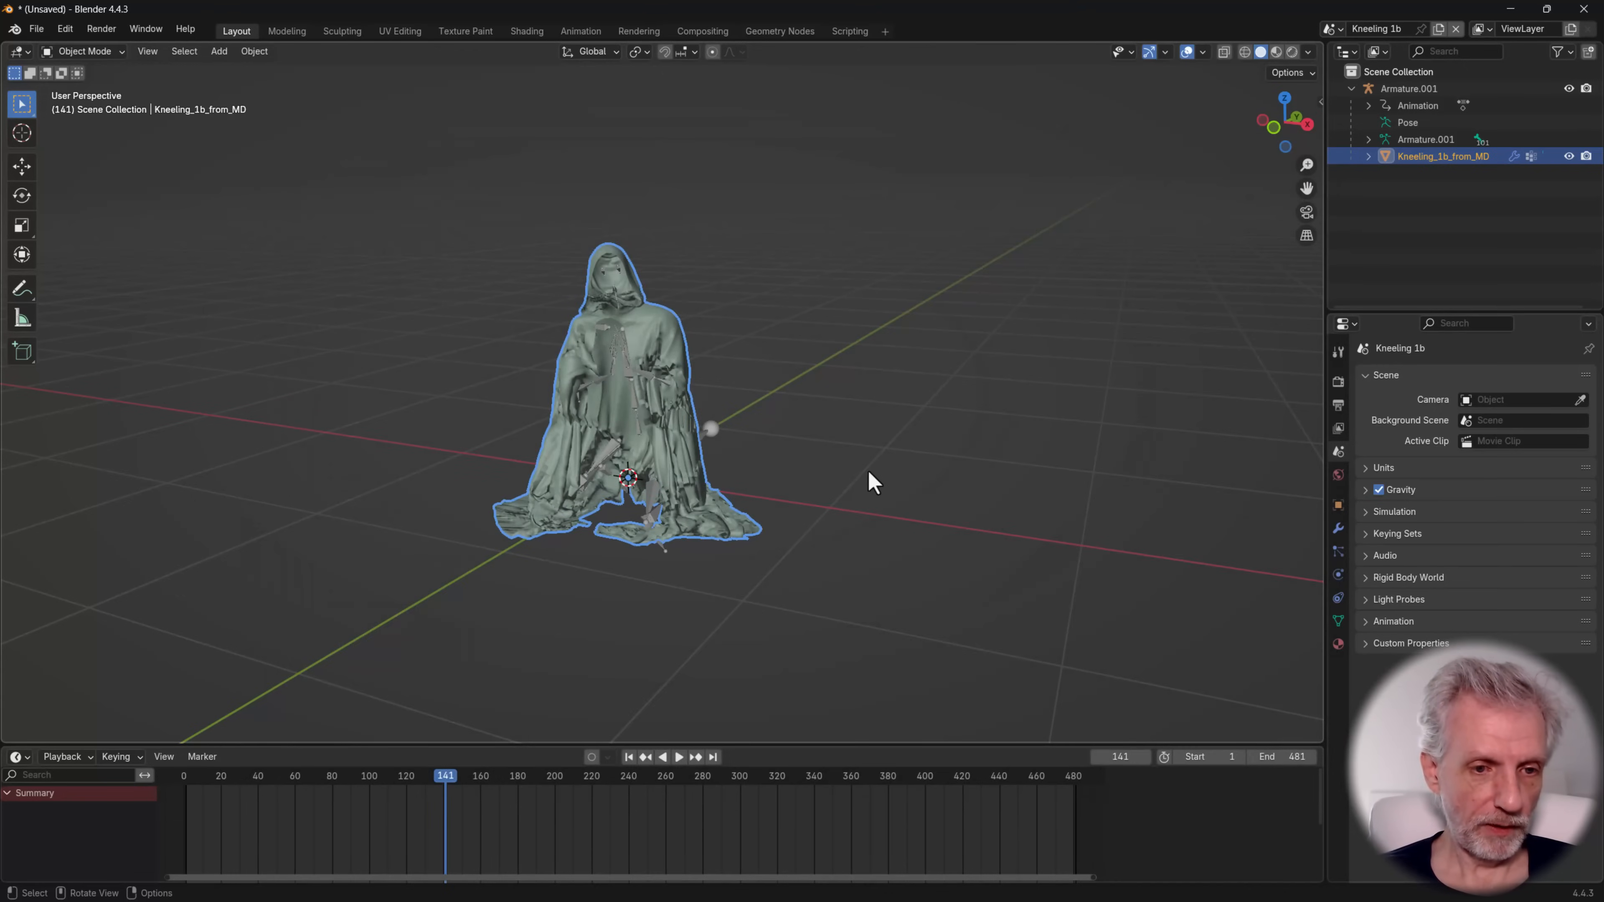
Switch to Unreal Editor and create a folder named Kneeling_1b inside Cloak_LowRes
key("alt+Tab")
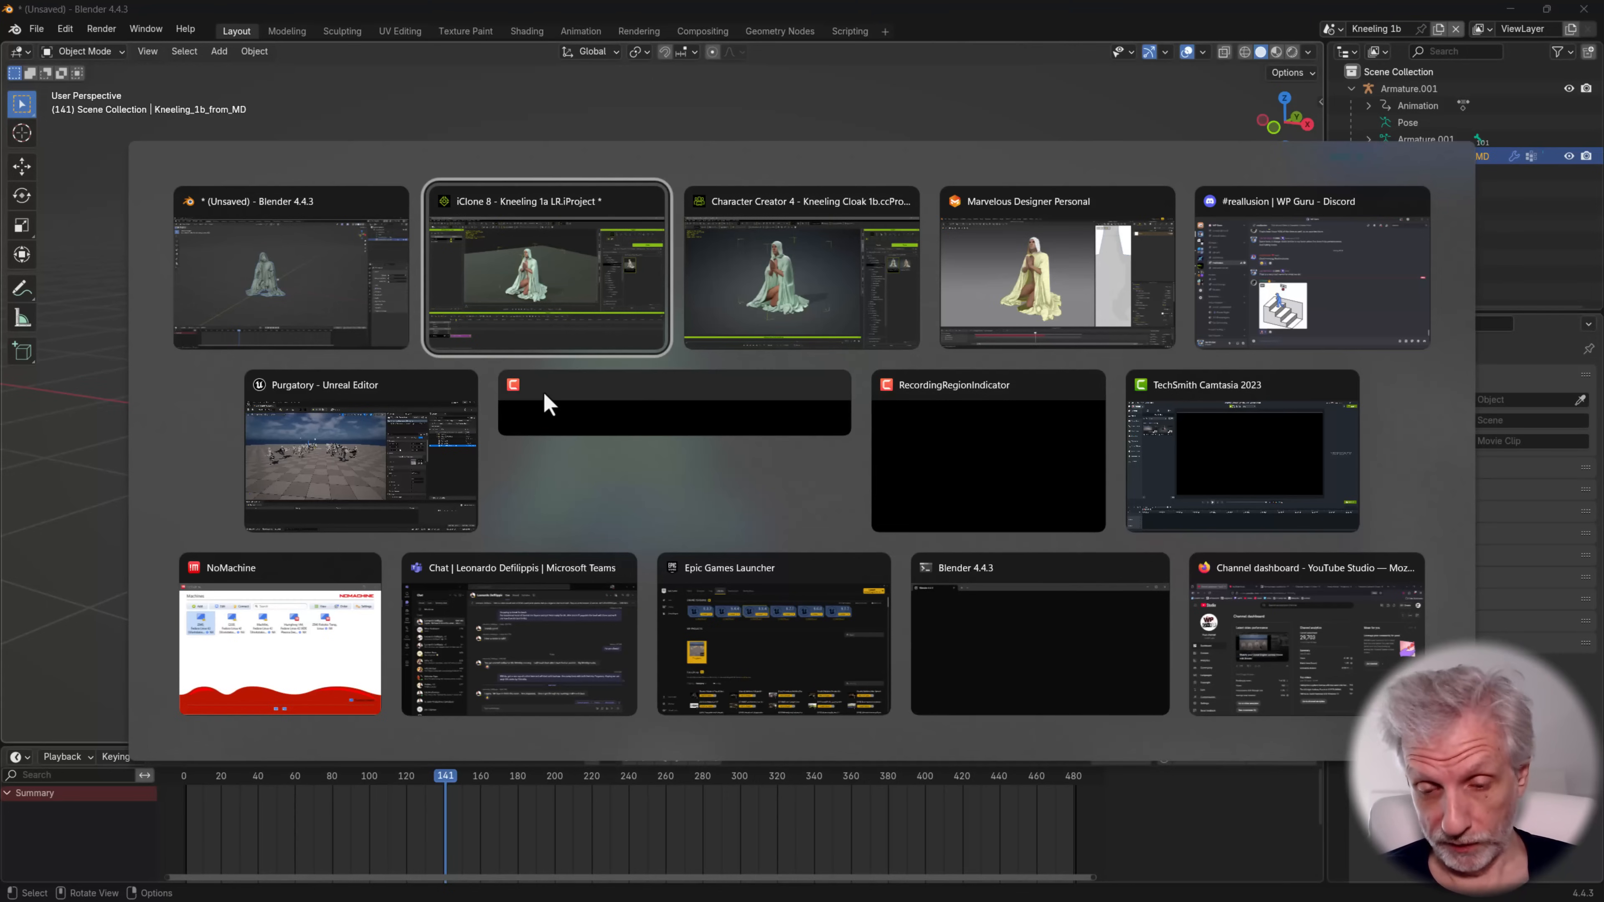
left_click(419, 466)
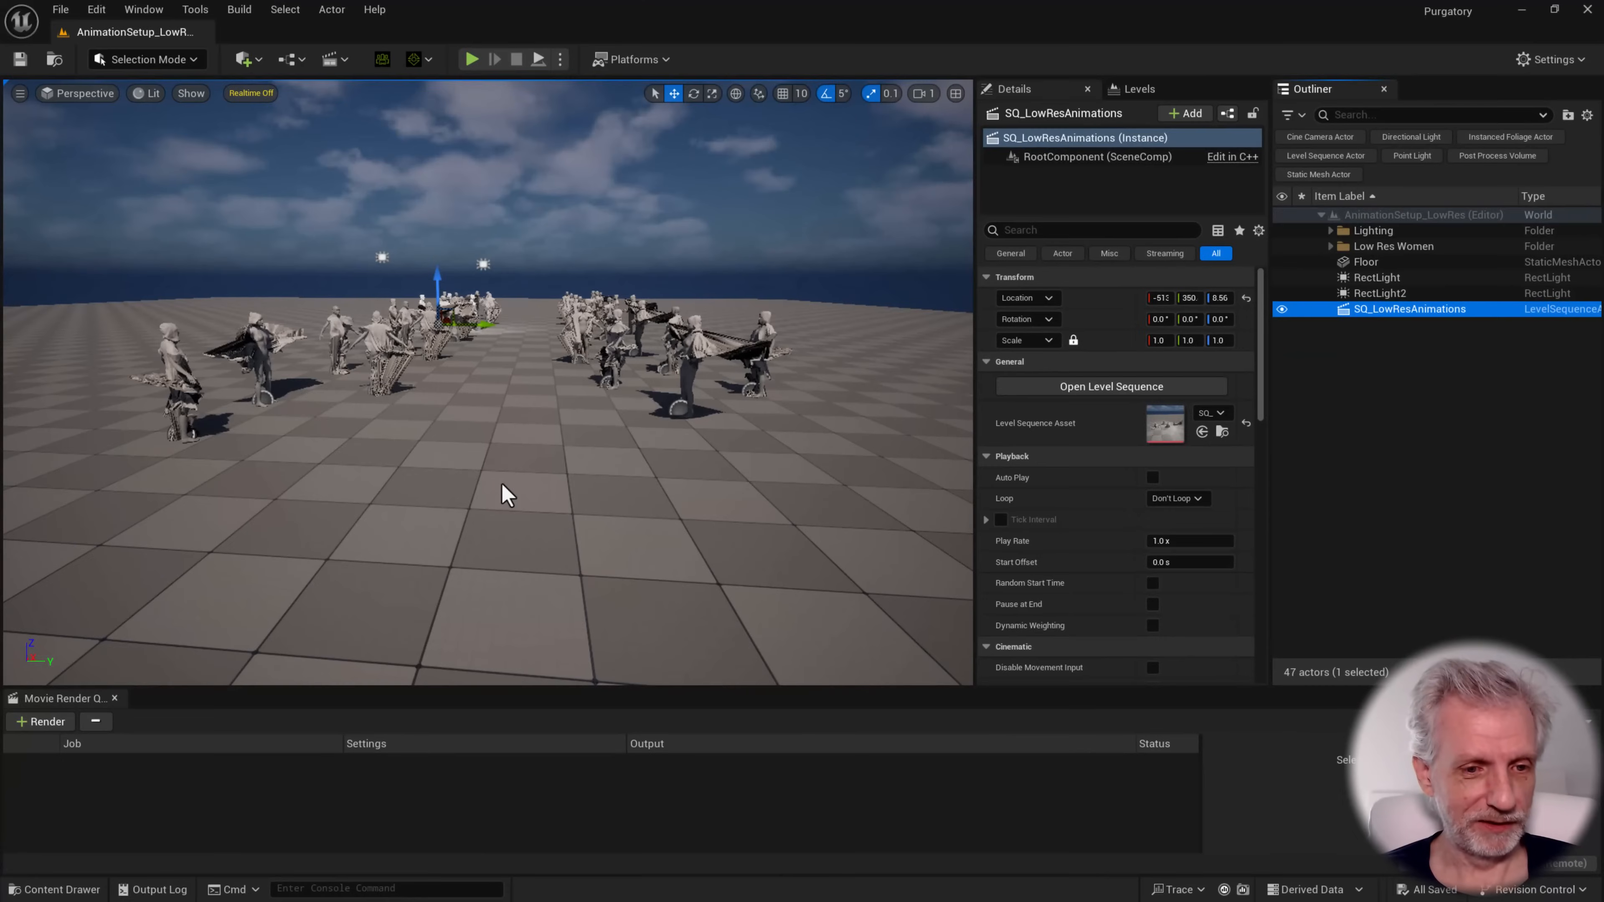
key("ctrl+space")
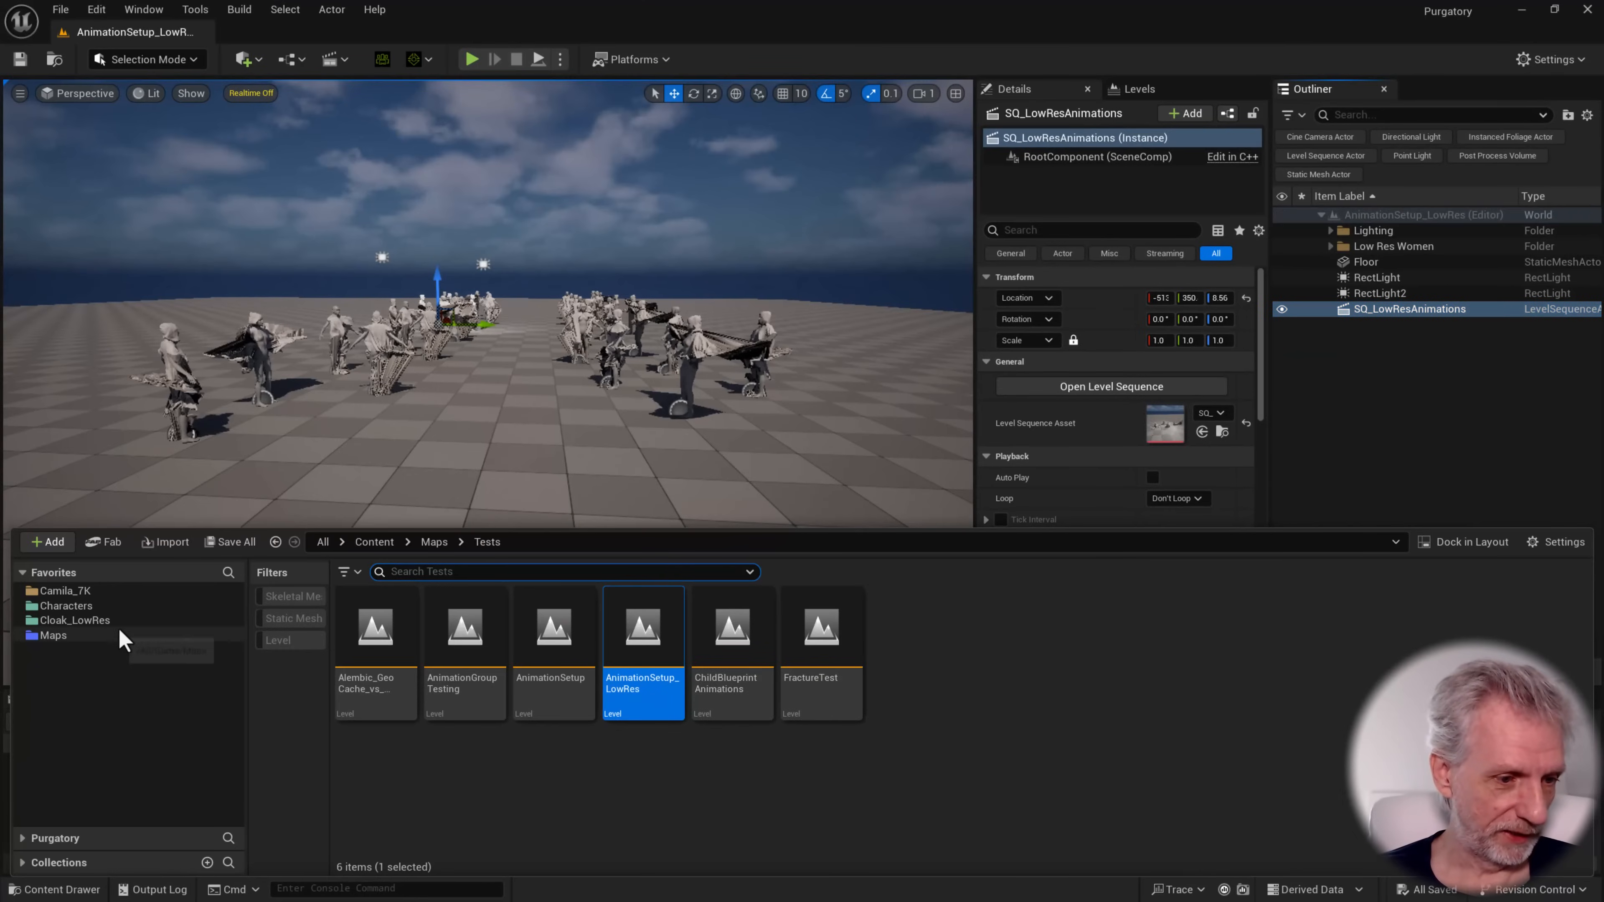
left_click(115, 620)
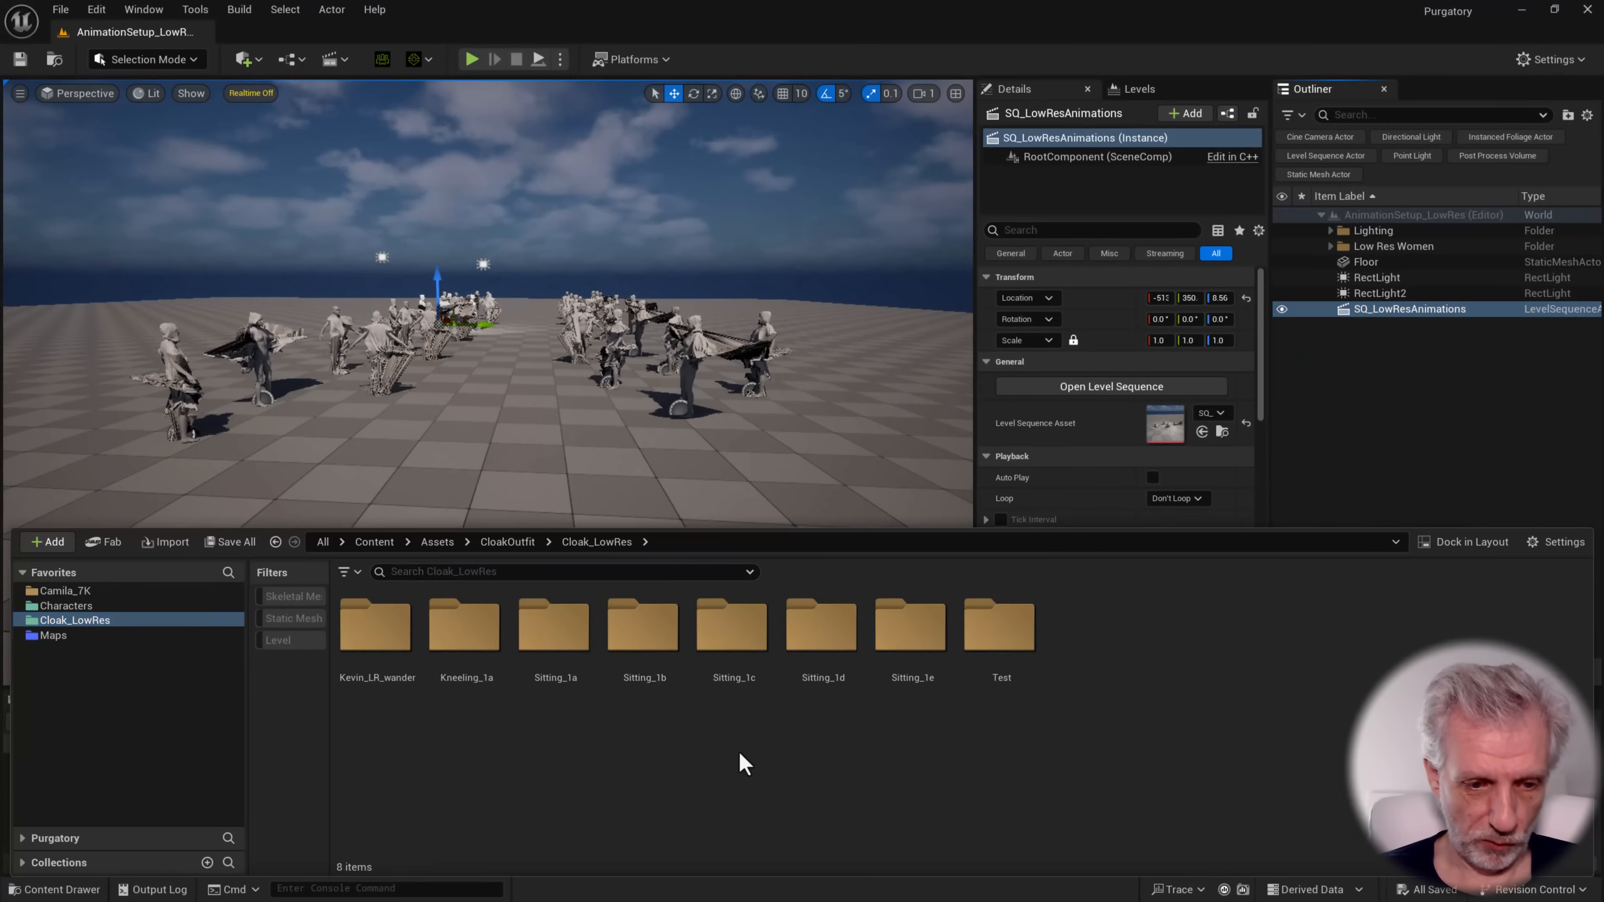
key("ctrl+shift+n")
type("Kneel")
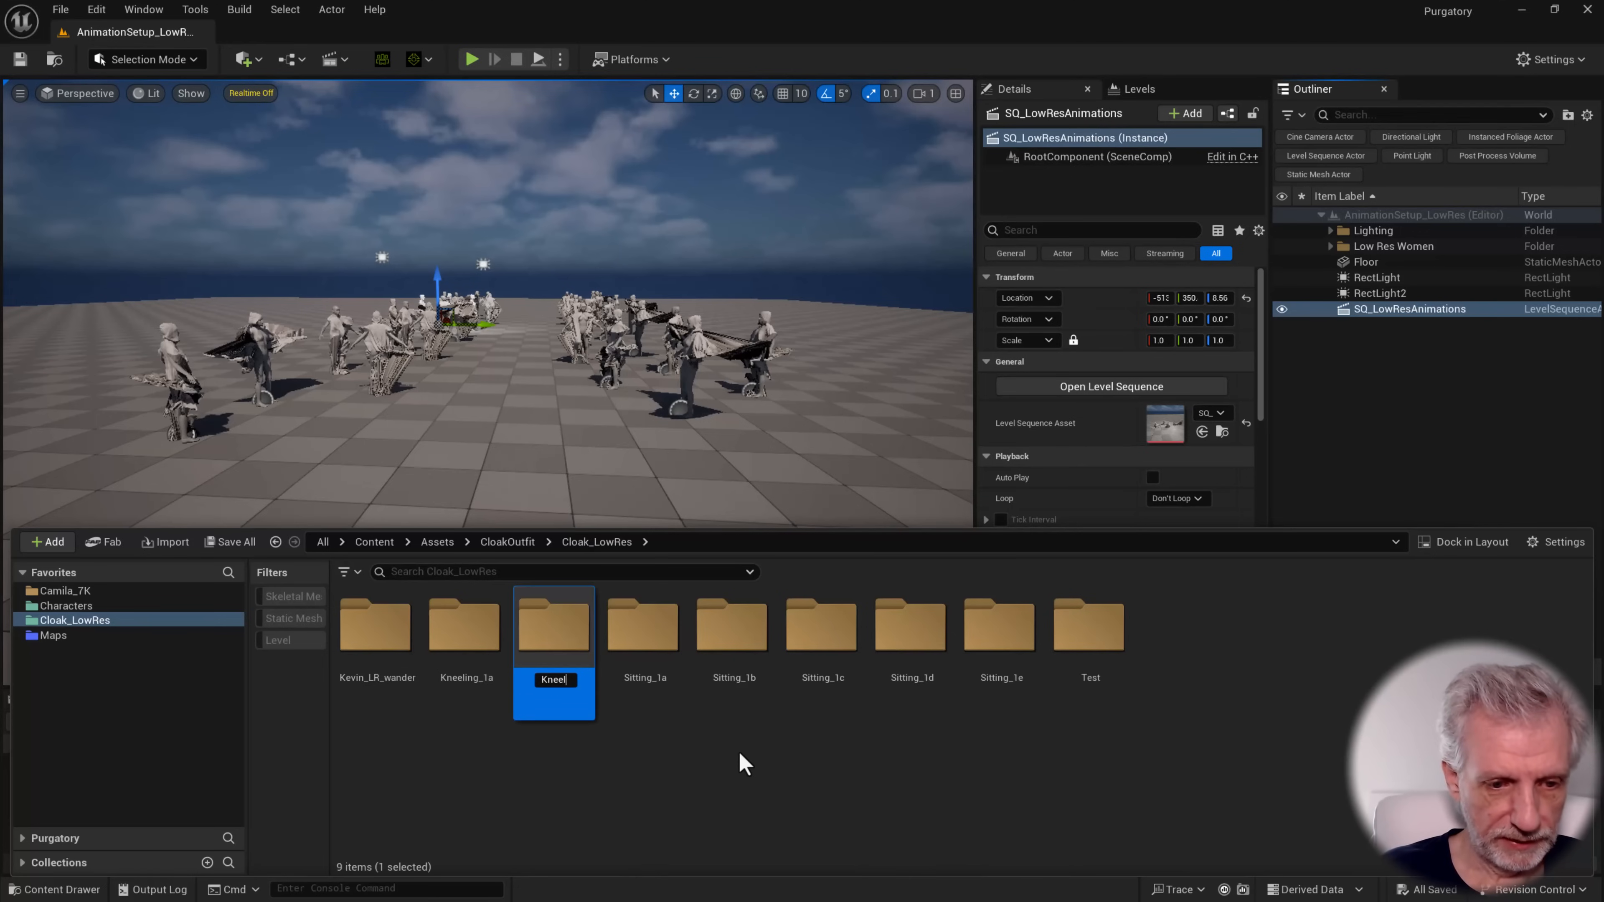
type("ing_1b")
key("Return")
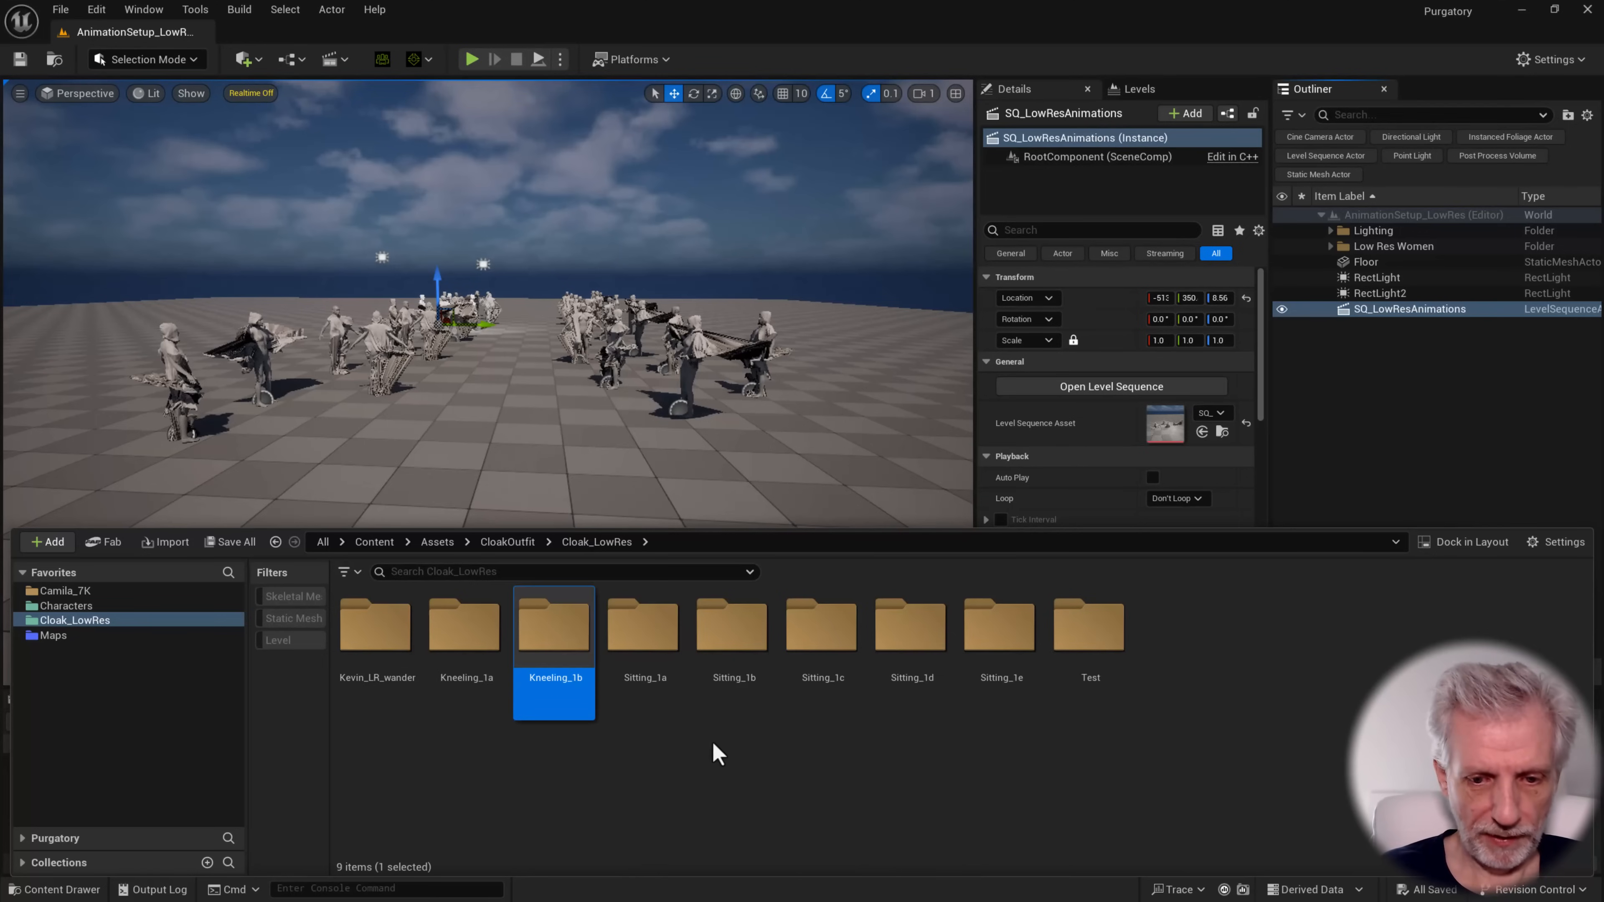
Import Kneeling 1b.fbx with its animation and no materials into the Kneeling_1b folder and save all assets
double_click(554, 638)
right_click(474, 654)
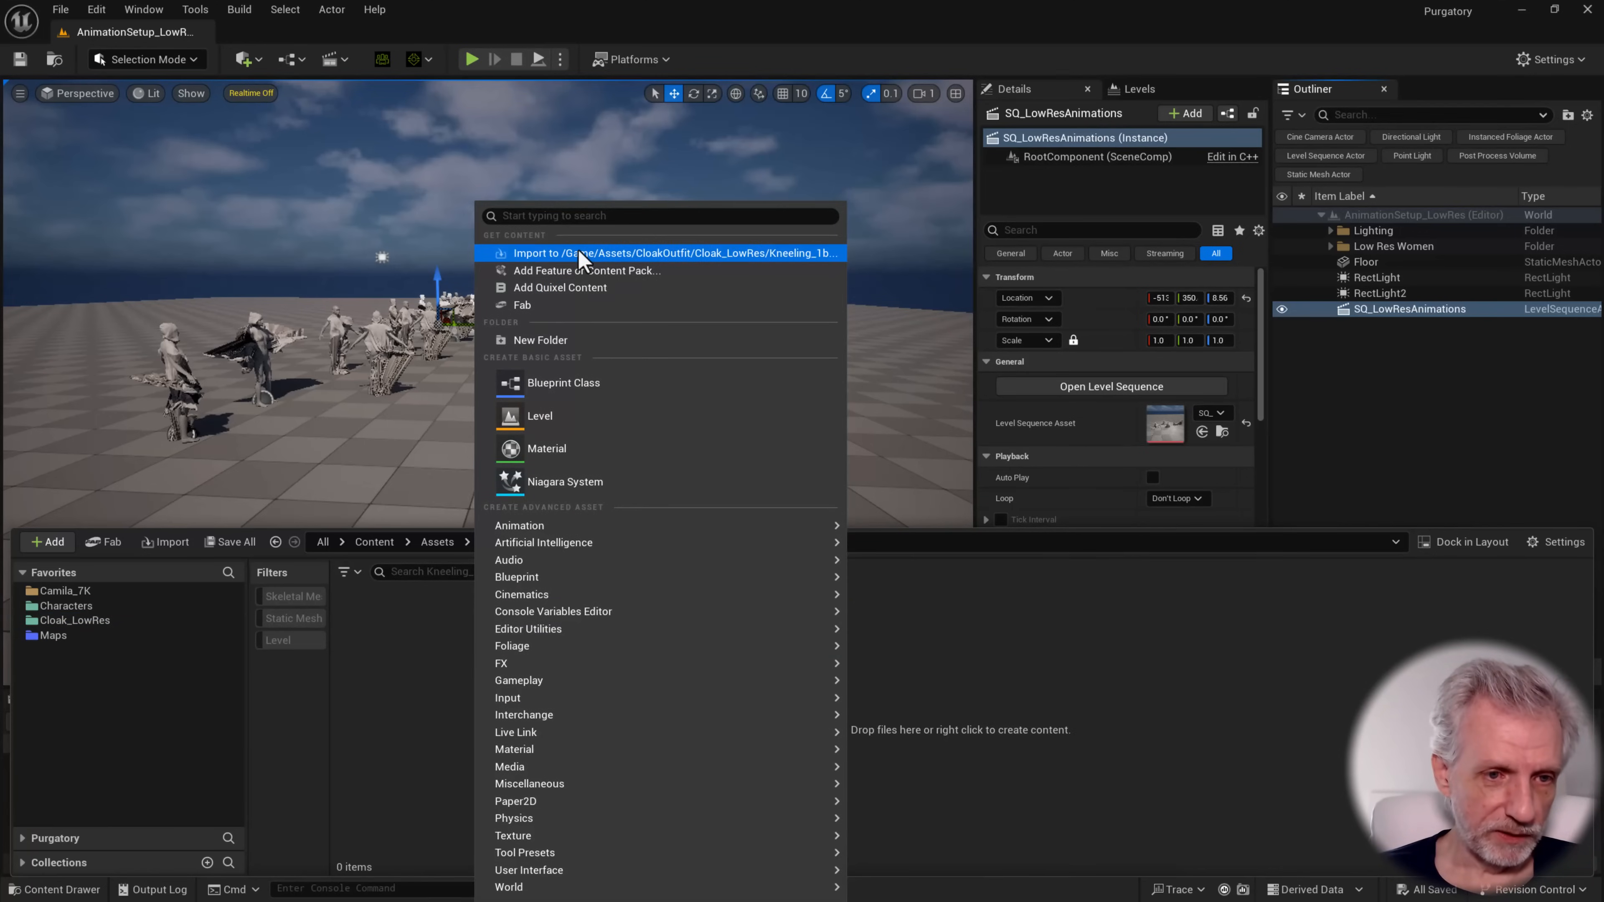
left_click(577, 253)
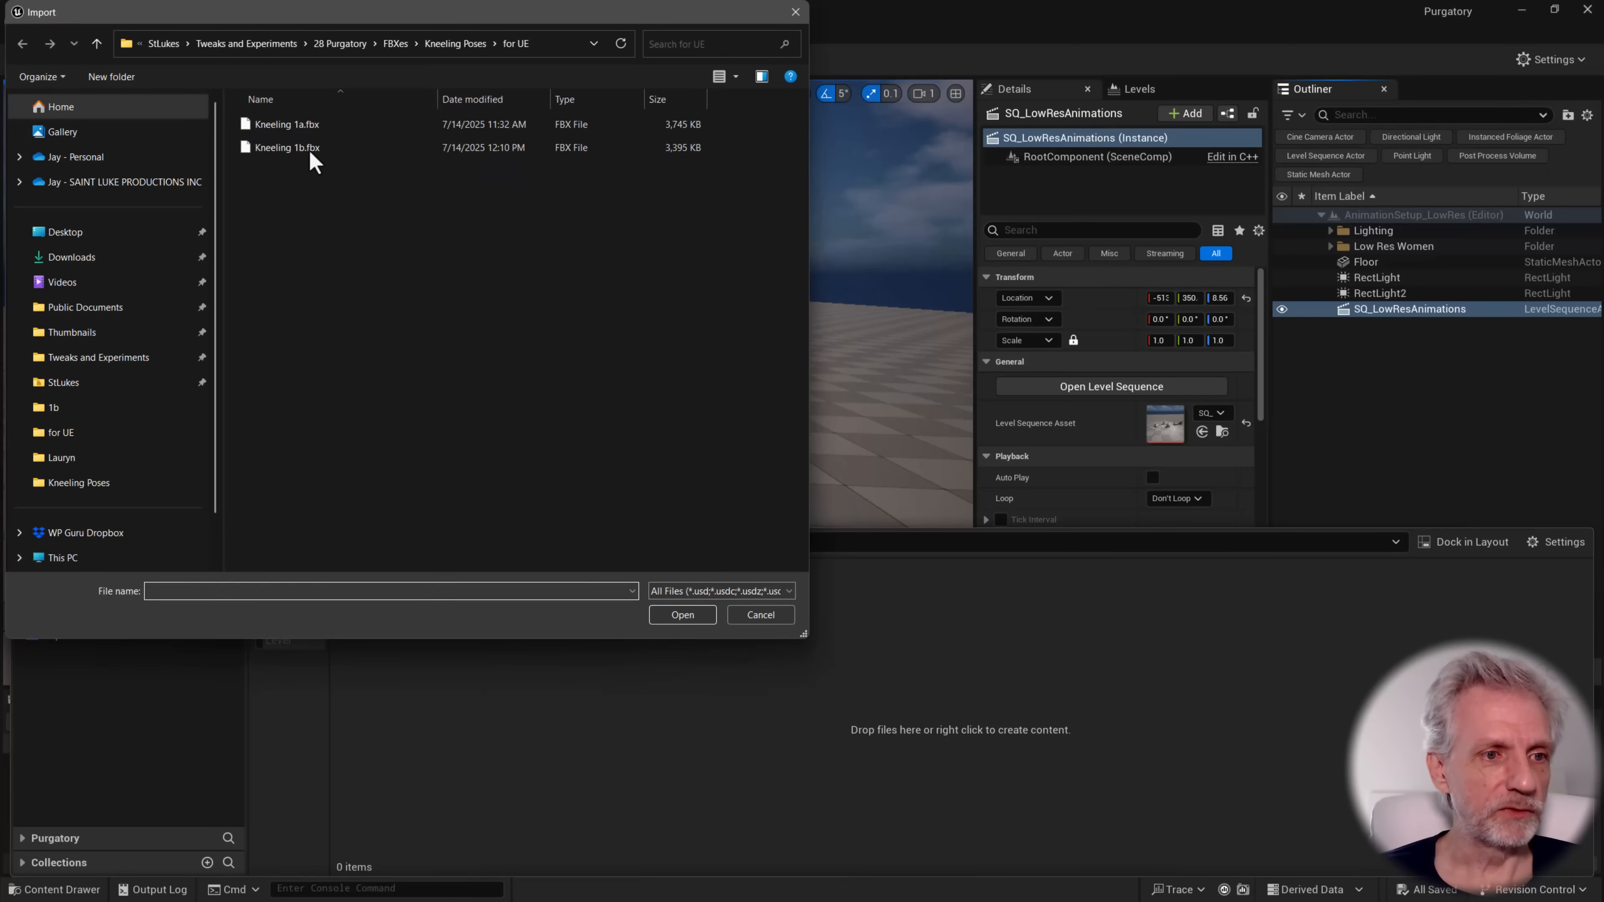
left_click(314, 149)
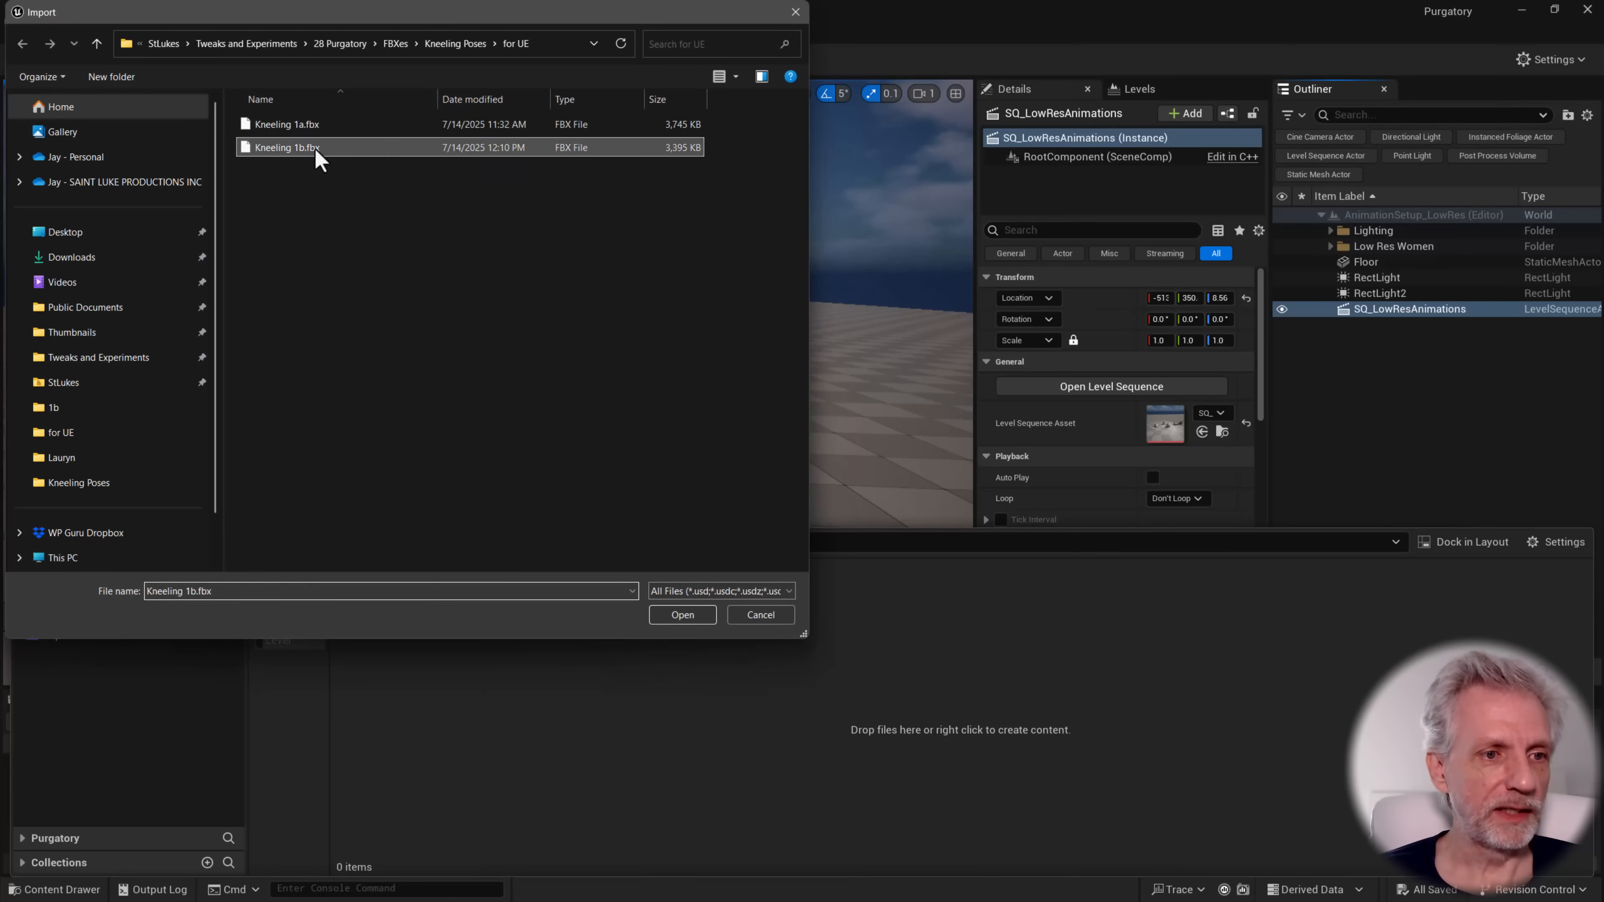
left_click(683, 614)
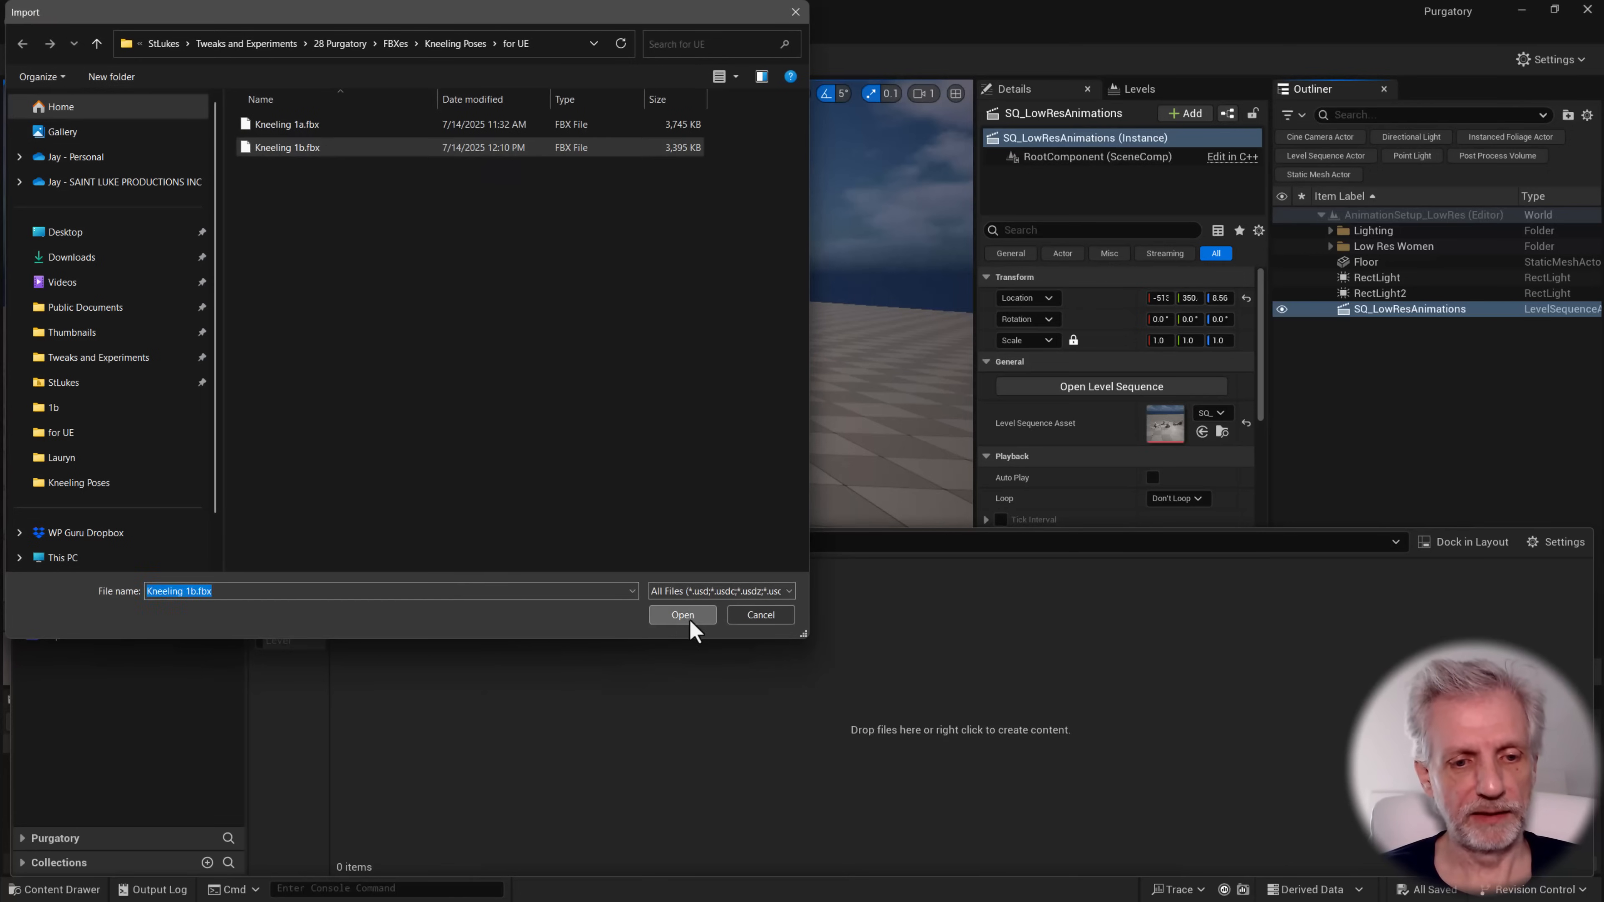
scroll(716, 600, "down", 3)
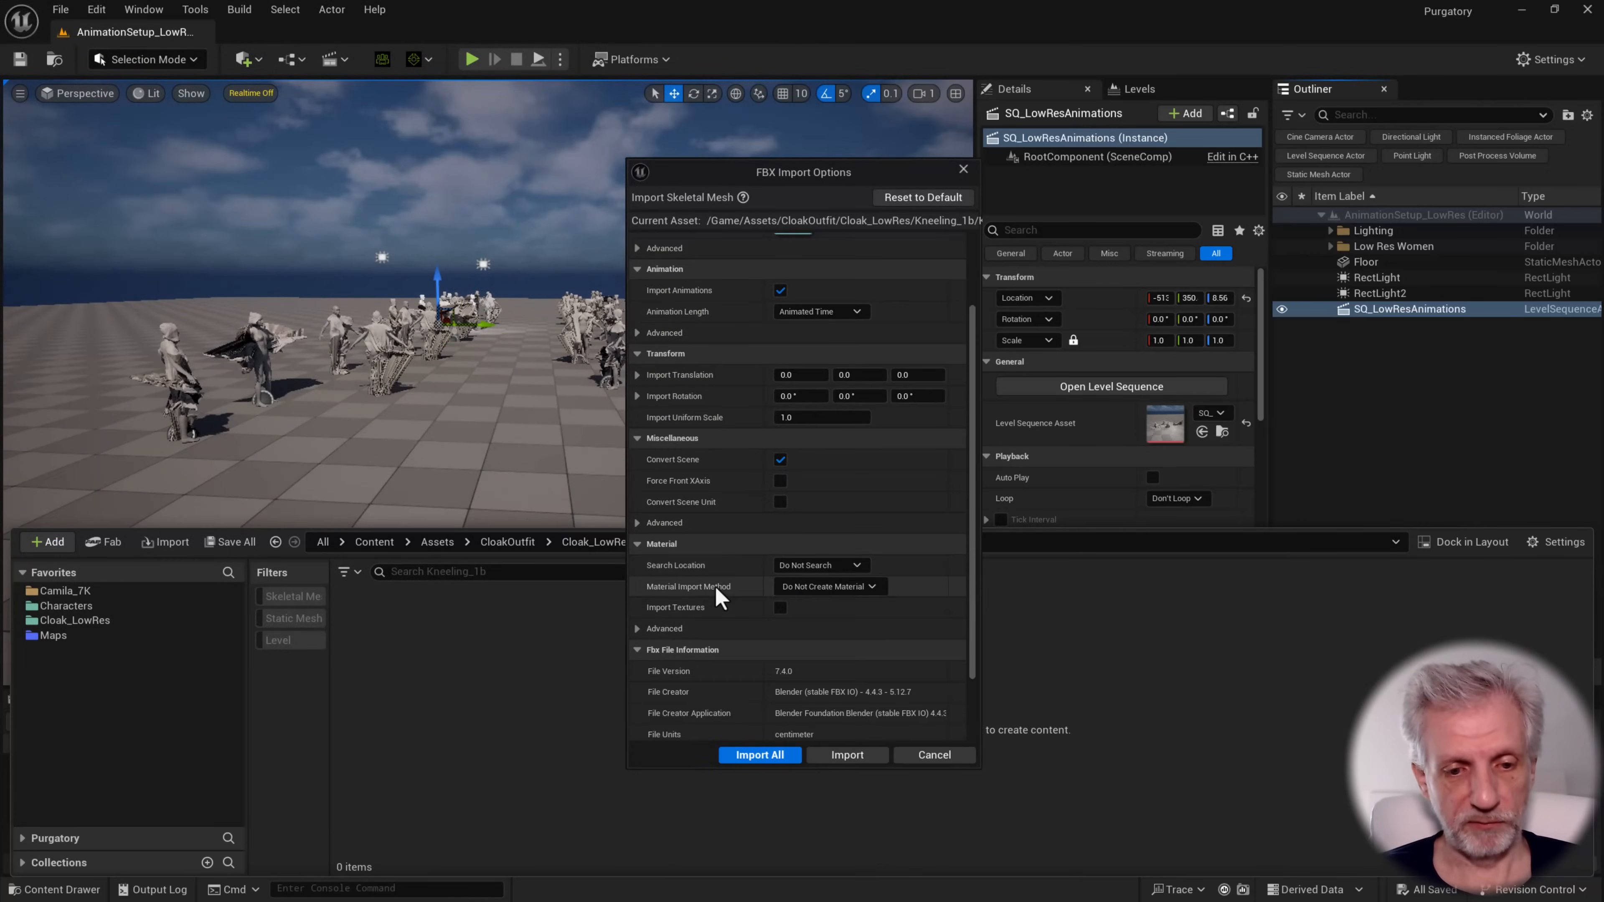
left_click(774, 755)
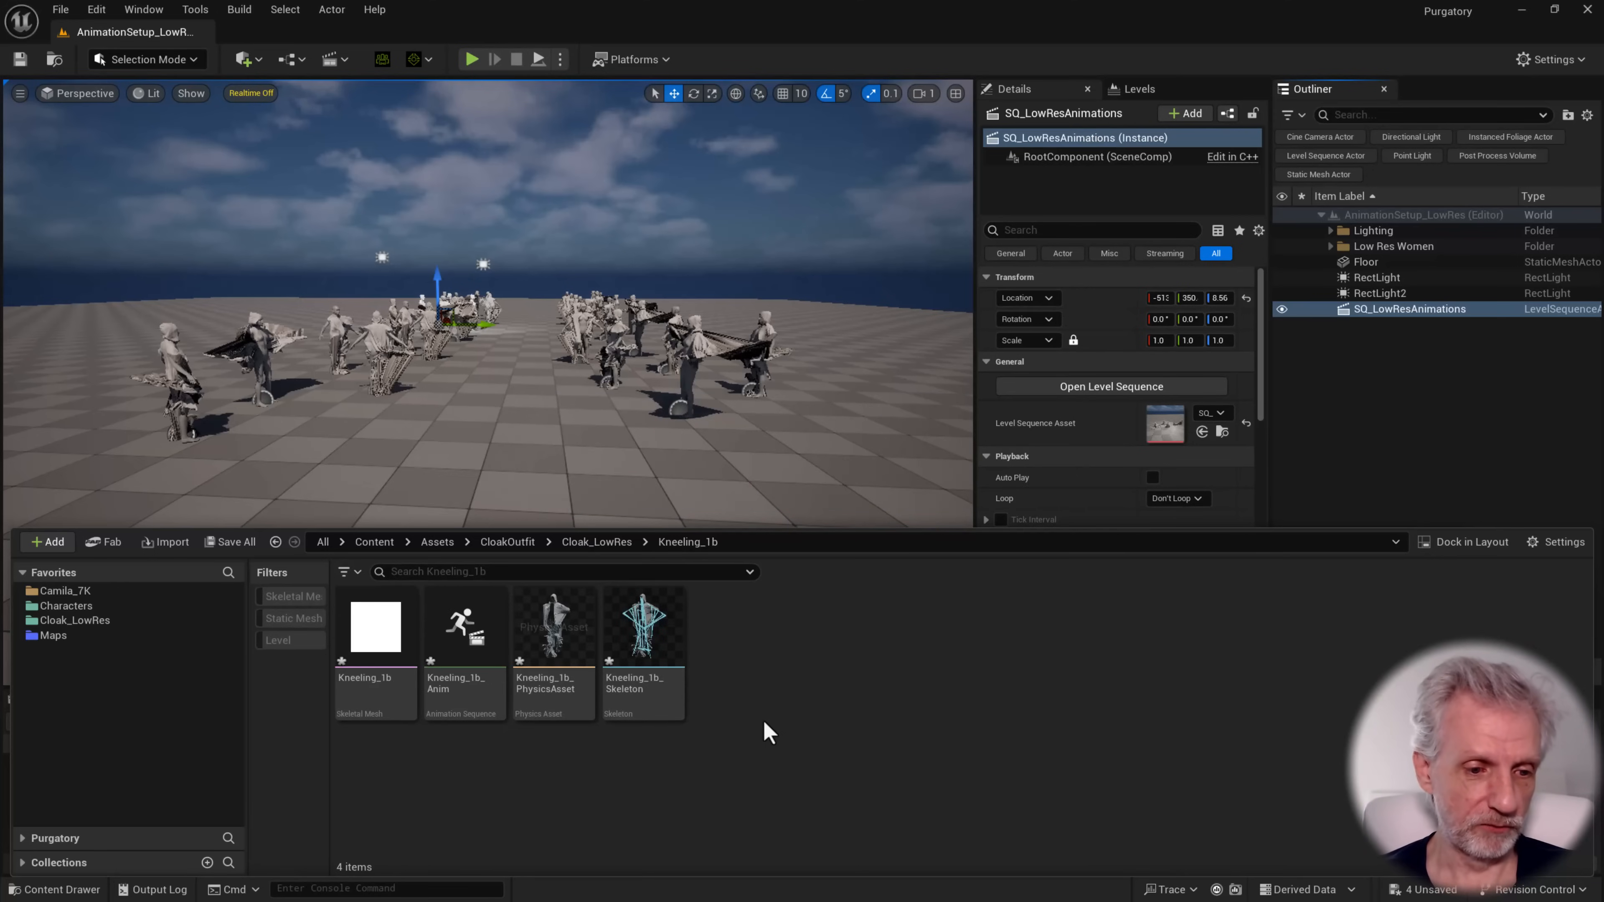
key("ctrl+shift+s")
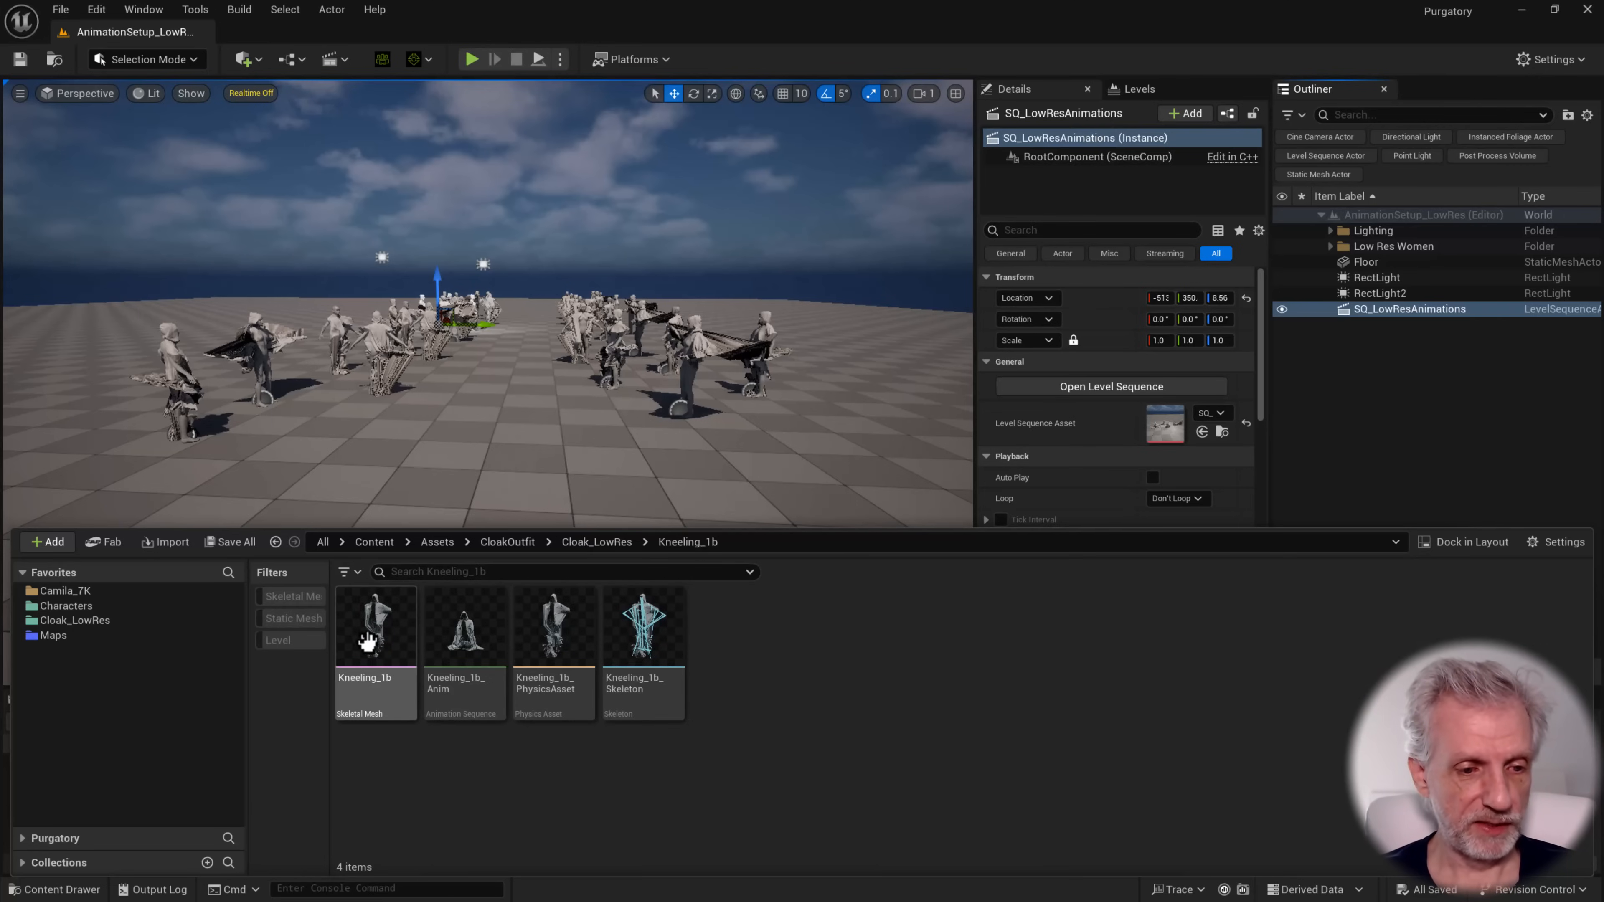
Assign the MI_Cloak material to the Kneeling_1b skeletal mesh's material slot and save the mesh
double_click(368, 641)
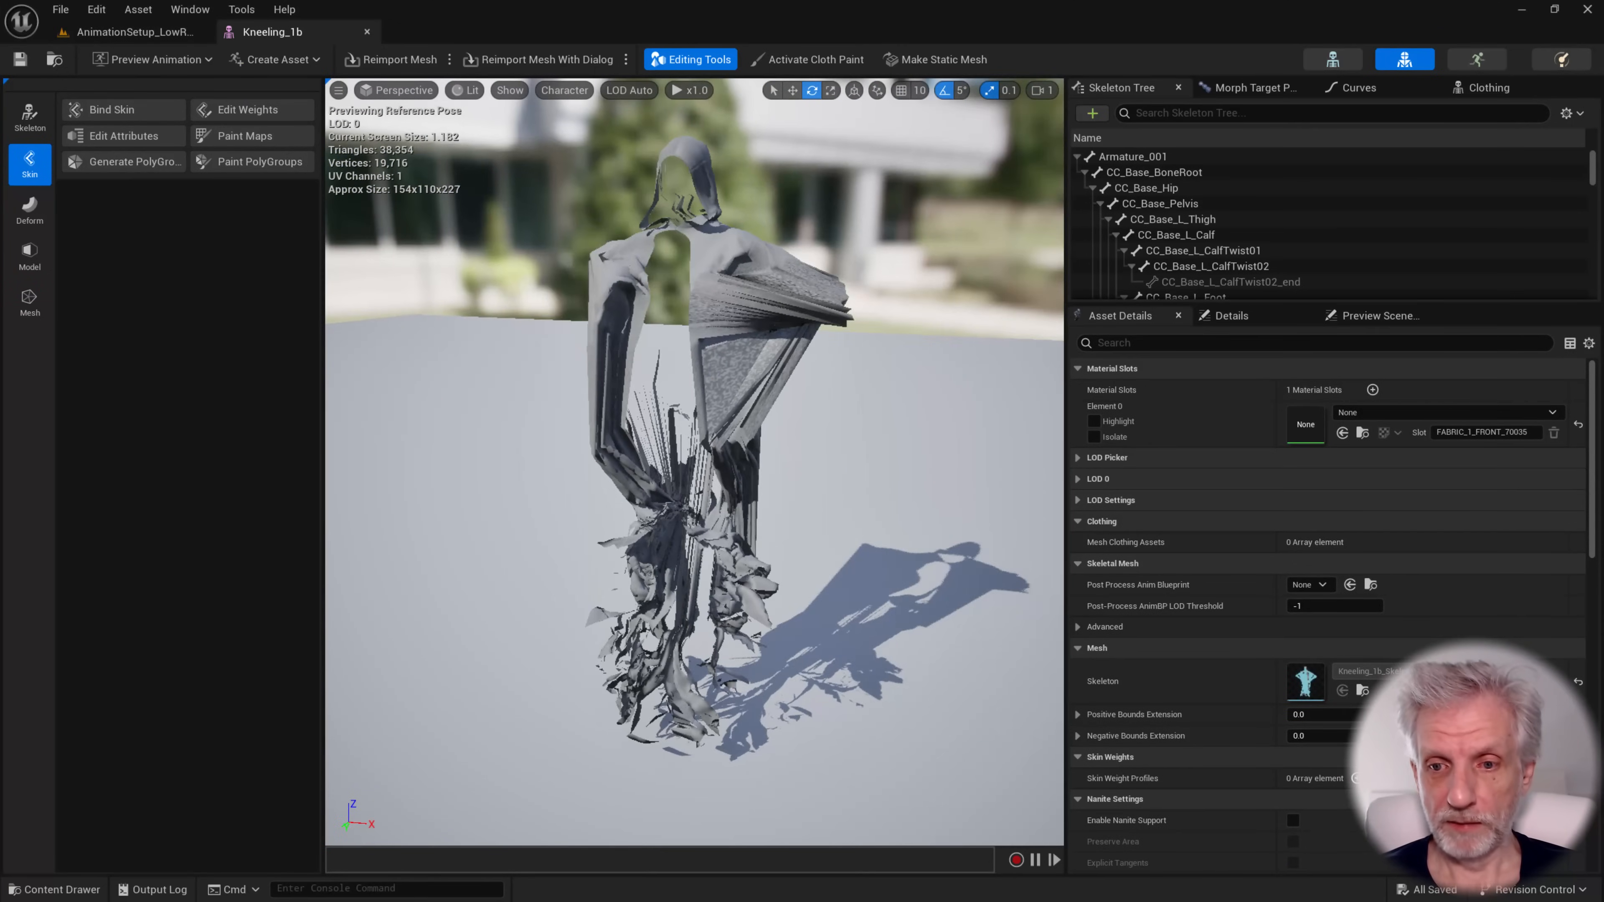
left_click(1472, 412)
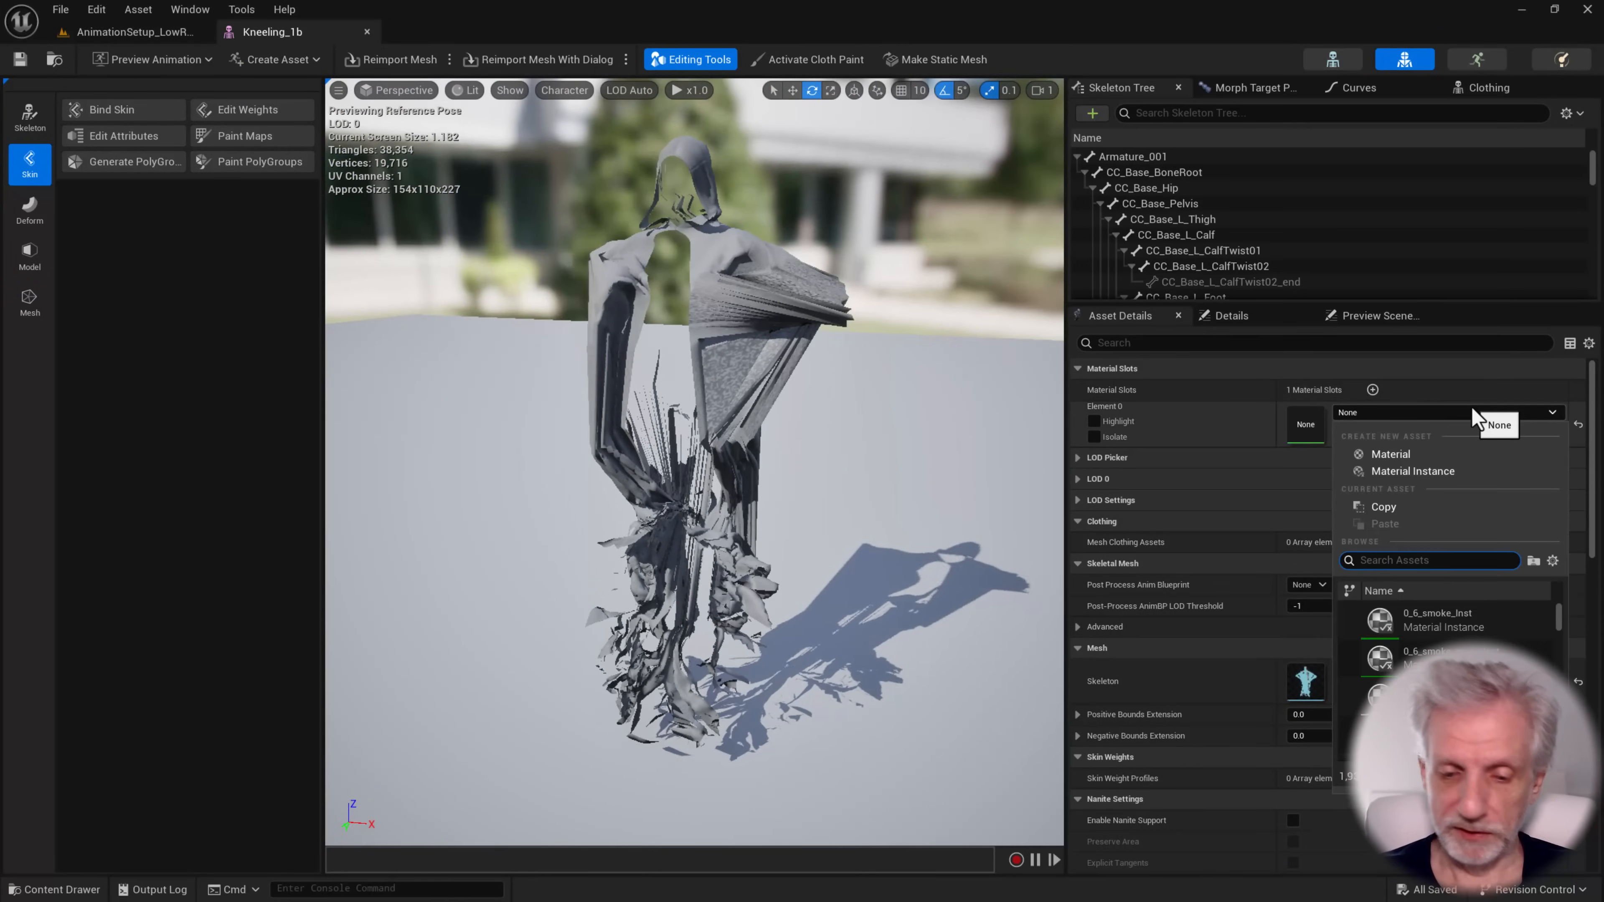
type("MI_")
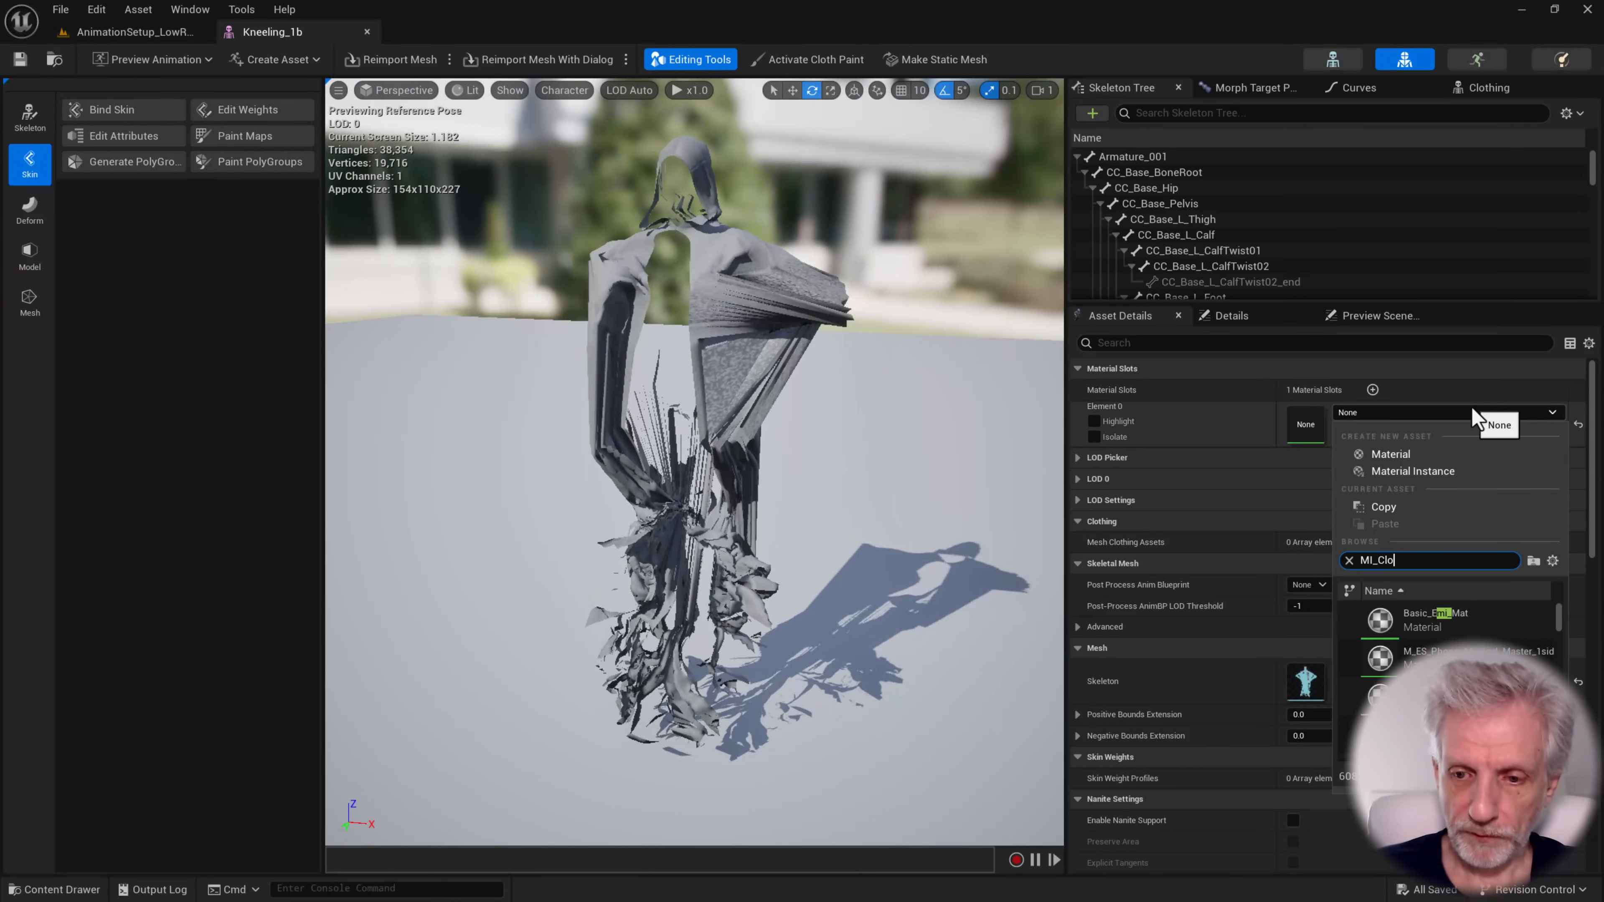
type("Clo")
left_click(1441, 611)
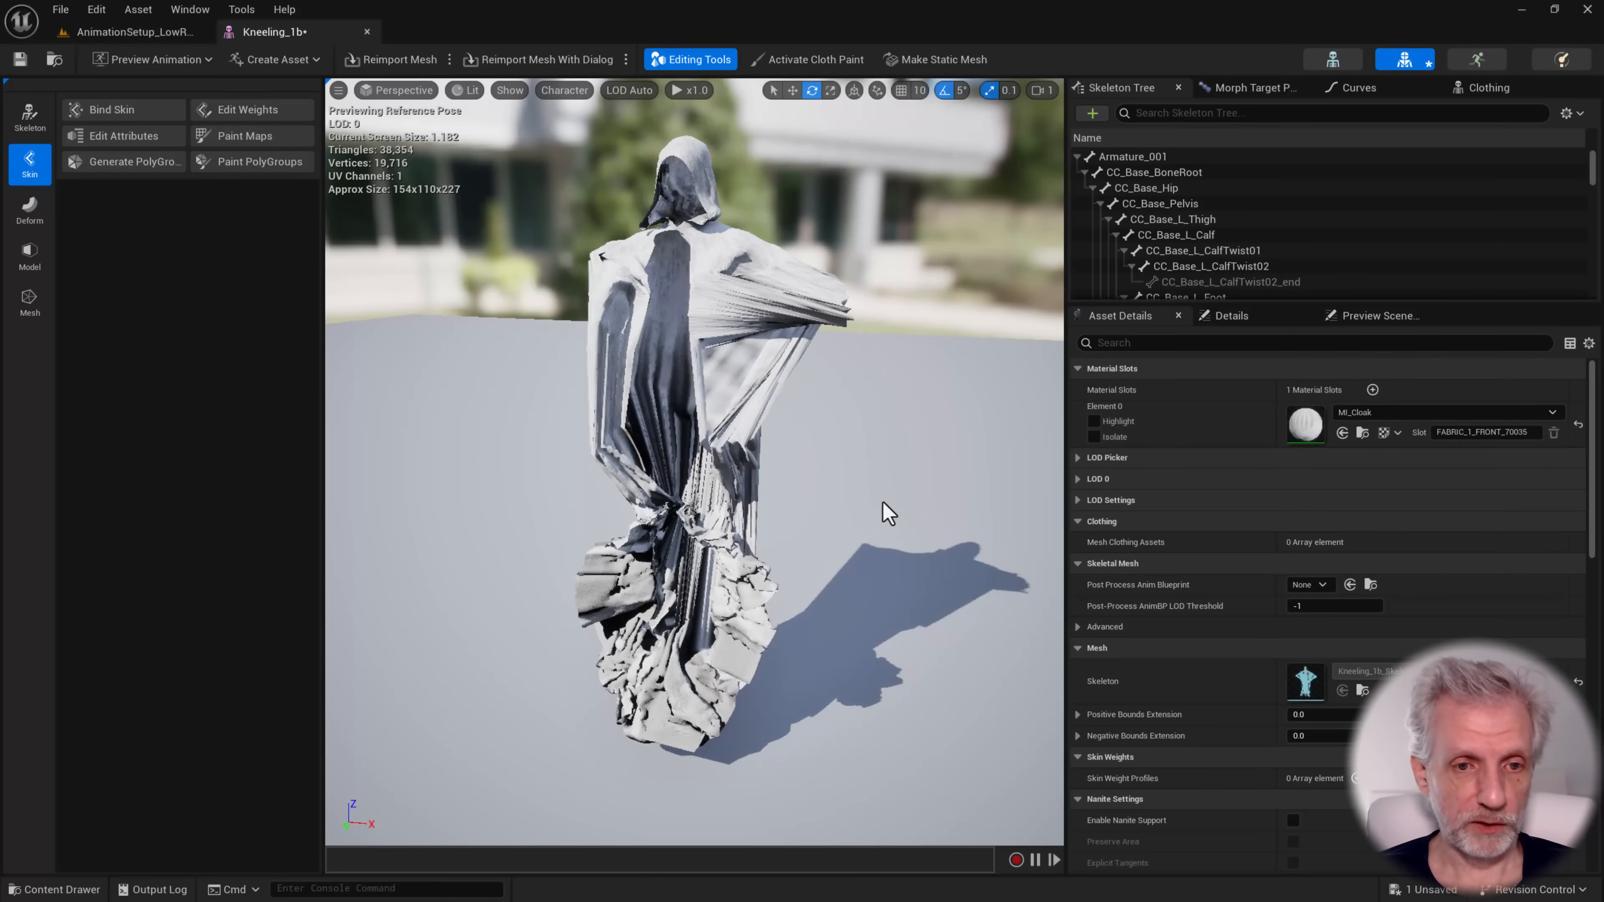
left_click_drag(885, 513, 1017, 532, "alt")
left_click(19, 59)
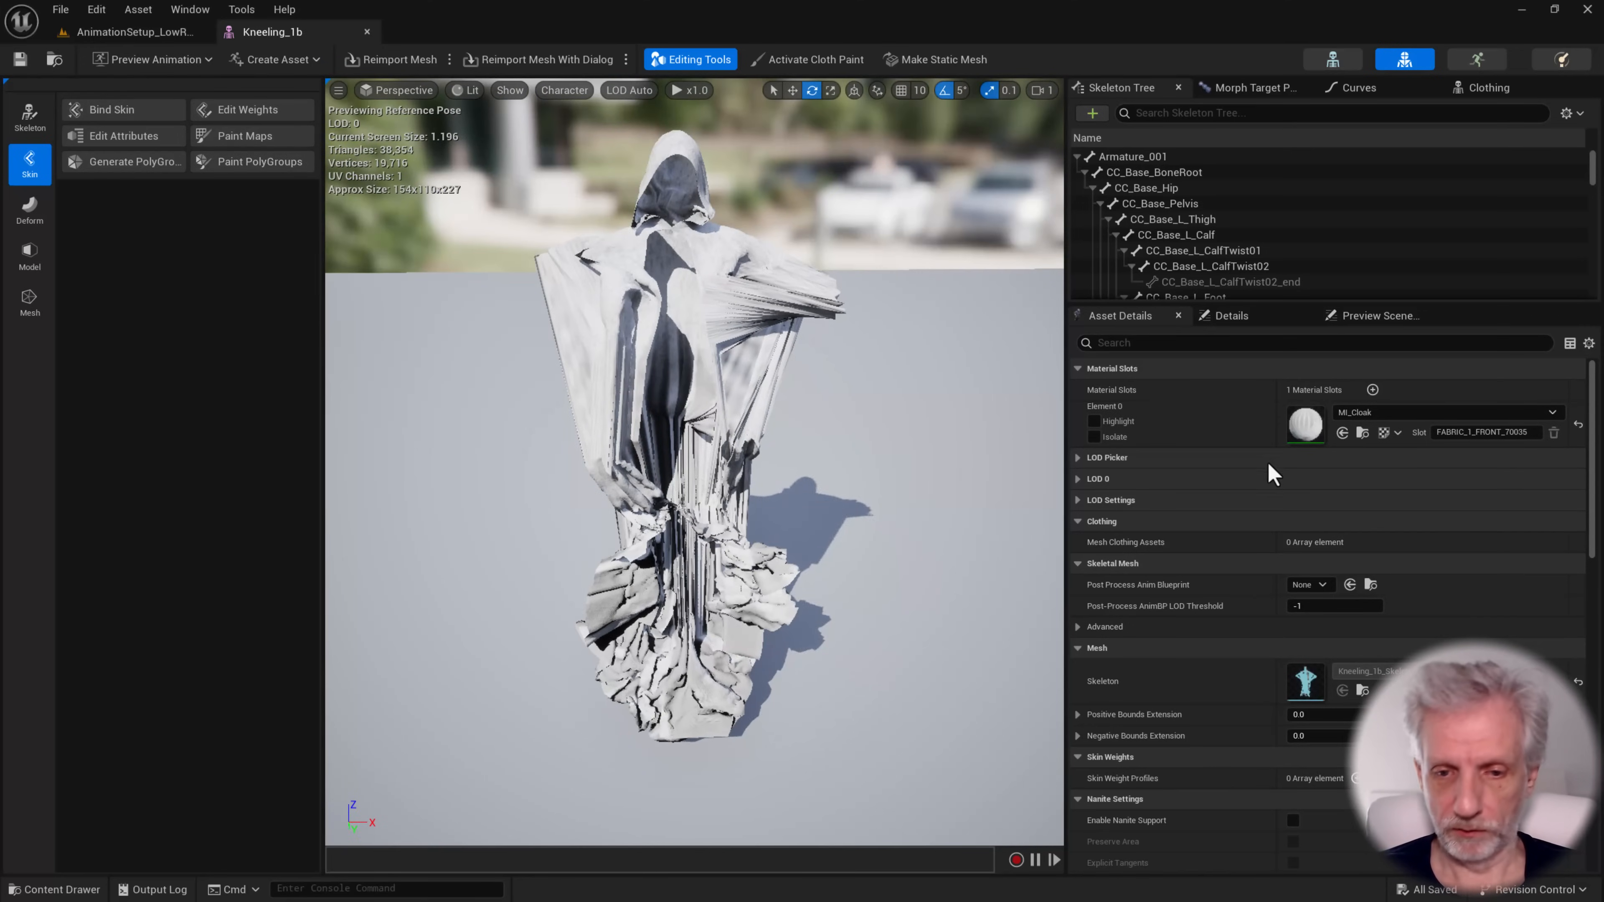
Enable Nanite support with Preserve Area on the Kneeling_1b mesh, save it, and return to the AnimationSetup_LowRes level
scroll(1182, 443, "down", 2)
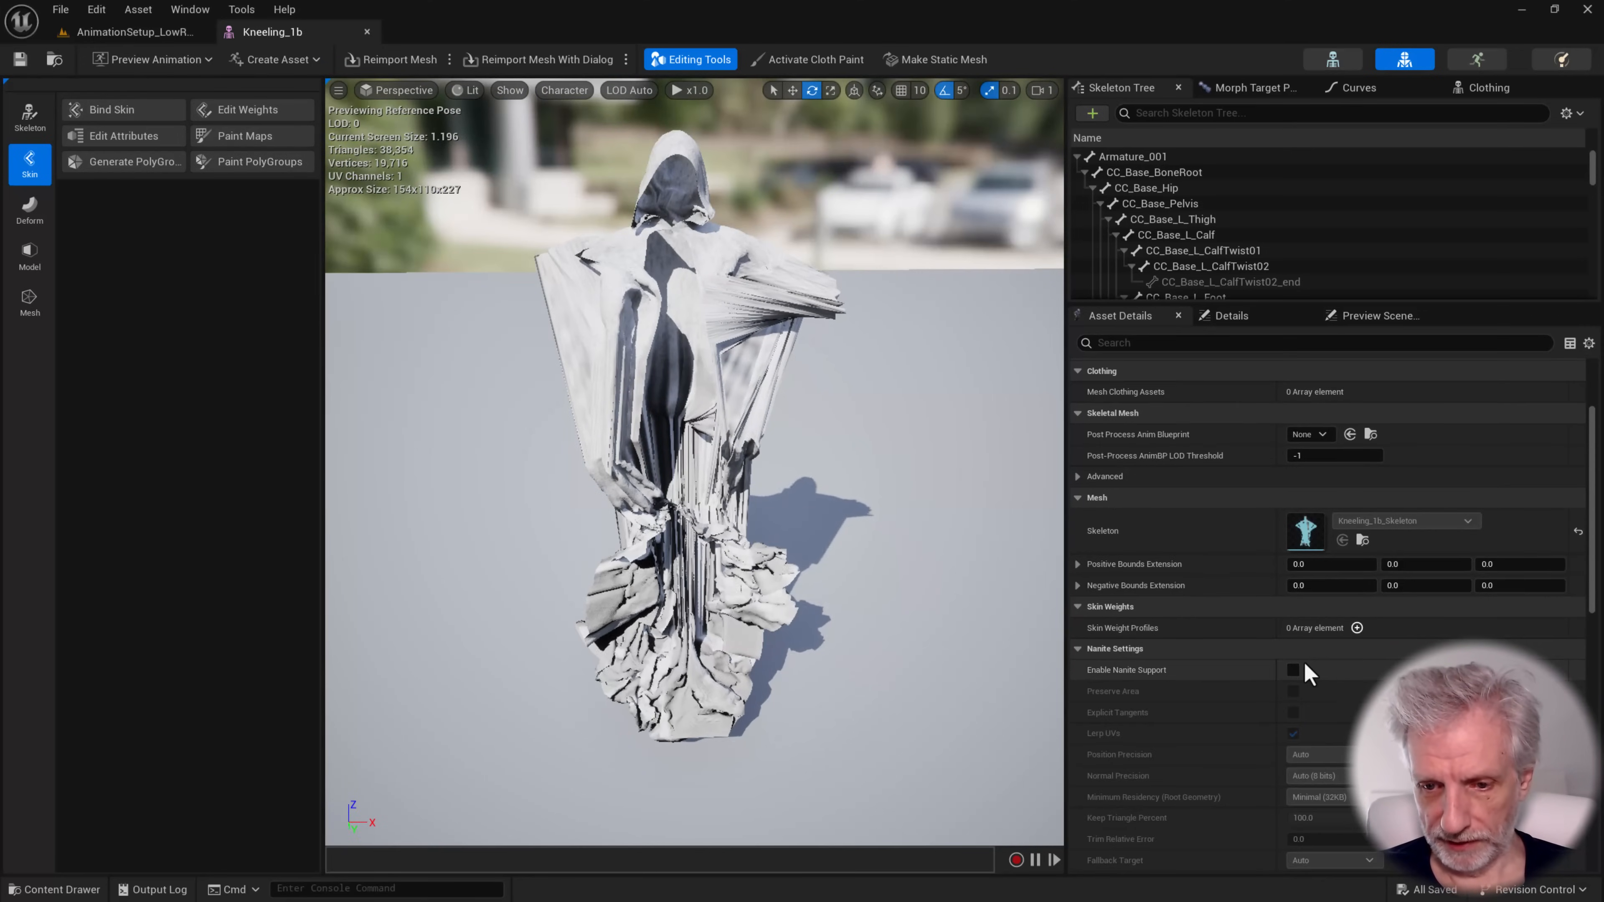
left_click(1293, 671)
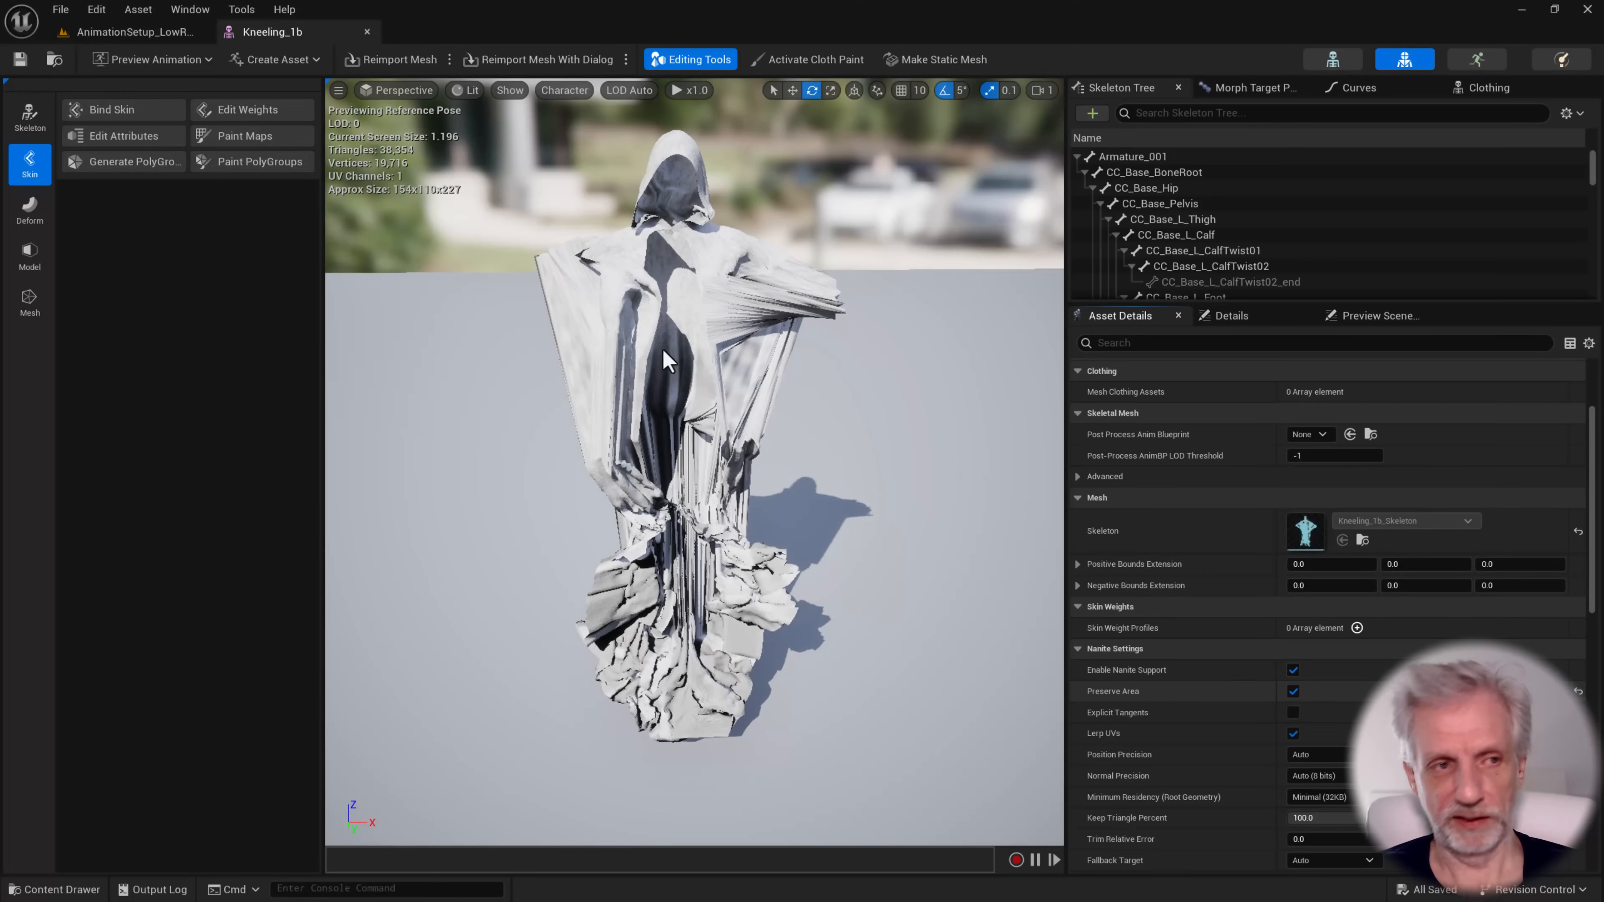
left_click(16, 59)
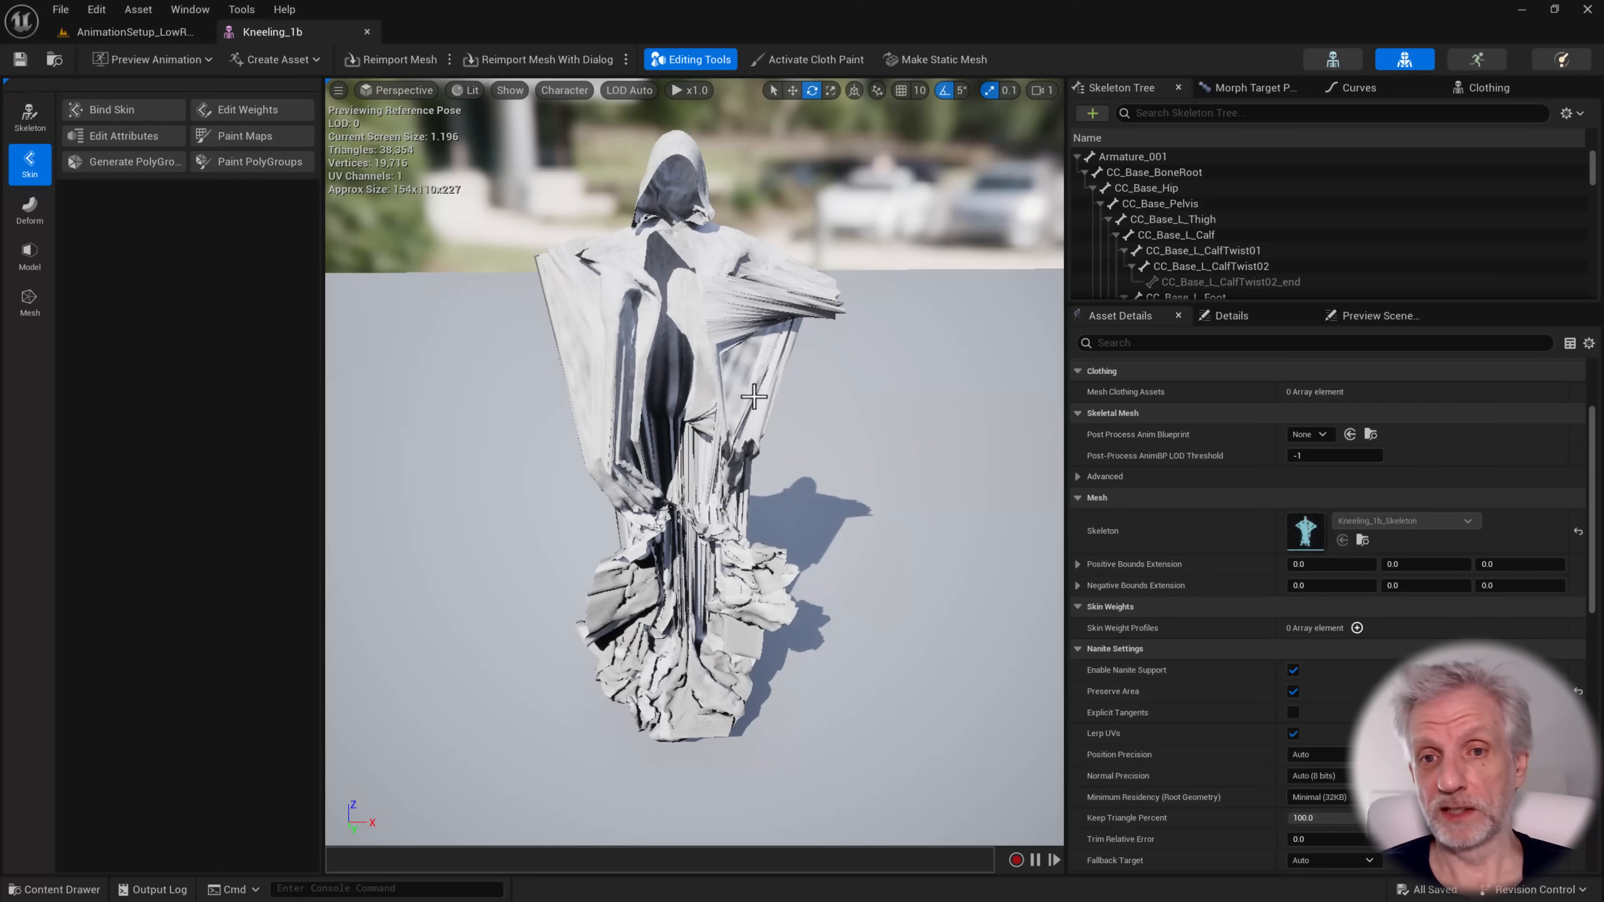
left_click_drag(680, 388, 612, 386, "alt")
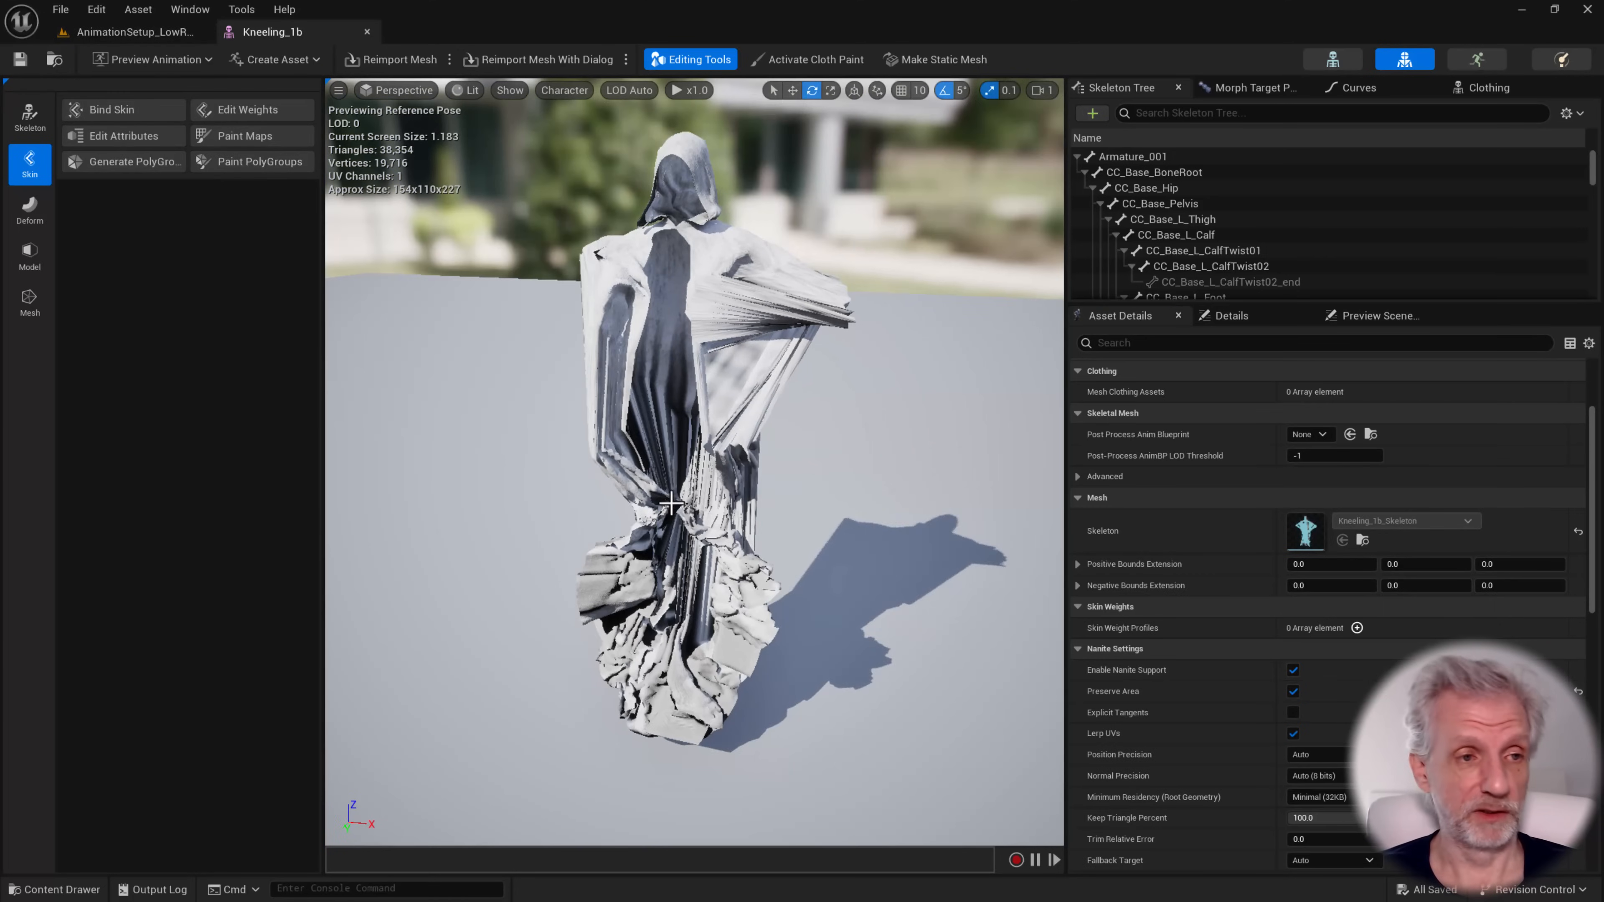
left_click(134, 33)
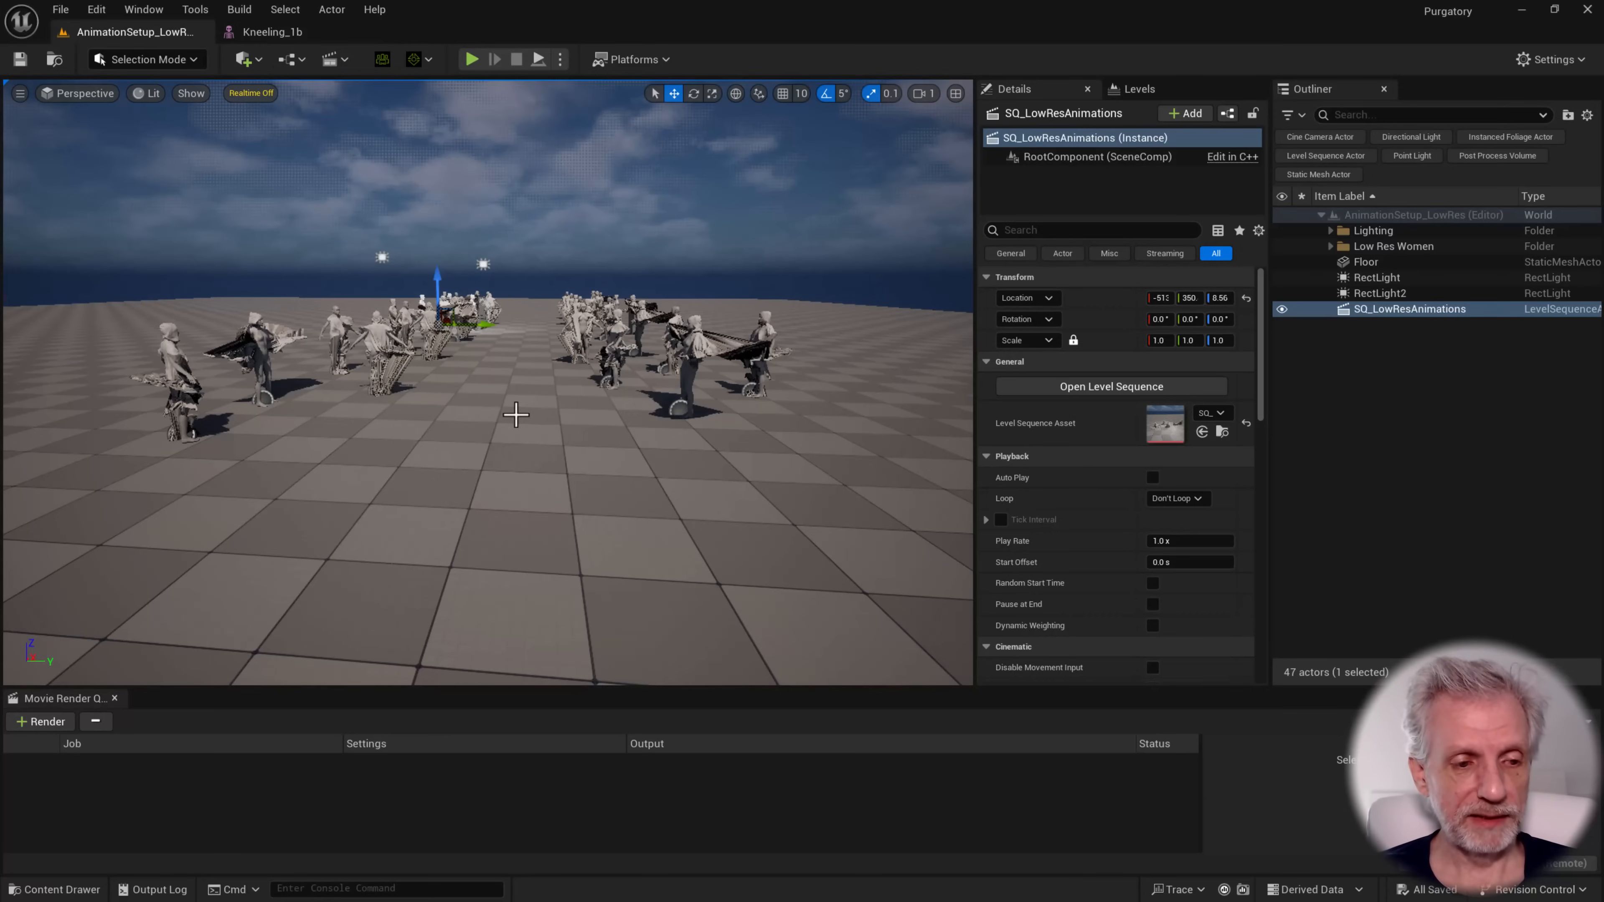
Select the nearest cloaked sitting figure in the level and locate its Blueprint asset in the project content
right_click_drag(516, 415, 502, 424)
key("e")
scroll(503, 416, "down", 4)
key("w")
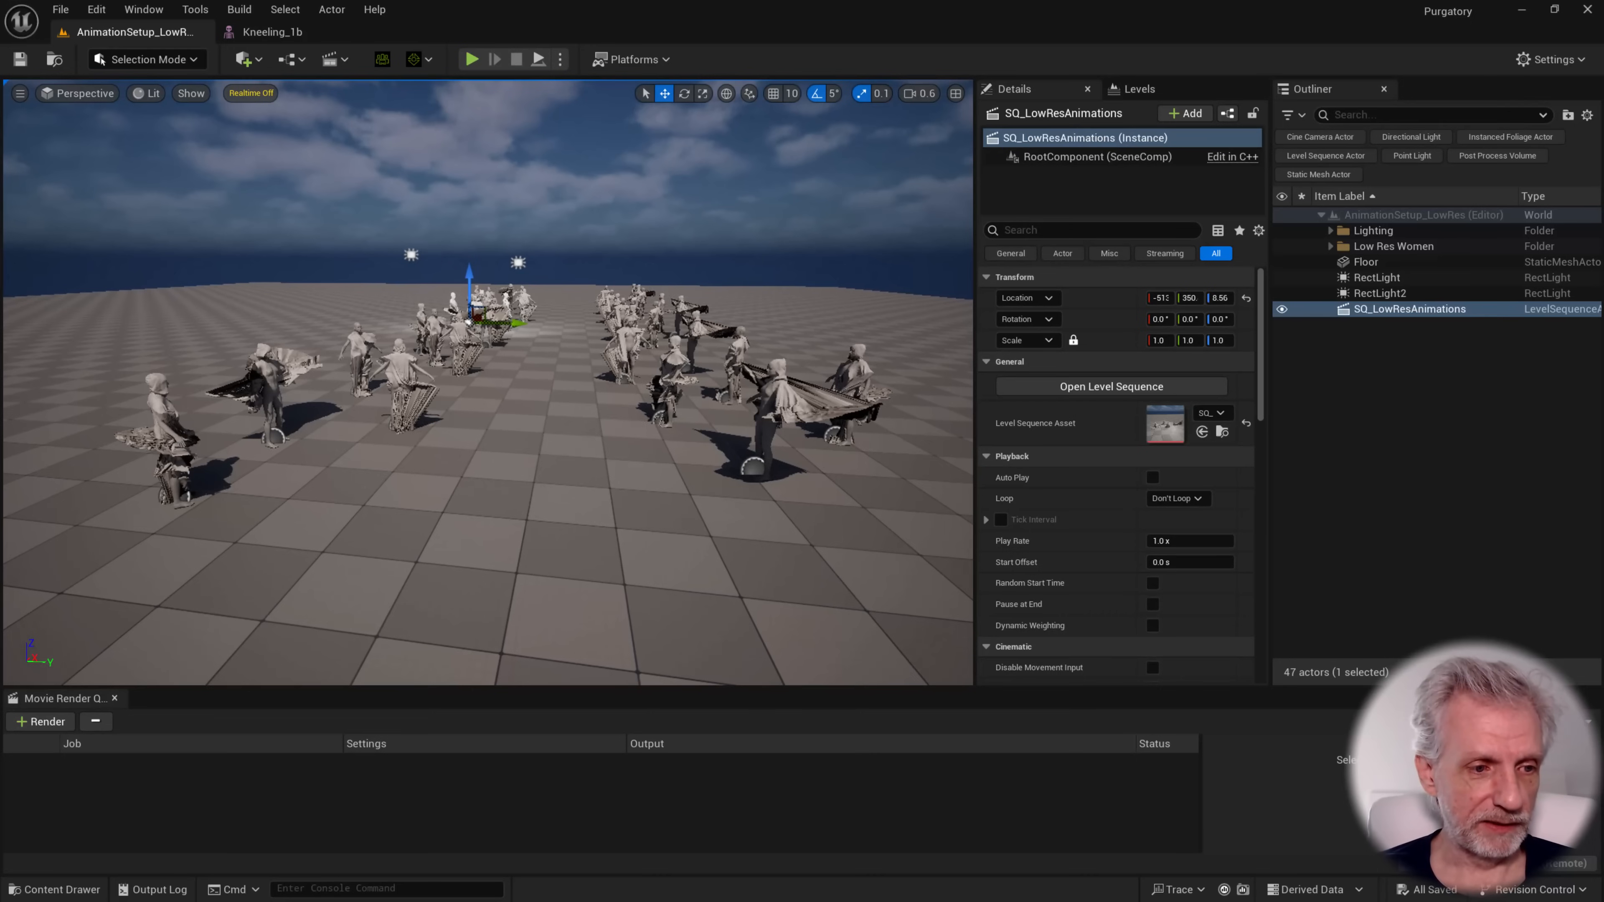
left_click(169, 392)
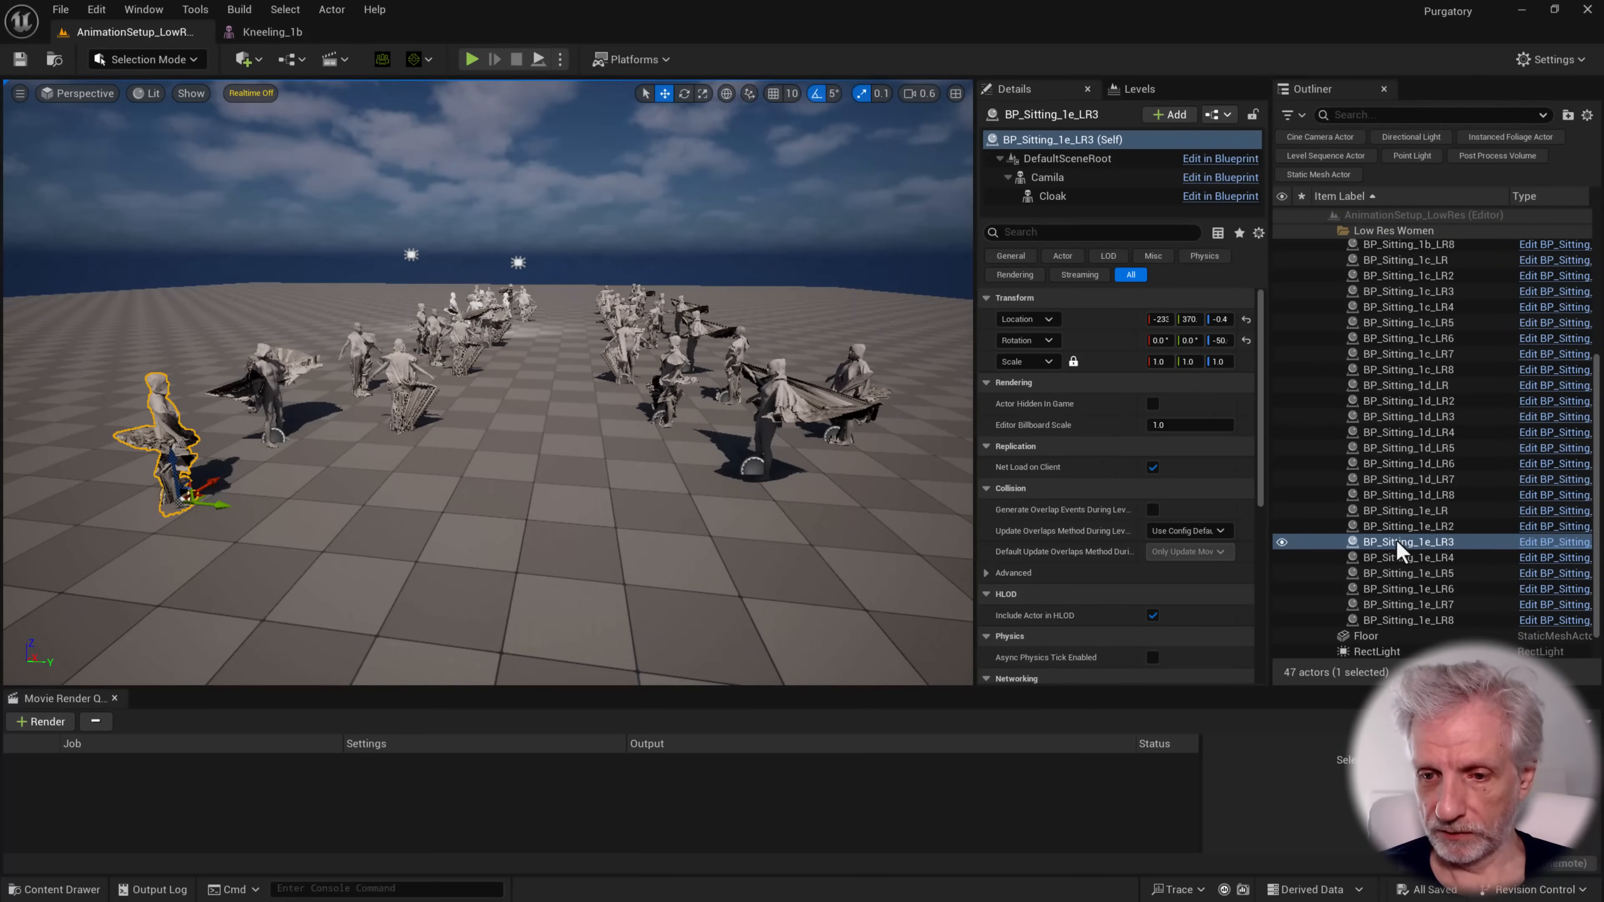
key("ctrl+b")
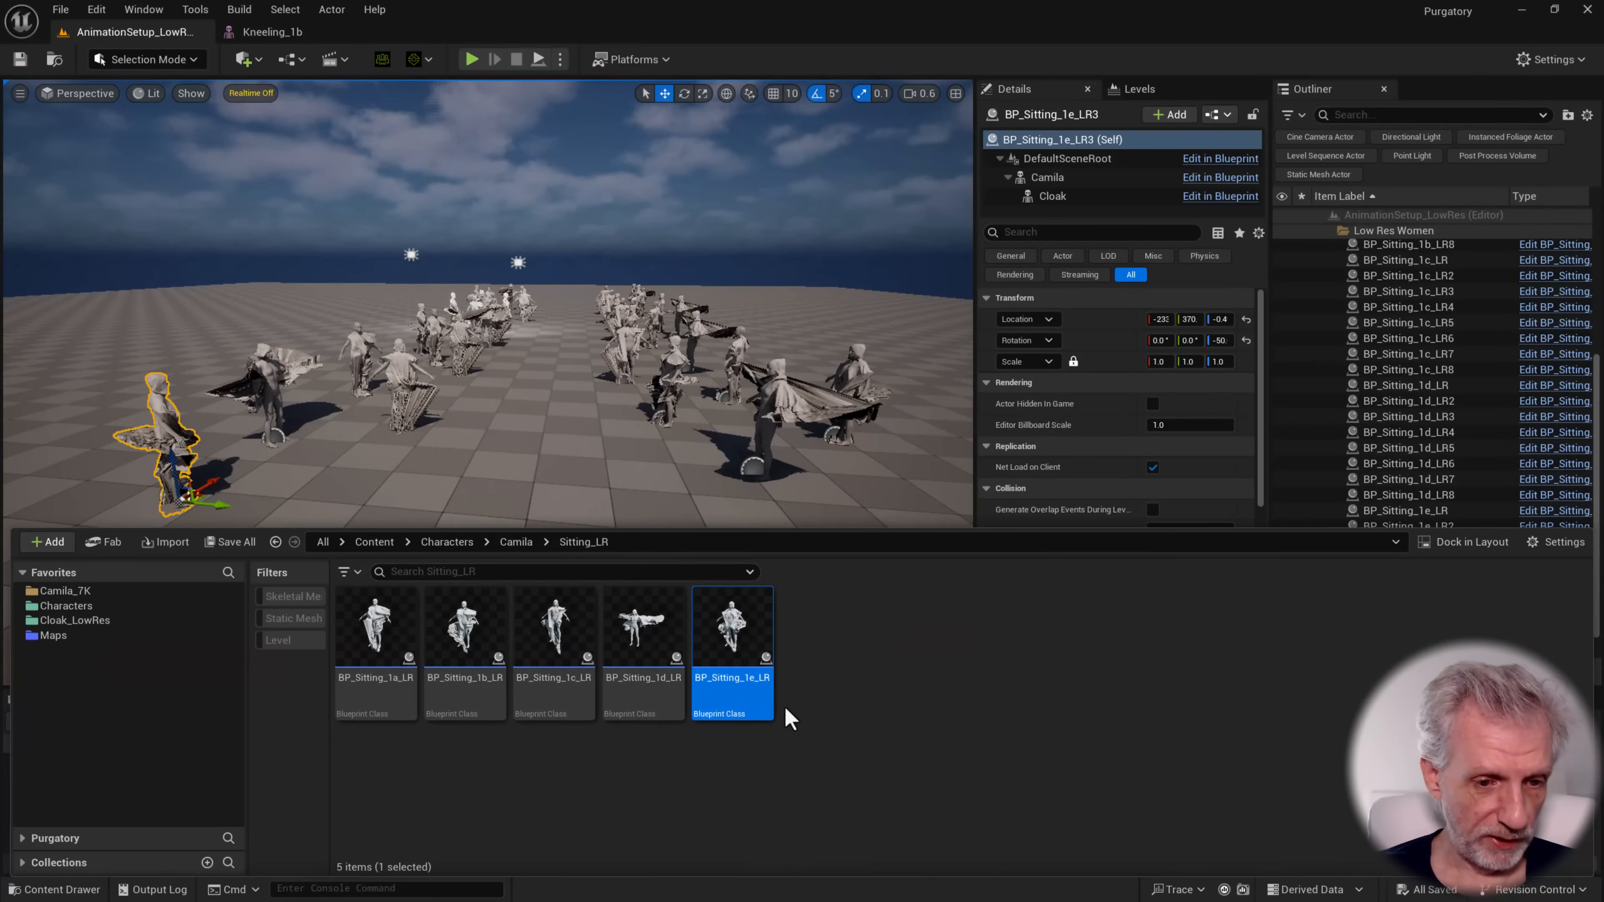
Create a folder named Kneeling_LR inside Characters/Kevin
left_click(516, 541)
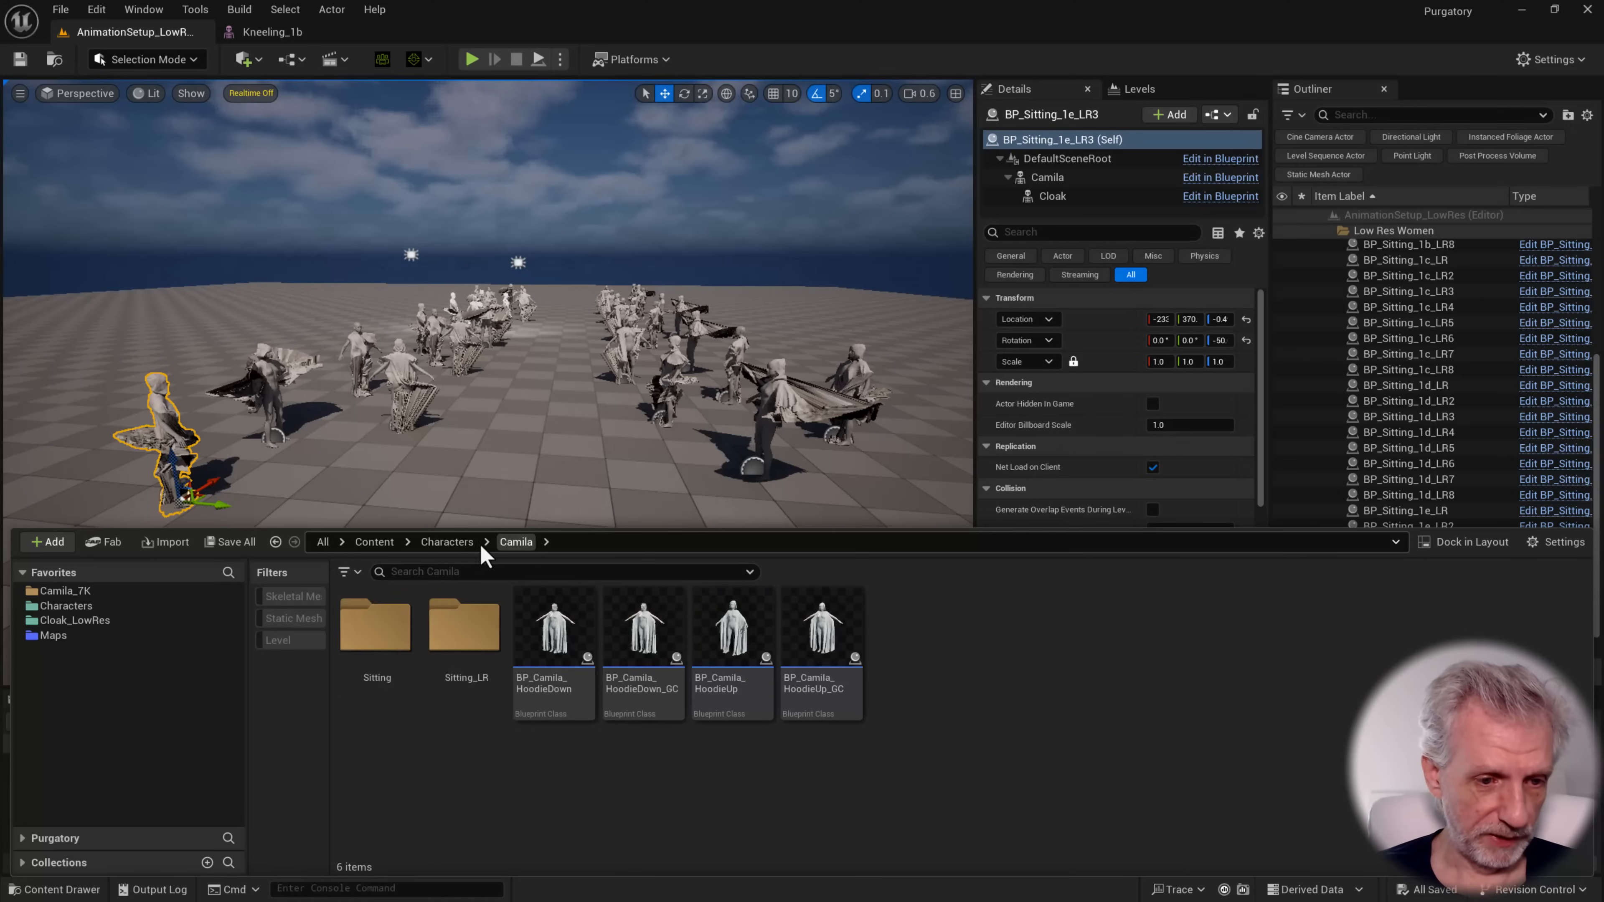
left_click(452, 541)
double_click(476, 651)
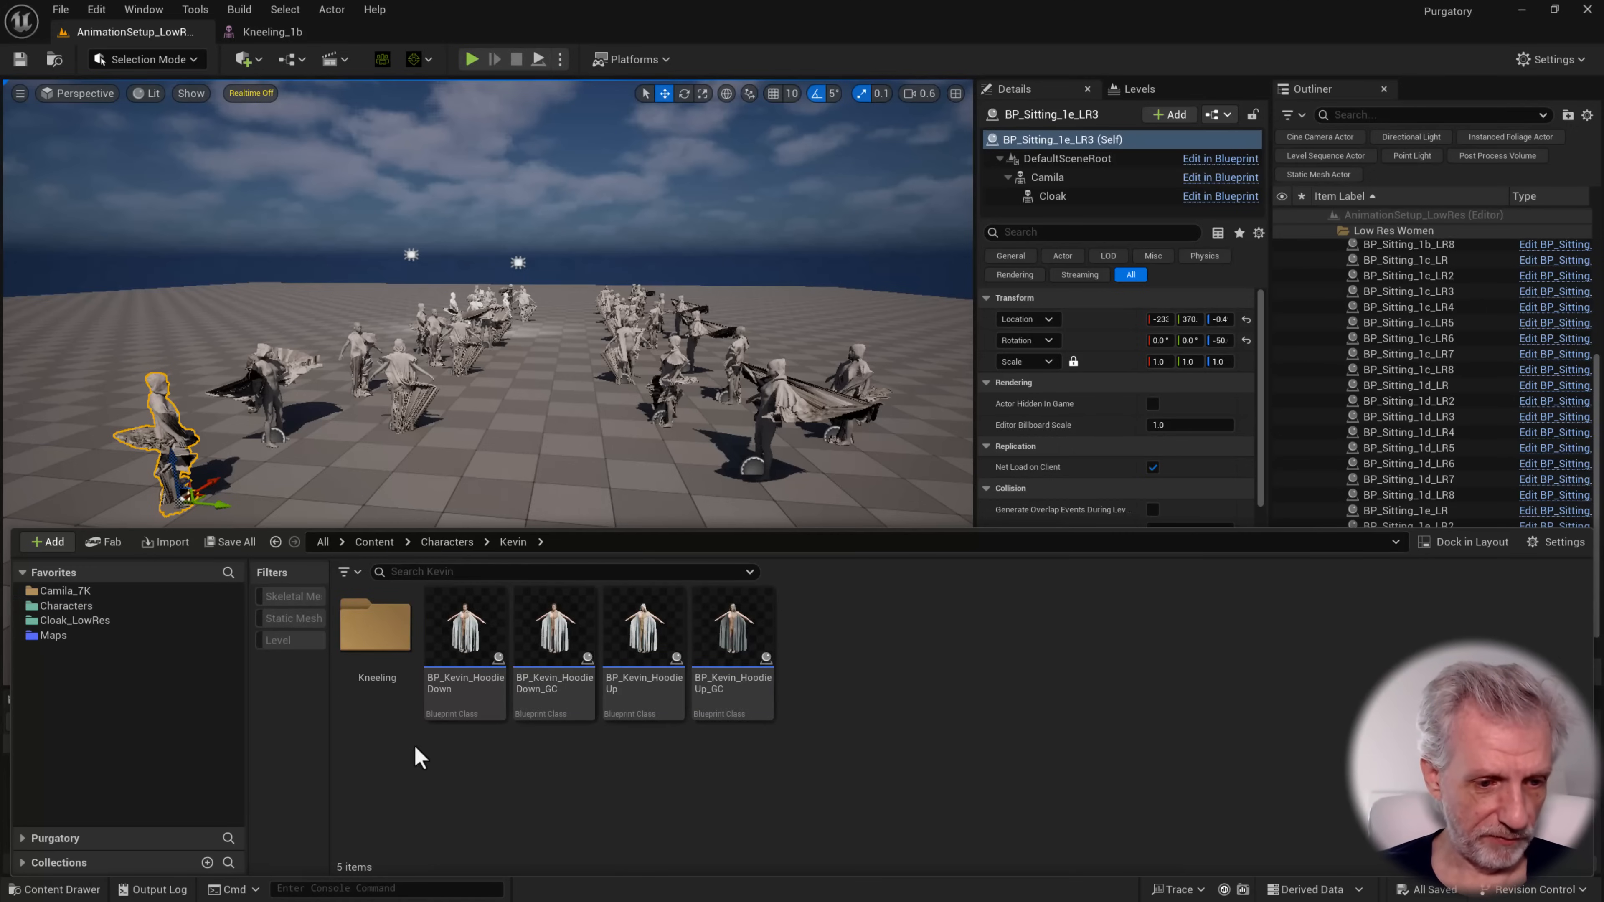
left_click(452, 543)
double_click(381, 629)
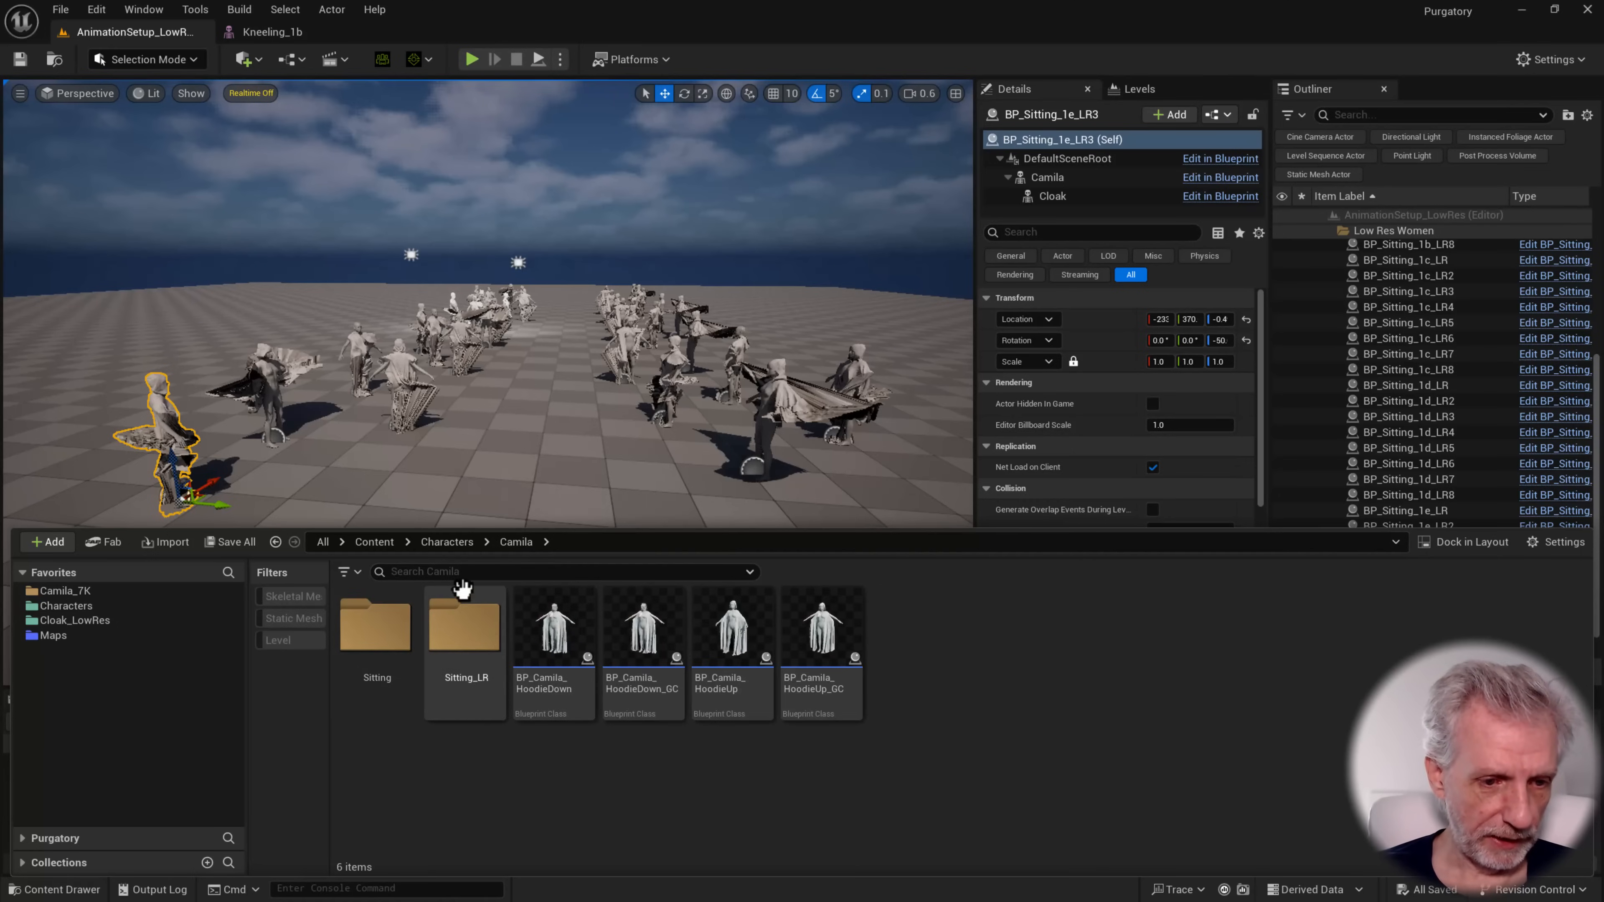
left_click(448, 541)
double_click(467, 695)
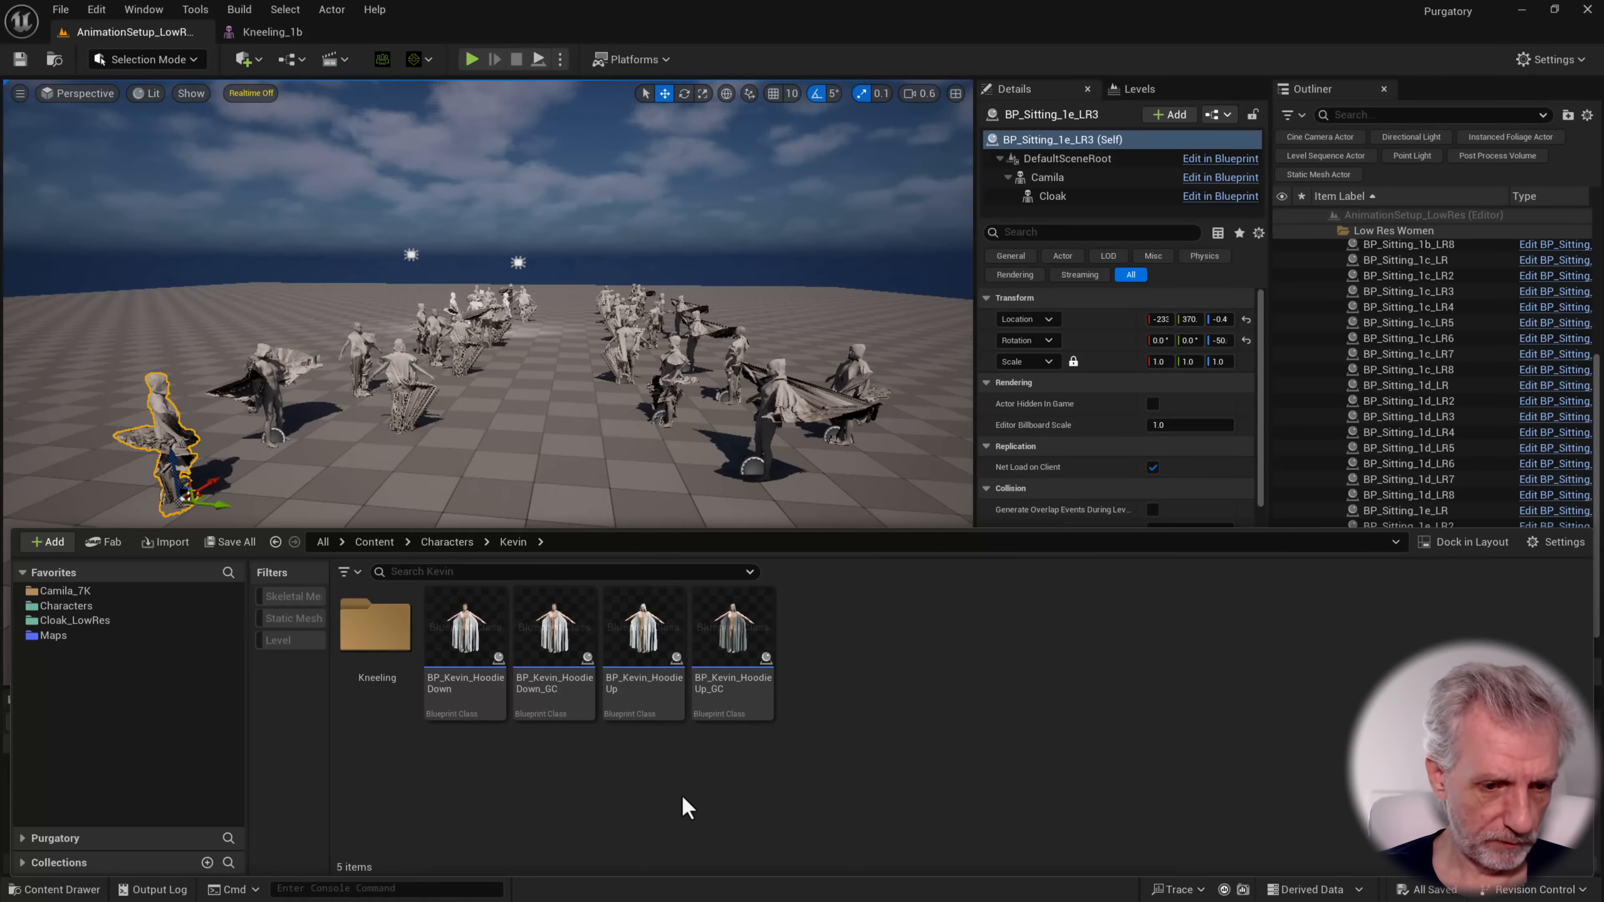
key("ctrl+shift+n")
type("Kn")
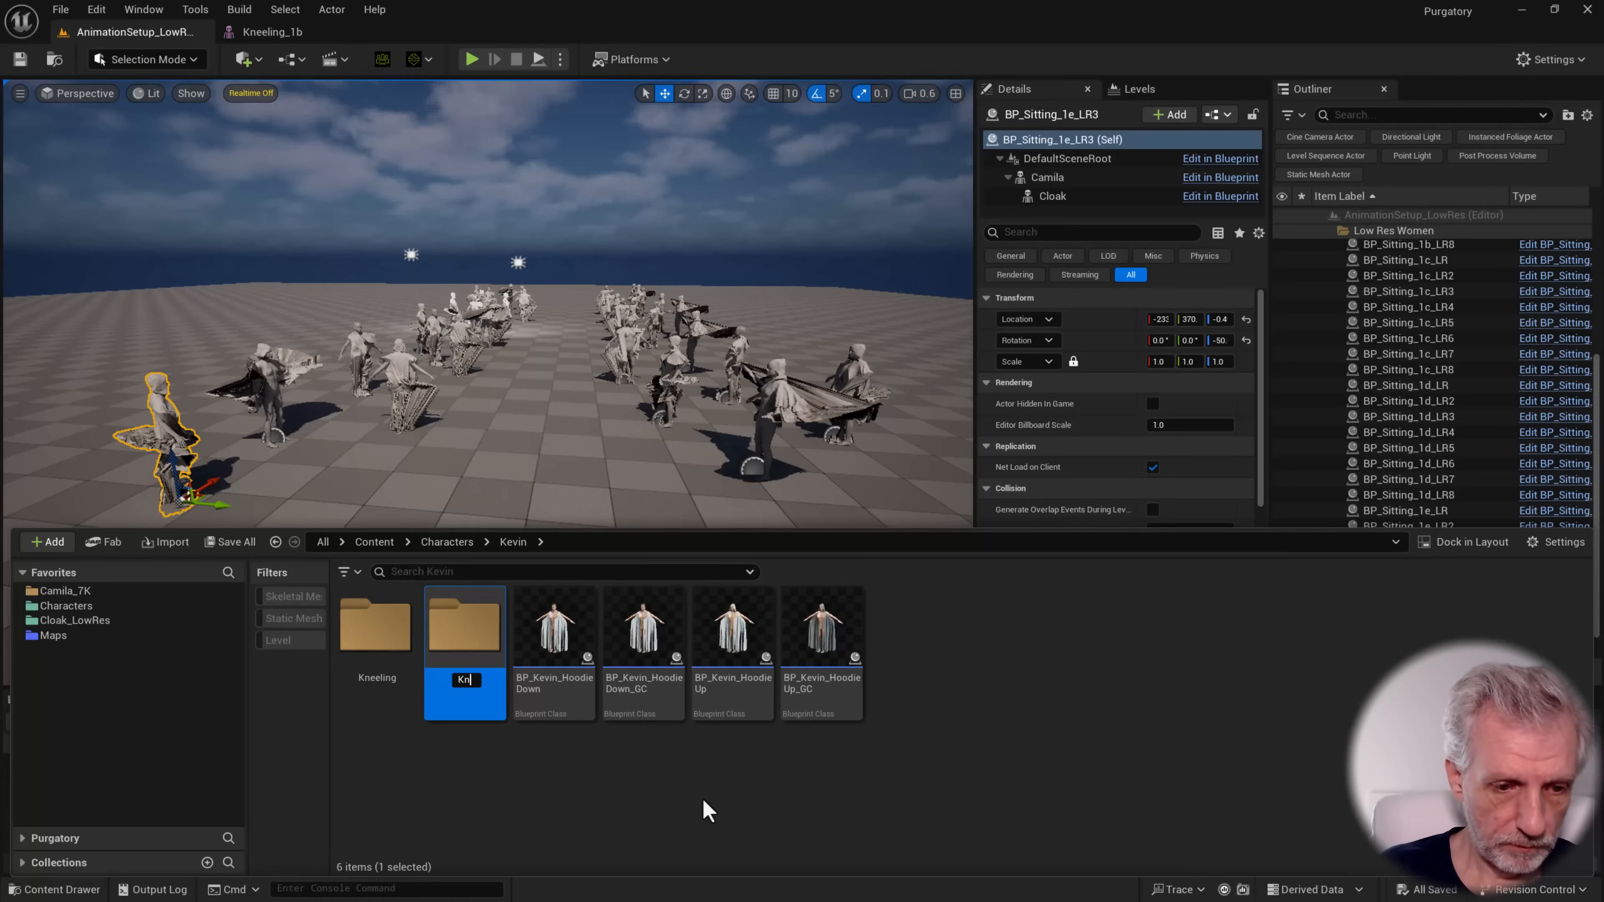
type("eeling_LR")
key("Return")
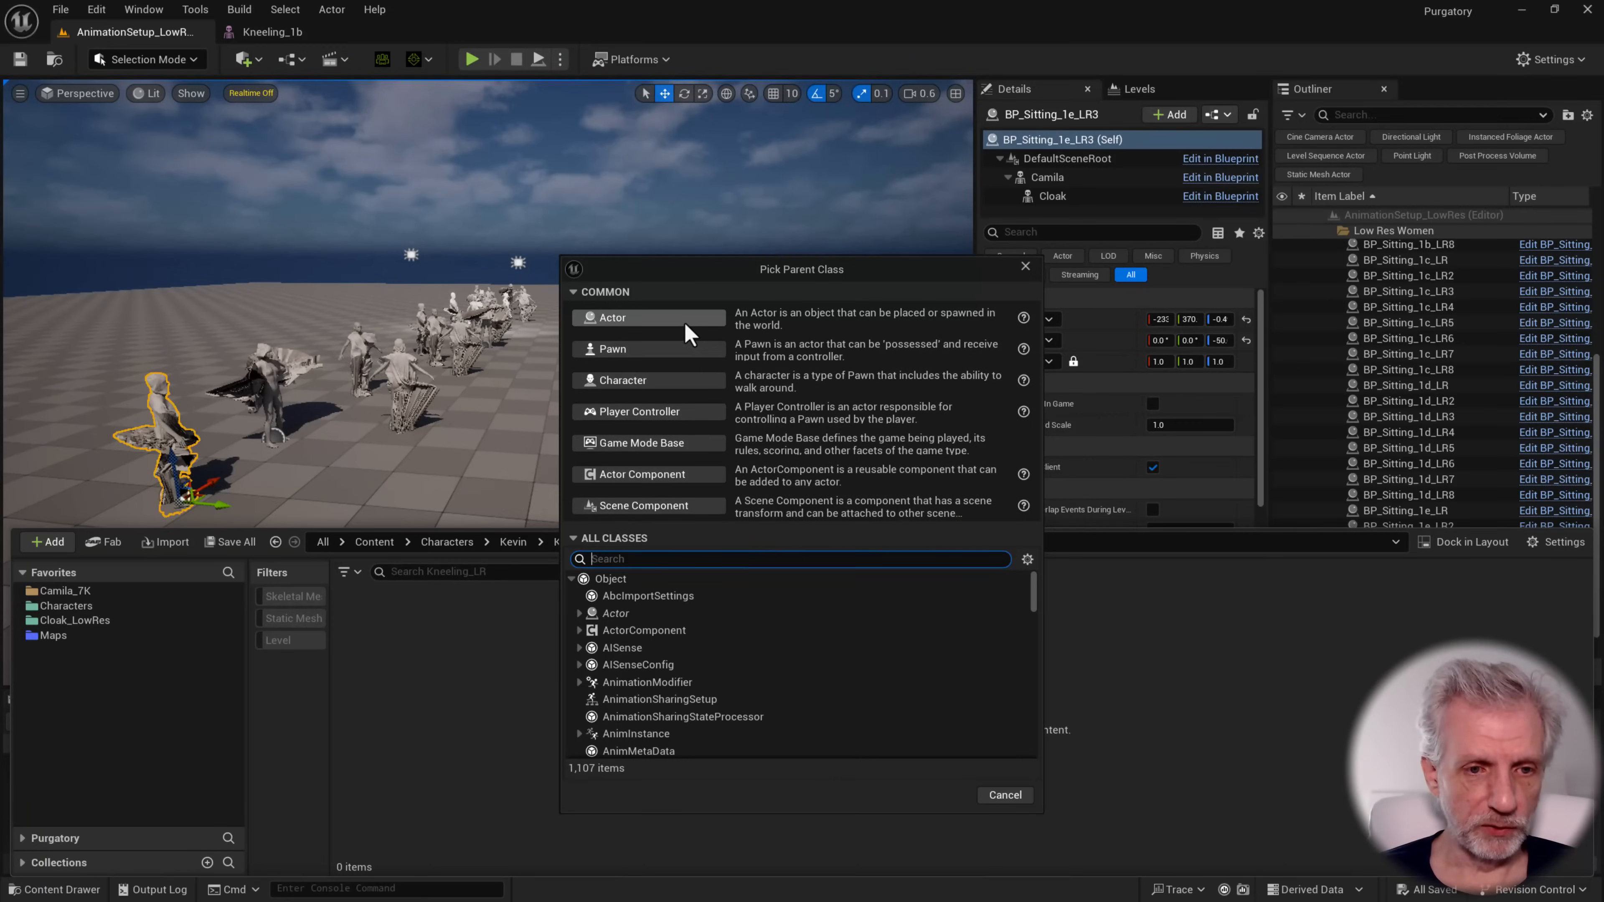
Create an Actor Blueprint class named BP_Kneeling_1b_LR in the Kneeling_LR folder
left_click(688, 331)
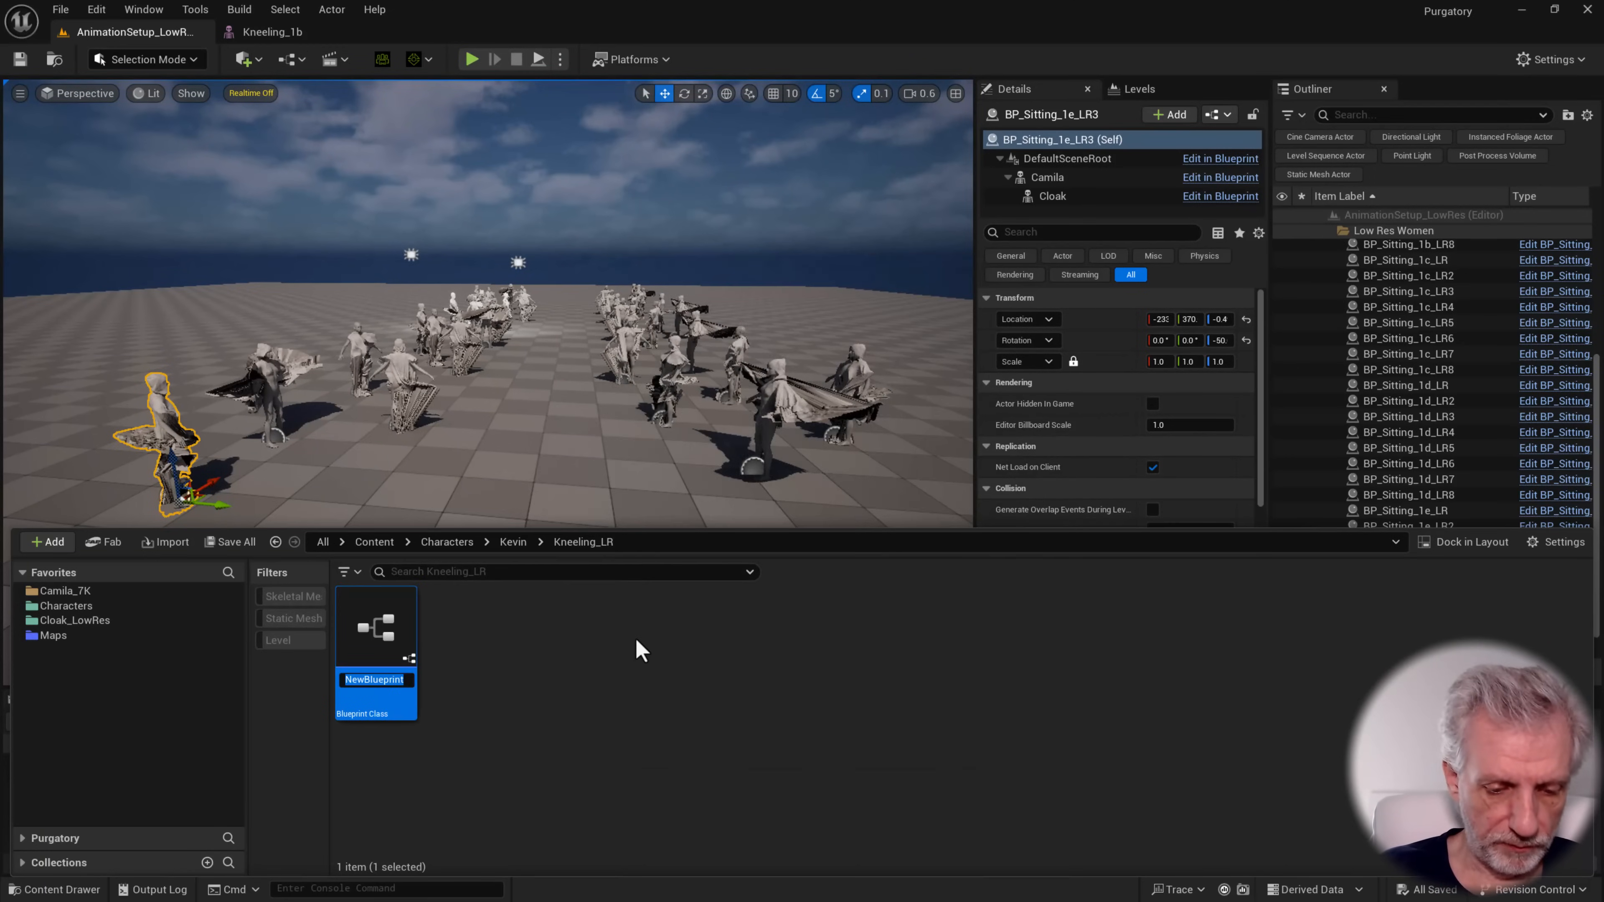
type("BP_")
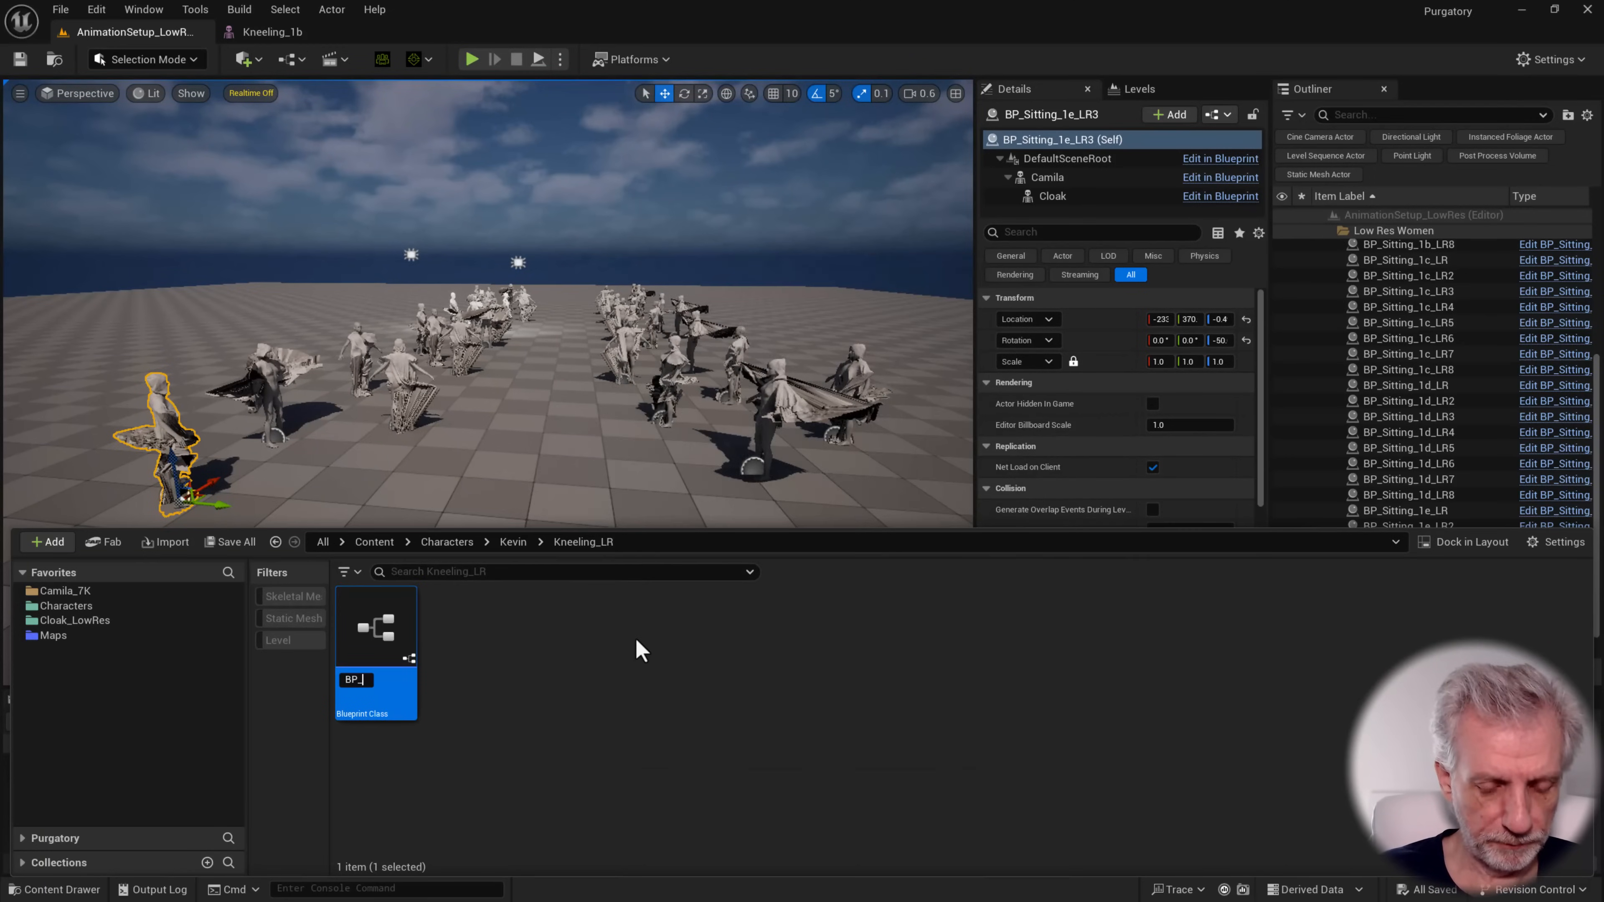
type("Kneeling_1b_LR")
key("Return")
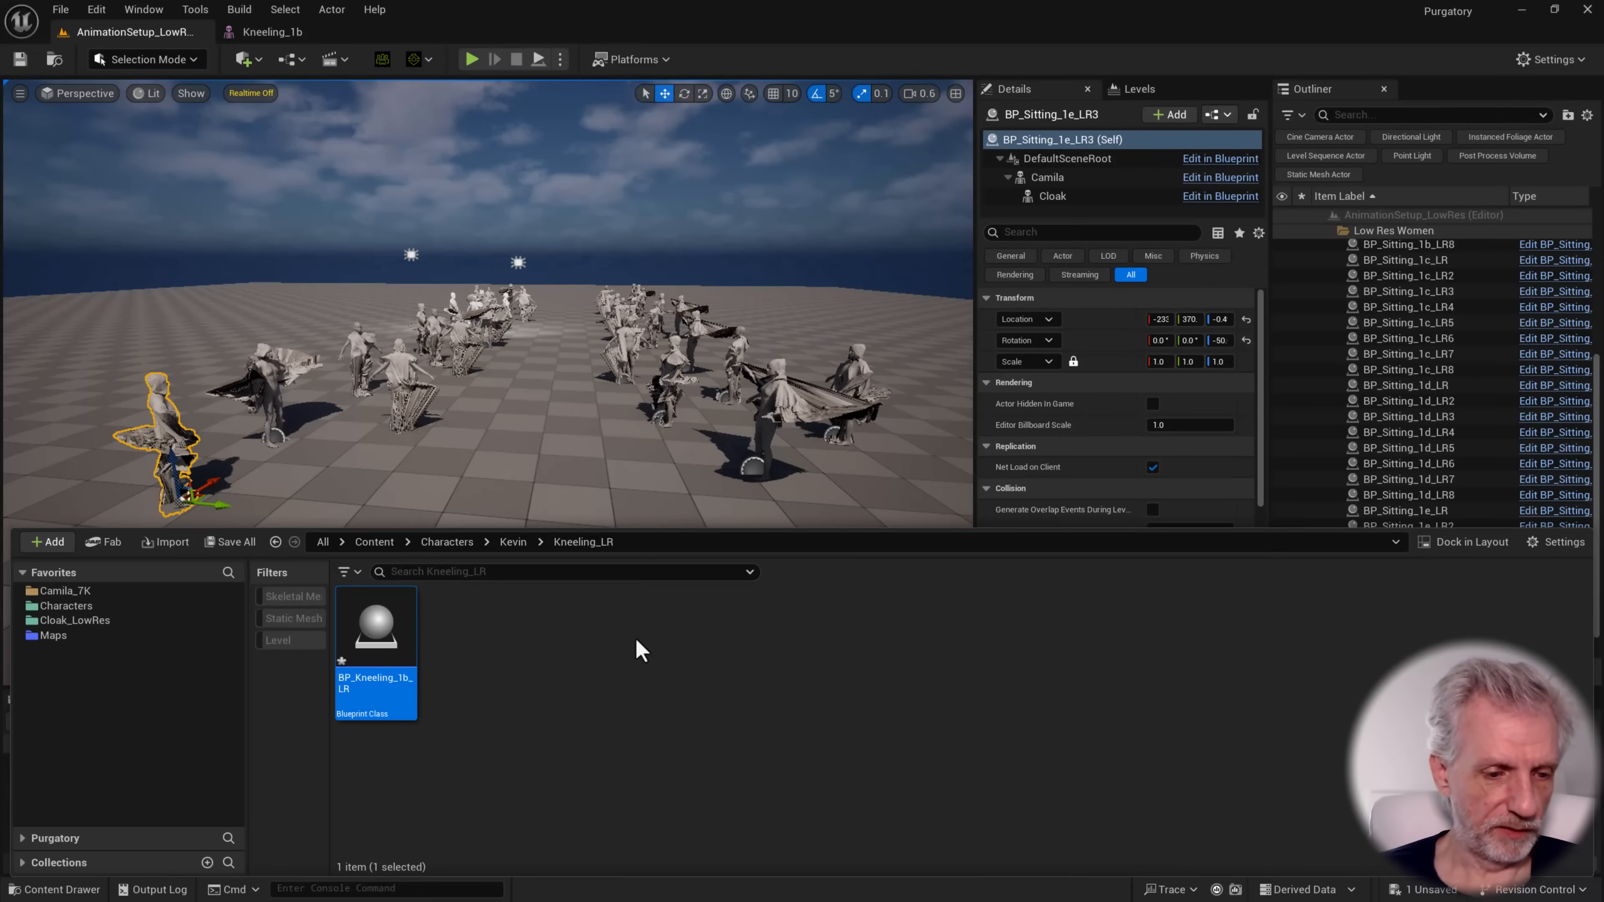
Open BP_Kneeling_1b_LR and add a Skeletal Mesh component named Kevin
double_click(385, 632)
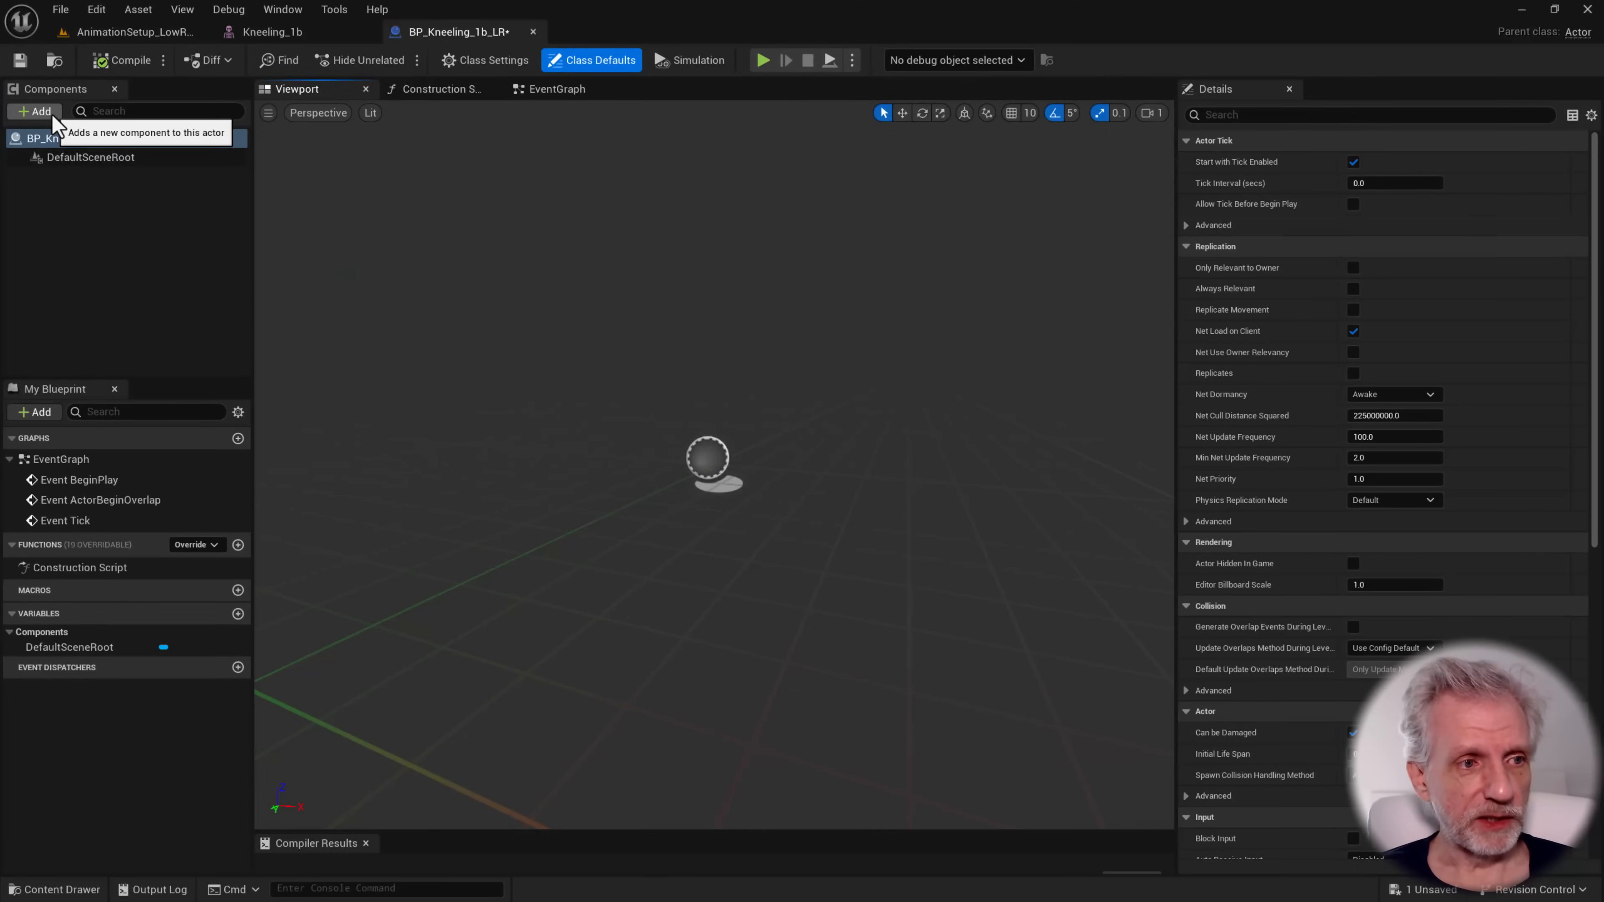
left_click(50, 114)
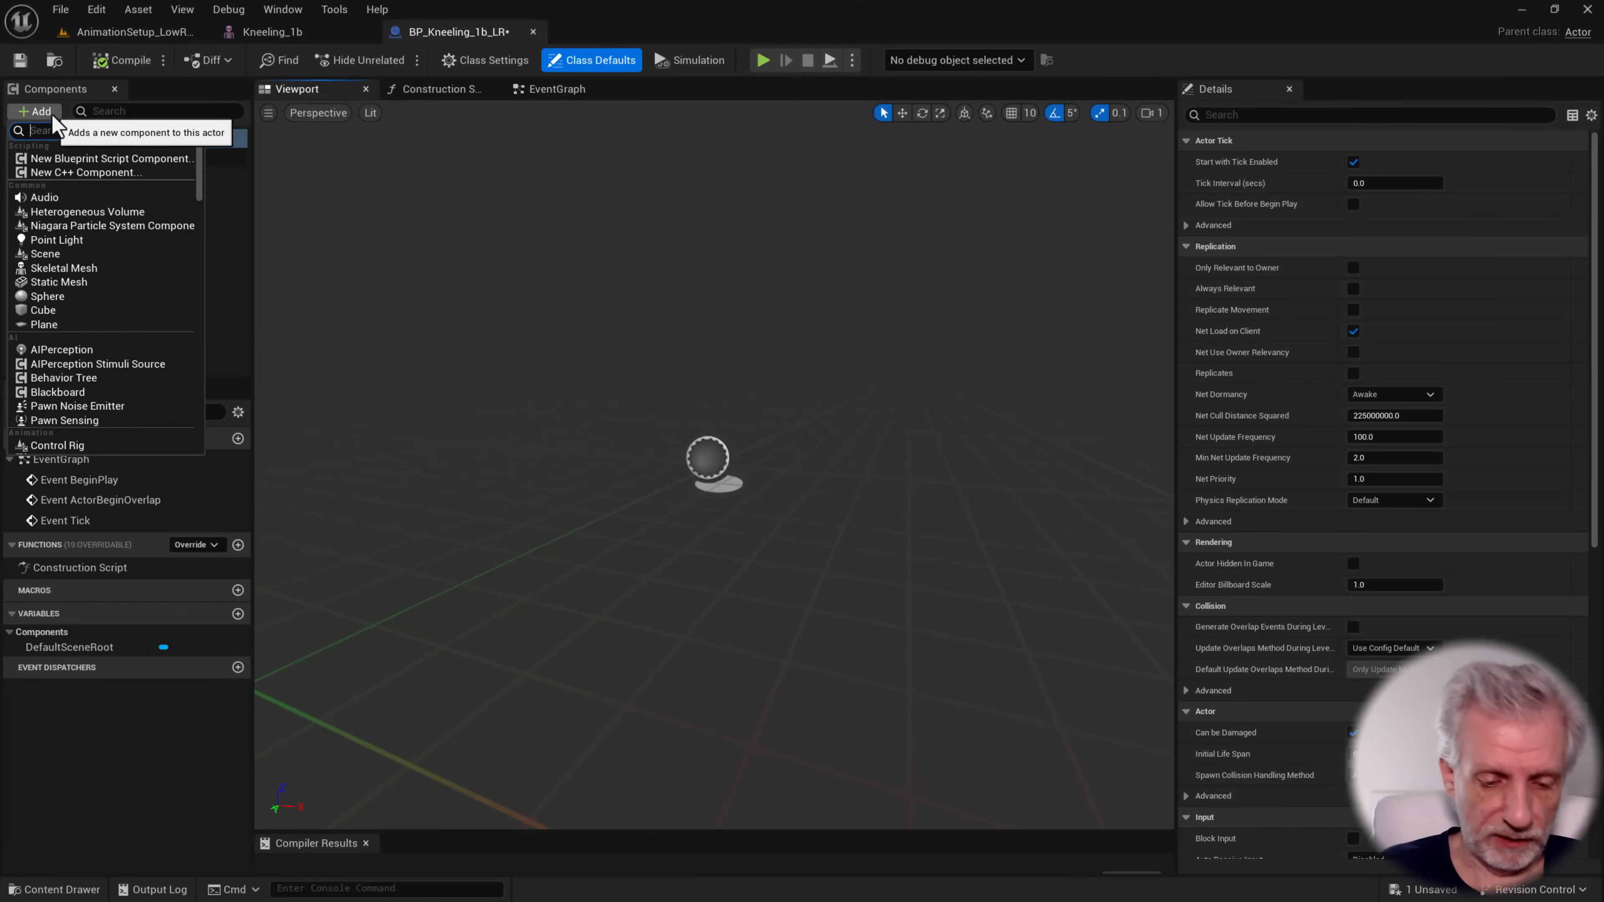
type("skel")
key("Return")
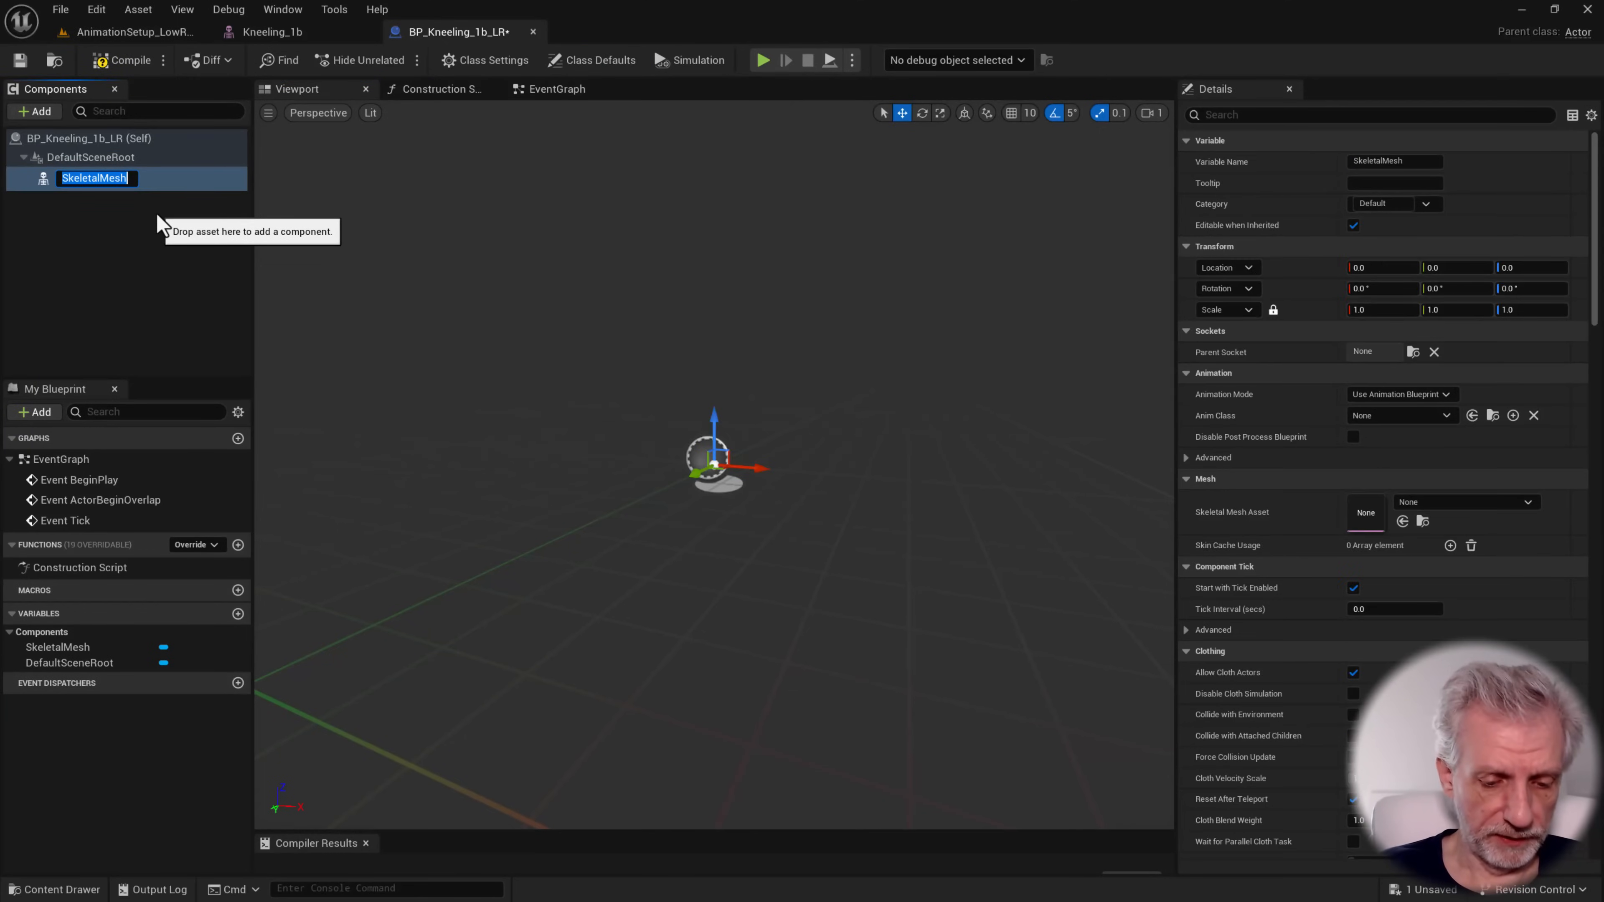
type("Kevin")
key("Return")
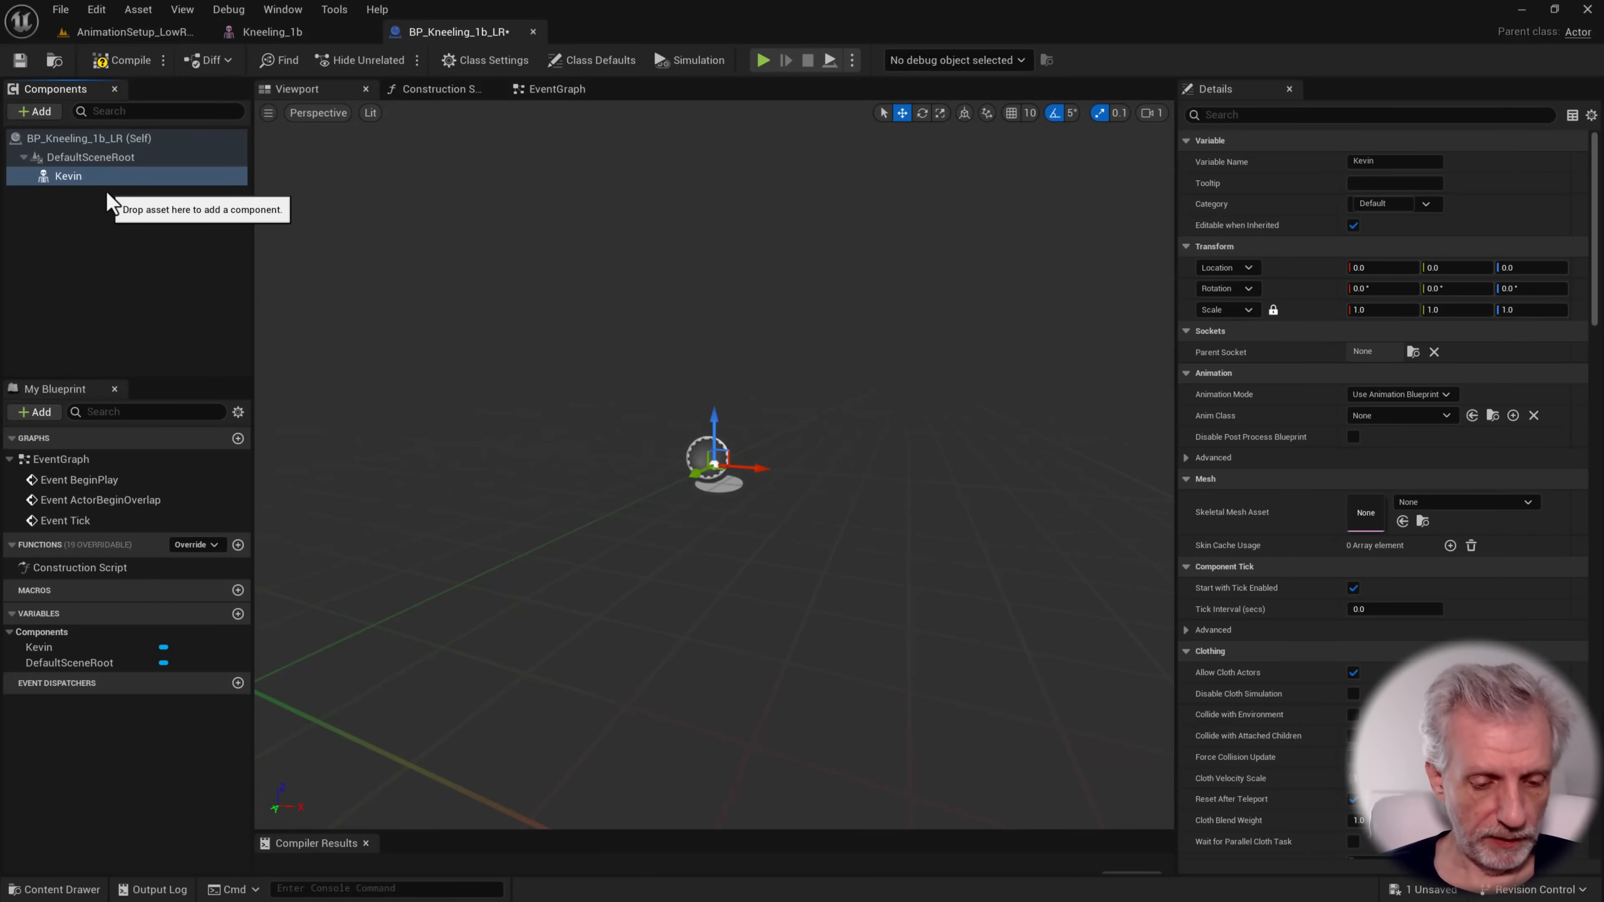
Duplicate the Kevin component as Cloak and parent it under Kevin
key("ctrl+d")
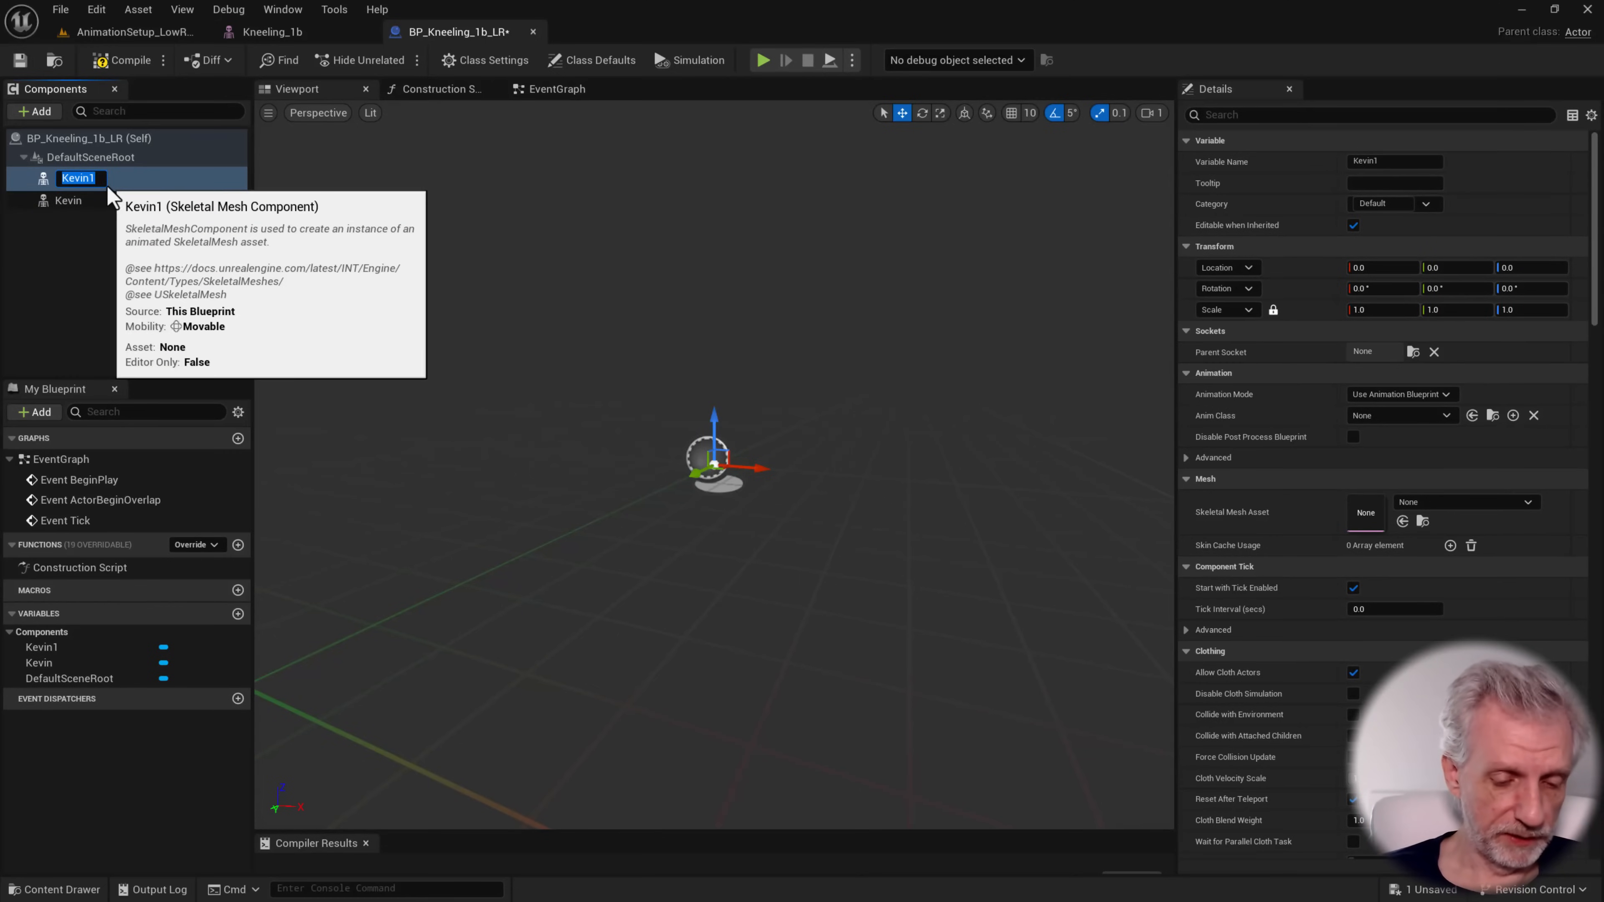
type("Clo")
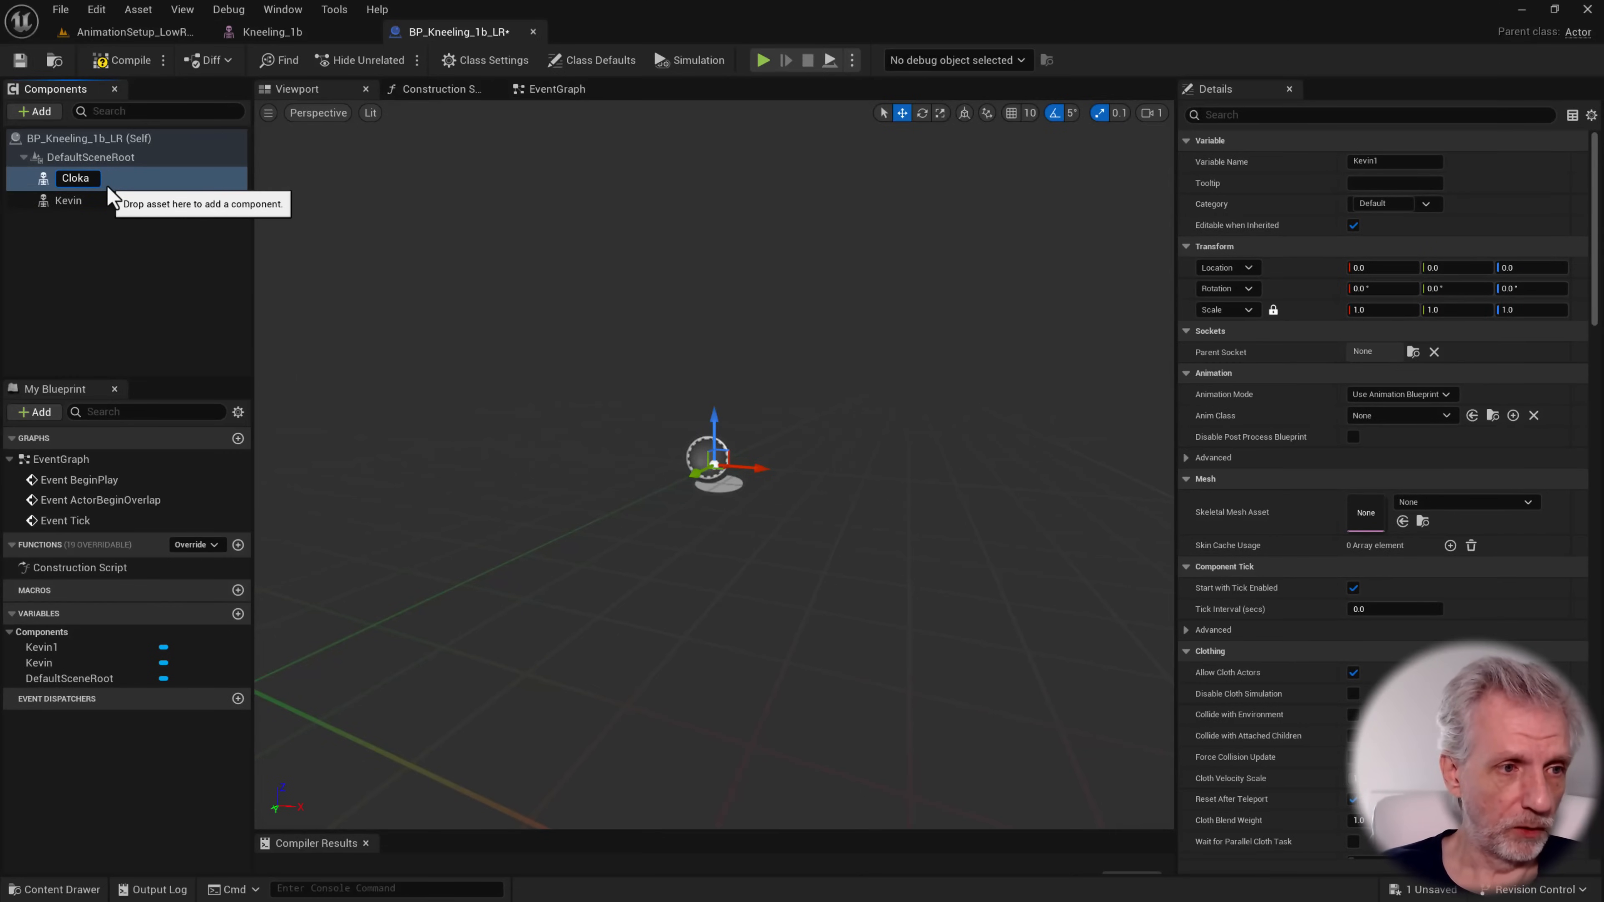
type("ak")
key("Return")
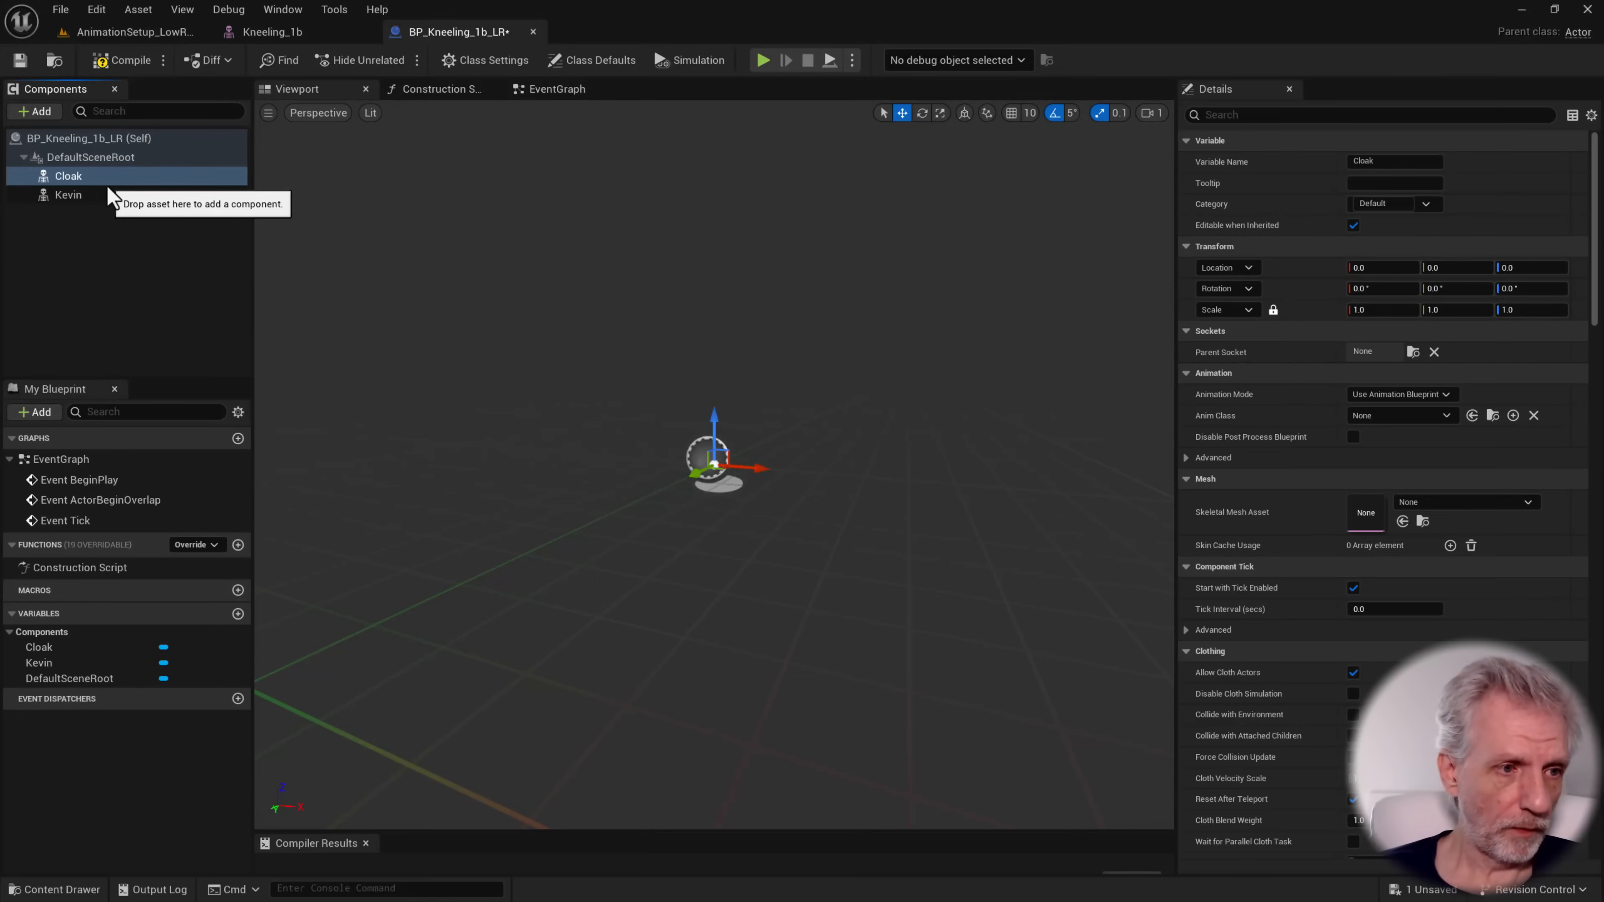
left_click_drag(73, 178, 97, 208)
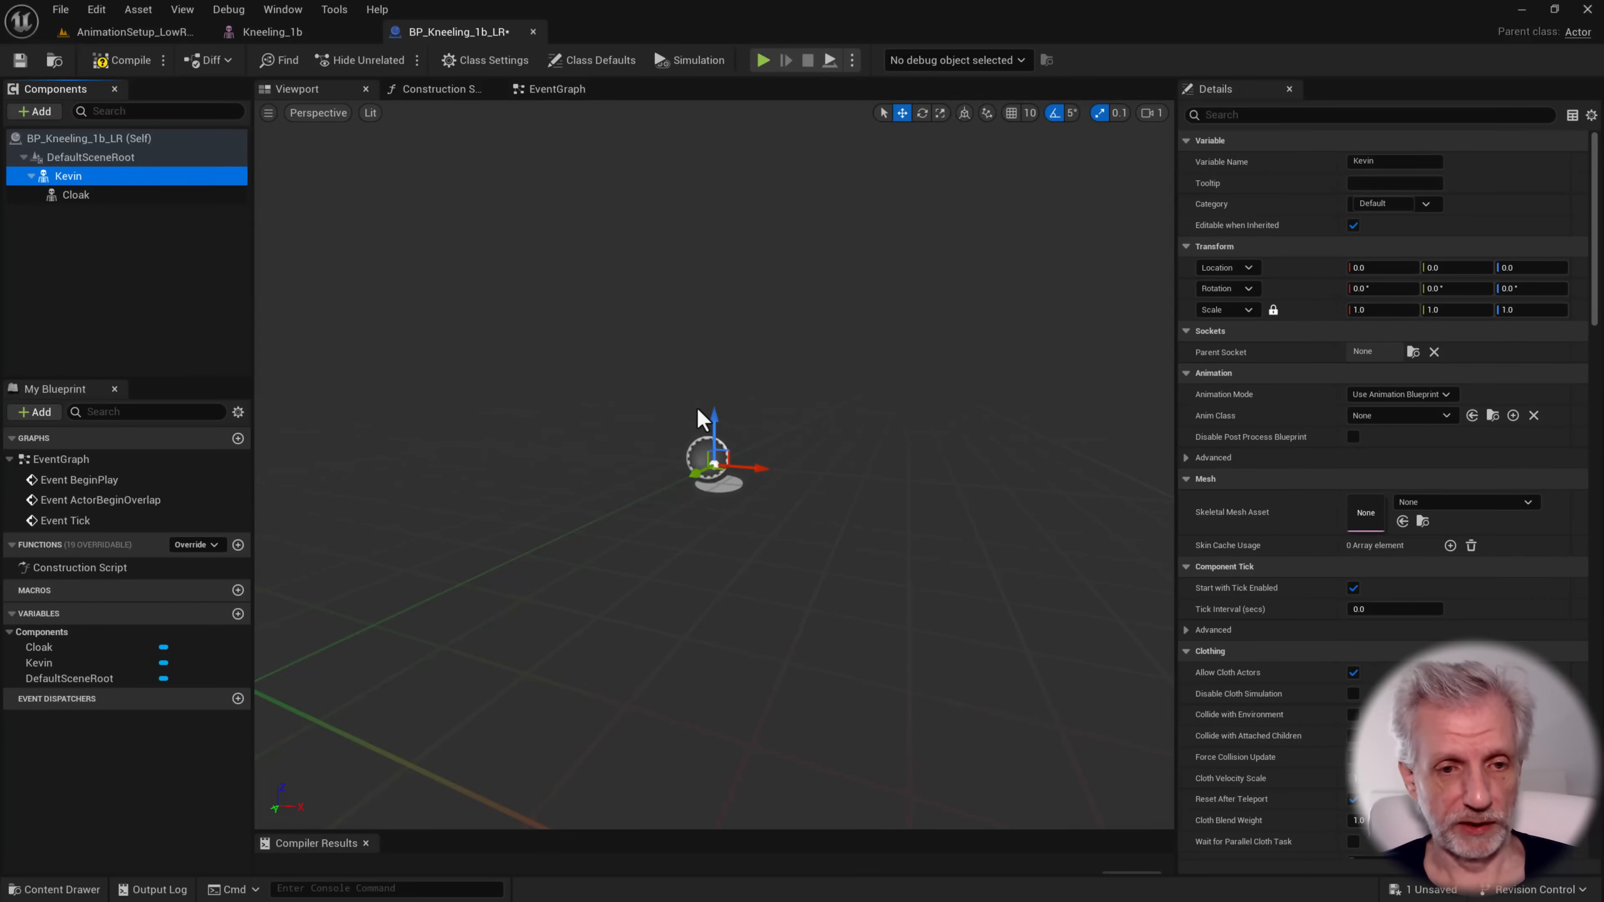
Switch to iClone 8 and save the kneeling project as Kneeling 1b LR in the Kneeling Low res folder
key("alt+Tab")
key("alt+Tab")
key("alt+Tab")
key("alt+Tab")
key("alt+Tab")
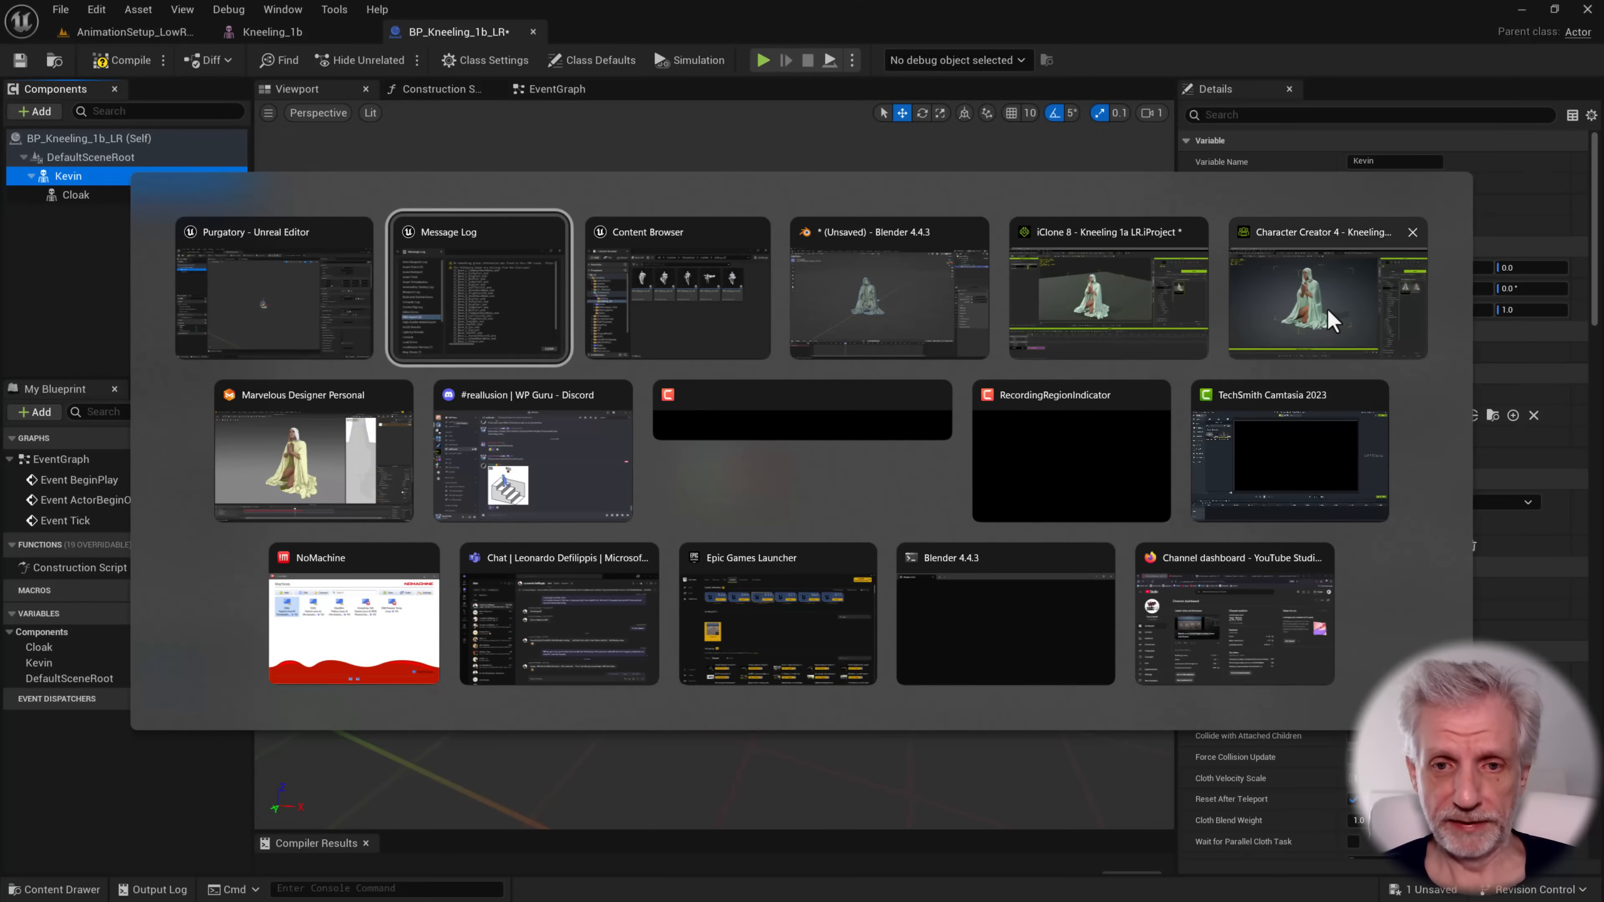
key("alt+shift+Tab")
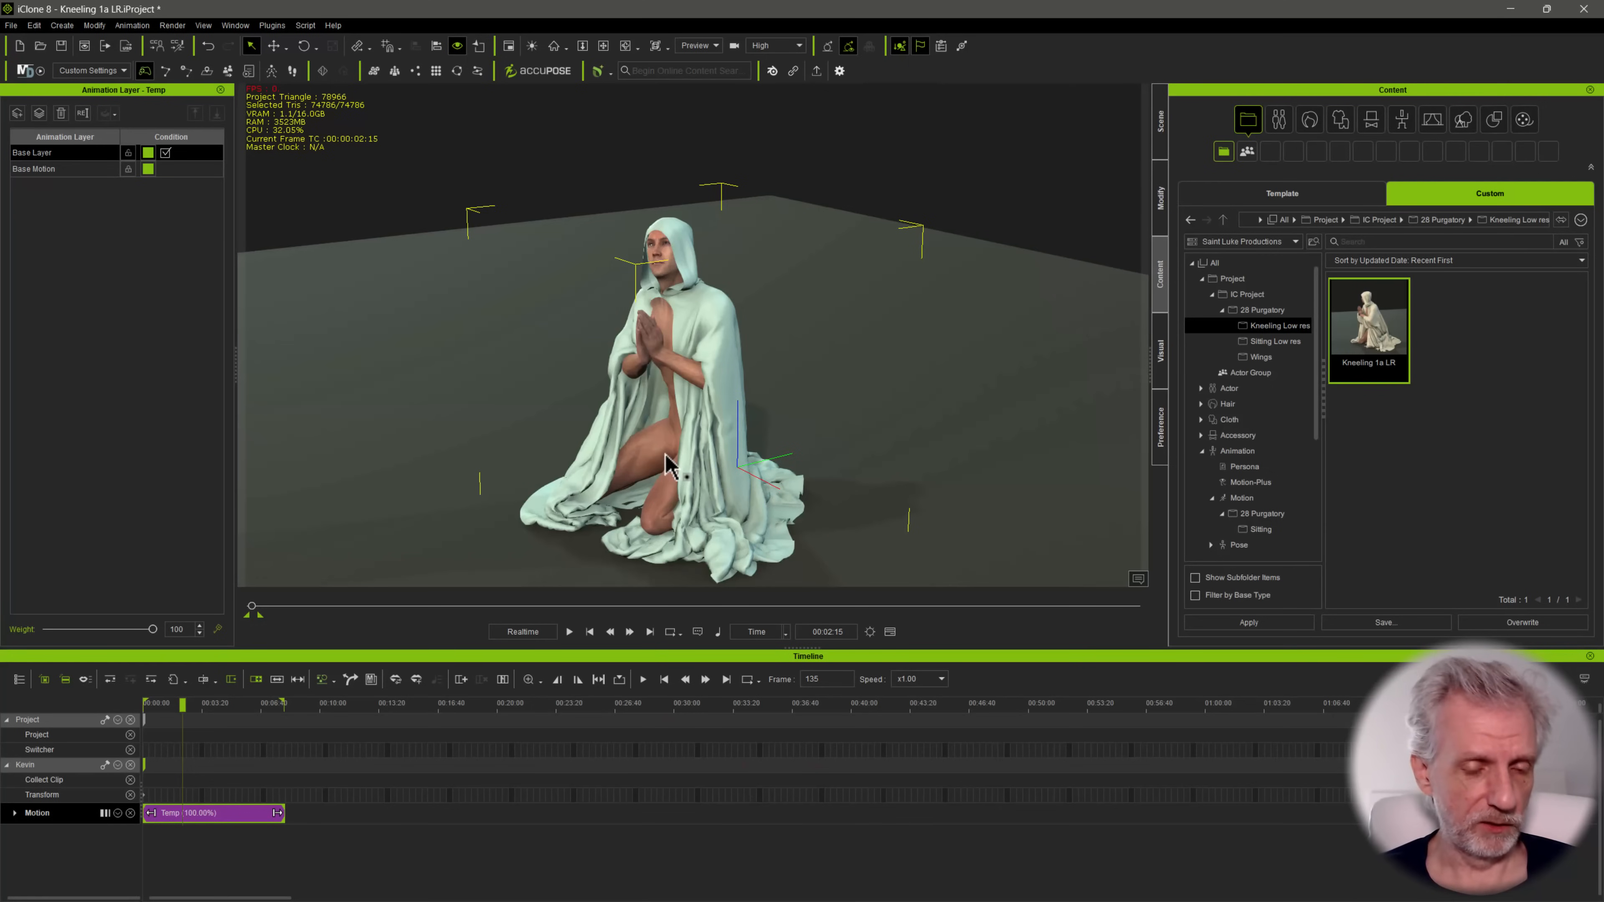
scroll(664, 452, "down", 2)
scroll(669, 443, "up", 1)
right_click_drag(681, 405, 927, 434)
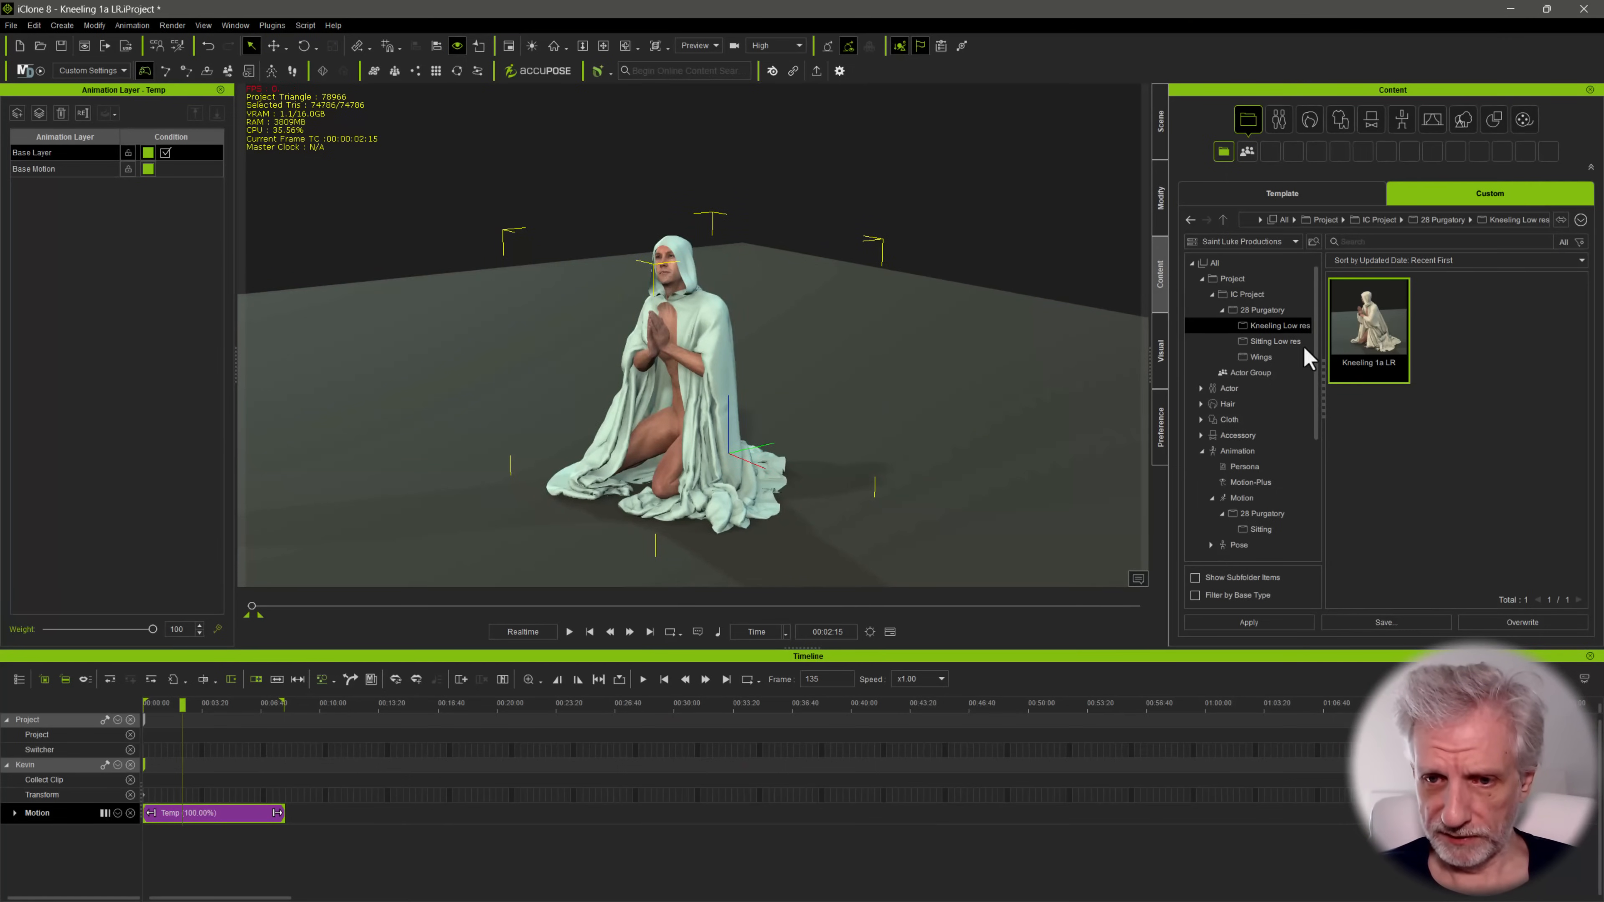
left_click(1385, 622)
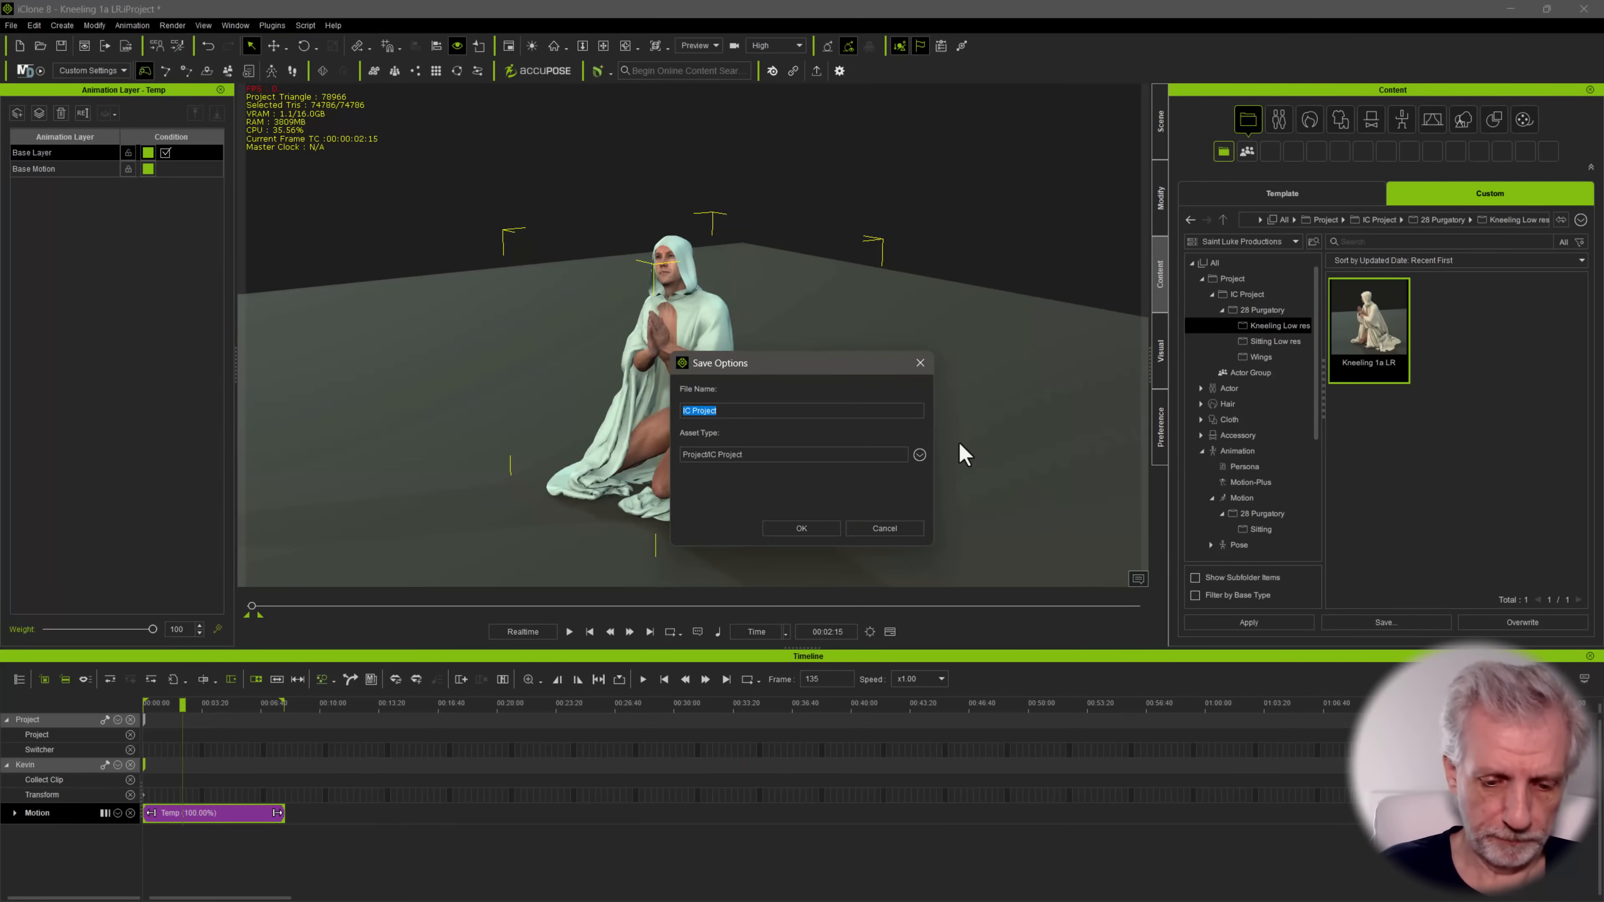
key("End")
type("b LR")
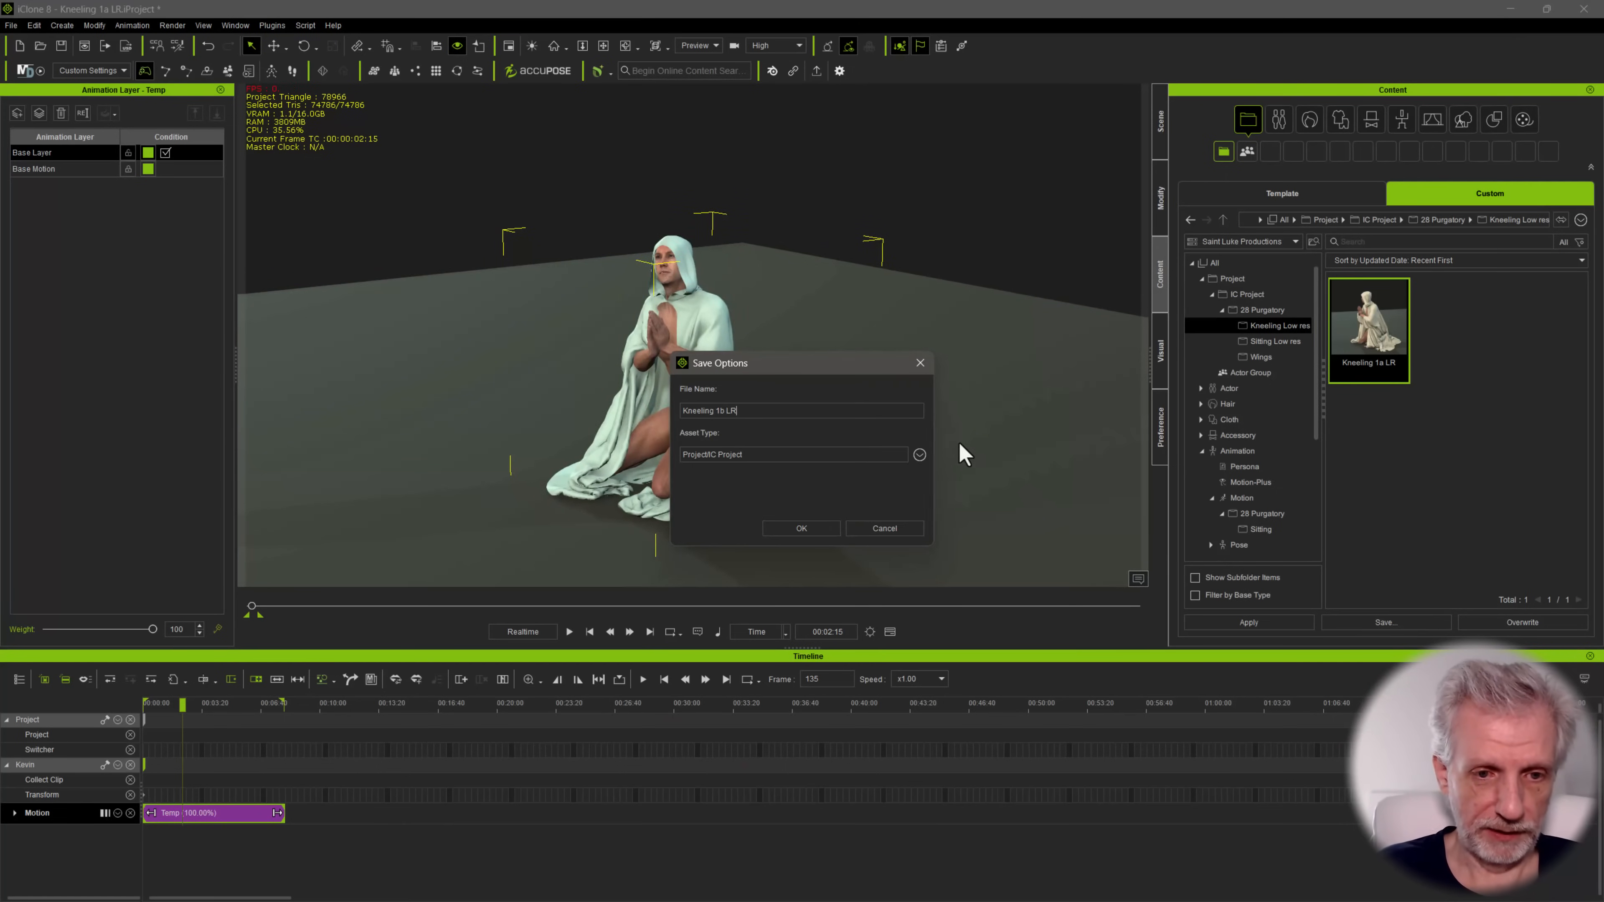
key("Return")
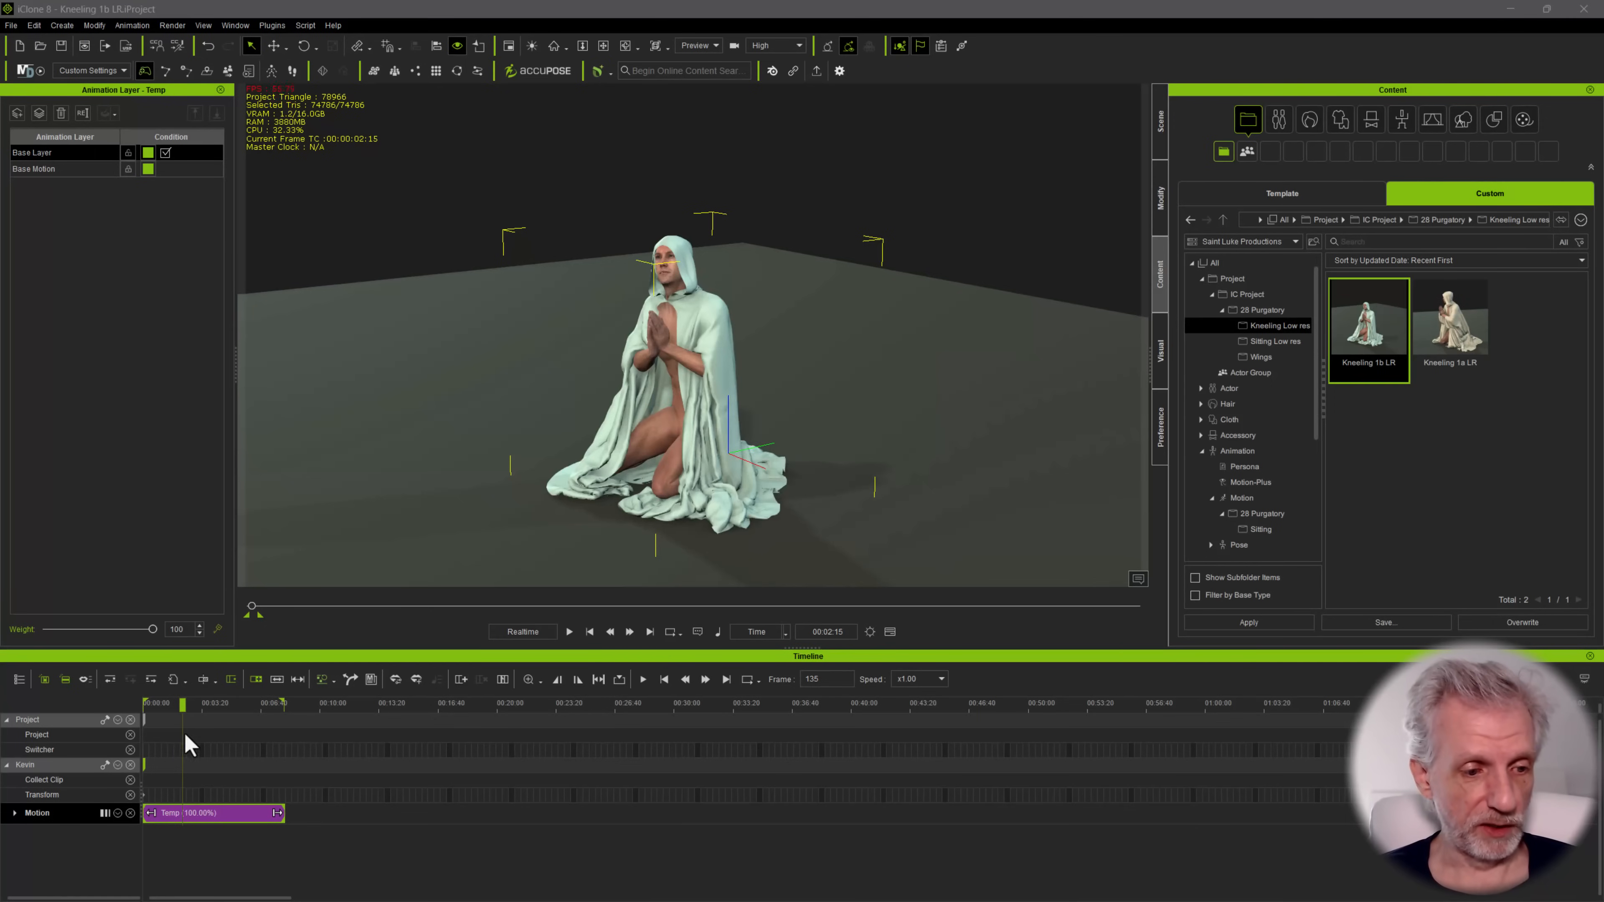
Delete the kneeling character from the iClone scene and switch to Character Creator 4
key("Delete")
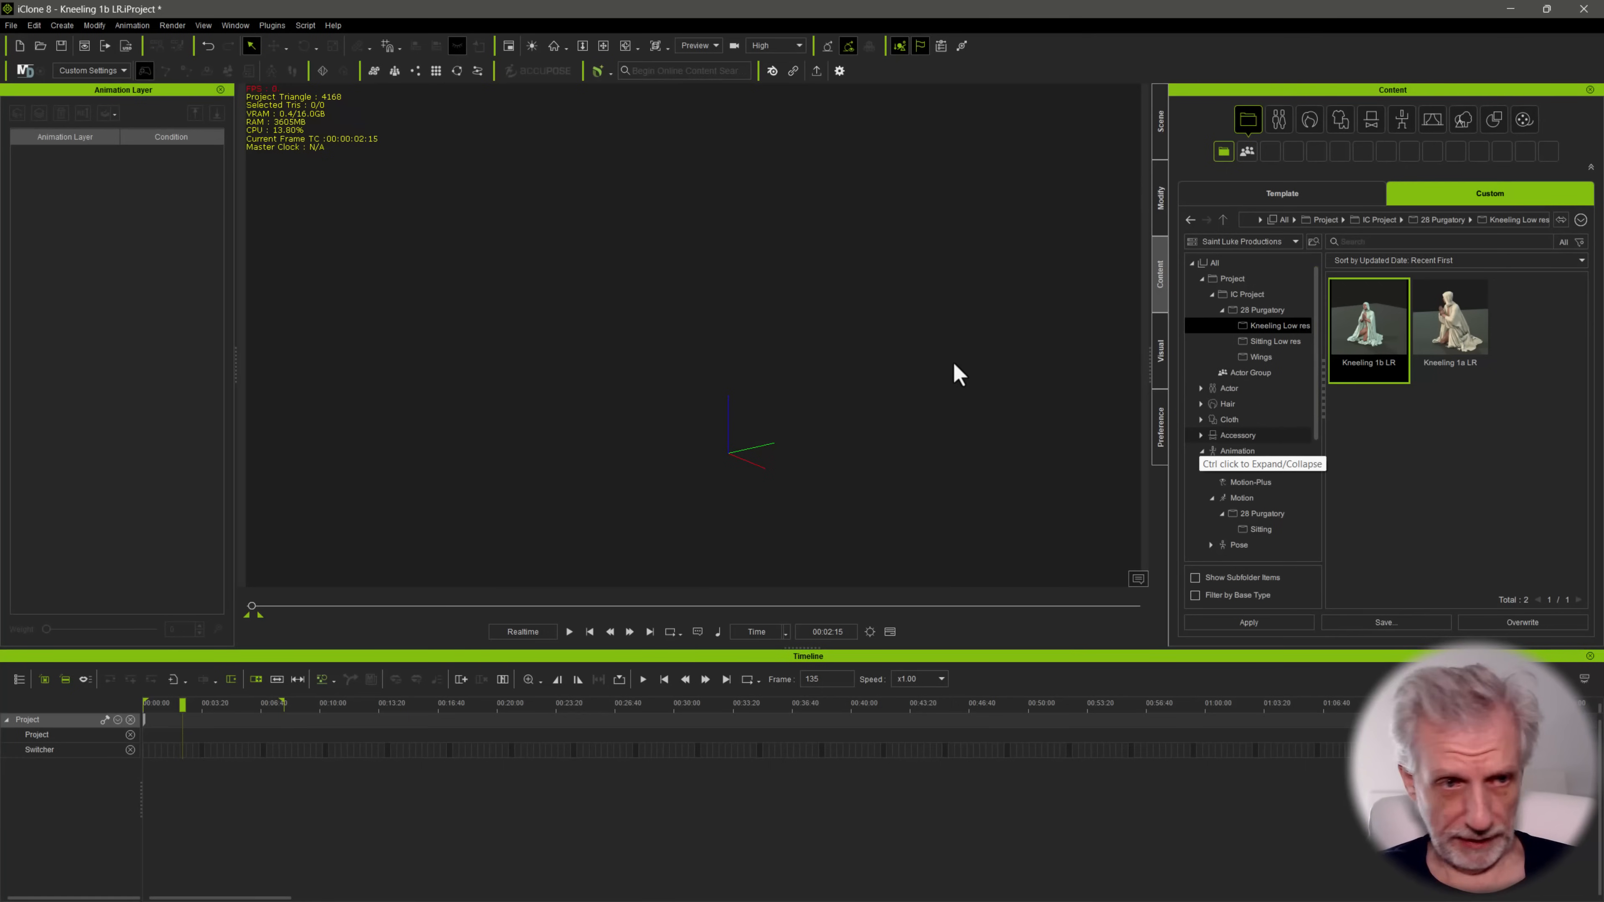
key("alt+Tab")
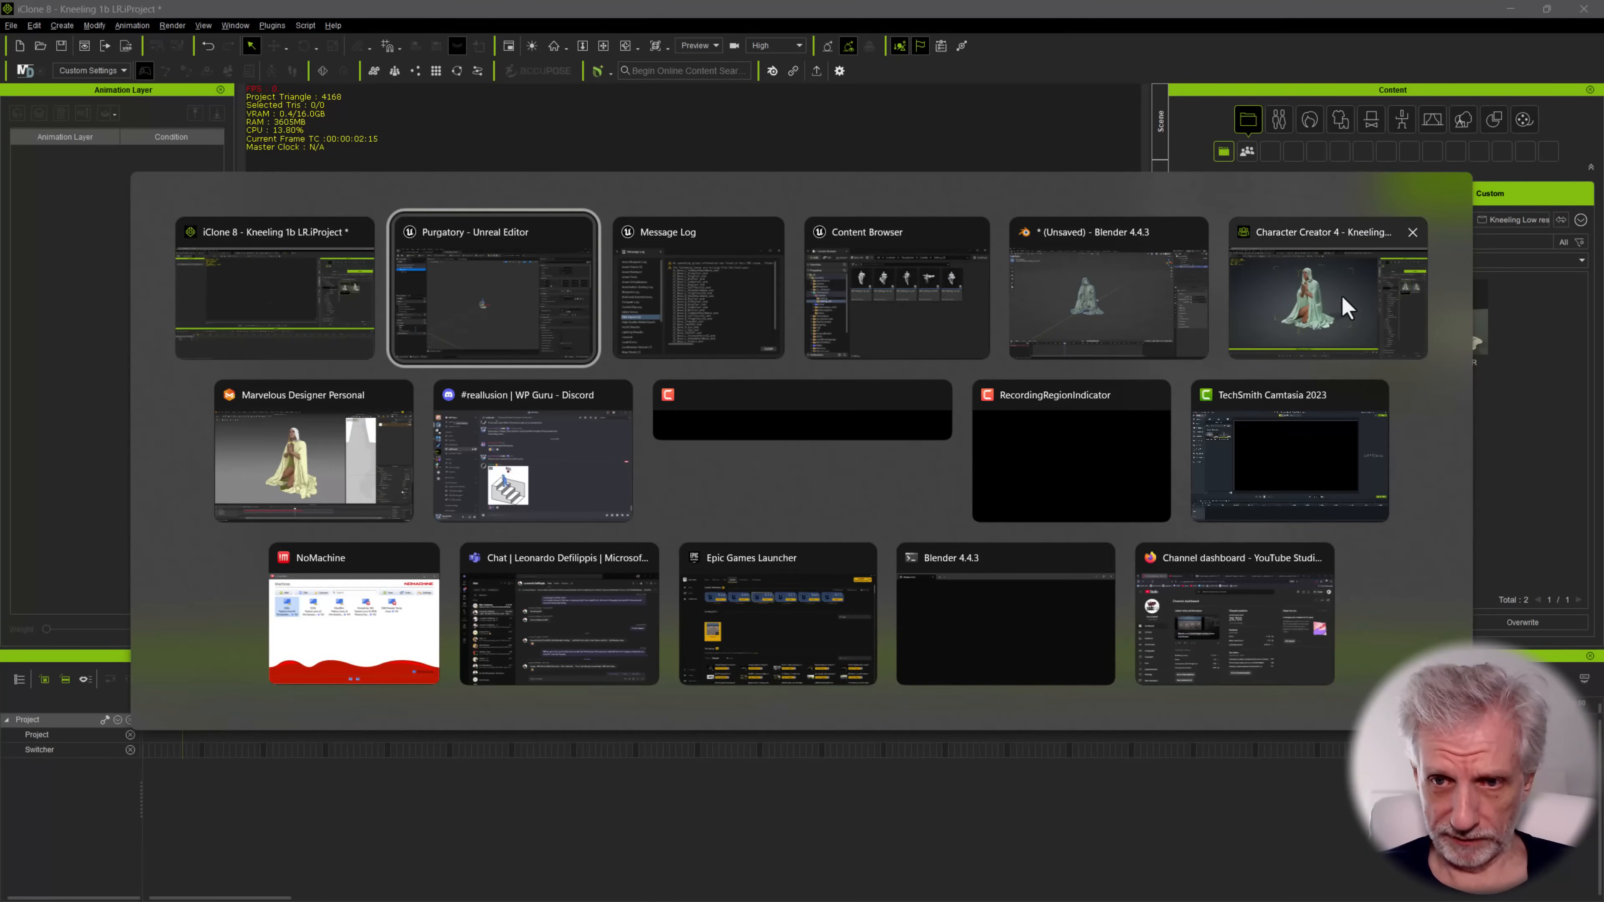
left_click(1347, 307)
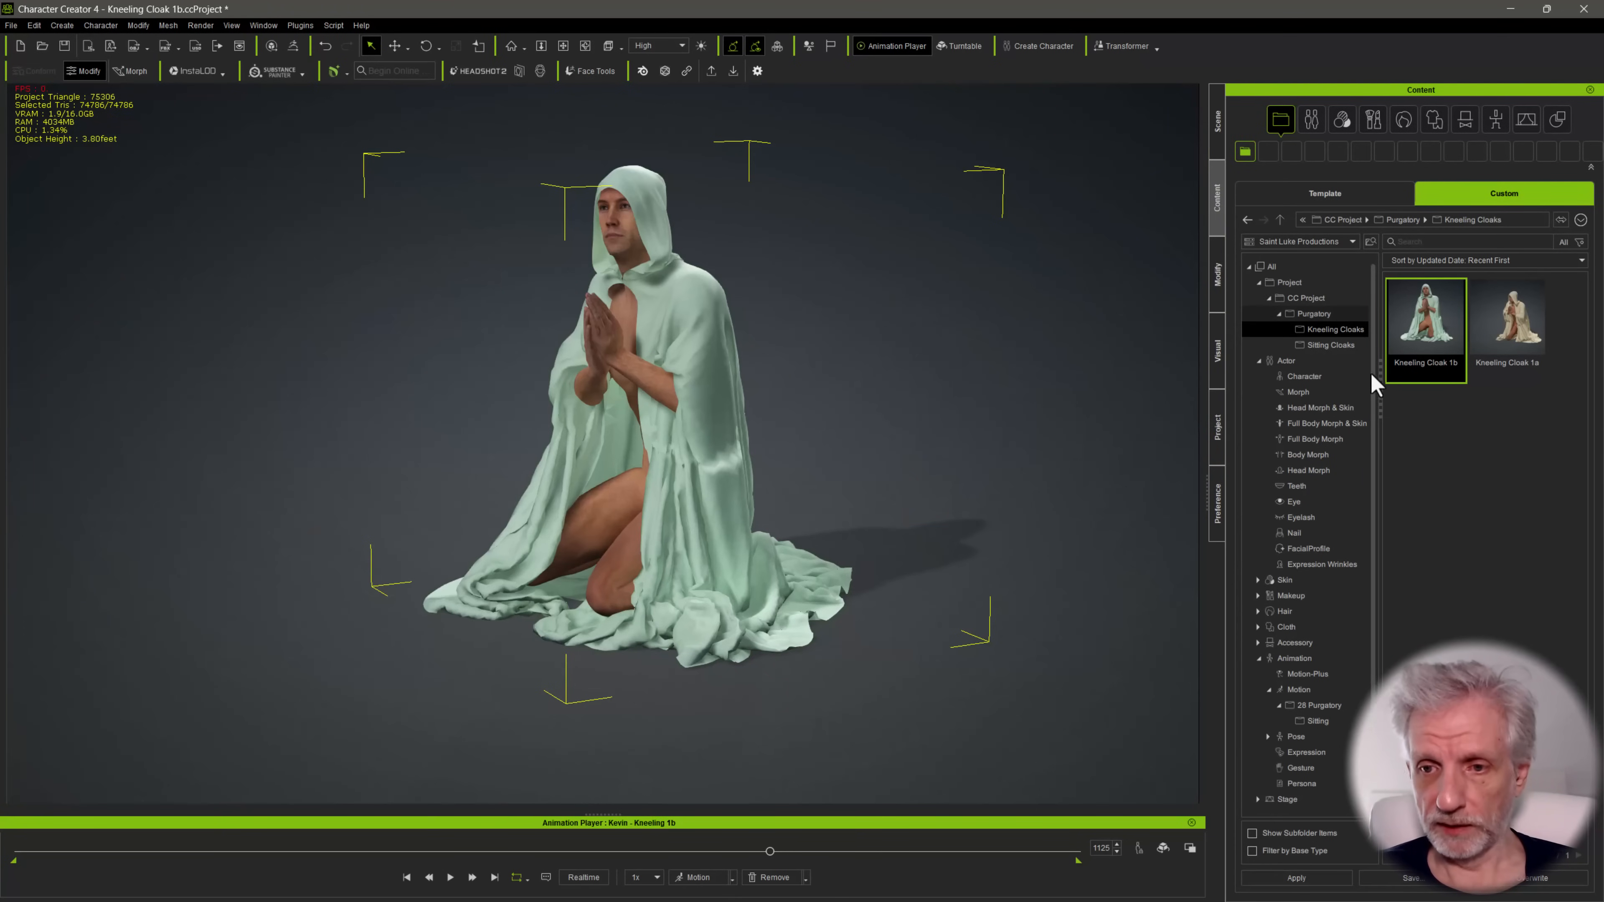
Clear the kneeling figure from the scene and load the Kevin 7K character, discarding the current project without saving
left_click(1351, 376)
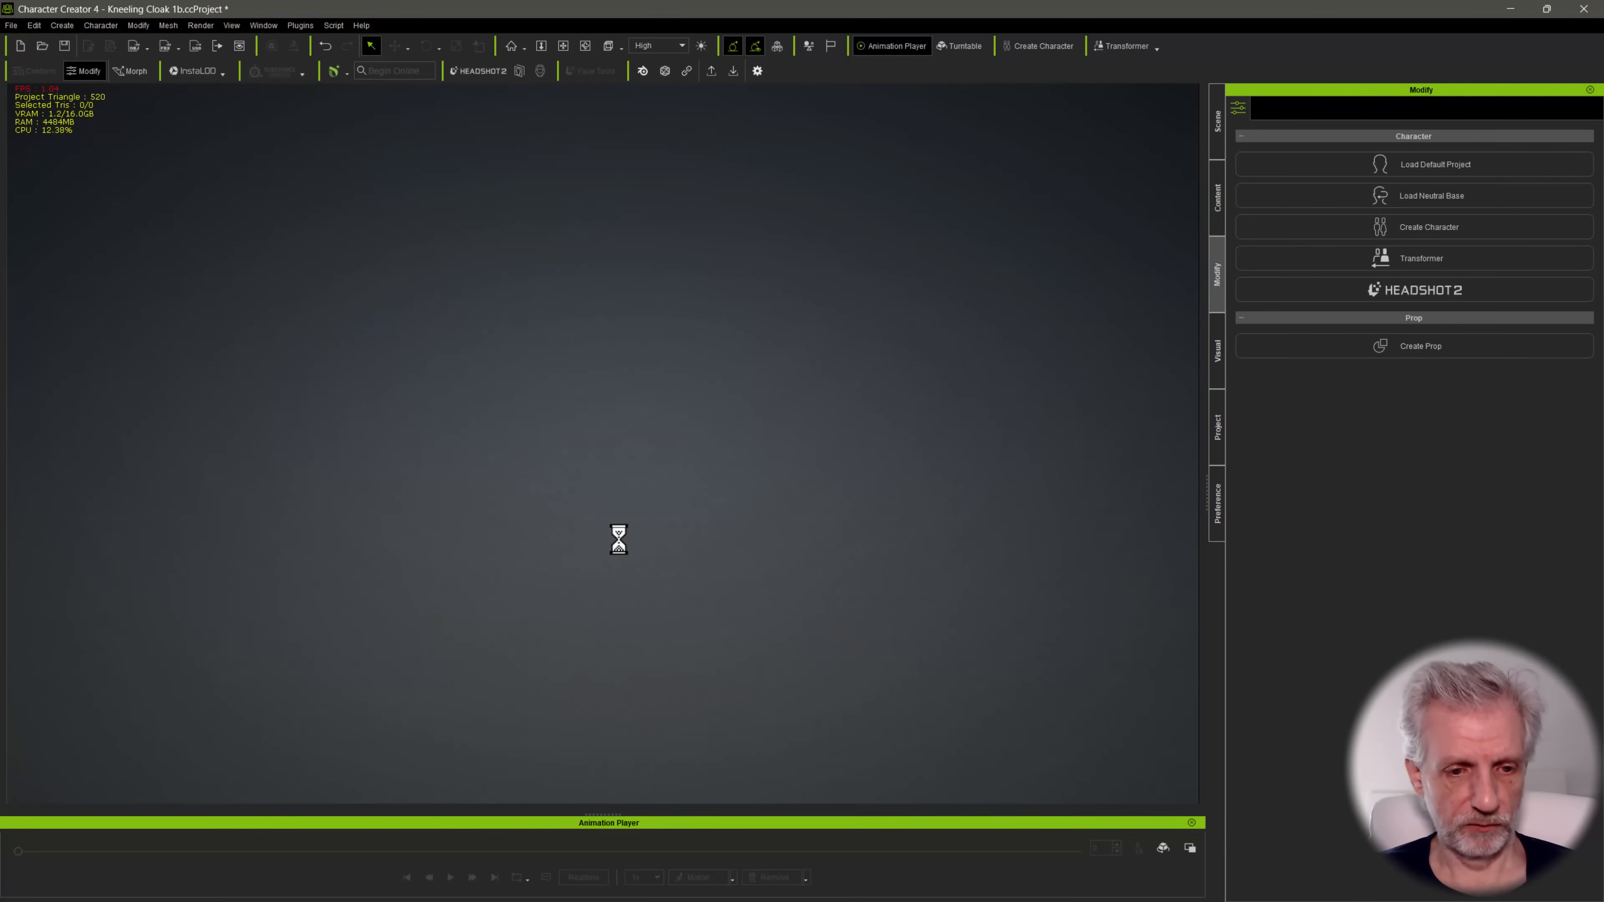
left_click(1217, 218)
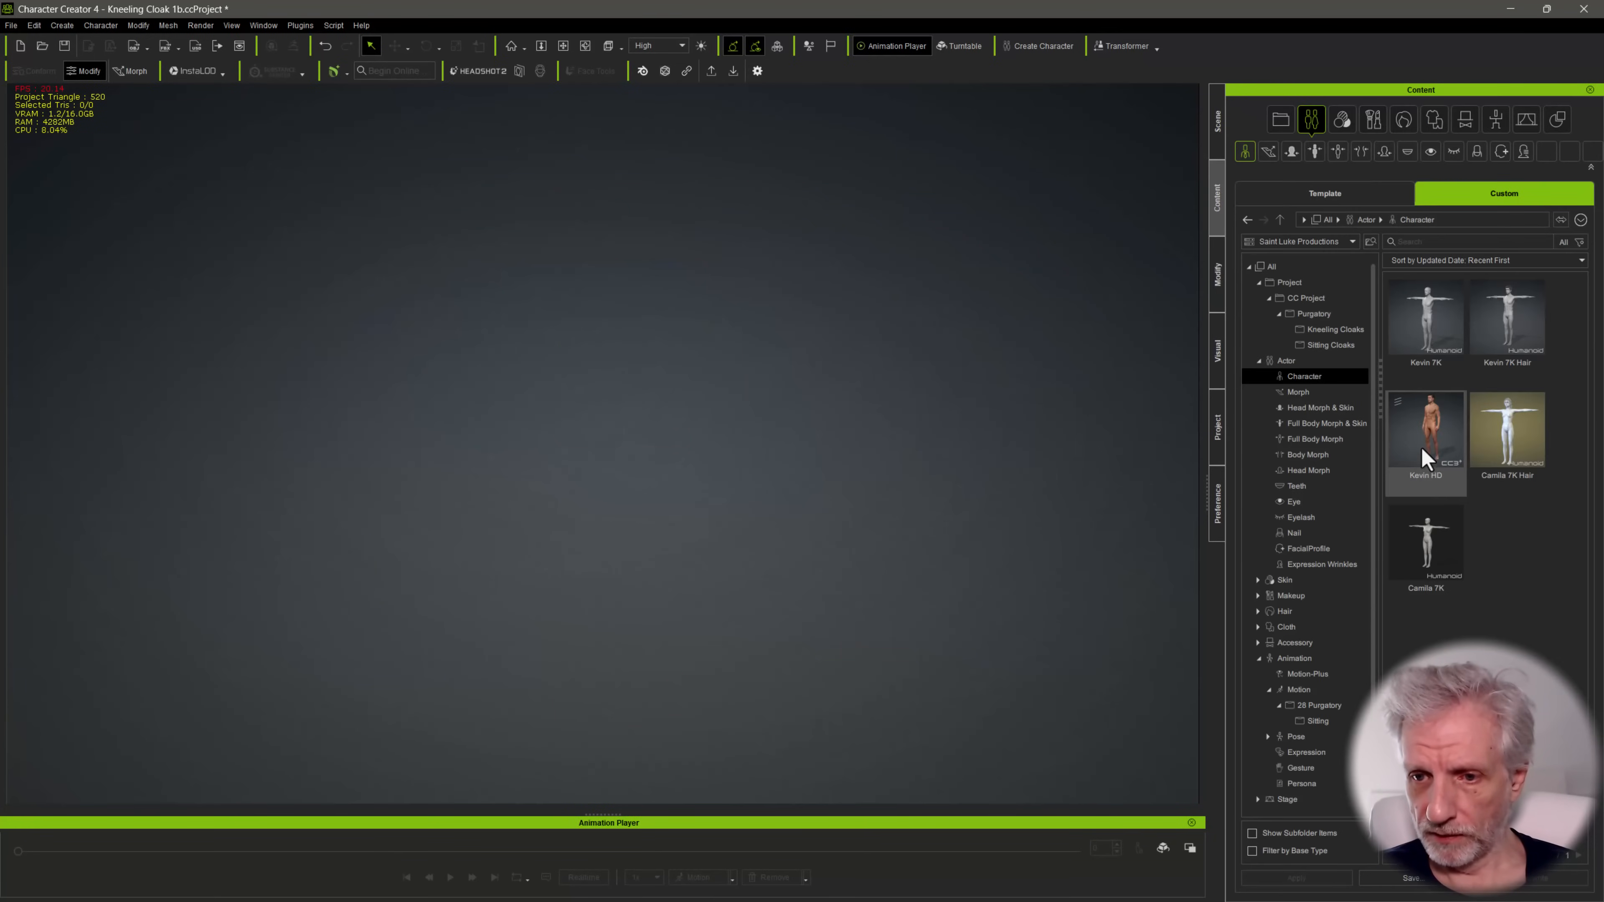
double_click(1428, 335)
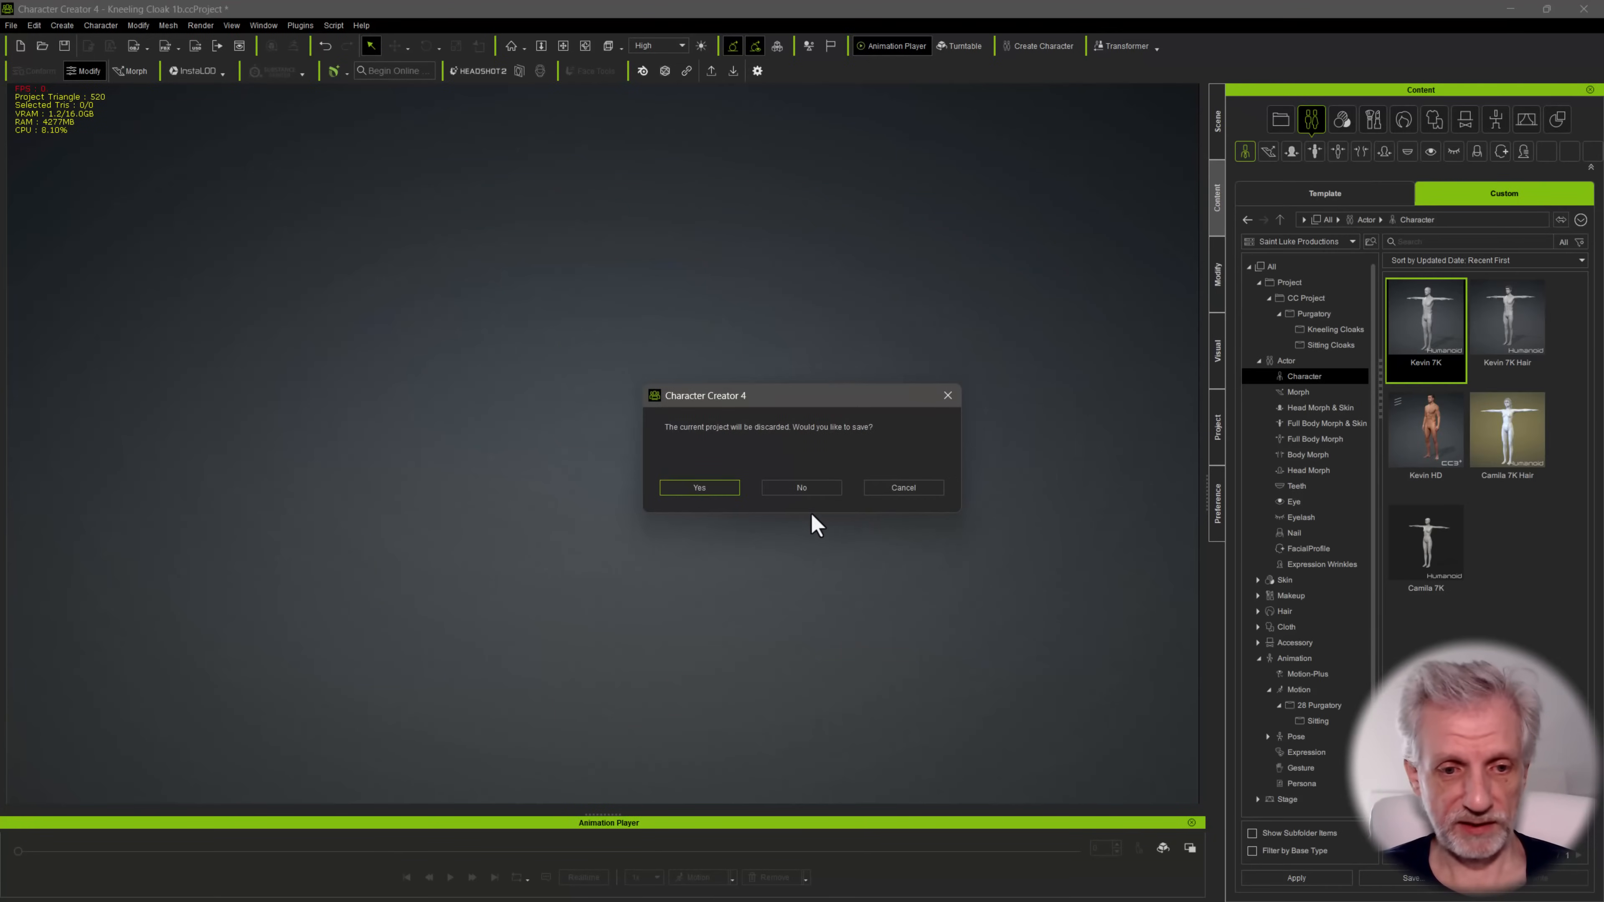
left_click(802, 492)
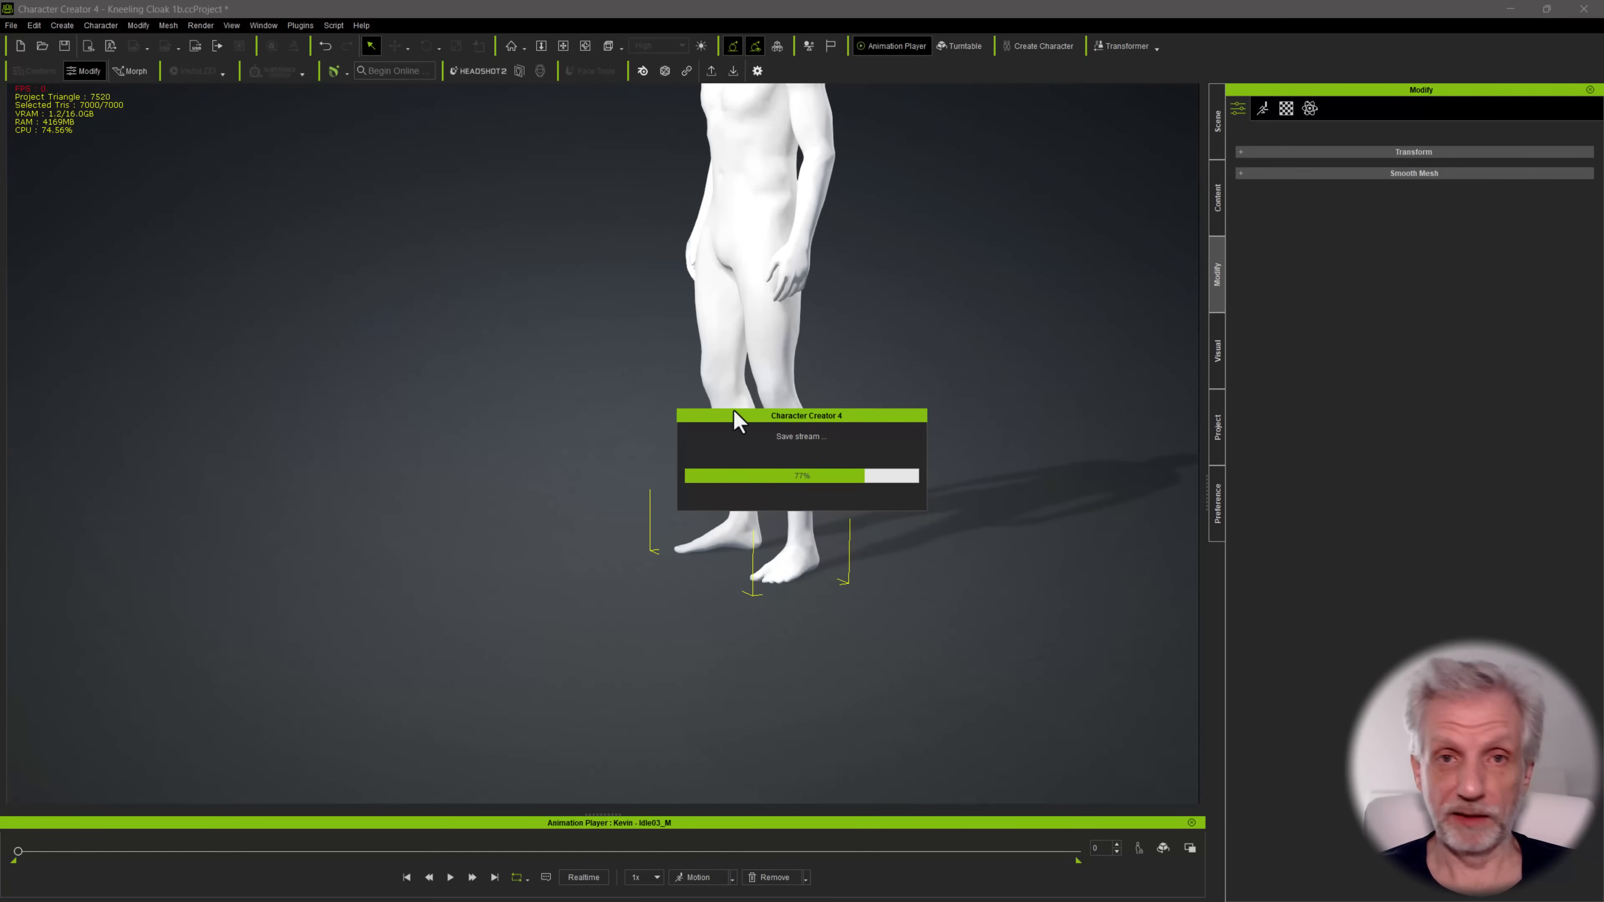
middle_click_drag(755, 311, 653, 466)
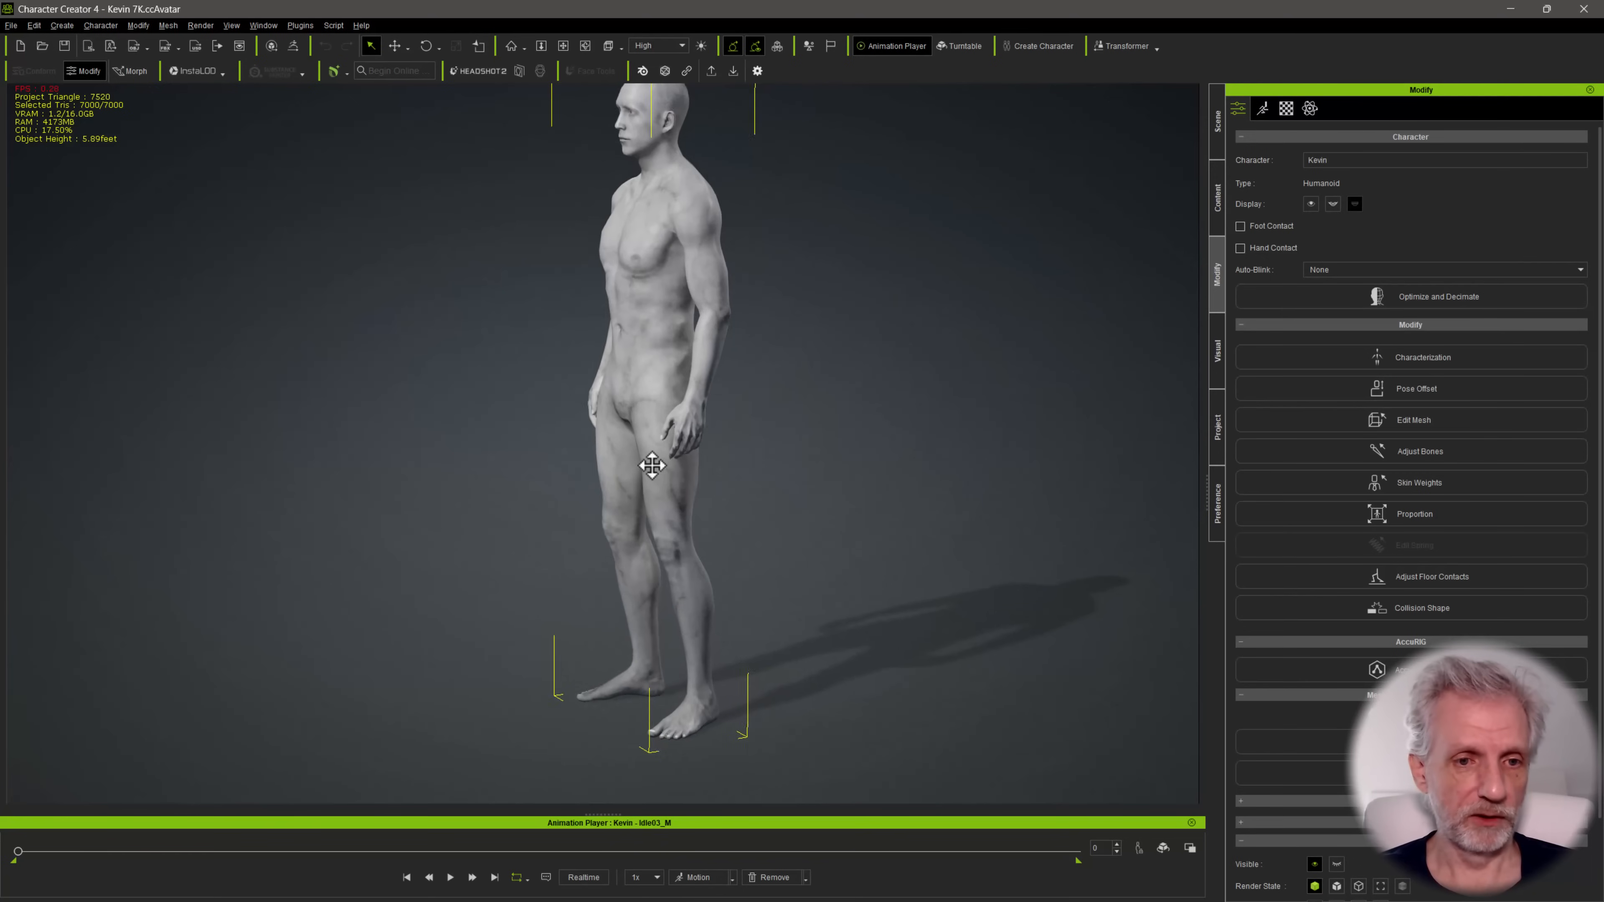
scroll(652, 463, "down", 2)
right_click_drag(621, 371, 821, 362)
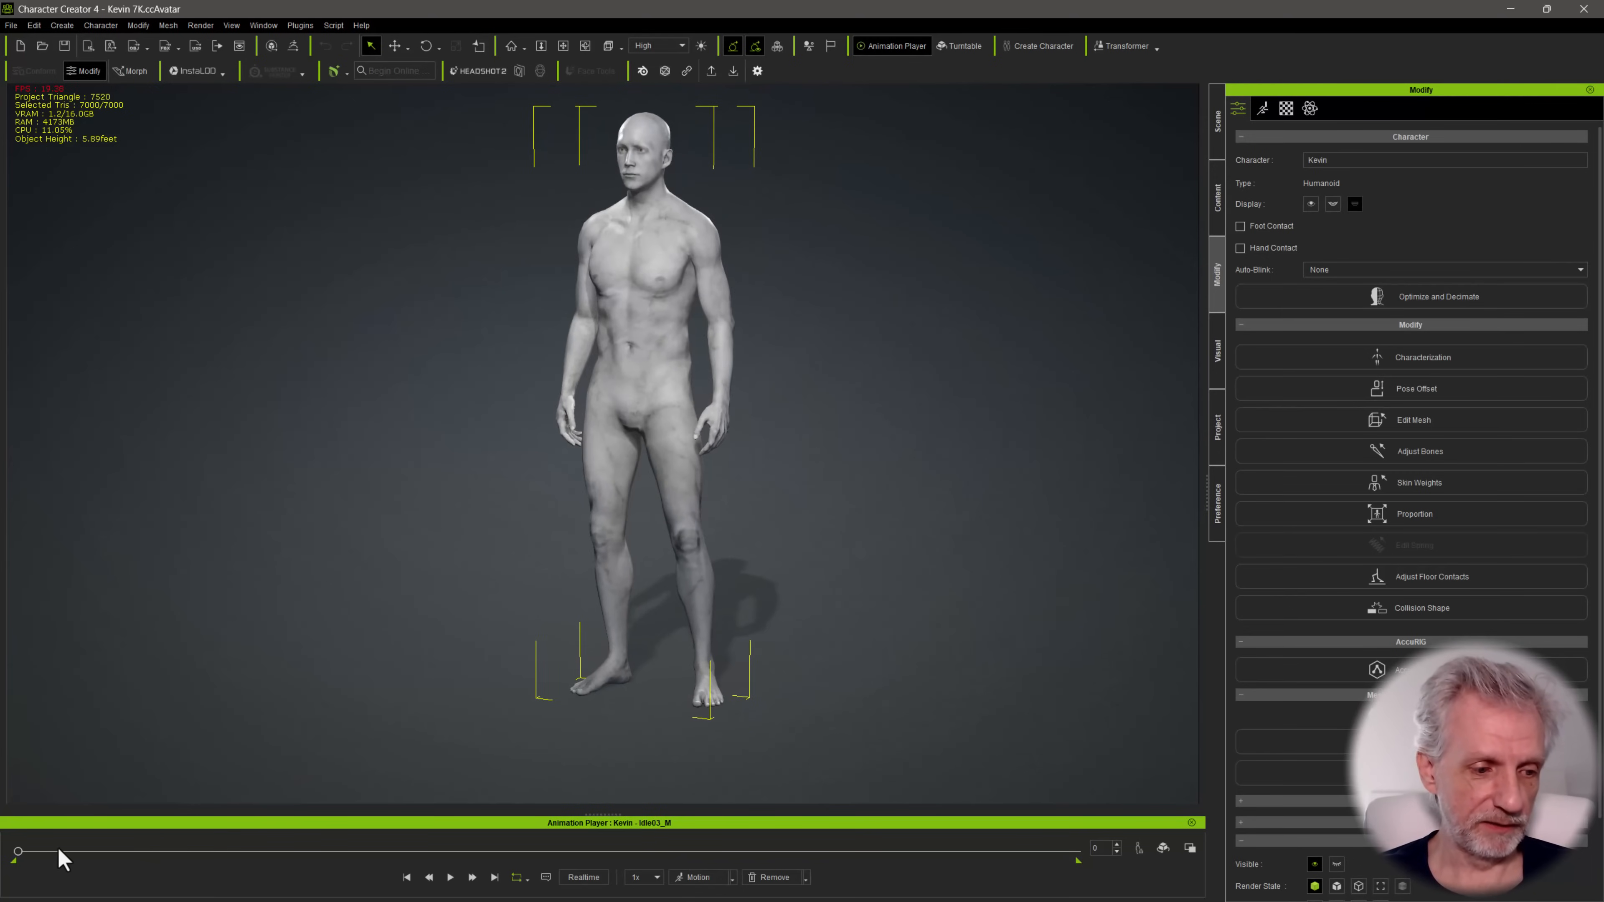
Scrub through Kevin's idle animation and send the Kevin 7K character from Character Creator to iClone
left_click_drag(19, 853, 763, 852)
left_click_drag(636, 857, 36, 860)
left_click(583, 494)
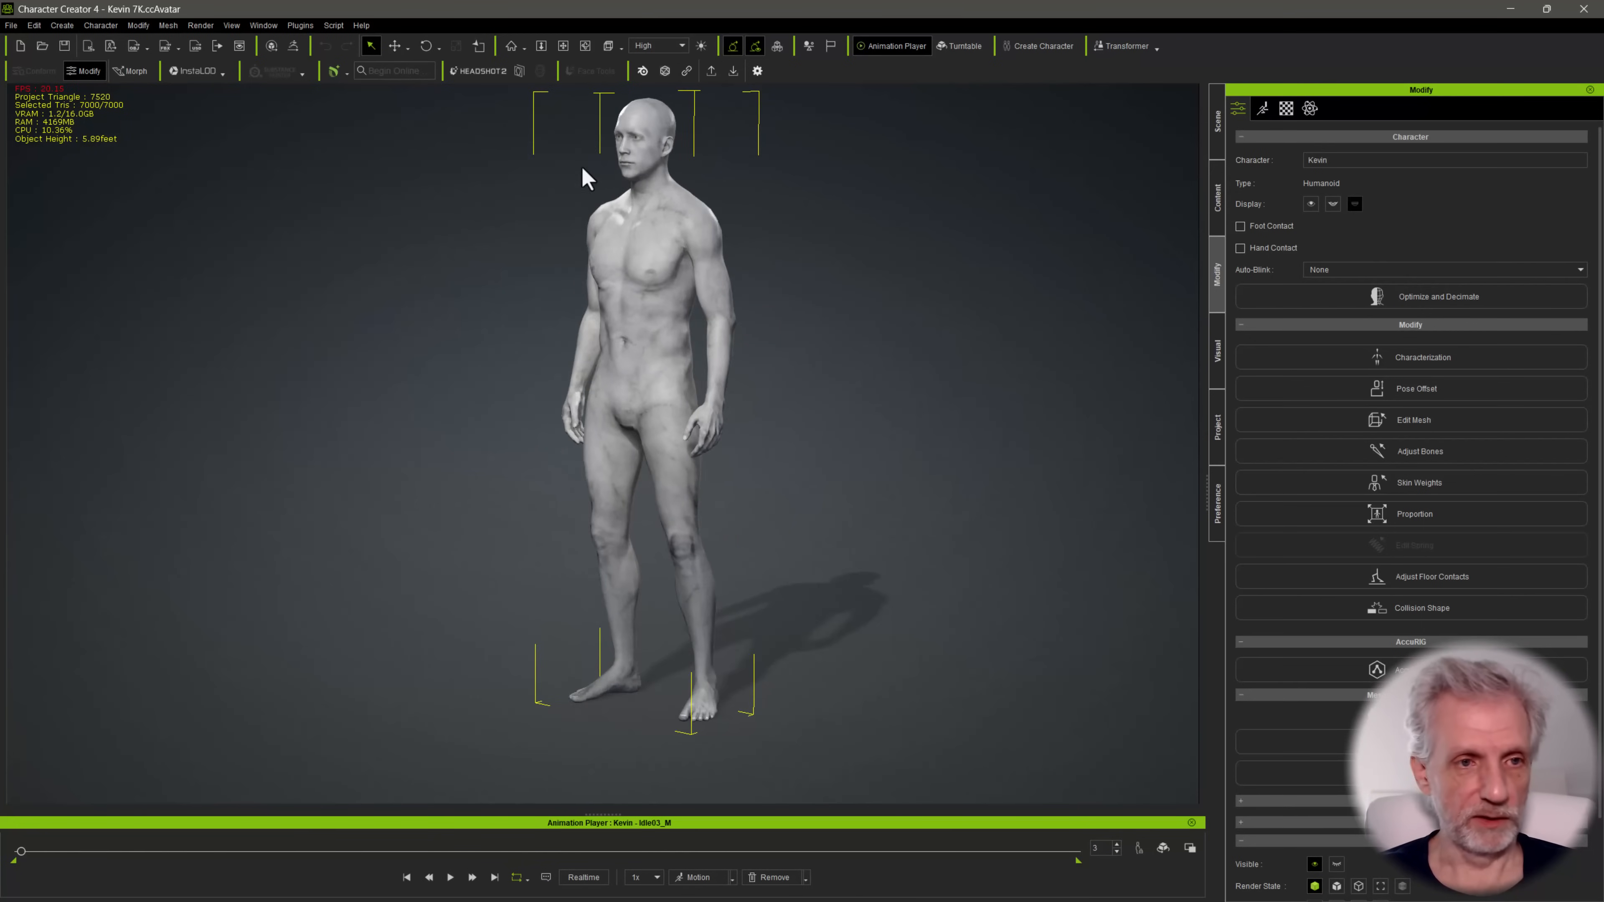
left_click(90, 48)
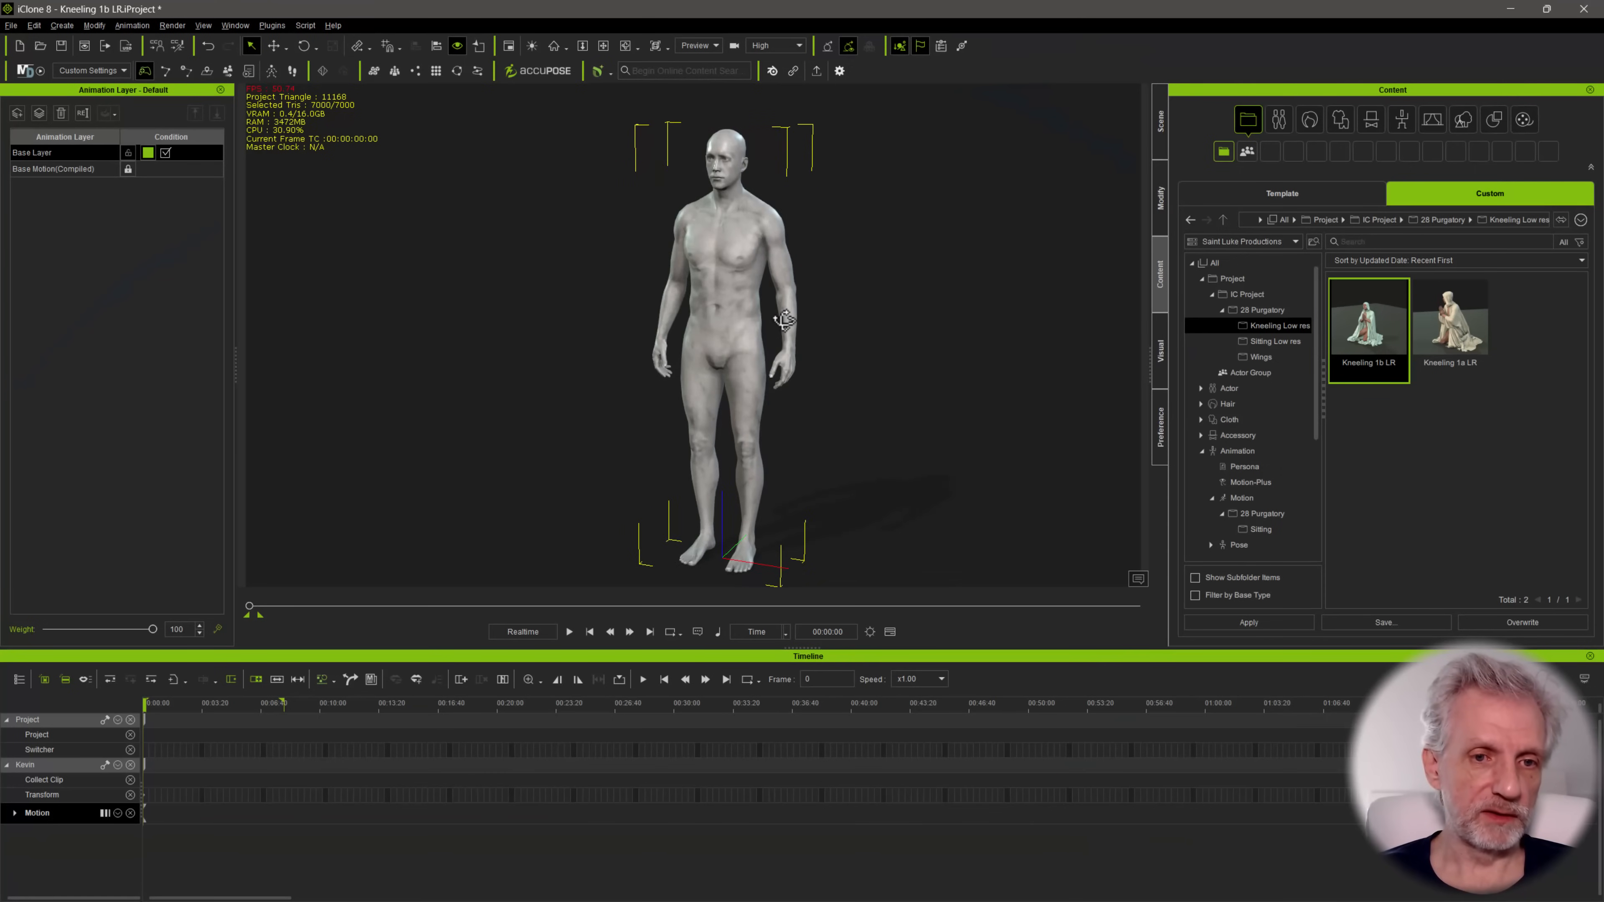
left_click_drag(765, 325, 730, 306, "alt")
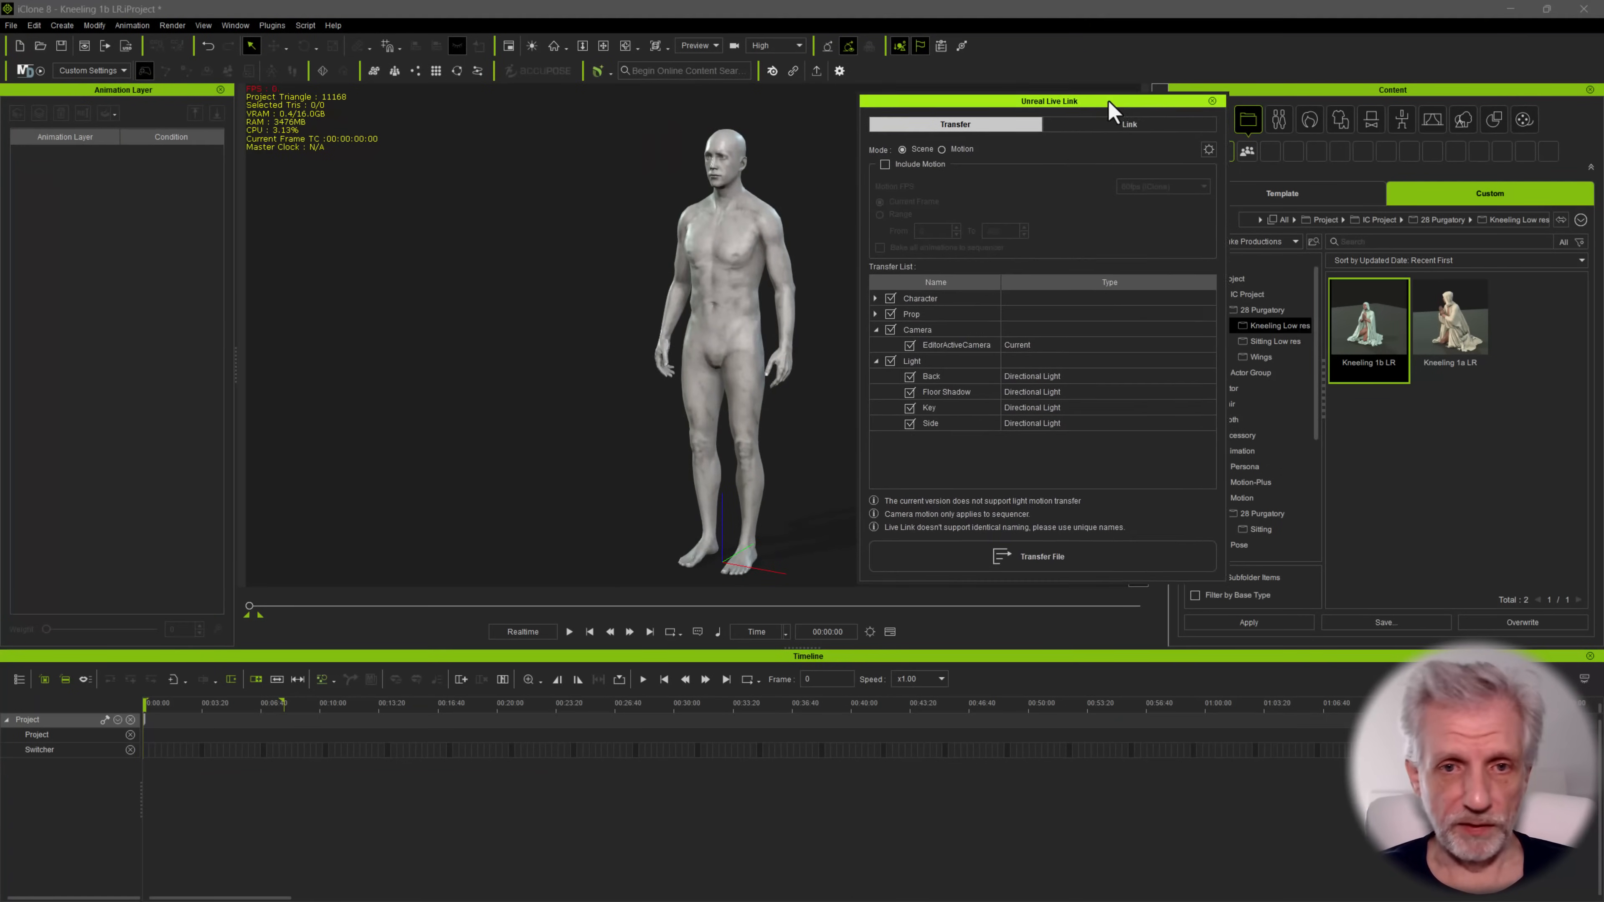
Review the Unreal Live Link transfer settings for the character without motion and clear the window from the view
left_click_drag(1114, 103, 306, 128)
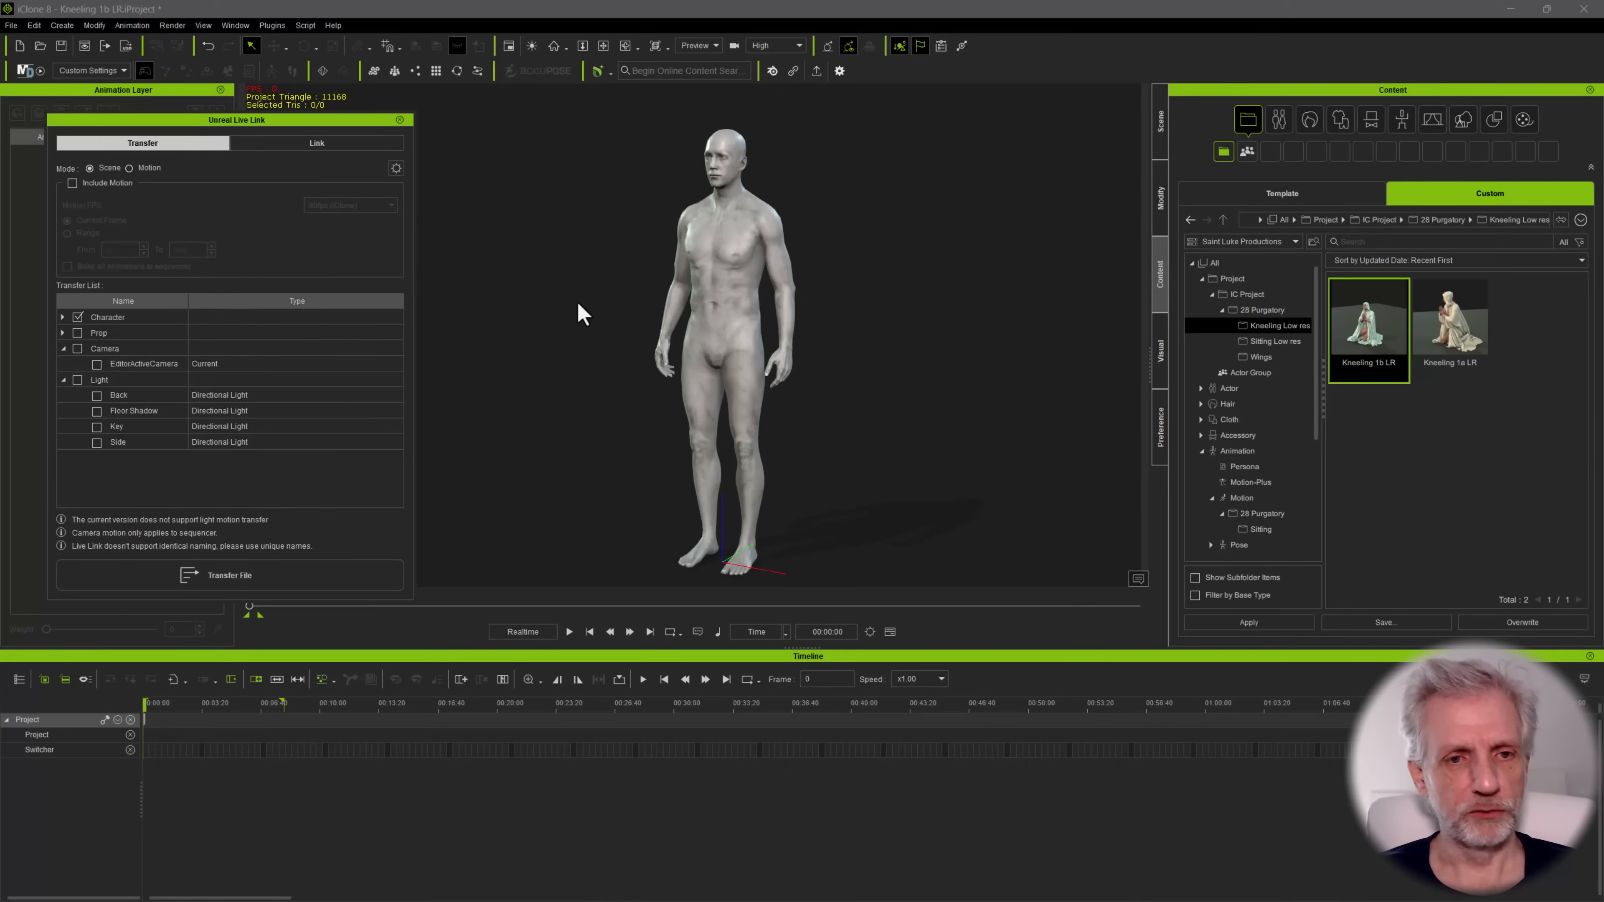
left_click_drag(276, 128, 1326, 271)
left_click_drag(681, 344, 672, 346, "alt")
middle_click_drag(678, 346, 682, 313, "alt")
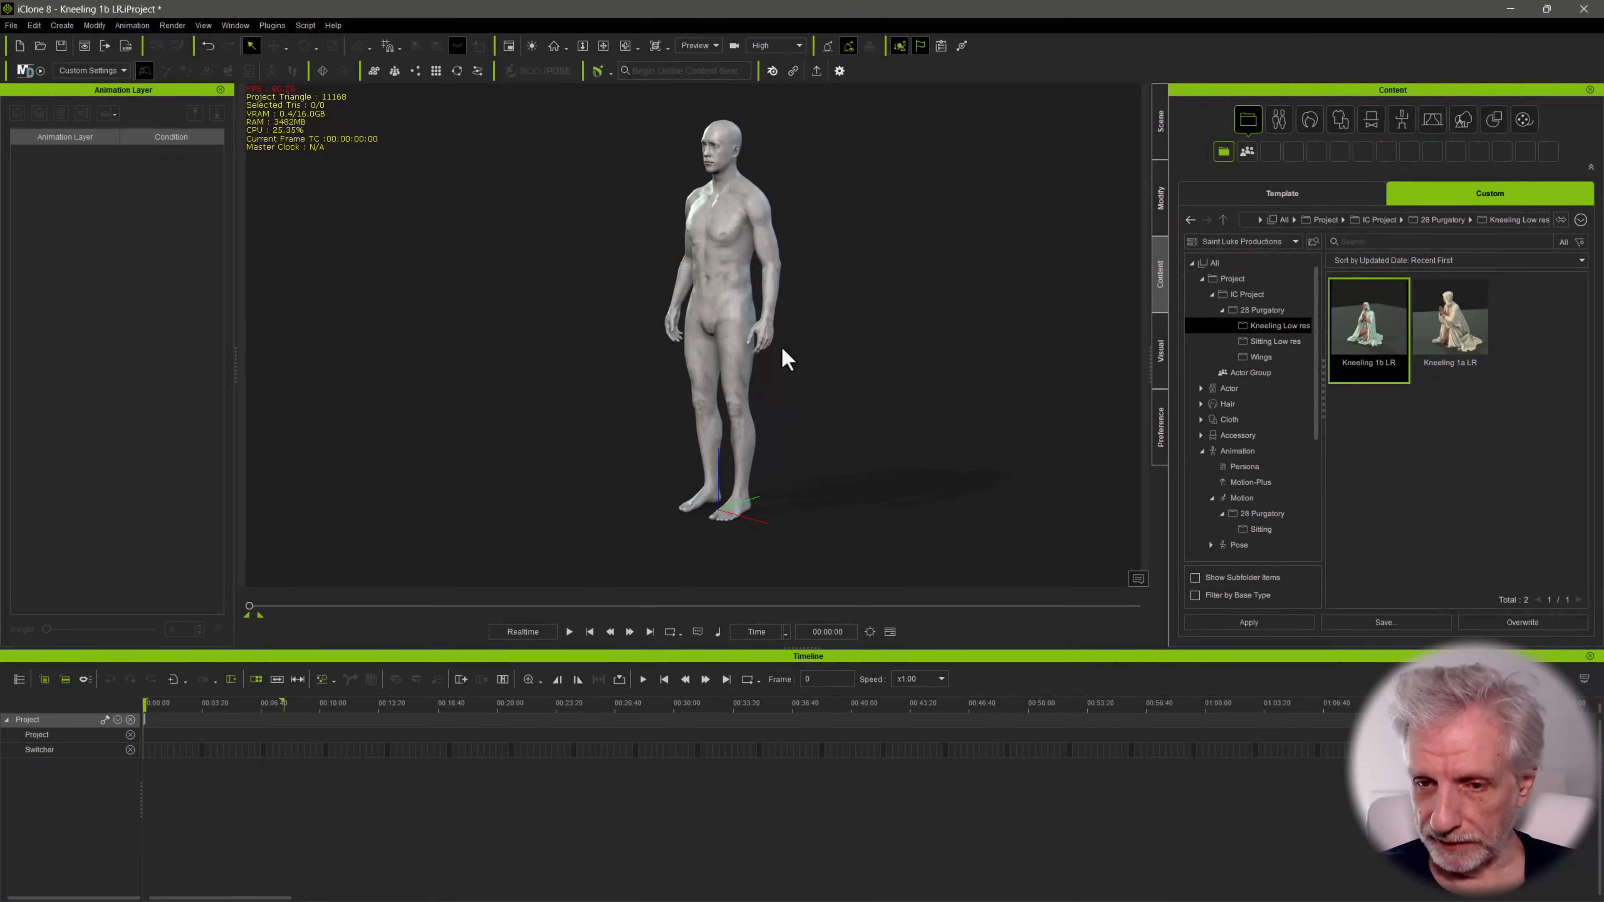
Import the low-res characters into the custom actor Character folder, reopen the Kneeling 1b LR project, and scrub its animation
left_click(1237, 389)
left_click(1270, 404)
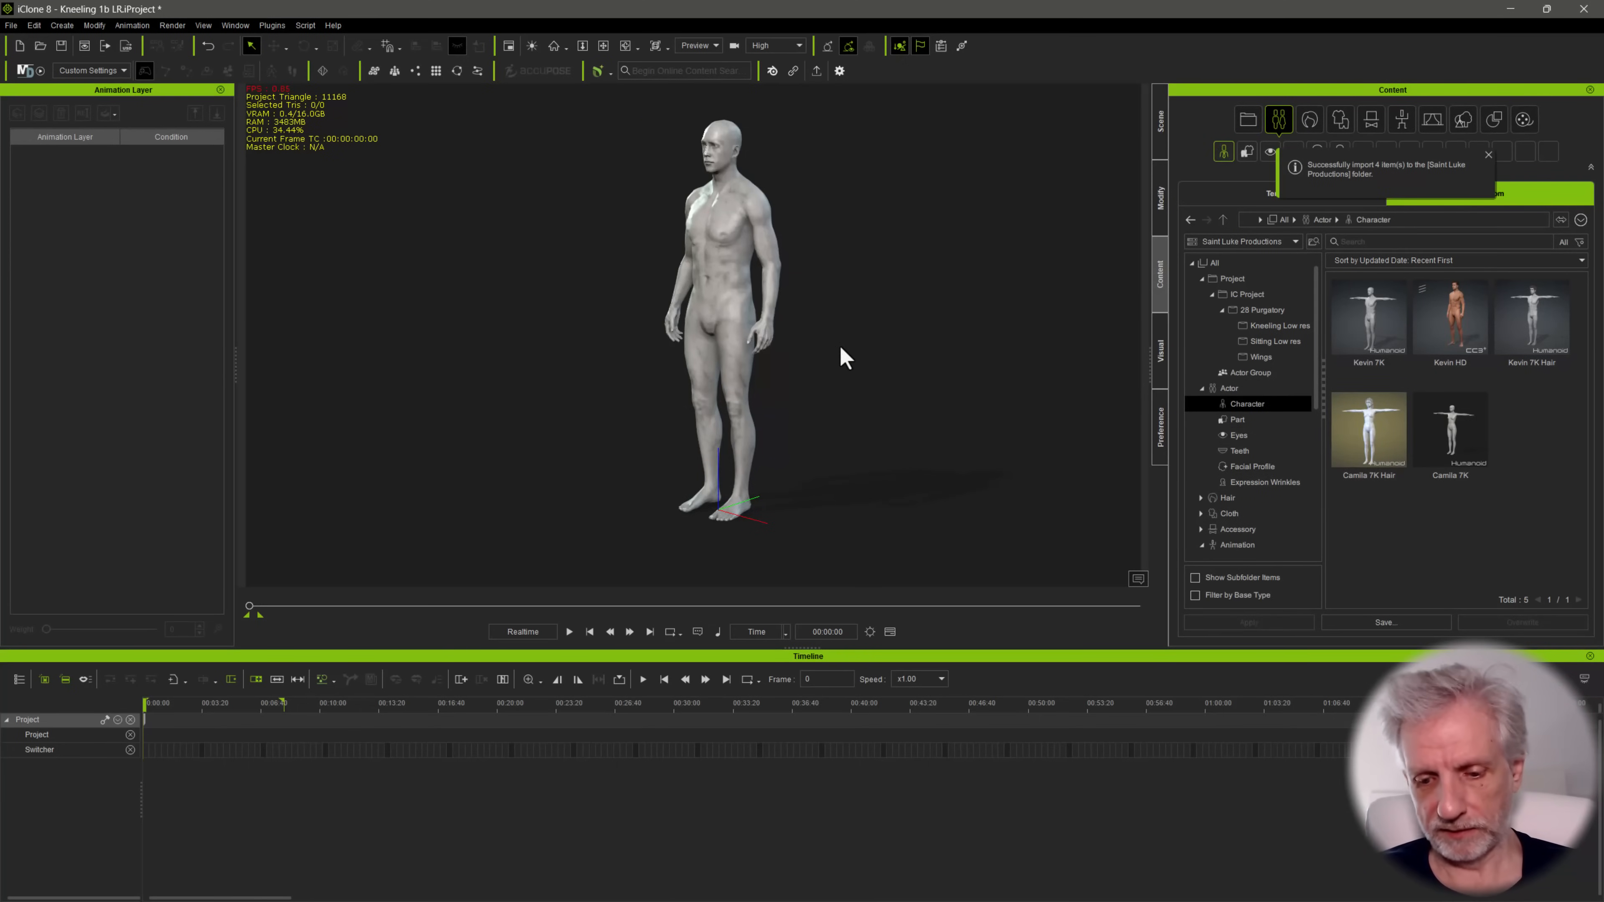
double_click(1468, 359)
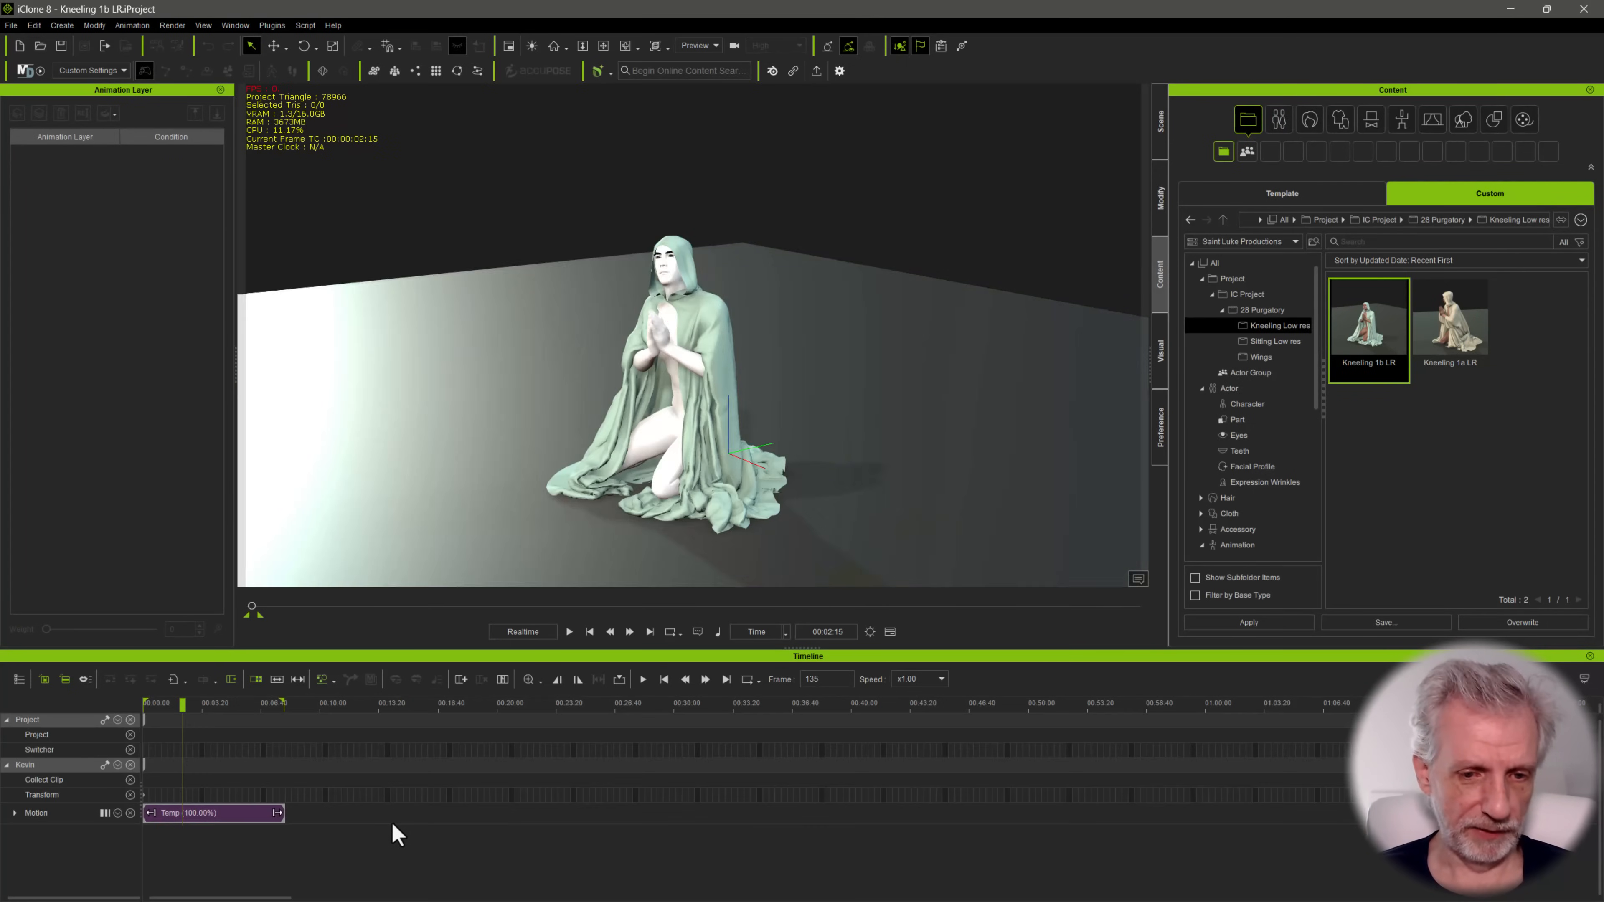
left_click(154, 707)
Create a Kneeling subfolder under the 28 Purgatory motion folder and open it
right_click(1270, 455)
left_click(1341, 530)
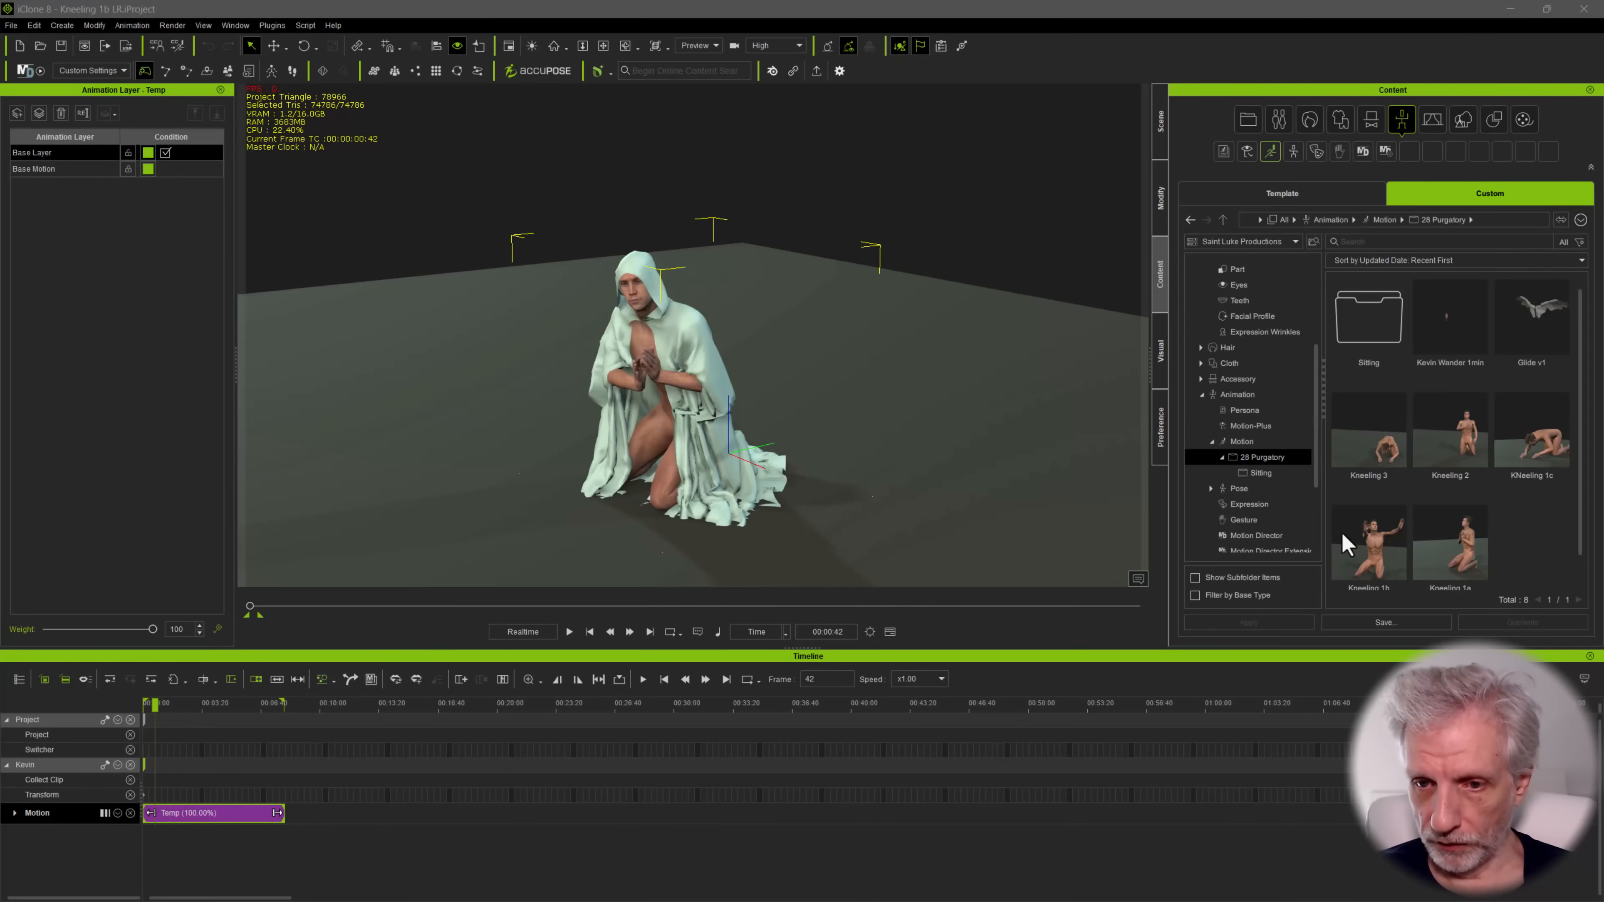
type("Kneeli")
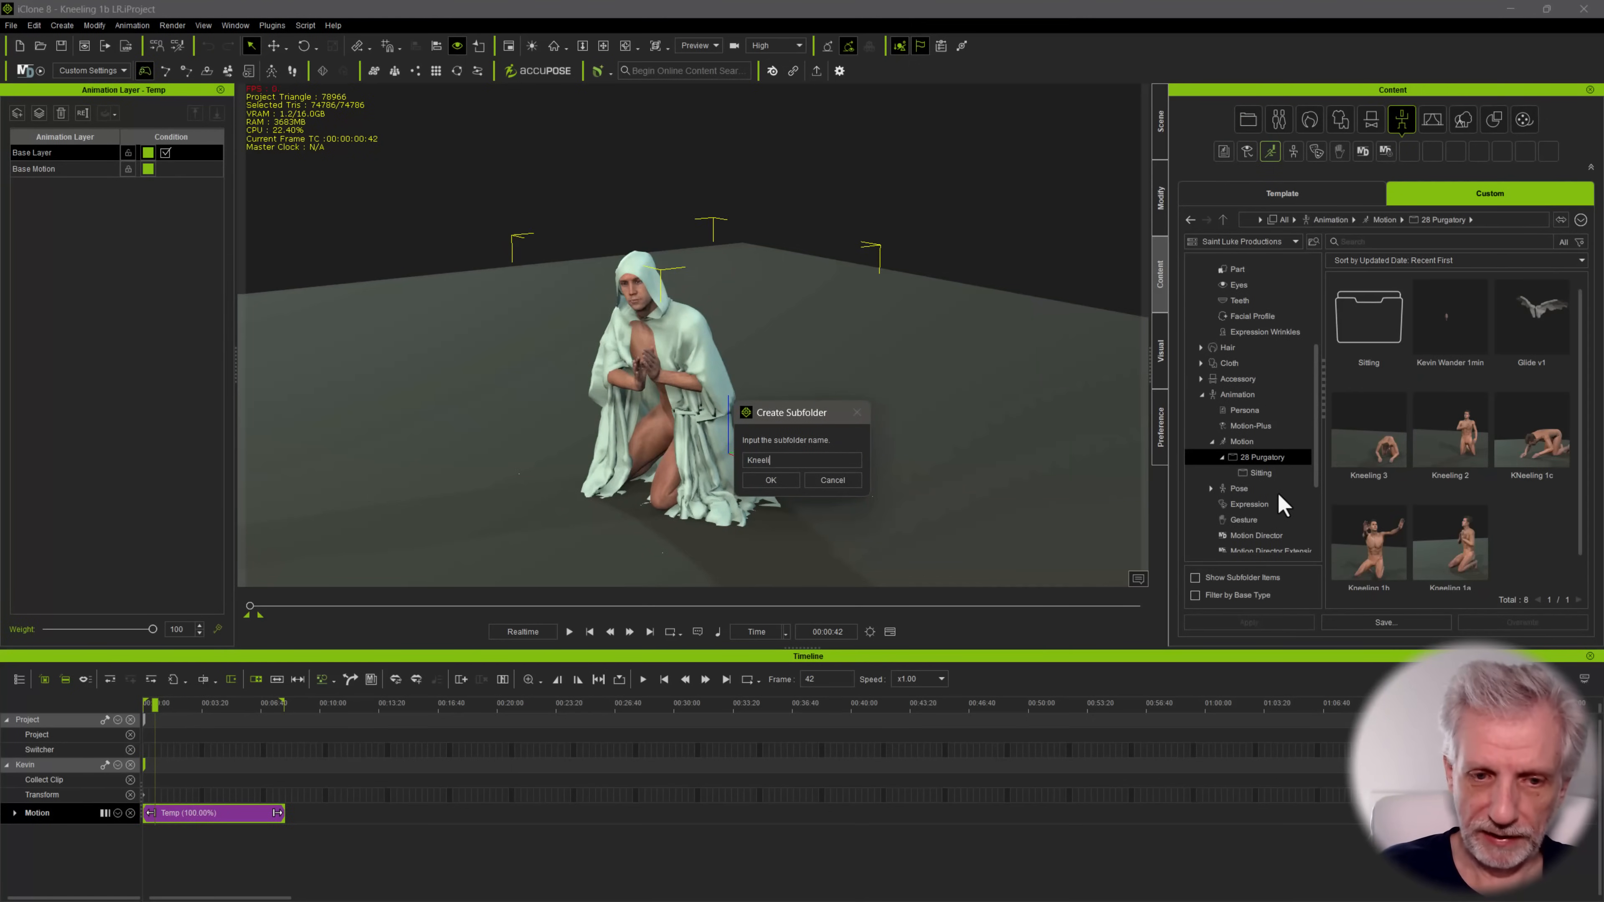
type("ng")
key("Return")
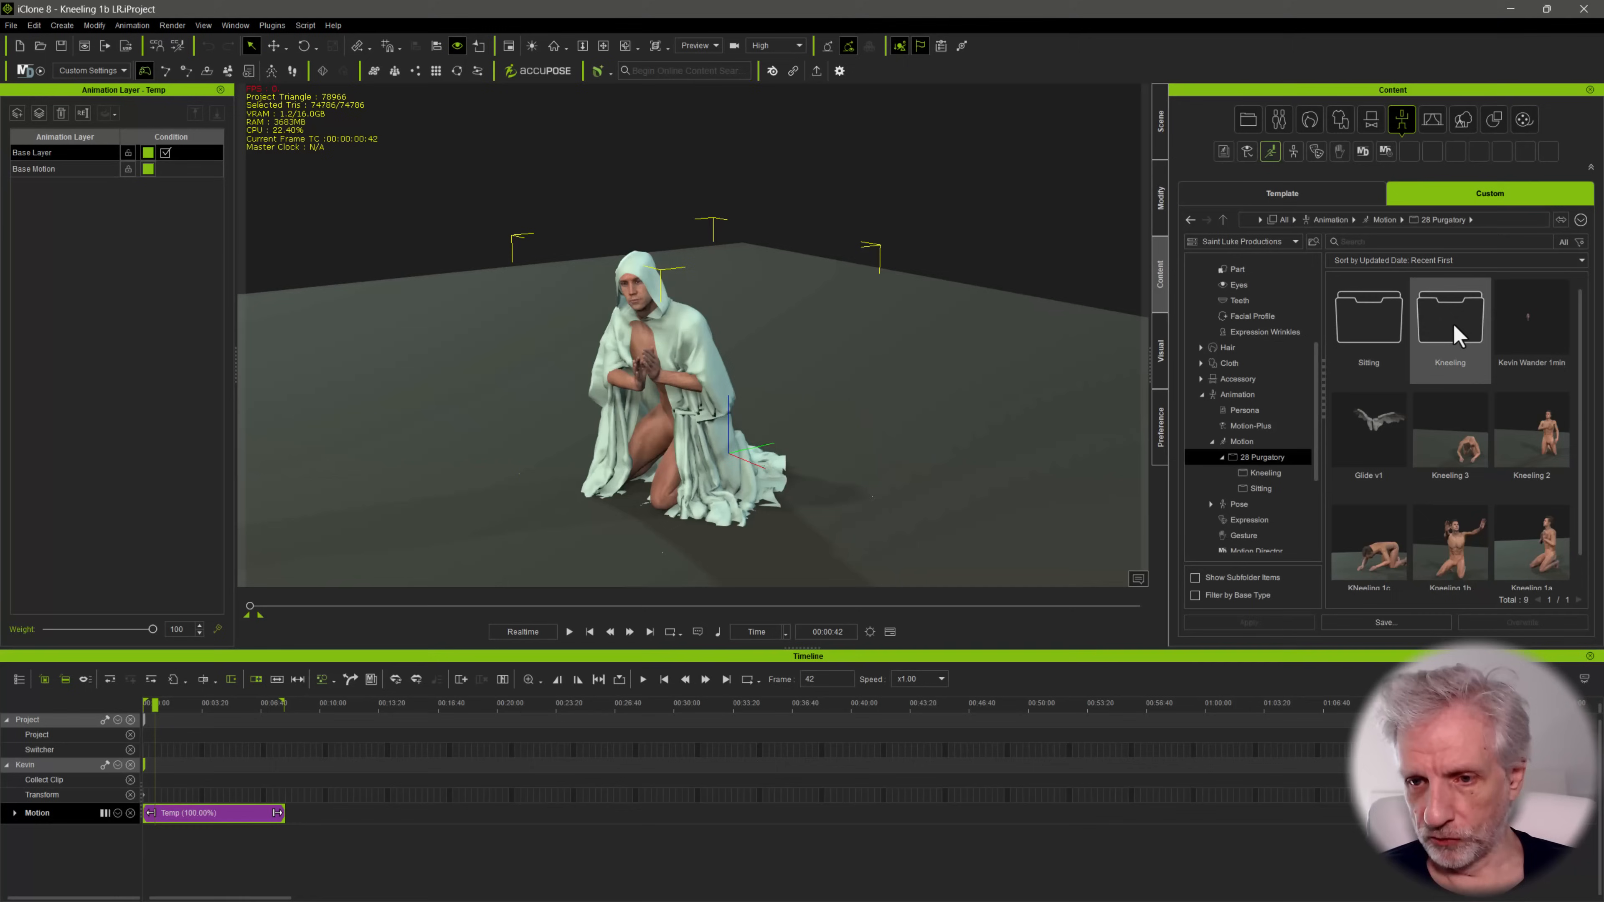
double_click(1454, 335)
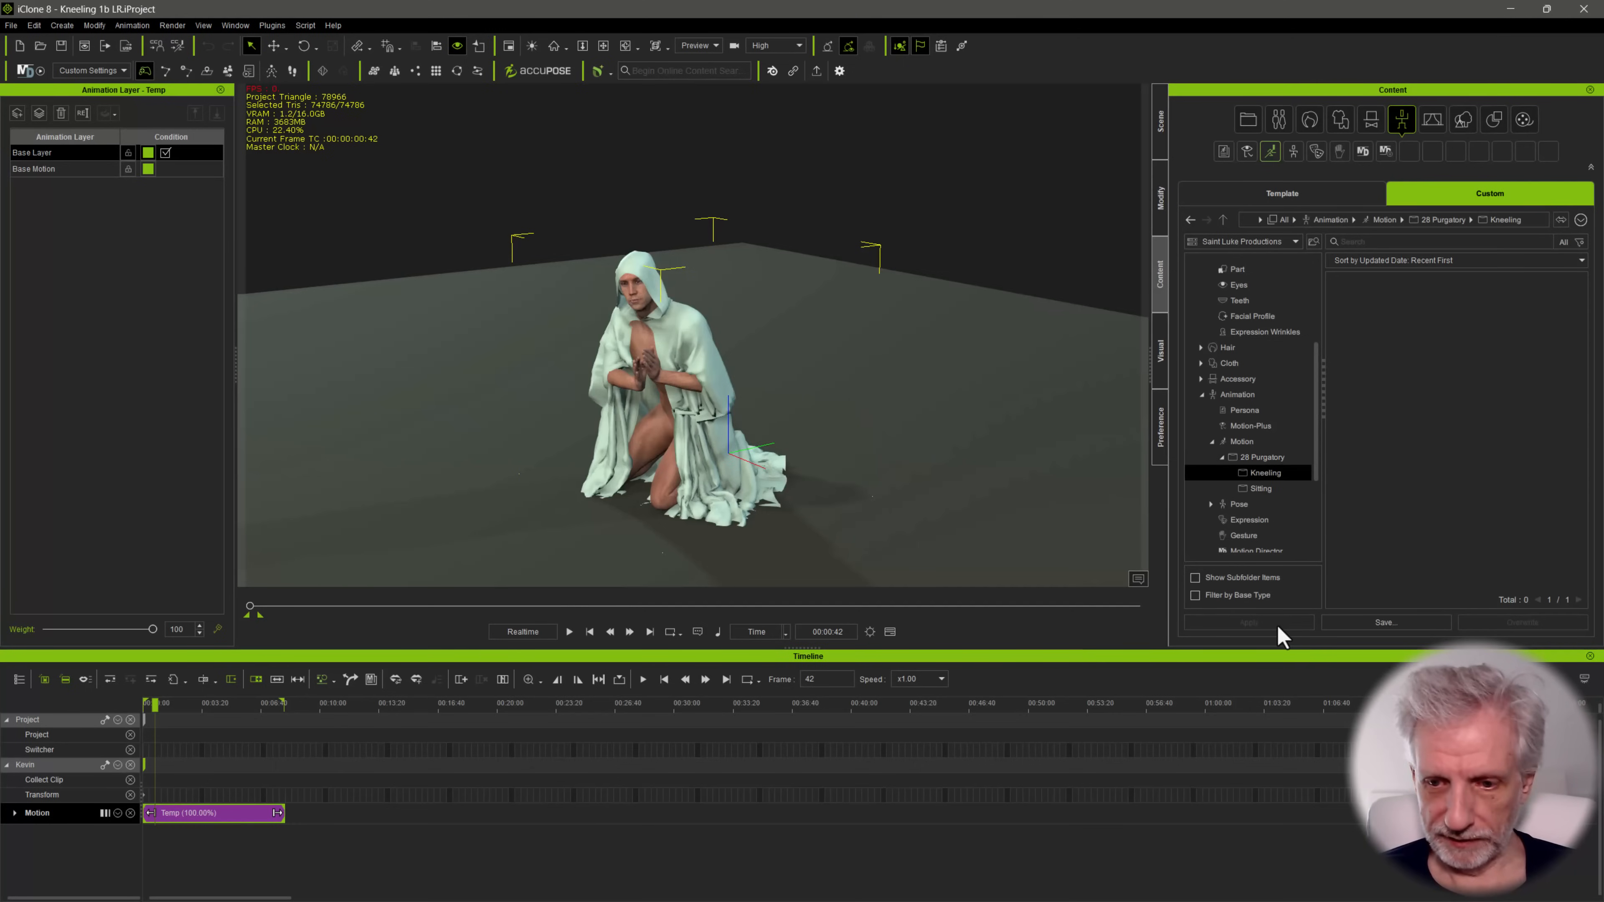
Save the cloaked character's animation as a motion named Kneeling 1b LR in the Kneeling folder
left_click(1376, 625)
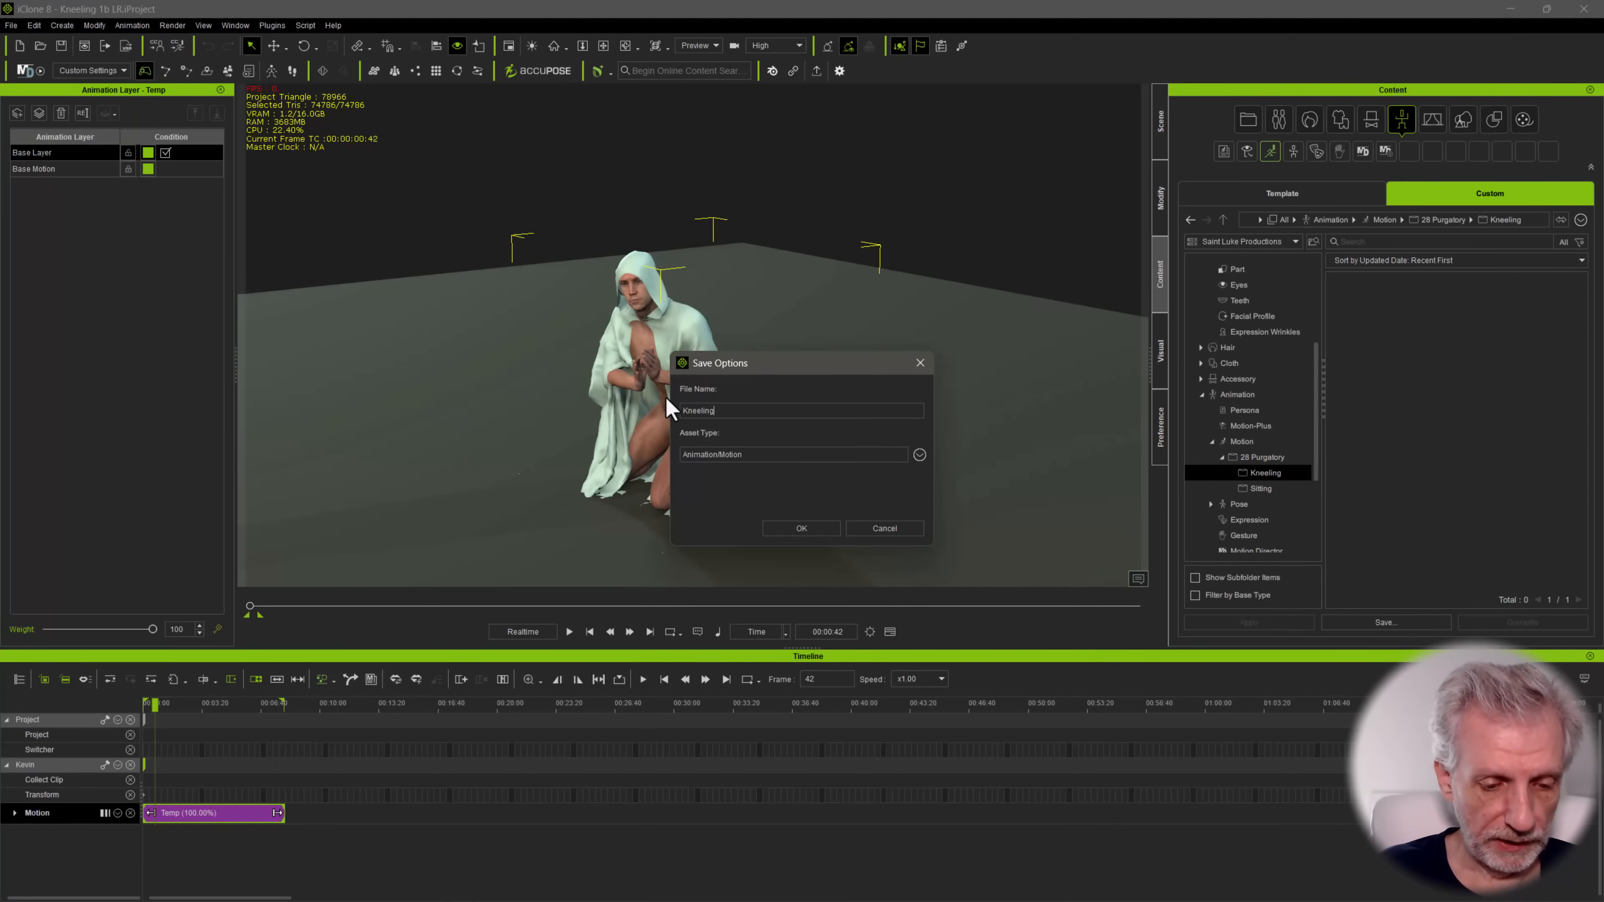
type("Kneeling")
key("Return")
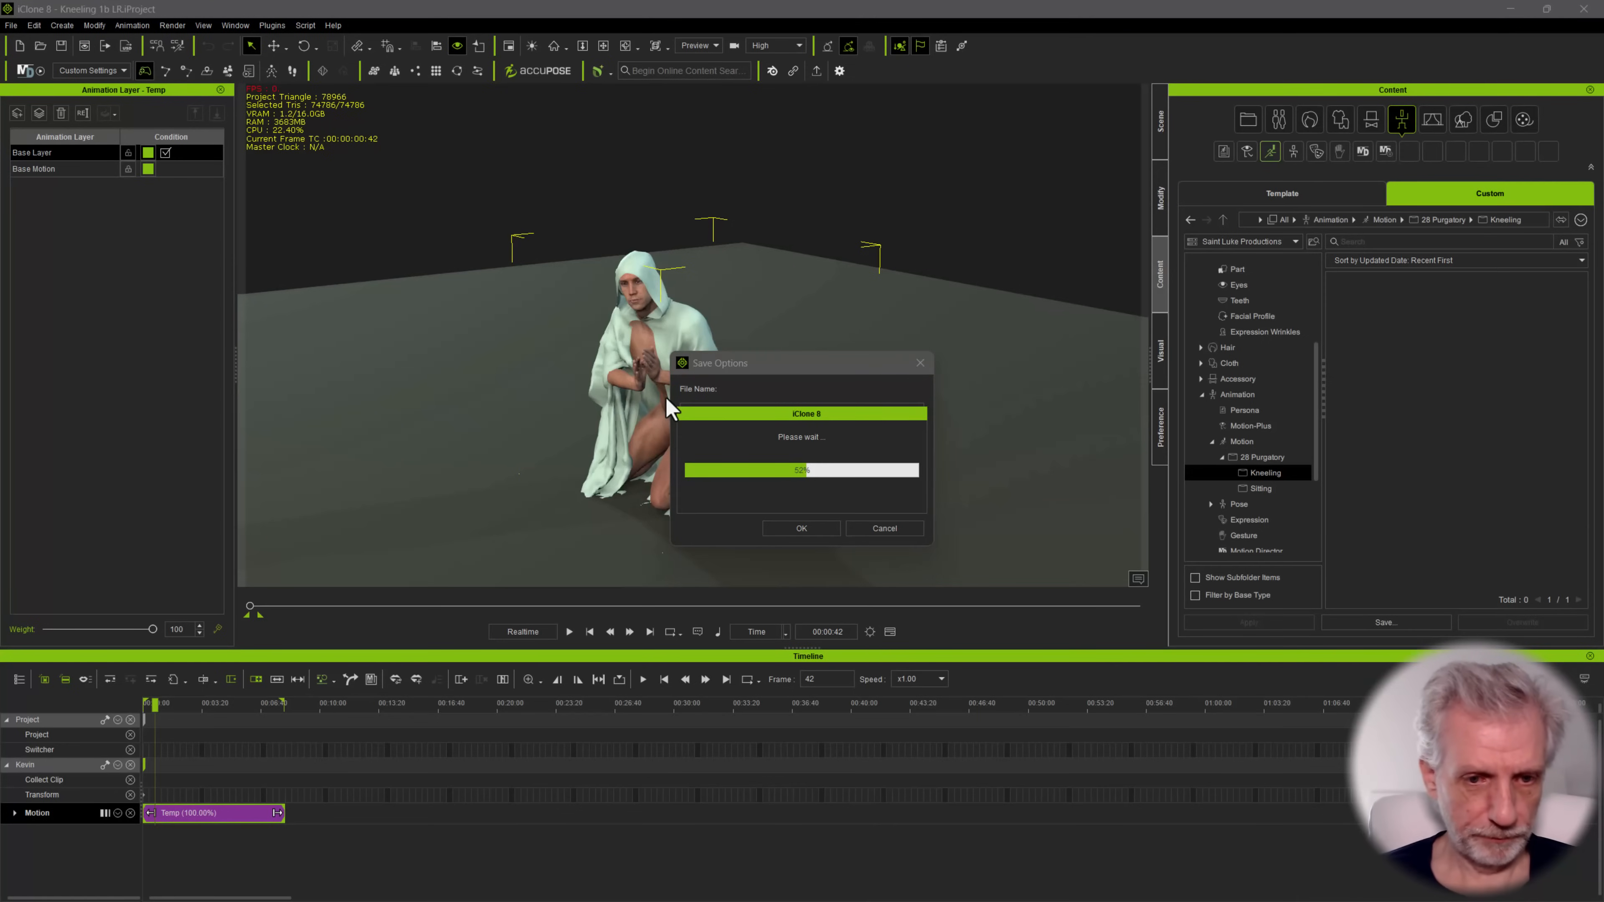
Replace the cloaked character in the scene with Kevin 7K and return the timeline to frame 0
key("Delete")
left_click(670, 459)
key("Delete")
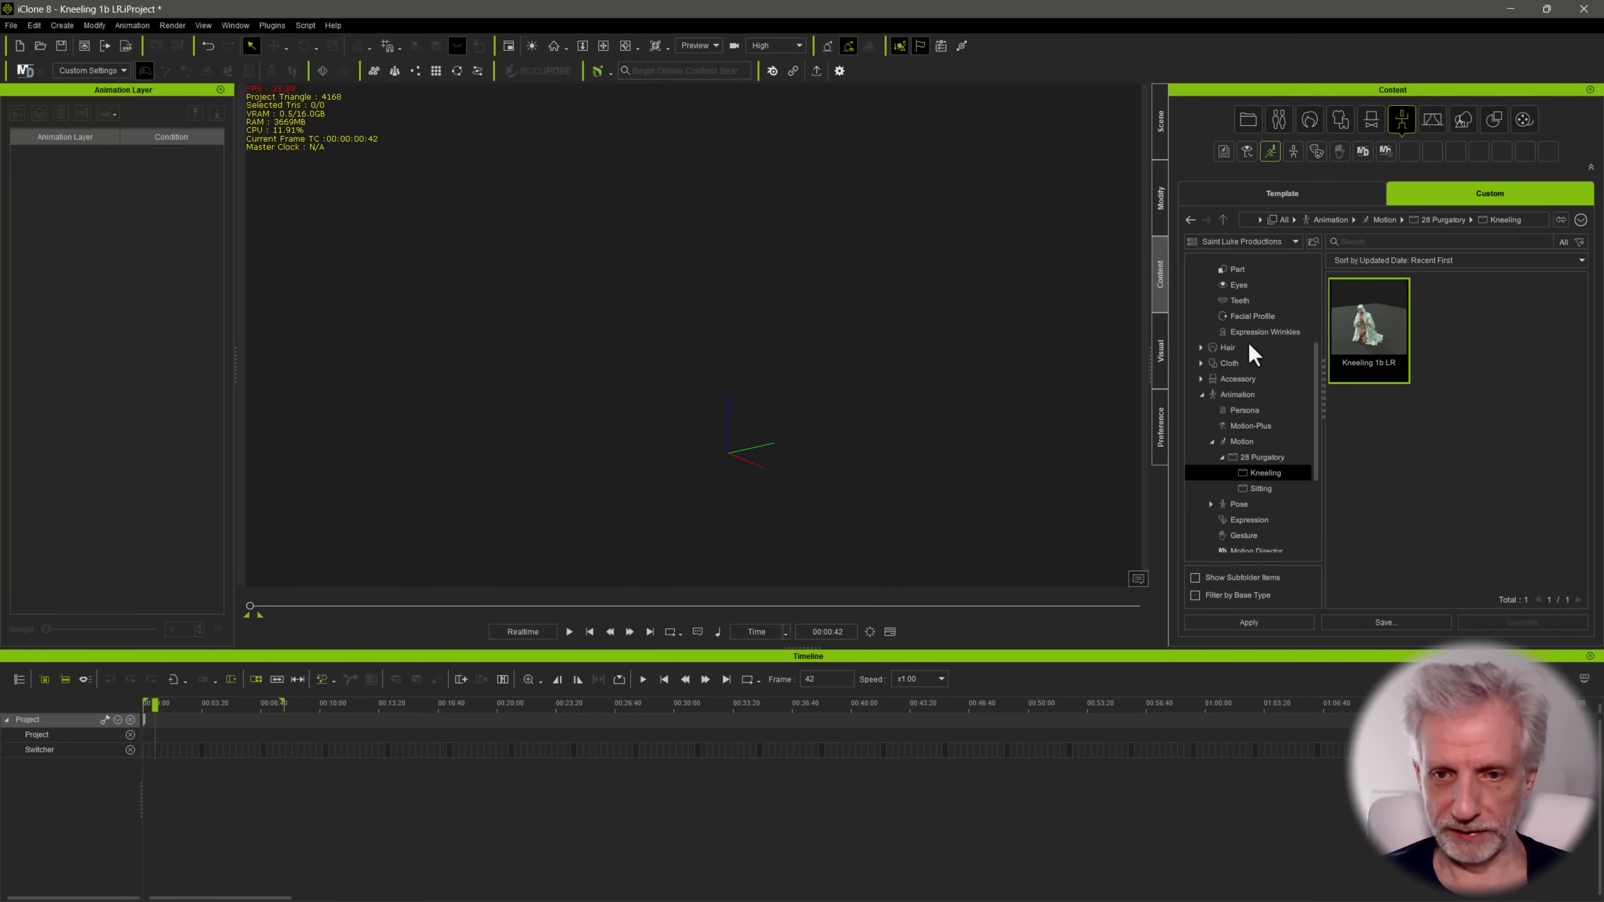
scroll(1273, 429, "up", 2)
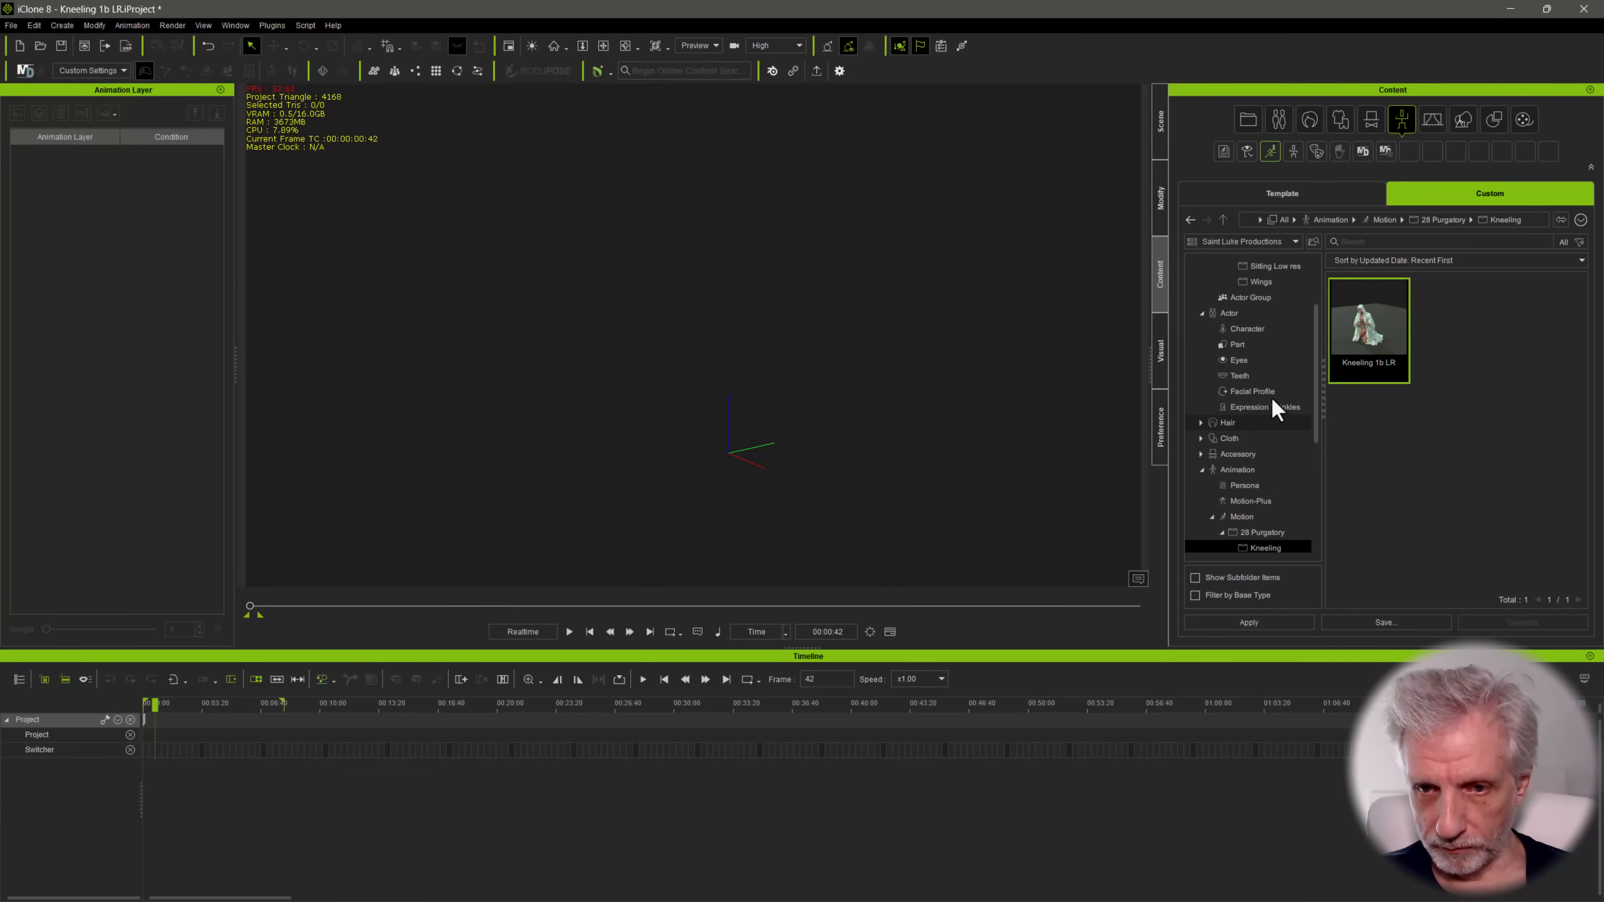
left_click(1269, 329)
double_click(1358, 303)
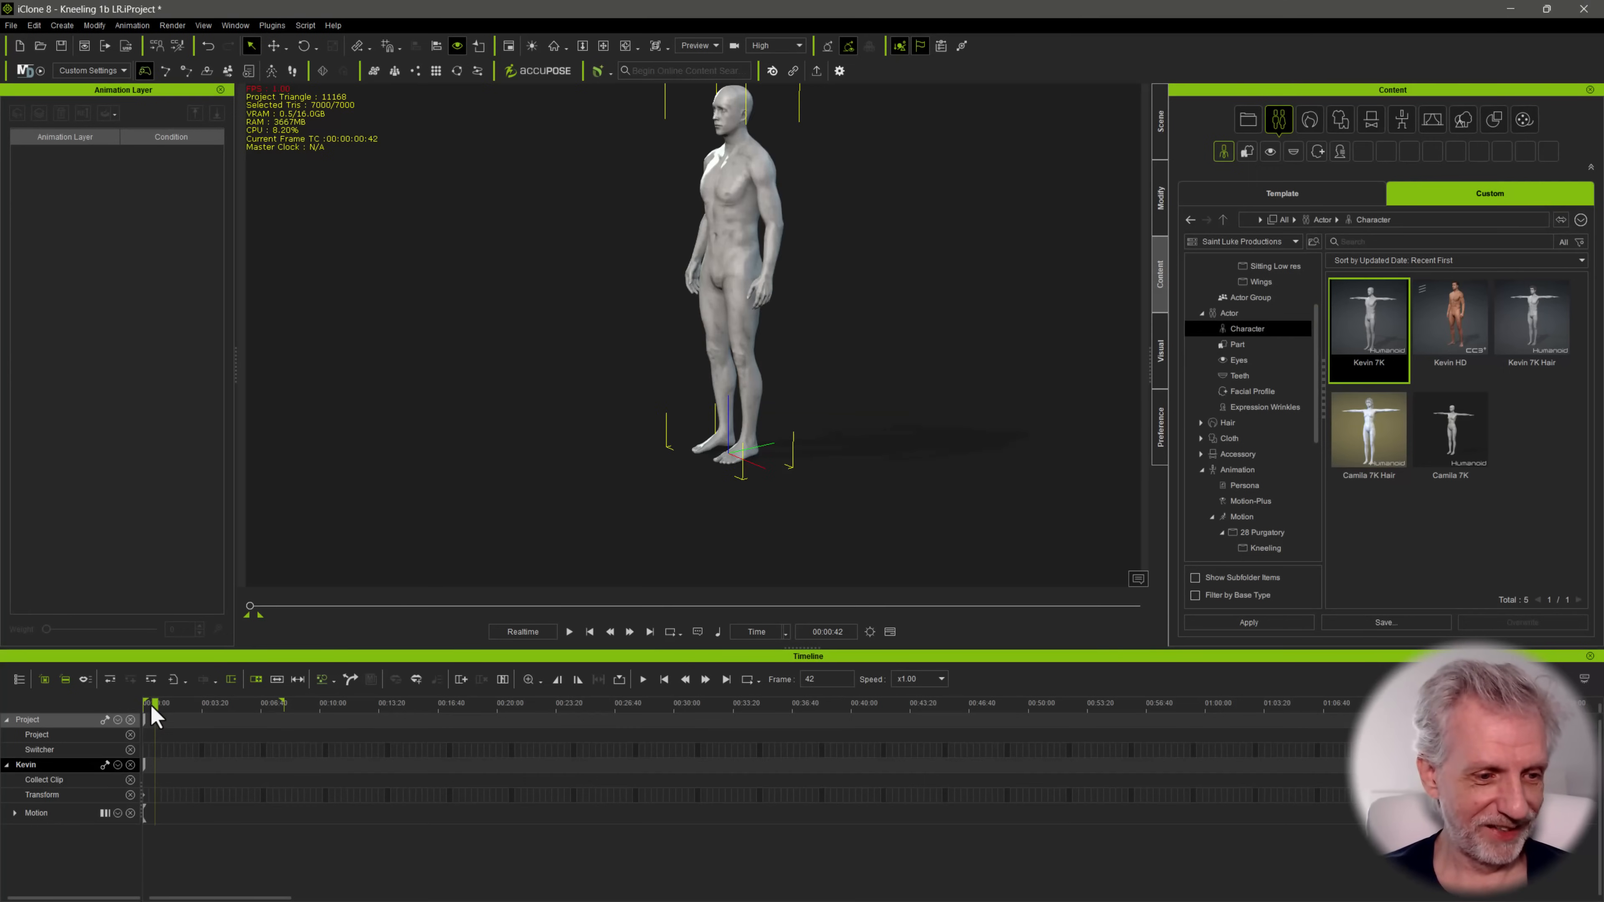
left_click_drag(127, 705, 127, 705)
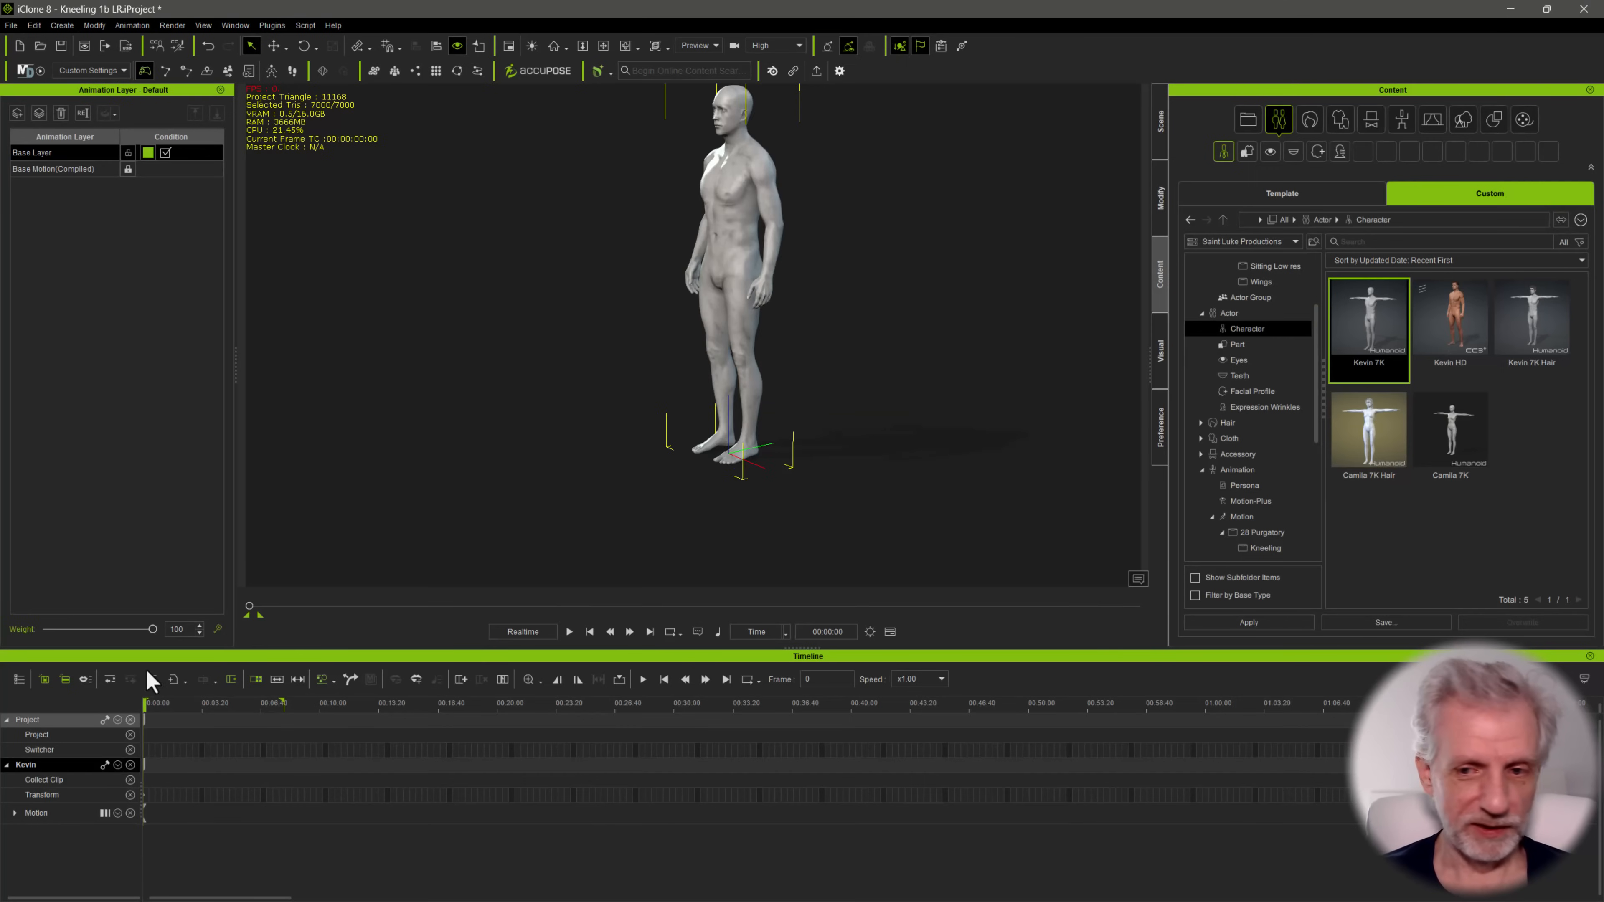
Apply the Kneeling 1b LR motion from the Kneeling folder to Kevin and scrub through it
scroll(1282, 501, "down", 2)
left_click(1284, 485)
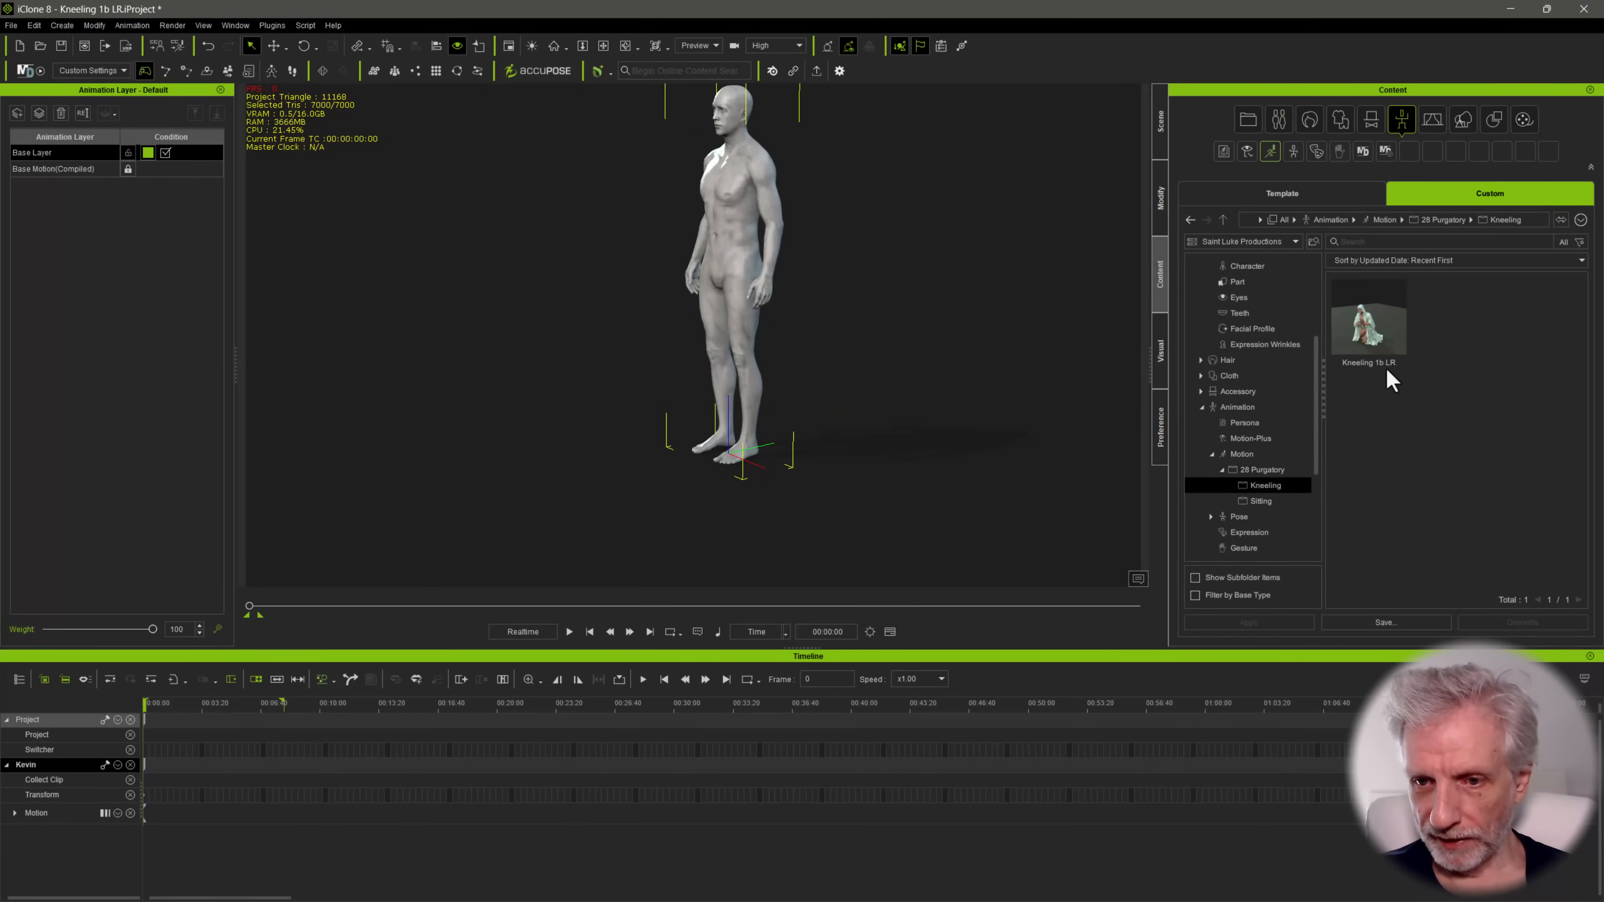
left_click_drag(1390, 376, 747, 265)
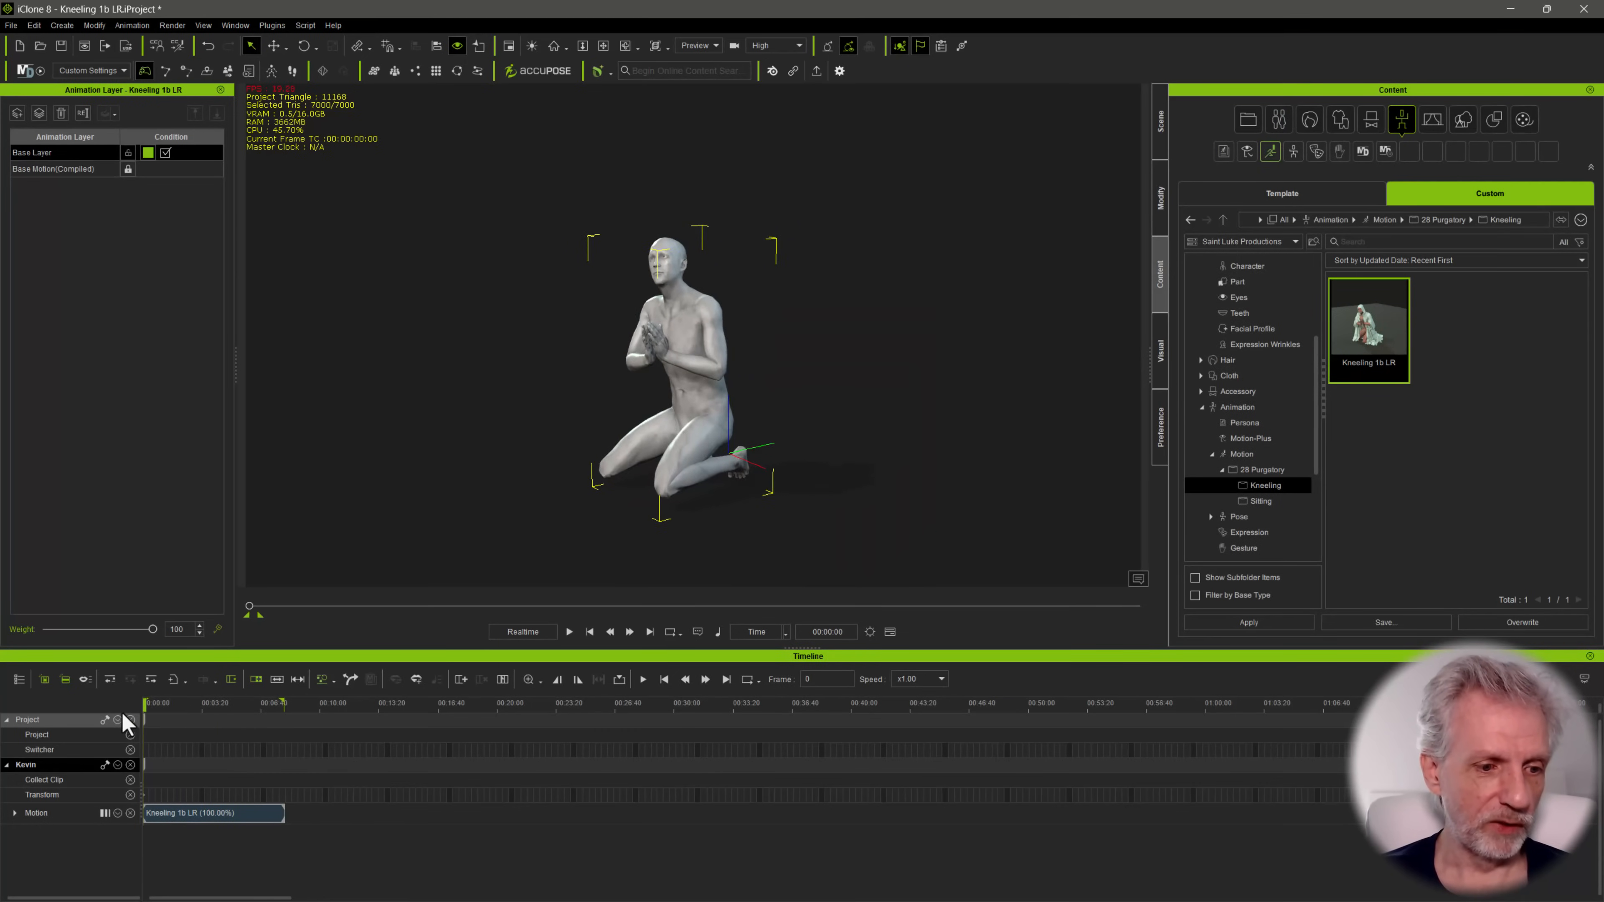
left_click_drag(277, 704, 136, 717)
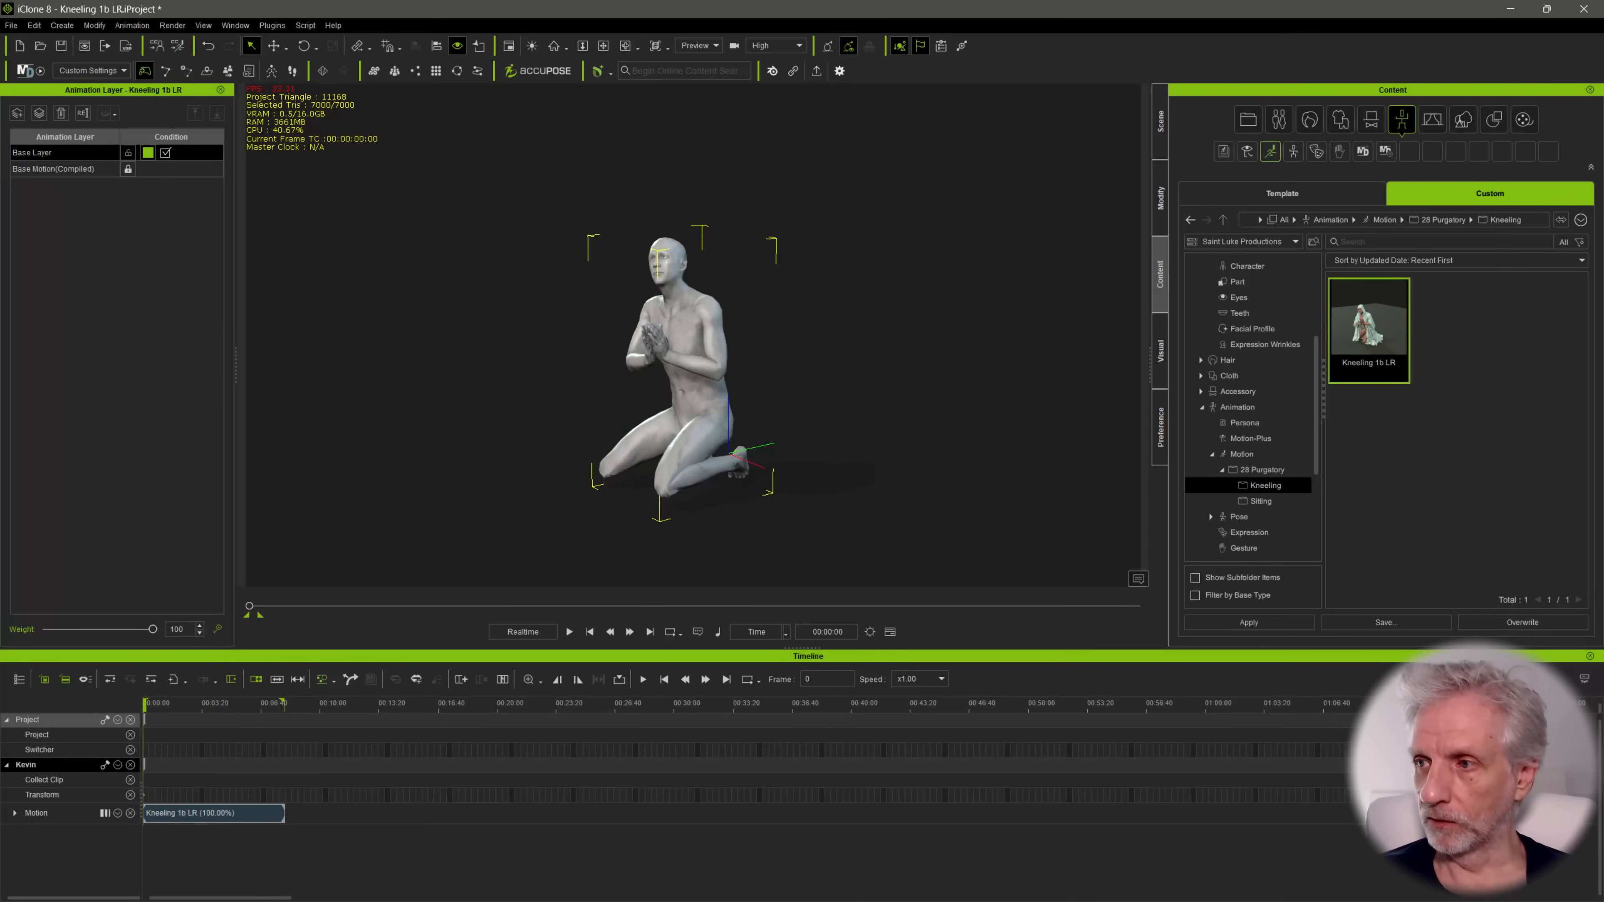
Transfer Kevin to Unreal through Live Link with motion included for the range 0 to 480 at 60 fps
left_click_drag(1046, 207, 271, 140)
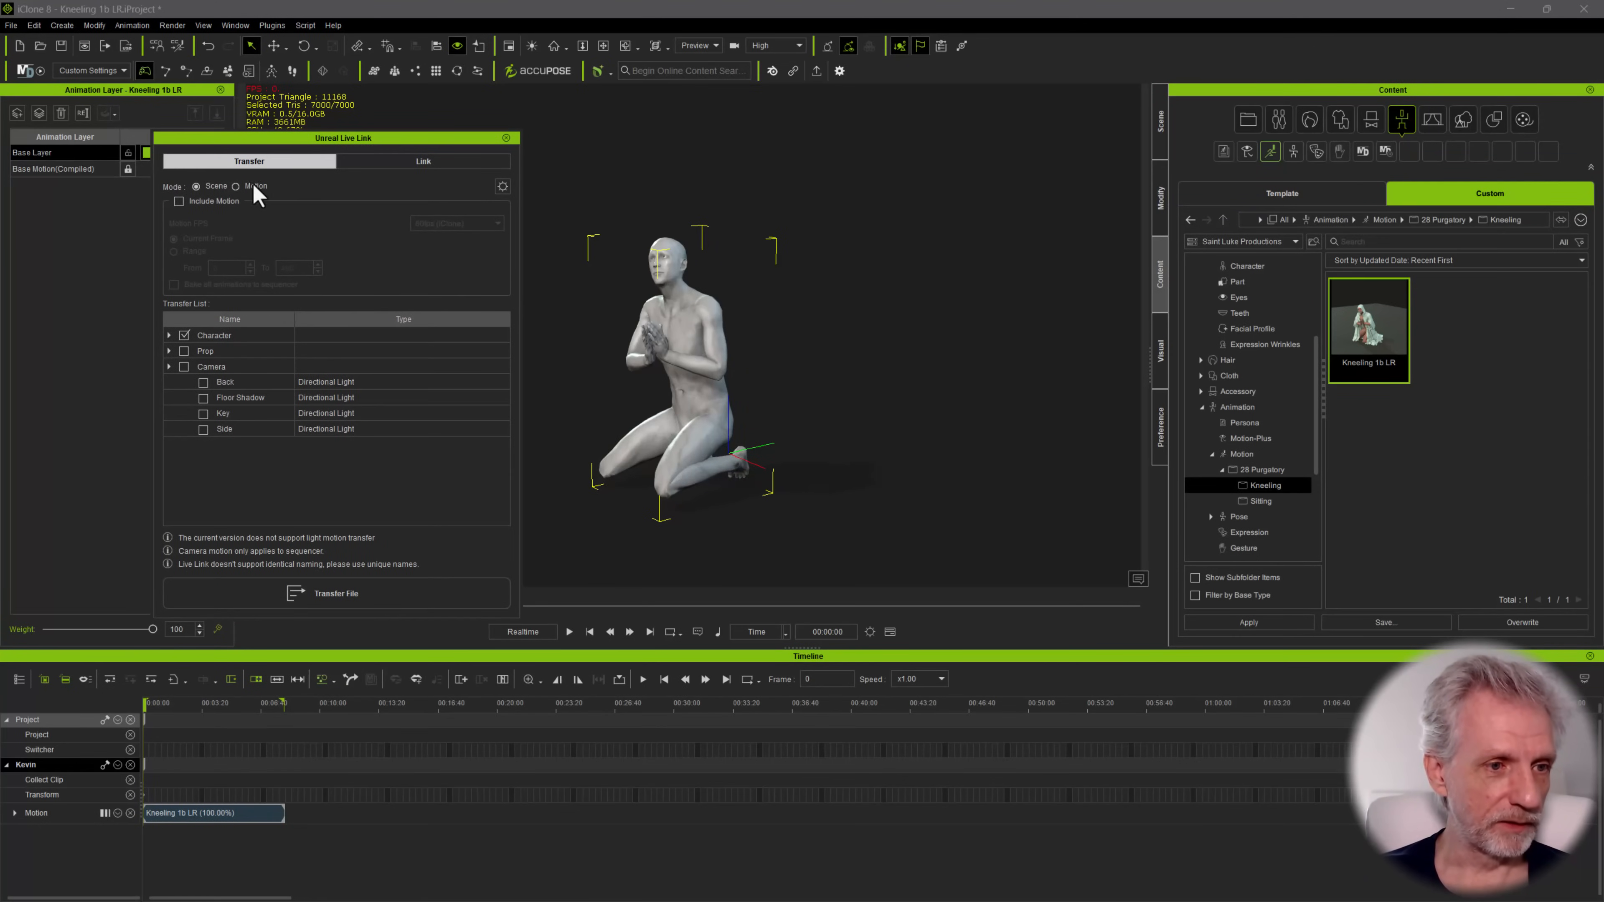
left_click(179, 202)
left_click(174, 252)
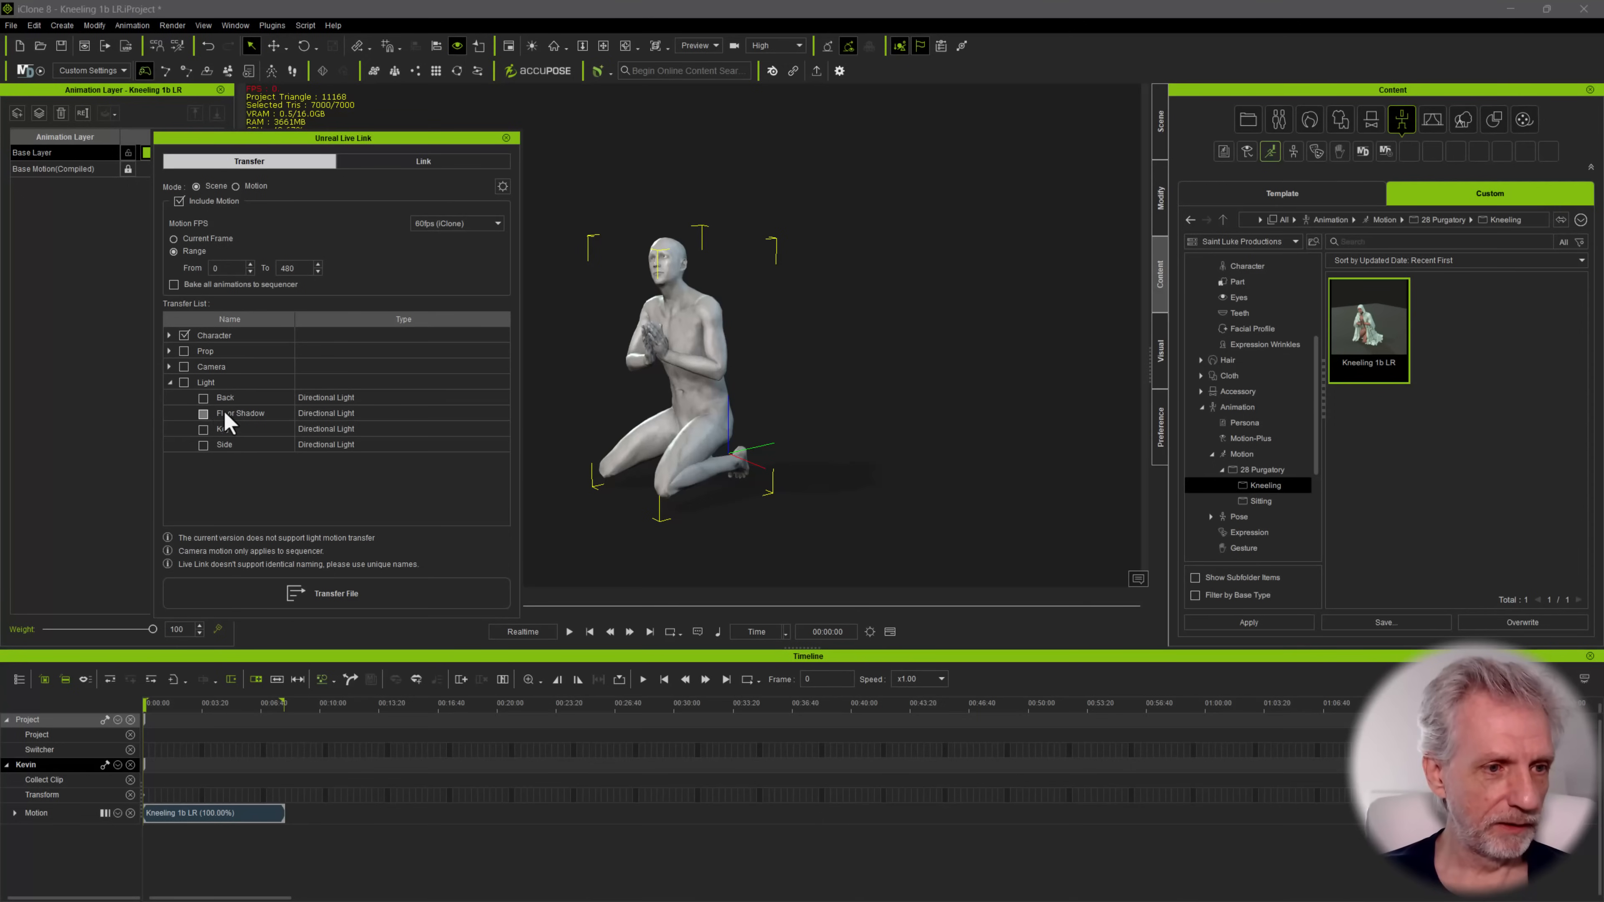
left_click(352, 599)
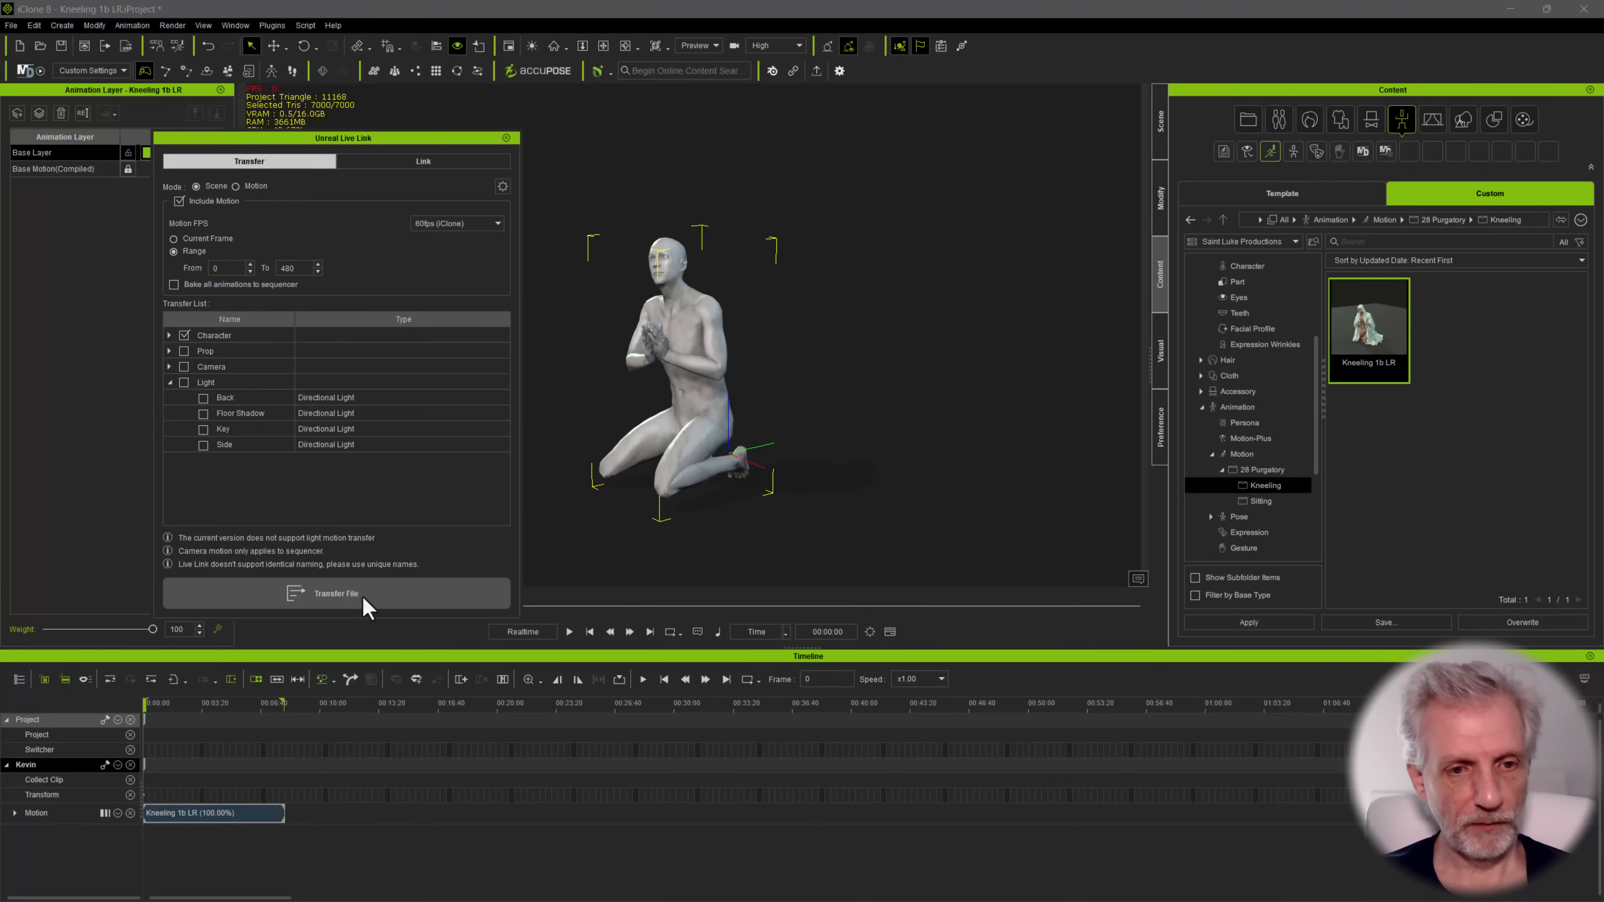
Minimize Character Creator and switch to the BP_Kneeling_1b_LR Blueprint in Unreal Editor
key("alt+Tab")
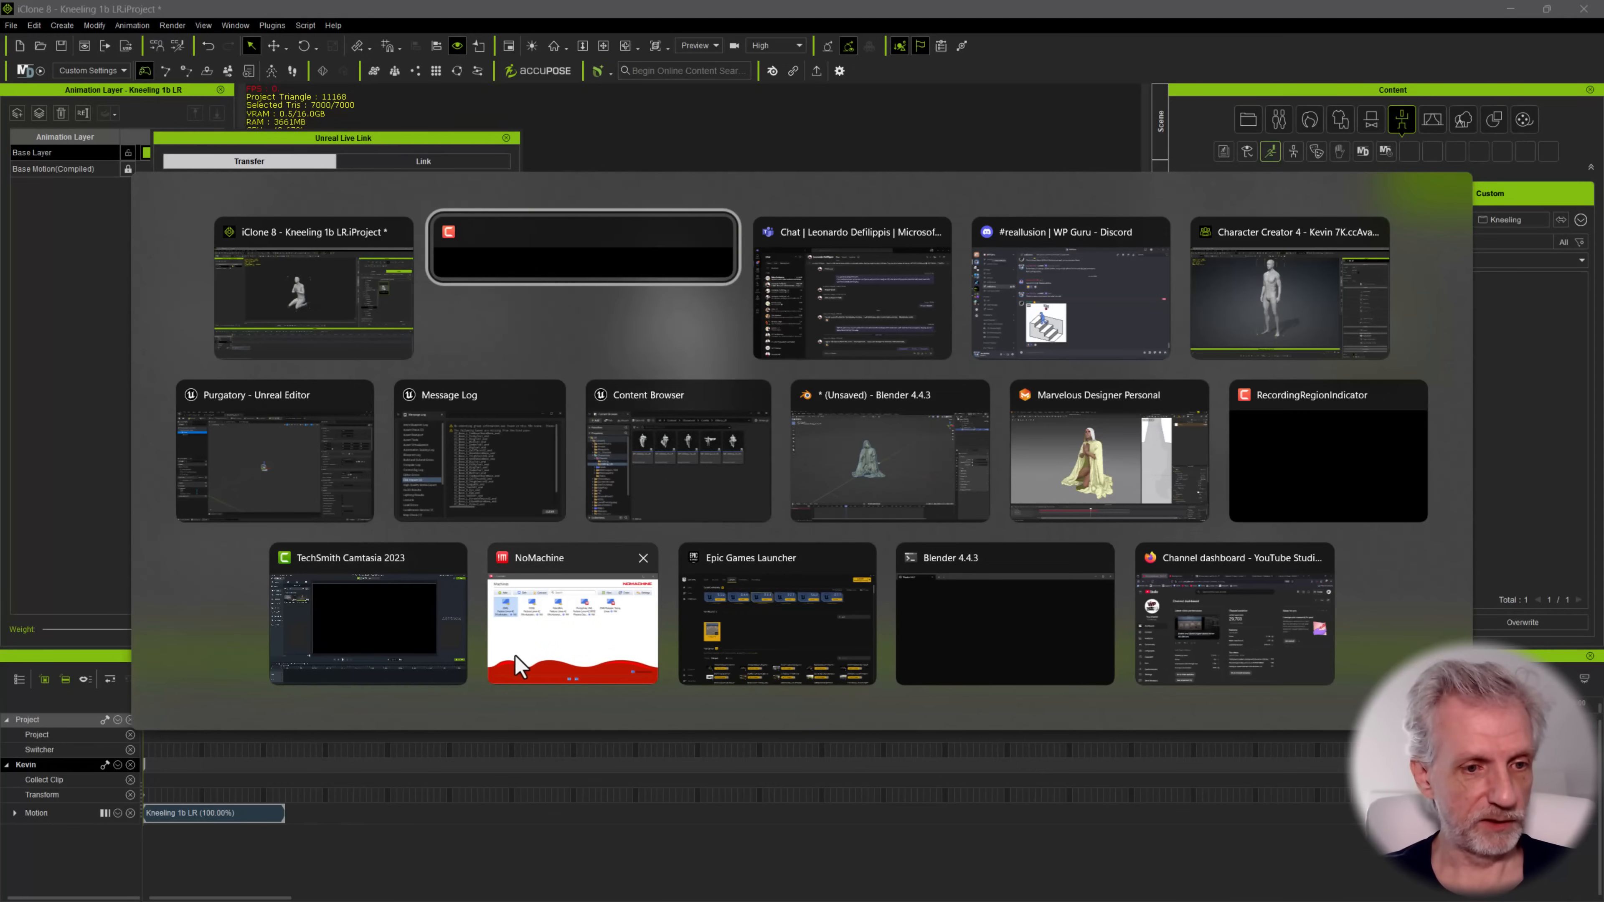
left_click(318, 499)
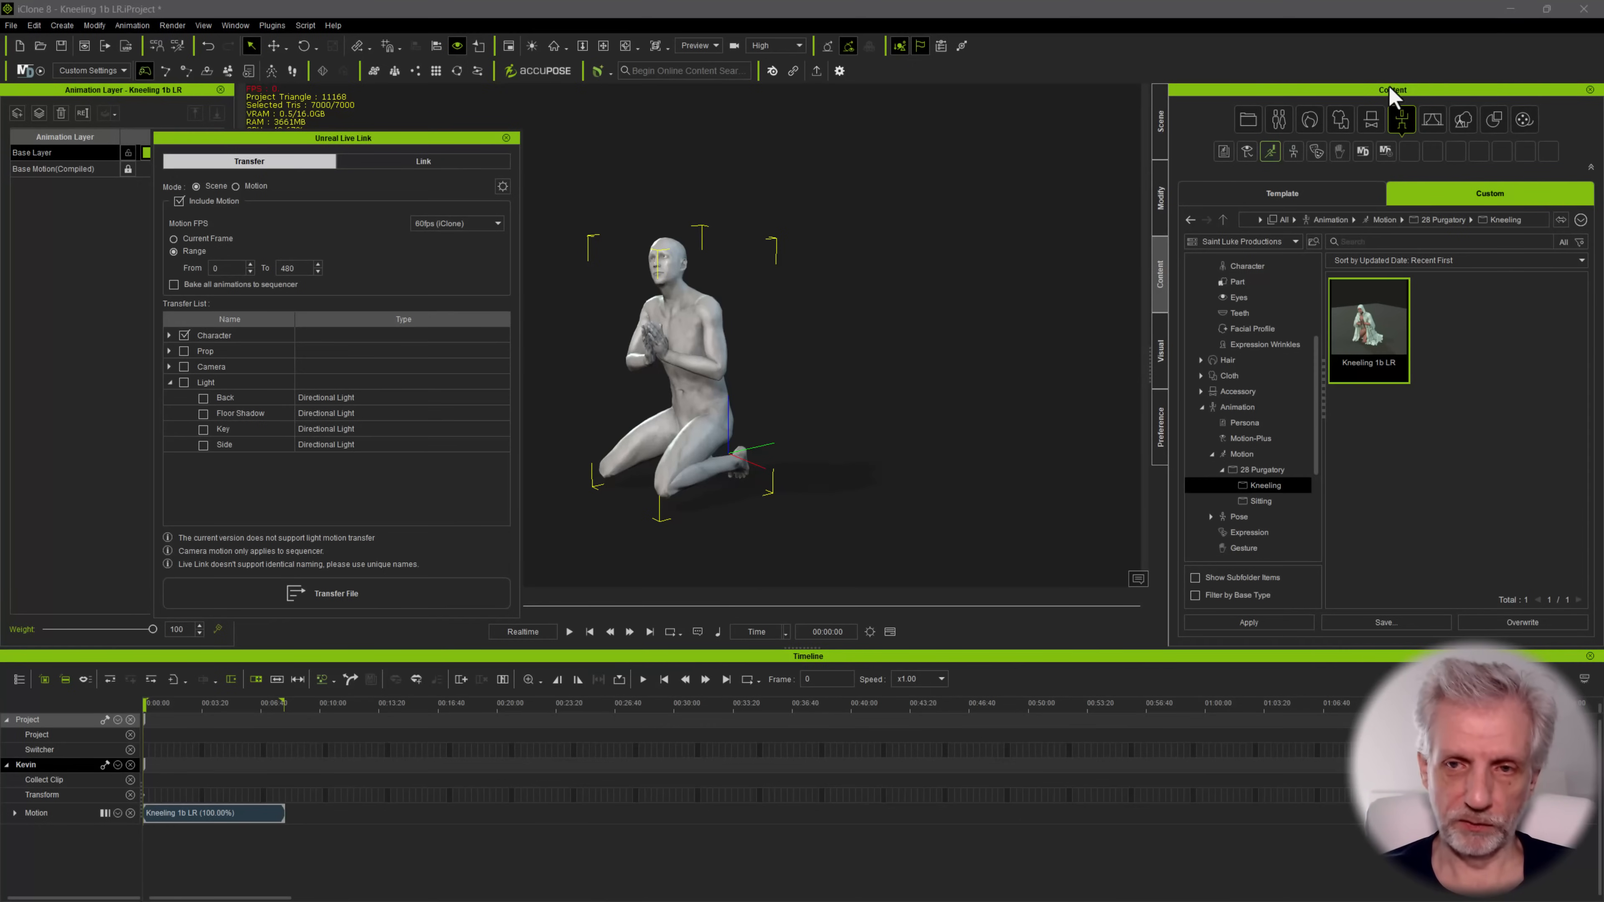
key("alt+Tab")
left_click(472, 445)
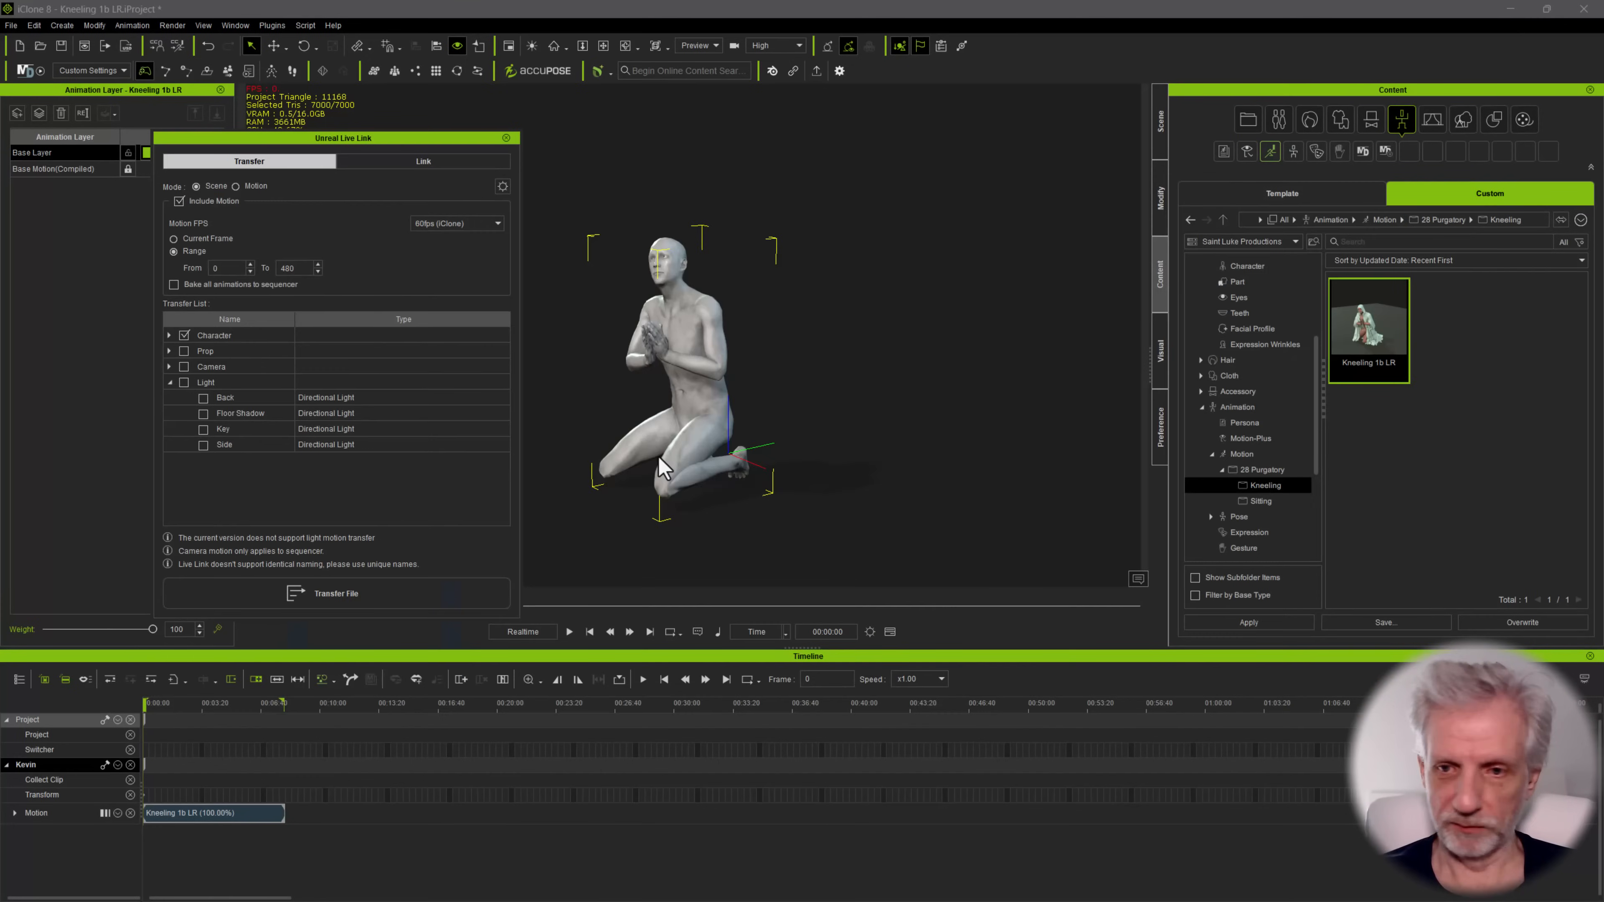
key("alt+Tab")
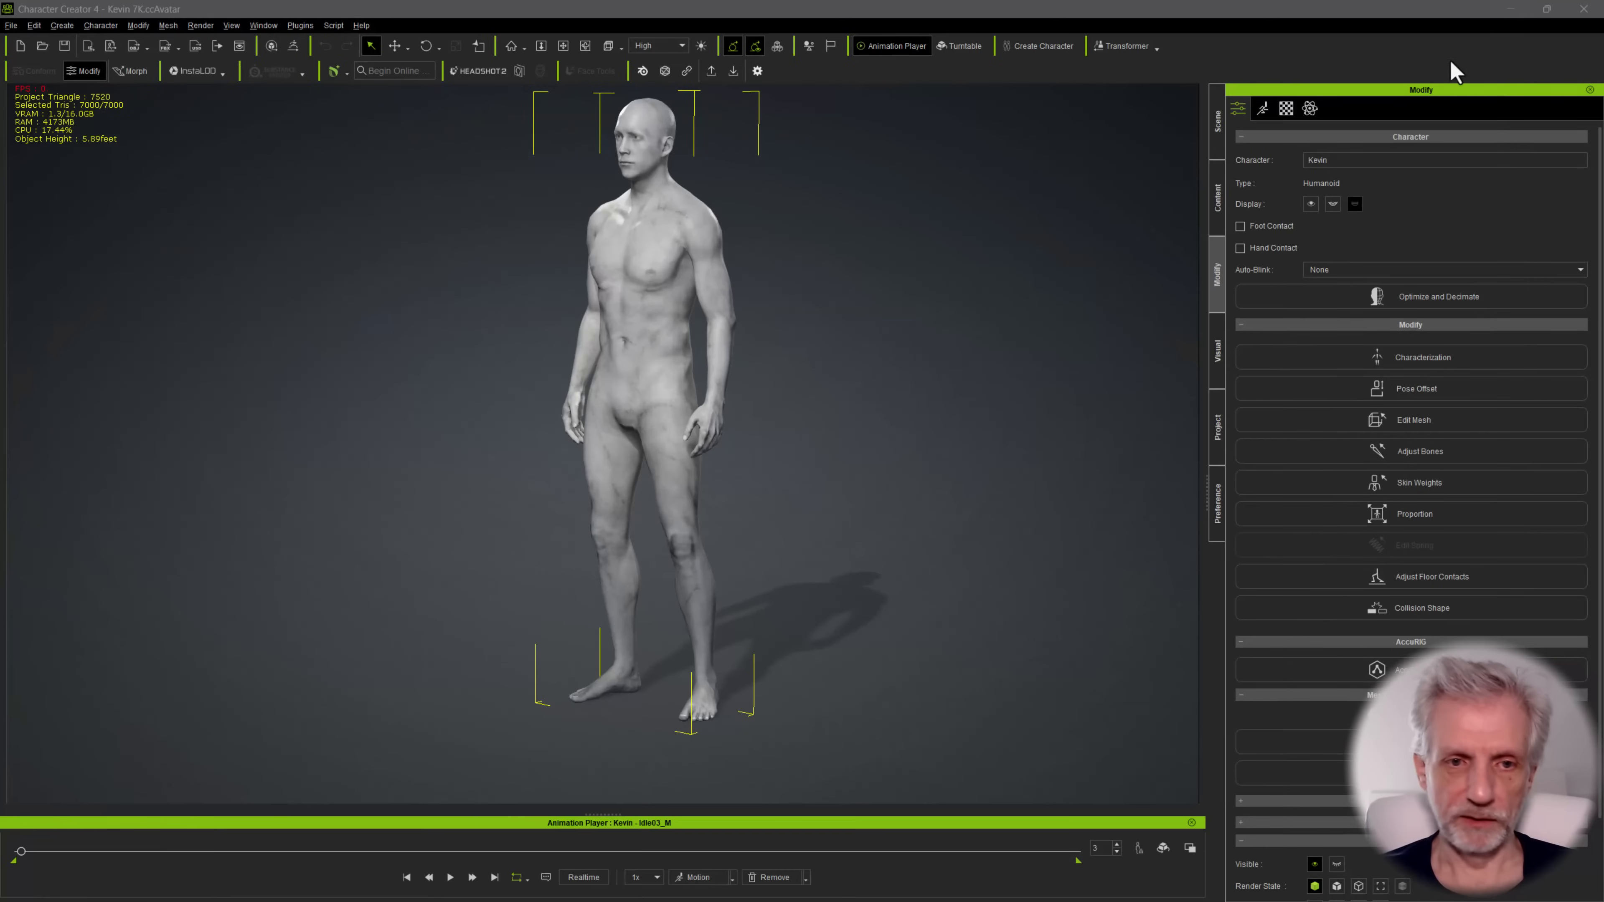
left_click(1510, 10)
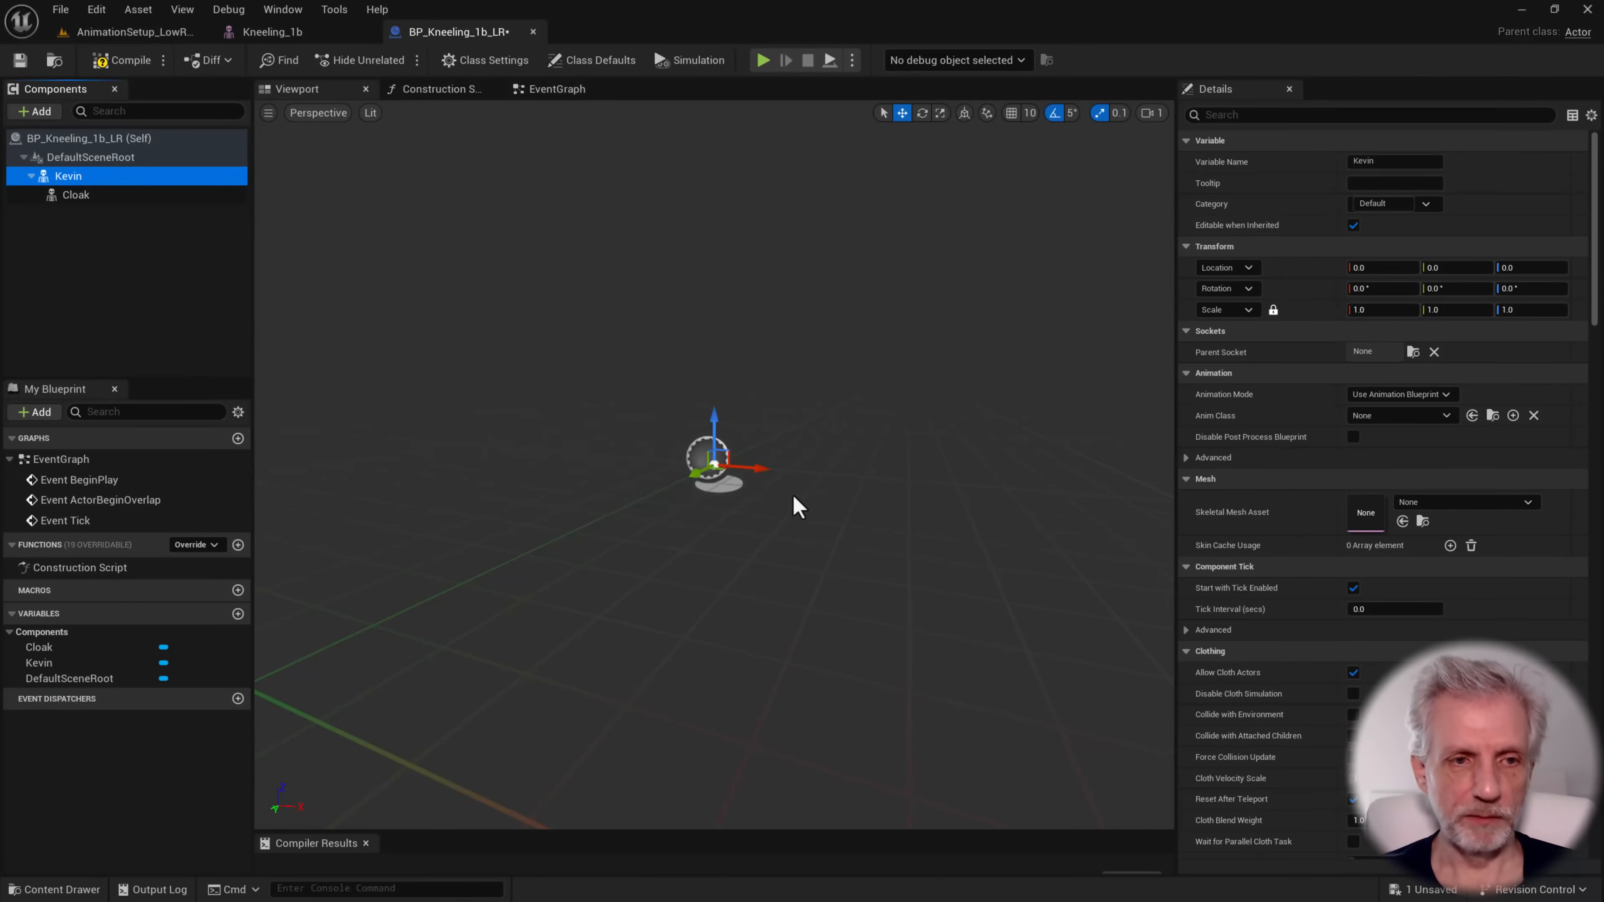
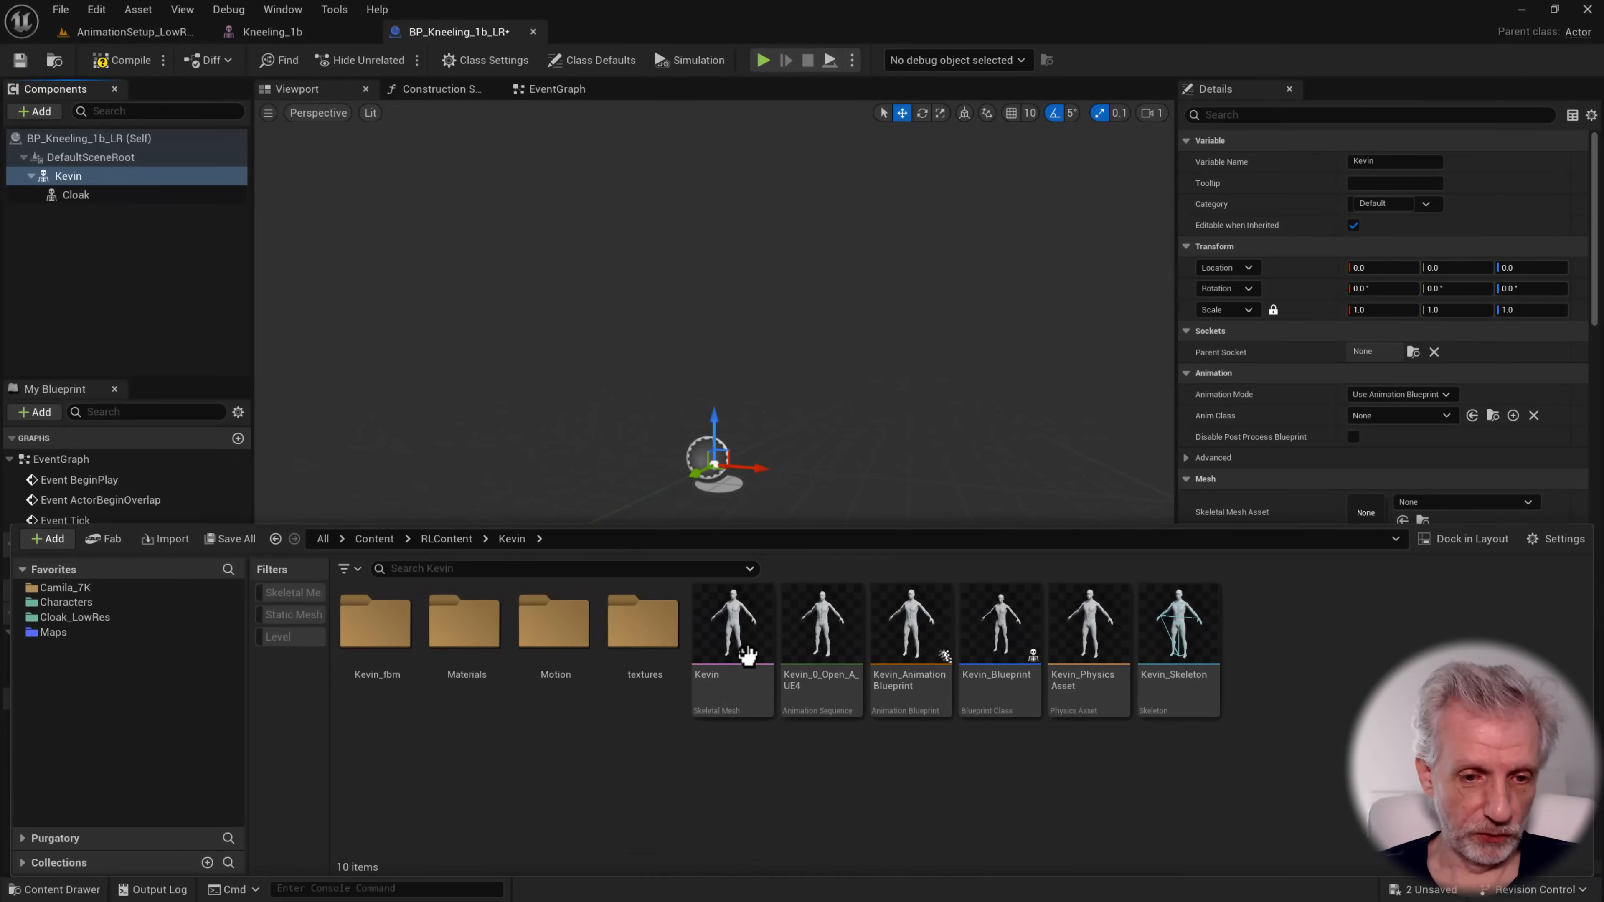
Save all assets and rename the Kevin skeletal mesh as Kevin_7K
left_click(752, 647)
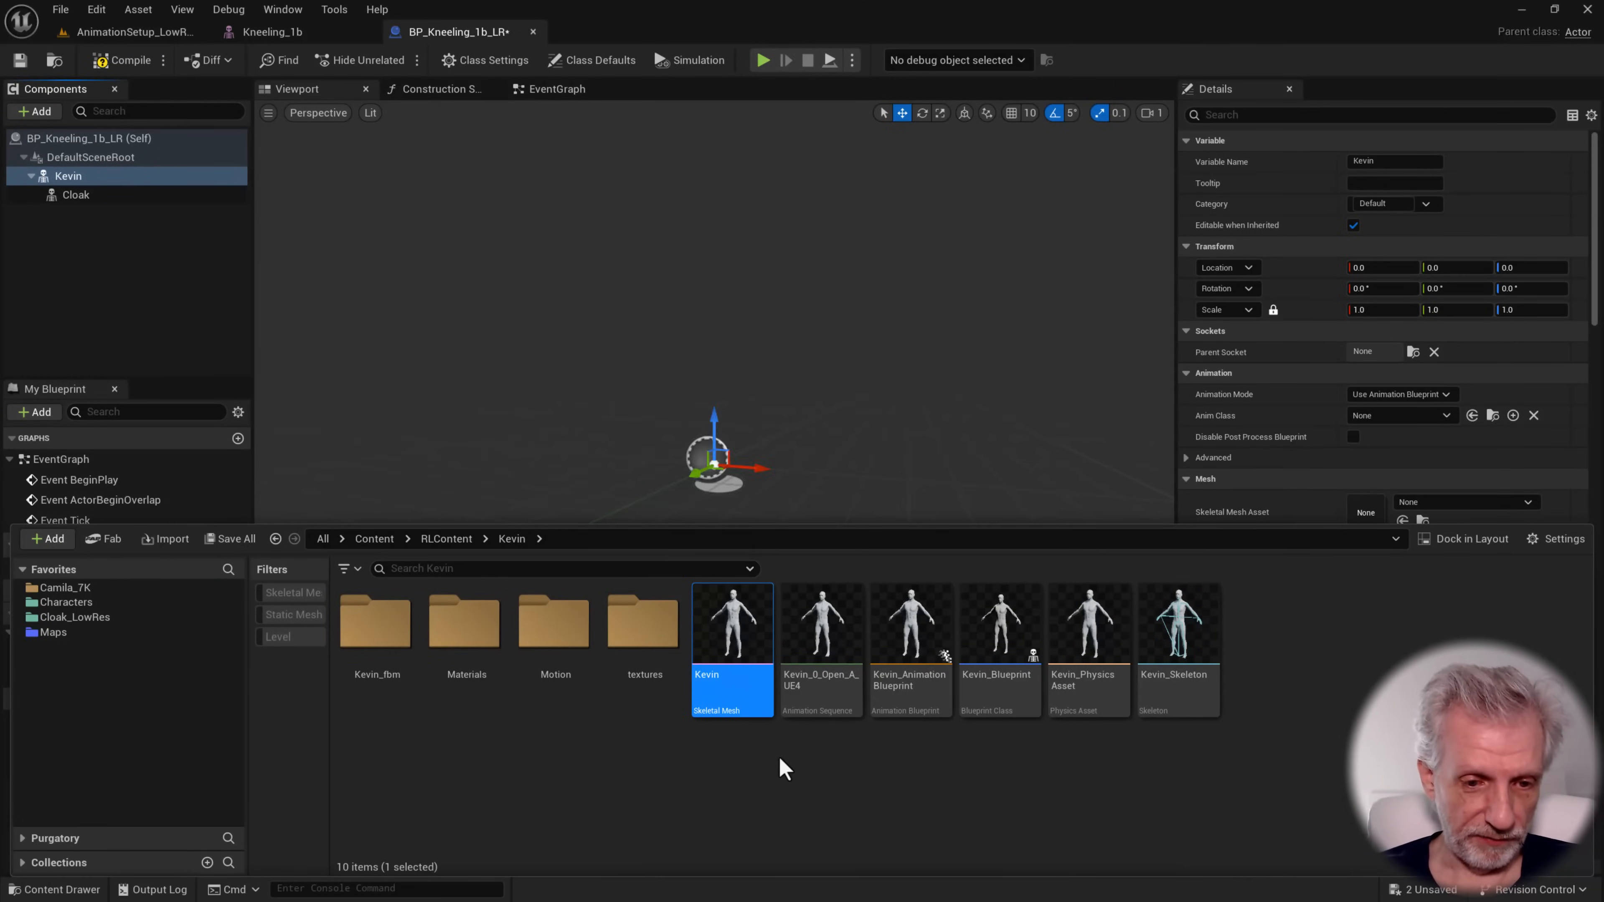
key("ctrl+shift+s")
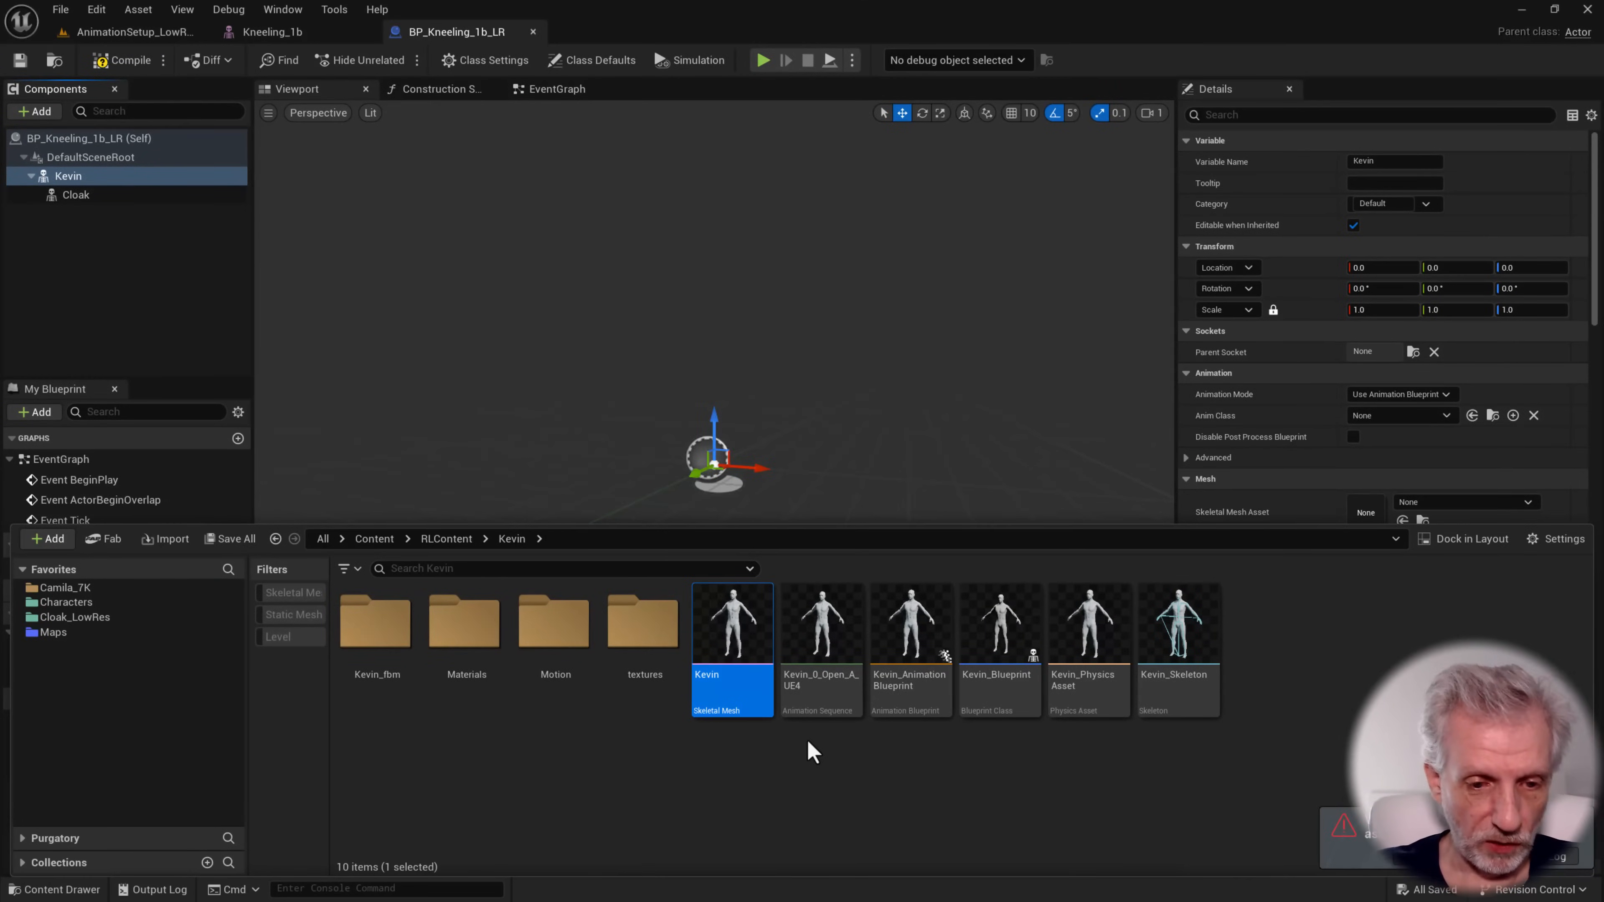
key("F2")
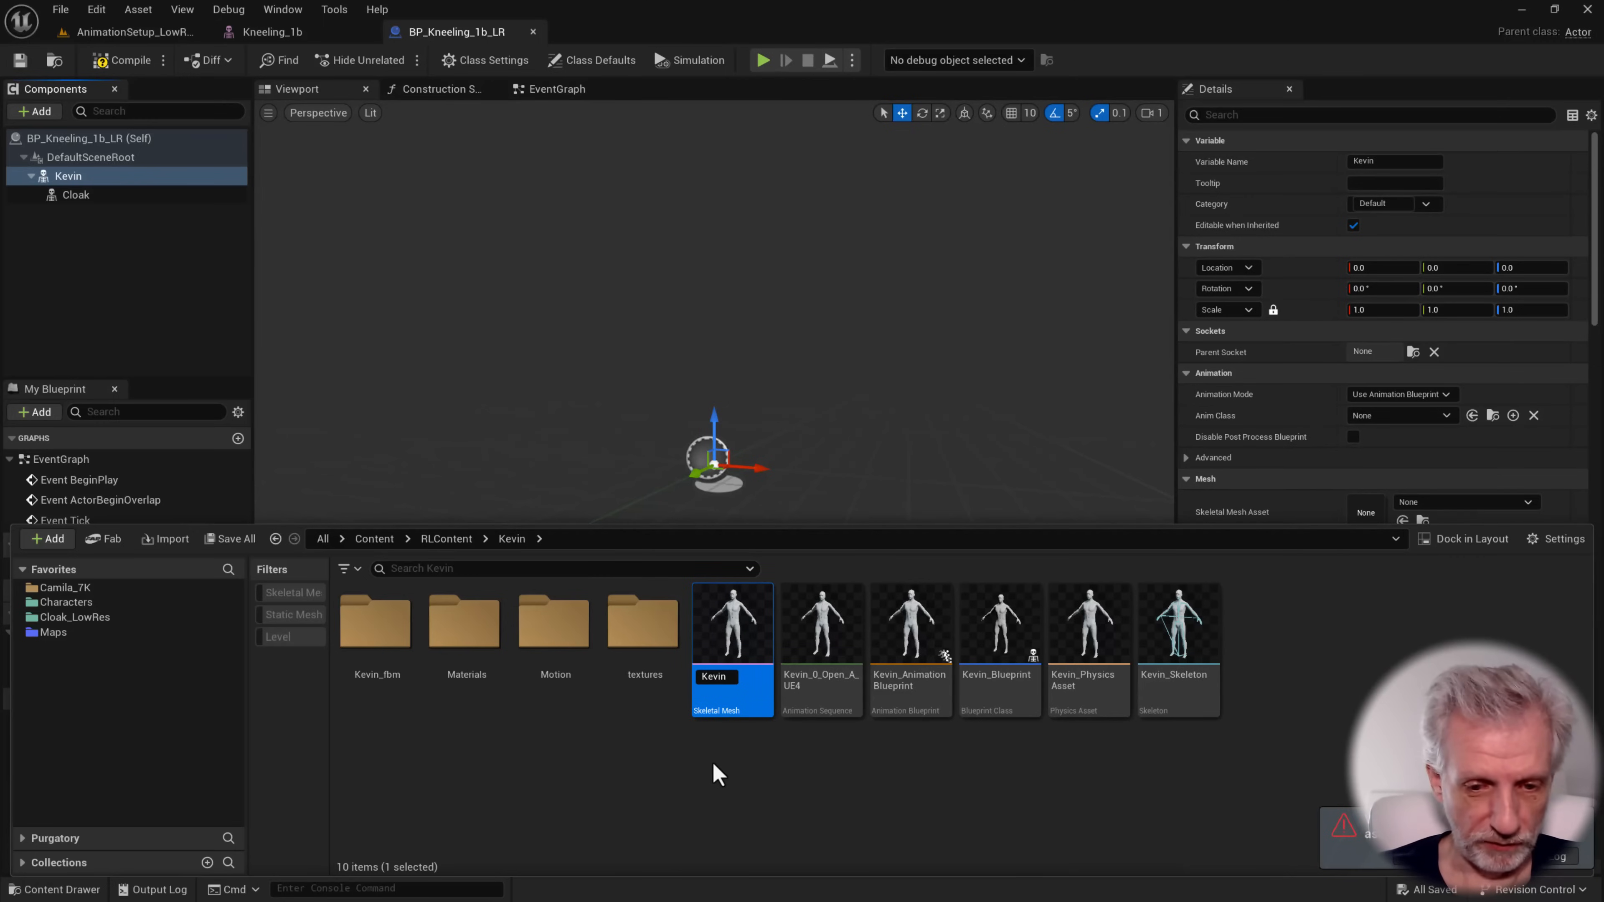
key("Escape")
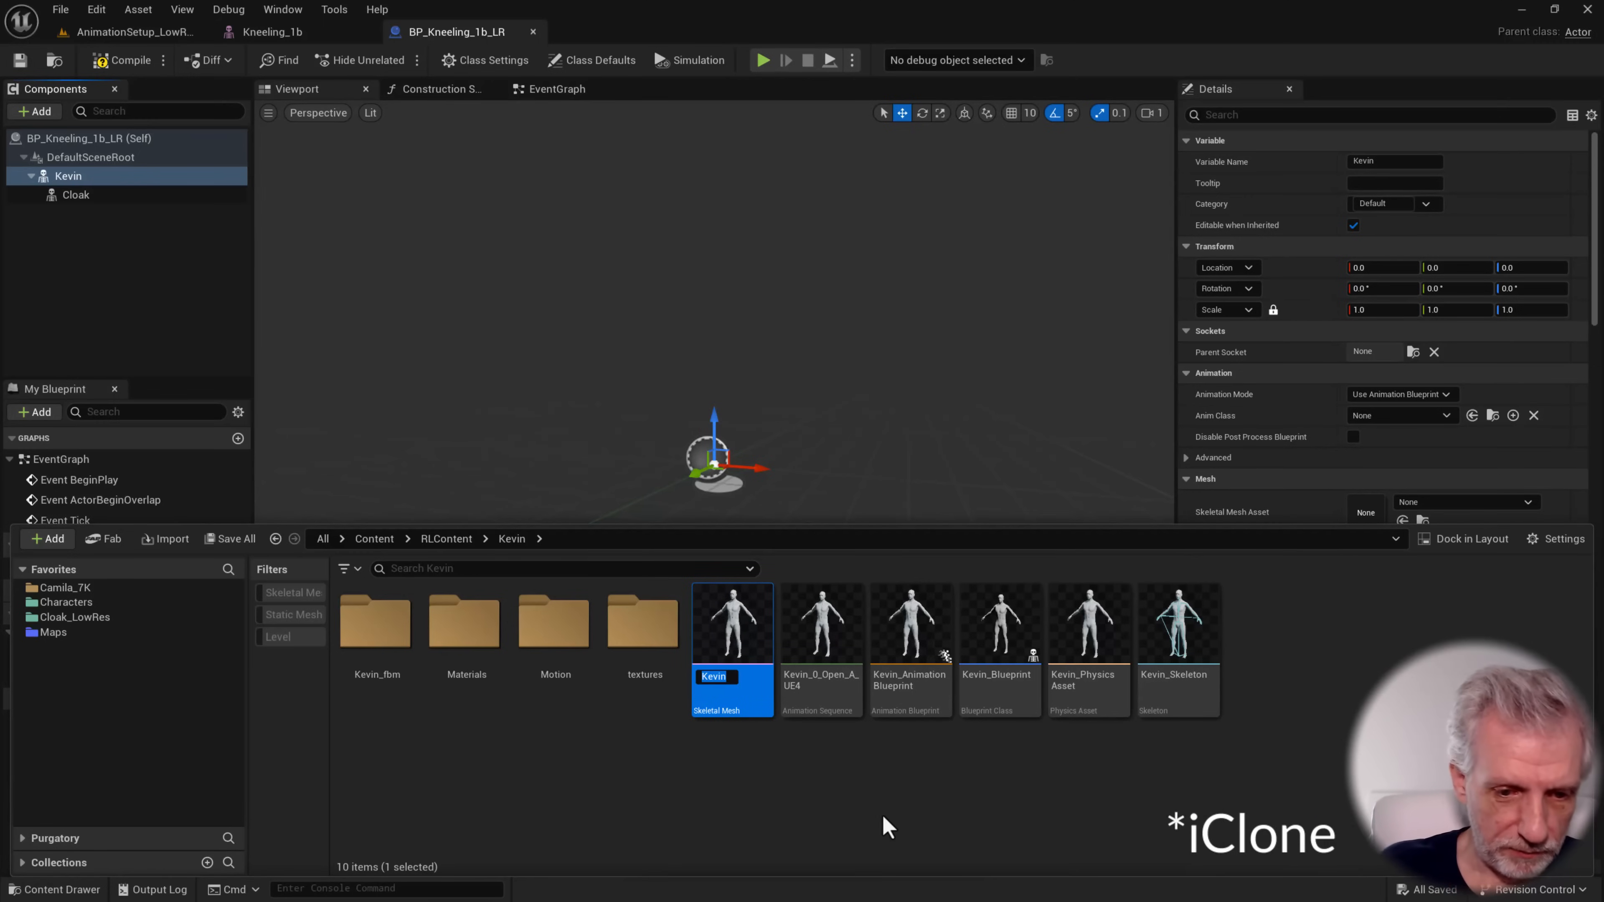
type("7K")
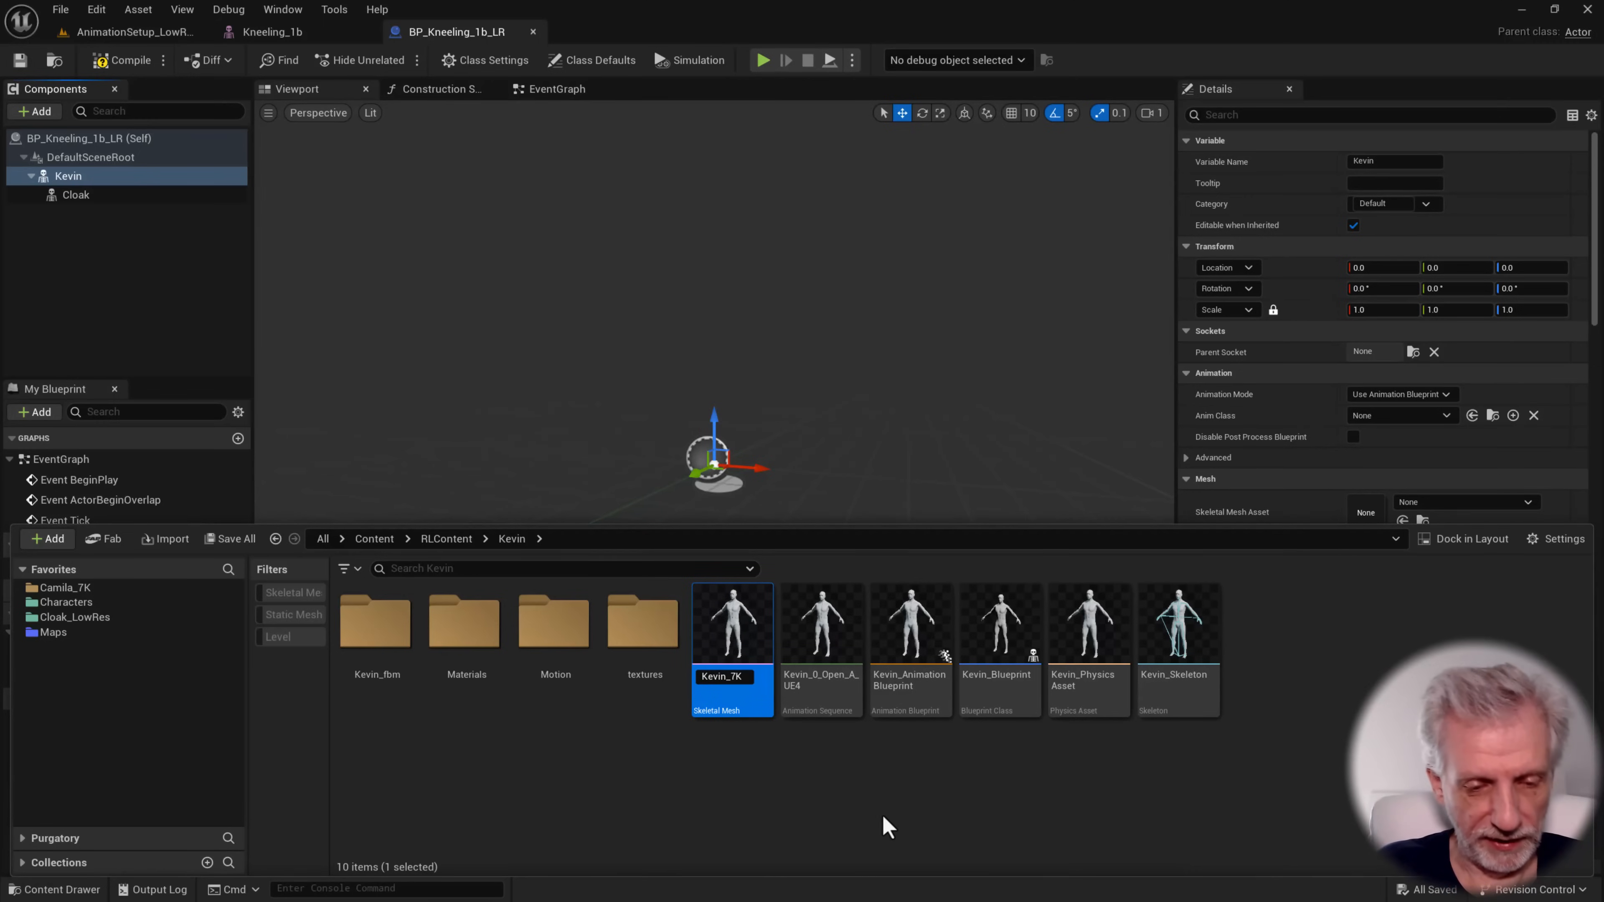
key("Return")
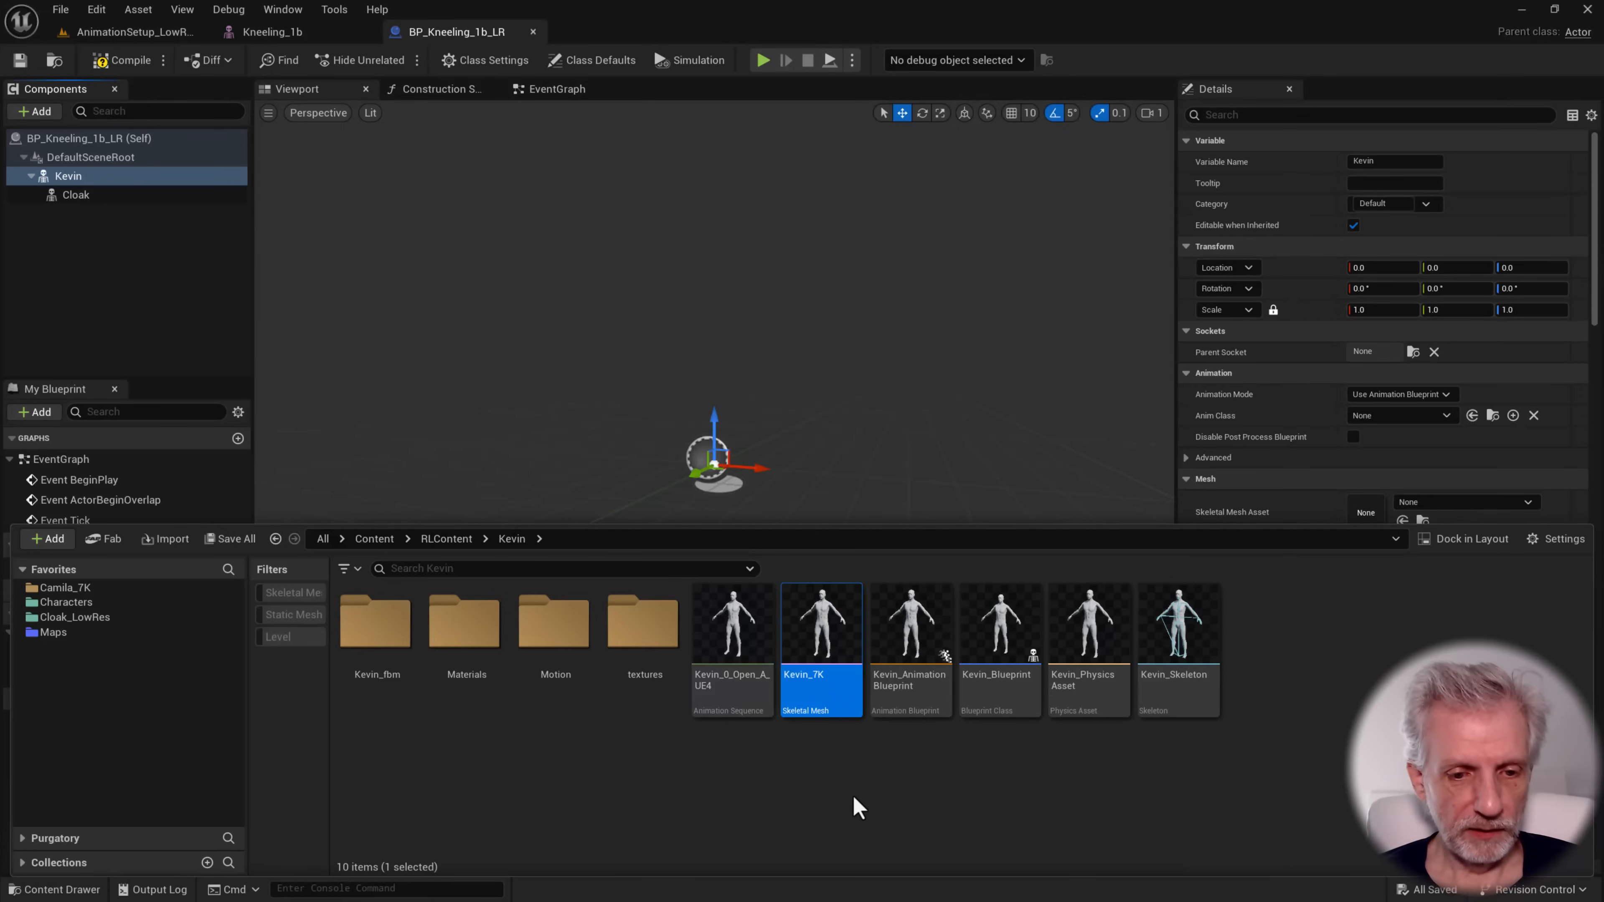
Rename the Kevin_Skeleton asset as Kevin_7K_Skeleton
left_click(1199, 651)
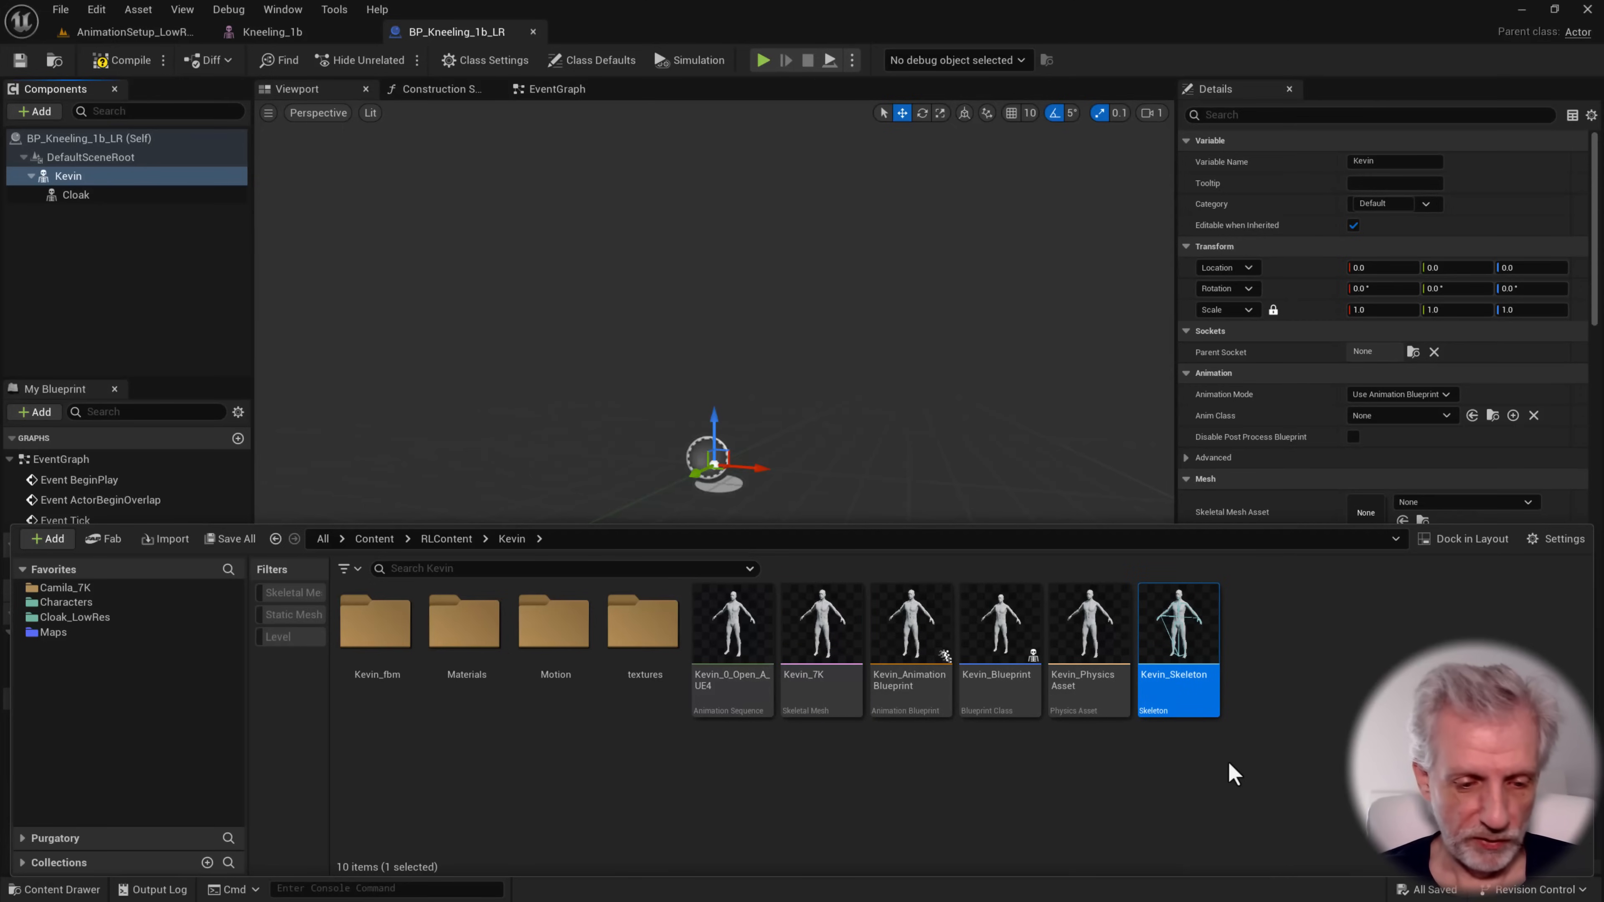
key("F2")
key("Right")
key("Left")
key("Left")
key("Left")
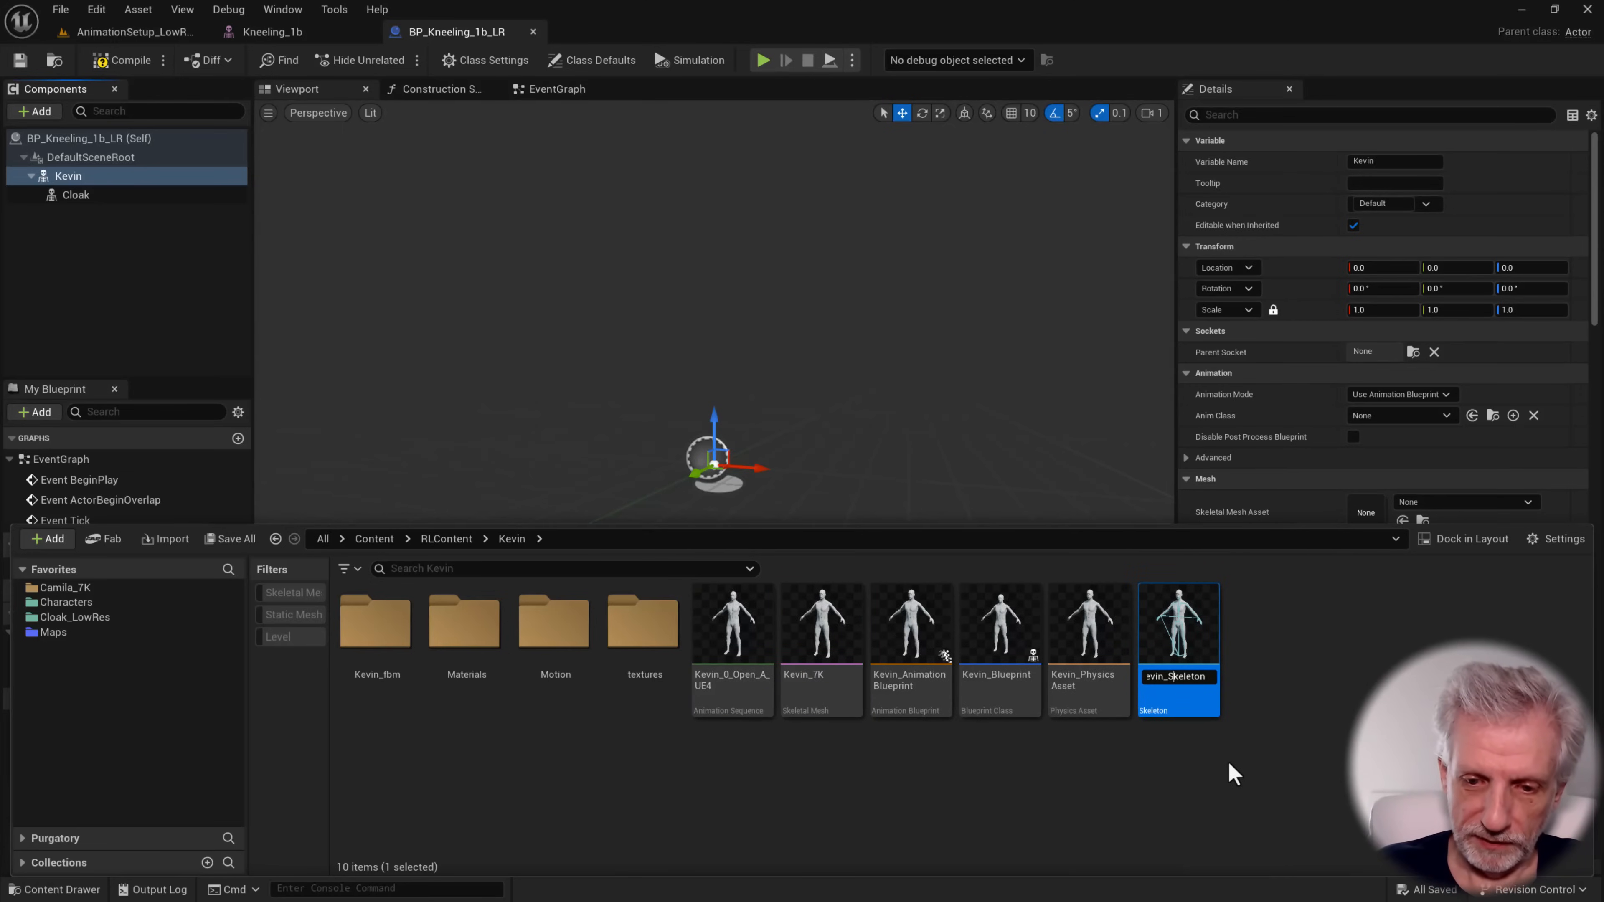
type("_7K")
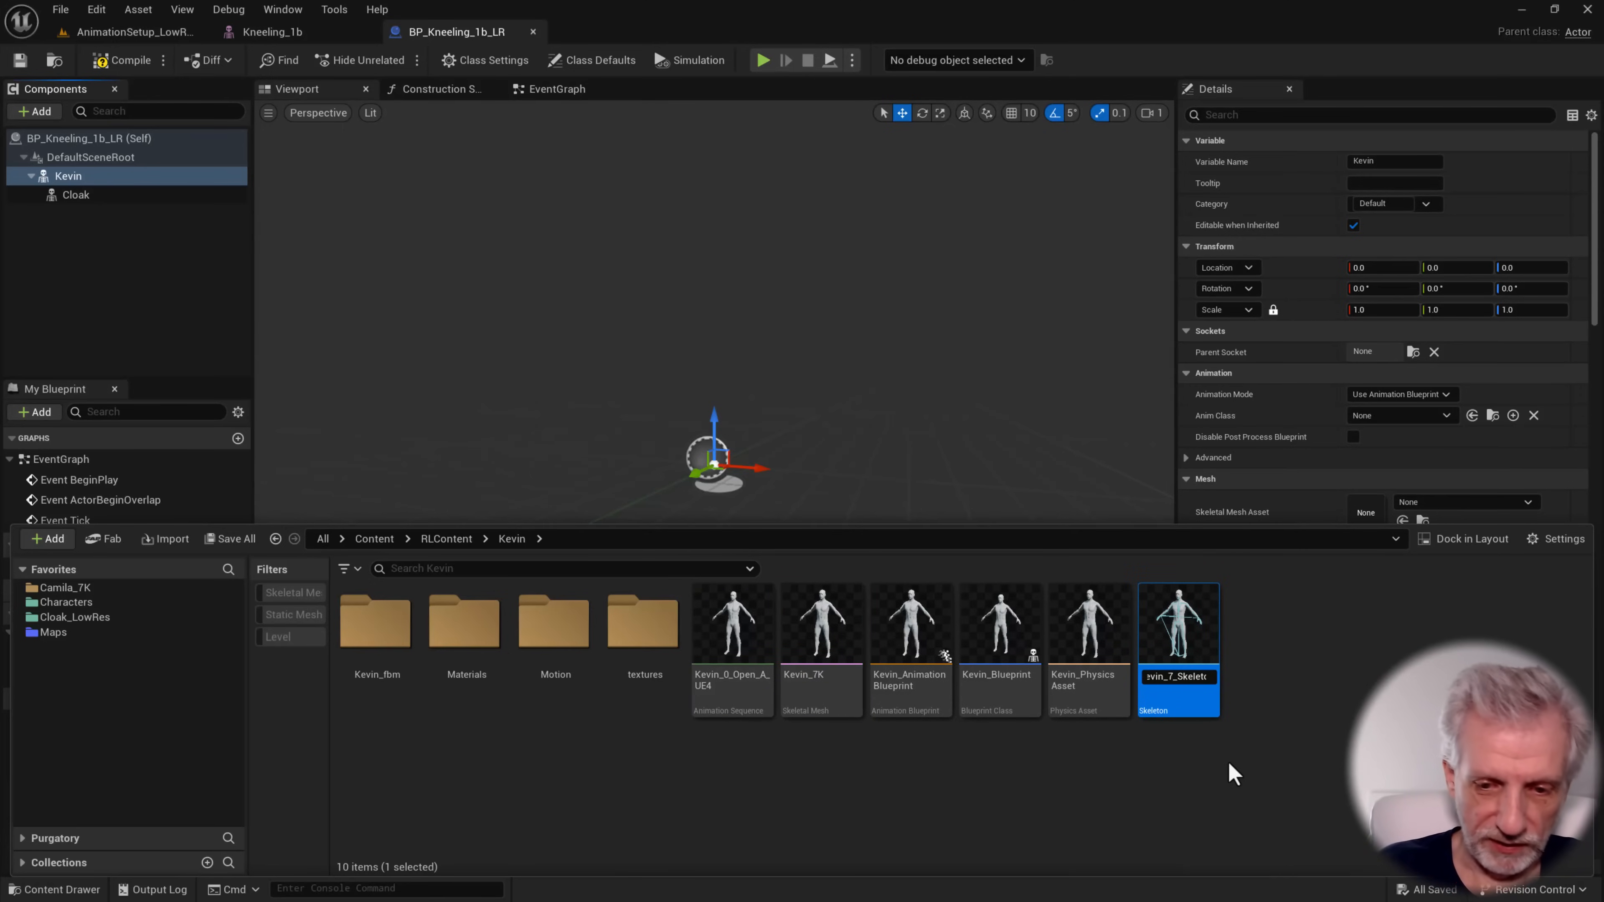
key("Return")
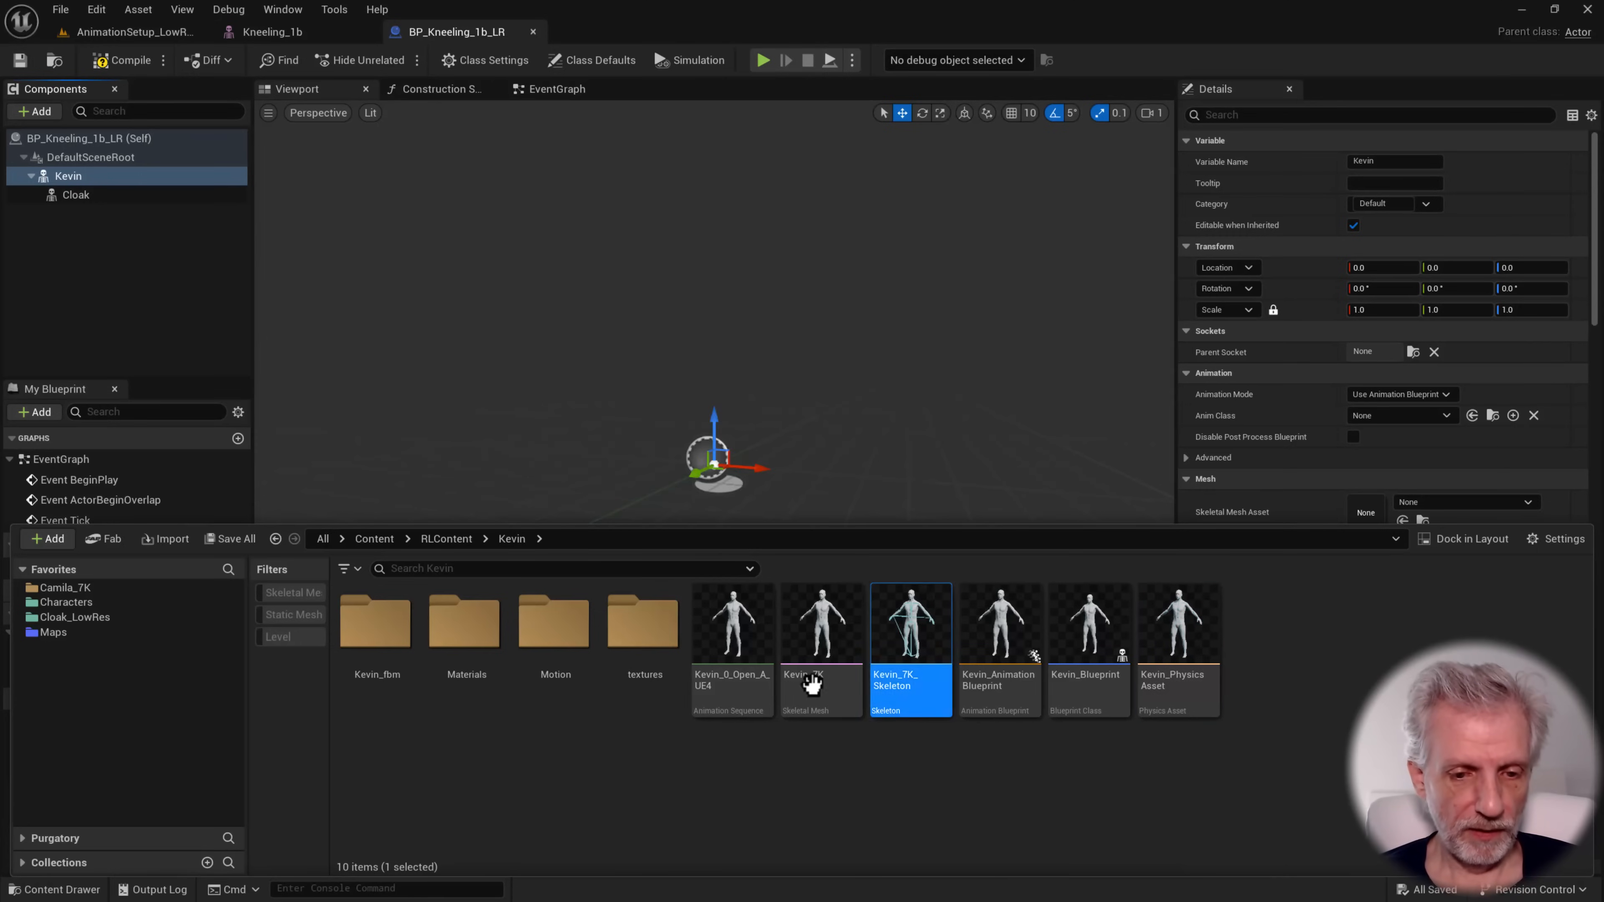
Assign the Kevin_7K skeletal mesh to the Blueprint's Kevin component
left_click(856, 673)
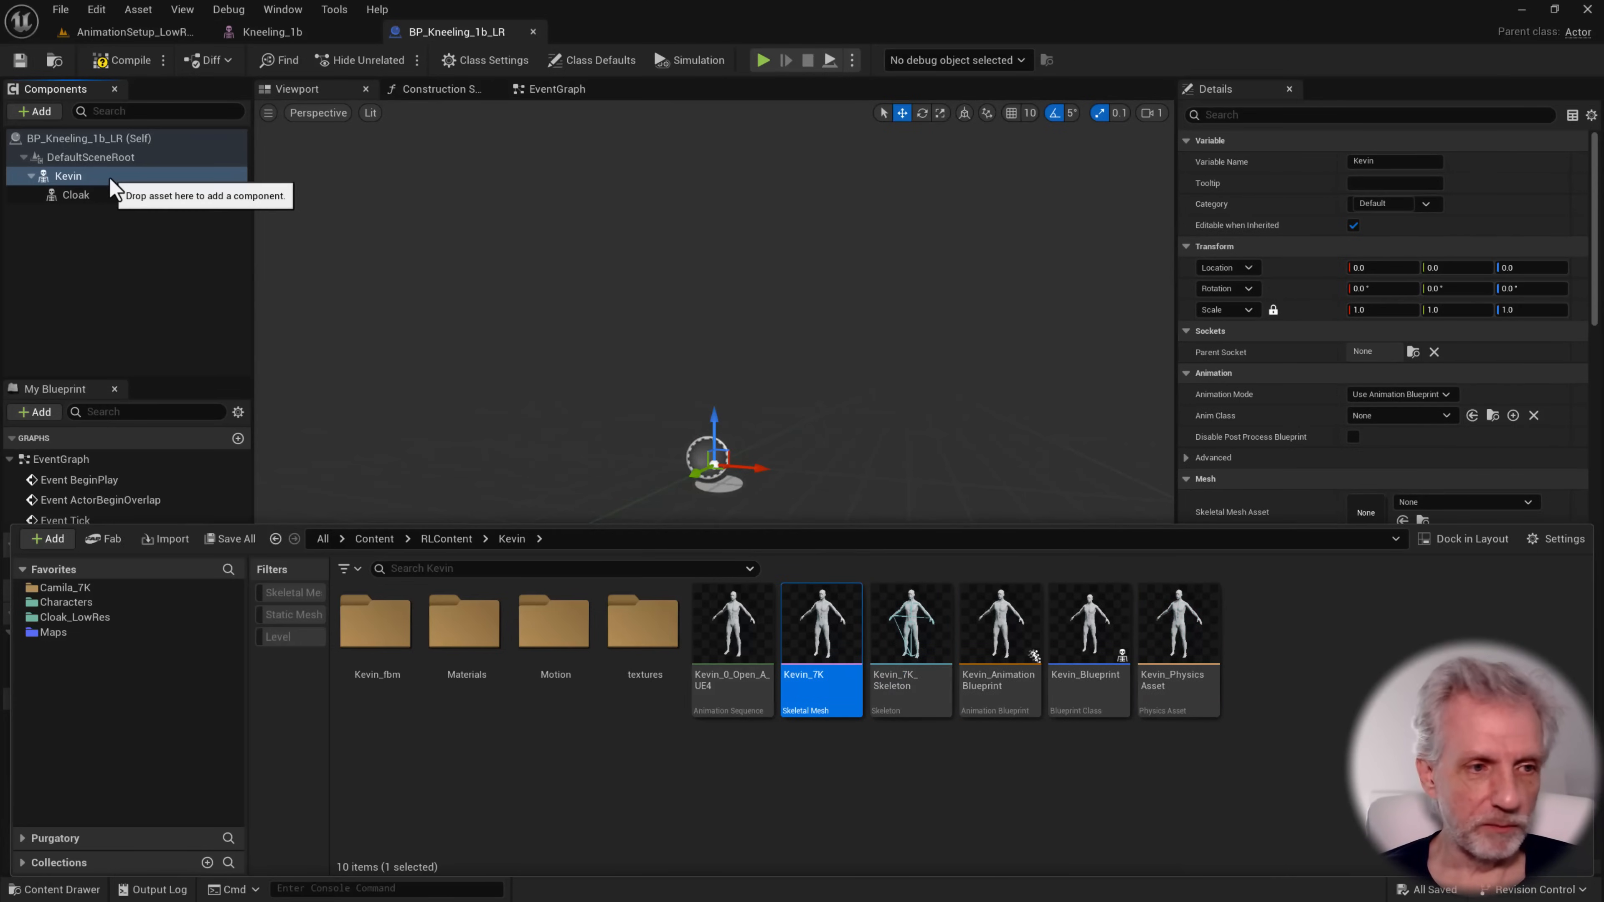
left_click(112, 179)
left_click(1402, 521)
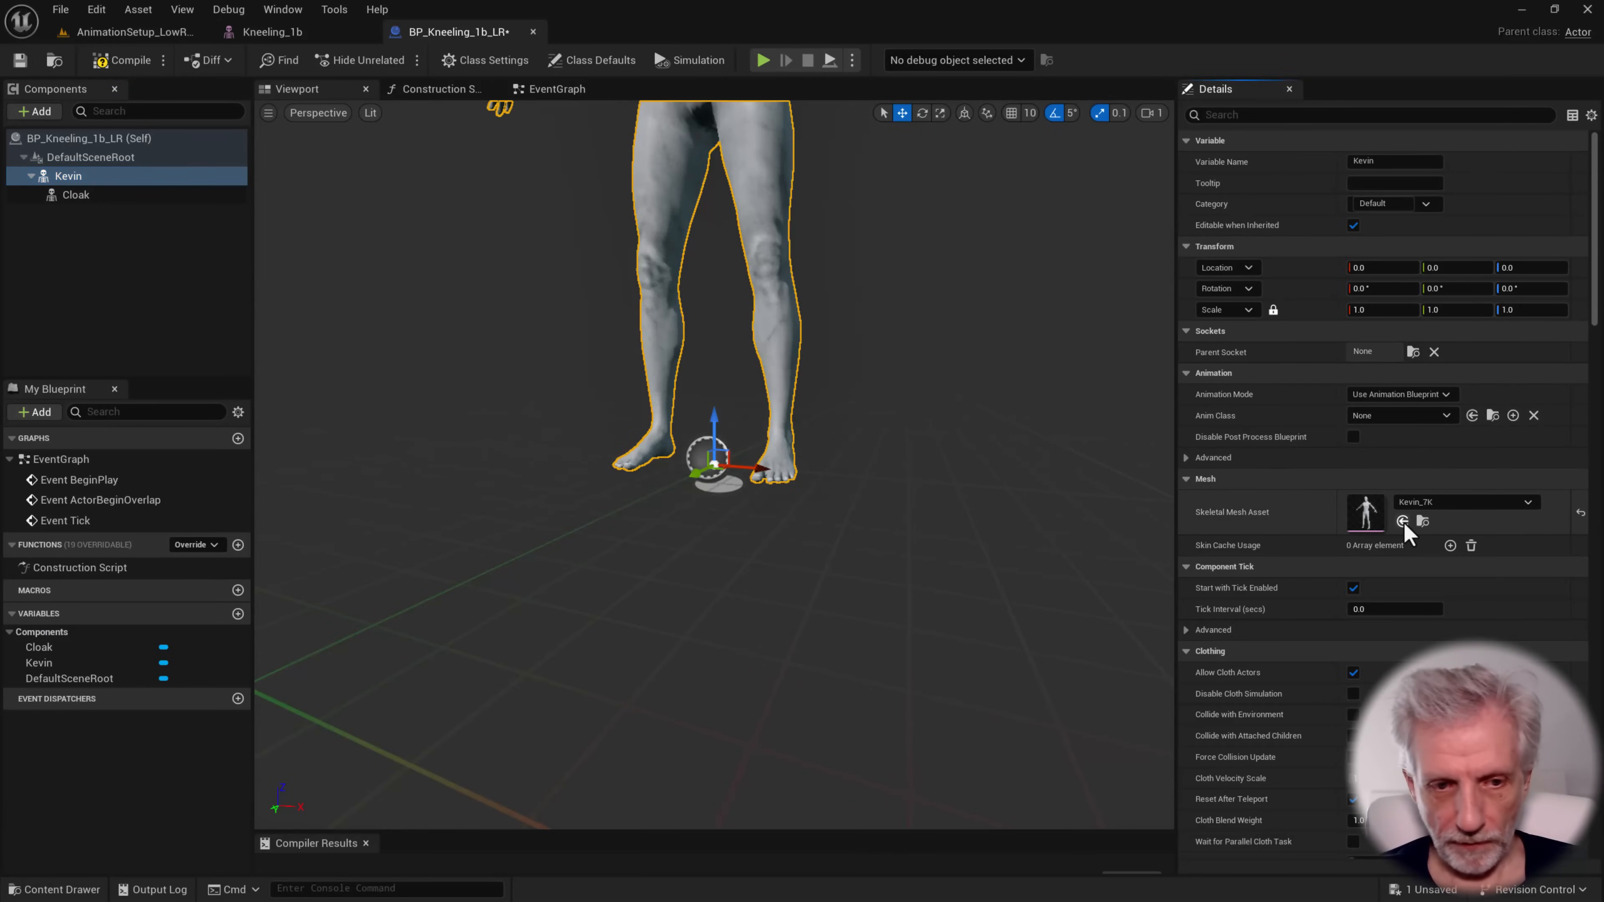
scroll(713, 467, "down", 3)
mouse_move(713, 442)
right_mouse_down()
mouse_move(713, 480)
mouse_move(777, 465)
mouse_move(727, 450)
right_mouse_up()
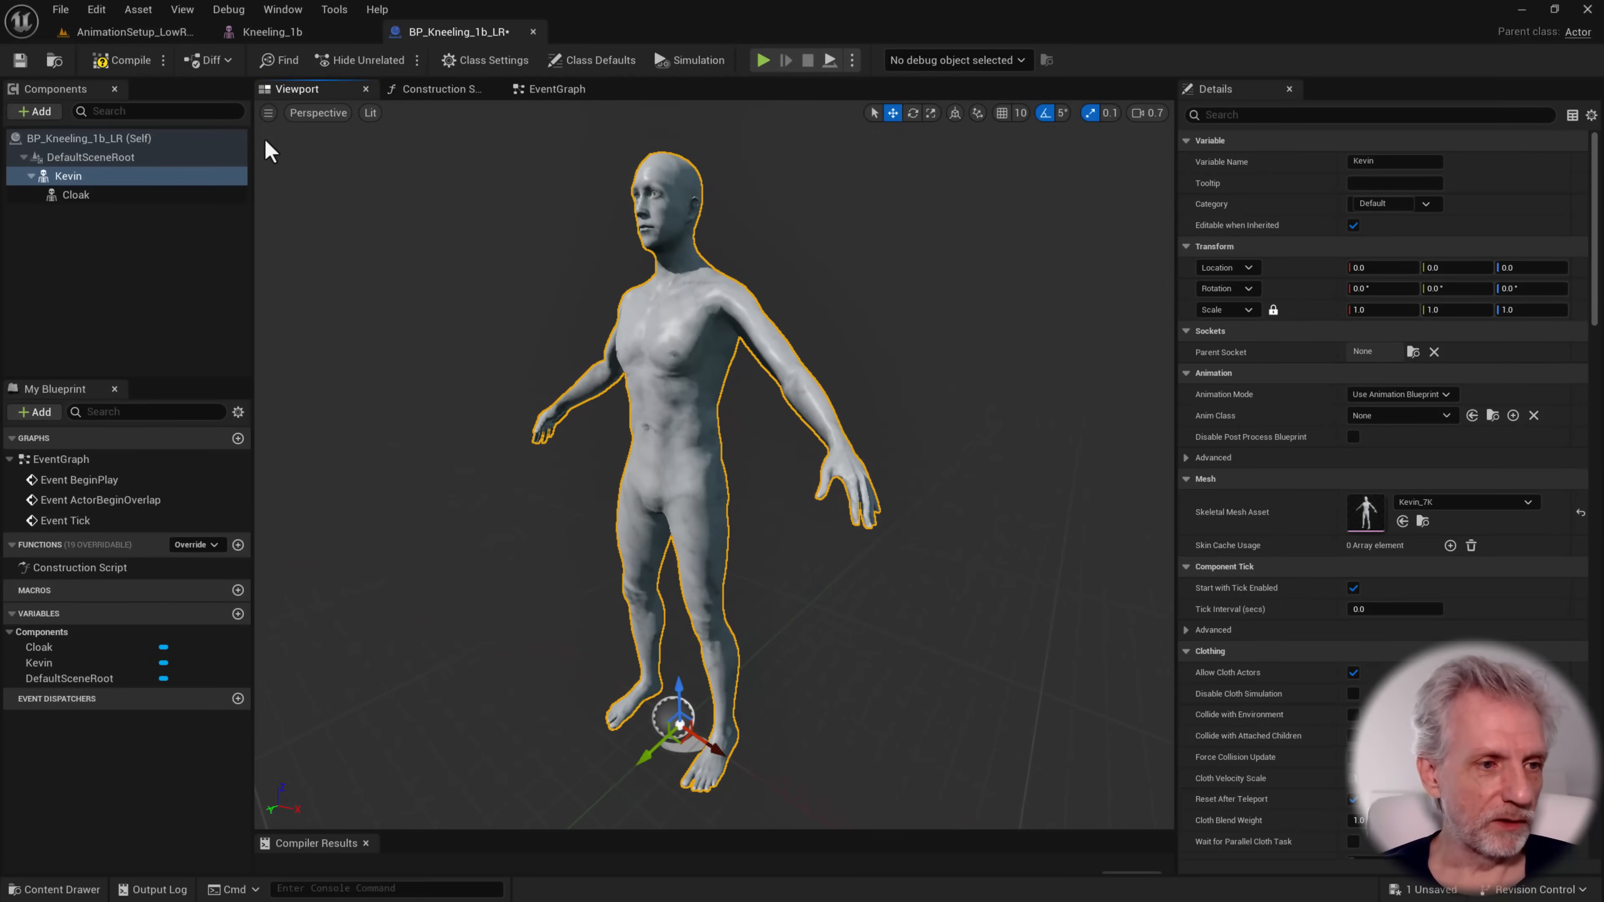
Assign the Kneeling_1b skeletal mesh from the Cloak_LowRes folder to the Blueprint's Cloak component
left_click(159, 196)
key("ctrl+space")
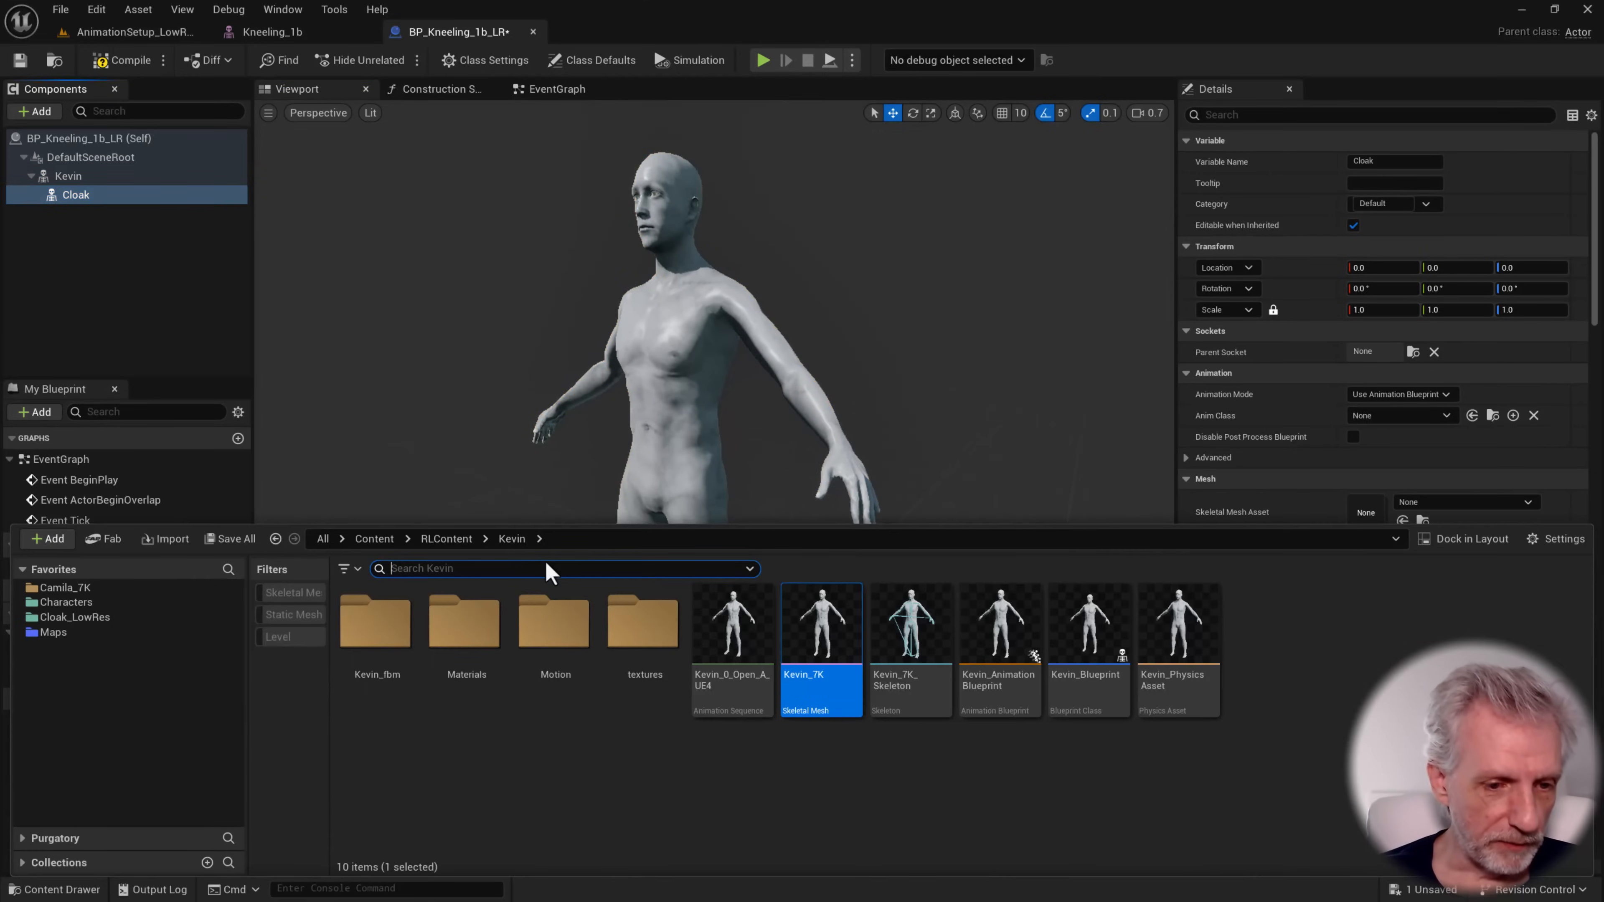
left_click(78, 617)
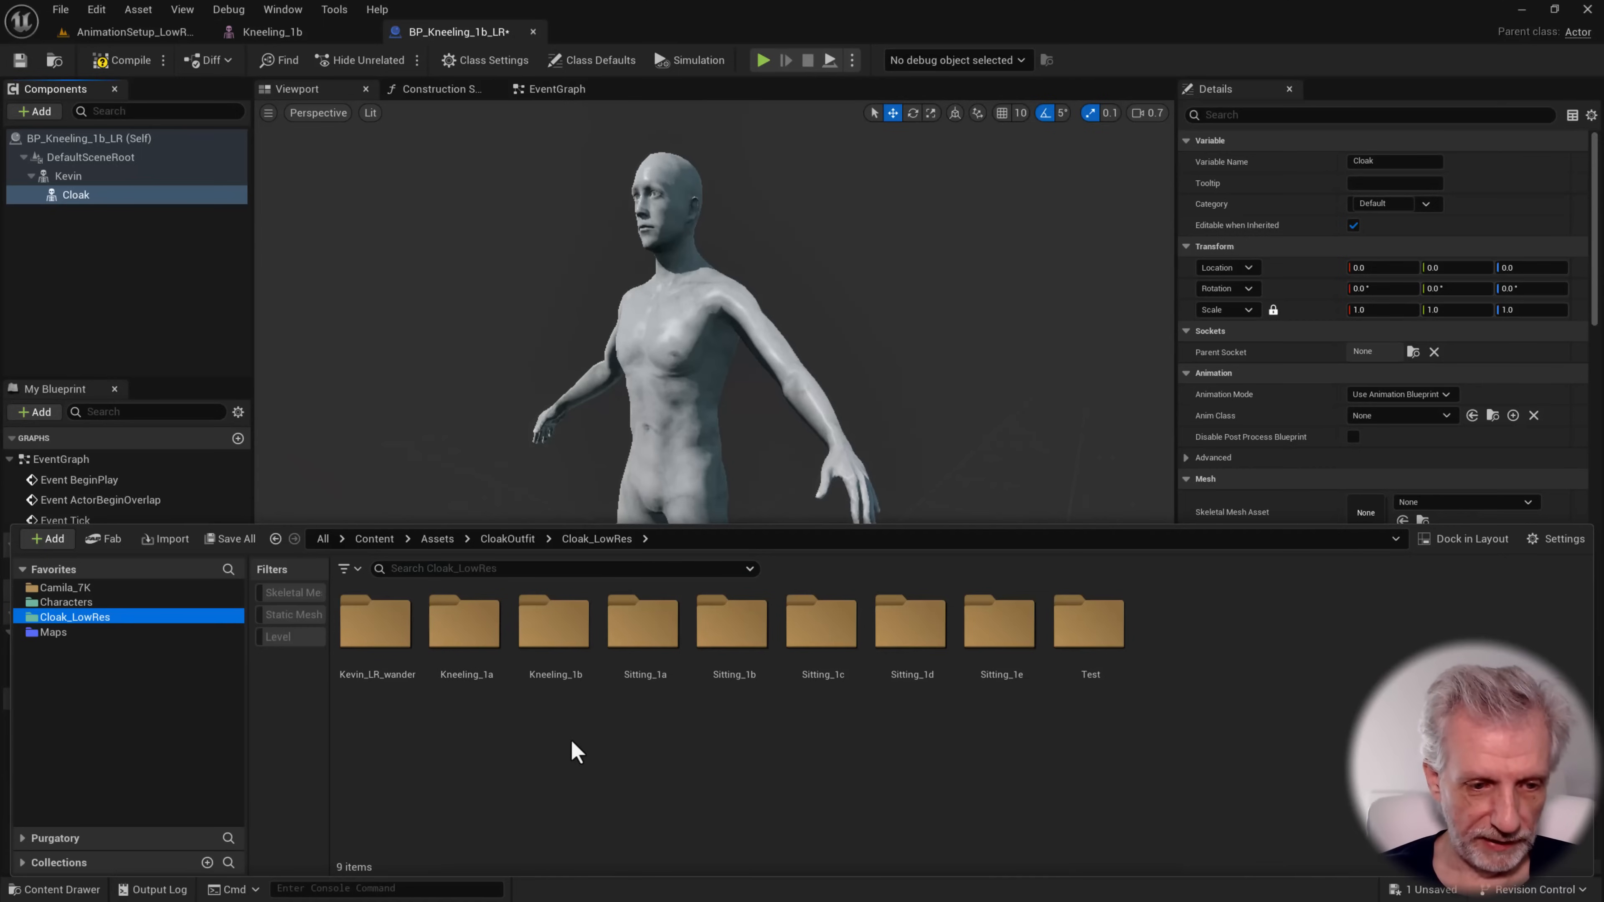
double_click(543, 654)
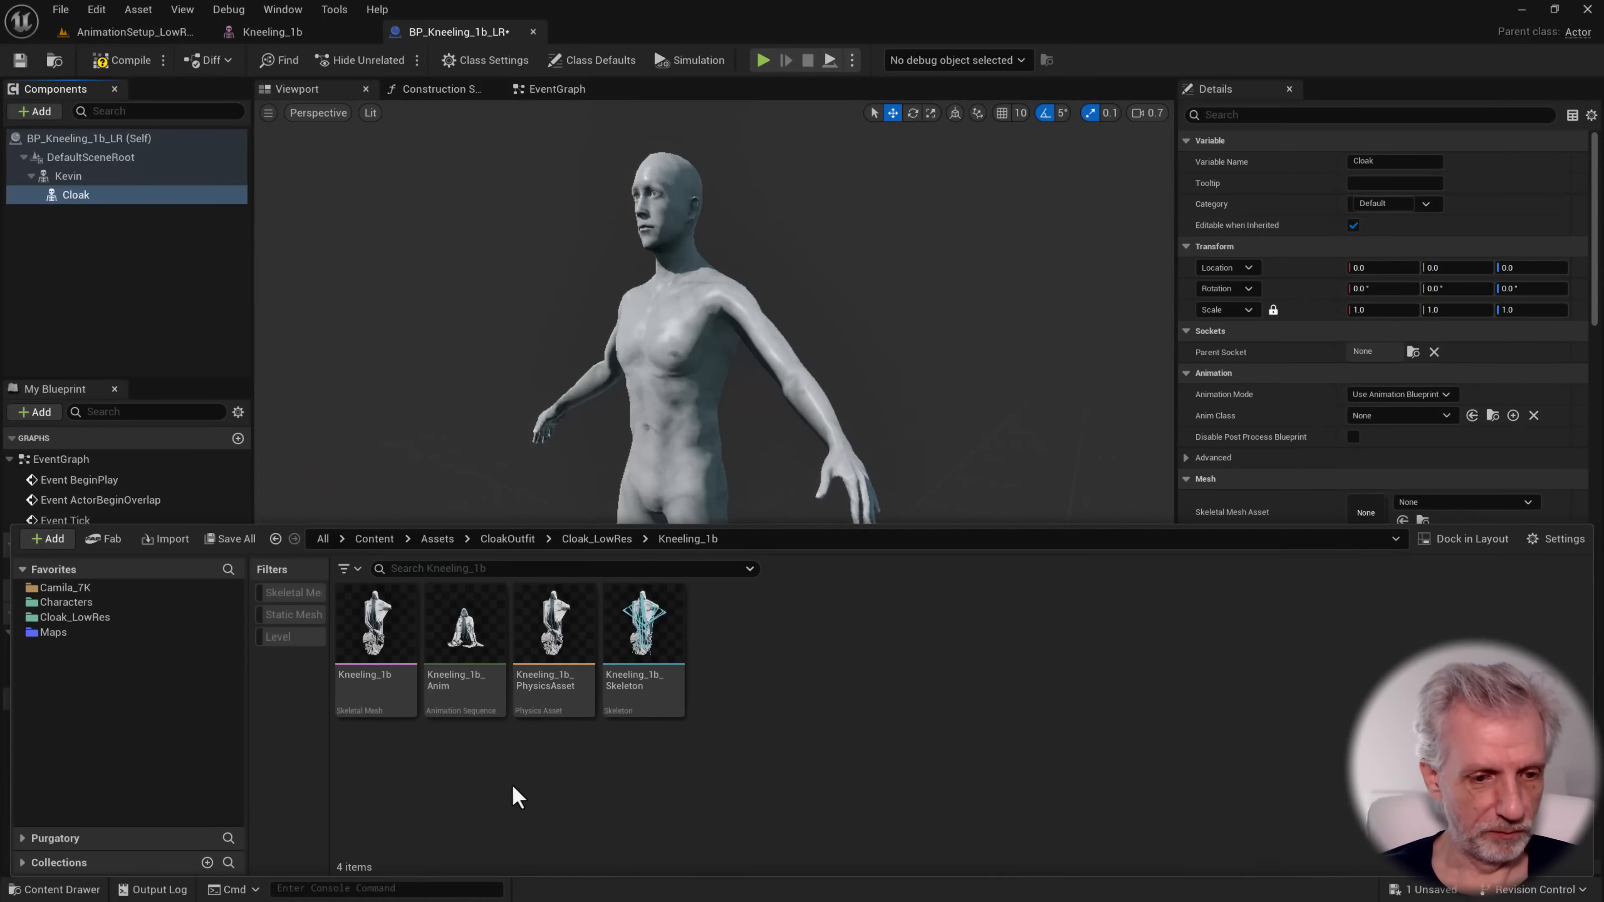
left_click(376, 632)
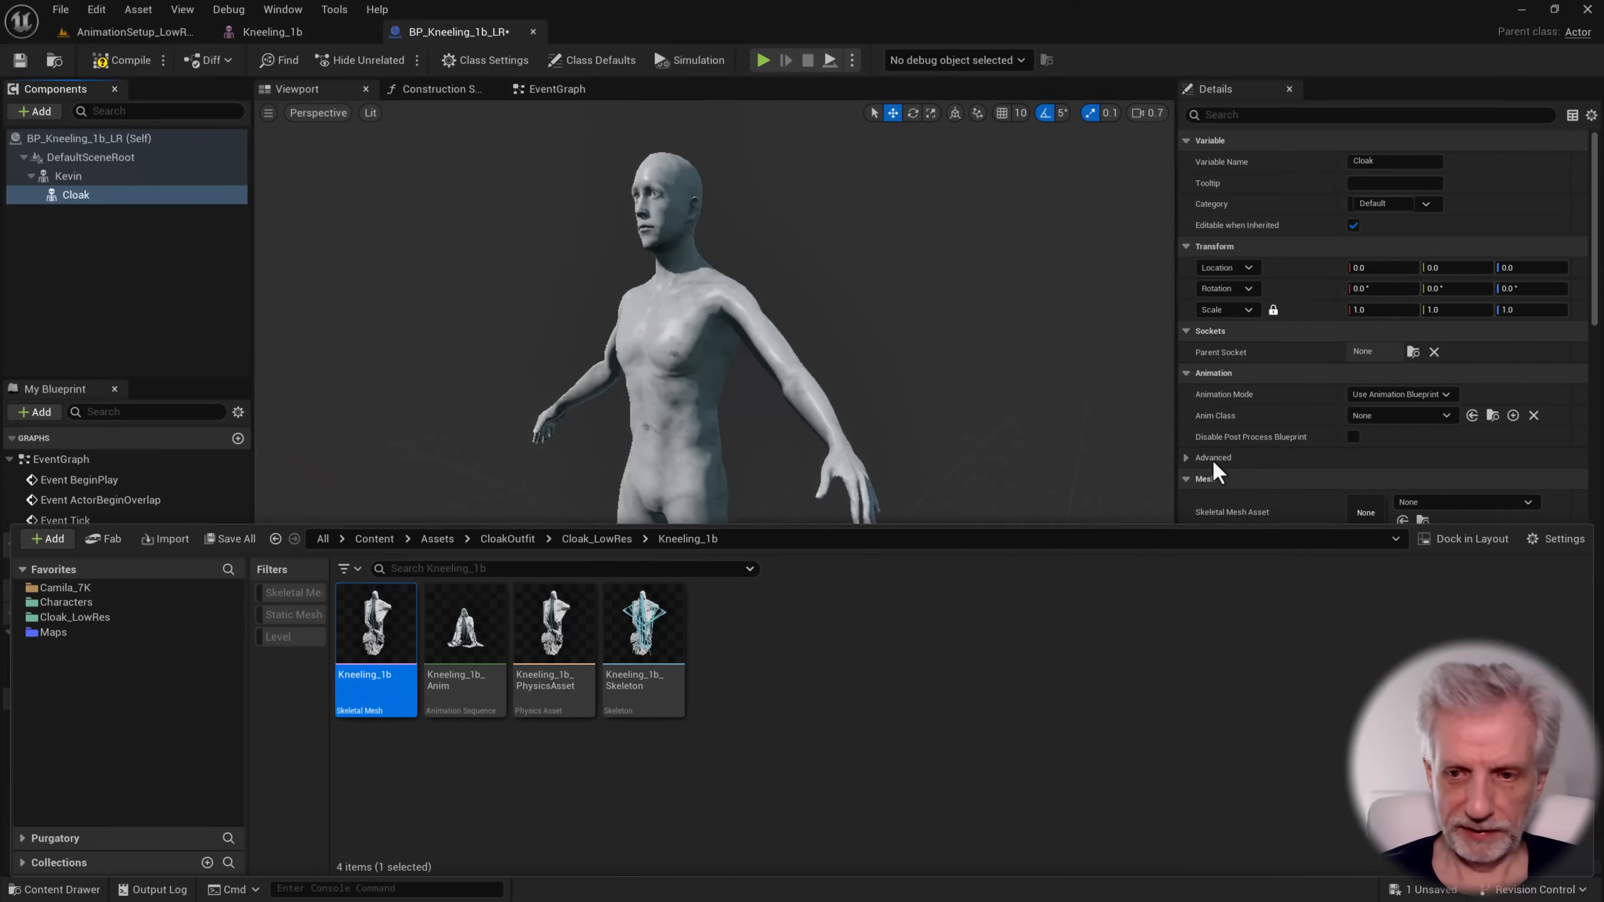
key("ctrl+space")
left_click(1402, 521)
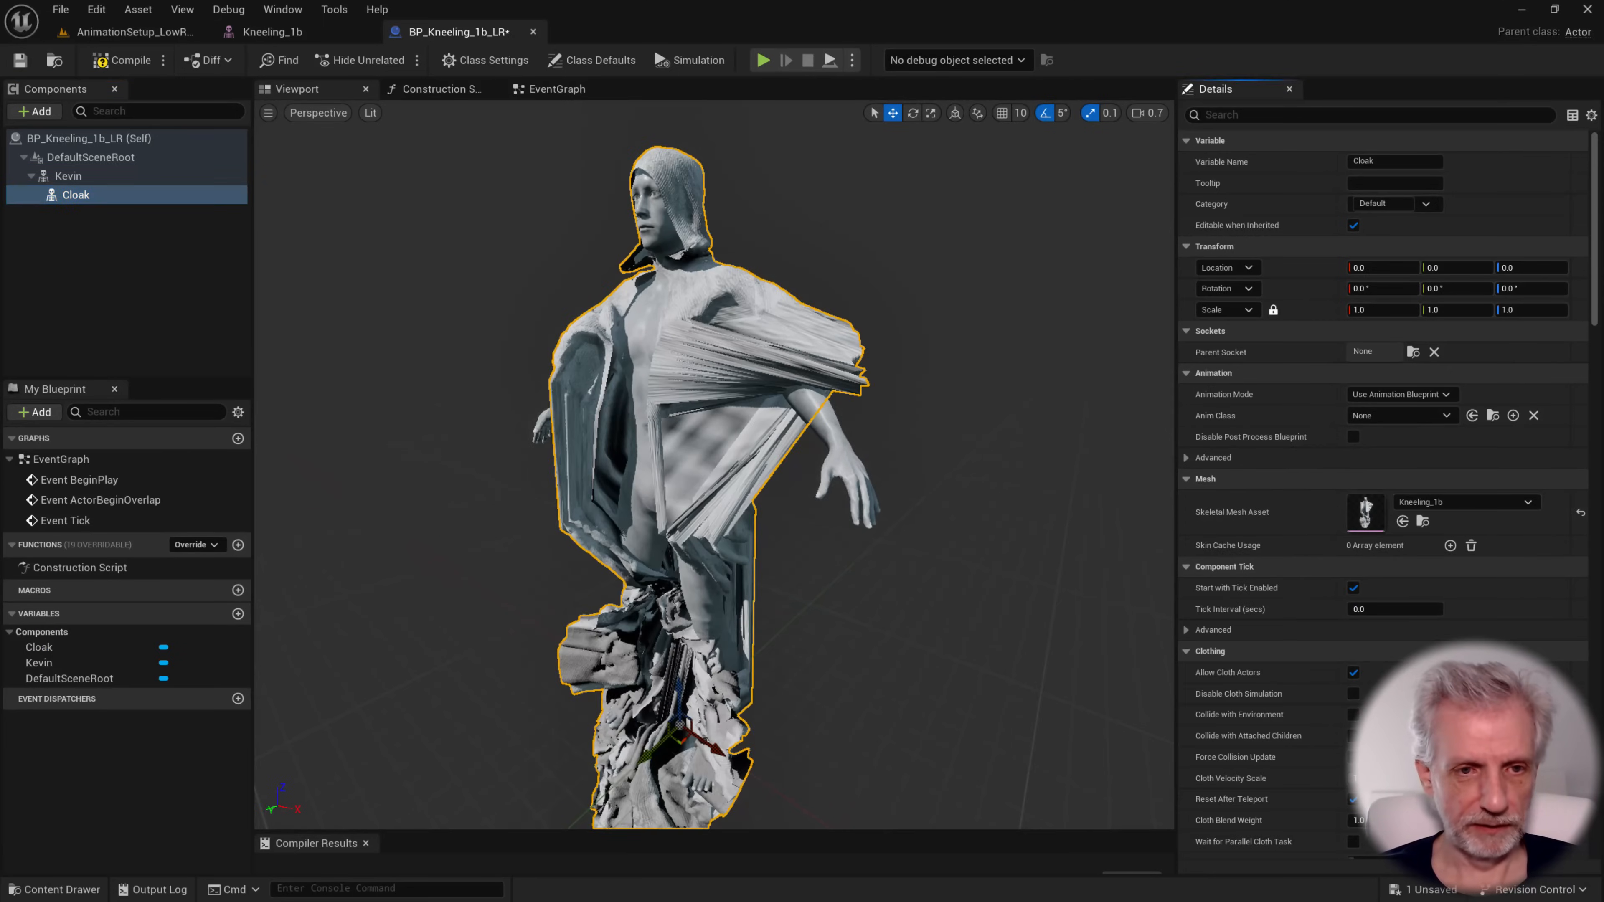
key("s")
mouse_move(713, 465)
right_mouse_down()
mouse_move(770, 461)
mouse_move(701, 461)
mouse_move(726, 474)
right_mouse_up()
scroll(713, 465, "down", 3)
key("a")
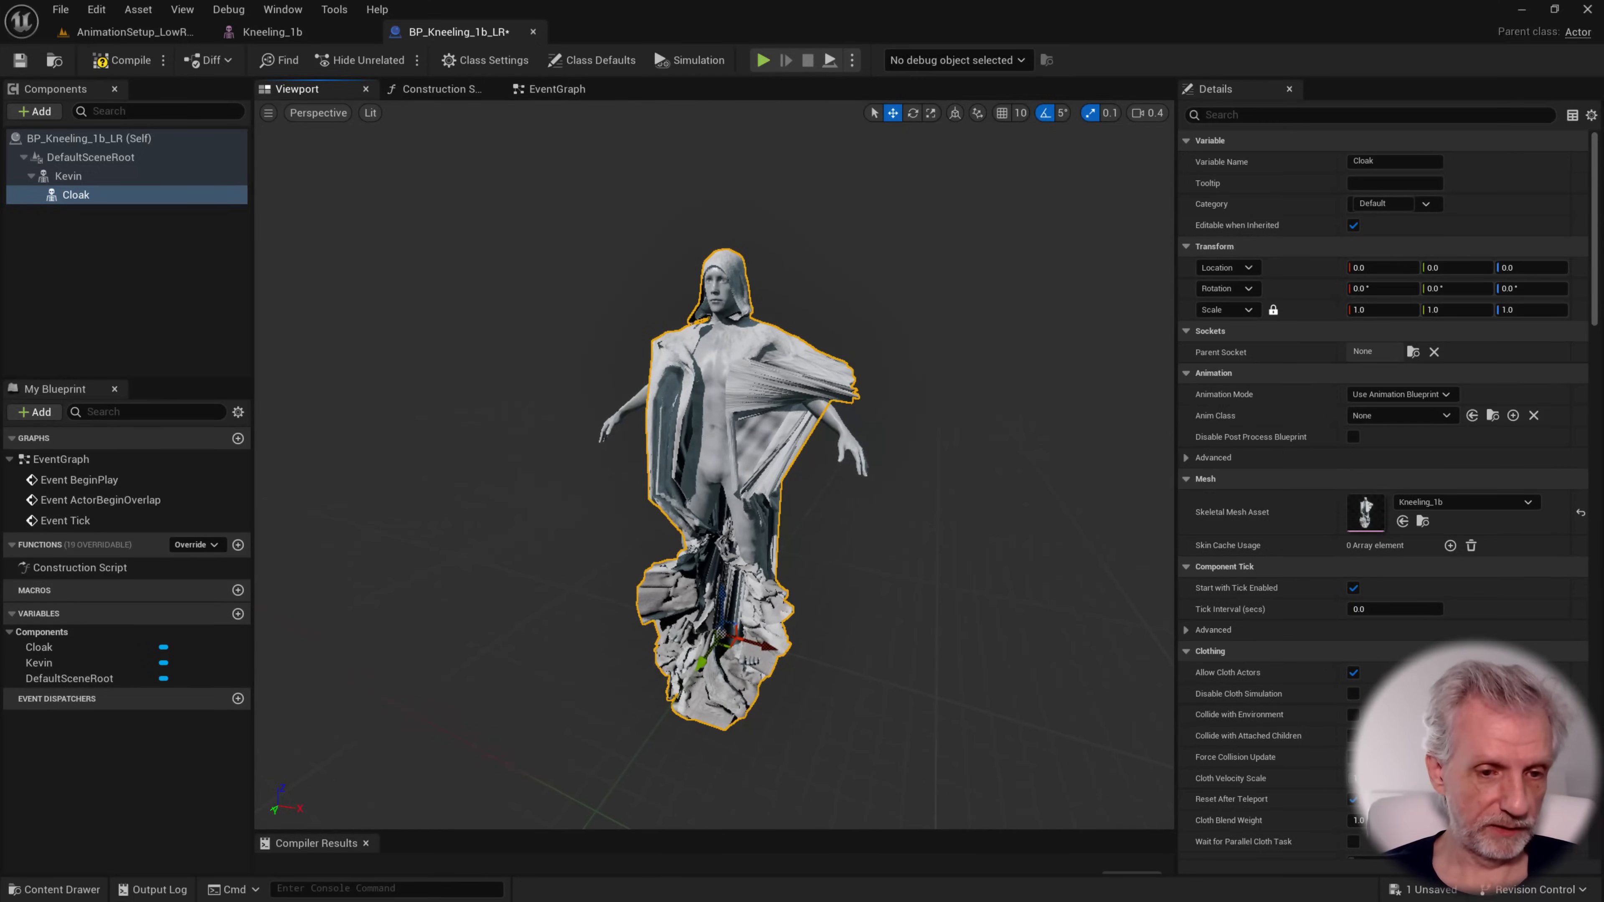
Return to the AnimationSetup_LowRes level, open the SQ_LowResAnimations level sequence and enlarge the Sequencer area
left_click(111, 31)
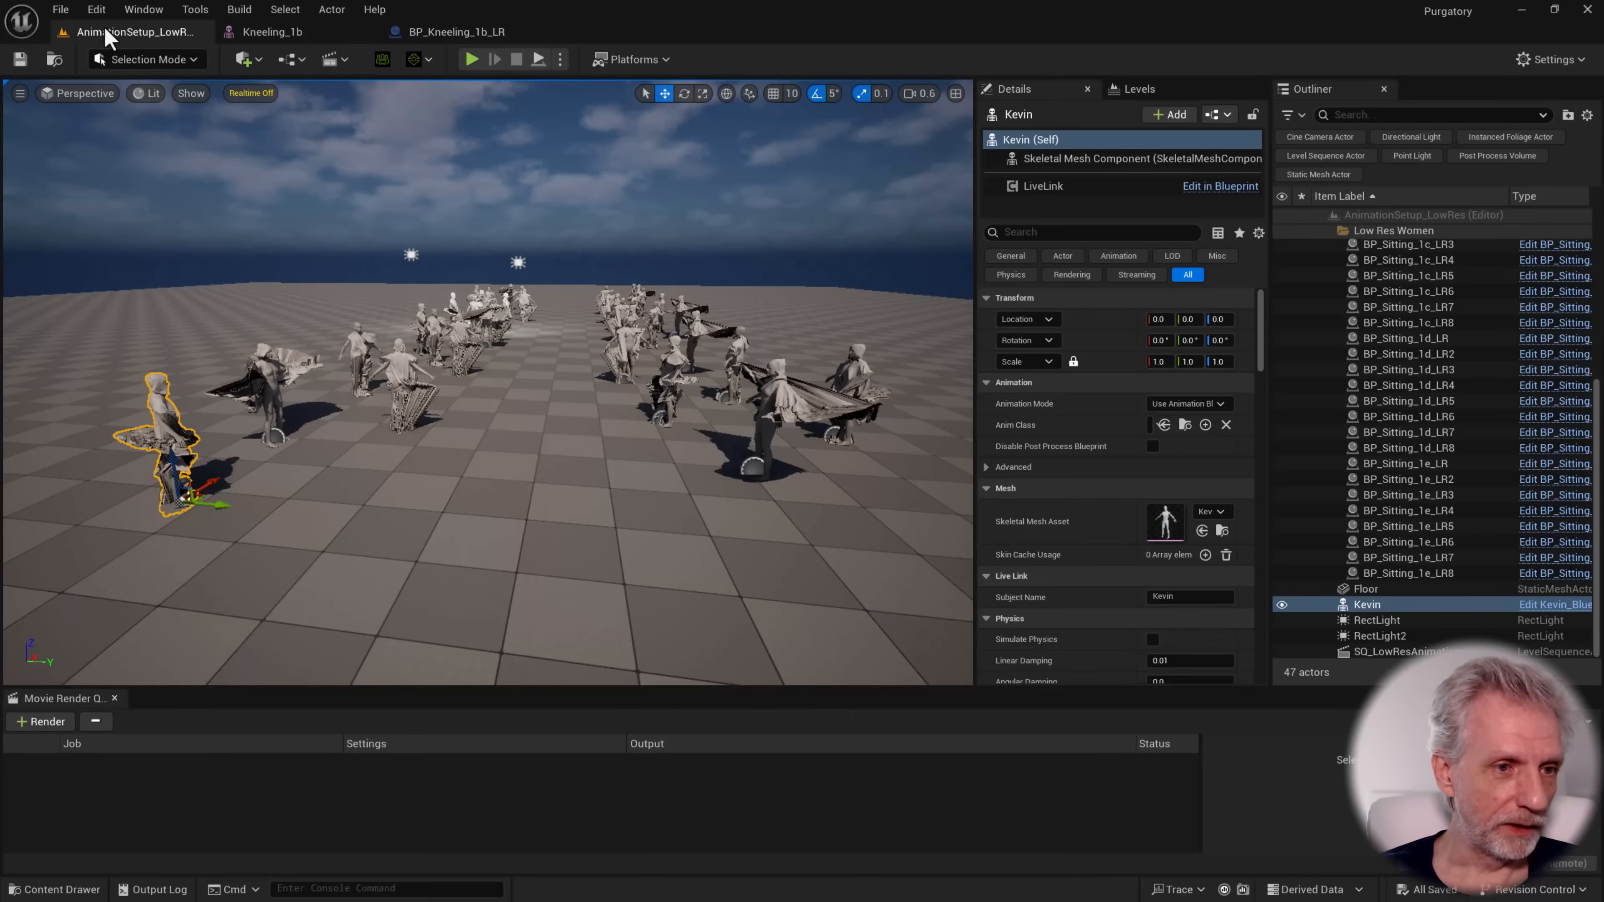
key("d")
scroll(782, 395, "up", 2)
right_click_drag(782, 395, 815, 382)
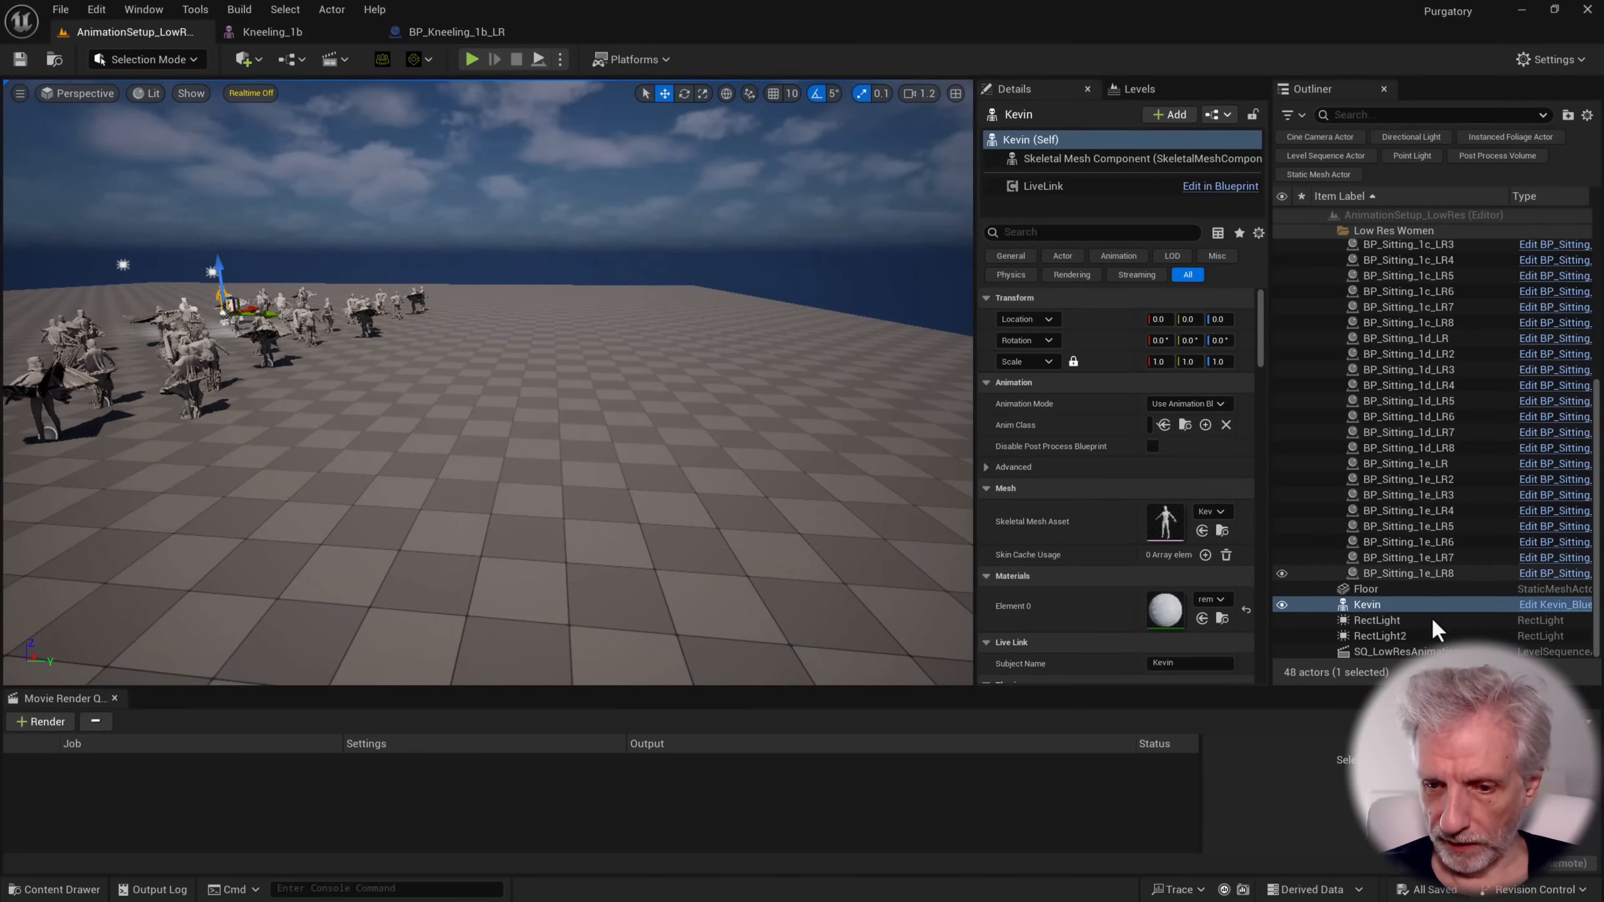
left_click(1389, 651)
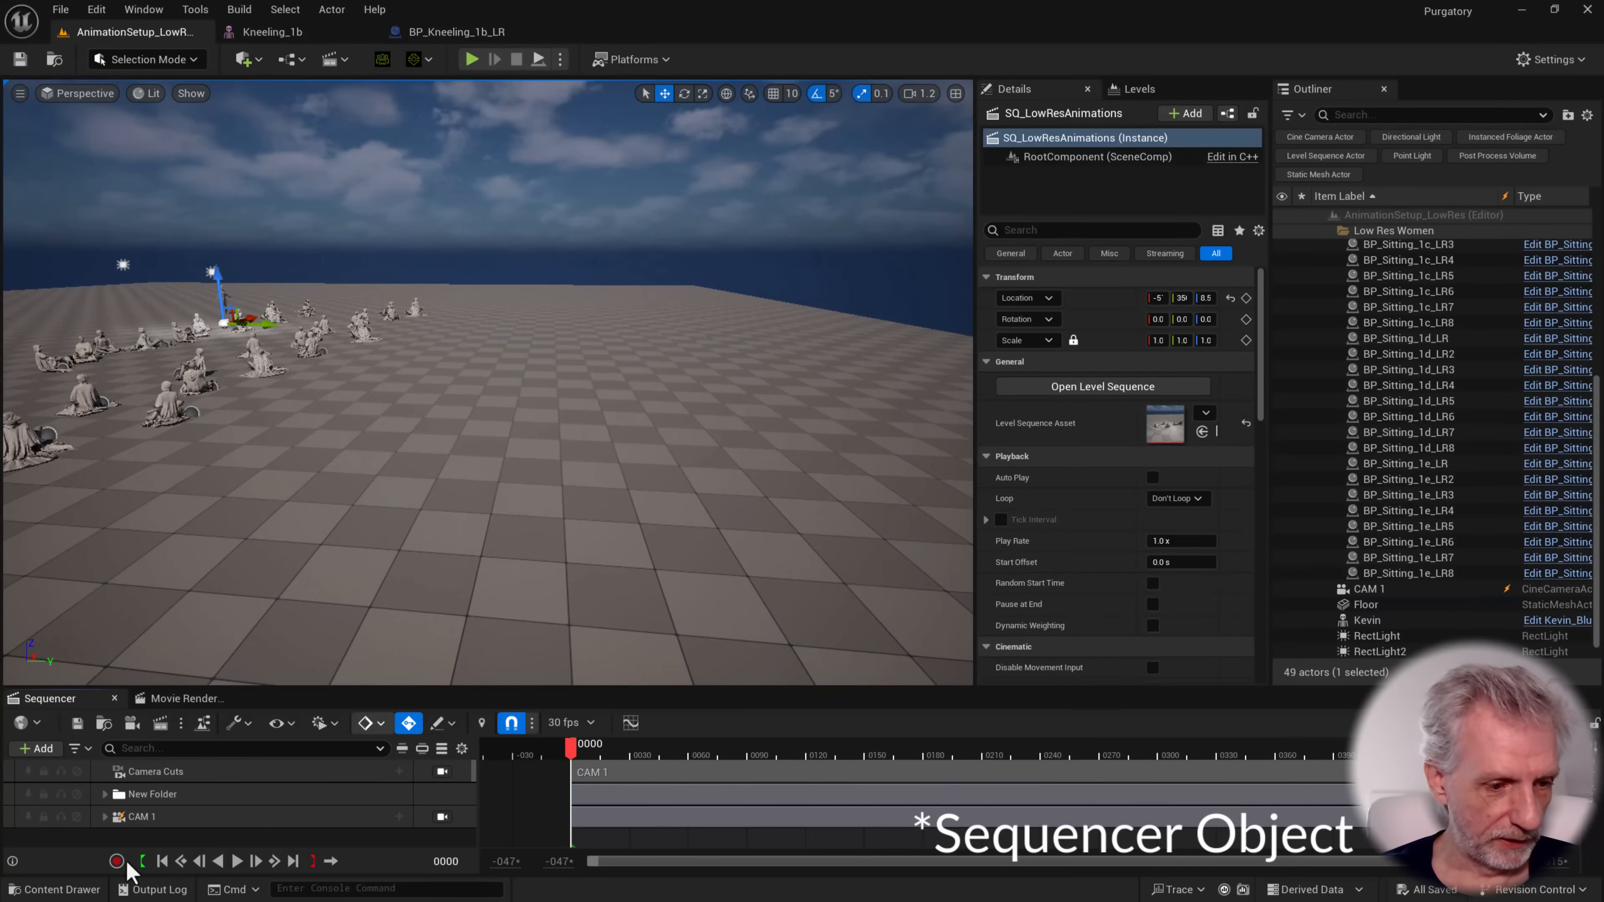
left_click_drag(323, 684, 323, 611)
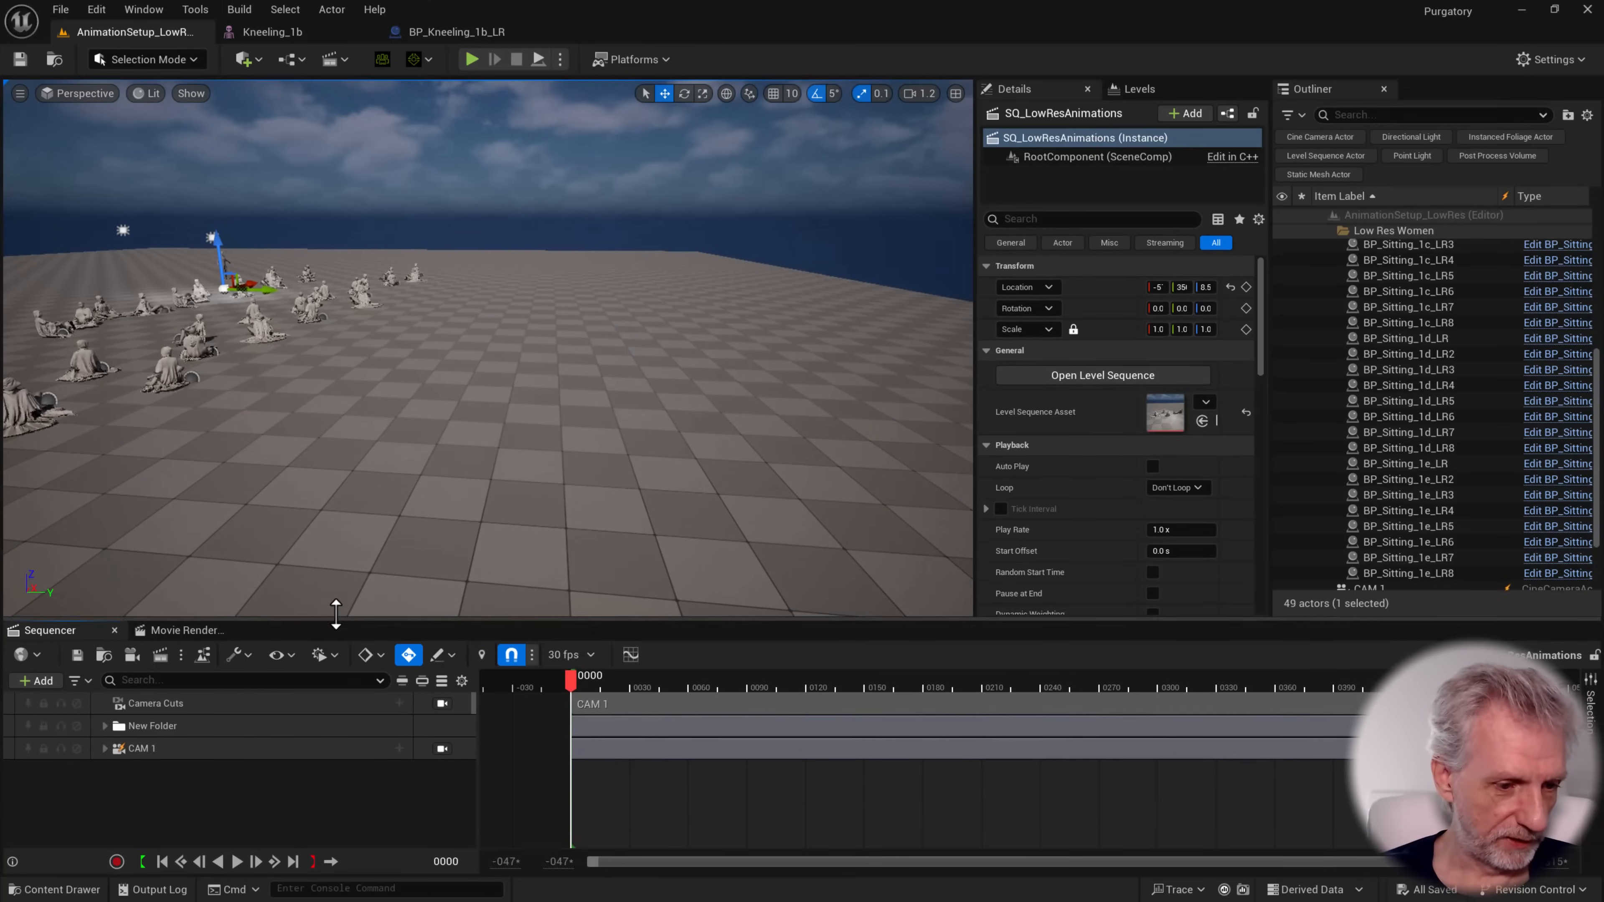
Rename the New Folder track folder in the sequence as Women
left_click(240, 723)
key("F2")
type("Wom")
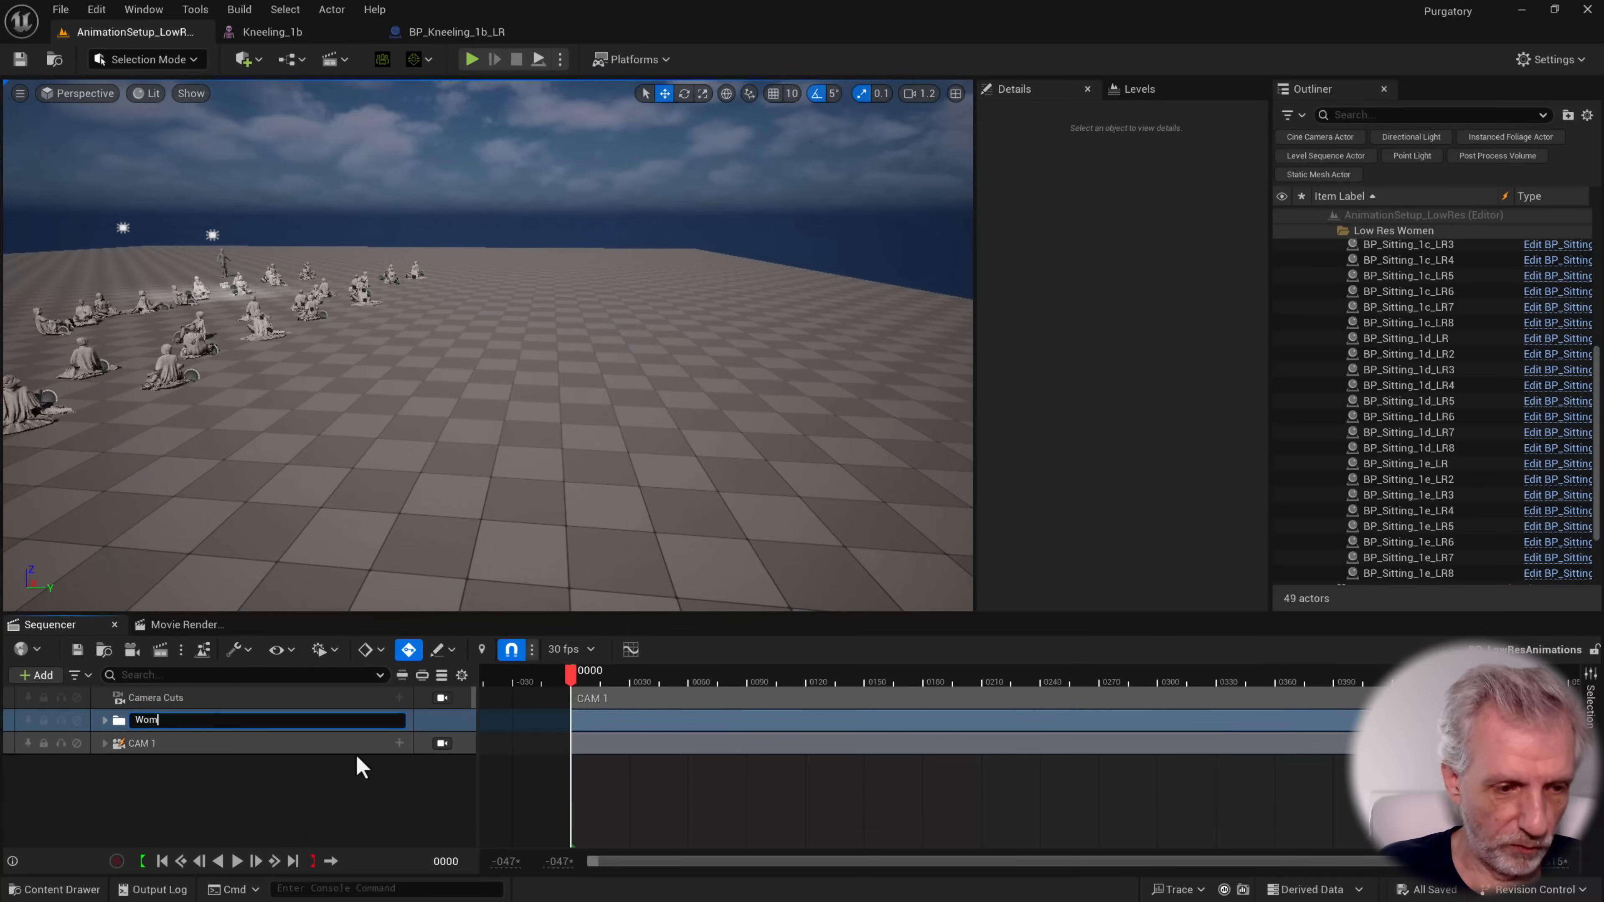
type("en")
key("Return")
Place the BP_Kneeling_1b_LR Blueprint on the open floor area of the level
key("ctrl+space")
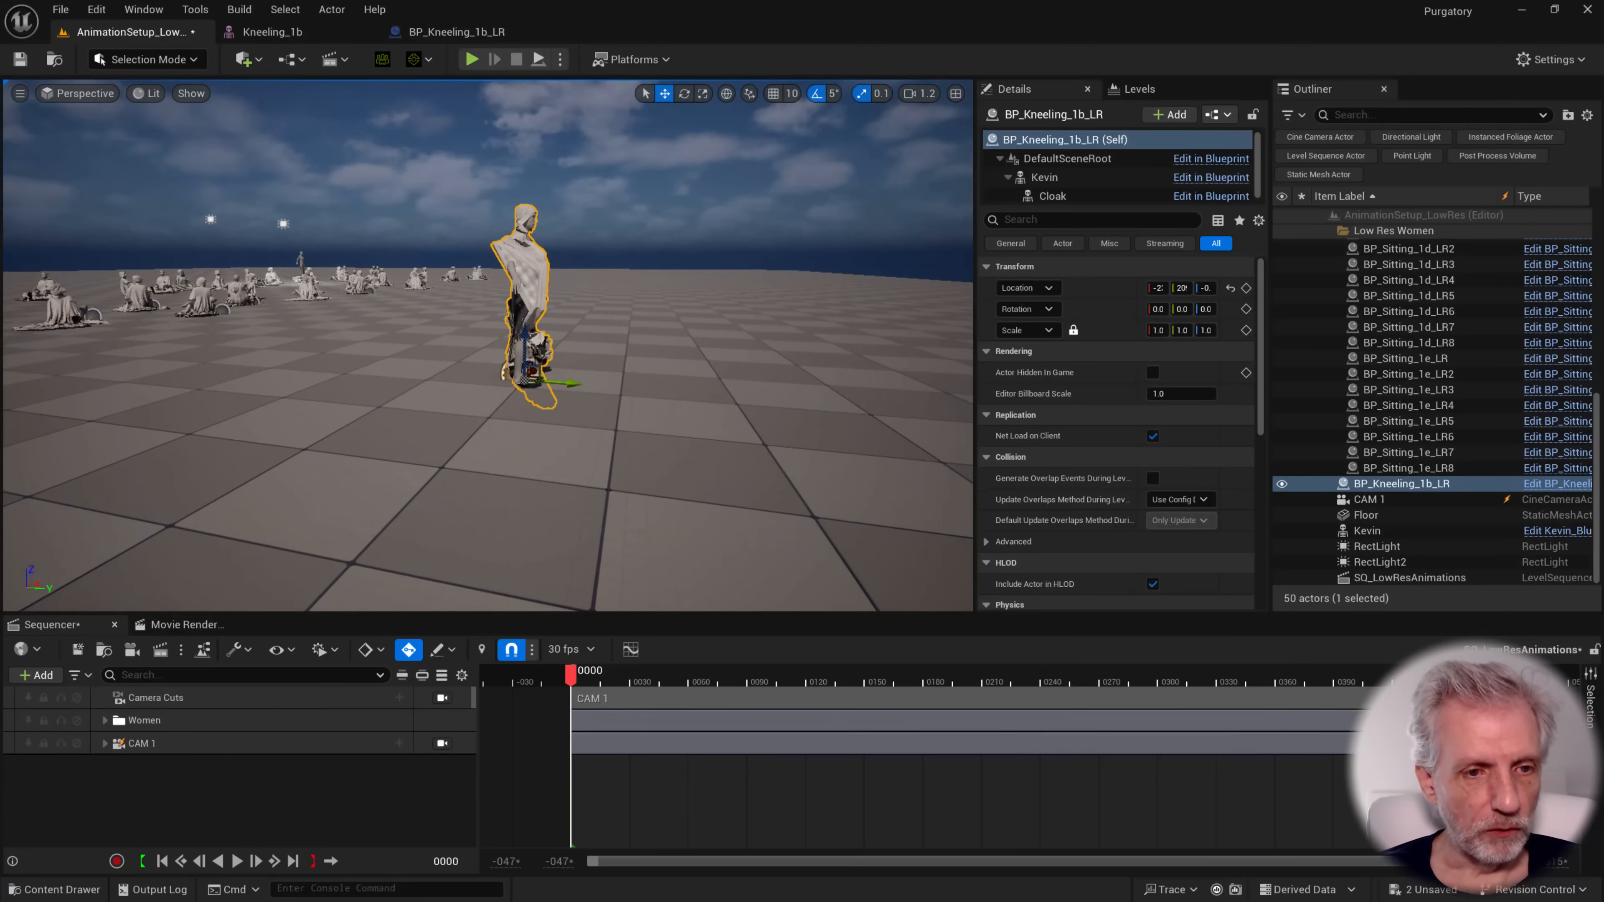
key("w")
mouse_move(487, 345)
right_mouse_down()
mouse_move(477, 331)
mouse_move(499, 338)
right_mouse_up()
scroll(488, 346, "down", 4)
key("w")
key("d")
Add the BP_Kneeling_1b_LR actor to the sequence and isolate its track
left_click(35, 674)
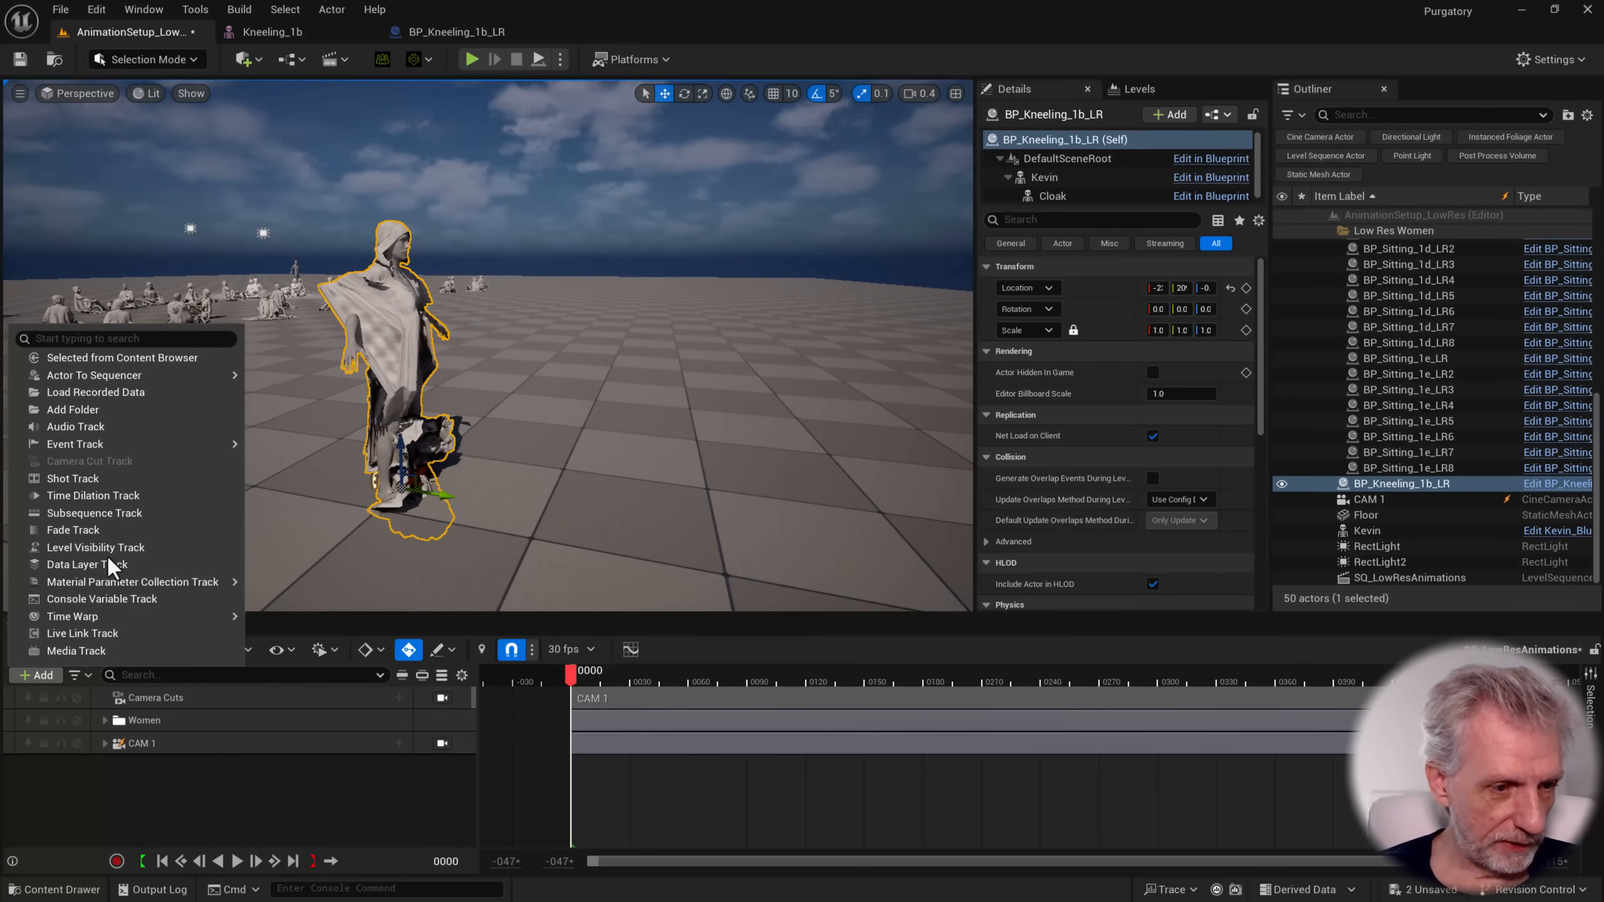
mouse_move(126, 374)
left_click(341, 382)
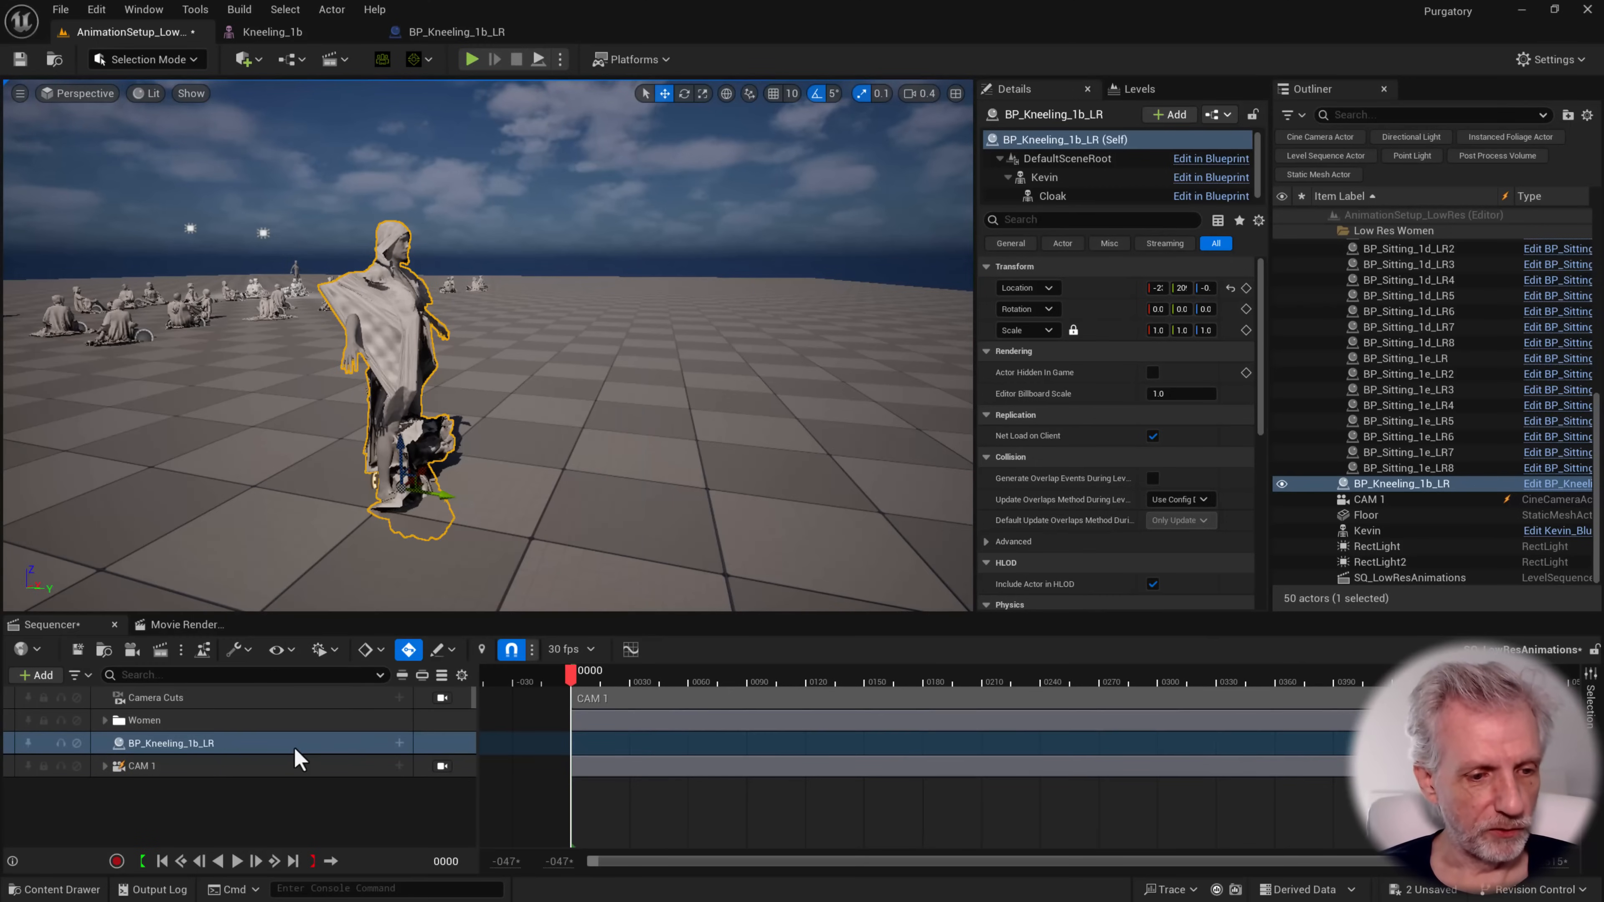
left_click(403, 676)
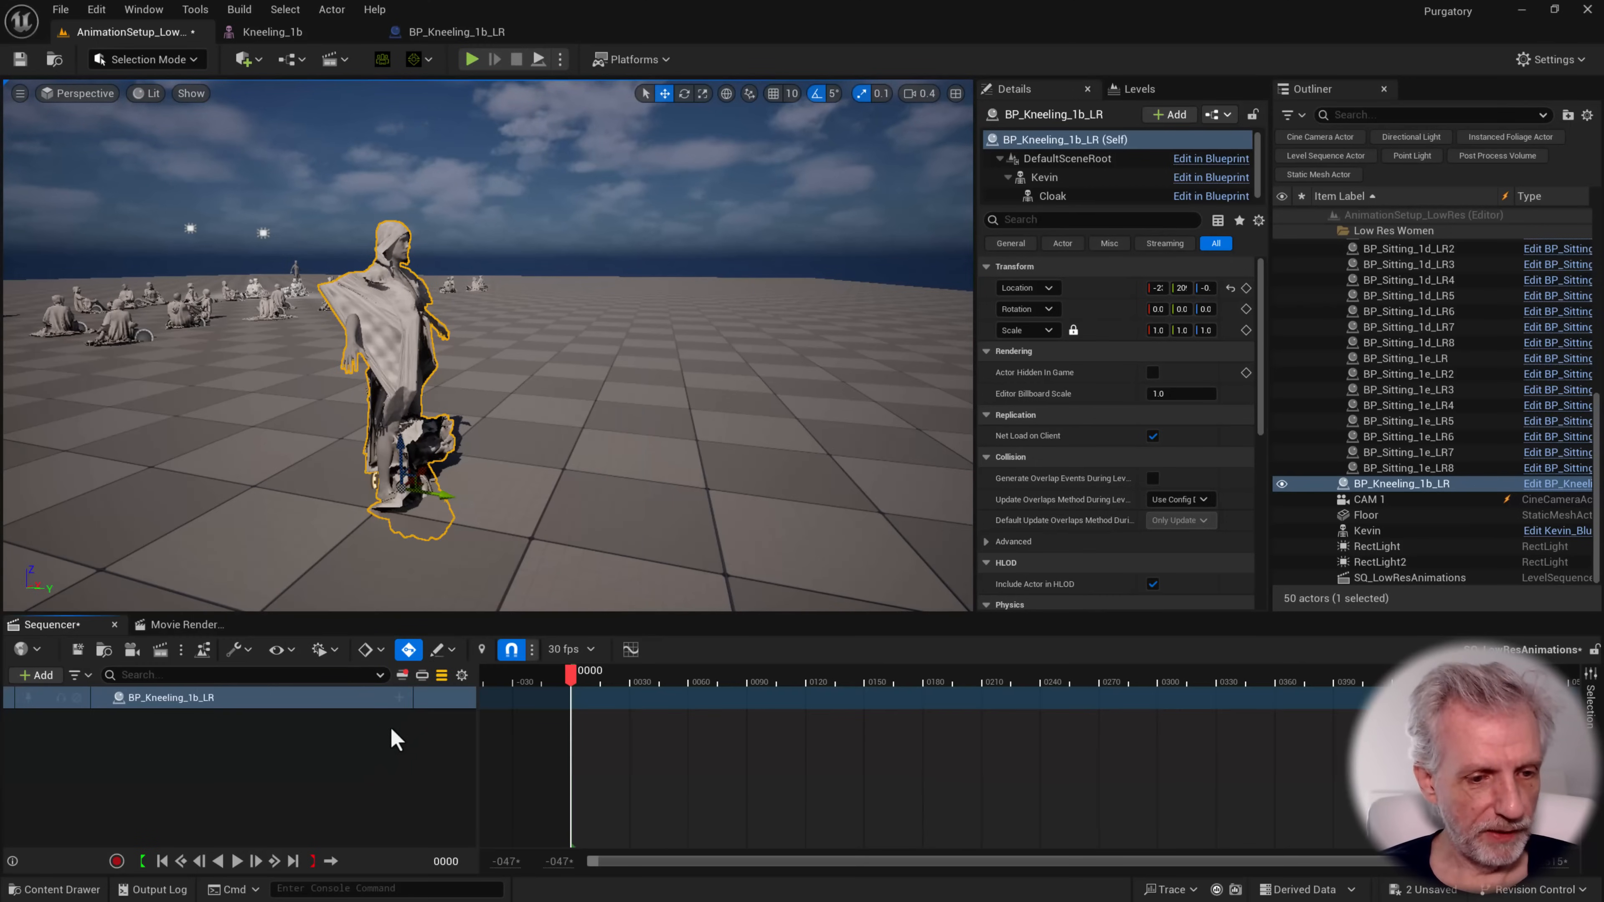
Add the Kevin and Cloak component tracks under BP_Kneeling_1b_LR in the sequence
left_click(400, 698)
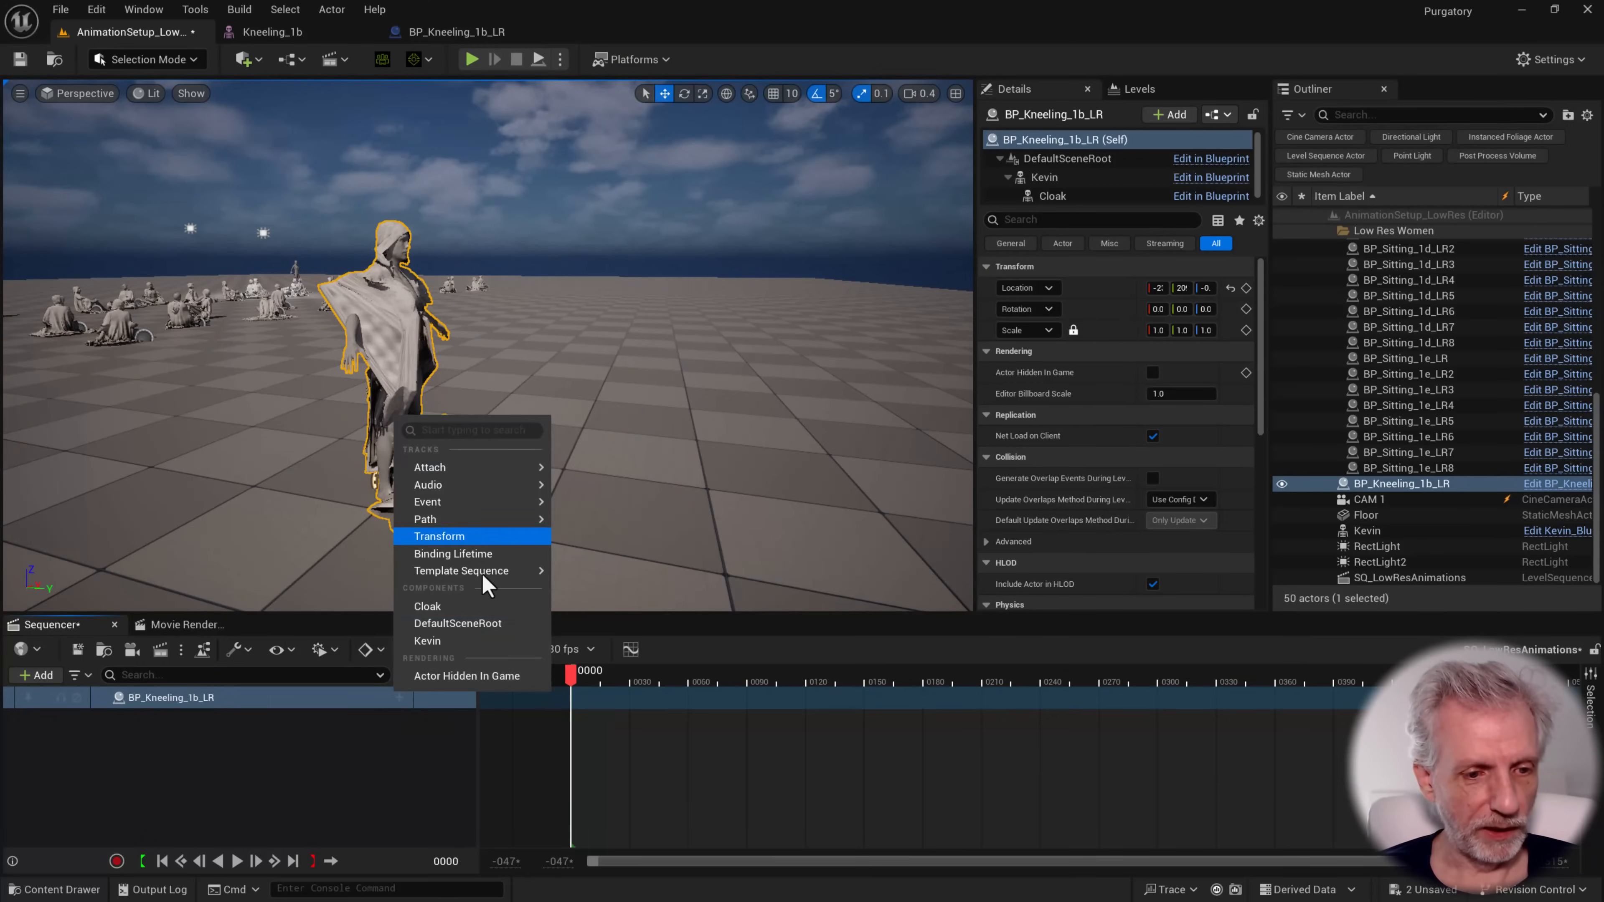
left_click(442, 641)
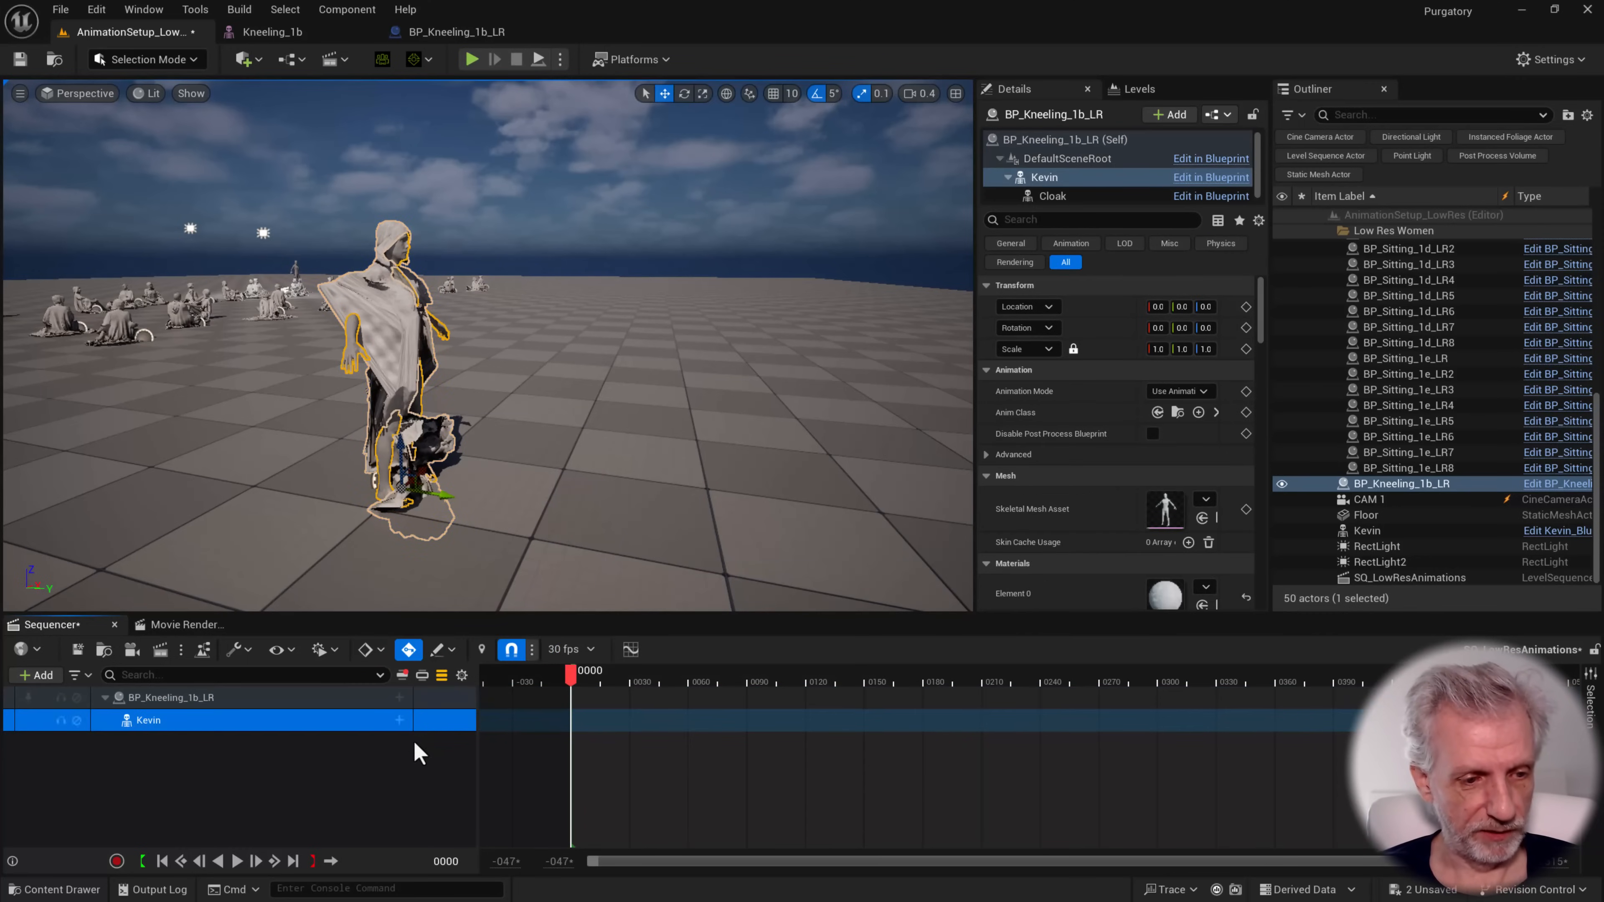
left_click(399, 698)
left_click(450, 625)
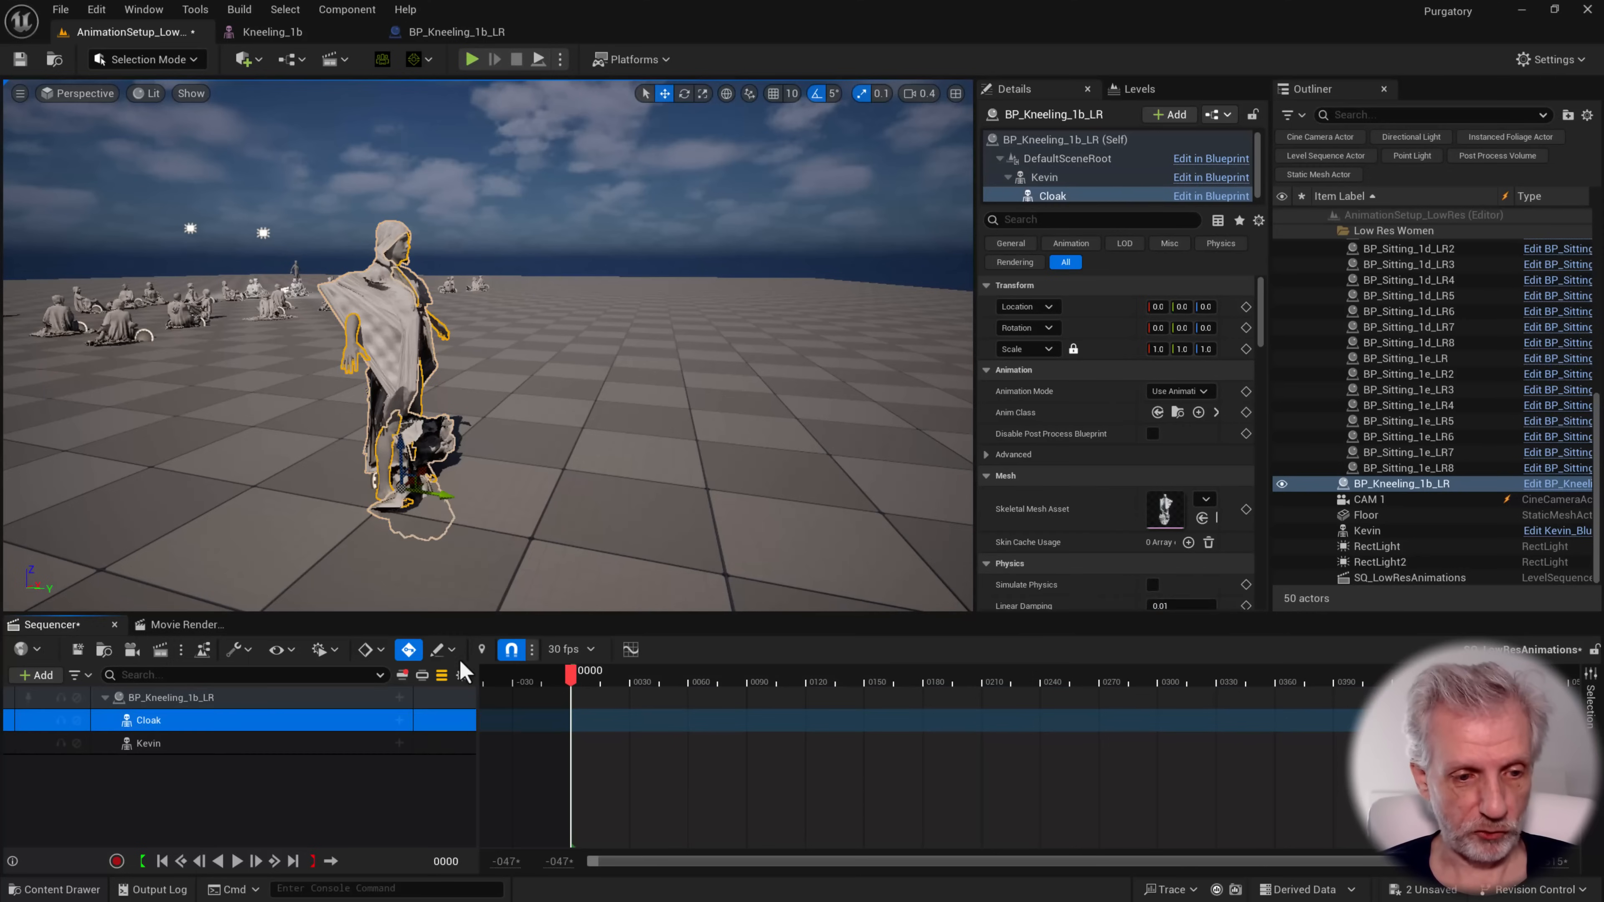
Add the Kevin_2025_07_14_12_18_50 animation to the Kevin track, starting at frame 0, and scrub the timeline
left_click(399, 742)
mouse_move(625, 69)
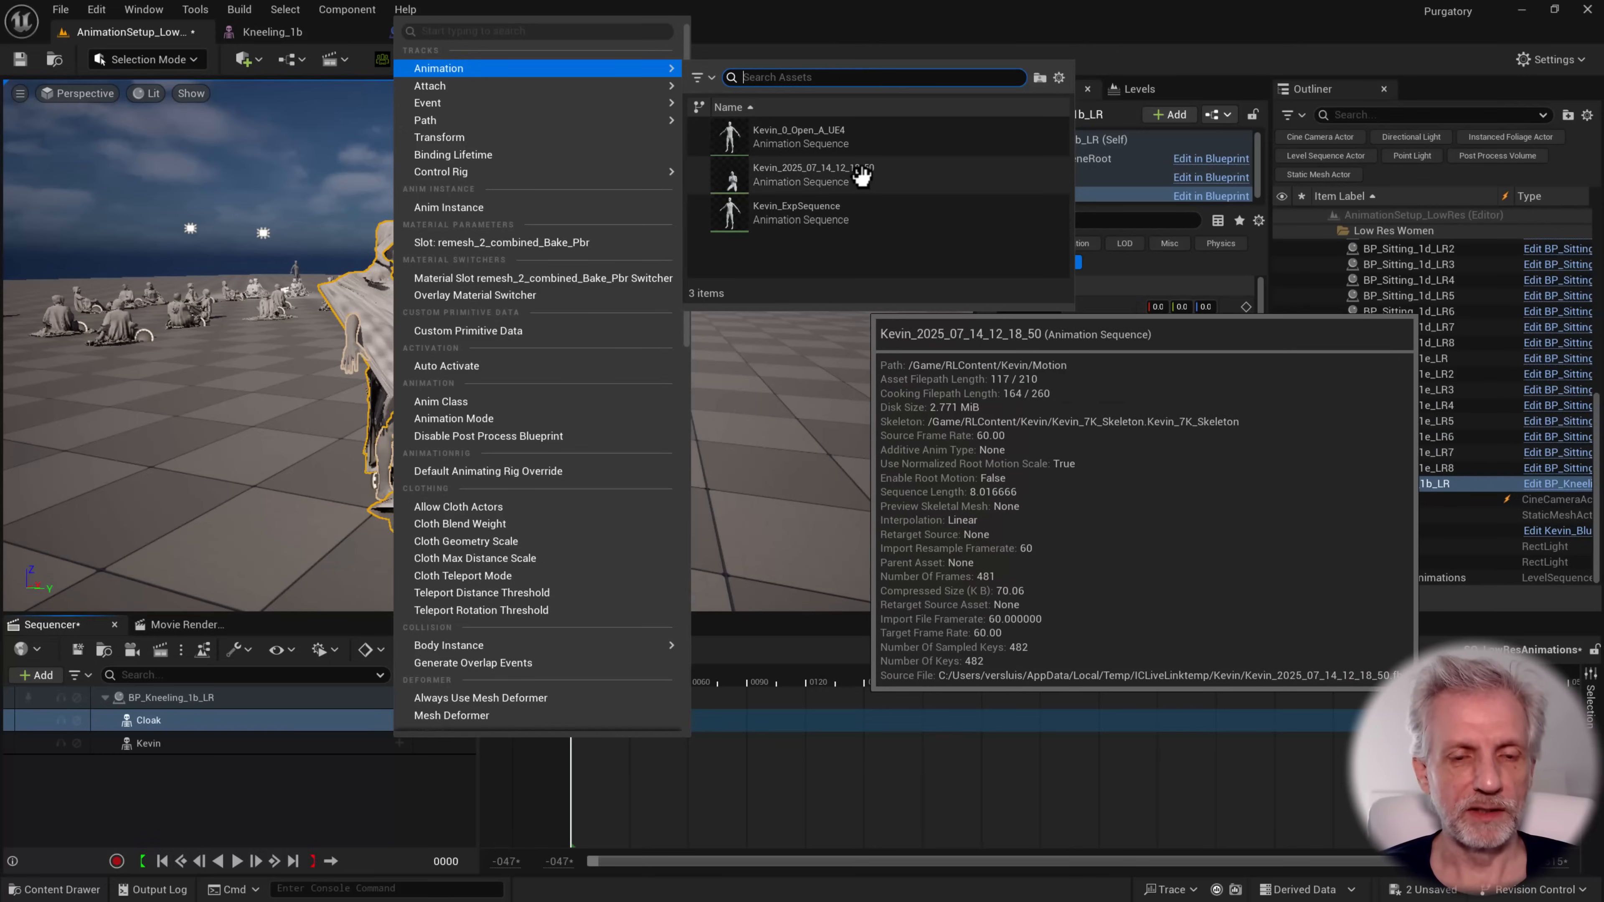
left_click(860, 174)
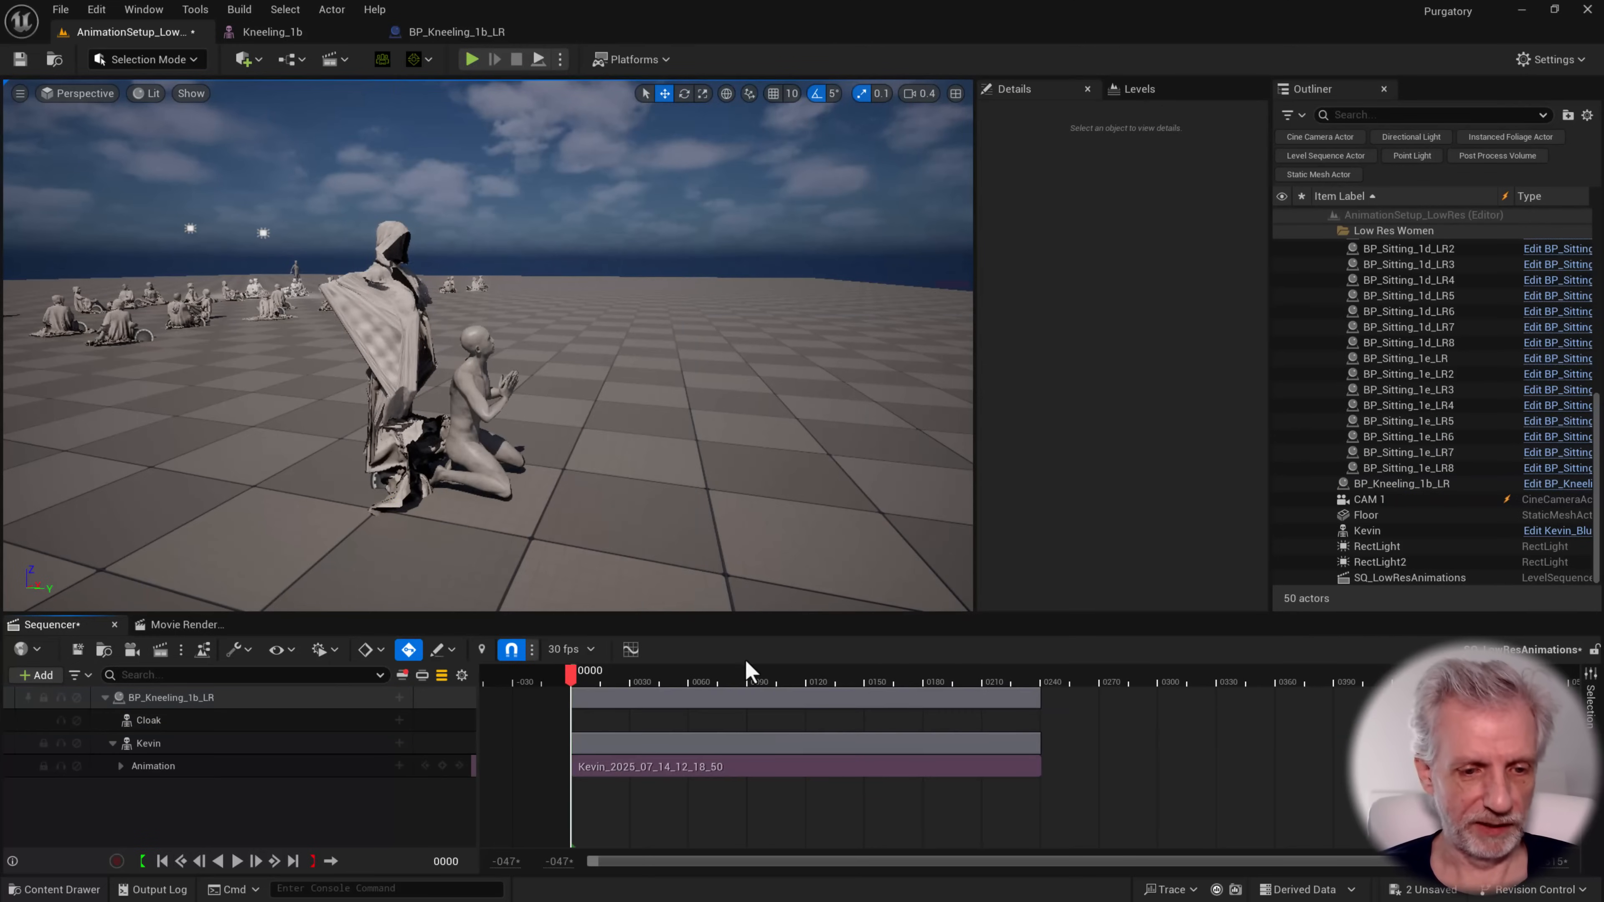
left_click_drag(581, 685, 505, 687)
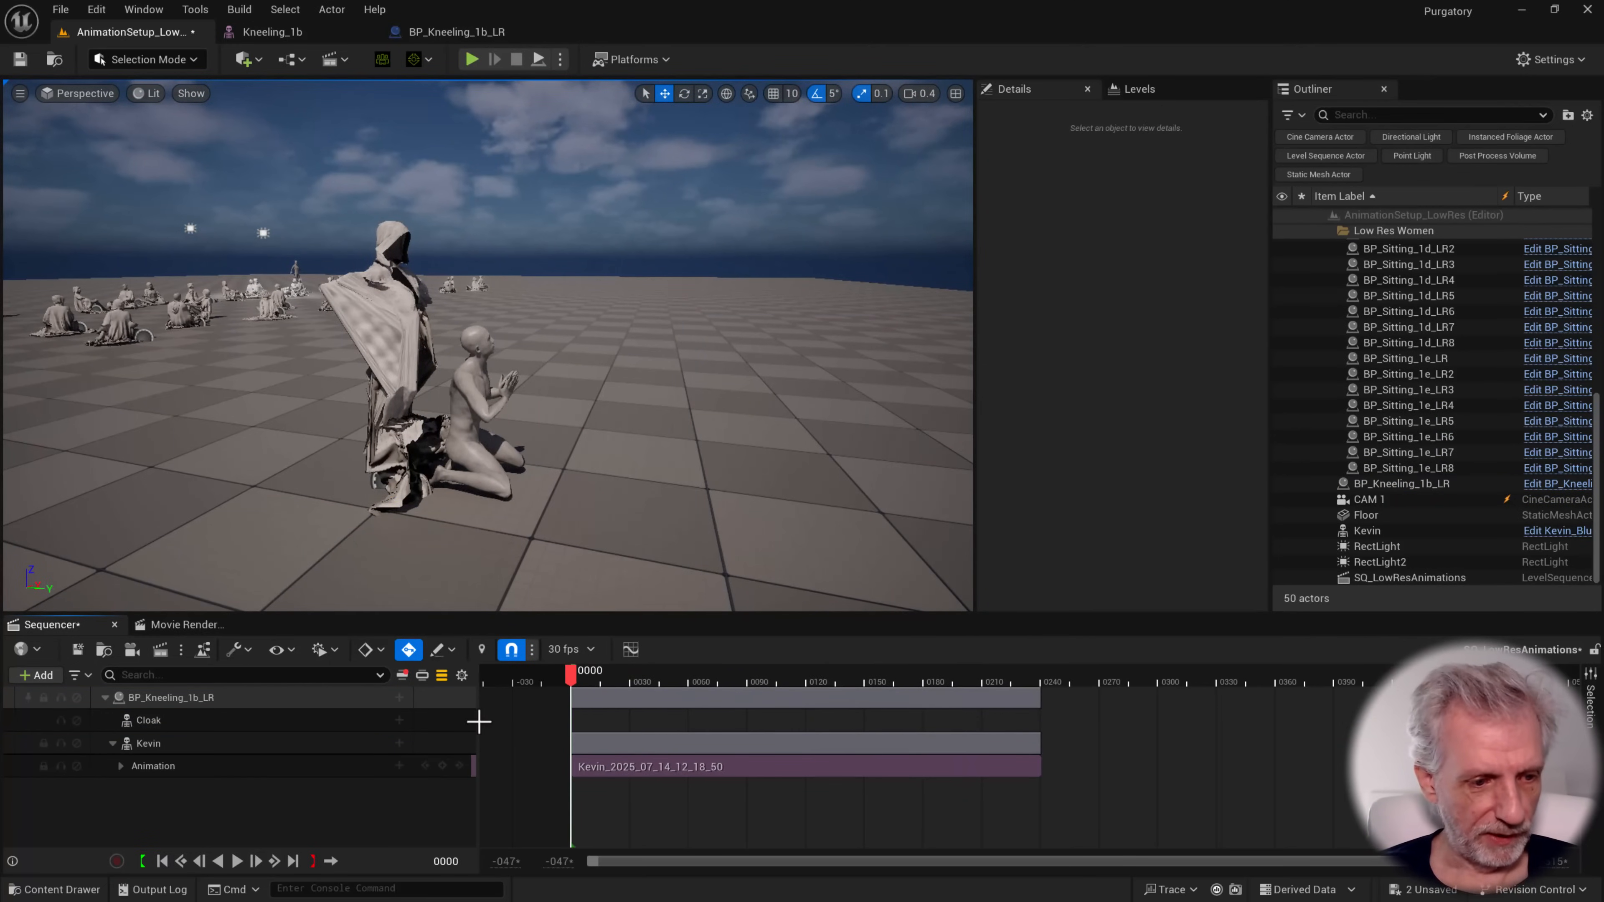
Add the Kneeling_1b_Anim animation to the Cloak track, starting at frame 0, and scrub the timeline
left_click(399, 721)
mouse_move(559, 230)
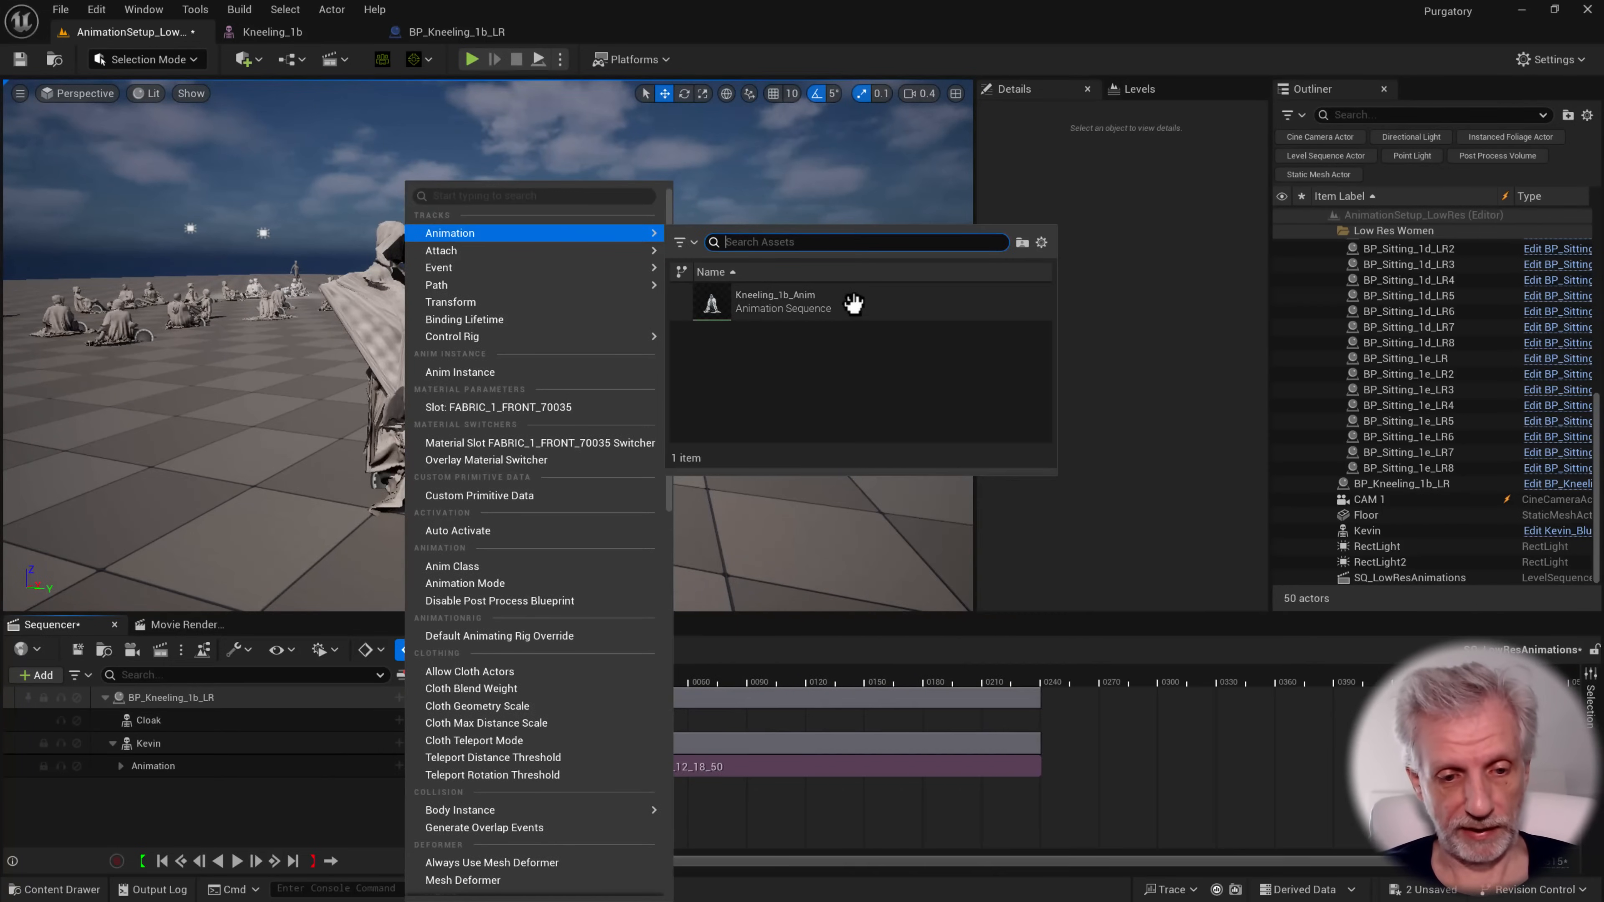
left_click(853, 304)
left_click_drag(575, 681, 1009, 684)
left_click_drag(900, 689, 738, 686)
Examine how the cloak follows the kneeling Kevin from a nearer viewpoint while scrubbing through the whole animation
key("w")
right_click_drag(487, 345, 444, 344)
scroll(429, 341, "up", 1)
key("d")
key("s")
key("a")
left_click_drag(742, 679, 913, 688)
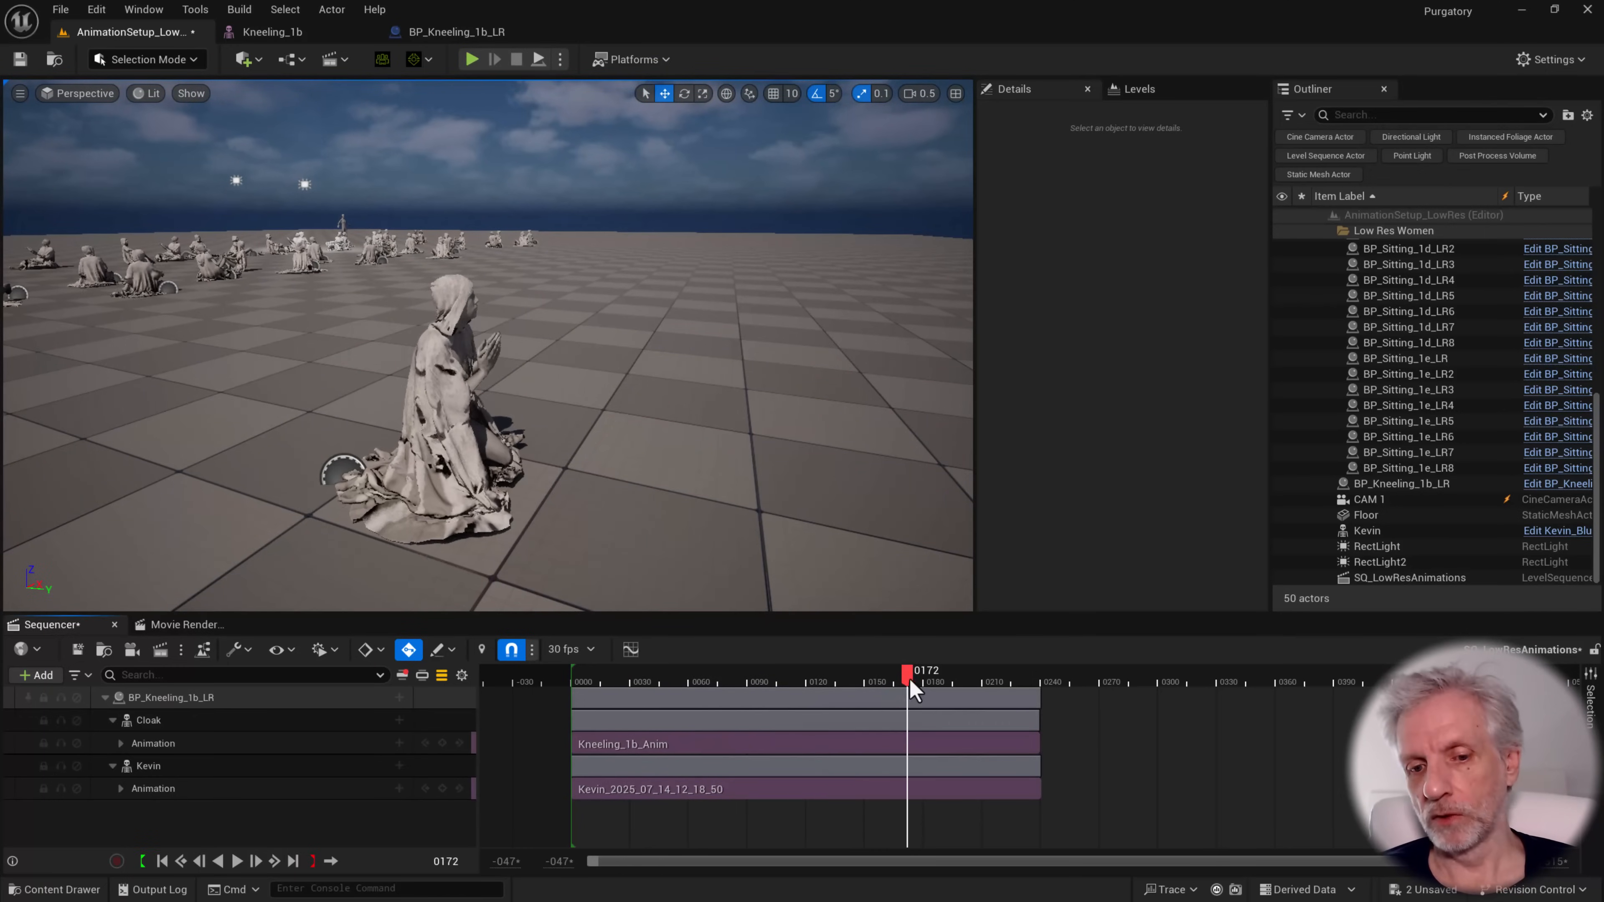
left_click_drag(1023, 700, 715, 698)
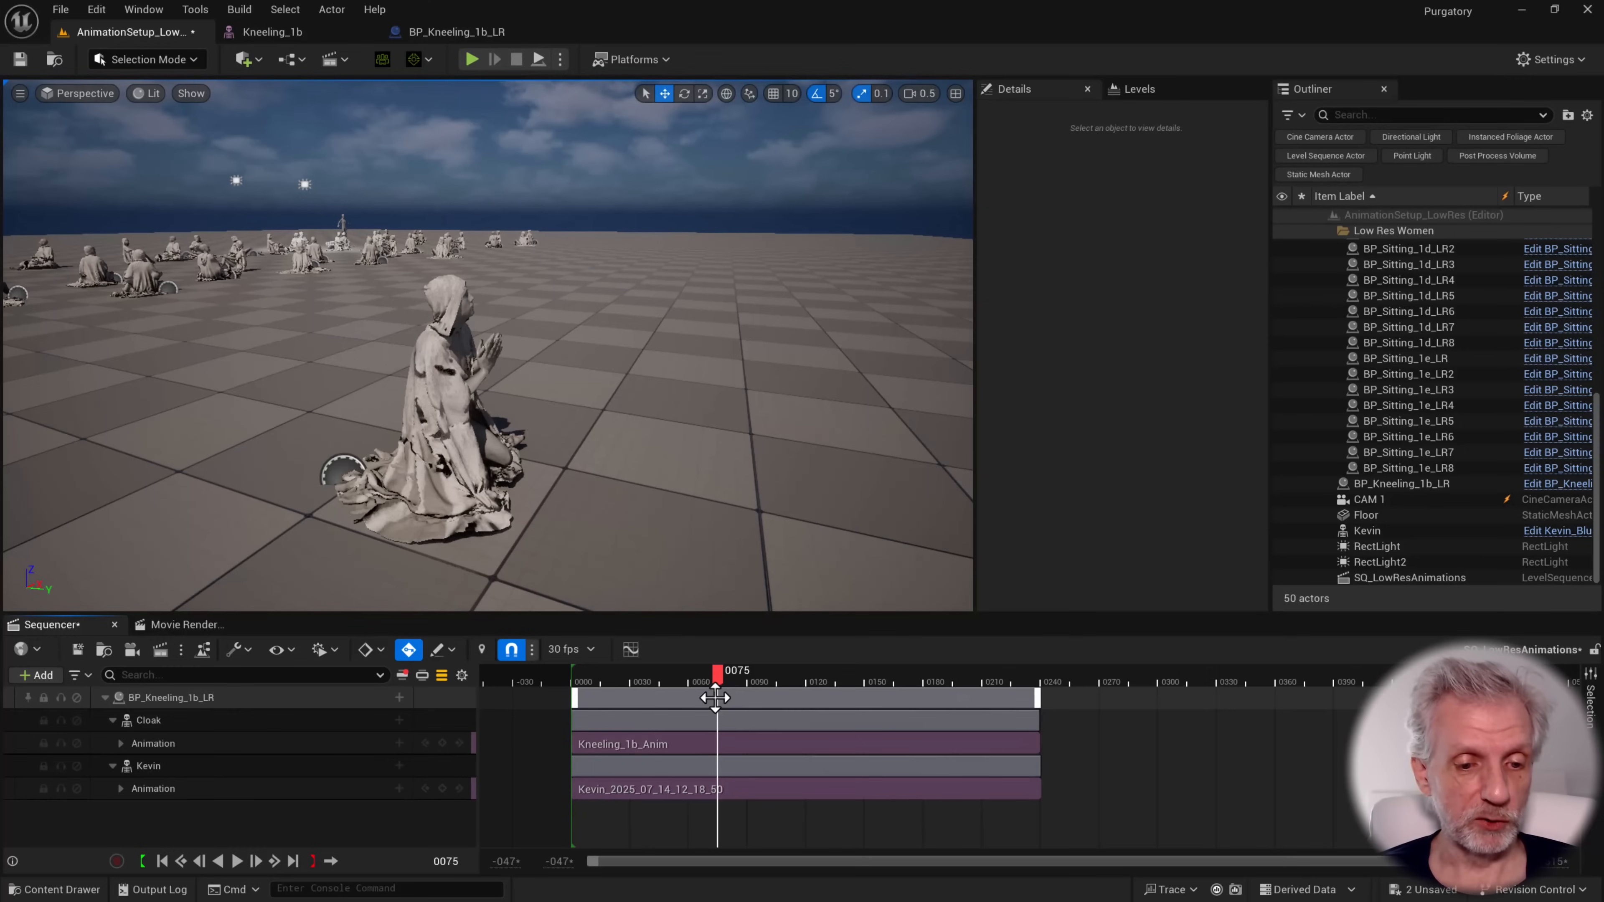
scroll(717, 692, "down", 4)
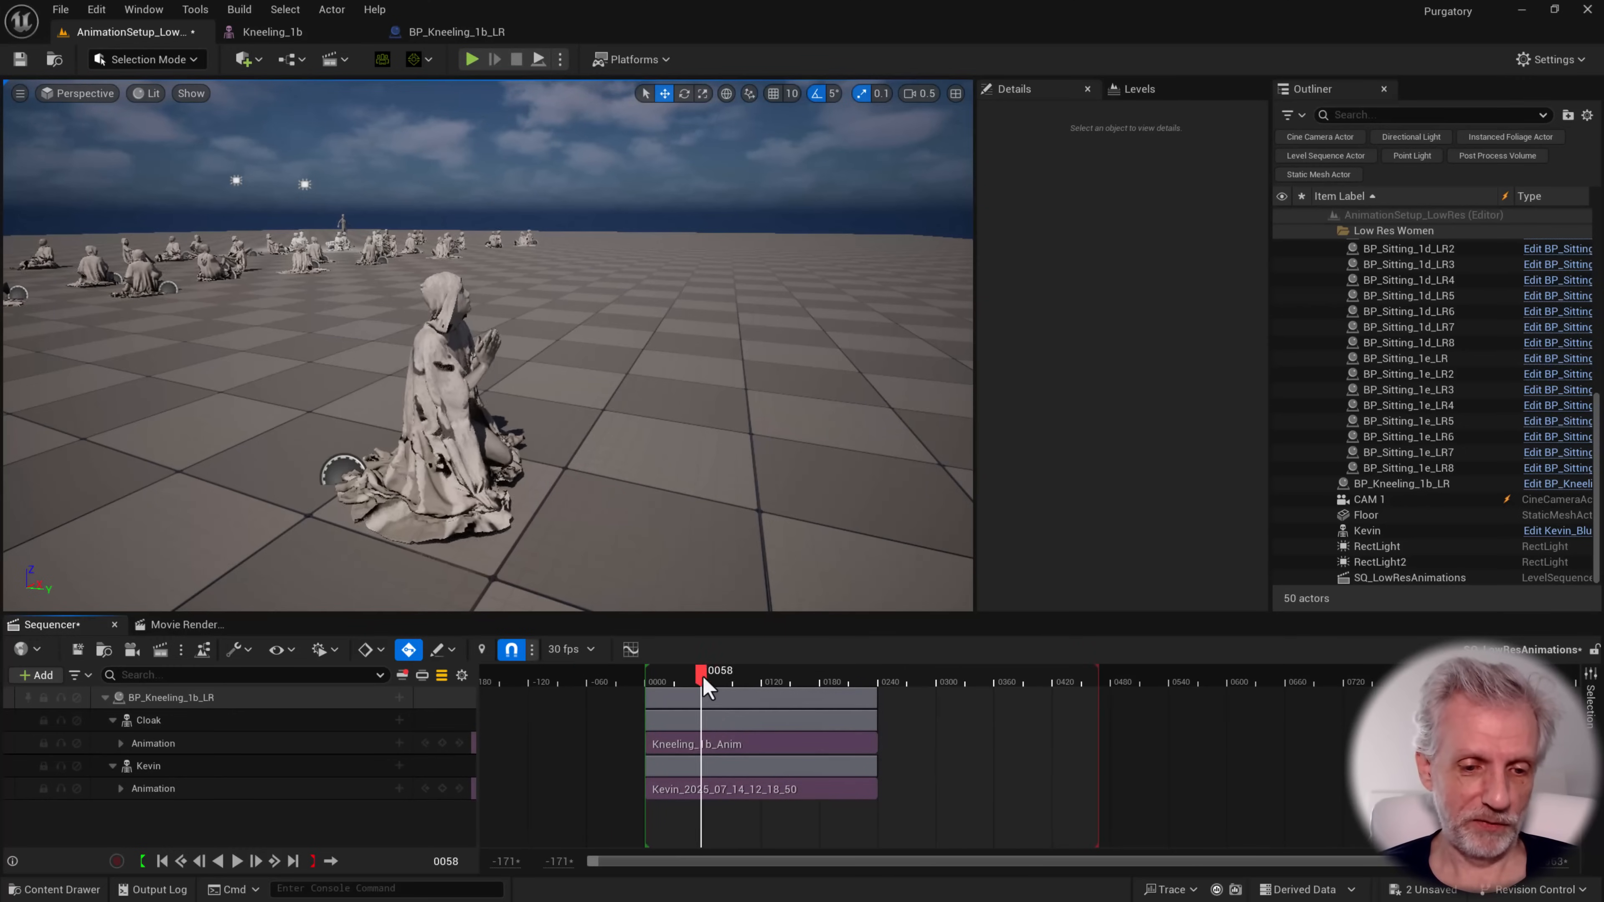
left_click_drag(701, 675, 745, 679)
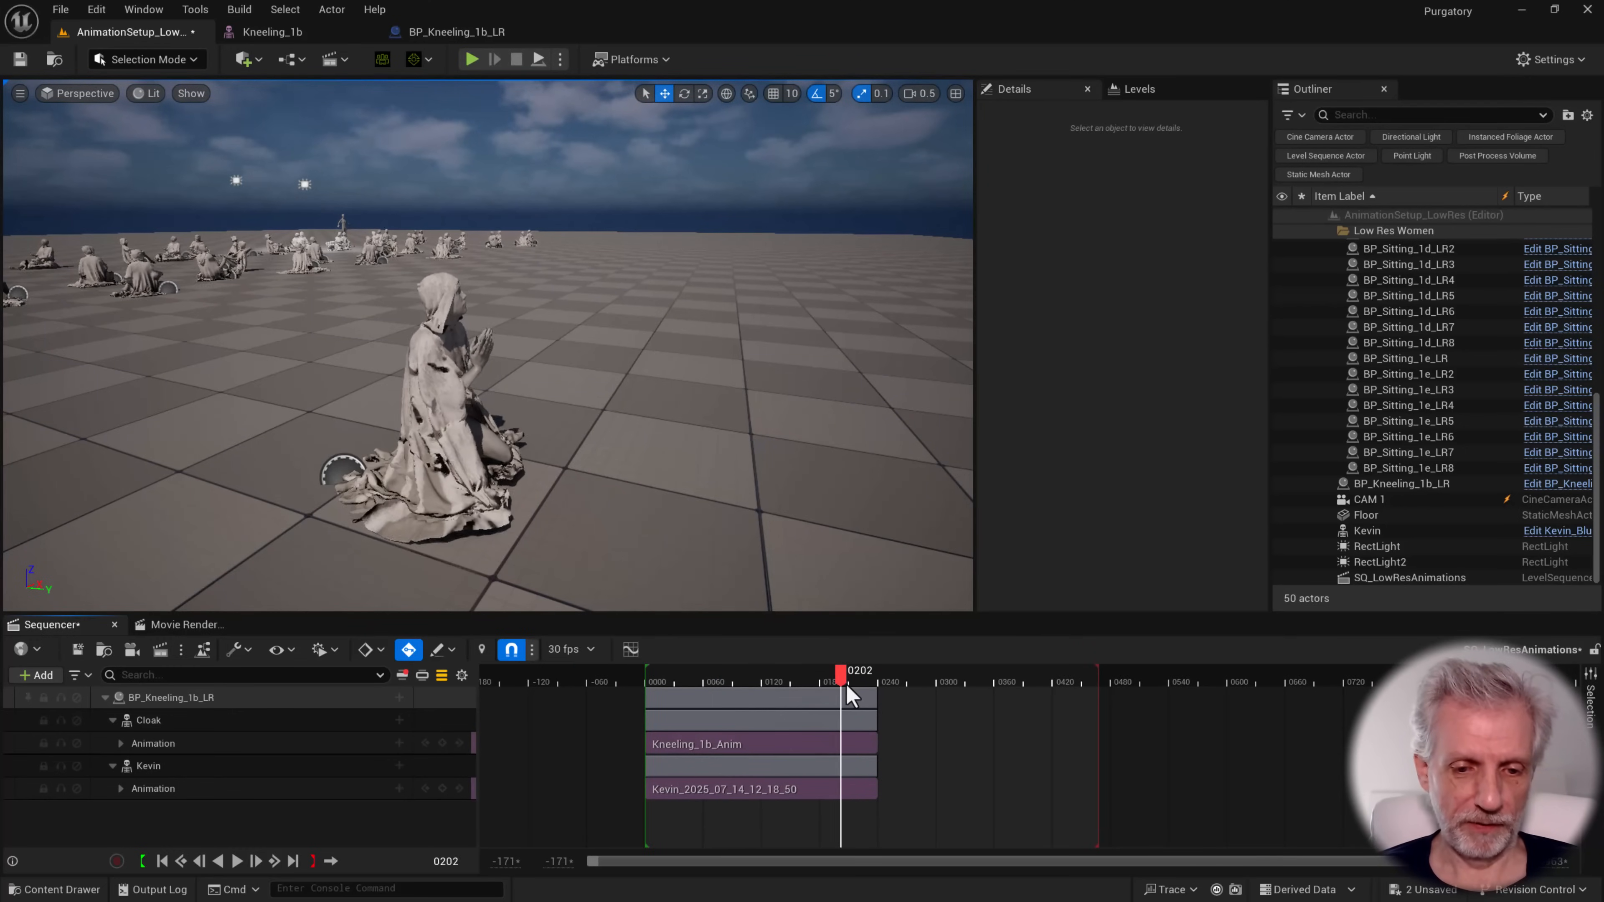
Duplicate the Cloak and Kevin animation sections once, overlapping the end of the originals so that they blend
left_click_drag(841, 686, 828, 688)
left_click_drag(785, 746, 929, 752, "alt")
left_click_drag(773, 784, 948, 789, "alt")
Add a third overlapping copy of the Cloak and Kevin animation sections and extend the playback range to their end
left_click_drag(834, 683, 1144, 747)
left_click(1000, 786)
left_click_drag(1045, 790, 1165, 781, "alt")
left_click_drag(1101, 676, 1255, 688)
Scrub and play the extended sequence to check the blends between the repeated Cloak and Kevin sections
left_click_drag(1026, 682, 978, 679)
left_click_drag(1125, 684, 836, 701)
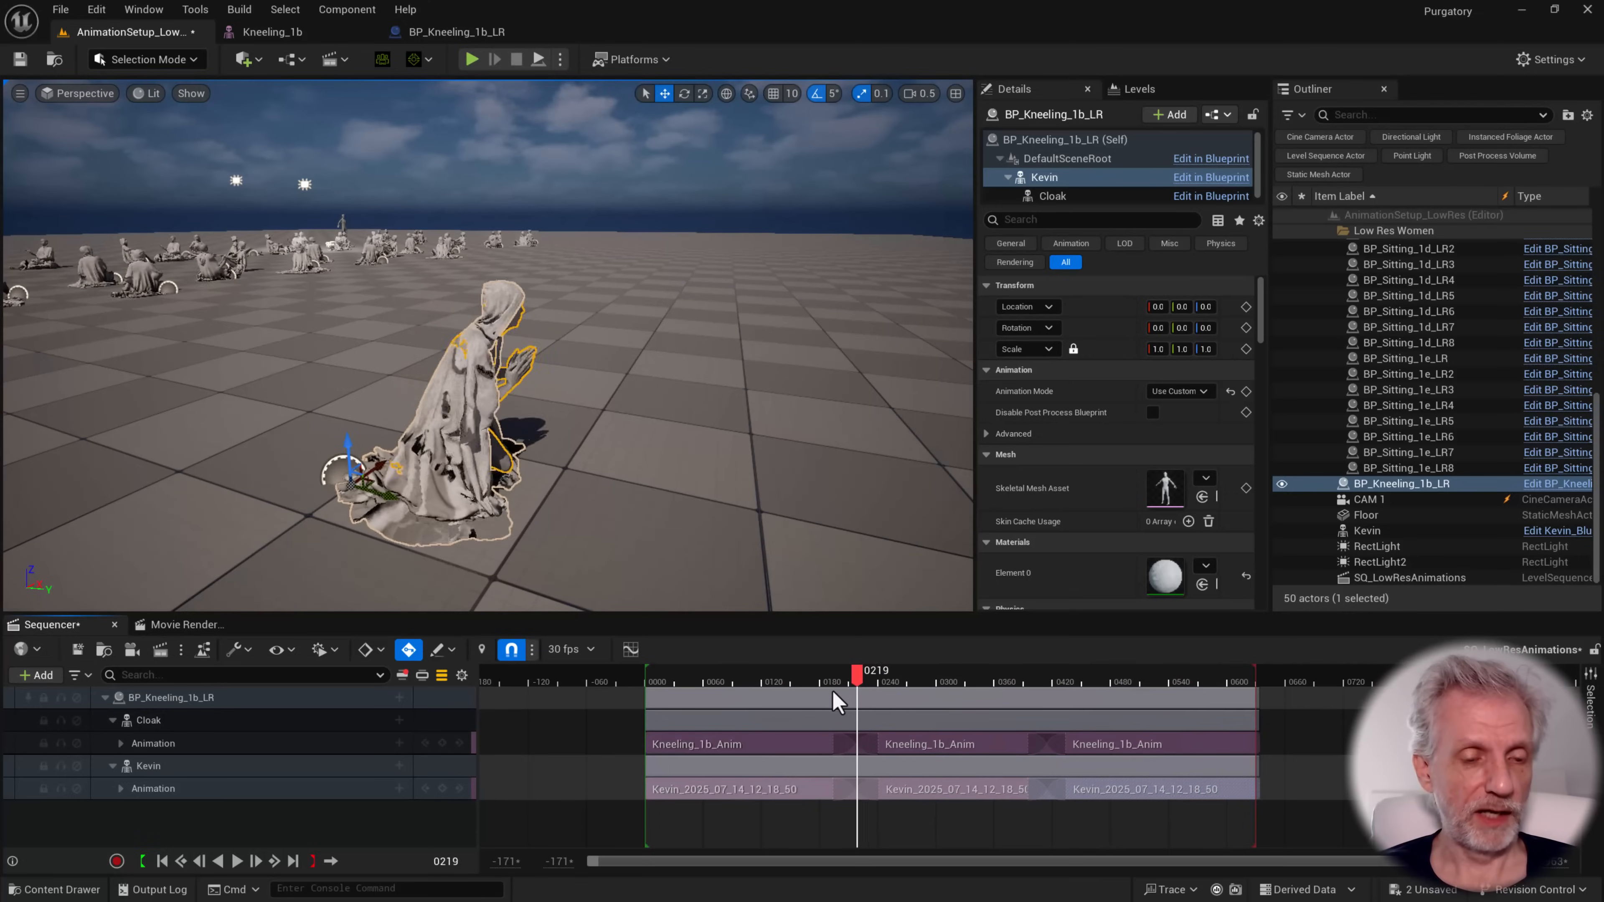
key("space")
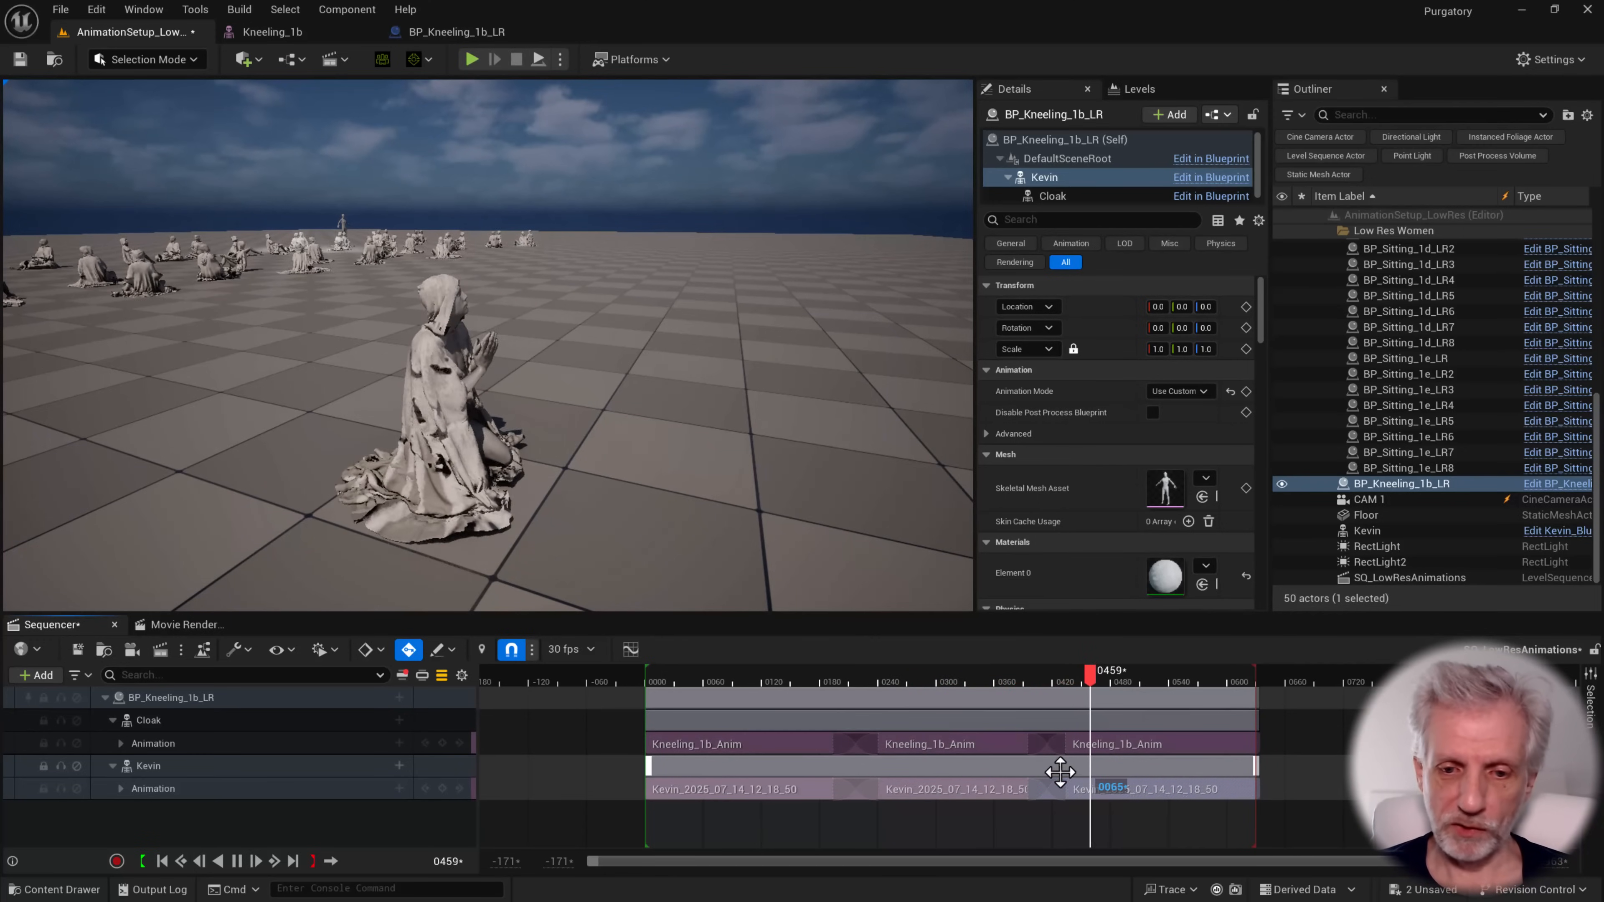
left_click_drag(1102, 685, 762, 699)
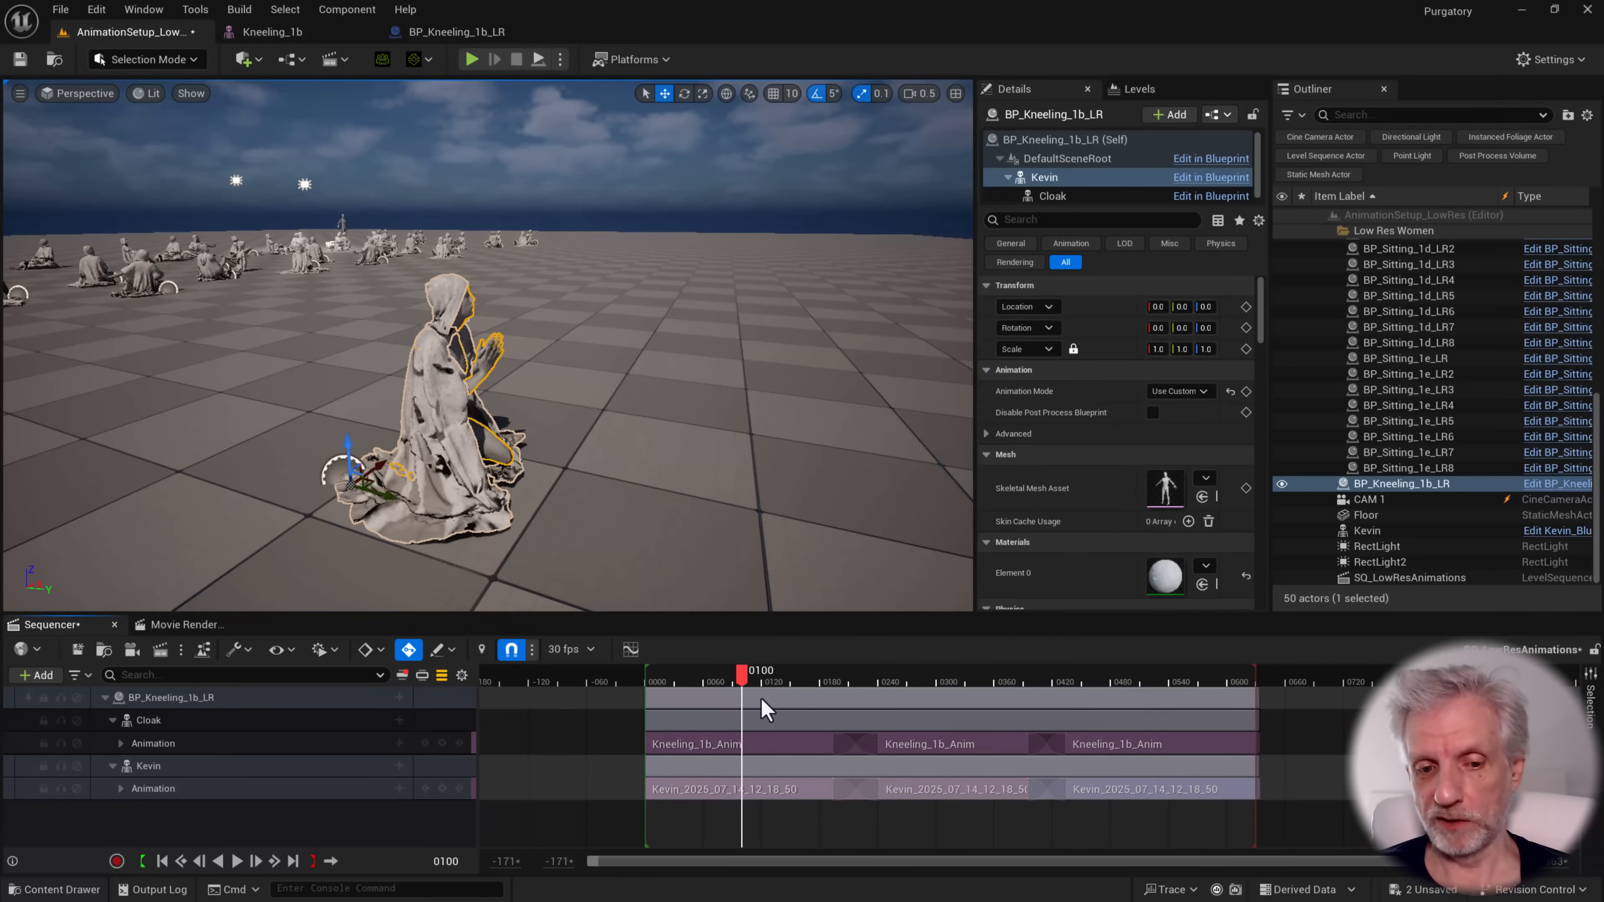